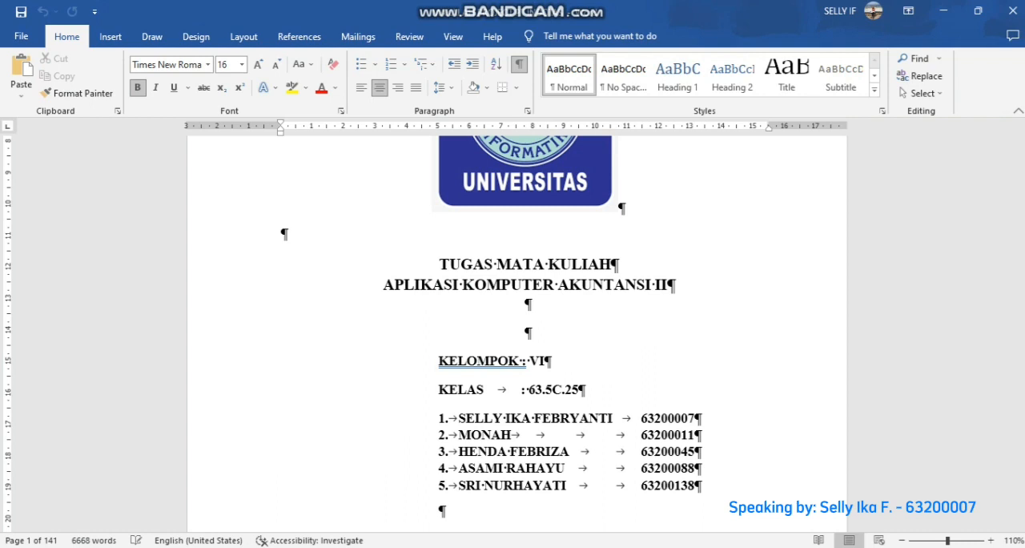
- Review the assignment document's cover, table of contents and the Chapter I description and contact details of PT INDOTAS
scroll(513, 332, down, 5)
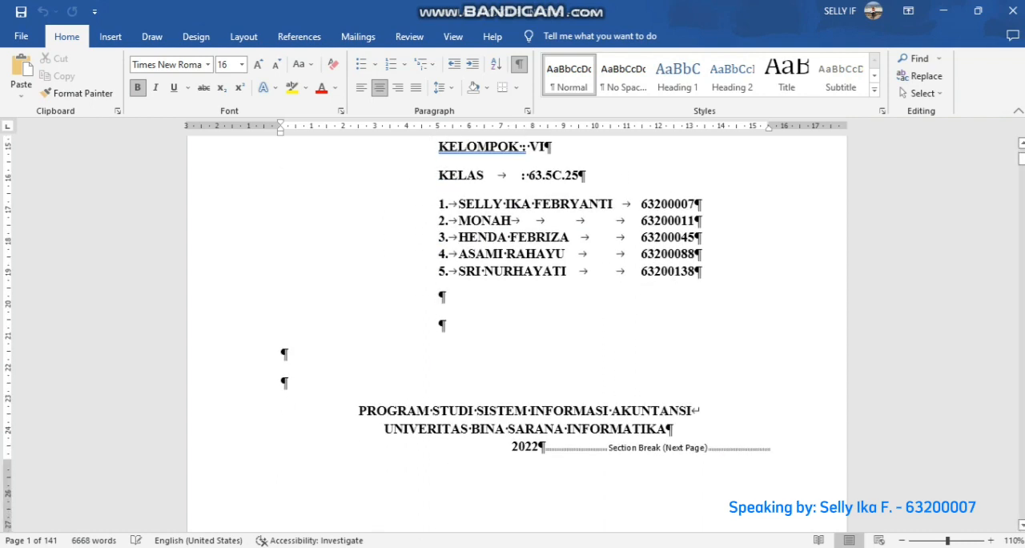
scroll(513, 332, down, 15)
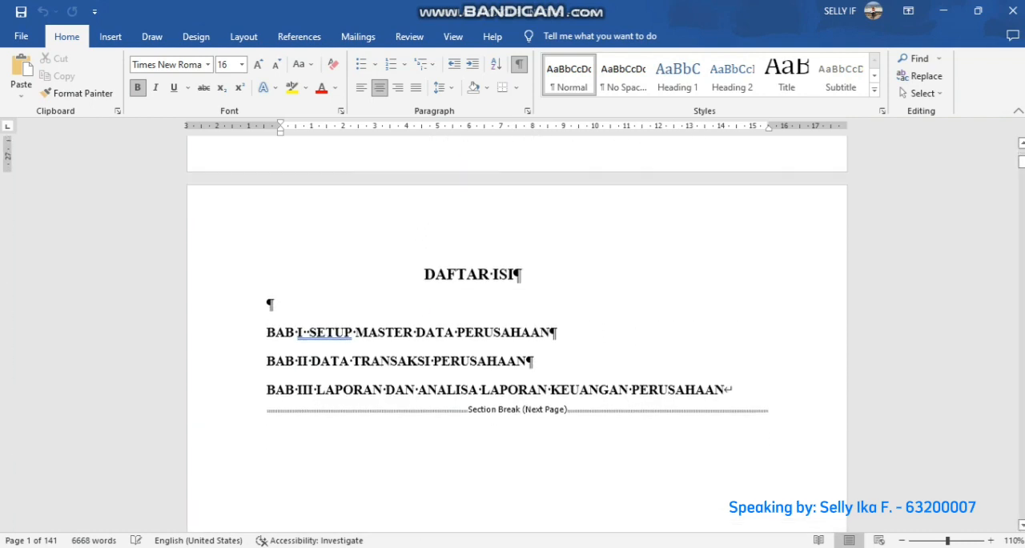
ctrl+scroll(512, 333, up, 2)
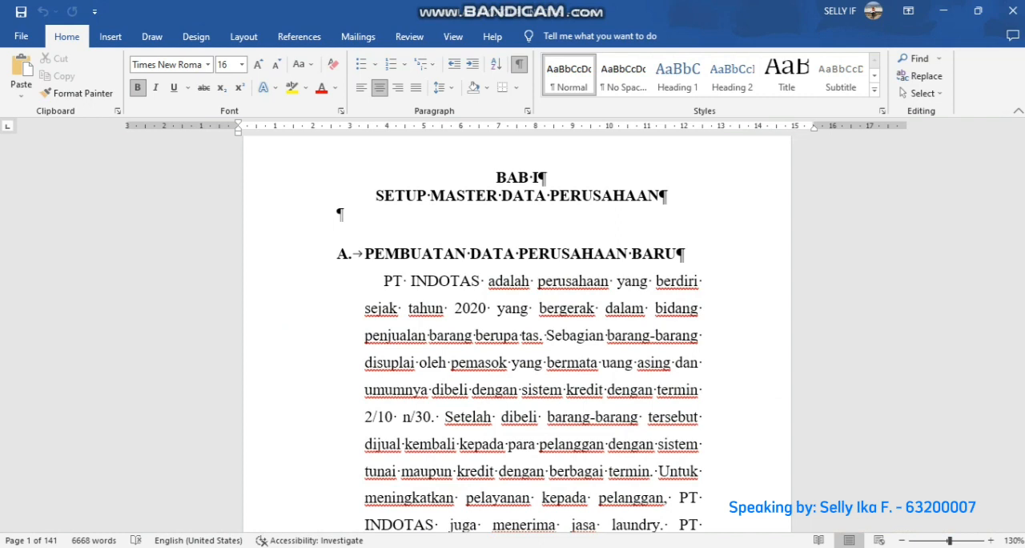
scroll(532, 334, down, 3)
scroll(517, 334, down, 6)
scroll(517, 334, up, 1)
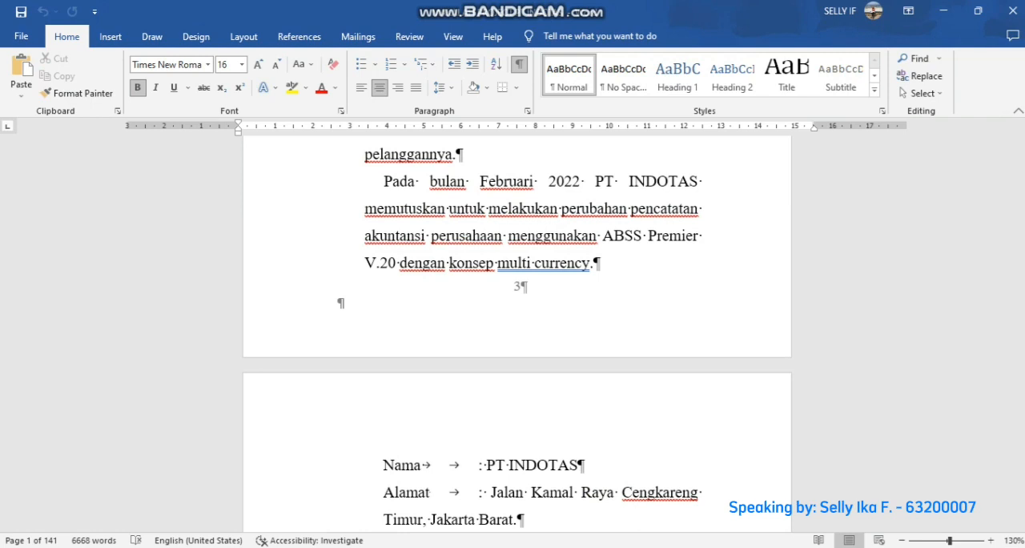
scroll(516, 332, down, 3)
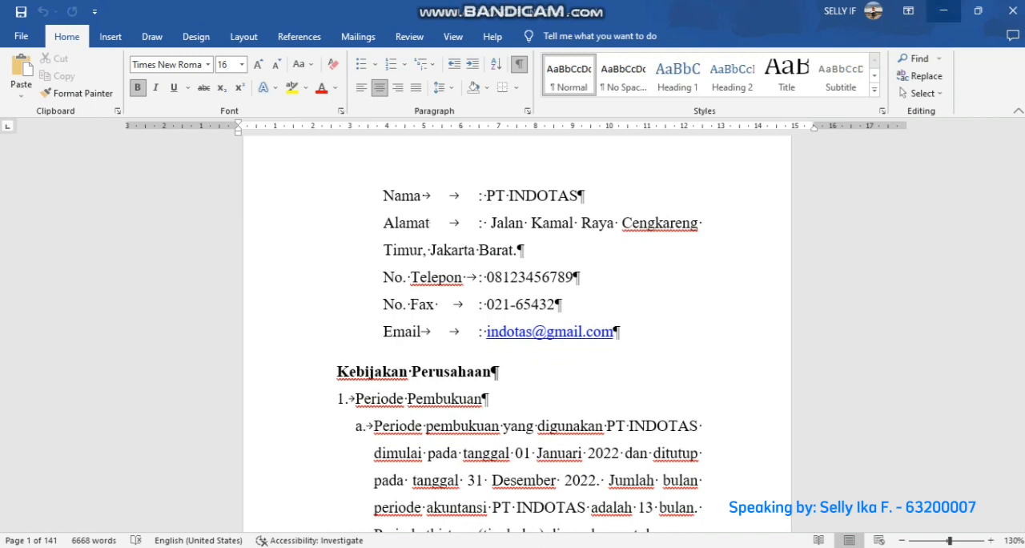
- Switch to ABSS Premier and start creating a new company file, proceeding to the company information
click(942, 10)
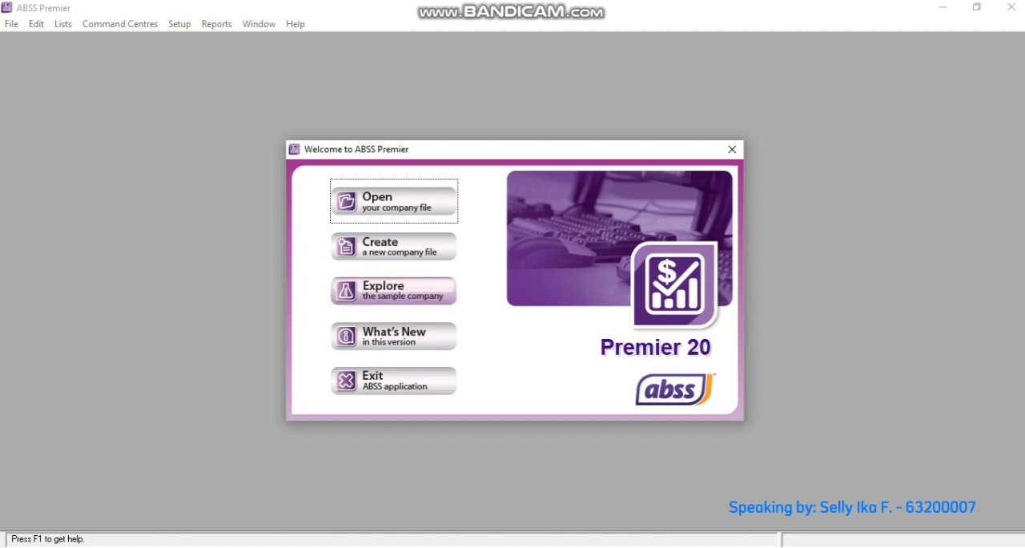
click(393, 245)
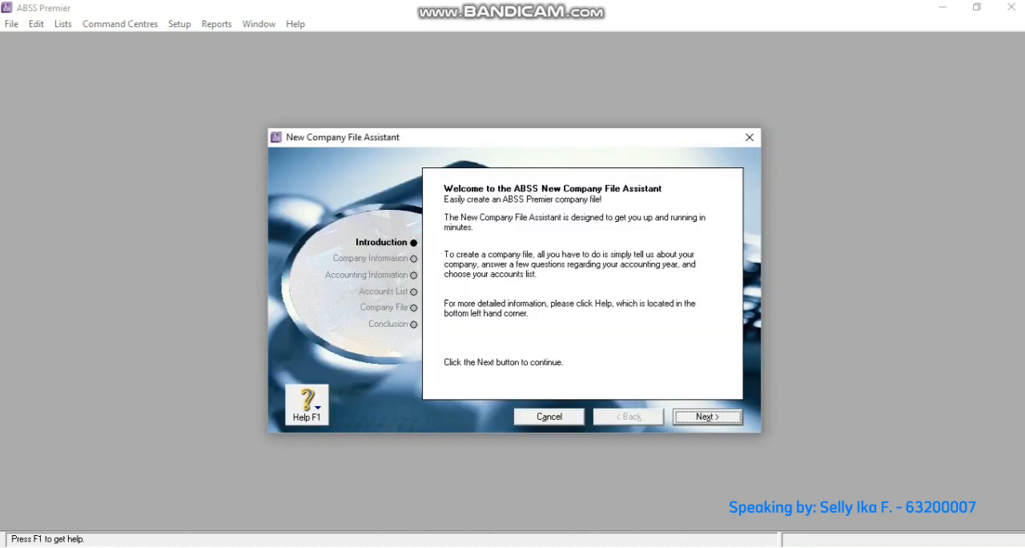
key(Return)
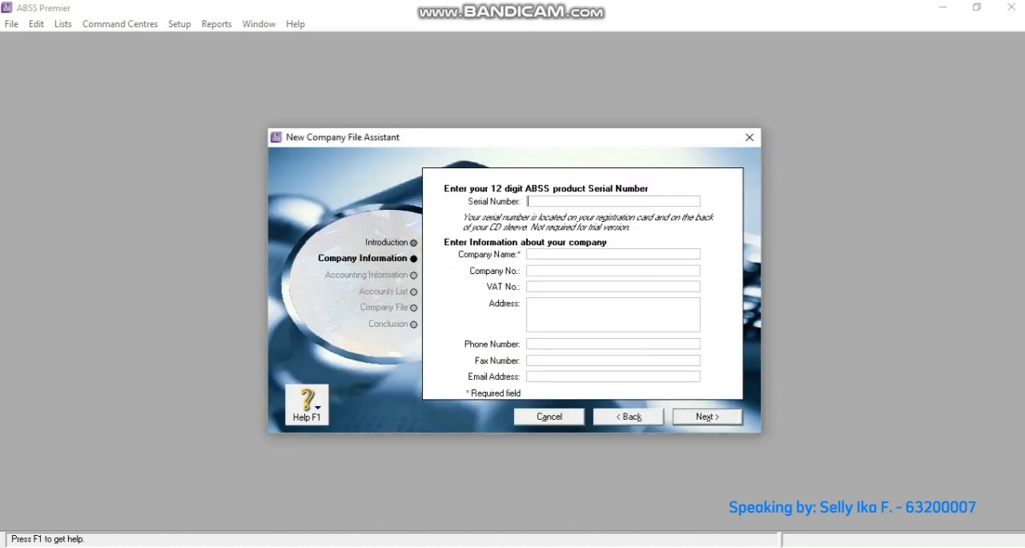
- Enter PT INDOTAS as the company name and fill in the company's address
click(529, 254)
text(PT INDOTAS)
click(530, 304)
text(Jalan Kamal)
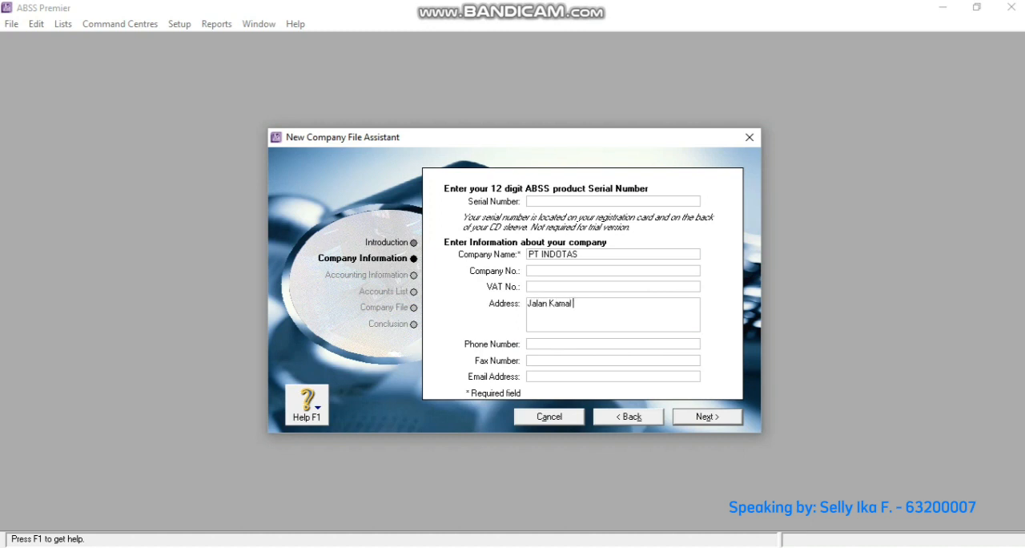
text( Raya, Cengkareng Timur,)
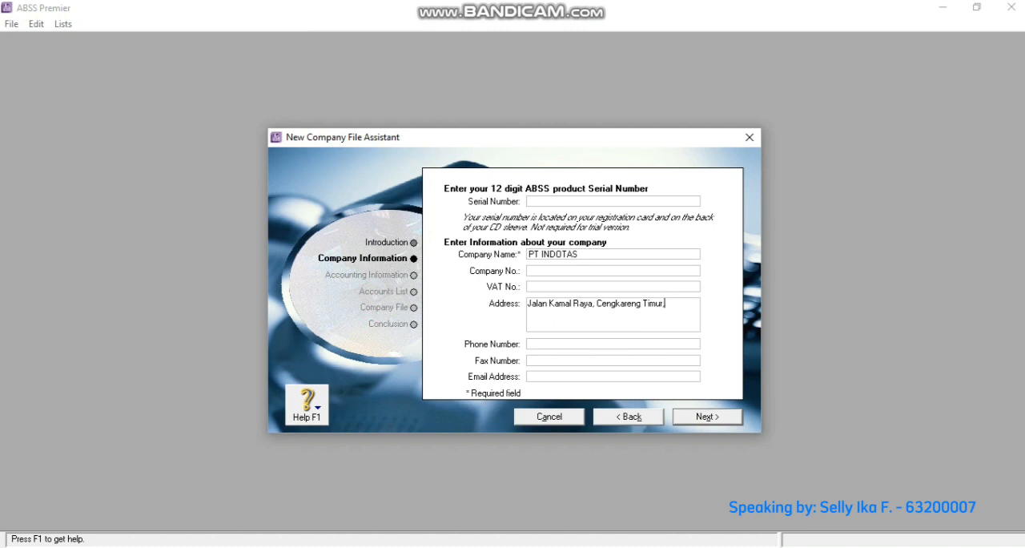
text( Jakart)
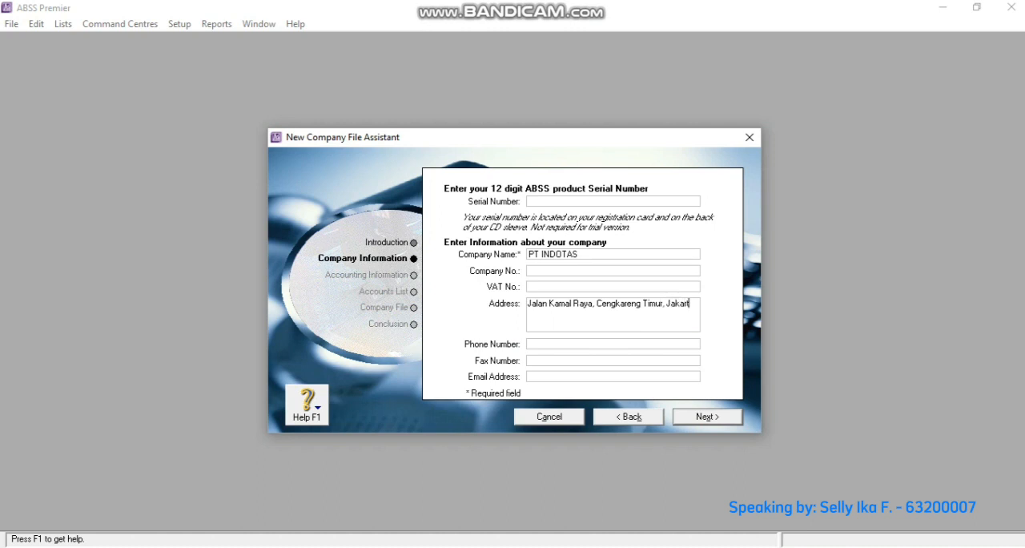
text(a Barat)
- Fill in the company's phone number and fax number
click(528, 343)
text(08123456789)
key(Tab)
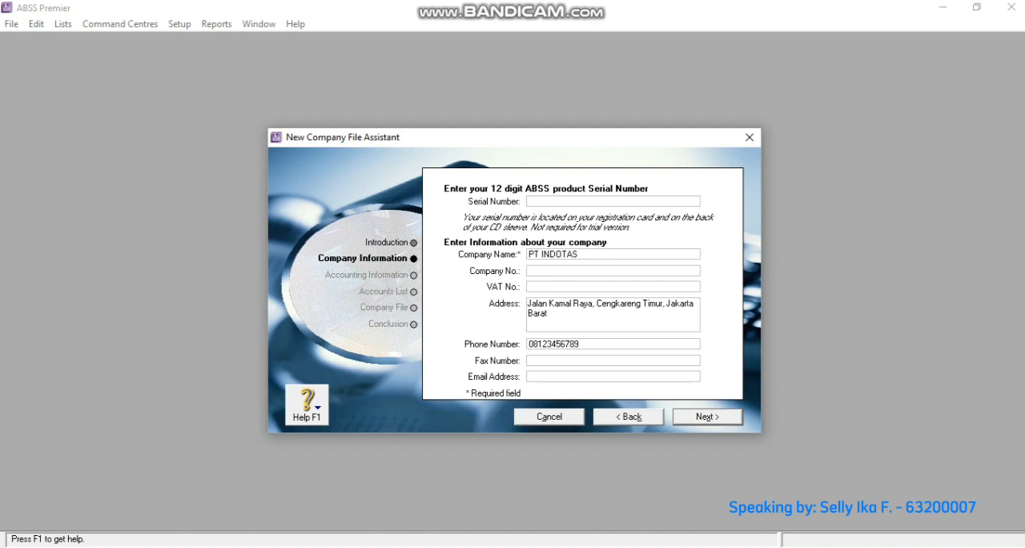
text(021-65432)
- Fill in the company's email address and continue to the accounting information
key(Tab)
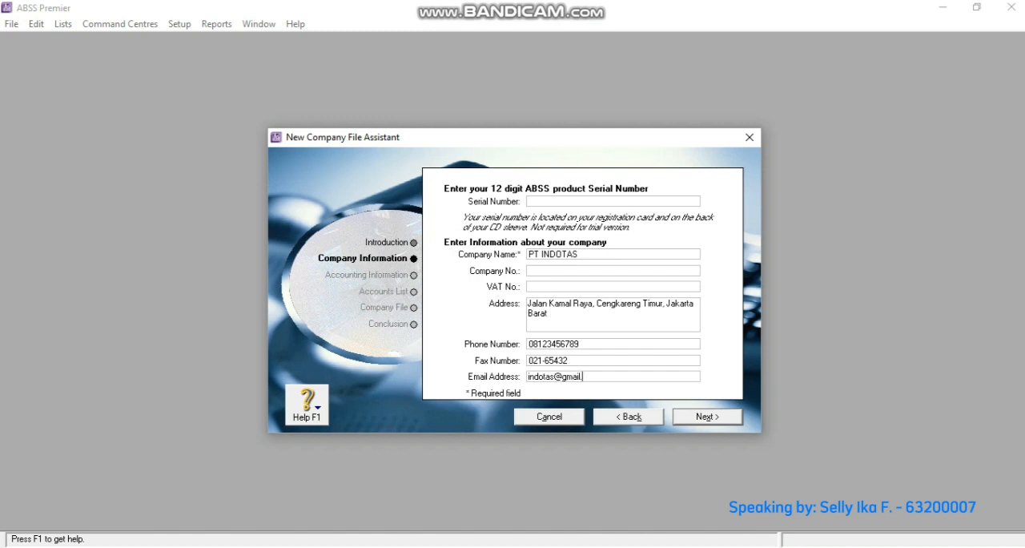
key(Return)
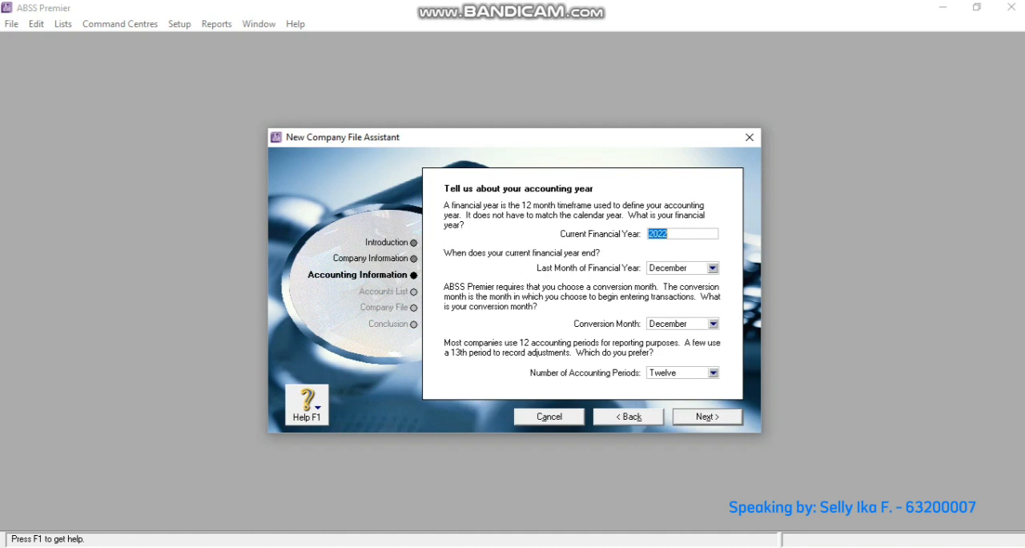
- Set the conversion month to February and the number of accounting periods to Thirteen, and confirm the accounting information
click(712, 324)
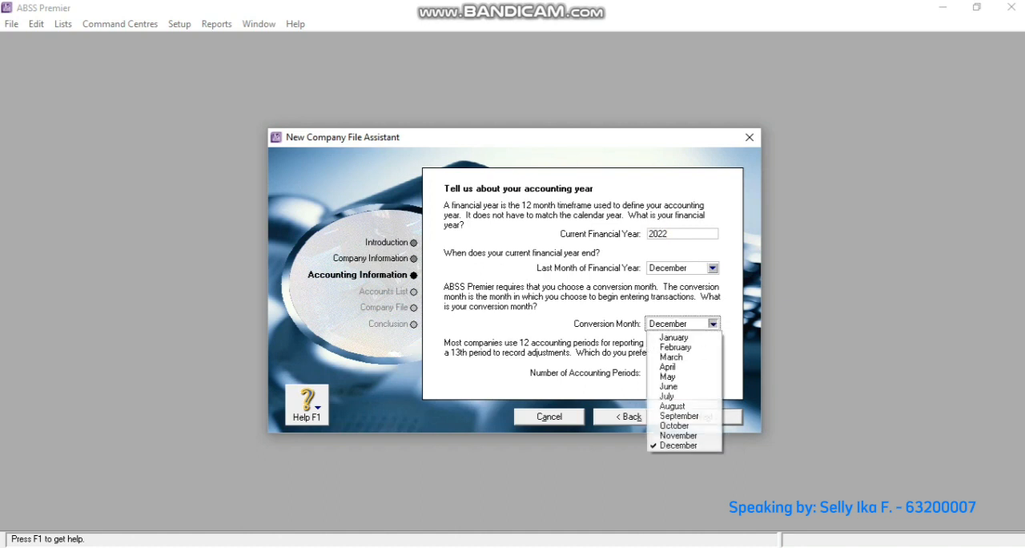
click(675, 346)
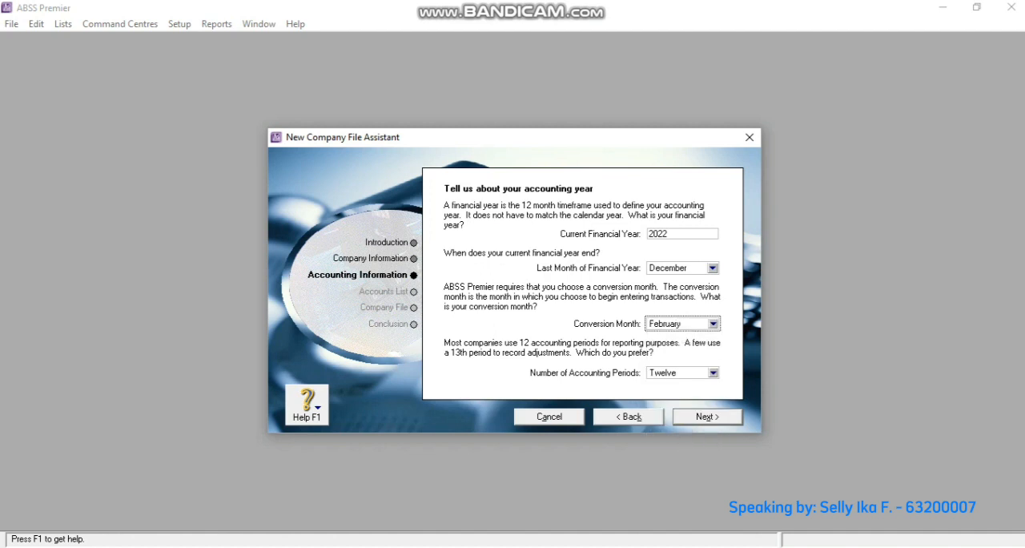
click(712, 373)
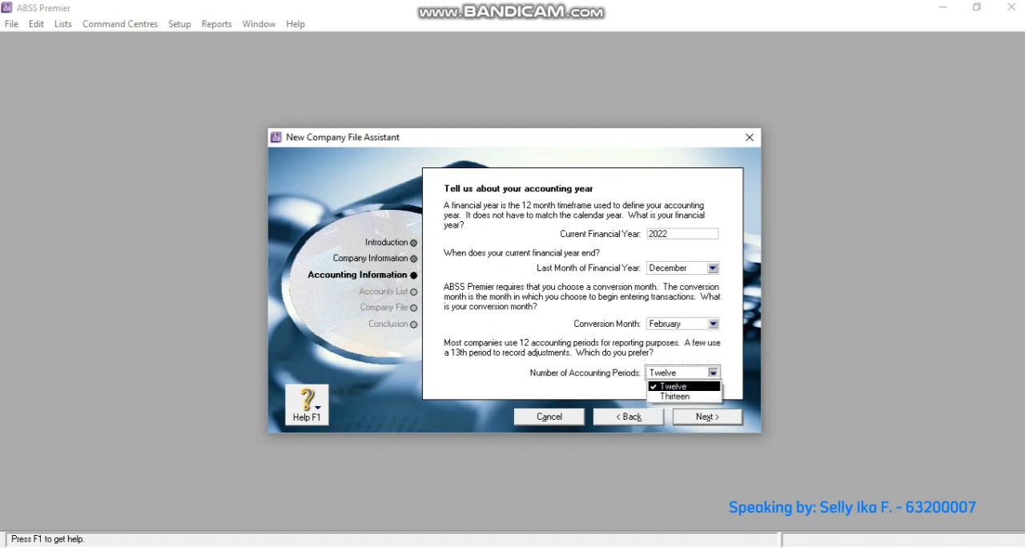
click(675, 395)
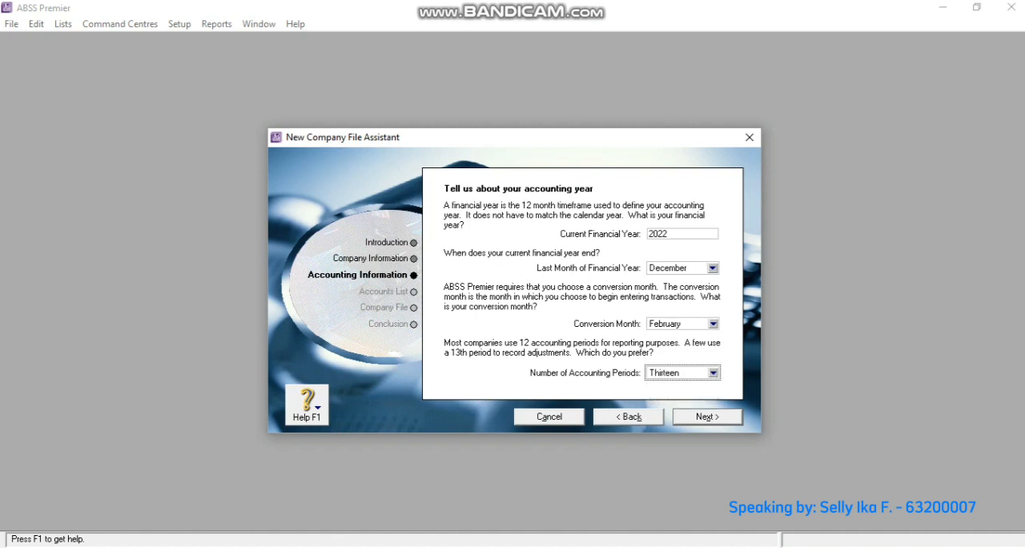
click(707, 416)
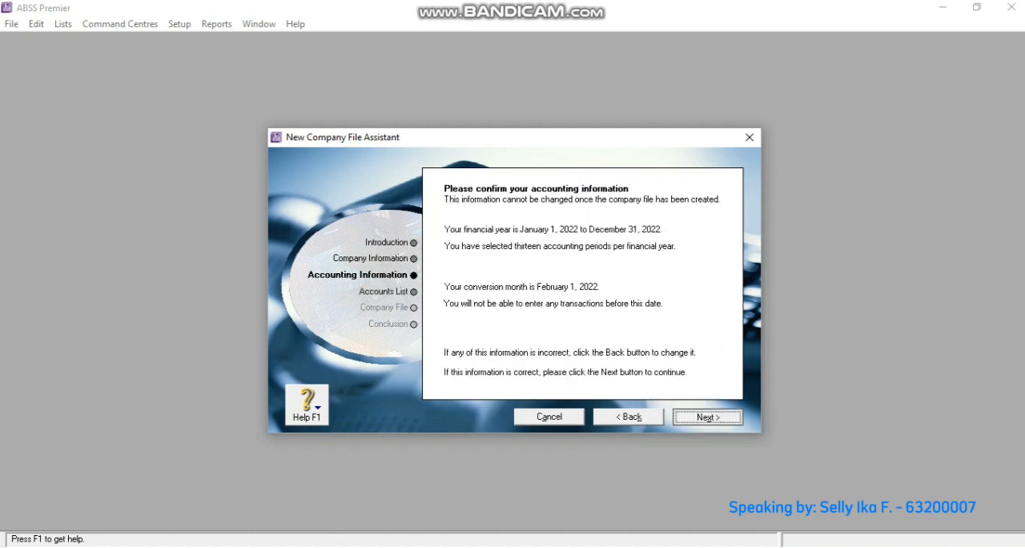
click(707, 417)
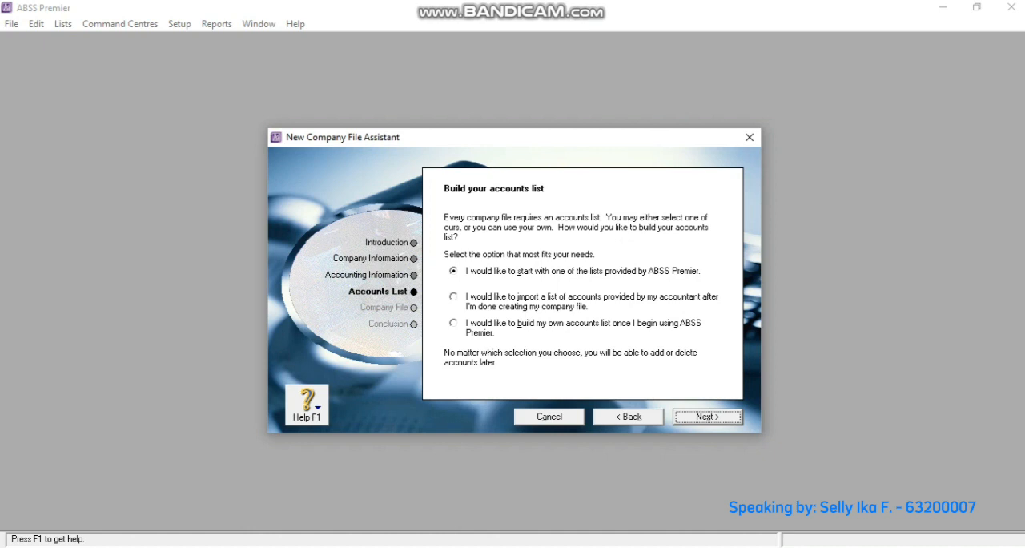
- Use a provided accounts list with industry classification All and business type Clothing - Retail
key(Return)
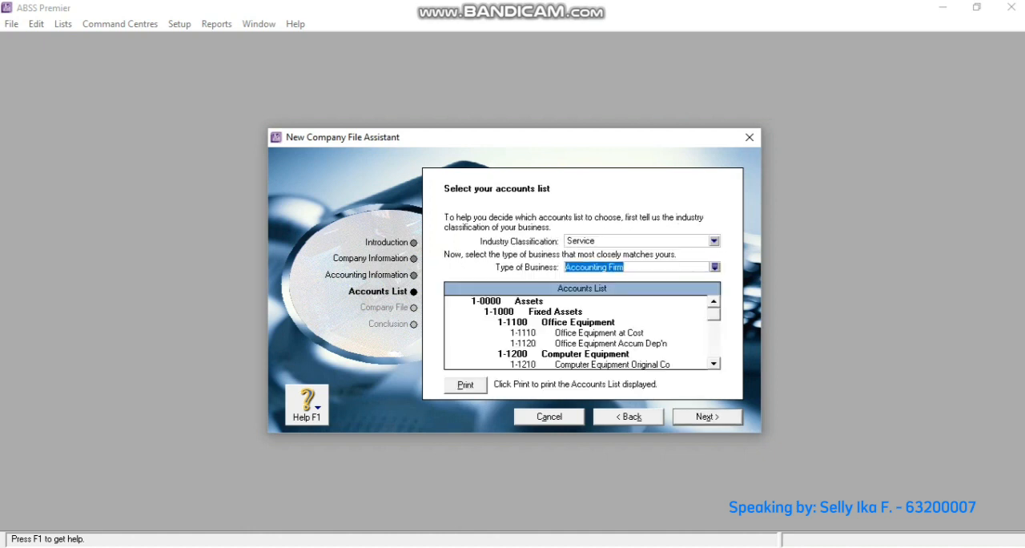
click(714, 241)
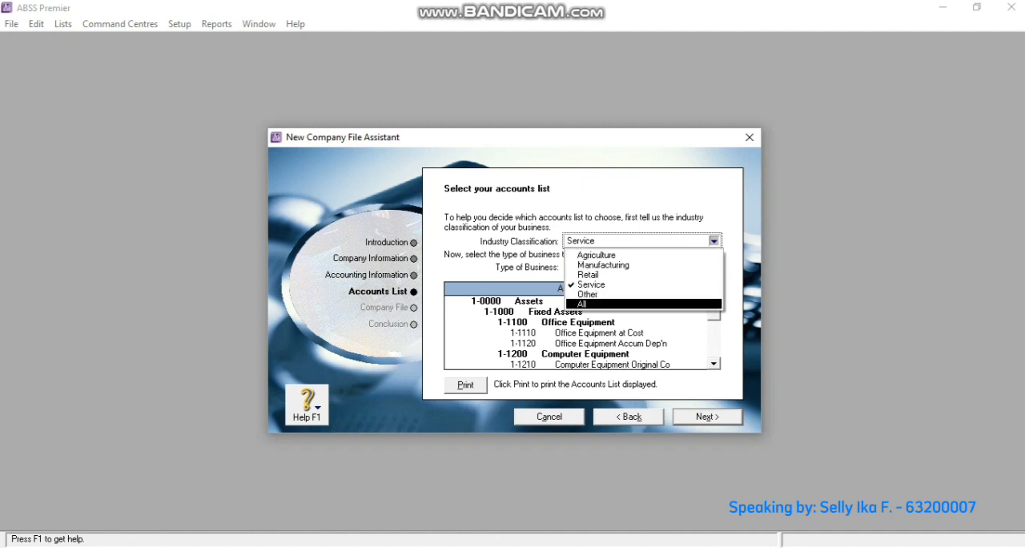
key(Return)
click(714, 267)
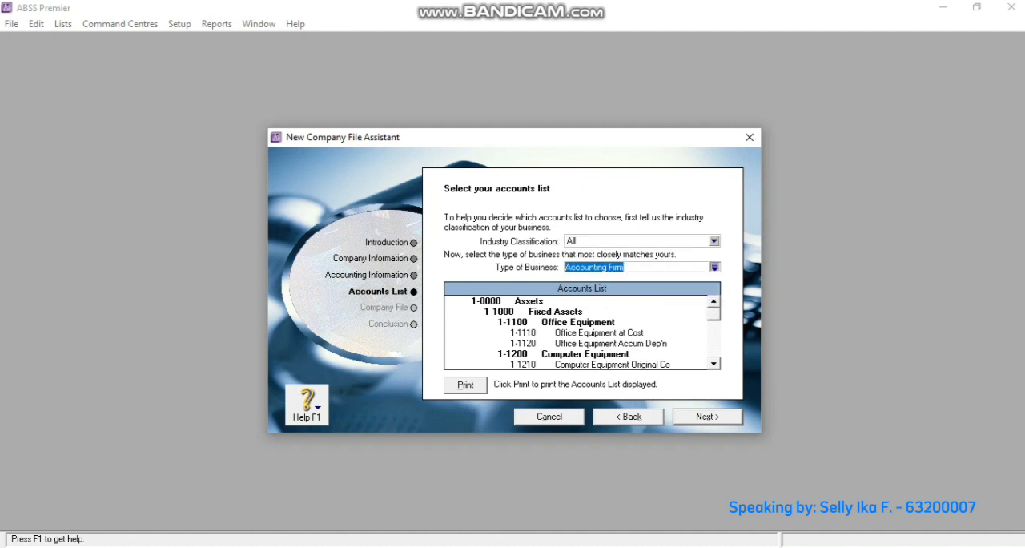
text(clo)
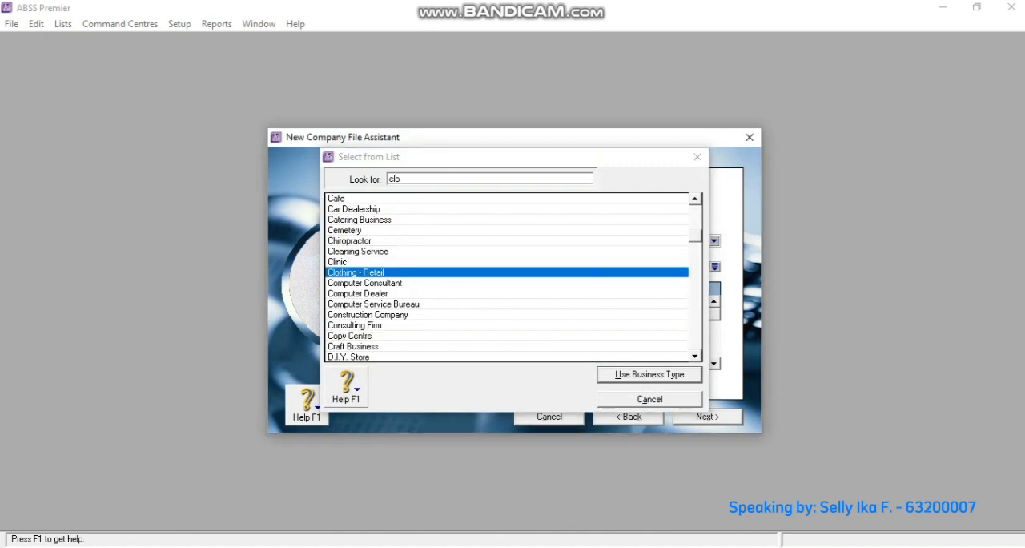
key(Return)
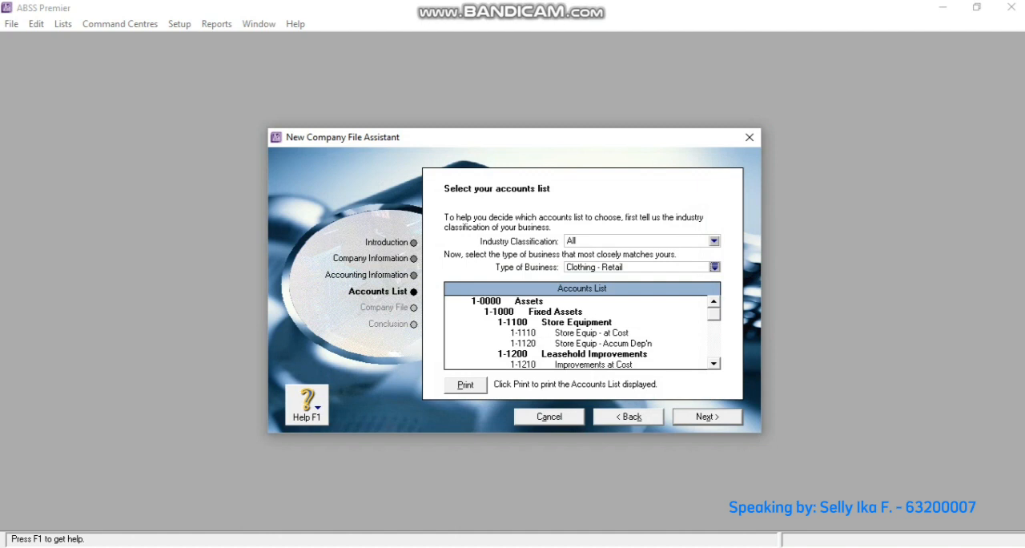
key(Return)
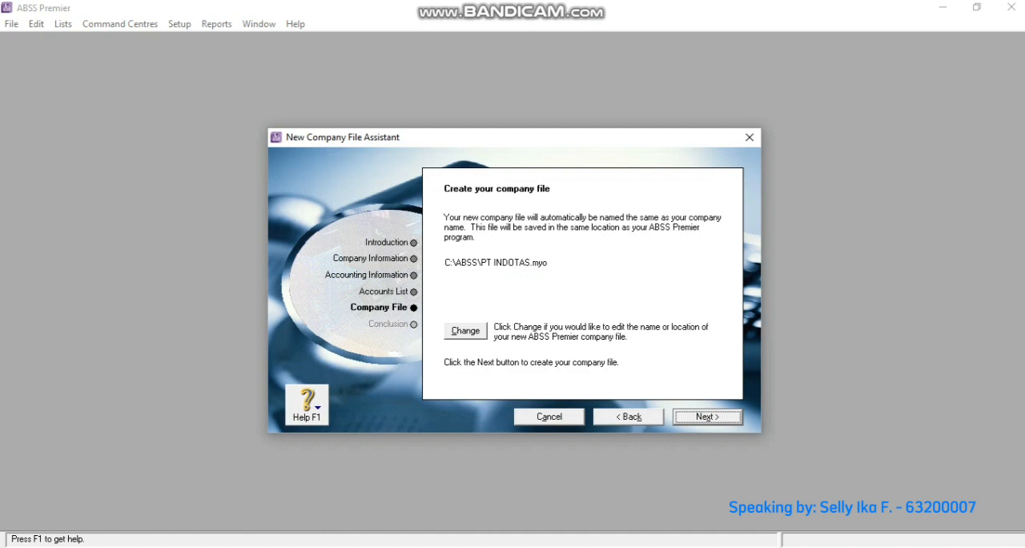
- Change the company file's location to the PROJECT folder, keeping the name PT INDOTAS, and create the file
key(alt+c)
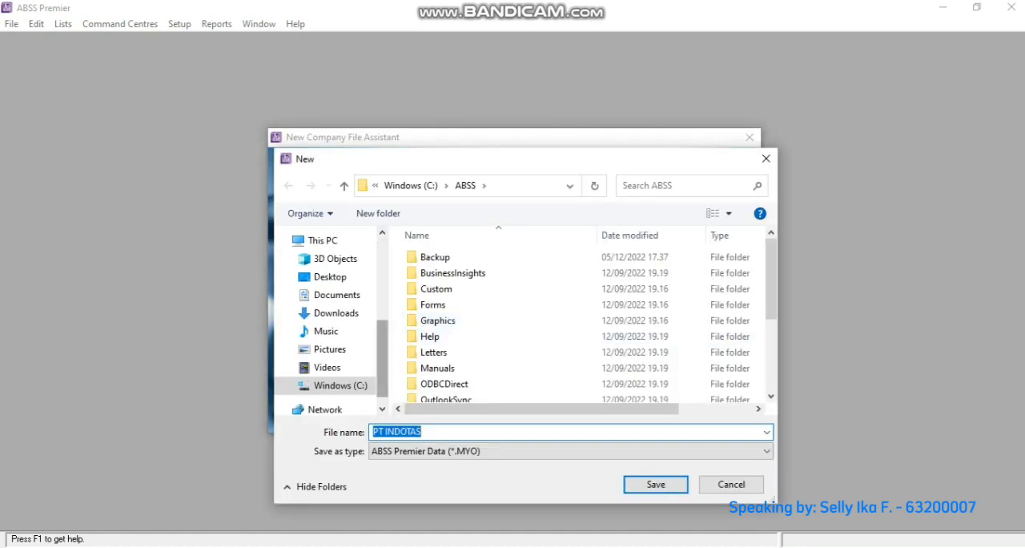
drag(383, 320, 383, 295)
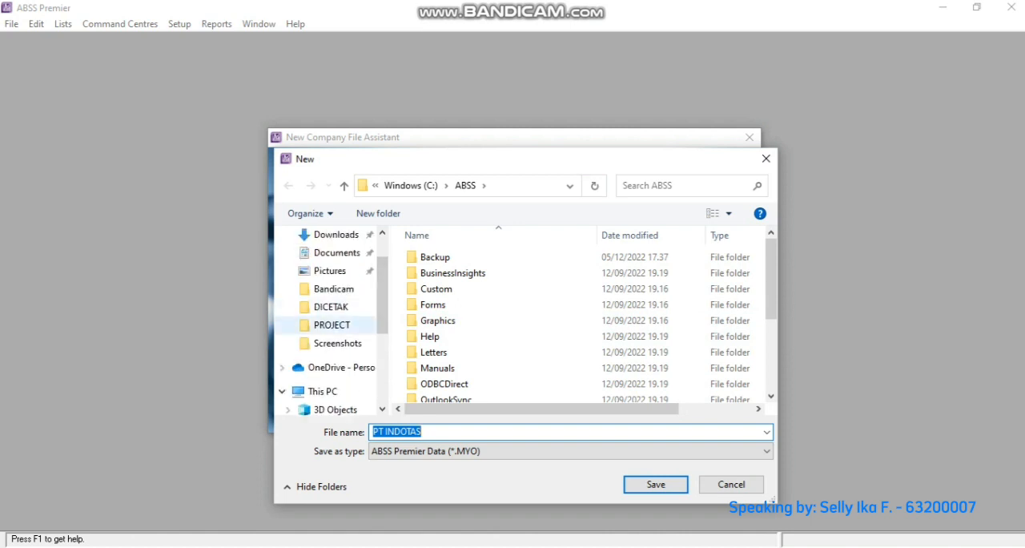
click(332, 325)
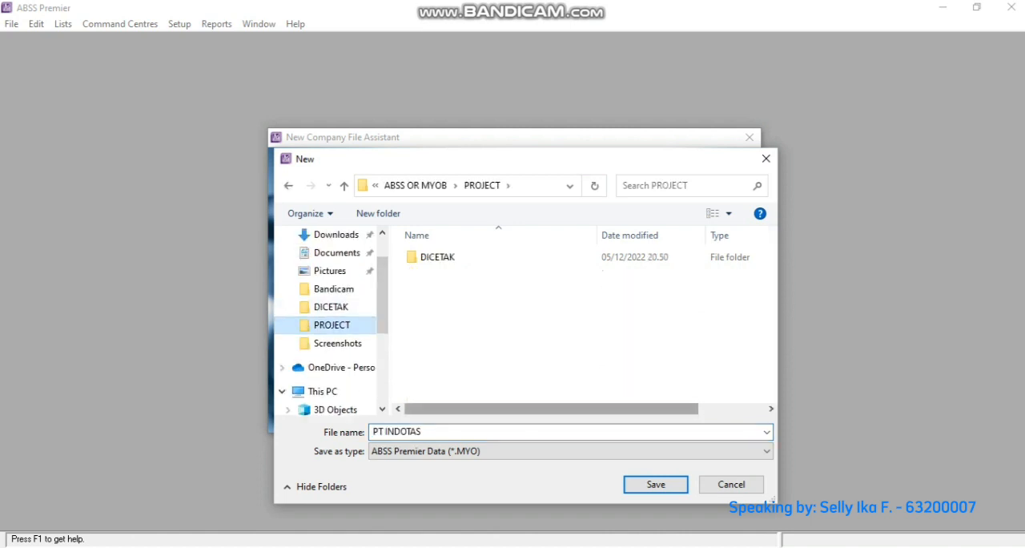
click(656, 484)
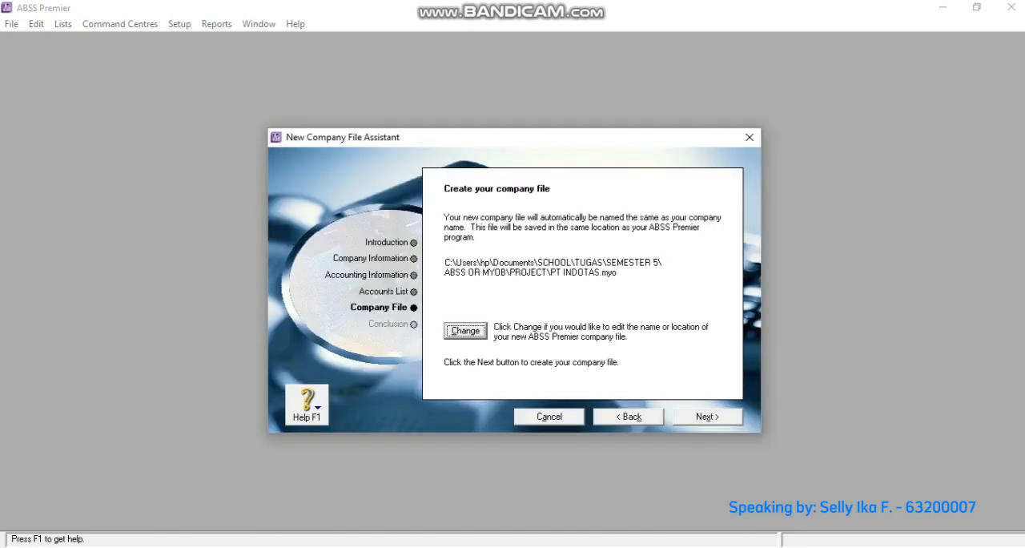
click(707, 416)
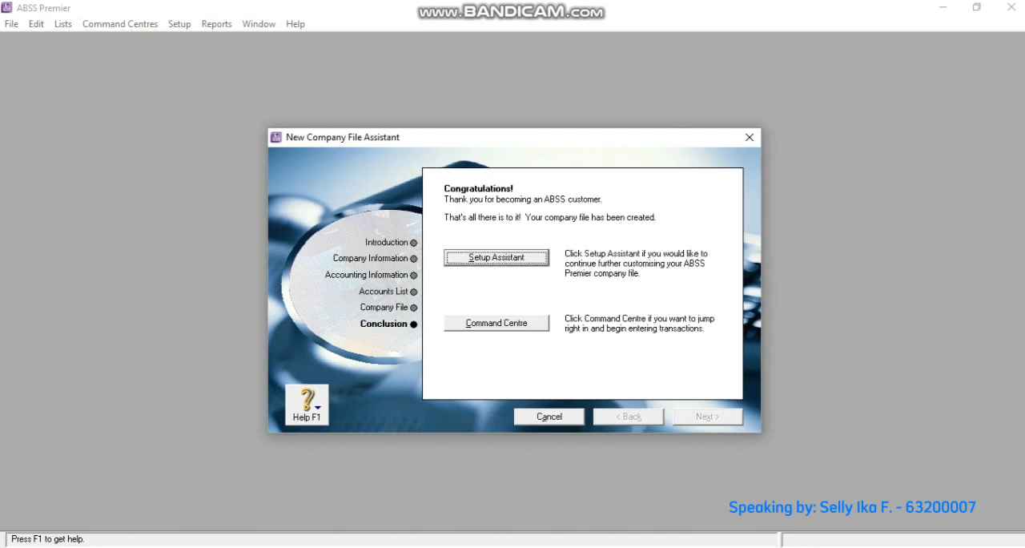
- Enter the new company file and set its preferences to deal in multiple currencies and skip automatic spell checking of text fields
click(497, 323)
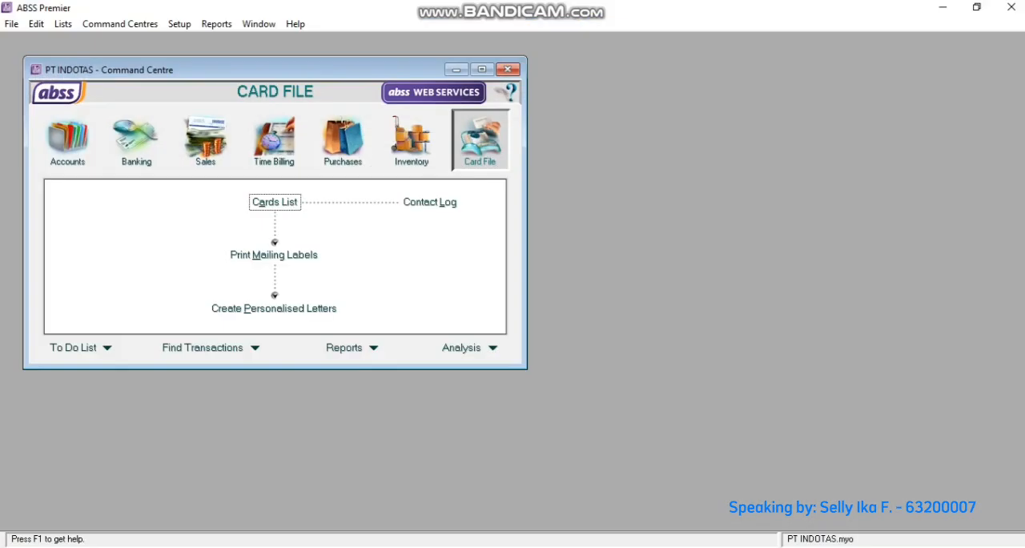
click(179, 24)
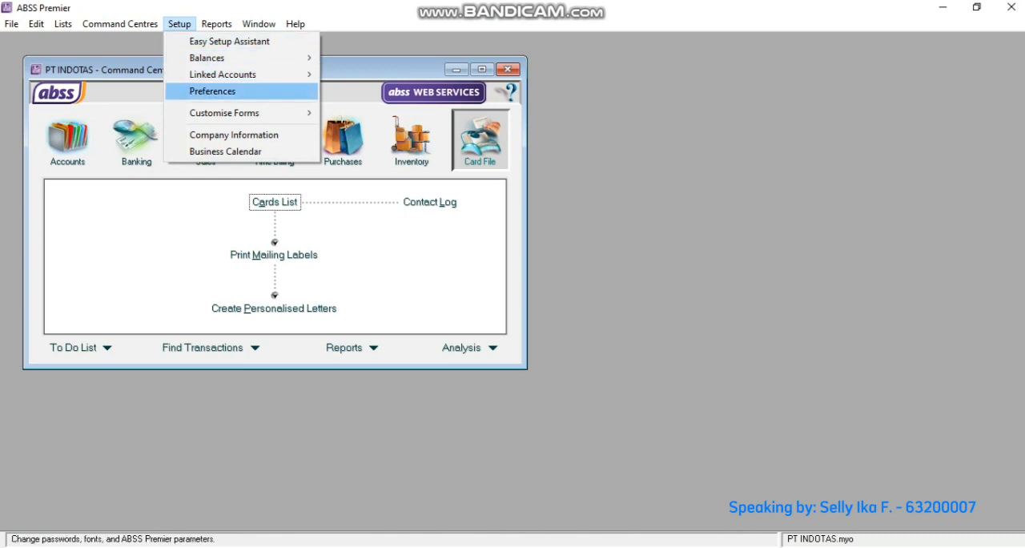
click(213, 91)
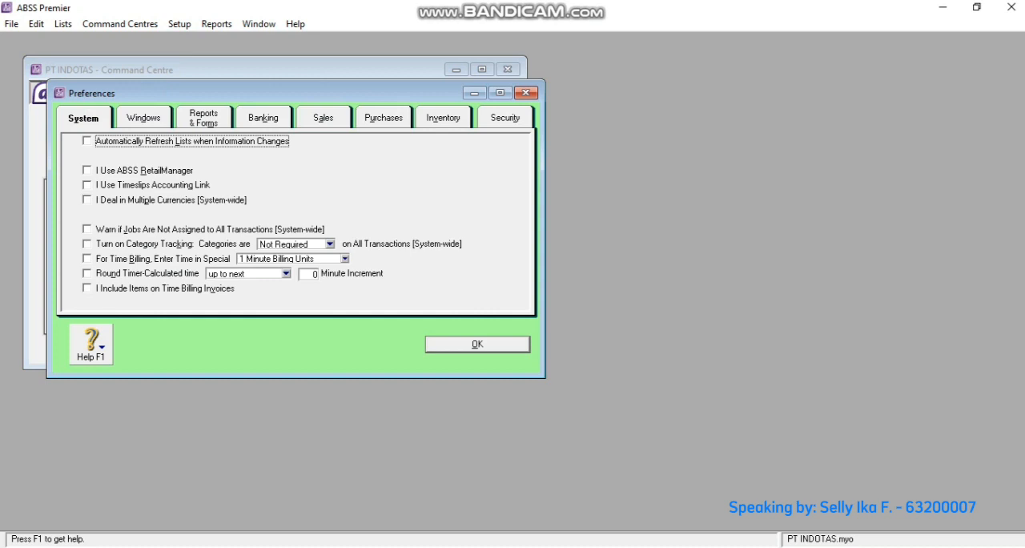
click(87, 200)
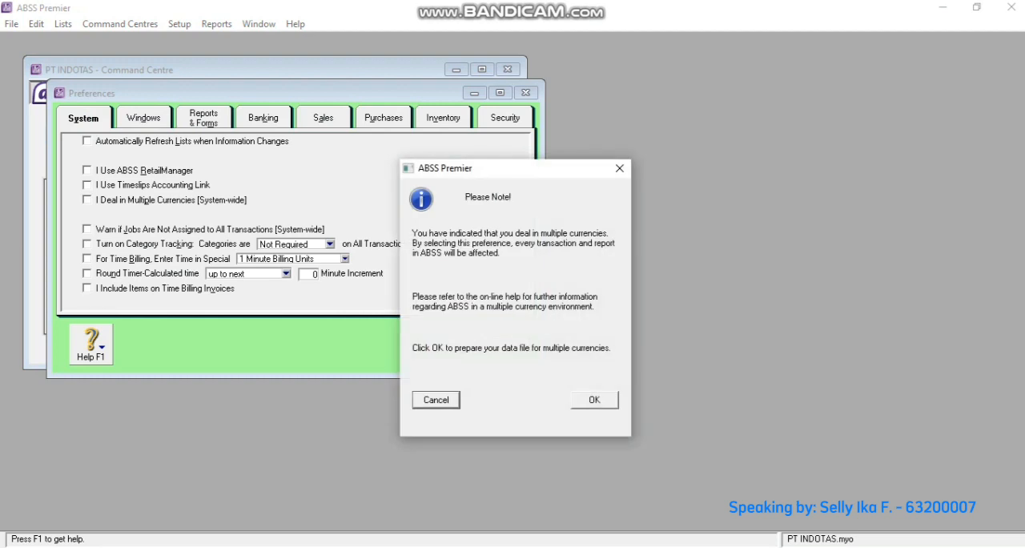
click(594, 400)
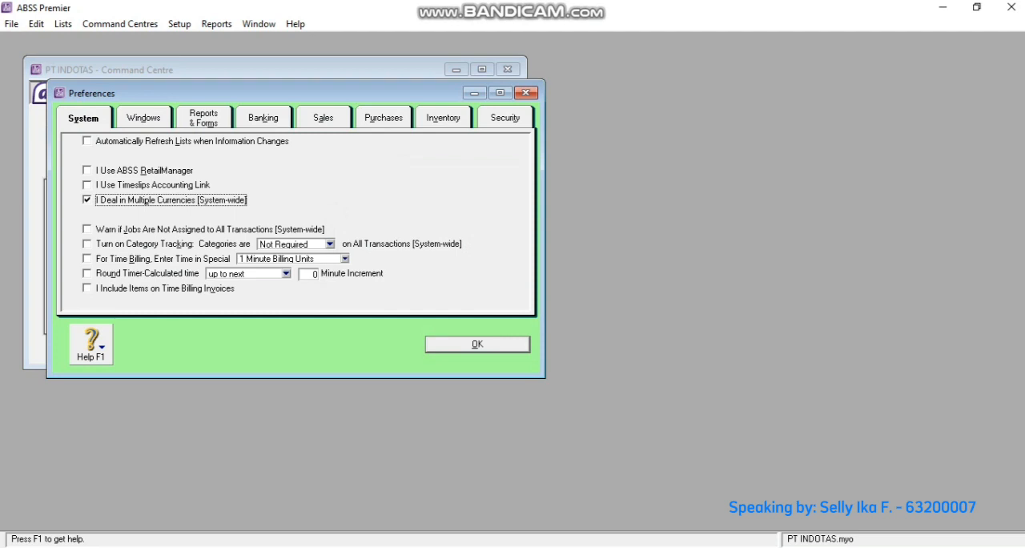
click(143, 118)
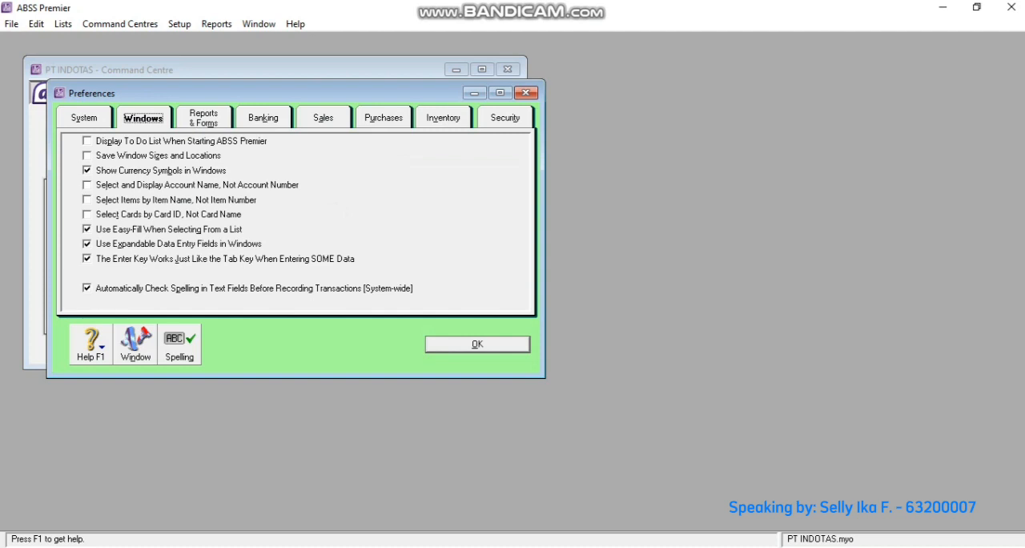
click(87, 289)
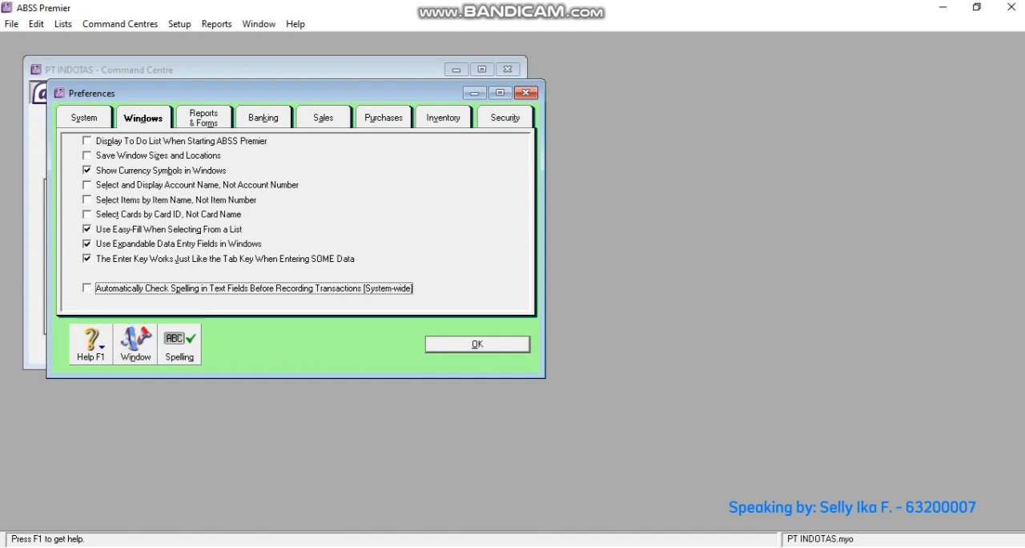
- Turn on warnings for duplicate Invoice numbers on recorded sales and duplicate Purchase Order numbers on recorded purchases
click(322, 117)
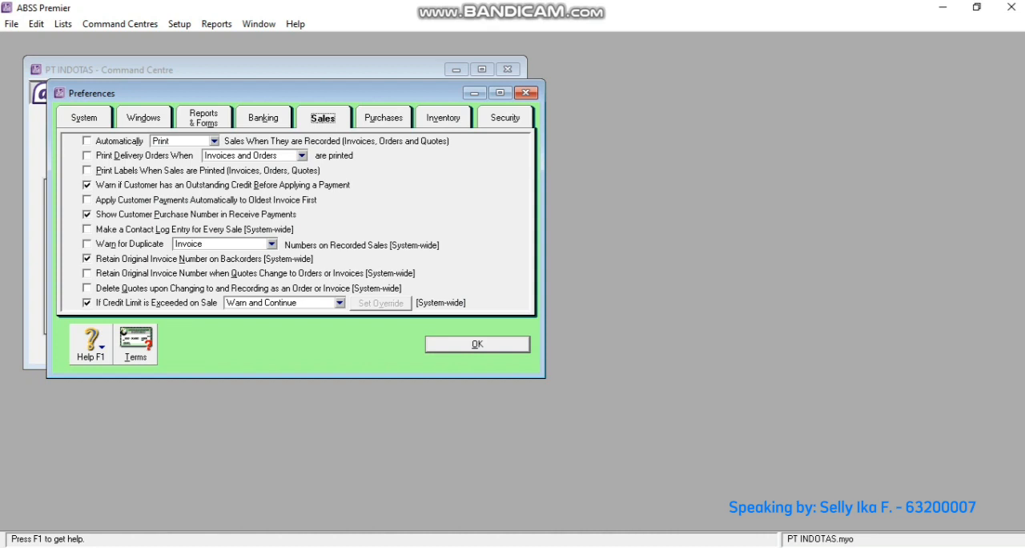
click(88, 244)
click(384, 118)
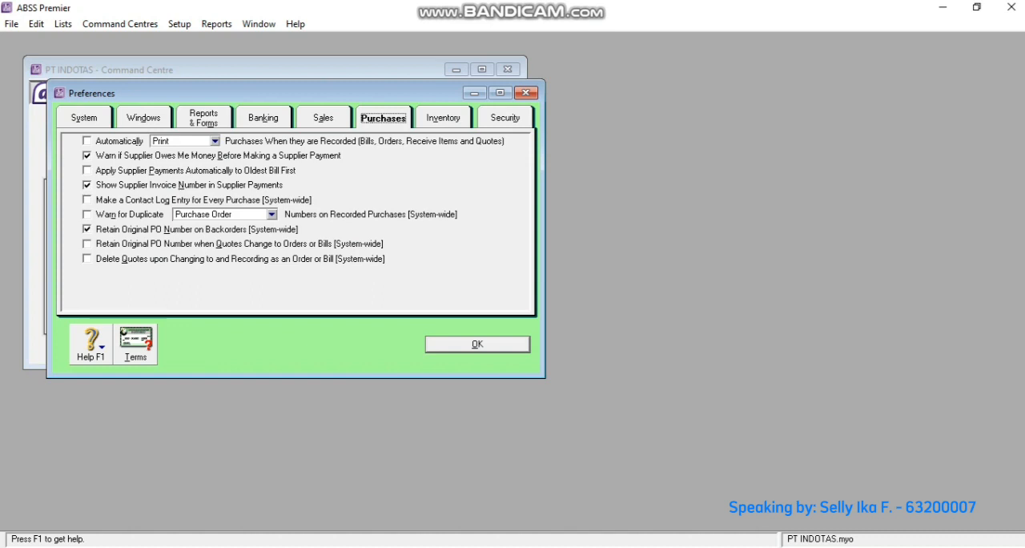
click(87, 214)
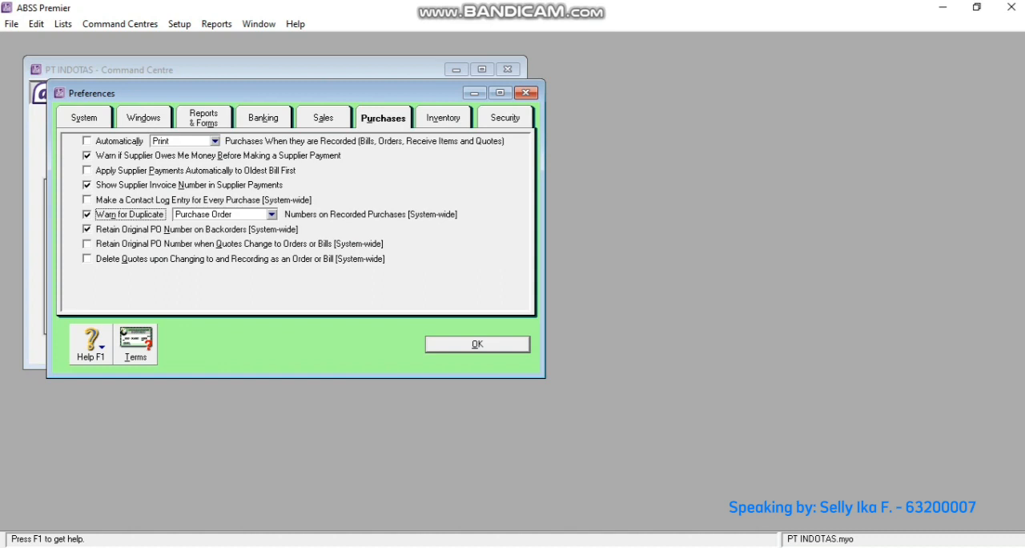
- Add the user ID PT INDOTAS without a password in the security preferences, and confirm the preferences
click(505, 118)
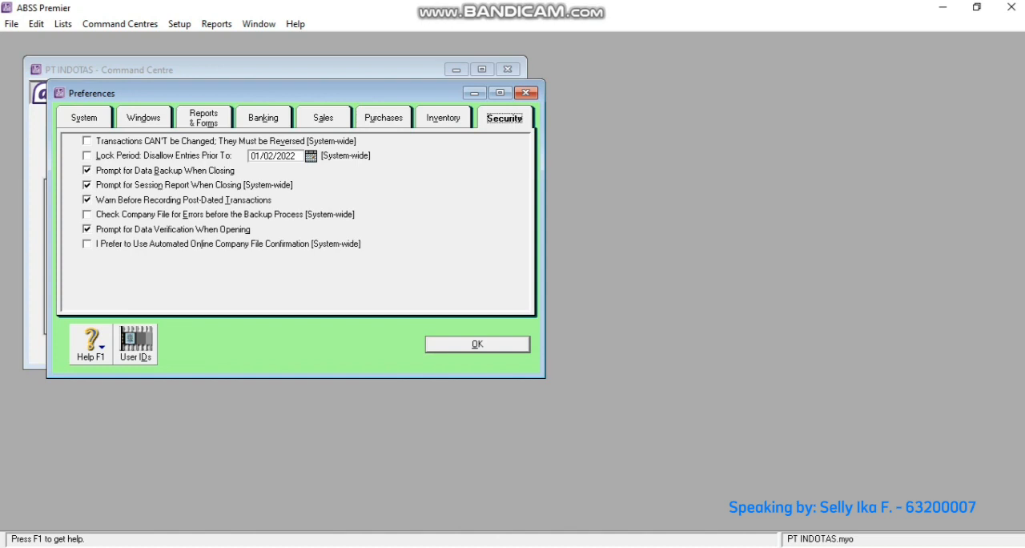
click(136, 343)
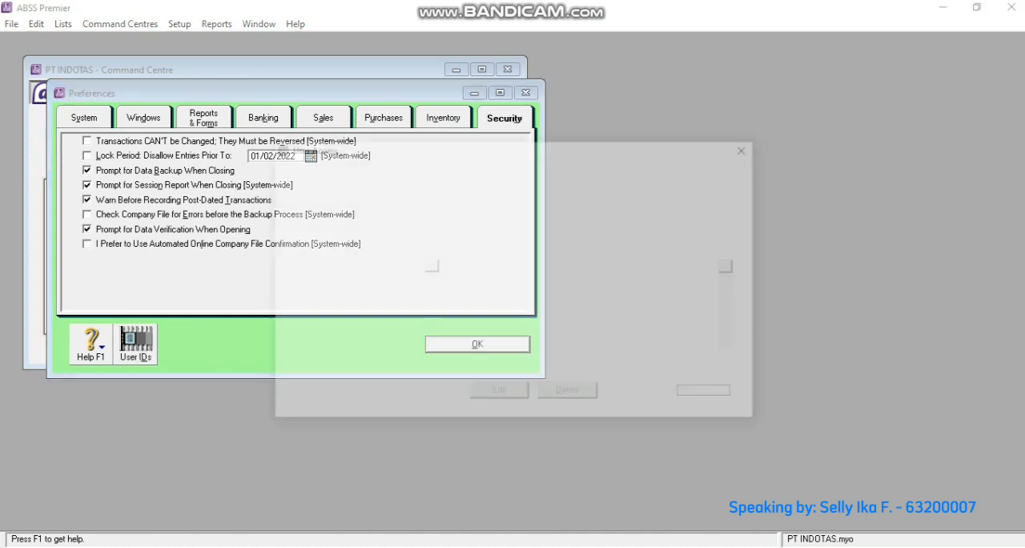
click(428, 394)
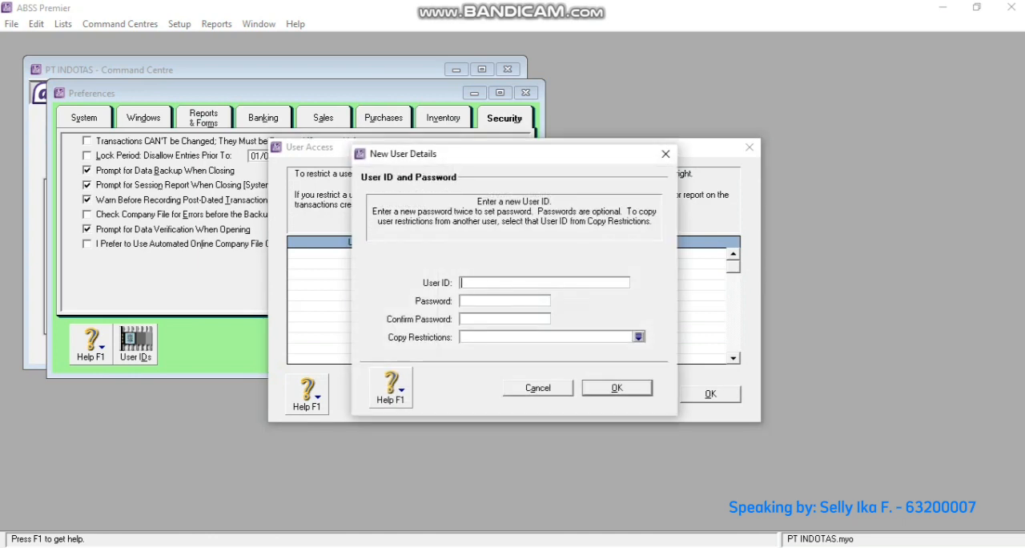
text(PT INDOTAS)
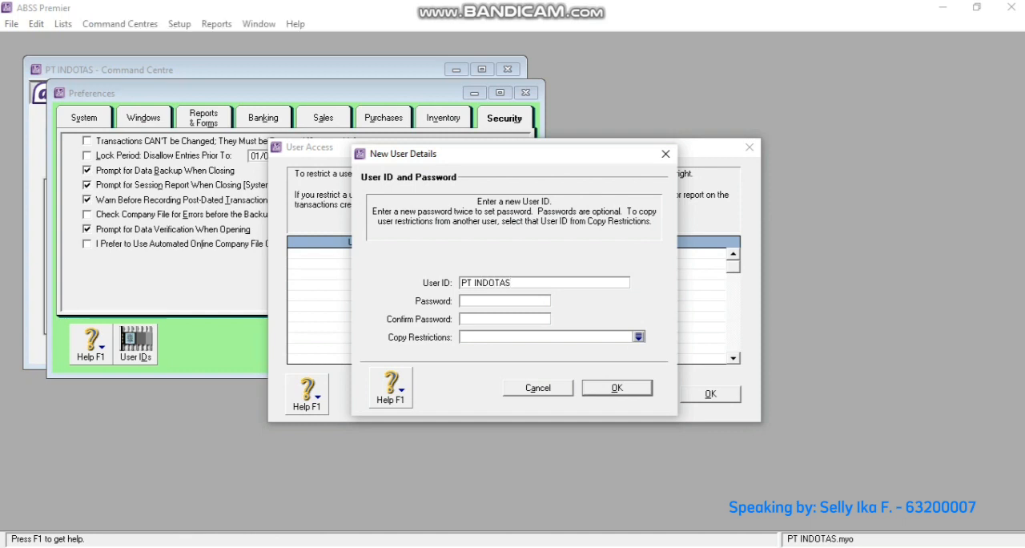
key(Return)
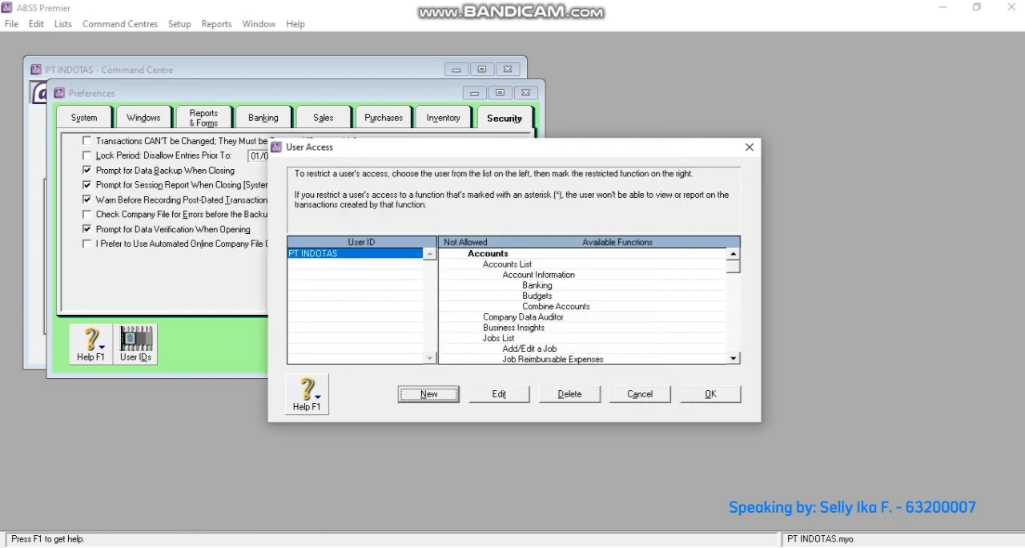
key(Return)
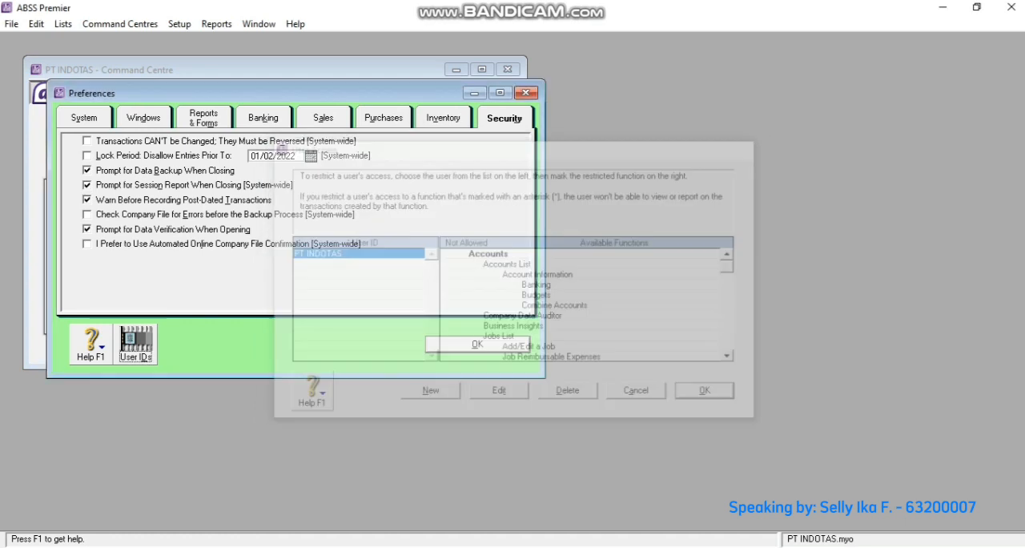
key(Return)
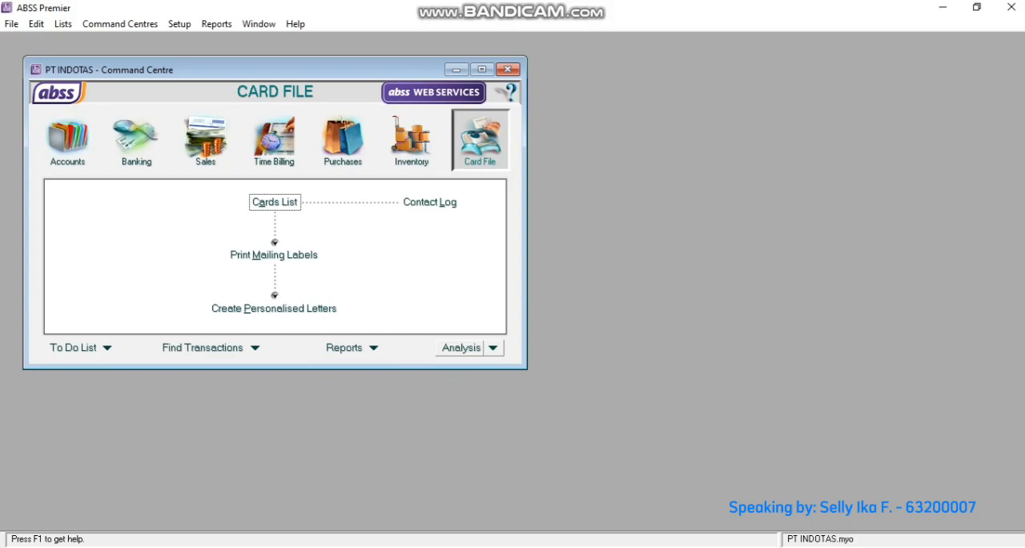
- Consult the currency table in the Word document and change ABSS Premier's local United States Dollars currency to code IDR, name Rupiah and symbol Rp
key(alt+Tab)
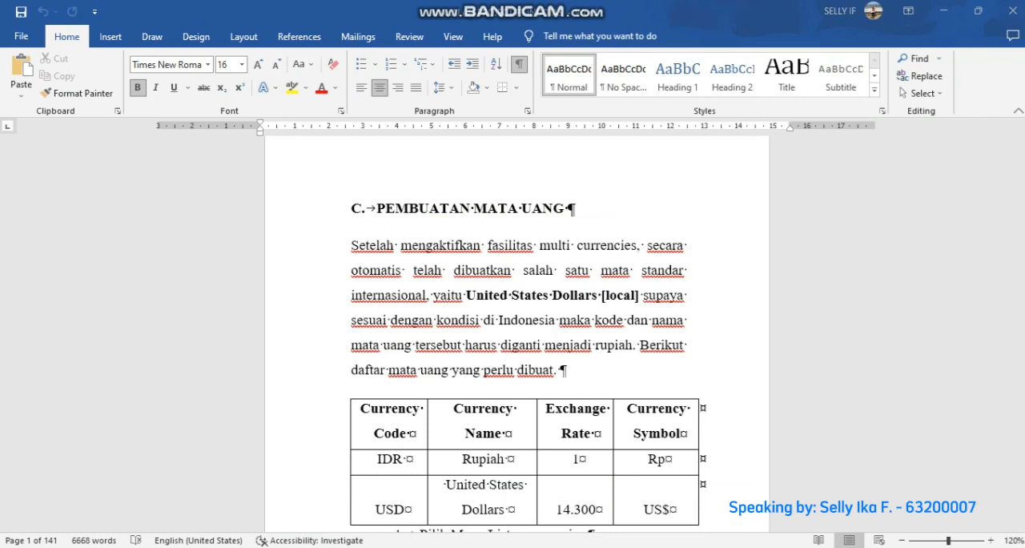
key(alt+Tab)
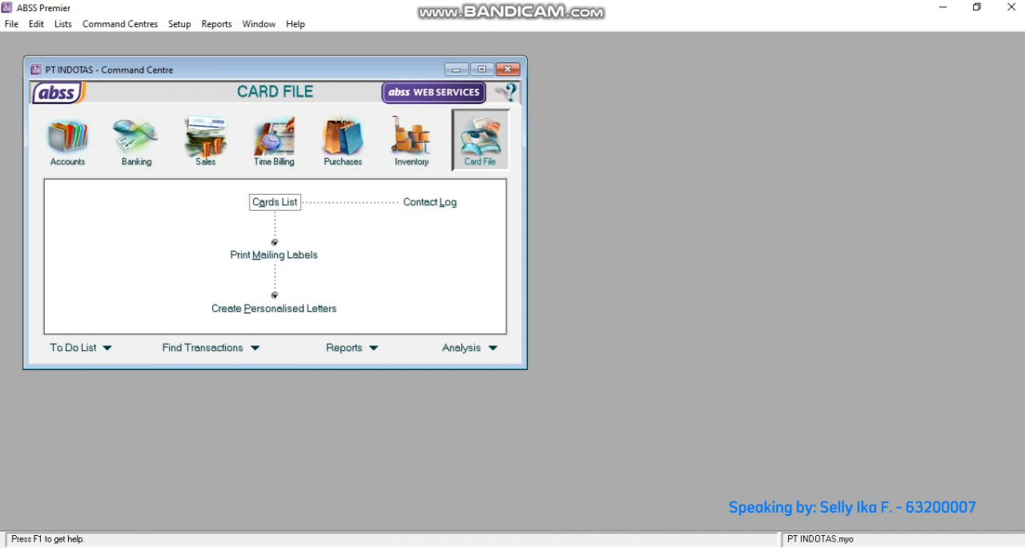
click(63, 24)
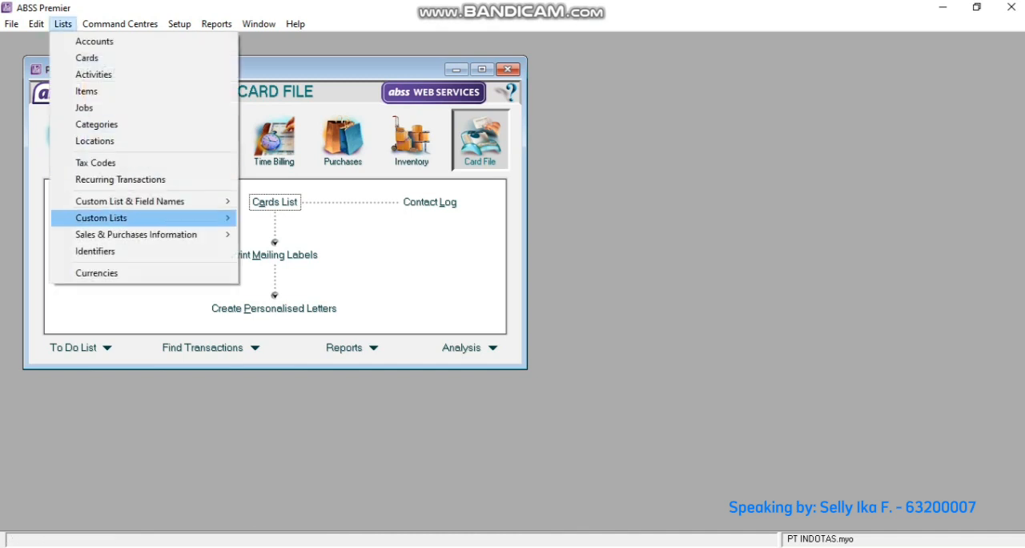
key(Return)
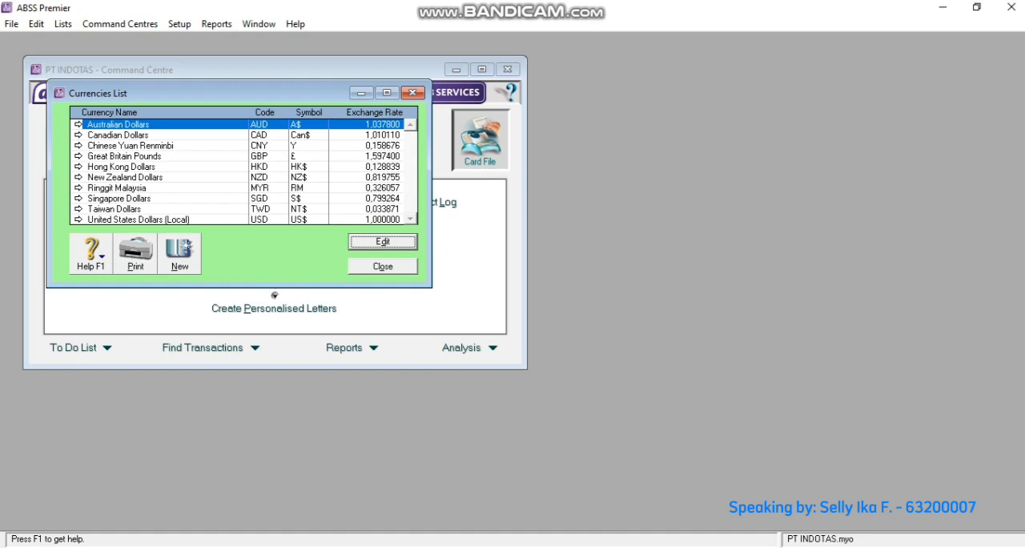
click(78, 219)
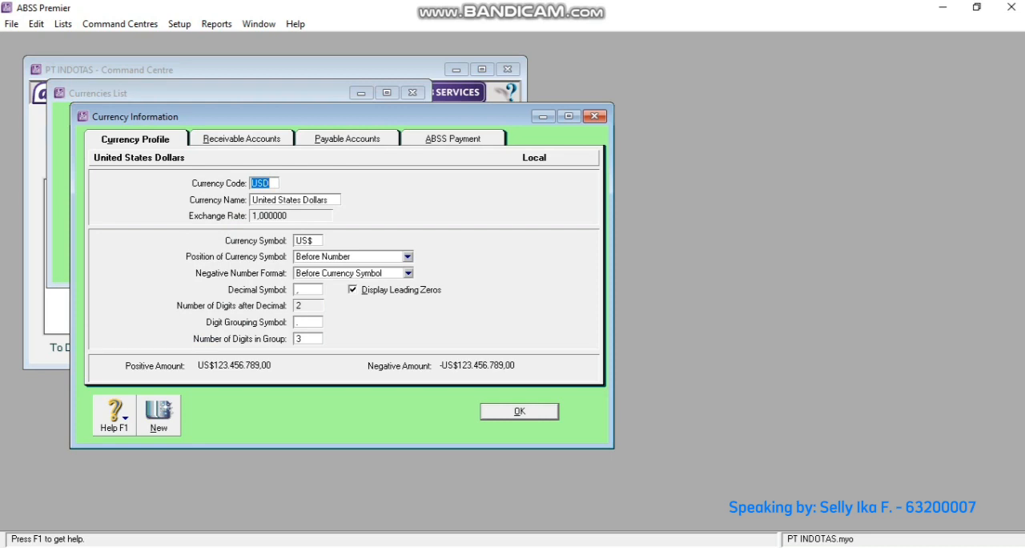
text(IDR)
key(Tab)
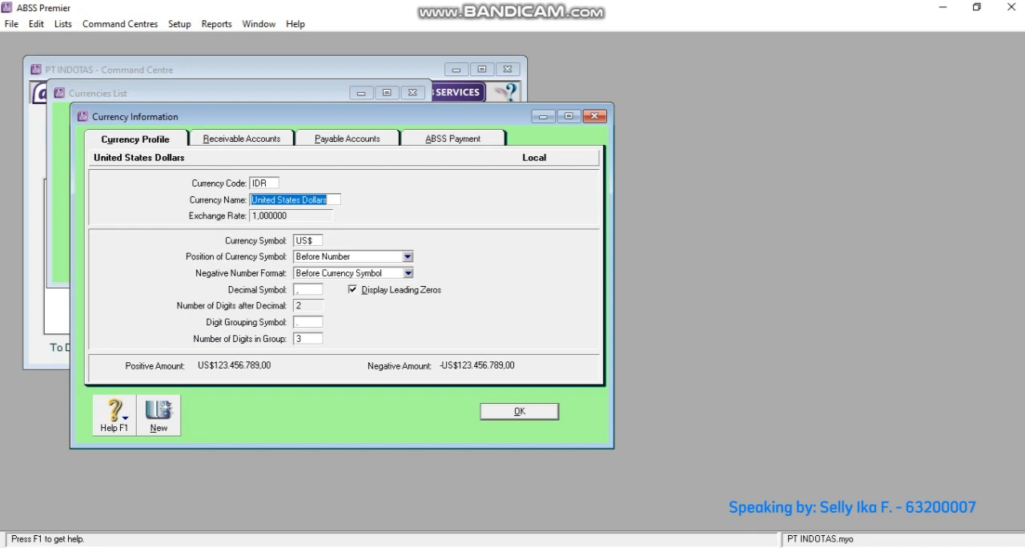
text(Rupiah)
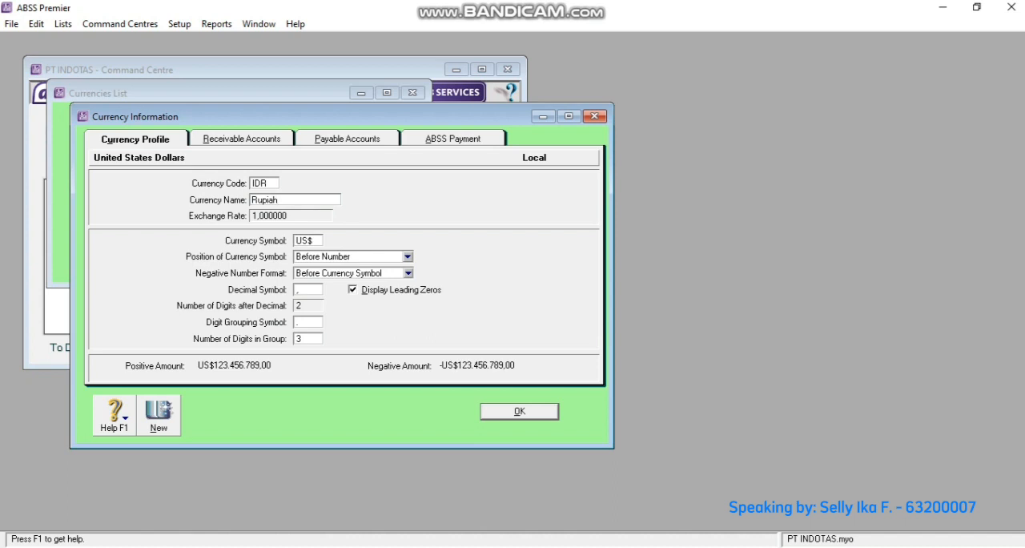
key(Tab)
text(Rp)
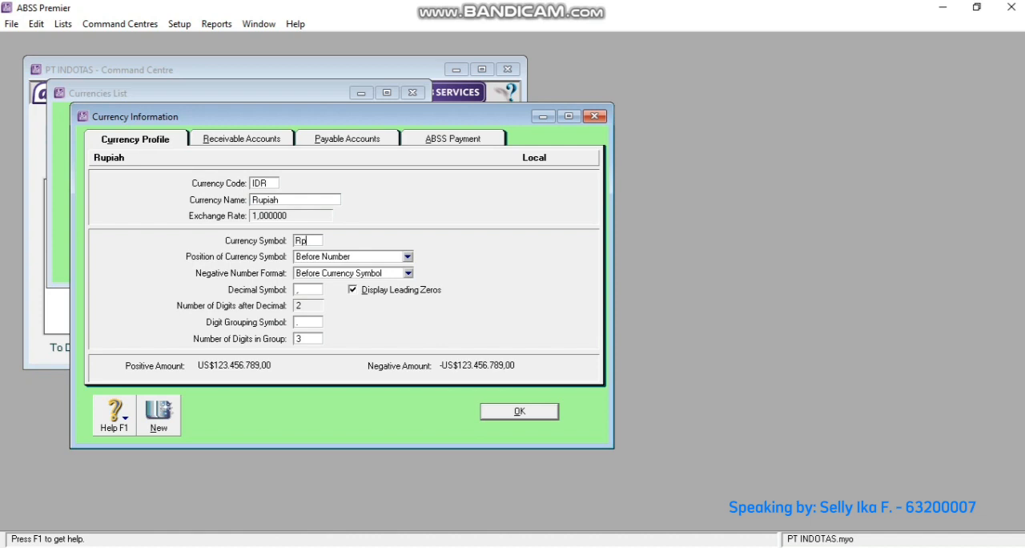
click(519, 411)
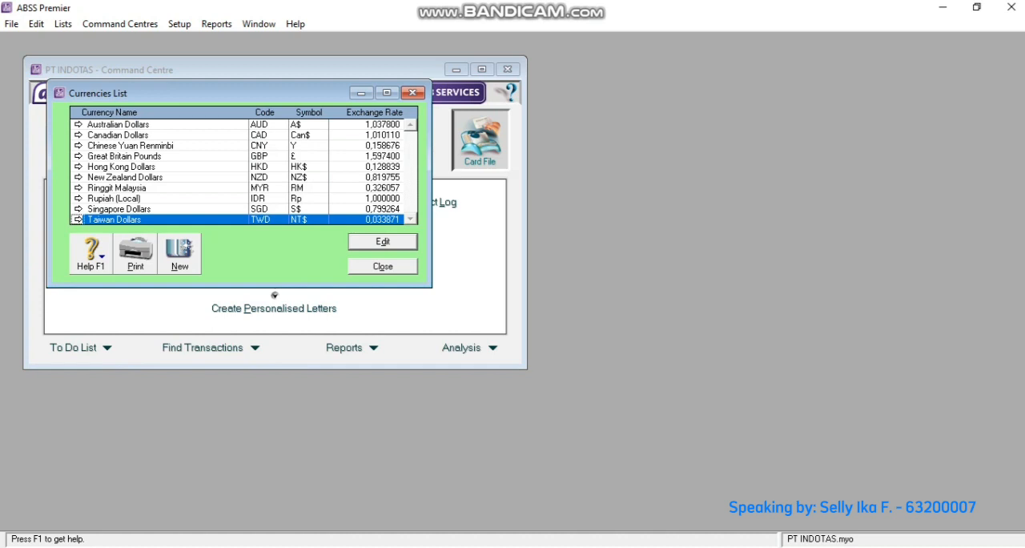
- Delete the Australian Dollars and Canadian Dollars currencies from the currencies list
click(77, 124)
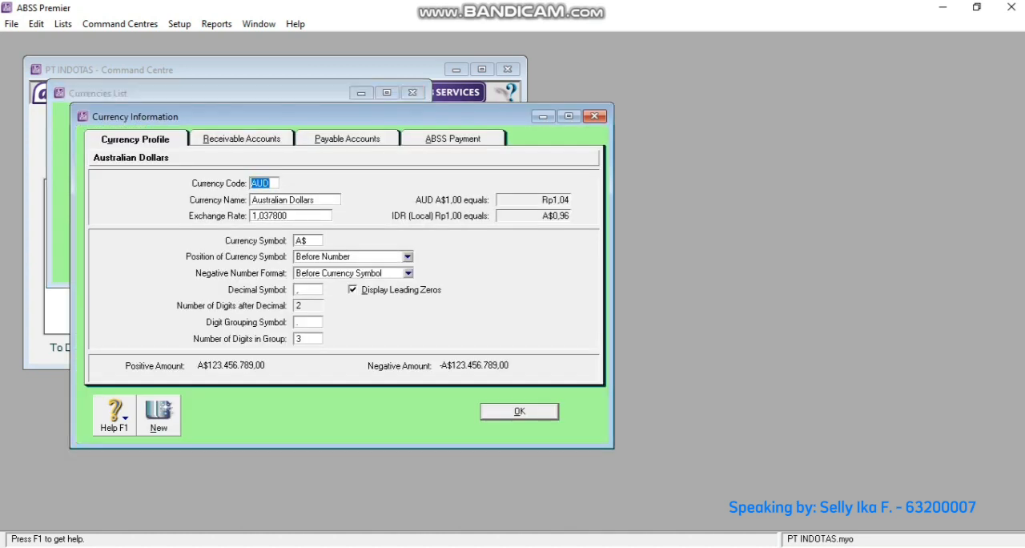
right_click(360, 184)
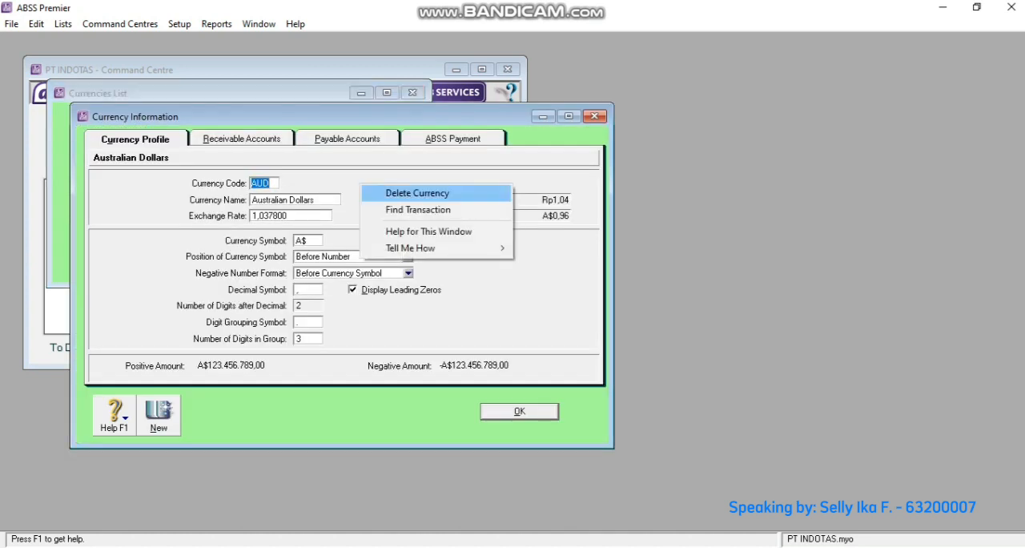
click(418, 193)
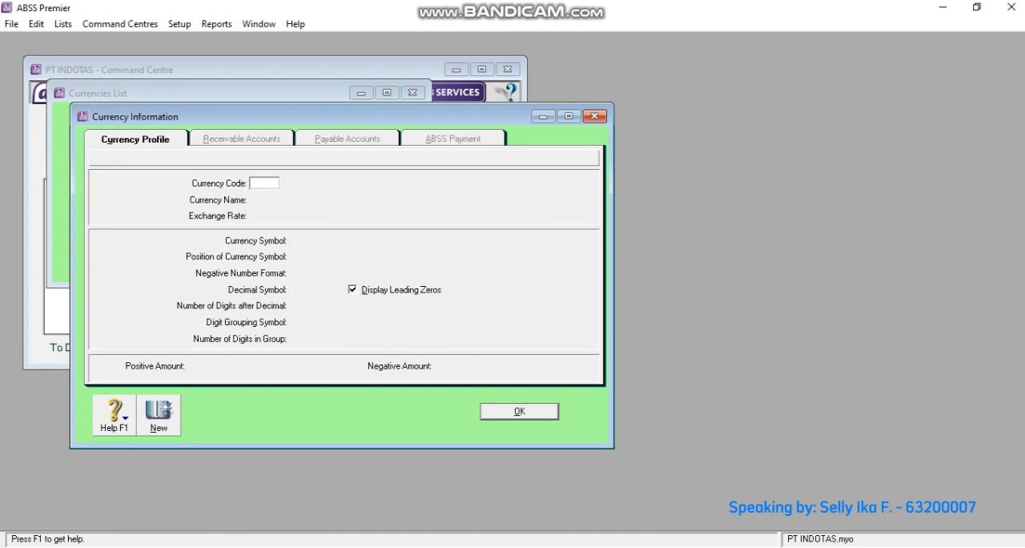
key(Return)
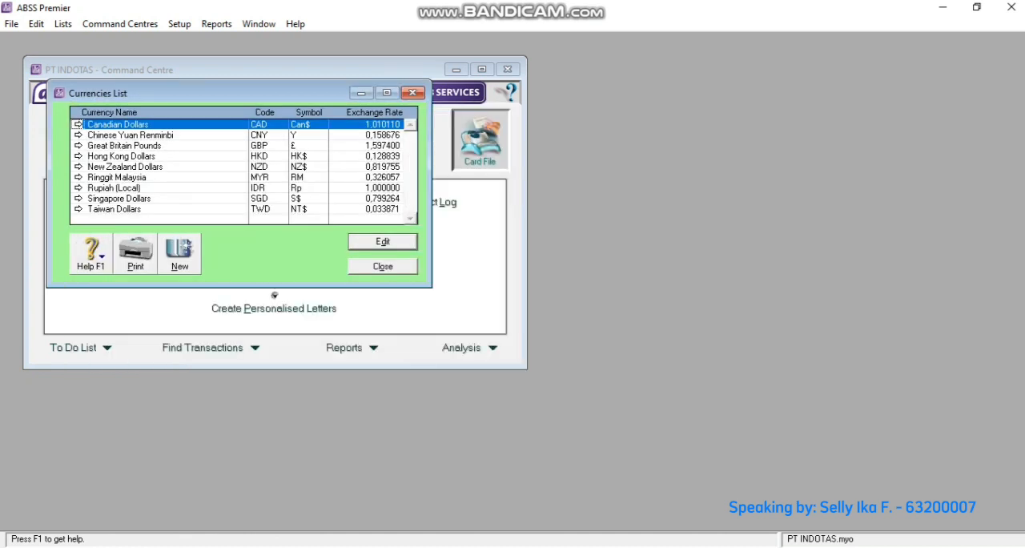
key(Return)
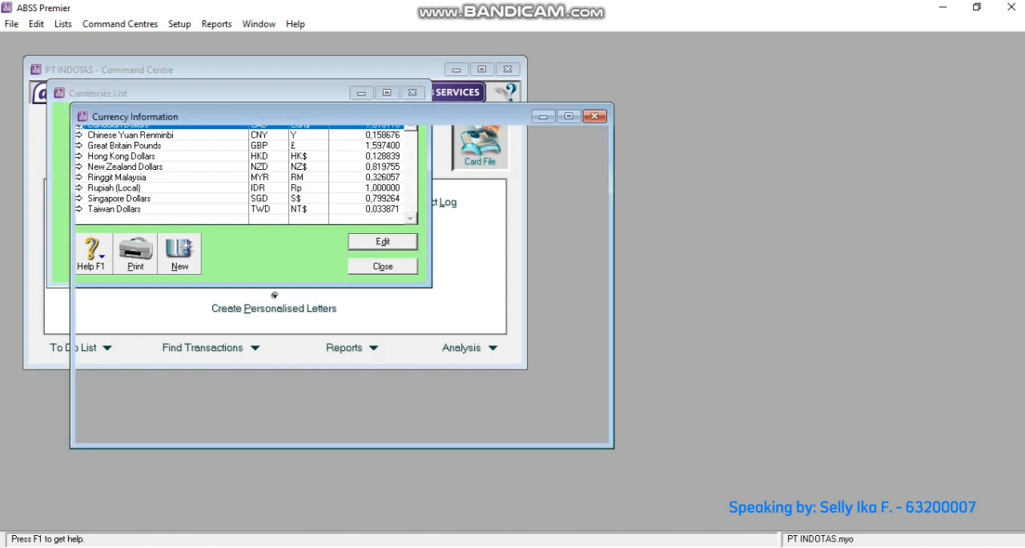
right_click(378, 193)
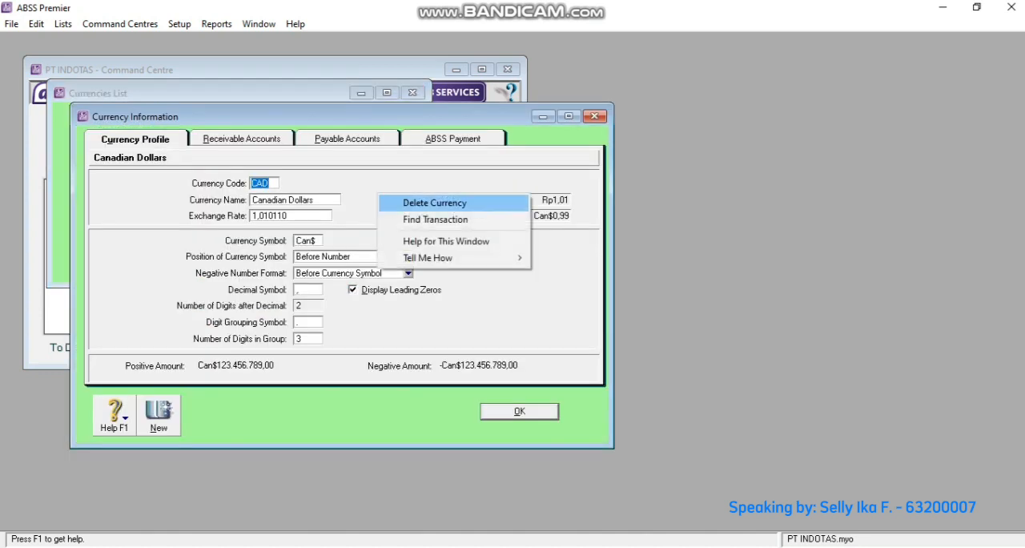
click(432, 202)
key(Return)
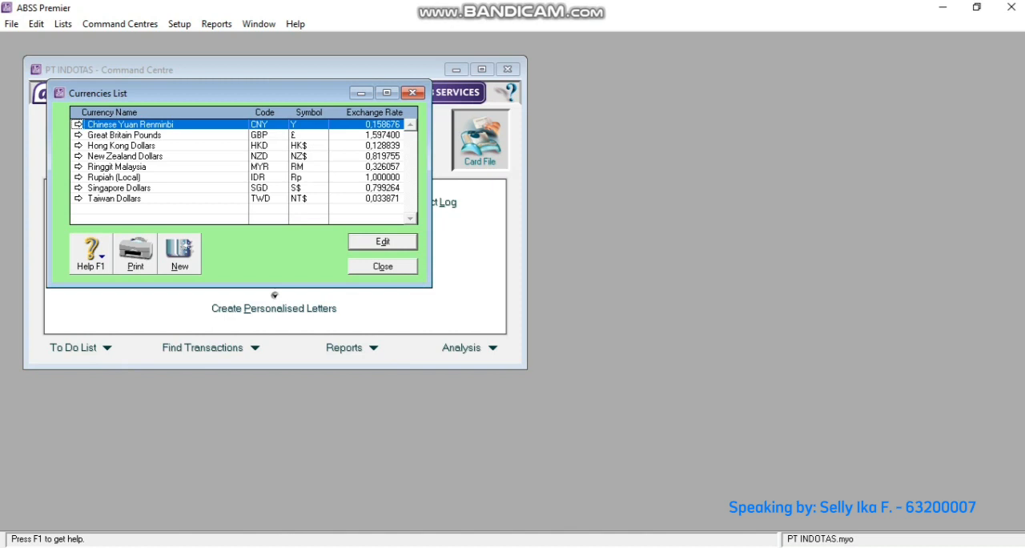
- Delete the Chinese Yuan Renminbi currency from the currencies list
click(78, 124)
right_click(336, 187)
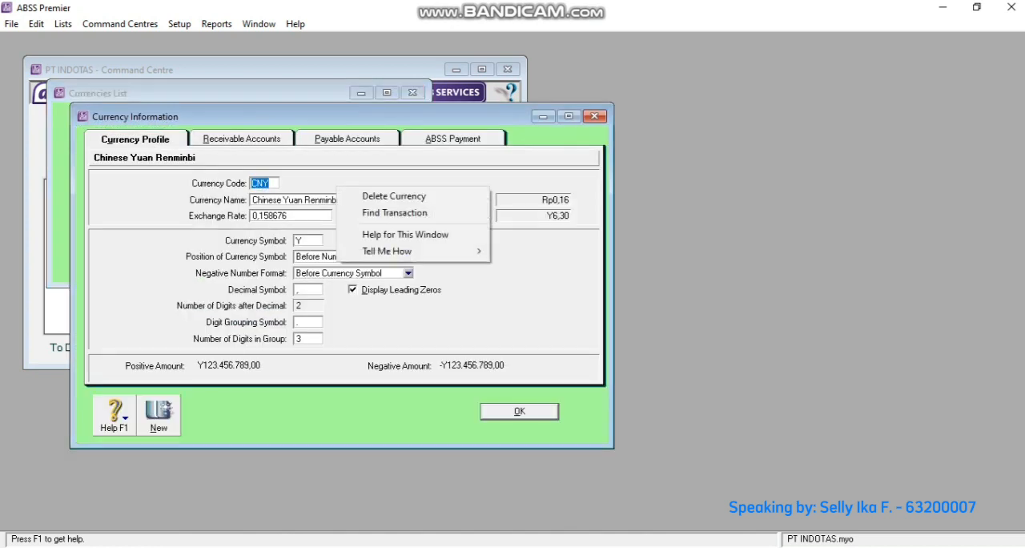
click(394, 196)
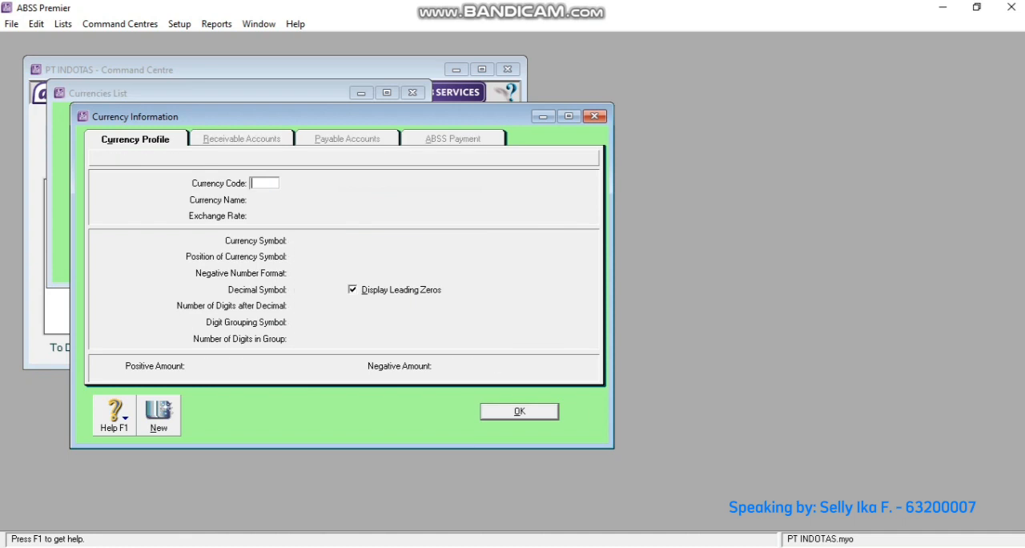
- Close the blank currency record and delete the Great Britain Pounds and Hong Kong Dollars currencies from the currencies list
click(519, 411)
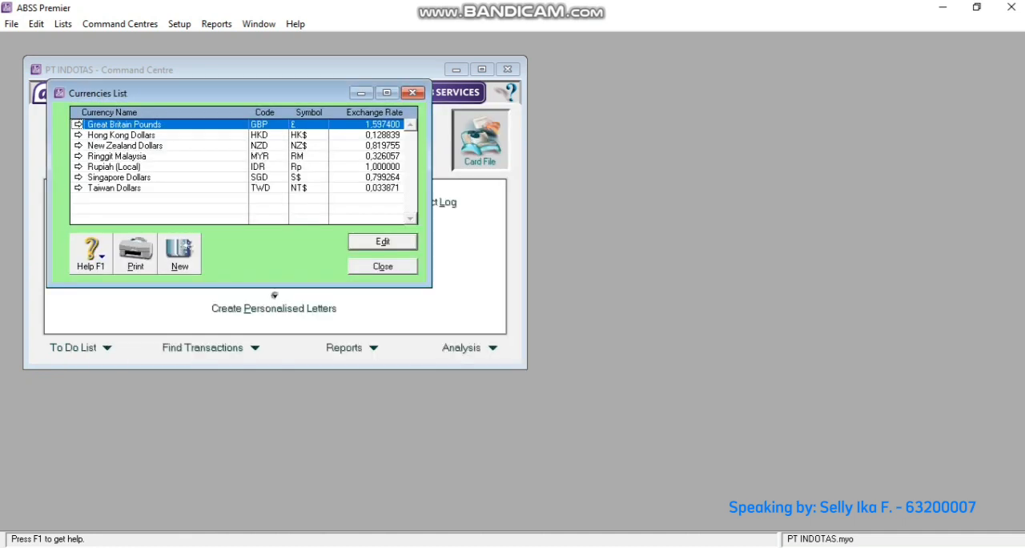
right_click(96, 125)
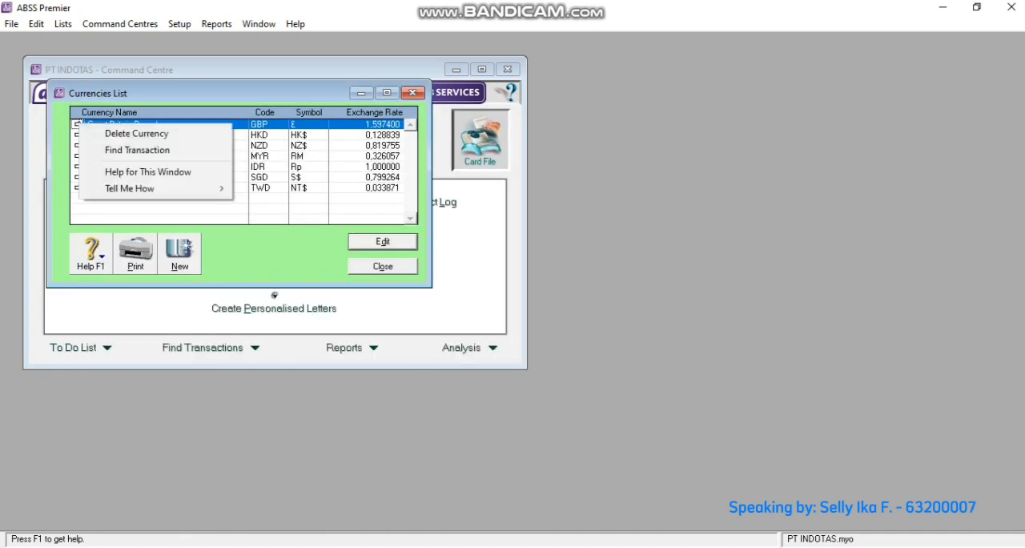
click(137, 133)
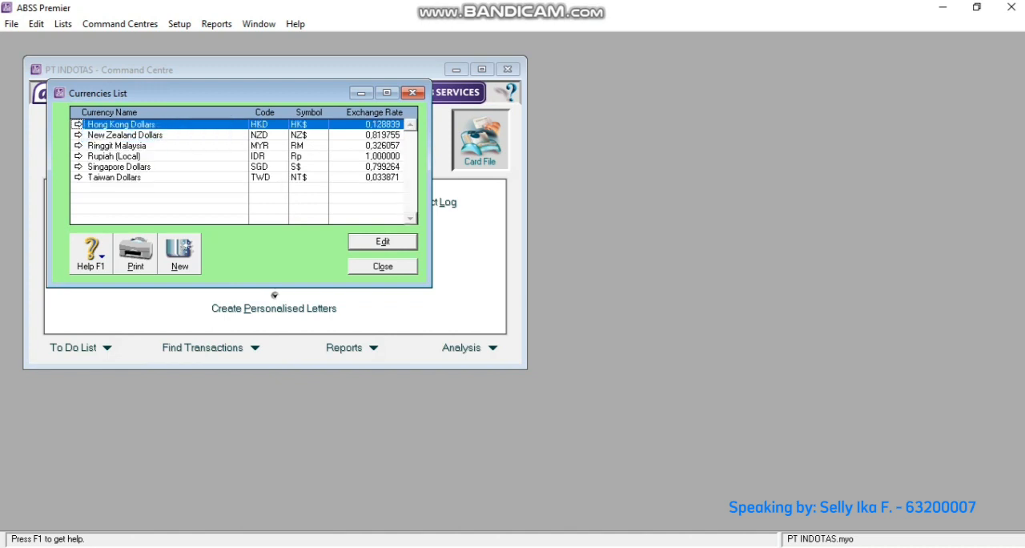
right_click(77, 124)
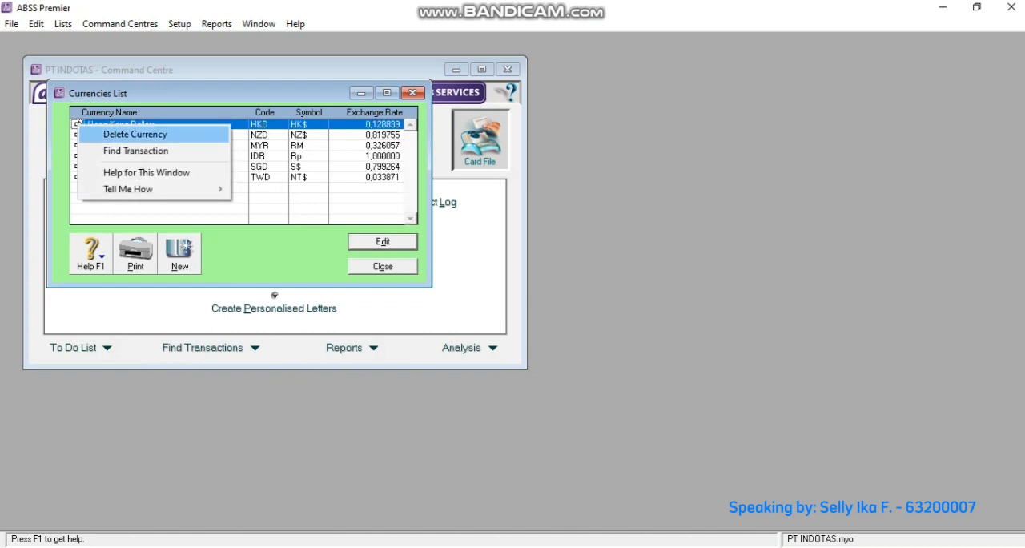
click(134, 134)
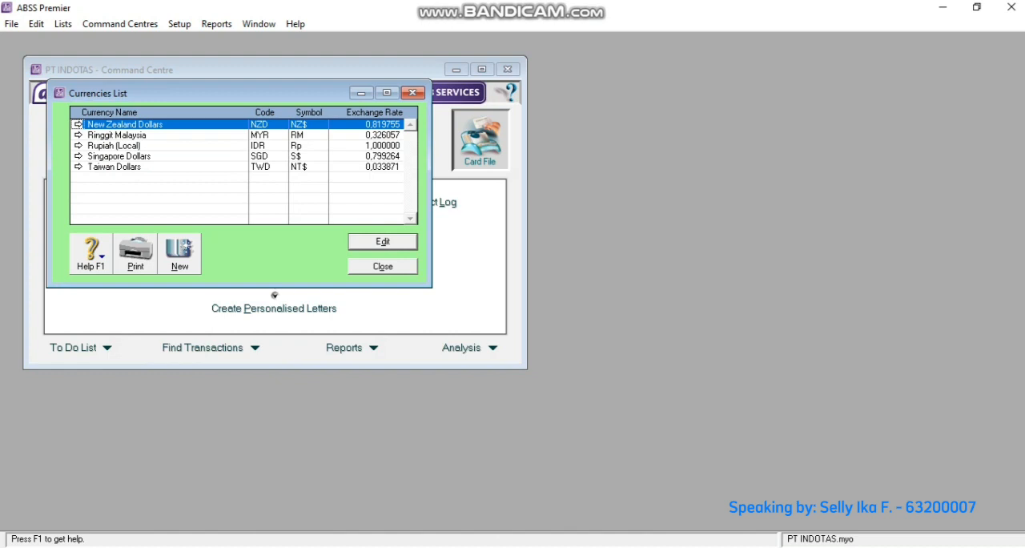
- Delete the New Zealand Dollars and Ringgit Malaysia currencies from the currencies list
right_click(78, 124)
click(134, 134)
right_click(78, 125)
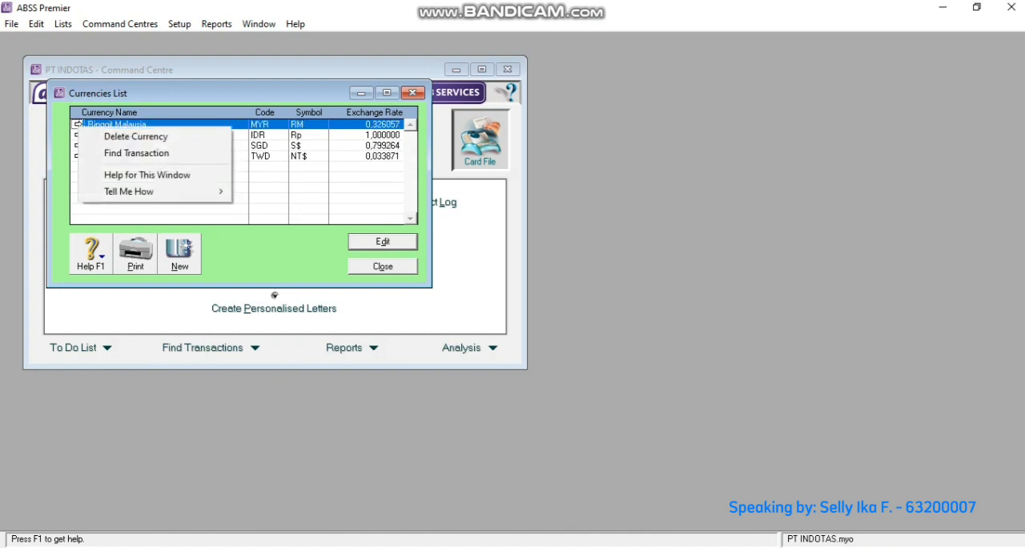
click(134, 134)
key(Delete)
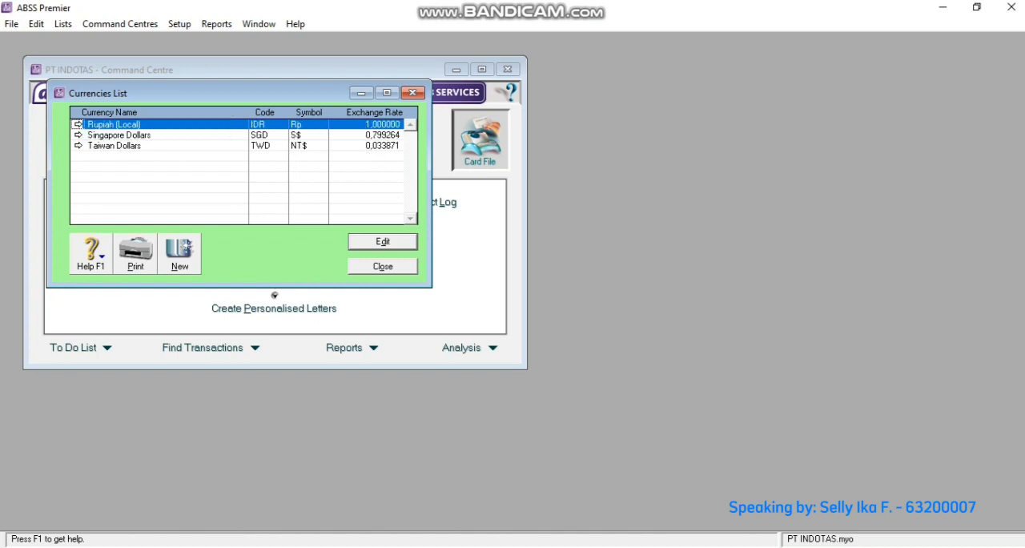
- Delete the Singapore Dollars and Taiwan Dollars currencies from the currencies list
click(78, 134)
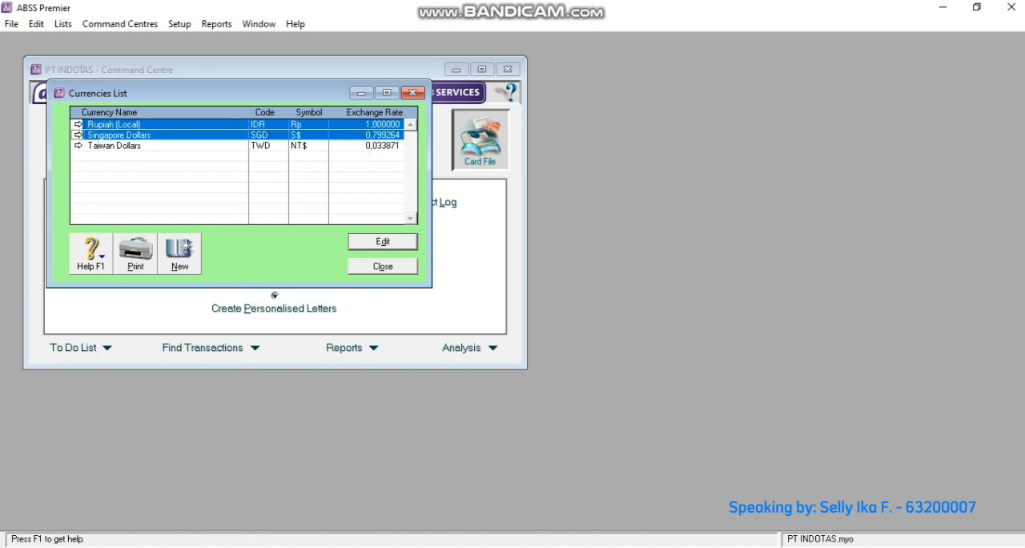
right_click(79, 134)
key(Return)
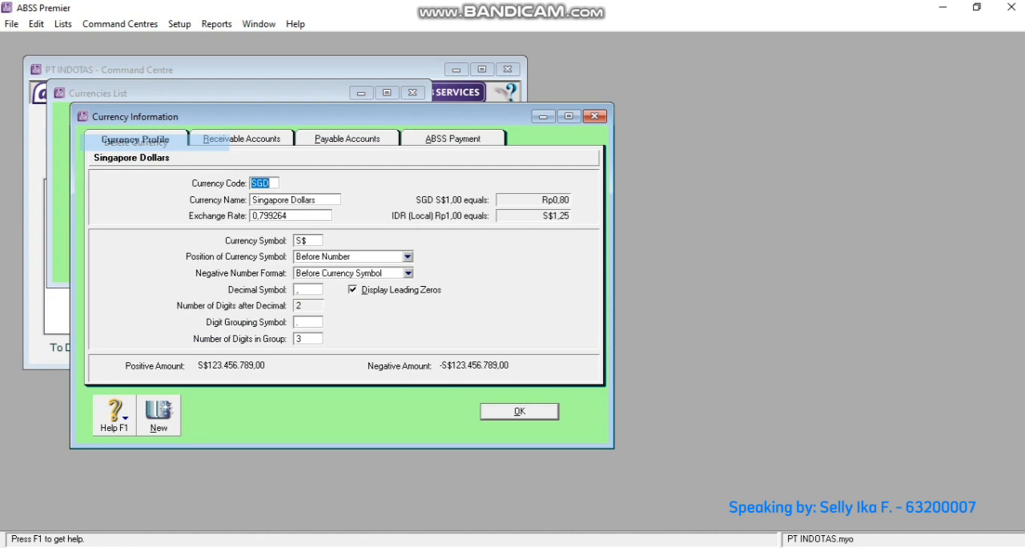
key(Return)
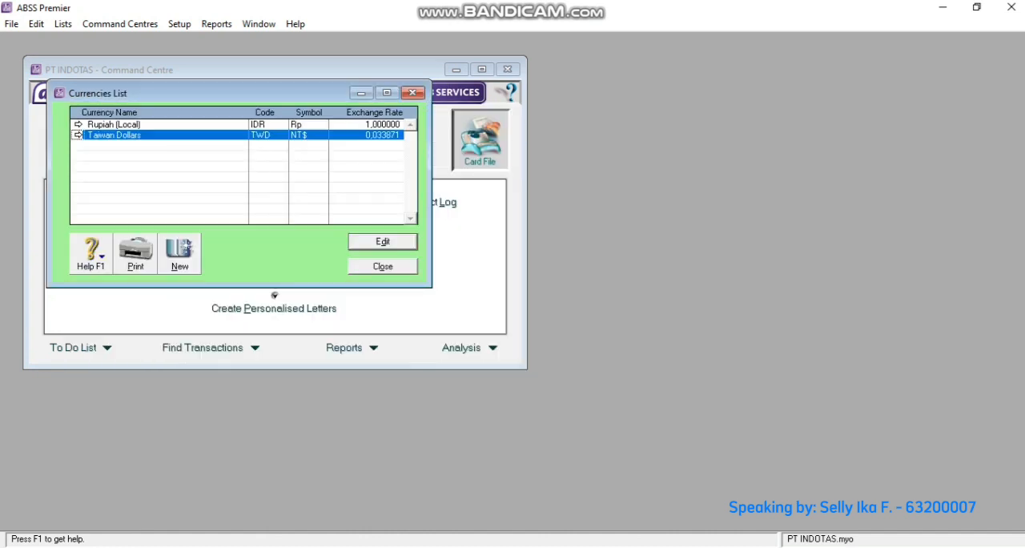
right_click(79, 135)
key(Down)
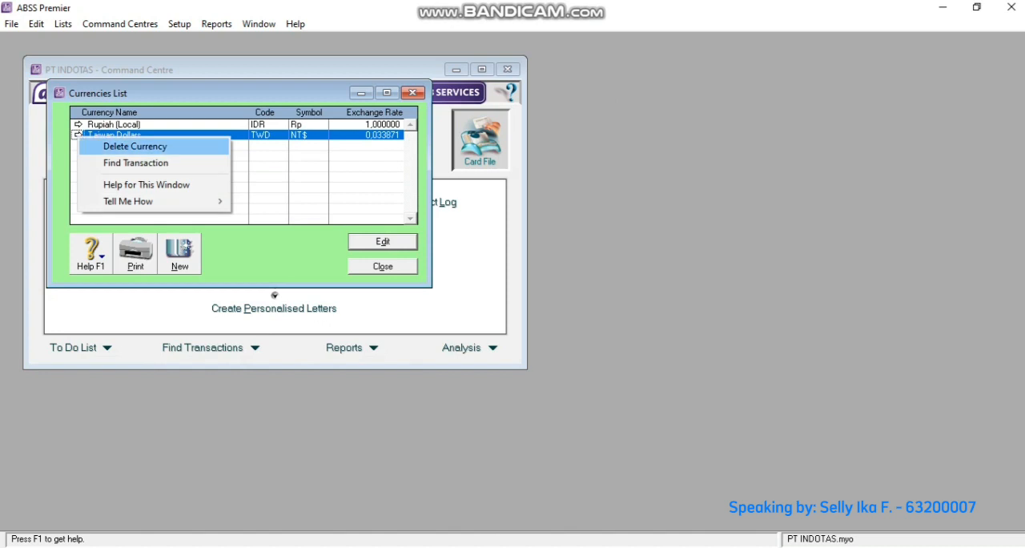
key(Return)
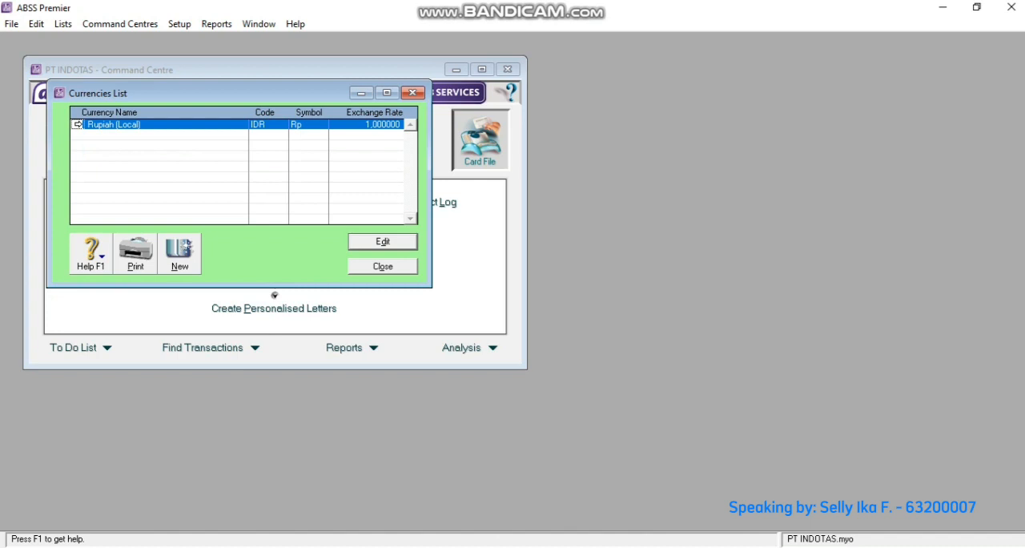
- Create a new currency with code USD and name United States Dollar
click(180, 256)
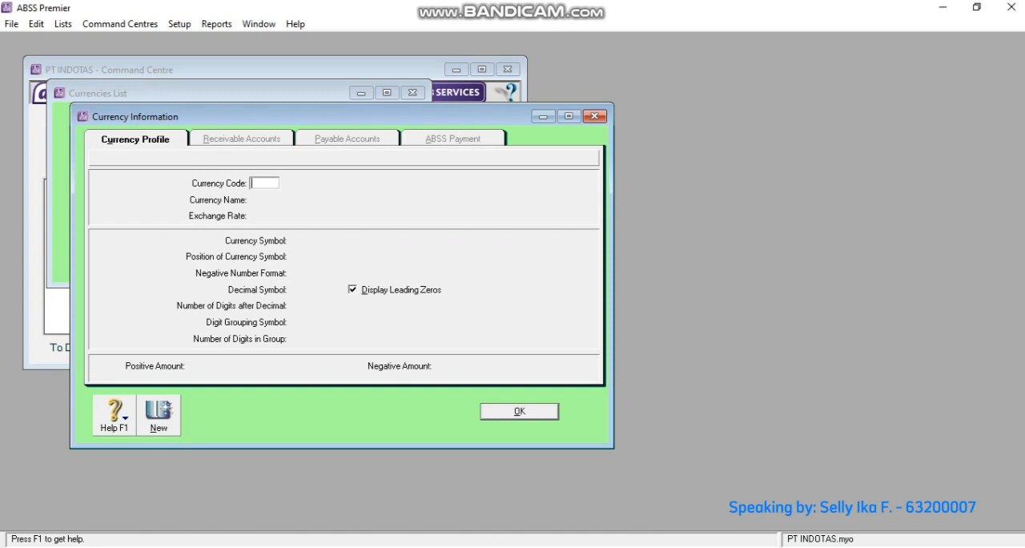
text(USD)
key(Tab)
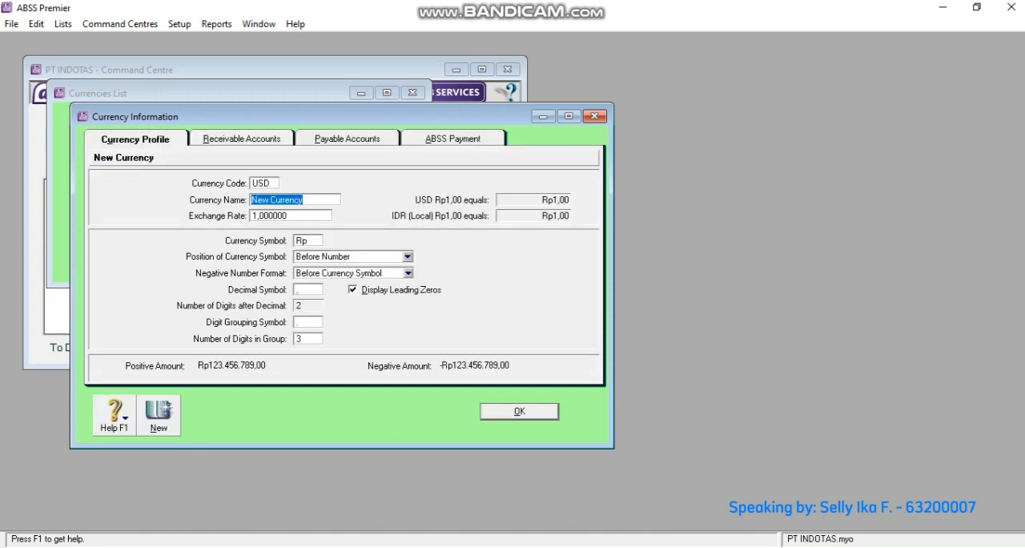
text(Uni)
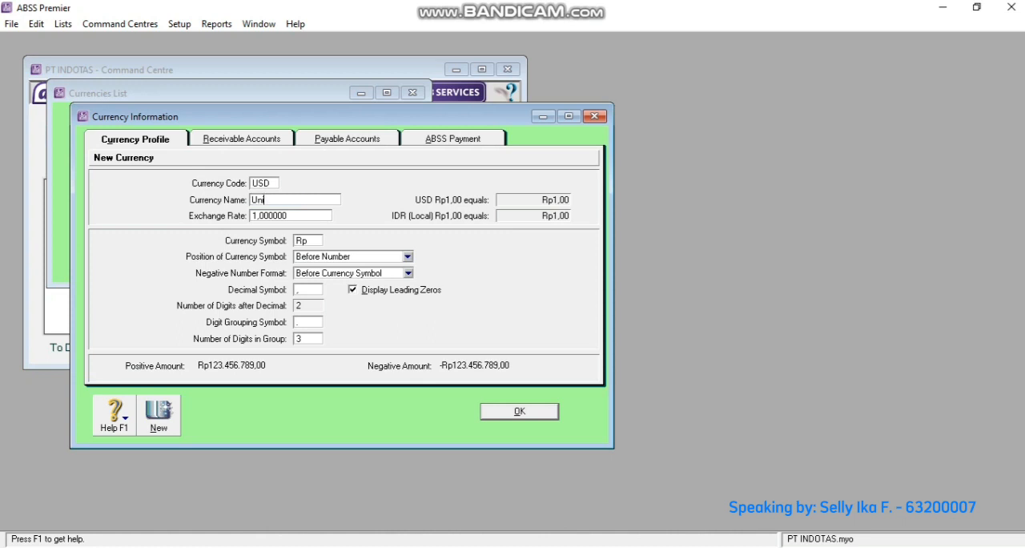
text(ted States Dollar)
- Set the United States Dollar's exchange rate to 14300 and symbol to US$, save it and close the currencies list
key(Tab)
text(14)
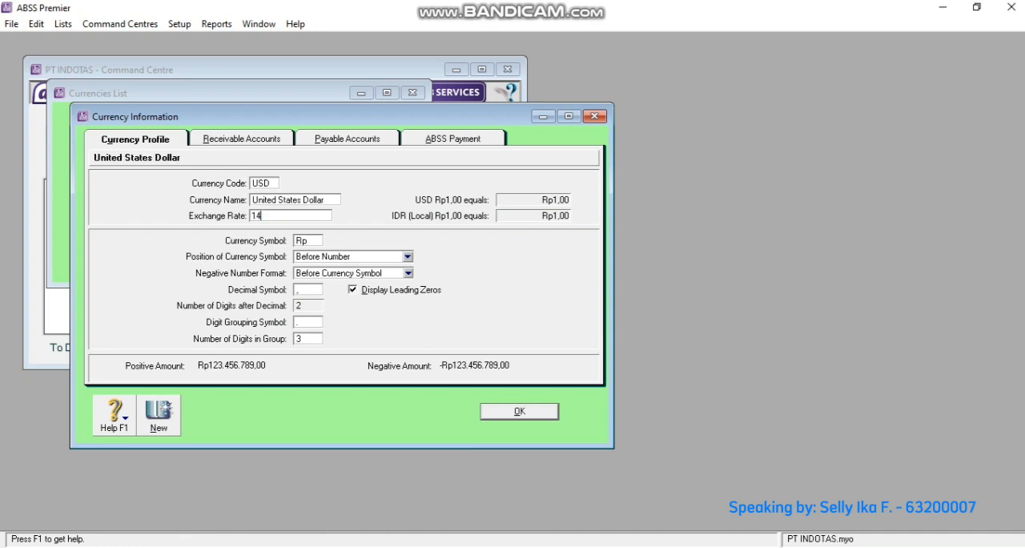
text(300)
key(Tab)
text(US)
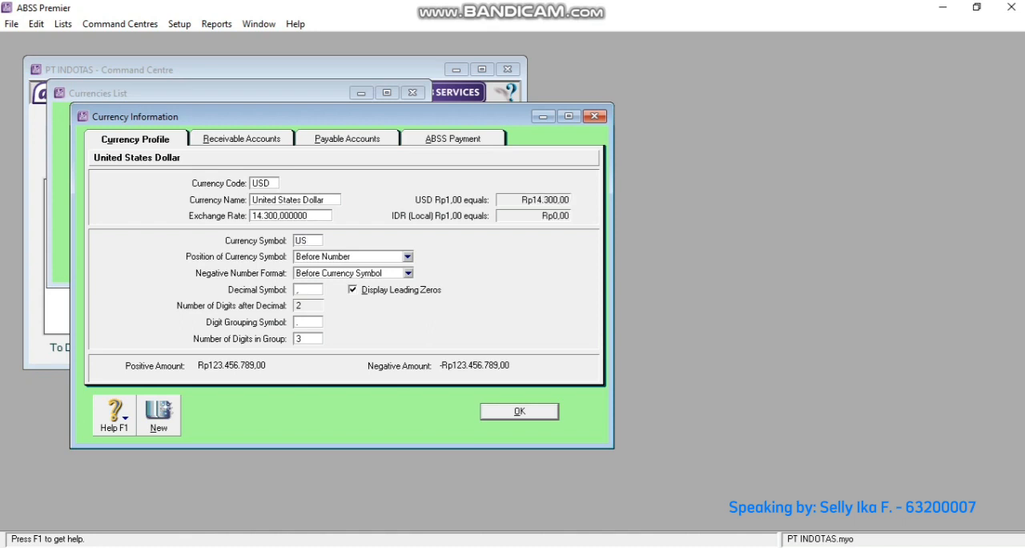
text($)
click(519, 411)
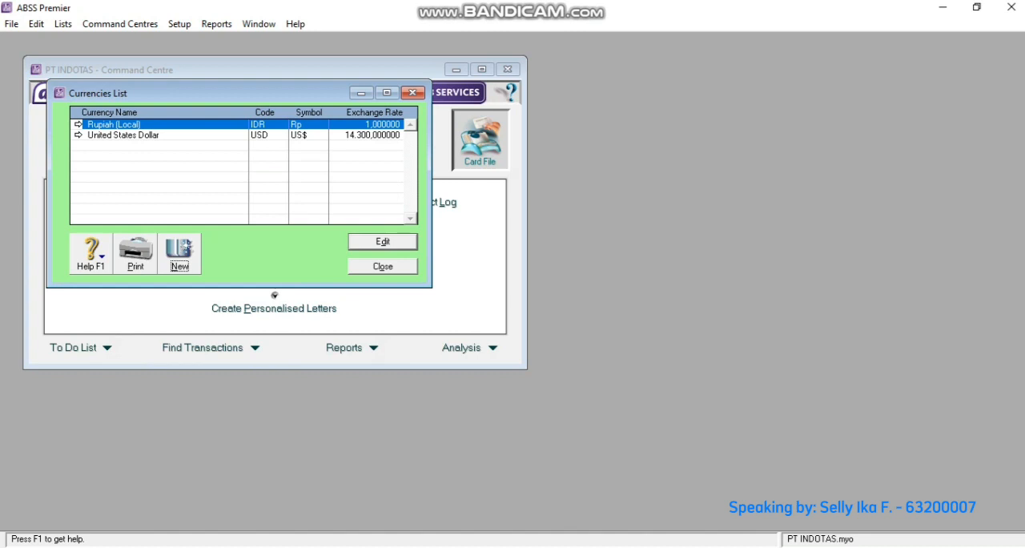
key(Escape)
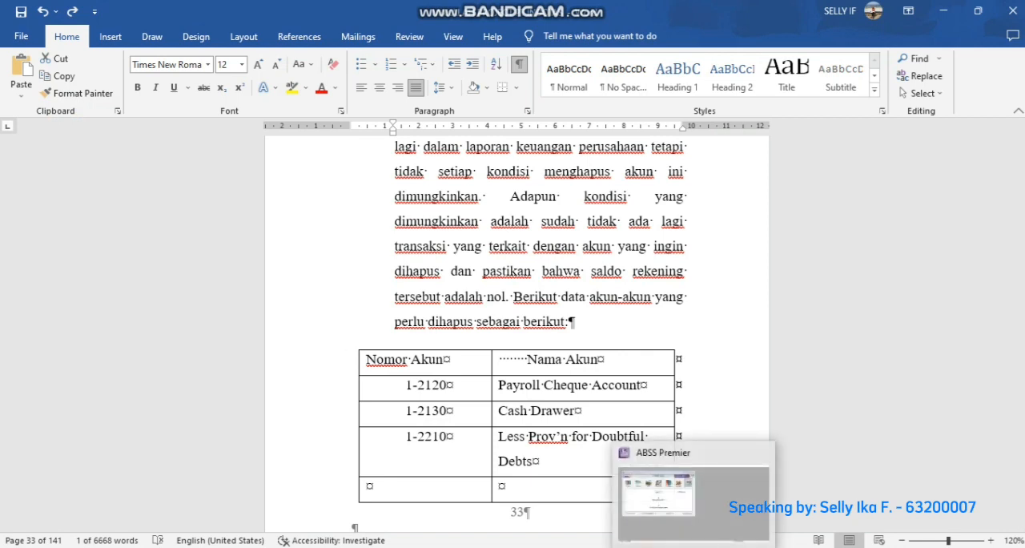
- Switch from the Word document to ABSS Premier and delete the Payroll Cheque Account from the accounts list
click(693, 546)
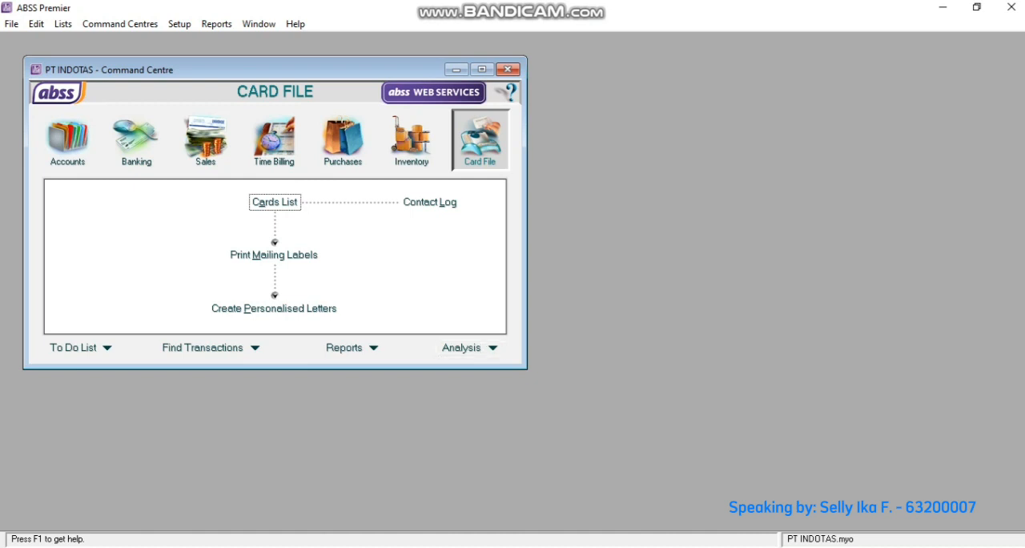
click(68, 140)
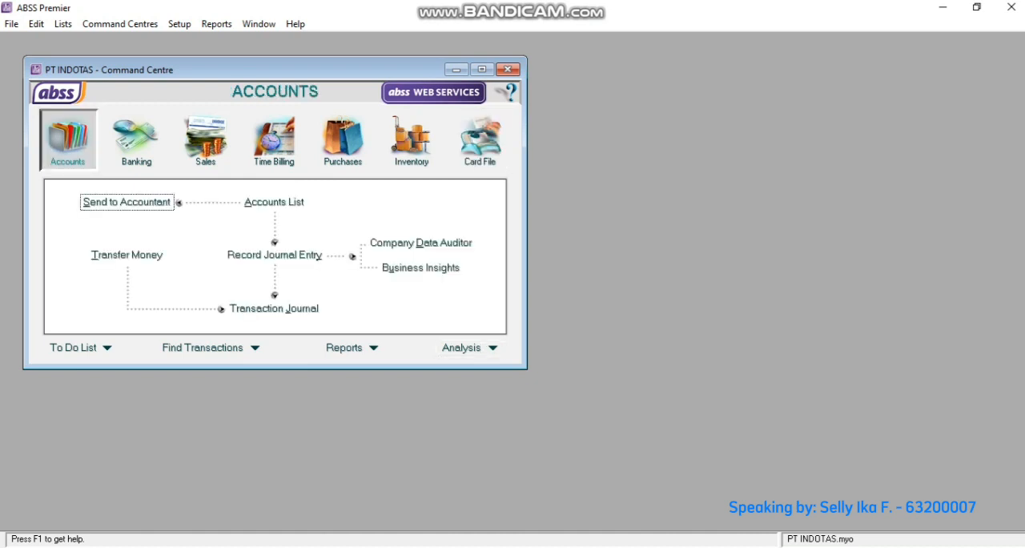
click(274, 201)
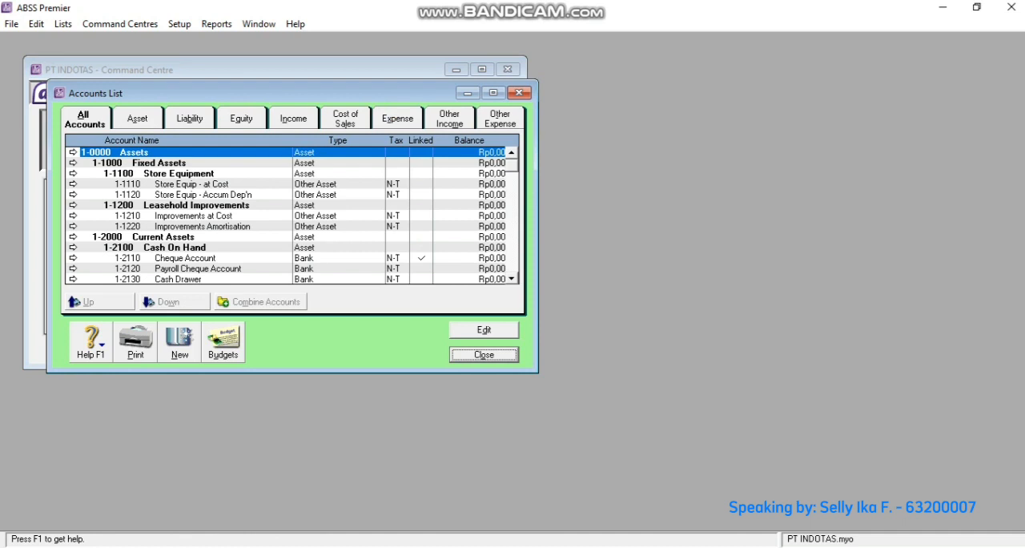
click(72, 268)
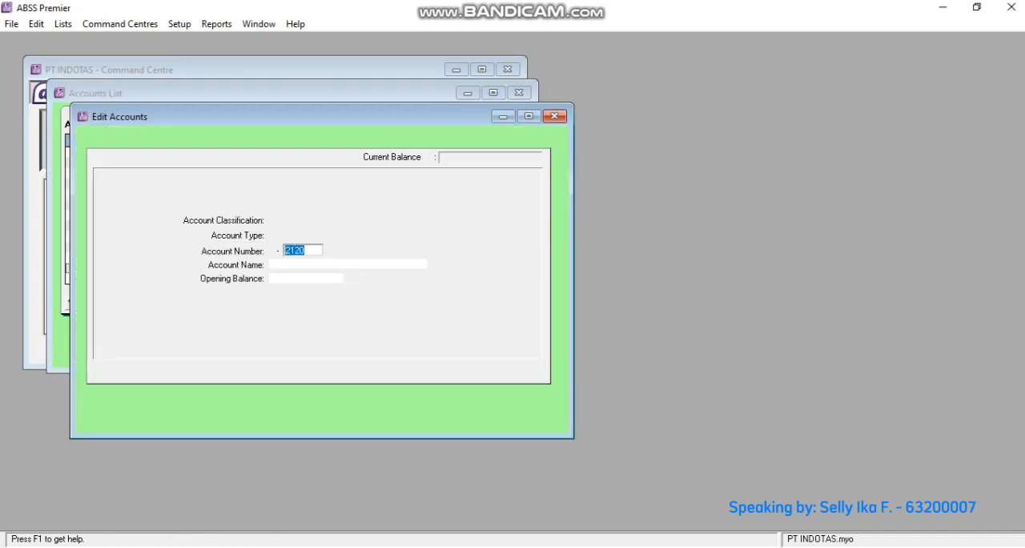
right_click(345, 193)
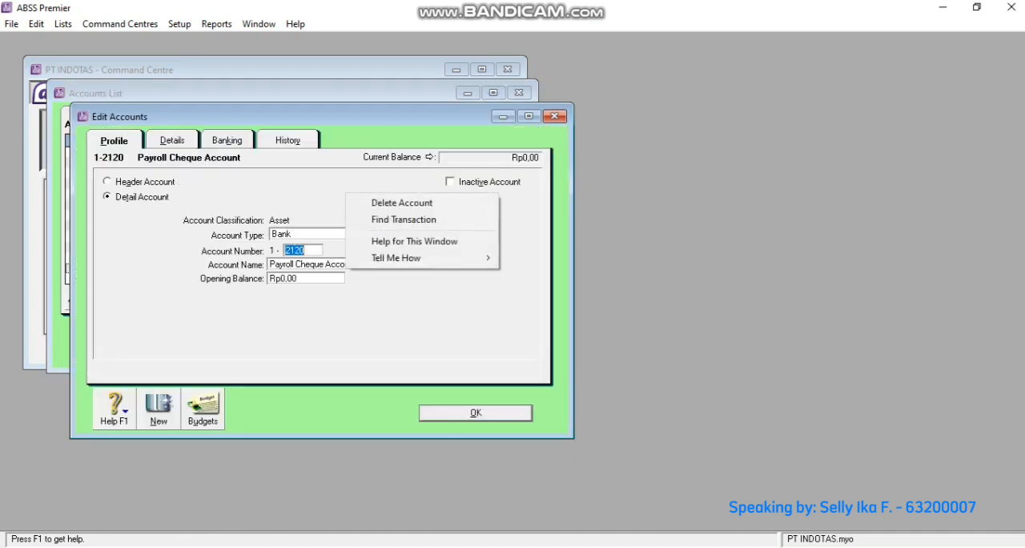
click(401, 202)
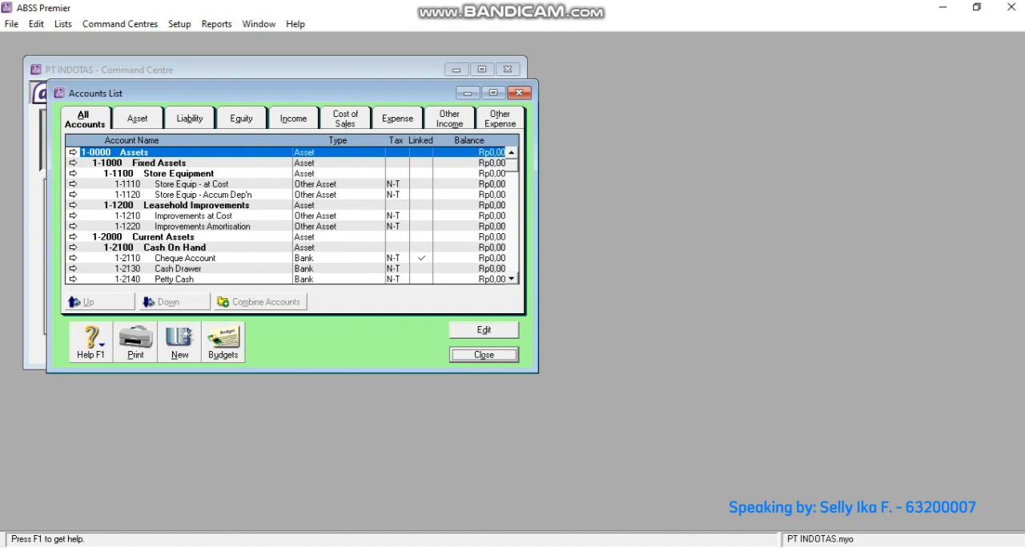
- Delete the Cash Drawer and Less Prov'n for Doubtful Debts accounts from the accounts list
click(73, 268)
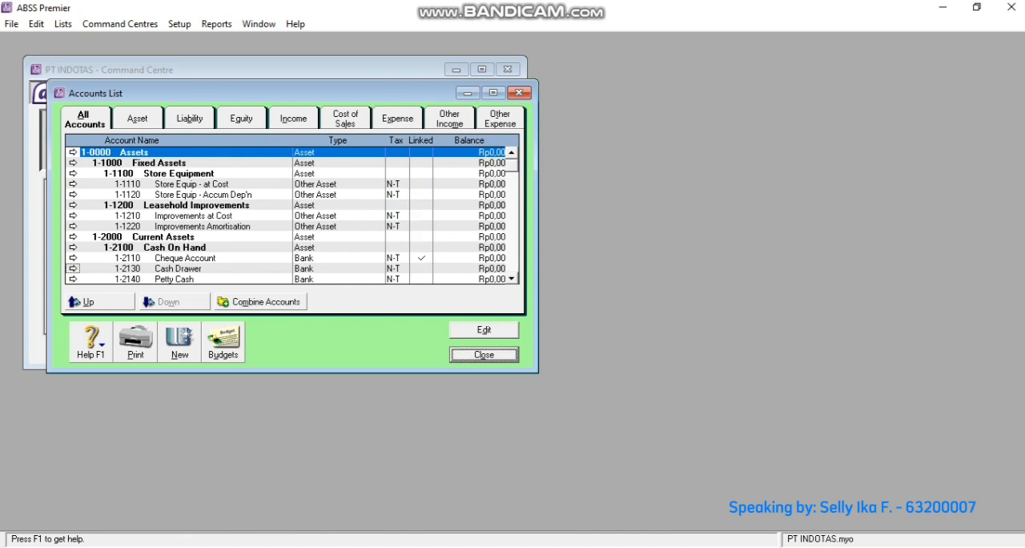
right_click(337, 180)
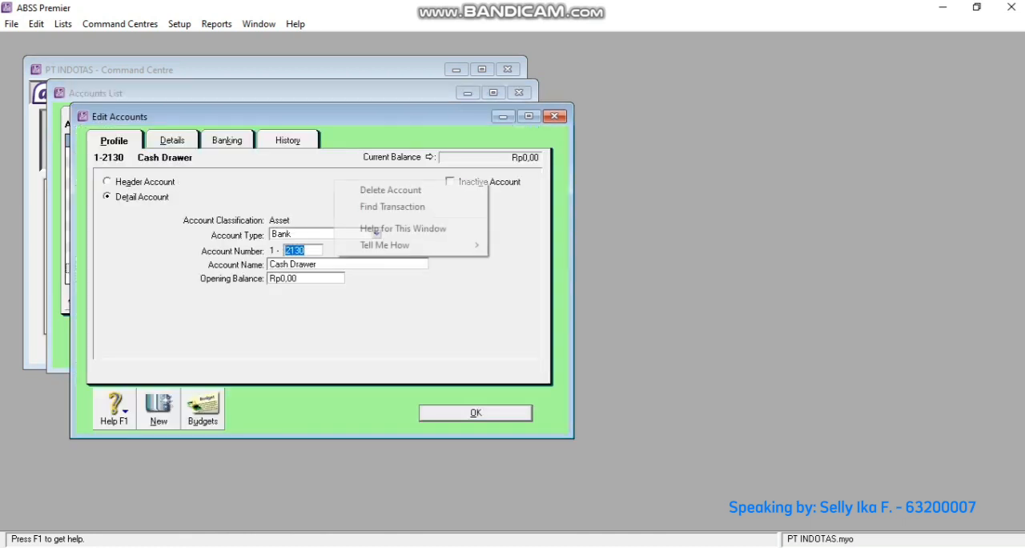
click(390, 190)
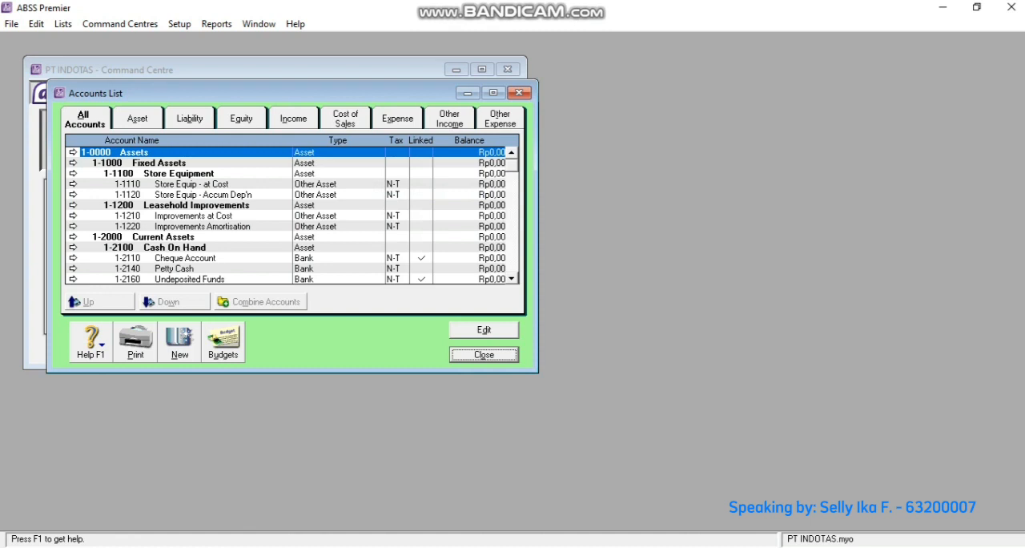
scroll(293, 216, down, 3)
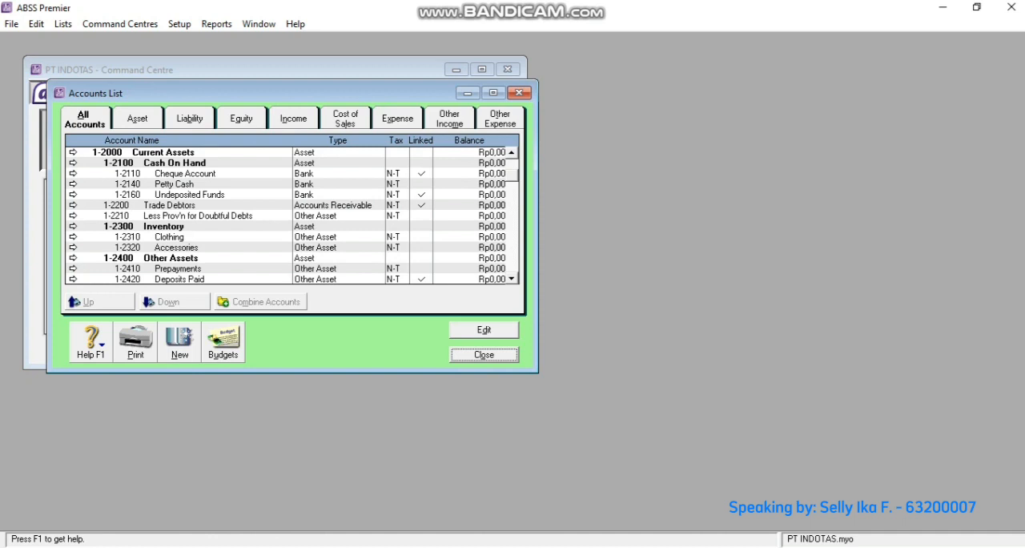
click(72, 215)
right_click(283, 189)
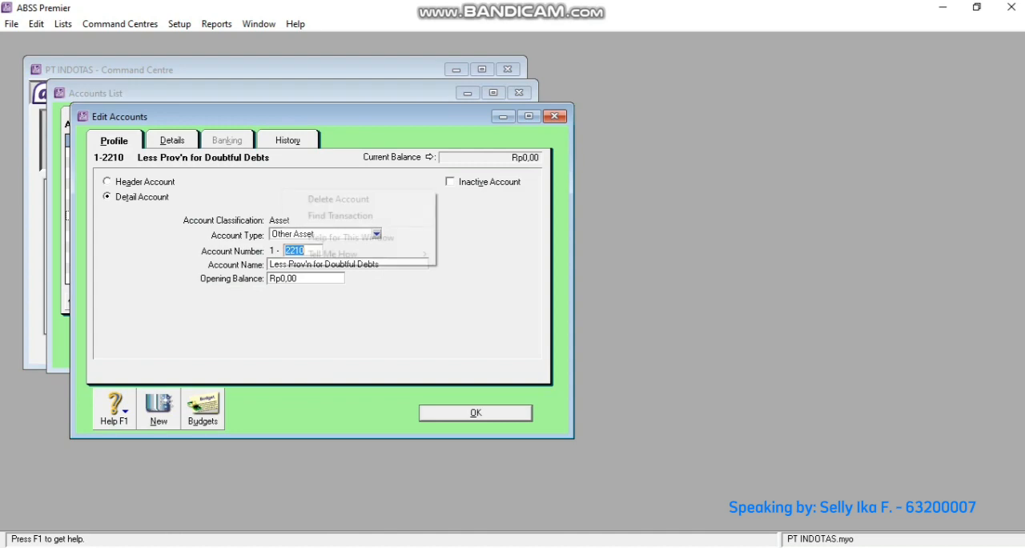
click(338, 200)
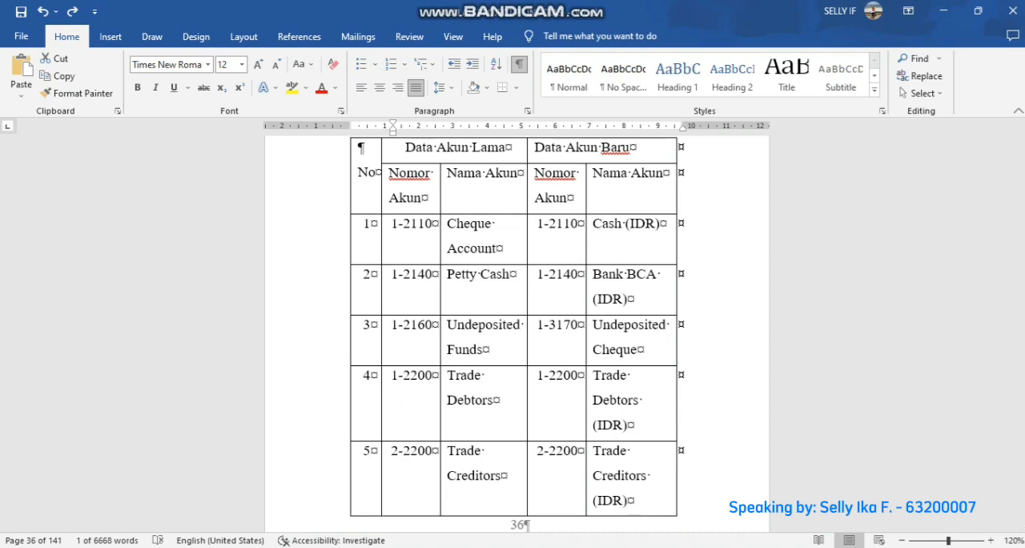
- Switch from the Word document to ABSS Premier and rename account 1-2110 Cheque Account as Cash (IDR)
key(alt+Tab)
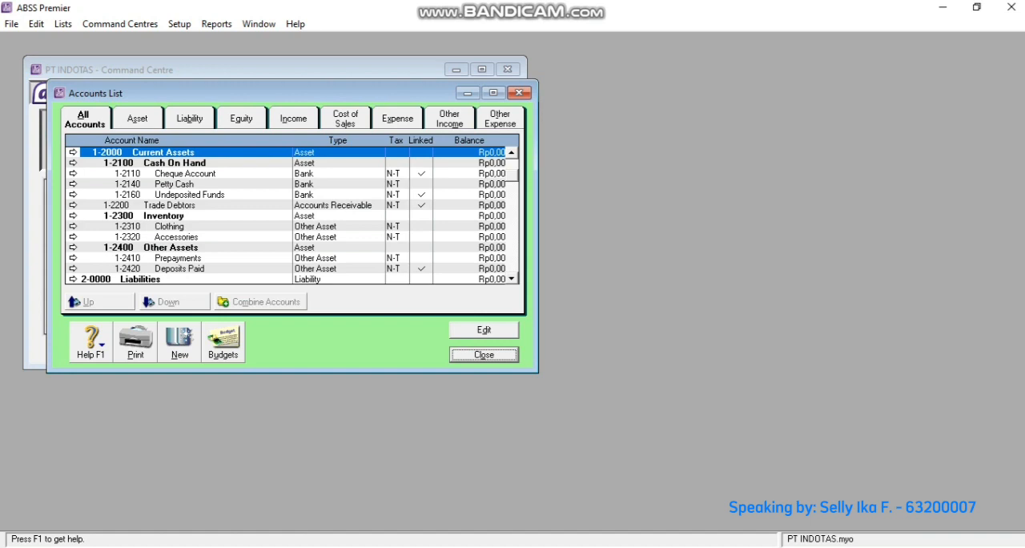
click(73, 173)
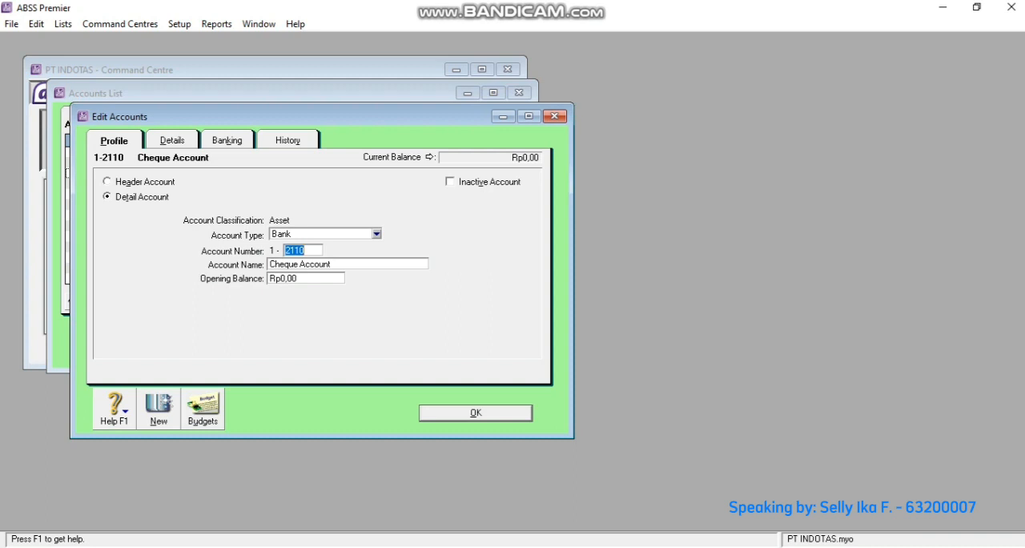
key(Tab)
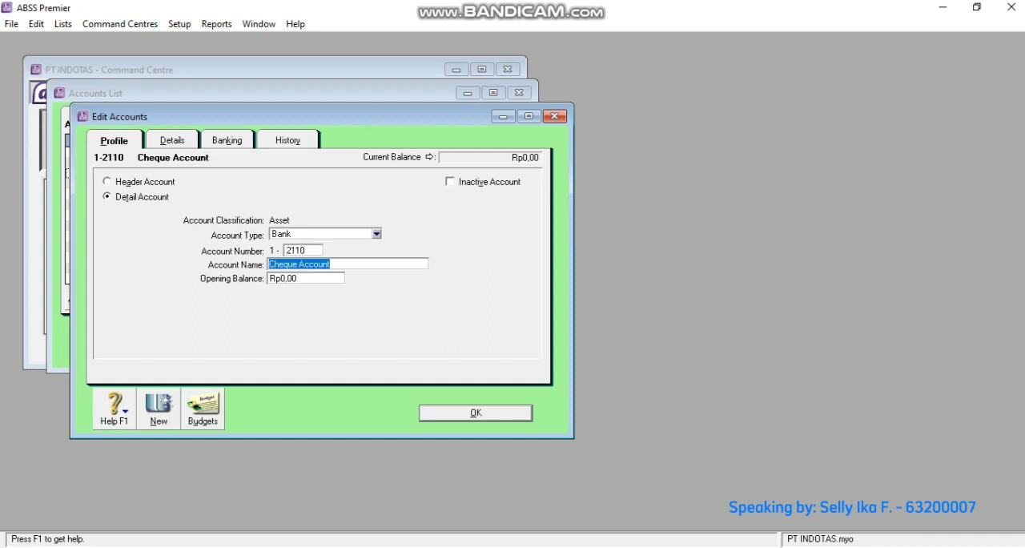
text(Ca)
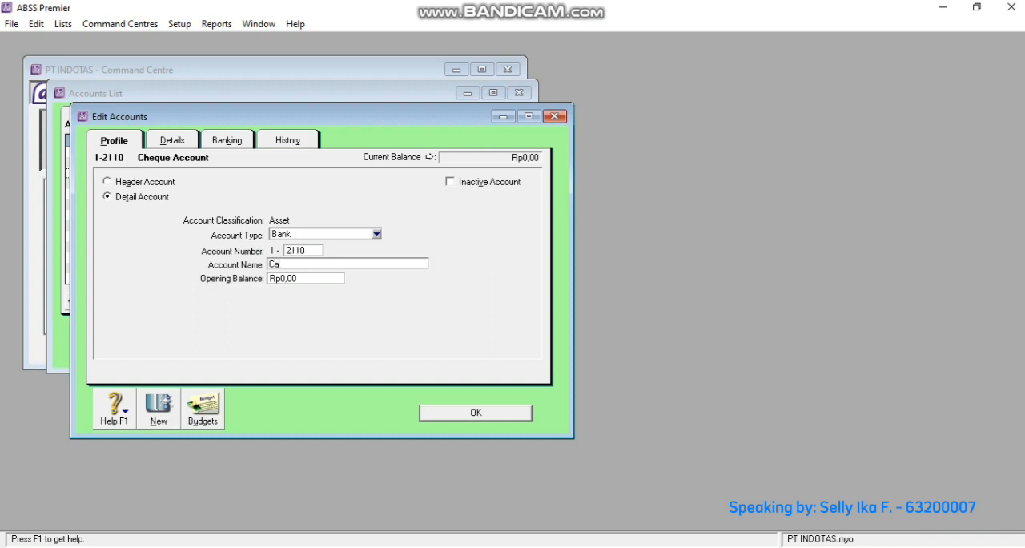
text(sh (IDR))
key(Return)
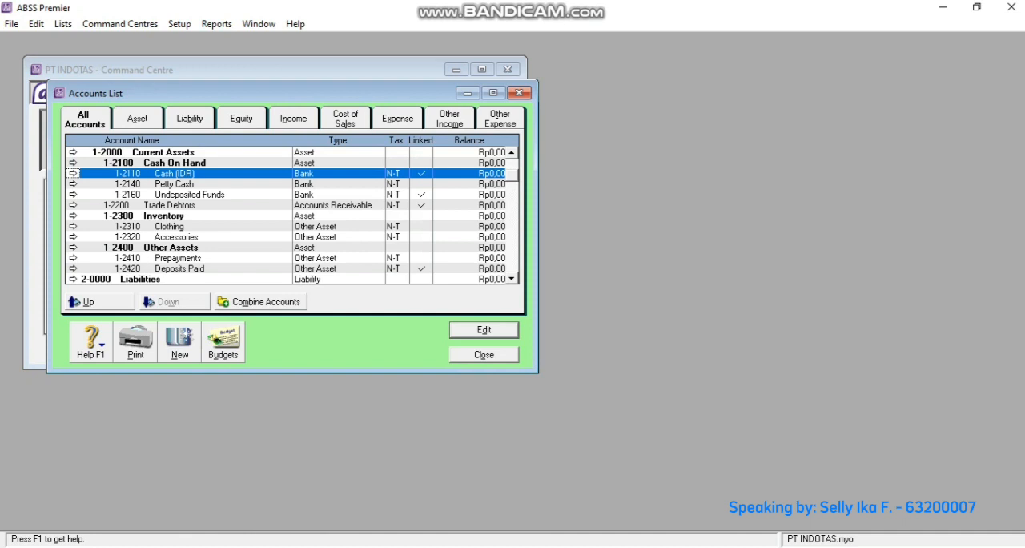
- Rename account 1-2140 Petty Cash as Bank BCA (IDR) in the accounts list
click(73, 183)
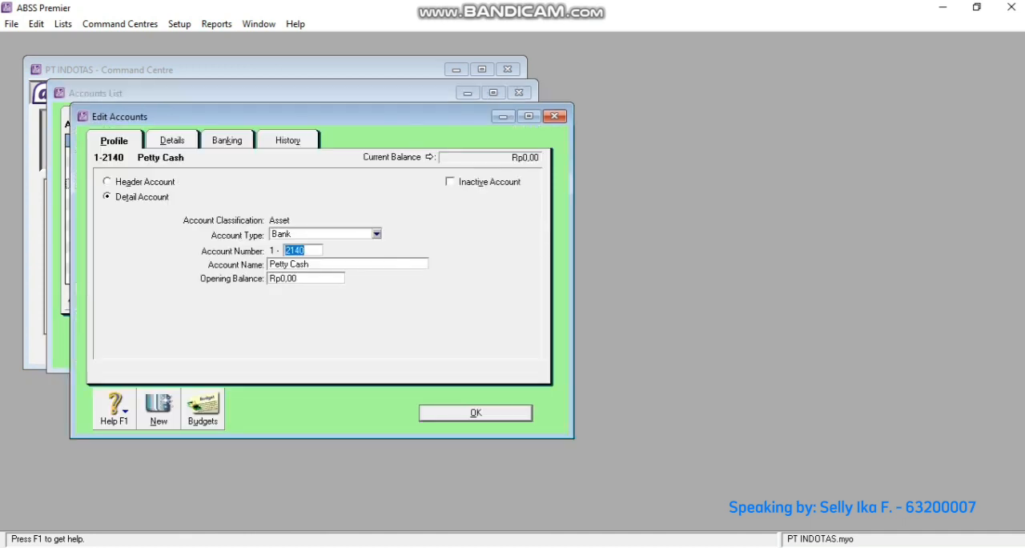
key(Tab)
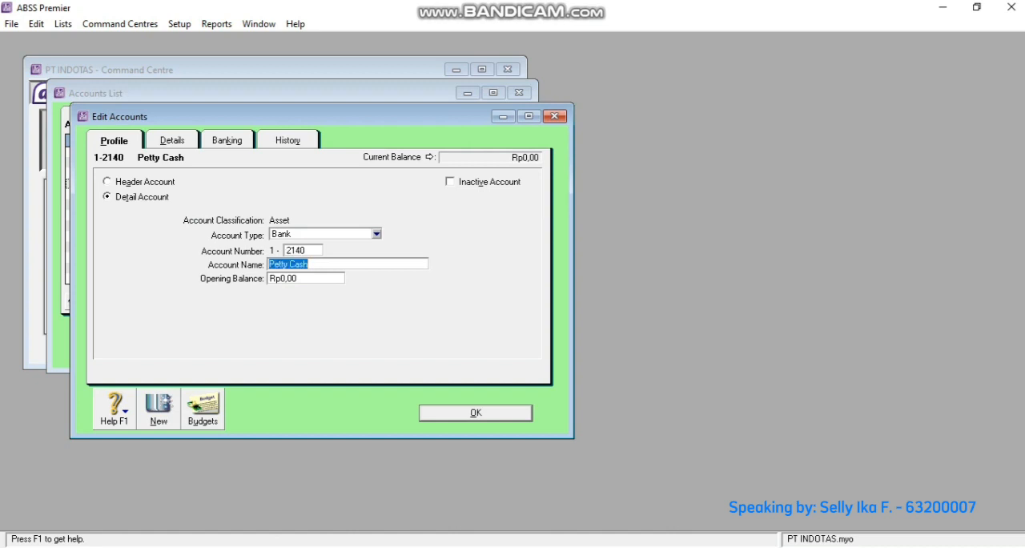
text(Bank BCA (IDR))
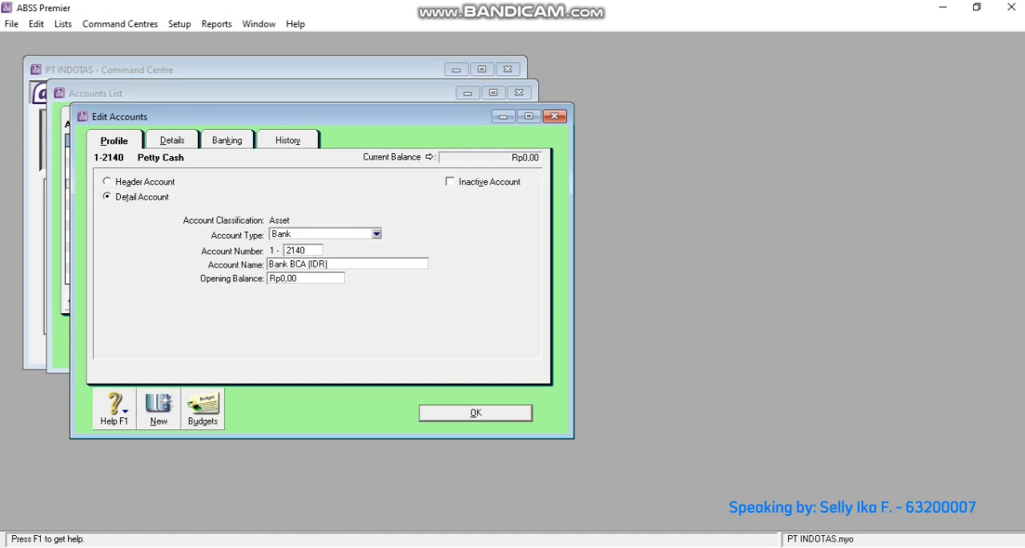
key(Return)
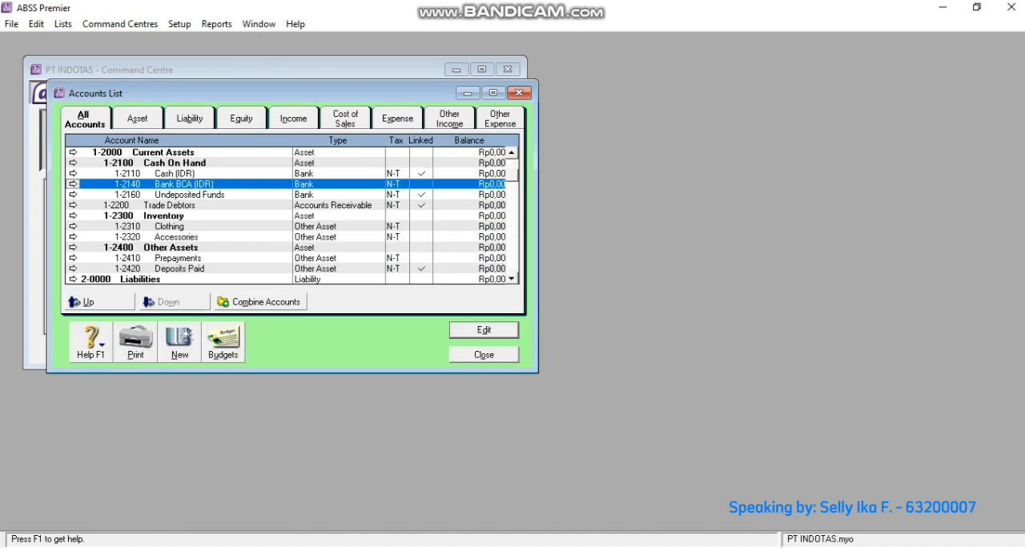
- Rename account 1-2160 Undeposited Funds as Undeposited Cheque (IDR) and save the change
click(73, 194)
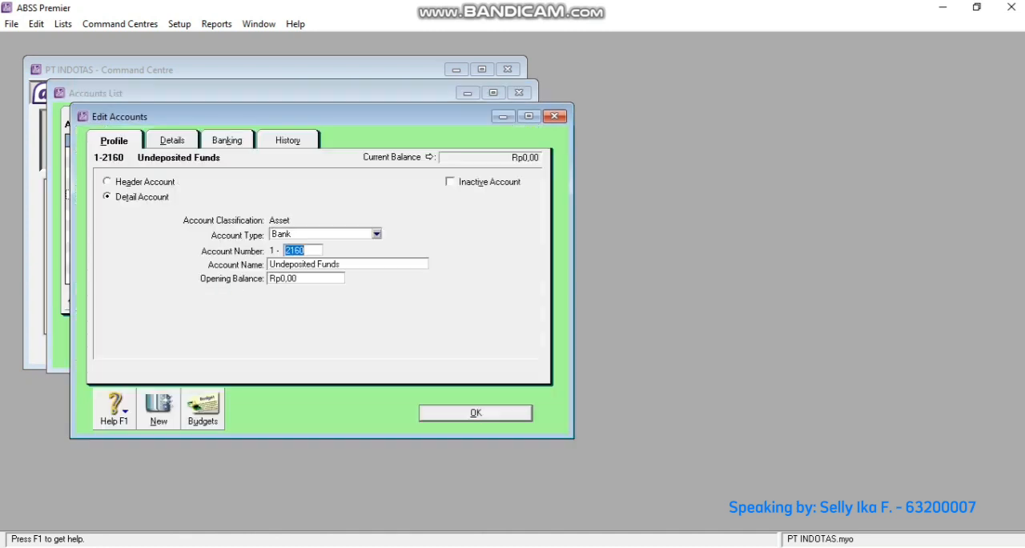
key(Tab)
key(Right)
key(BackSpace)
key(BackSpace)
key(BackSpace)
key(BackSpace)
key(BackSpace)
key(BackSpace)
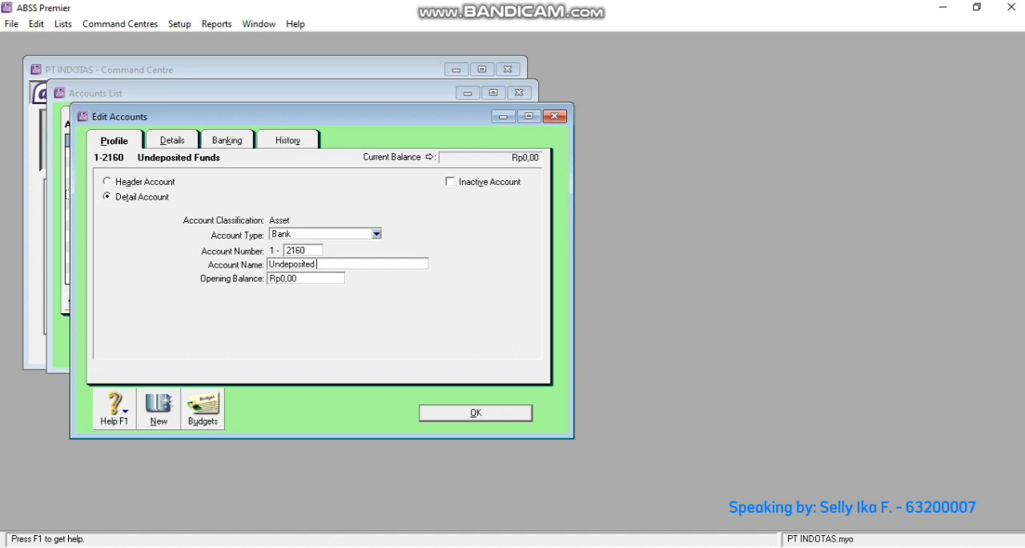
text(Cheque (IDR))
key(Return)
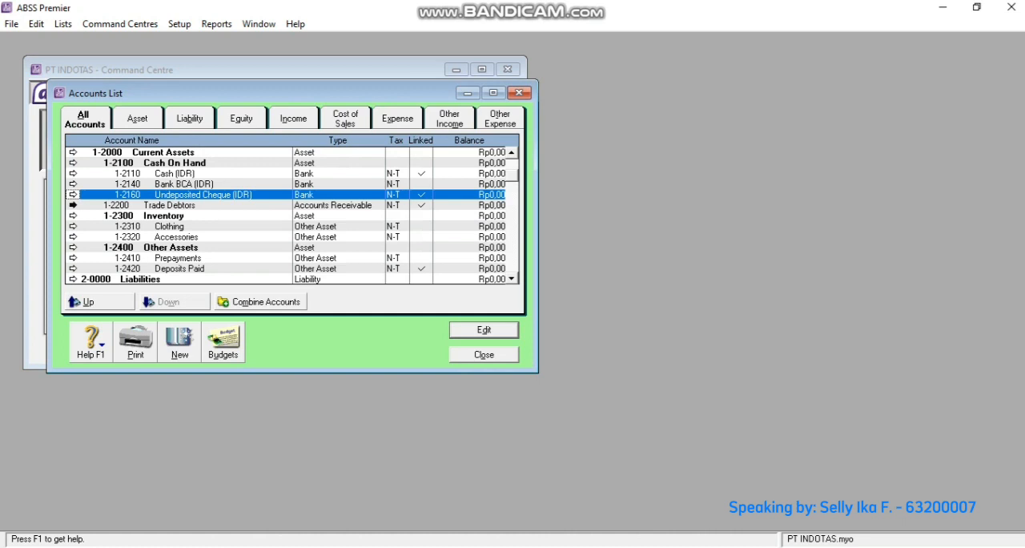
- Rename account 1-2200 Trade Debtors as Trade Debtors (IDR) and save the change
click(73, 205)
key(Tab)
key(End)
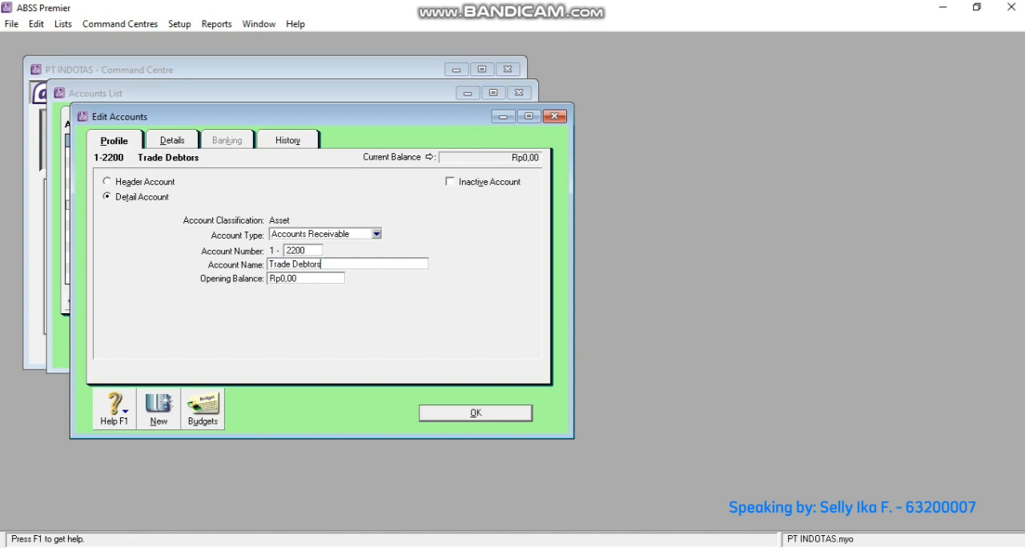
text((IDR))
key(Return)
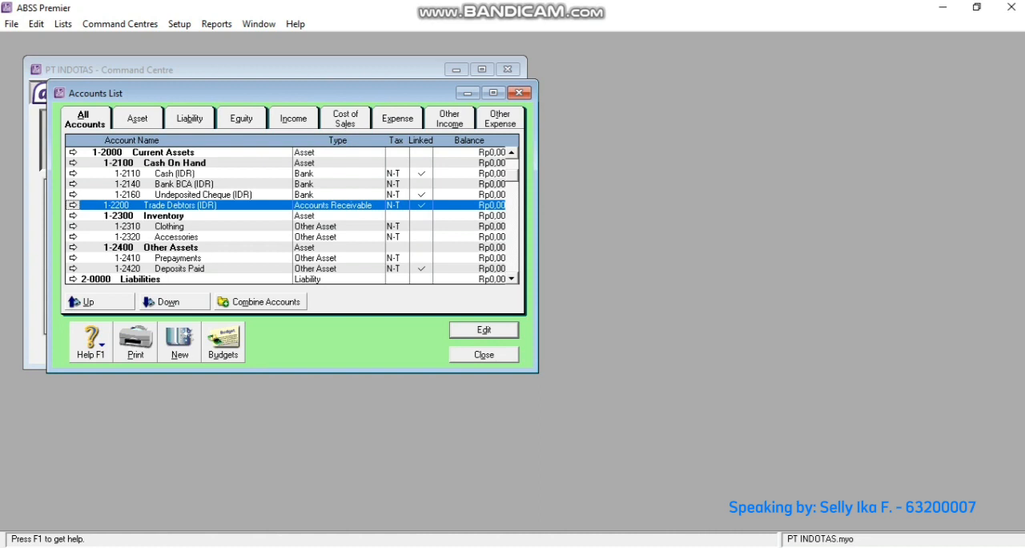
- Rename account 2-2200 Trade Creditors under Current Liabilities as Trade Creditors (IDR)
scroll(291, 215, down, 3)
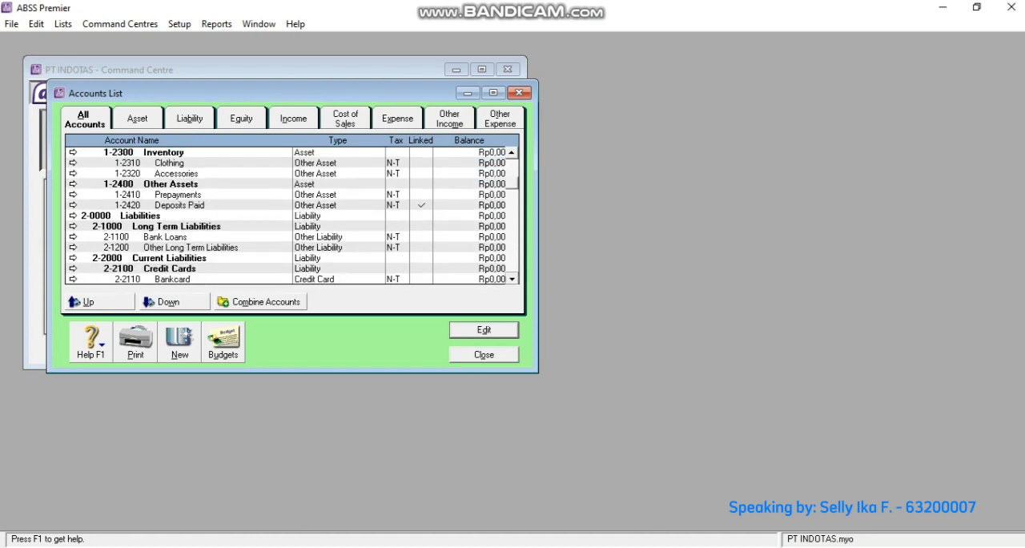
scroll(291, 215, down, 5)
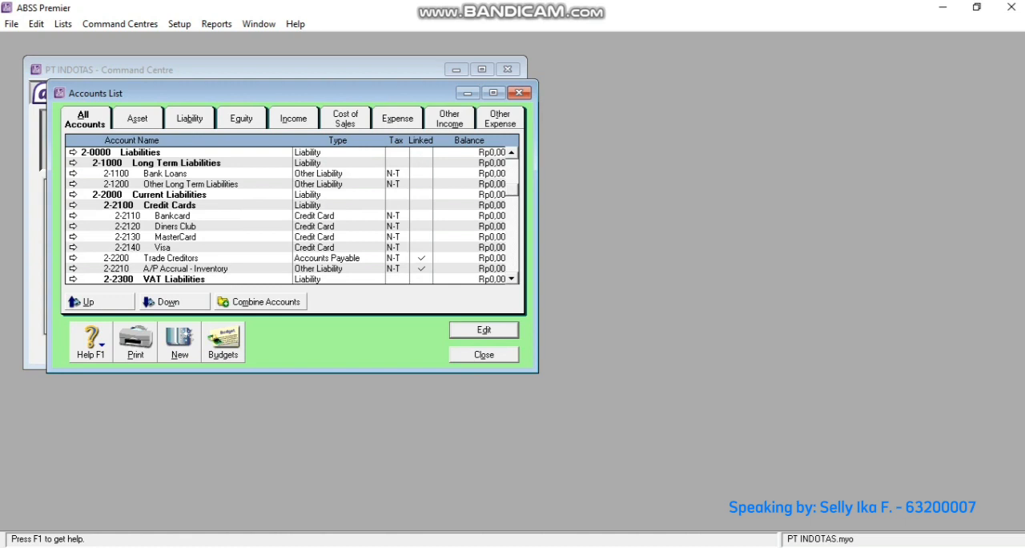
click(73, 258)
key(Tab)
key(End)
text((IDR))
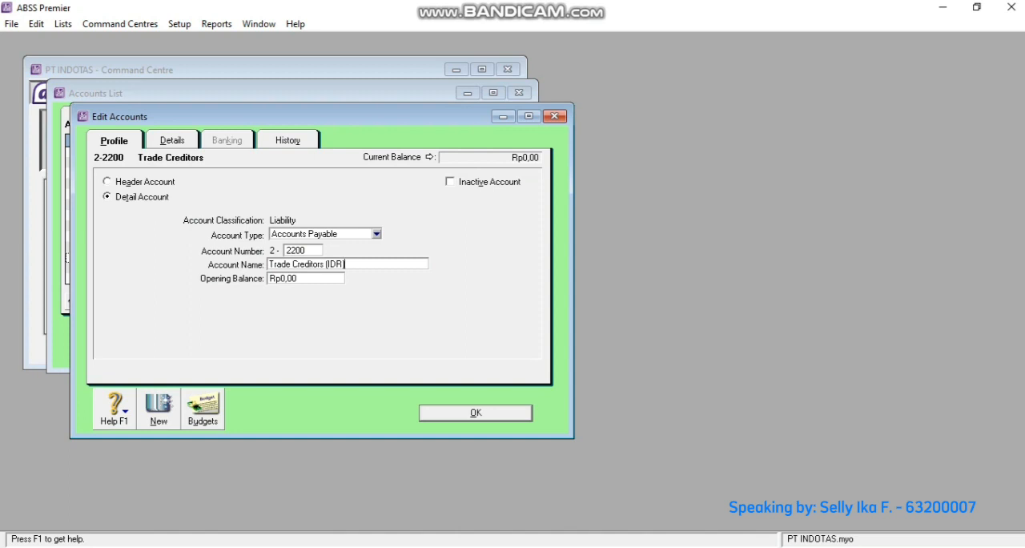
key(Return)
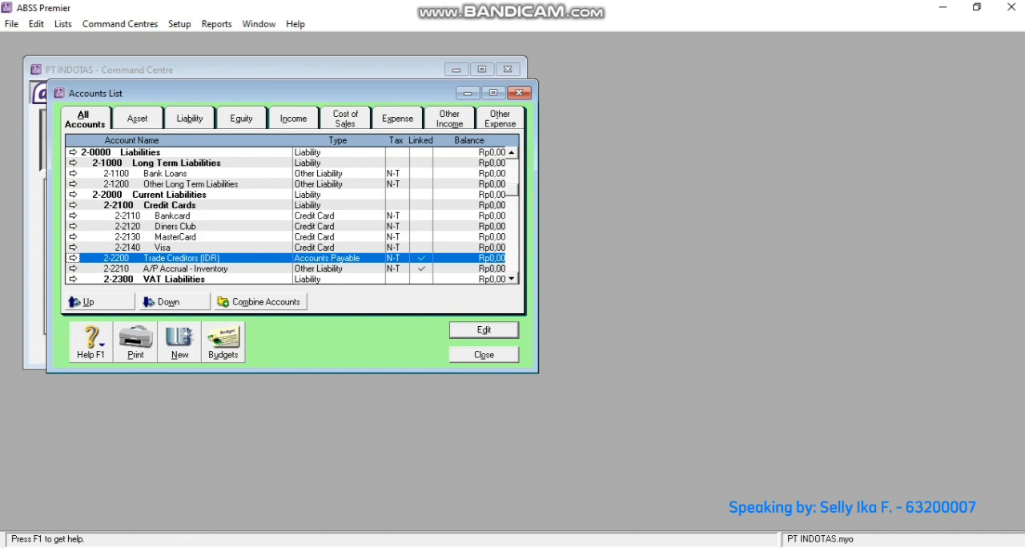
- Rename the inventory account 1-2310 Clothing as Elizabeth and save it
scroll(292, 215, up, 3)
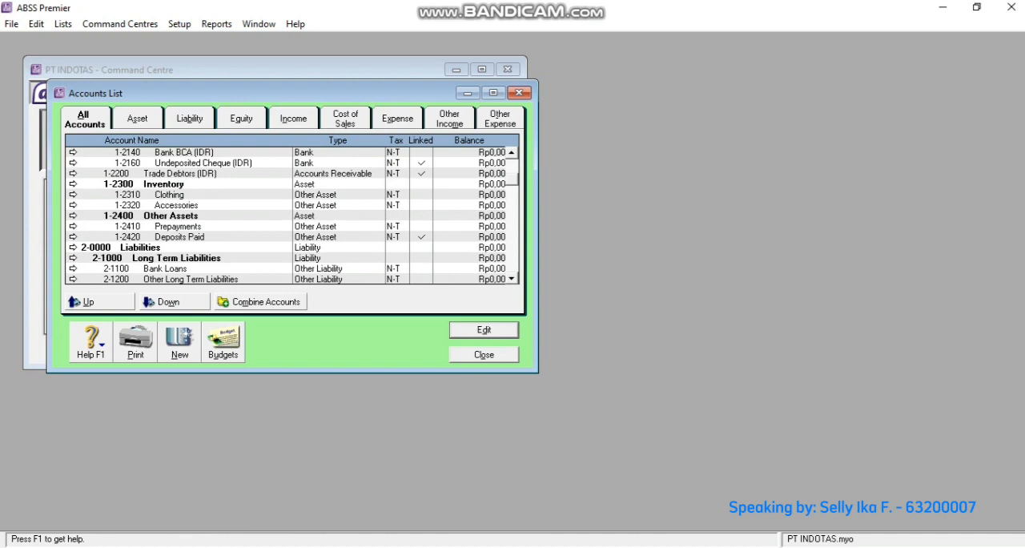
click(73, 194)
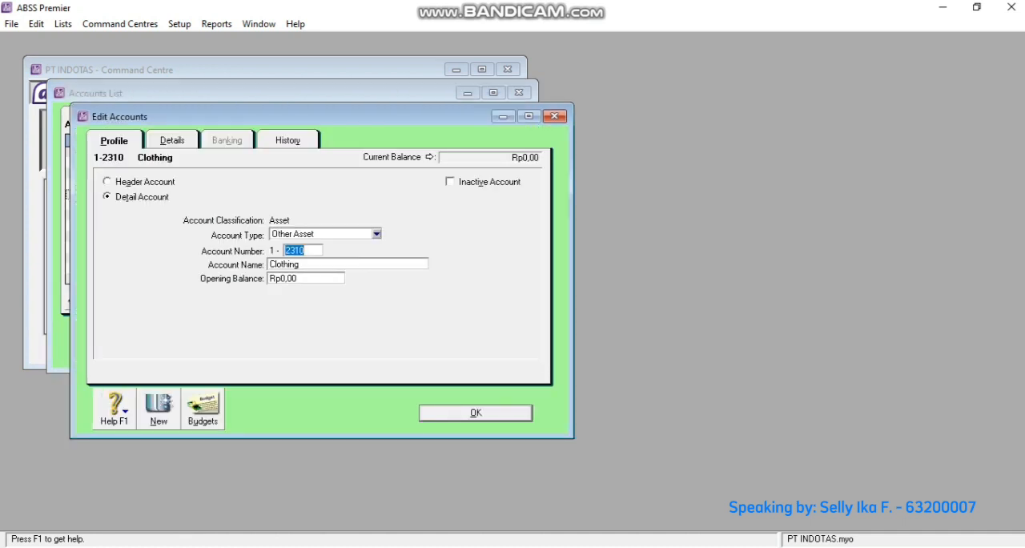
key(Tab)
text(Elizabeth)
key(Return)
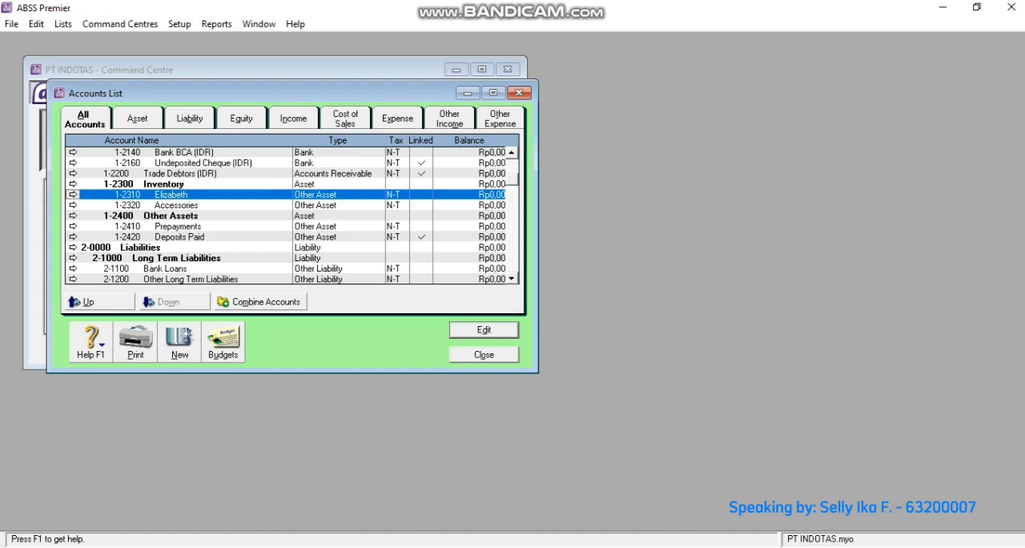
- Rename the inventory account 1-2320 Accessories as Josvly and save it
click(73, 205)
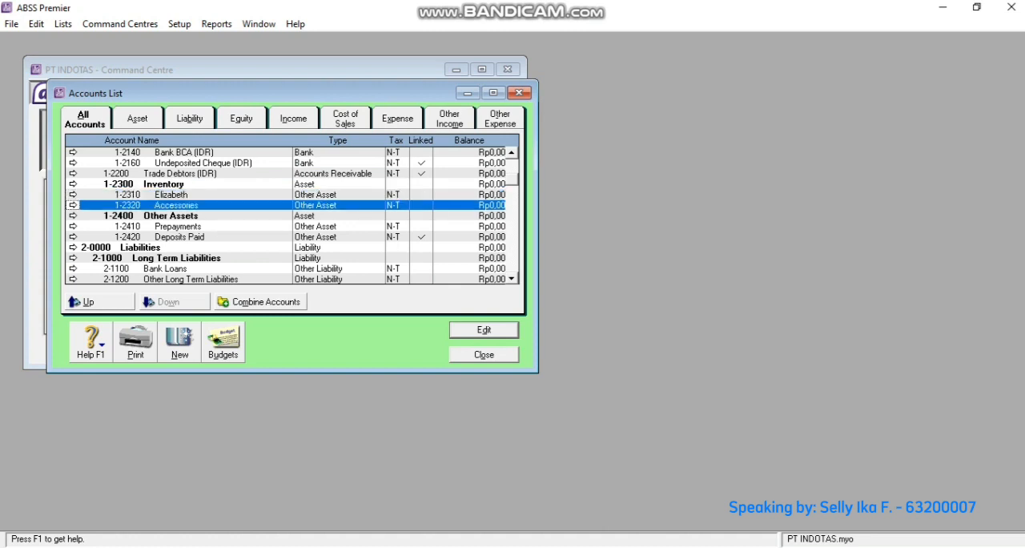
key(Return)
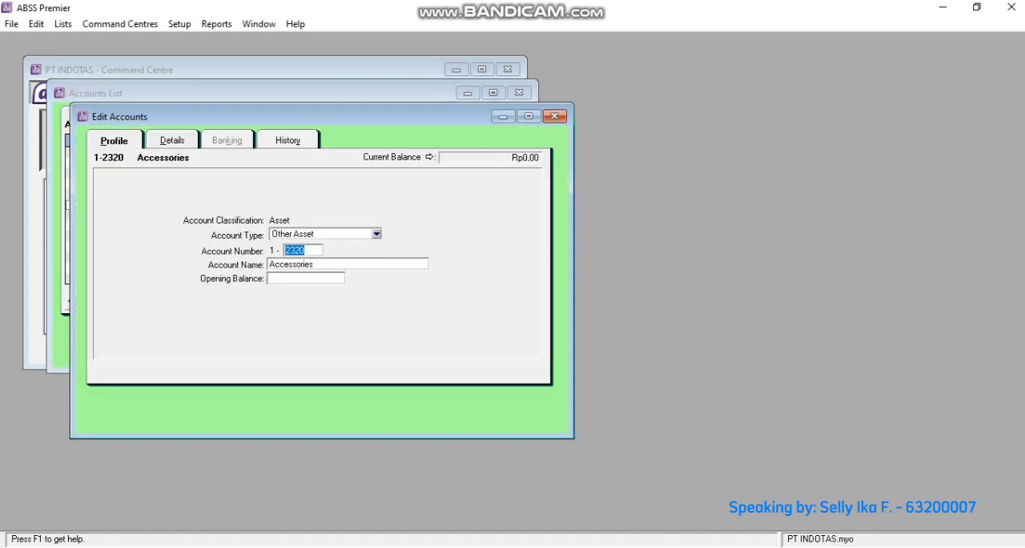
key(Tab)
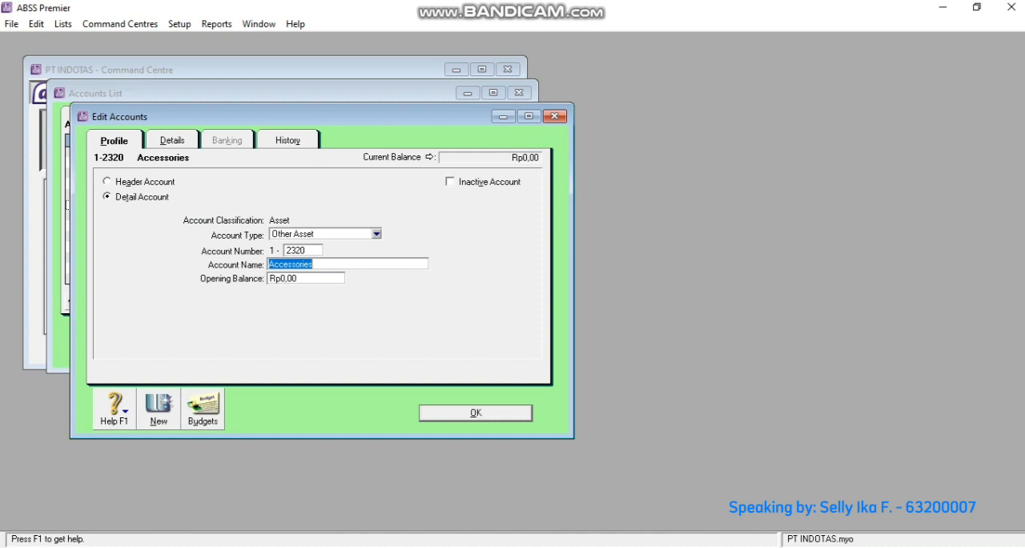
text(Josvly)
key(Return)
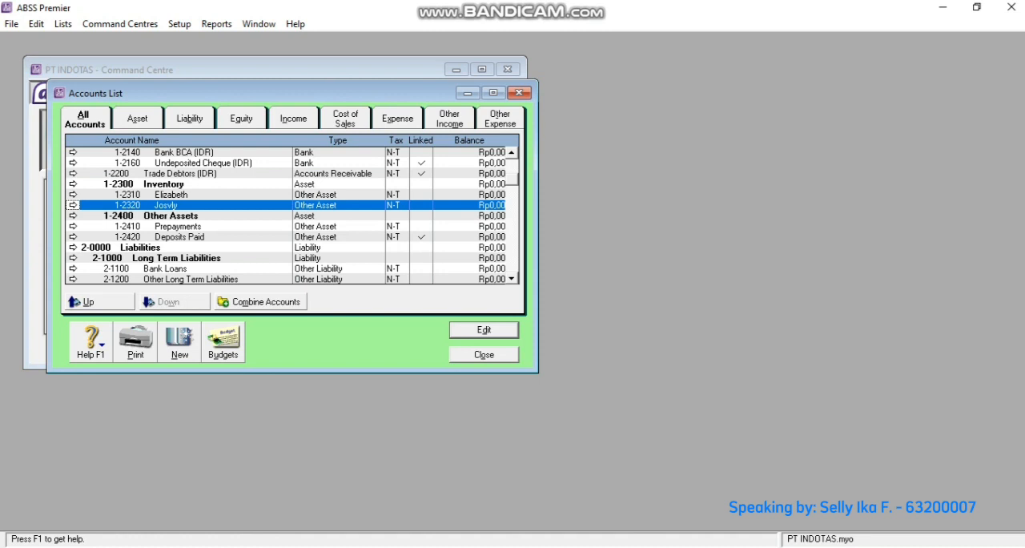
- Switch to the Word document, examine the table of new accounts with their types, numbers, names and currencies, and return to ABSS Premier
key(alt+Tab)
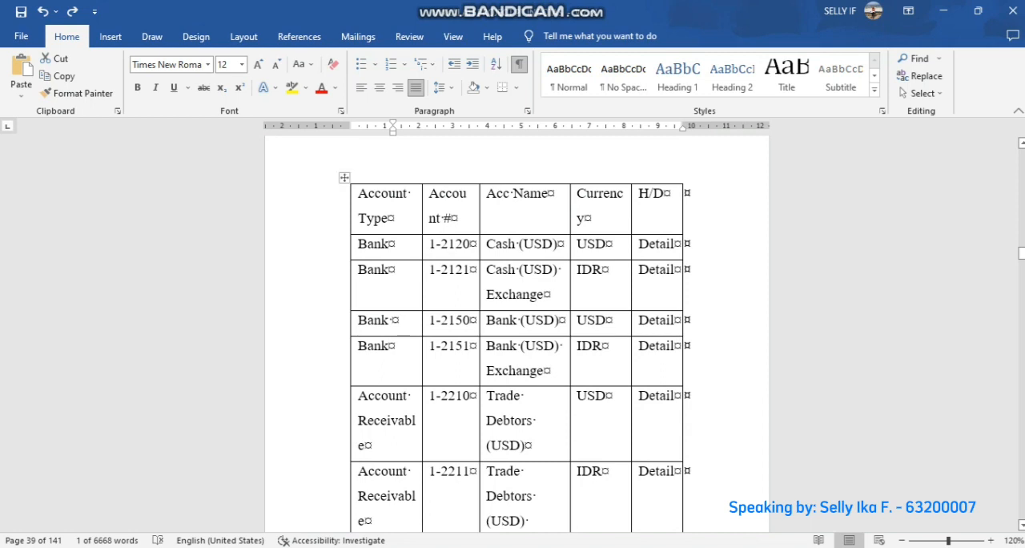
scroll(516, 336, down, 3)
scroll(517, 333, down, 12)
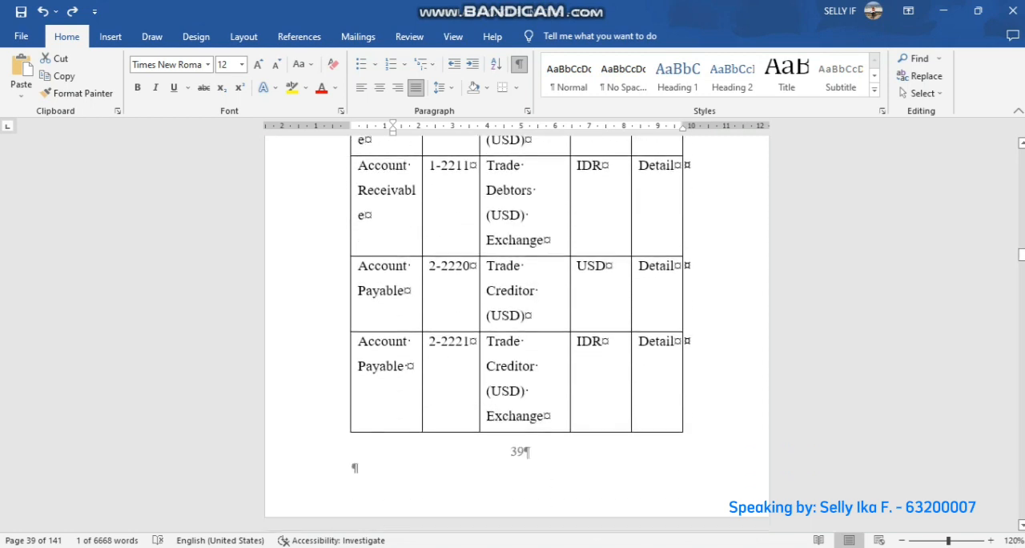
scroll(517, 333, down, 5)
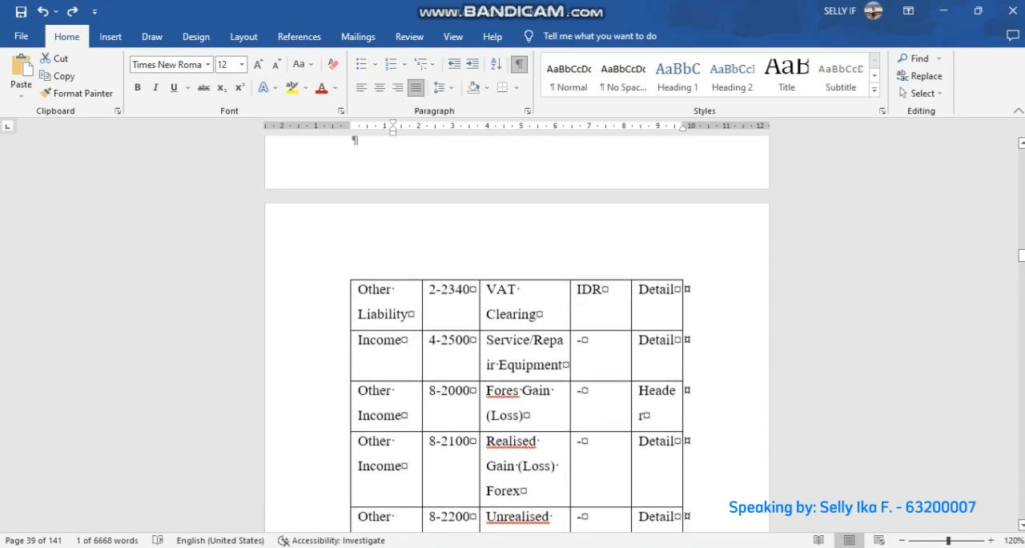
scroll(517, 333, down, 4)
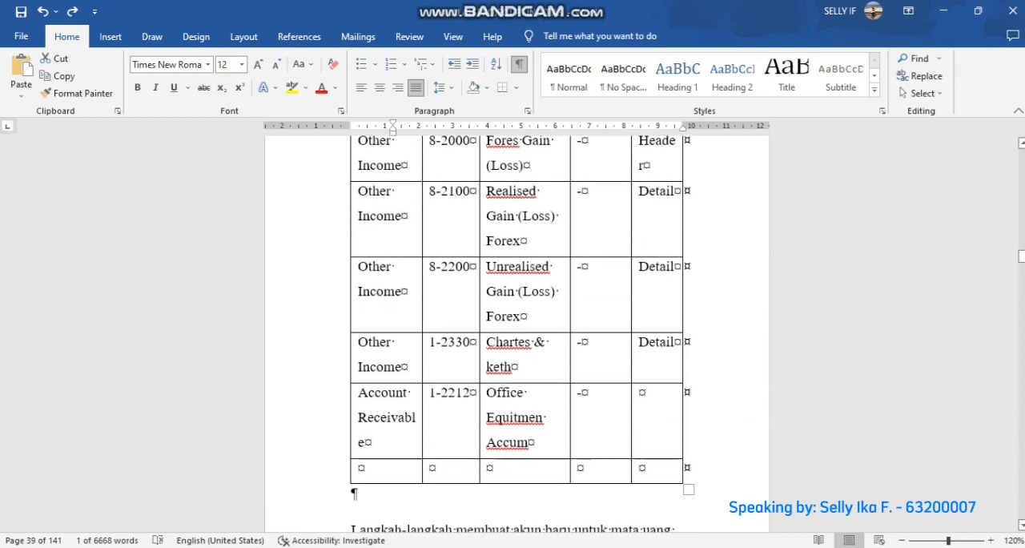
scroll(516, 333, up, 9)
scroll(517, 333, up, 17)
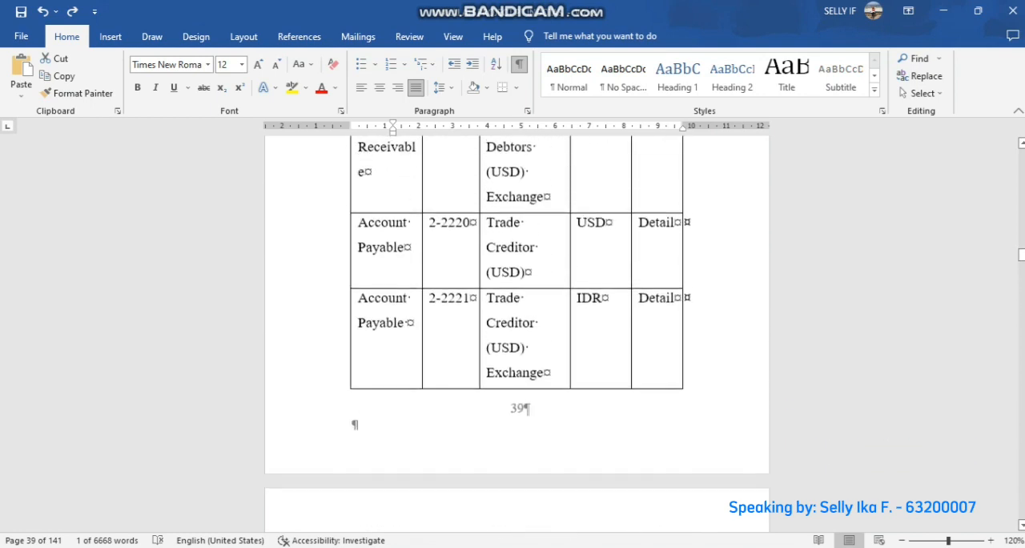
scroll(517, 333, down, 3)
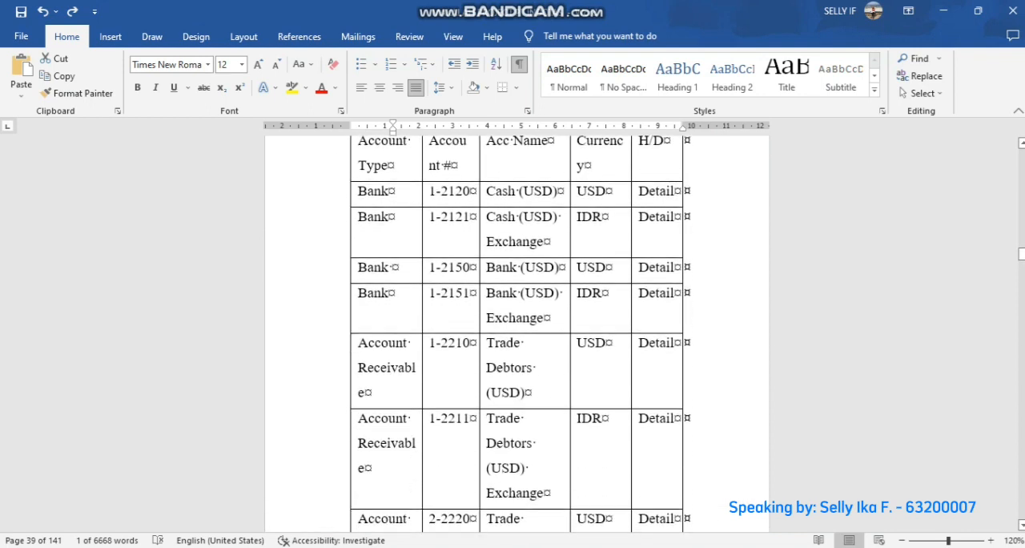
scroll(516, 333, up, 1)
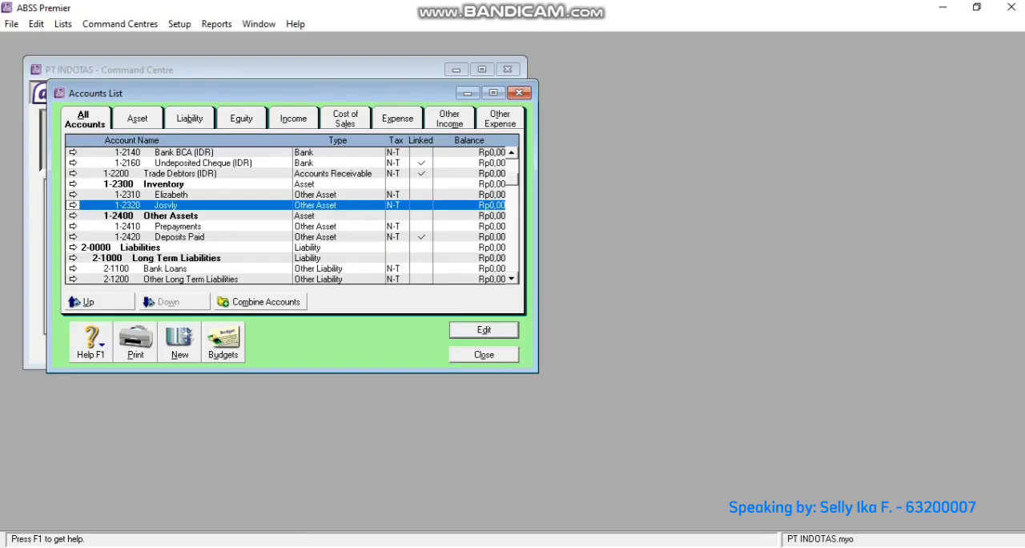
- Start a new detail account of type Bank with number 1-2120 and the name Cash (USD)
click(179, 342)
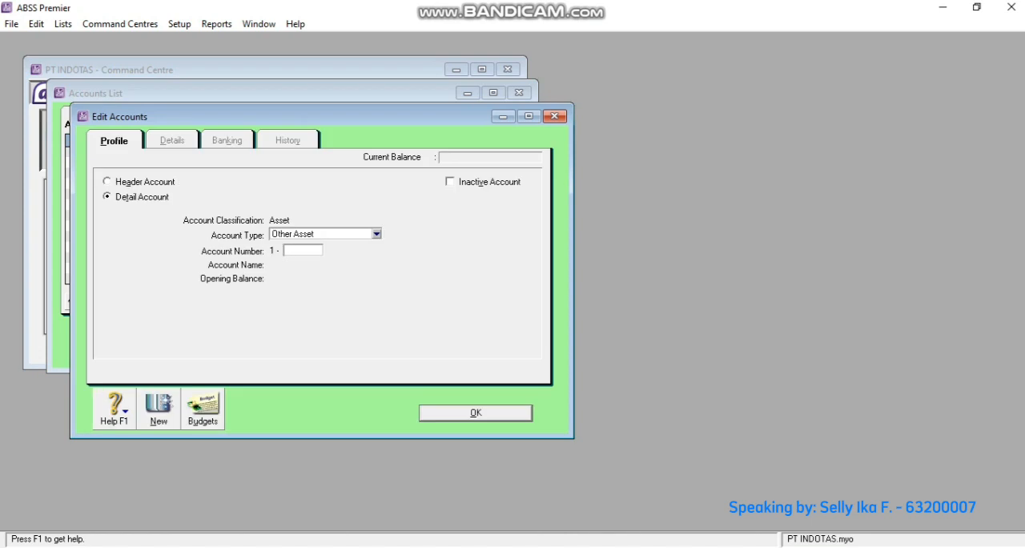
click(376, 234)
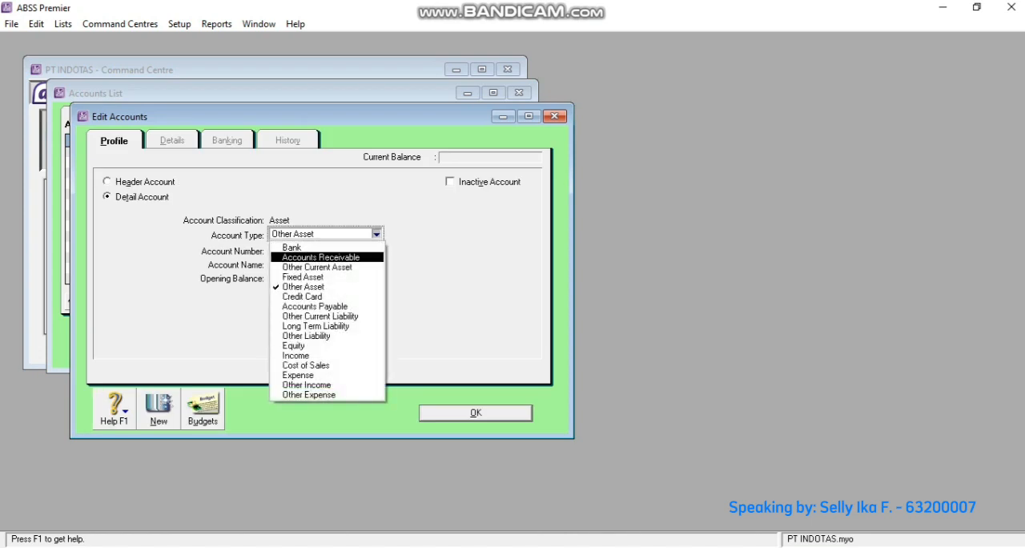
click(291, 247)
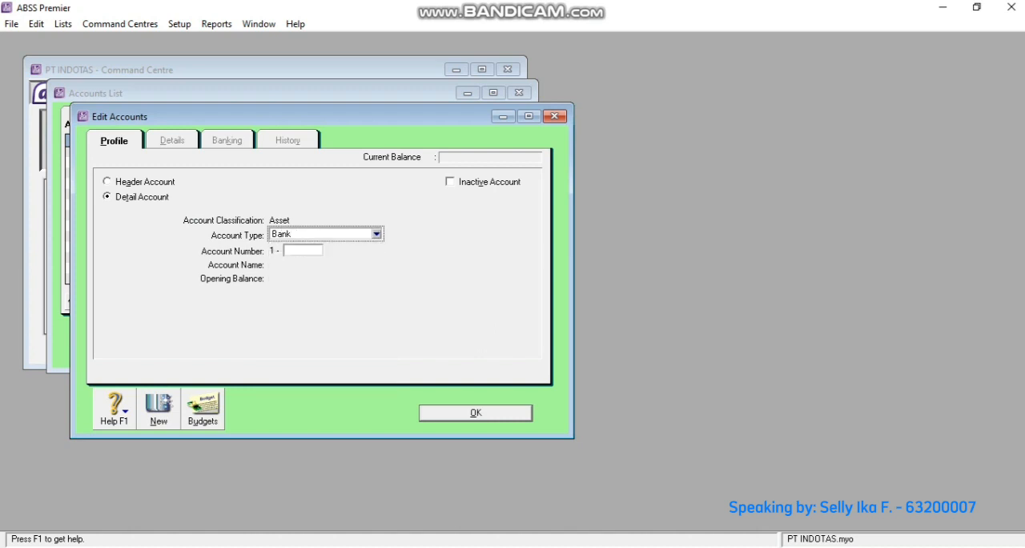
click(303, 250)
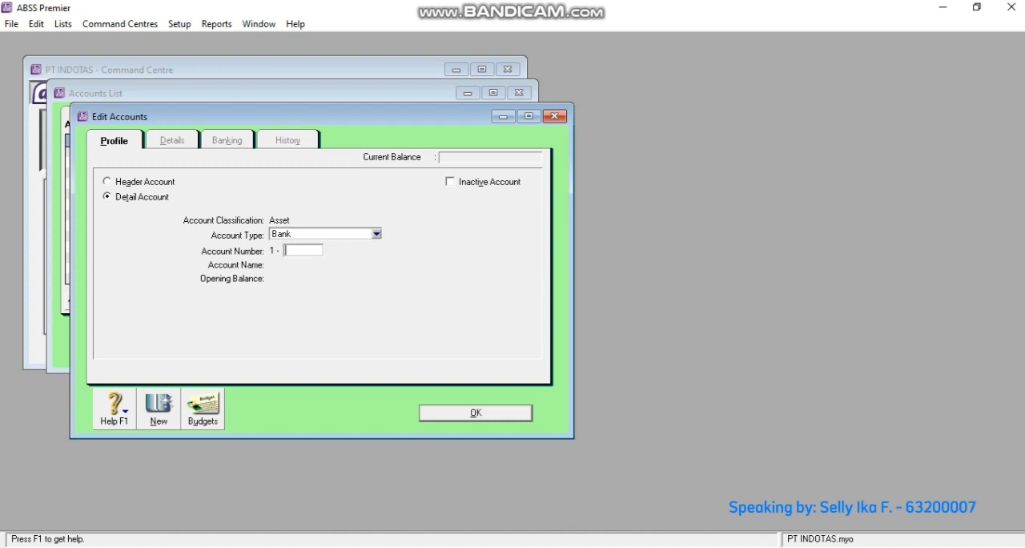
text(2120)
key(Tab)
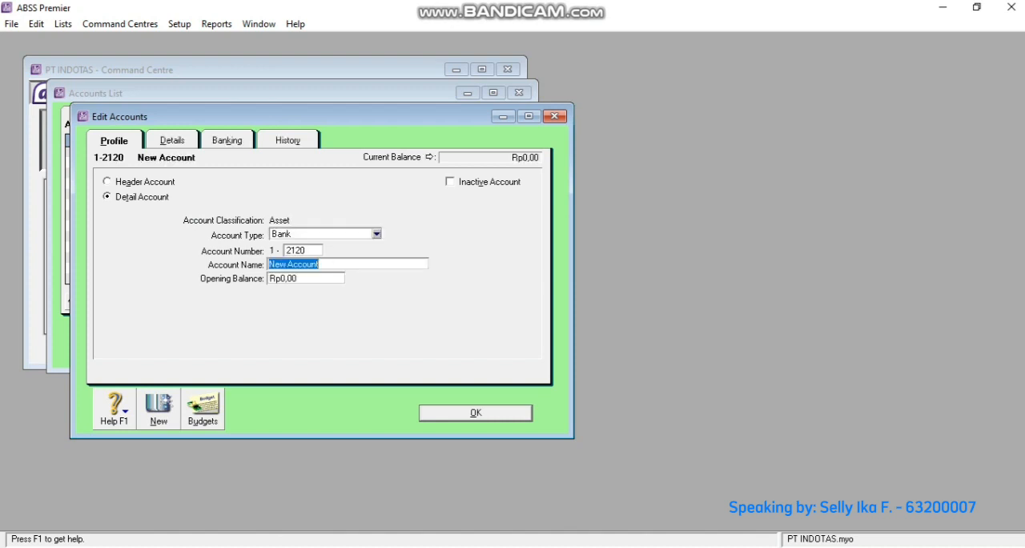
text(Cash (USD))
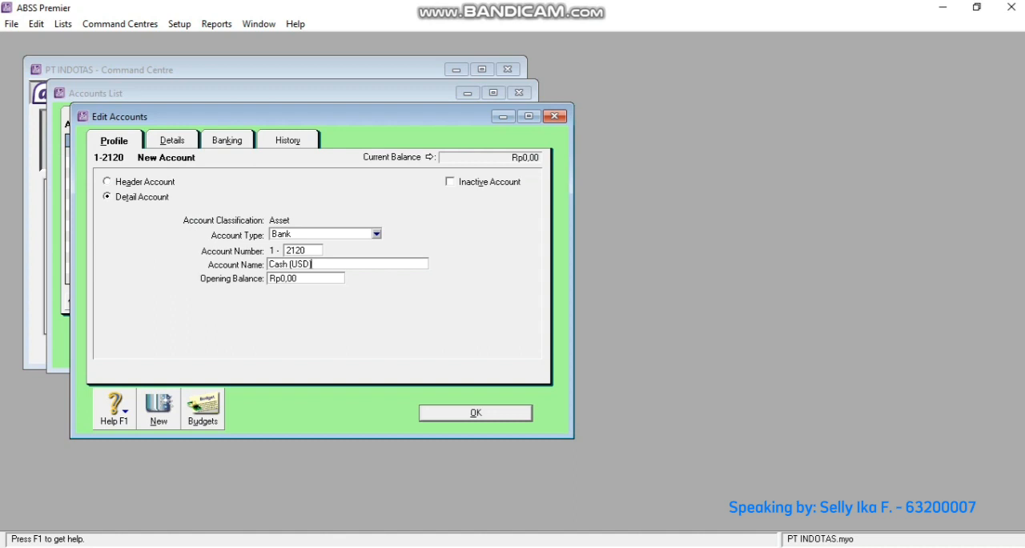
- Set the currency of Cash (USD) to USD, accept automatic creation of its exchange account, and save the account
click(172, 140)
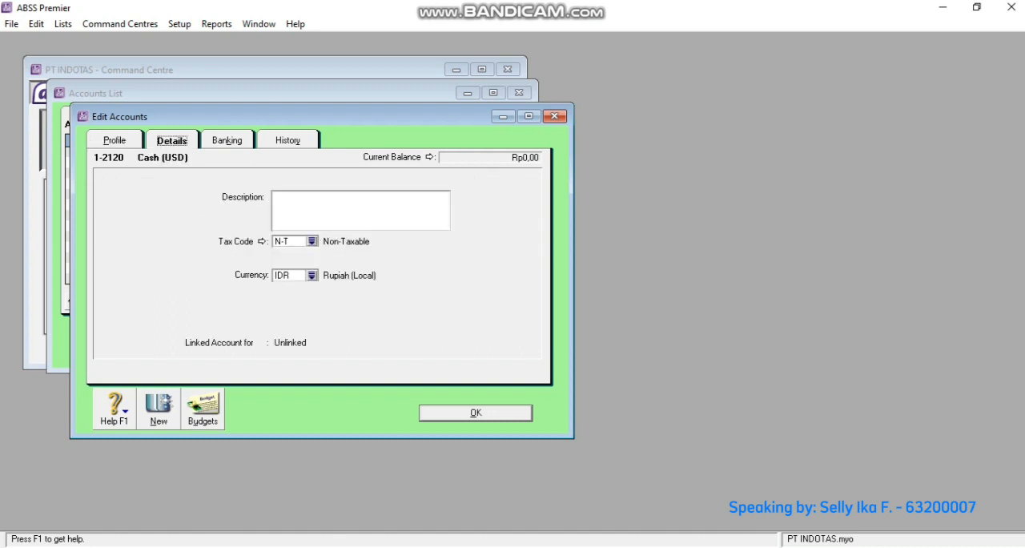
click(312, 274)
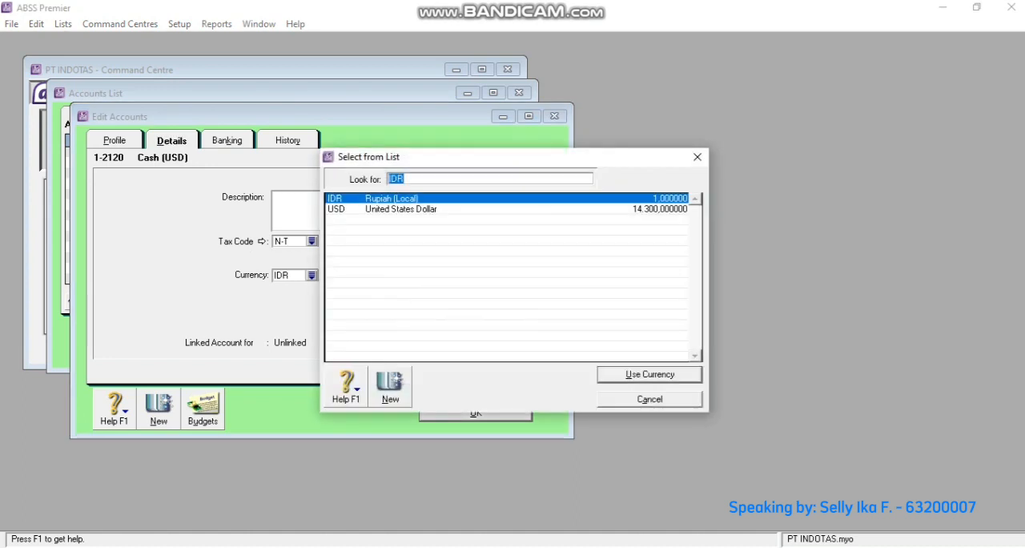
text(USD)
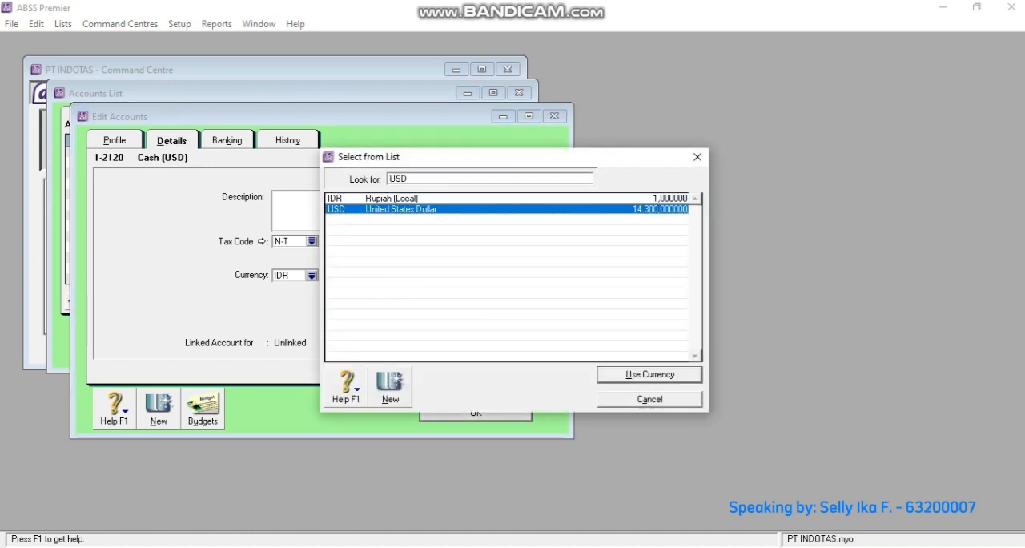
key(Return)
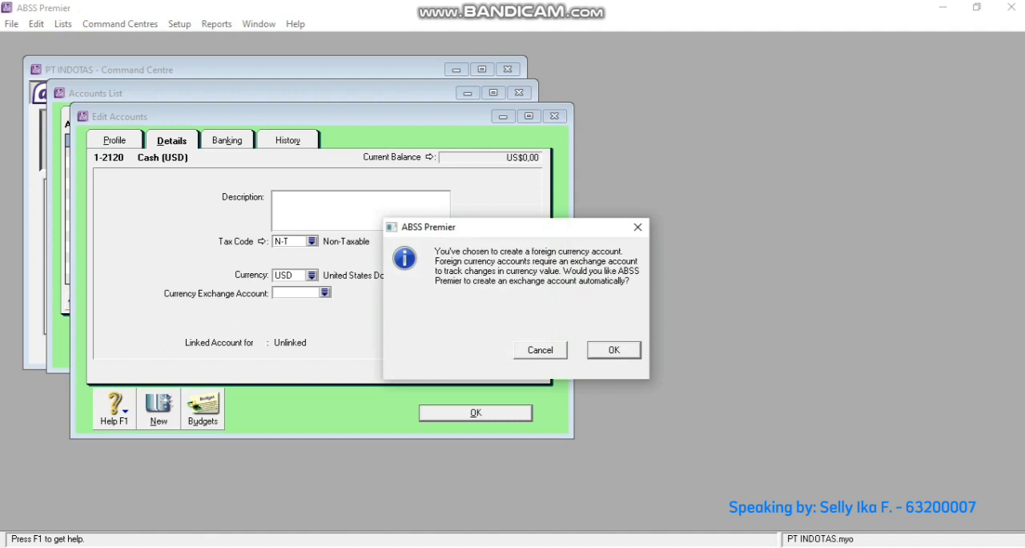
key(Return)
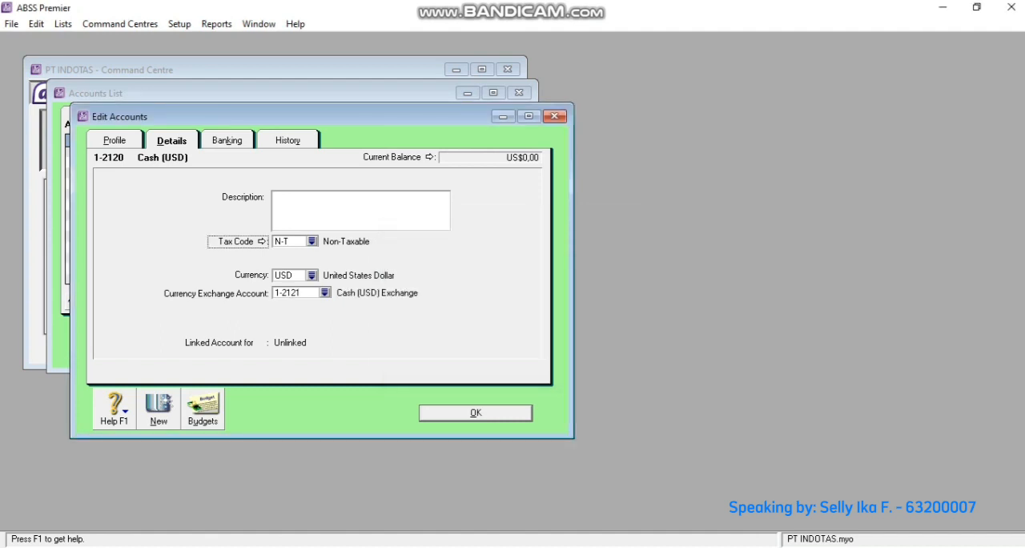
key(Return)
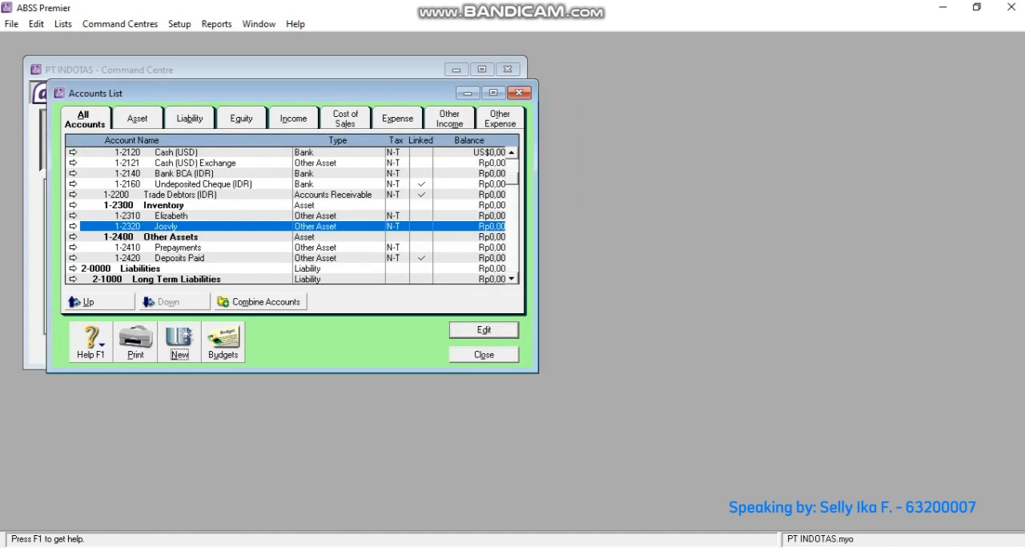
- Change the account type of 1-2121 Cash (USD) Exchange to Bank and save it
scroll(291, 215, up, 5)
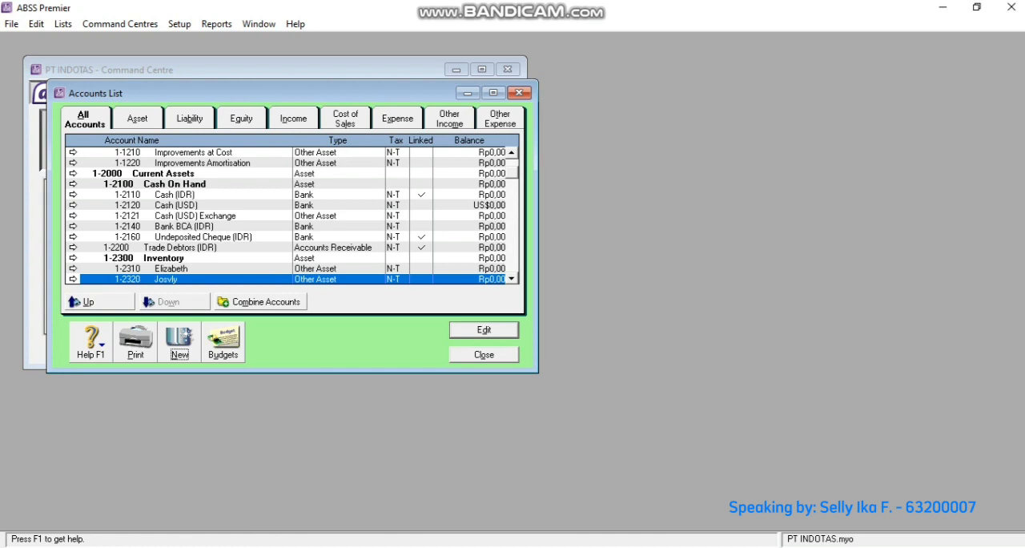
click(195, 216)
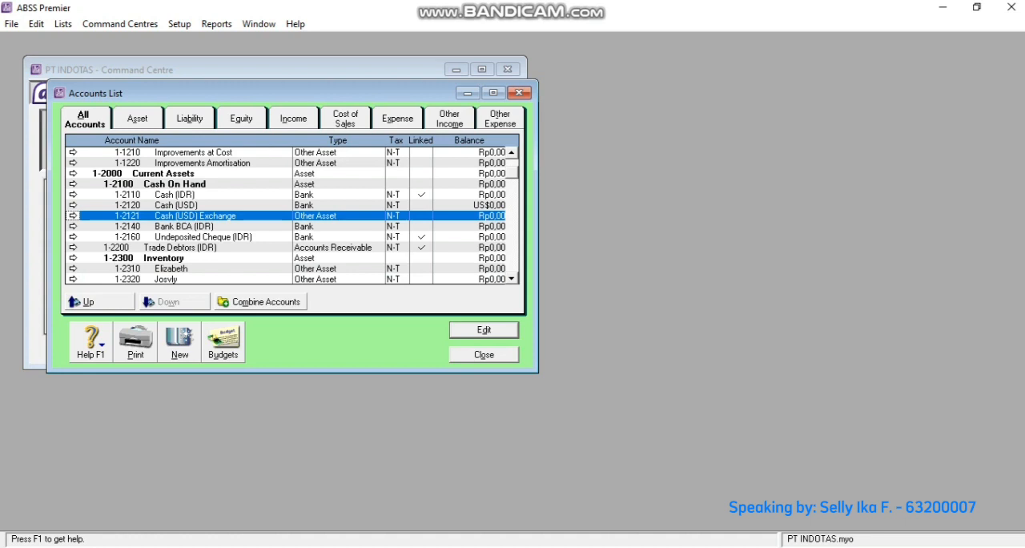
key(Return)
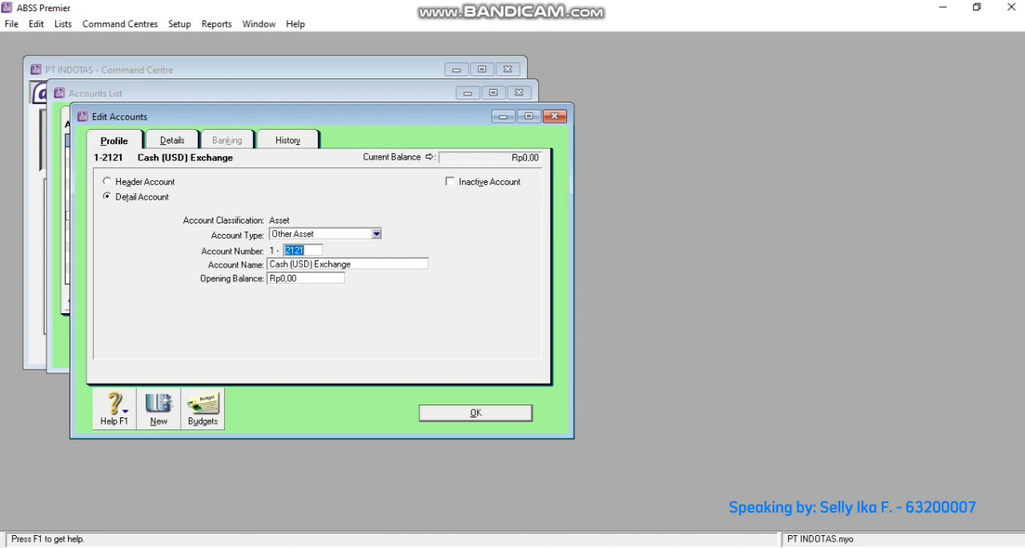
click(377, 234)
click(296, 246)
key(Return)
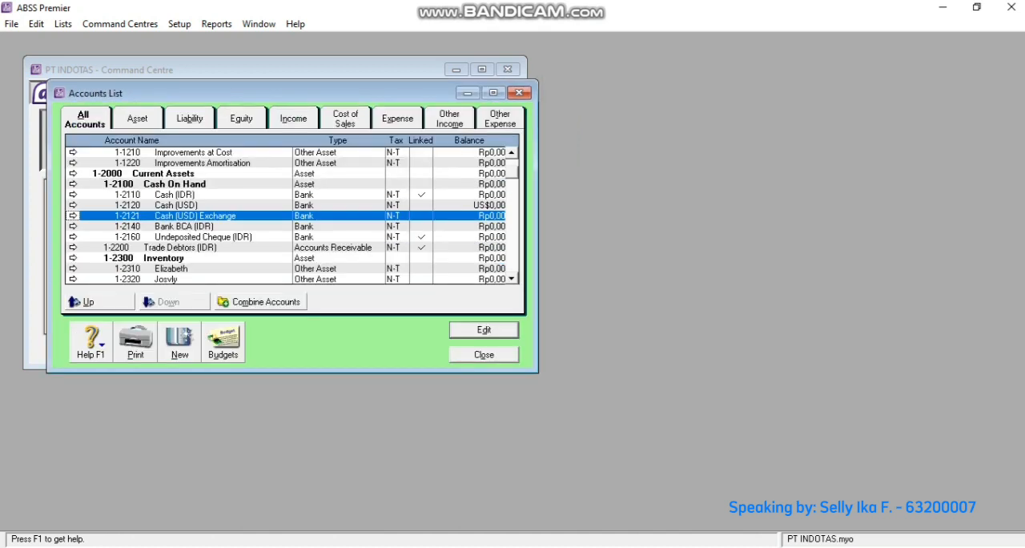
- Start a new detail account of type Bank with number 1-2150 and the name Bank (USD)
click(179, 340)
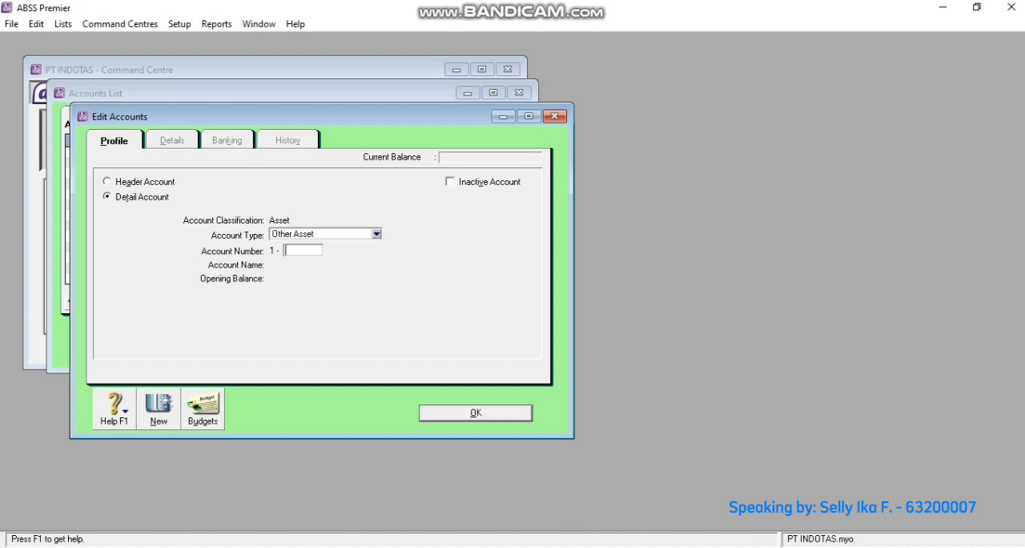
click(376, 234)
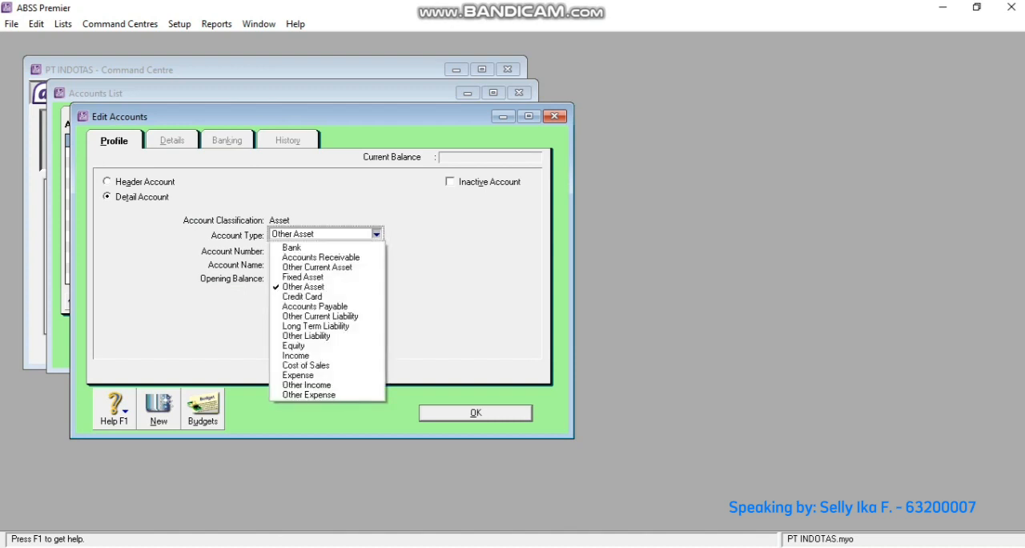
click(327, 247)
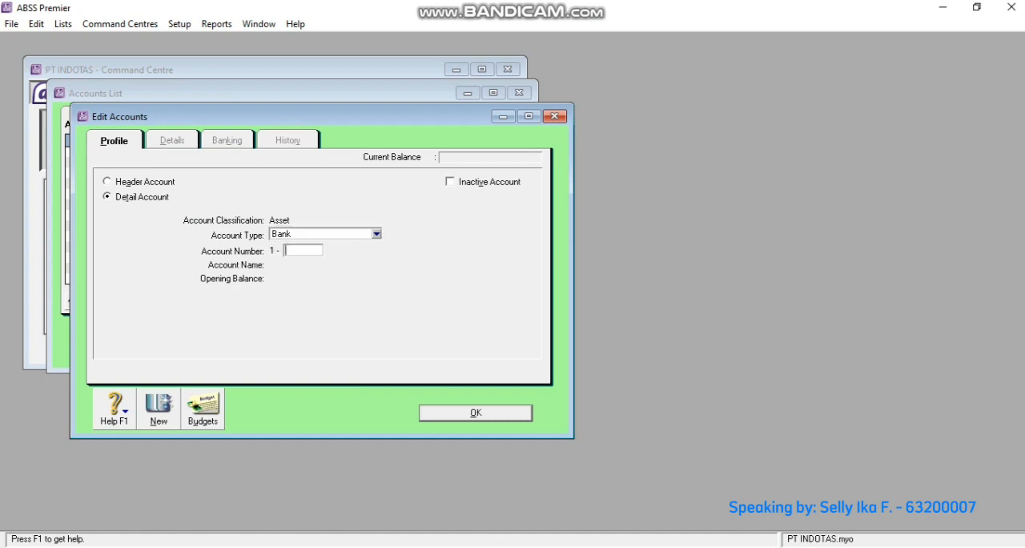
text(21)
text(21)
key(BackSpace)
key(BackSpace)
key(BackSpace)
key(BackSpace)
text(2150)
key(Tab)
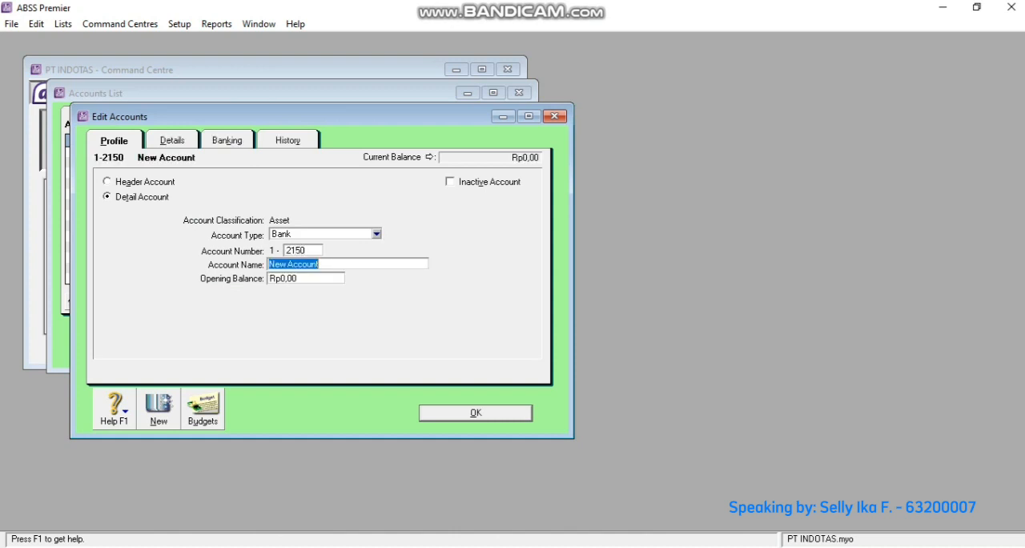
text(Bank (USD))
- Set the currency of Bank (USD) to USD, accept automatic creation of its exchange account, and save the account
click(172, 140)
click(311, 274)
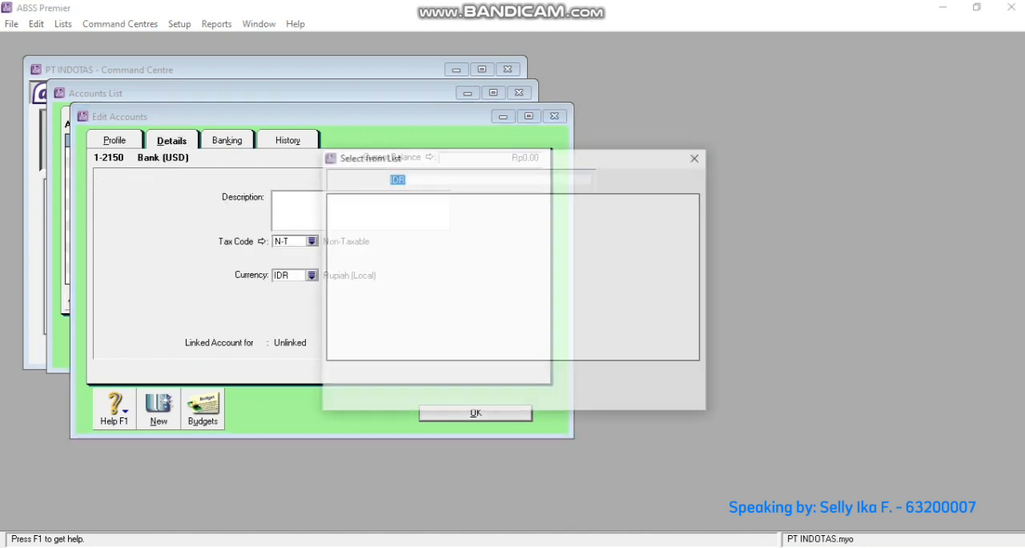
text(USD)
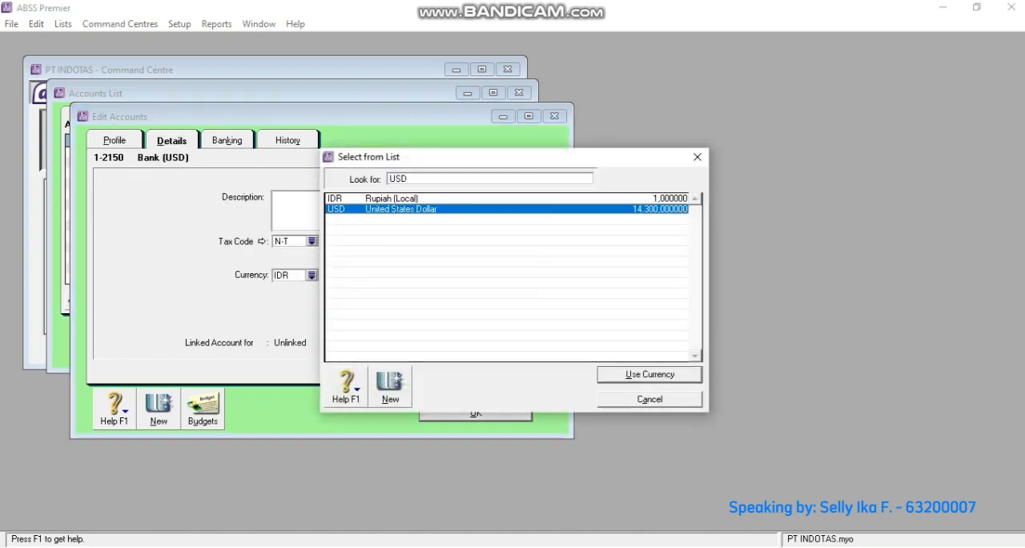
key(Return)
key(Return)
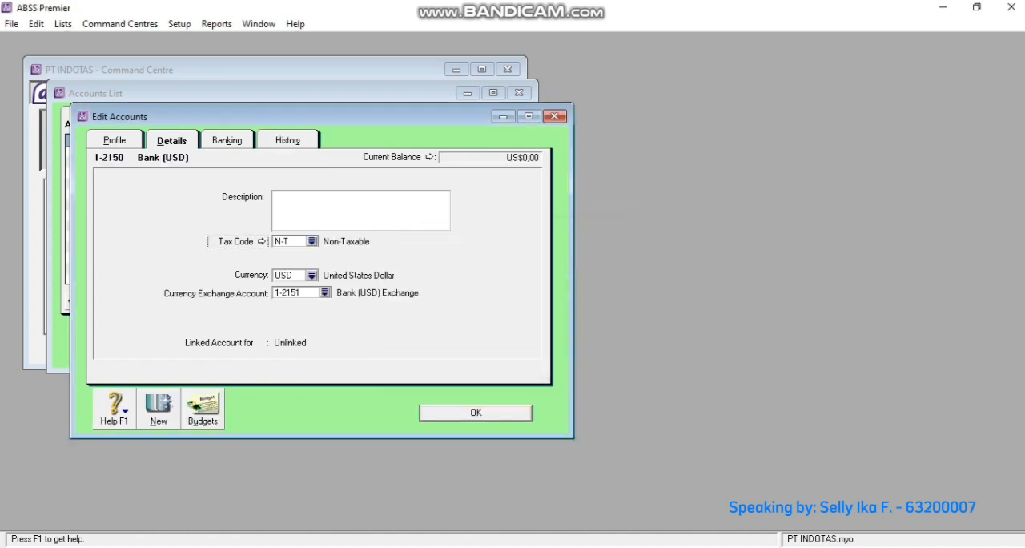
key(Return)
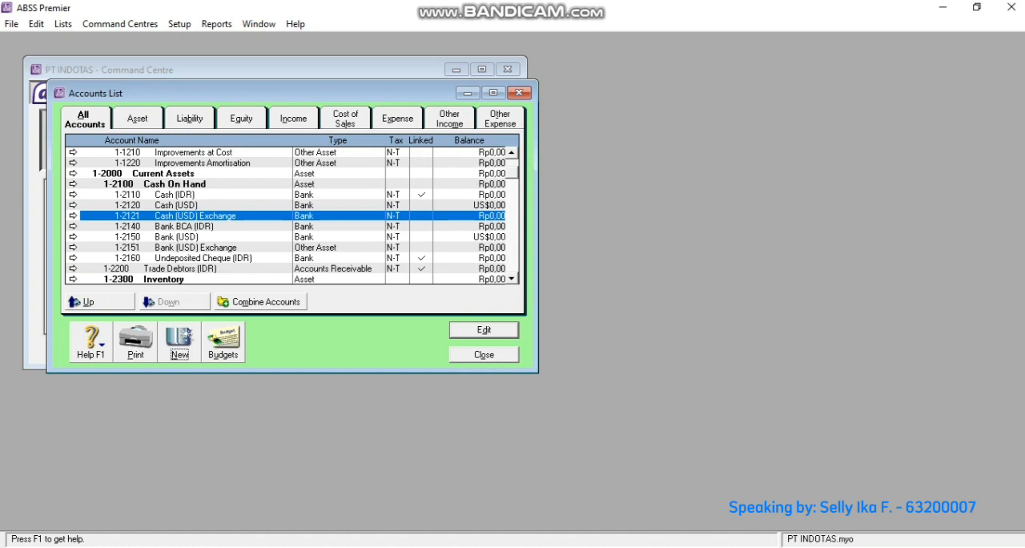
- Change the account type of 1-2151 Bank (USD) Exchange to Bank and save it
click(73, 248)
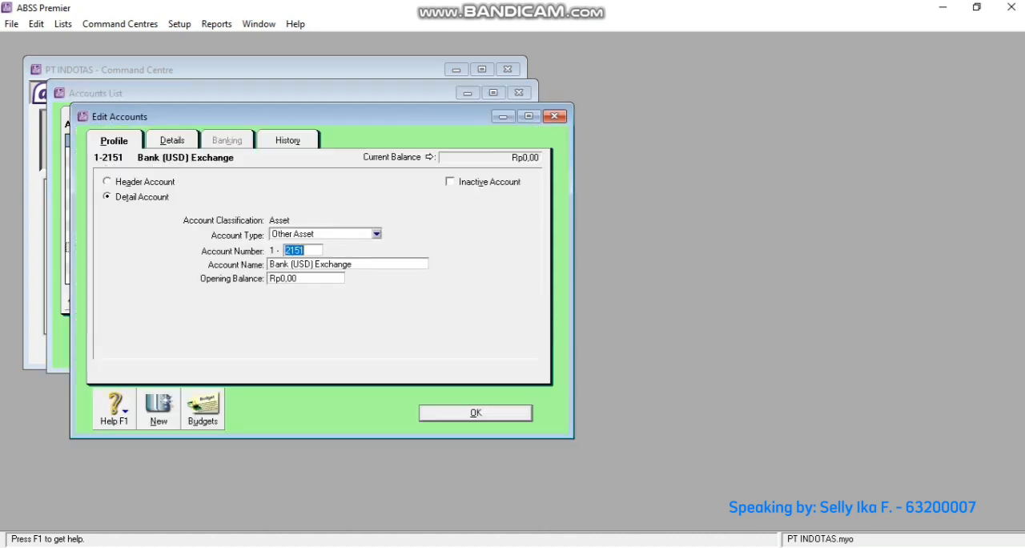
click(377, 234)
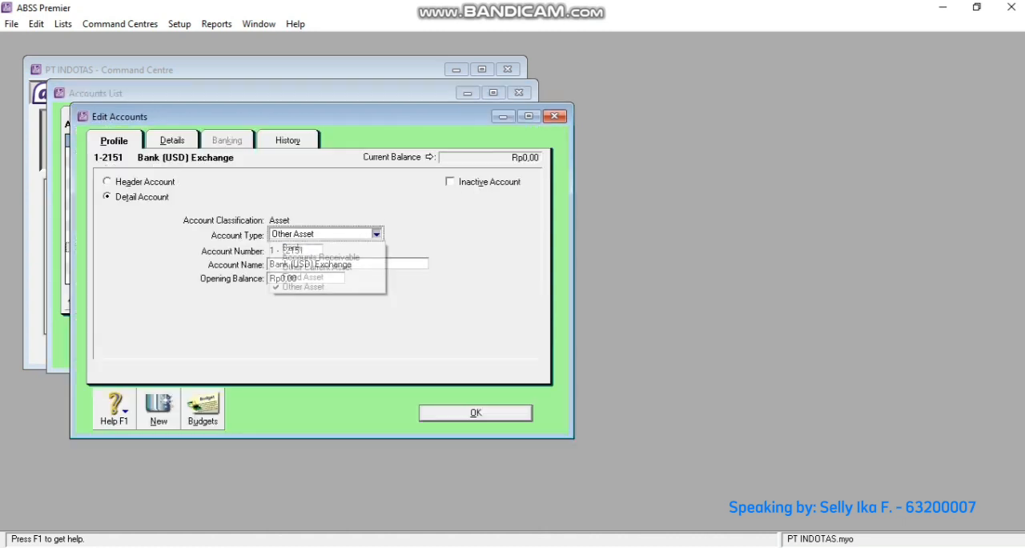
key(Return)
key(Return)
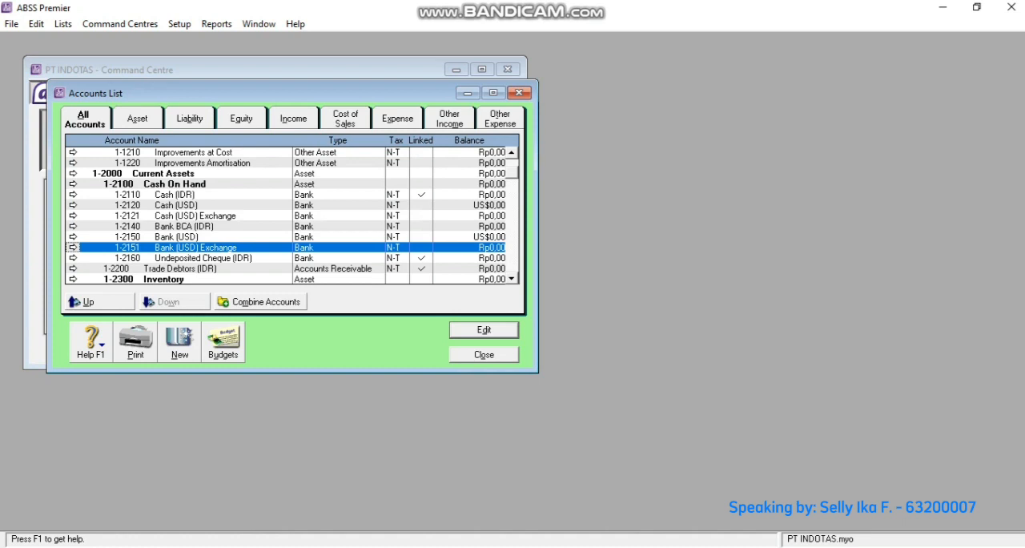
- Start a new detail account of type Accounts Receivable with number 1-2210 and the name Trade Debtors (USD)
click(178, 349)
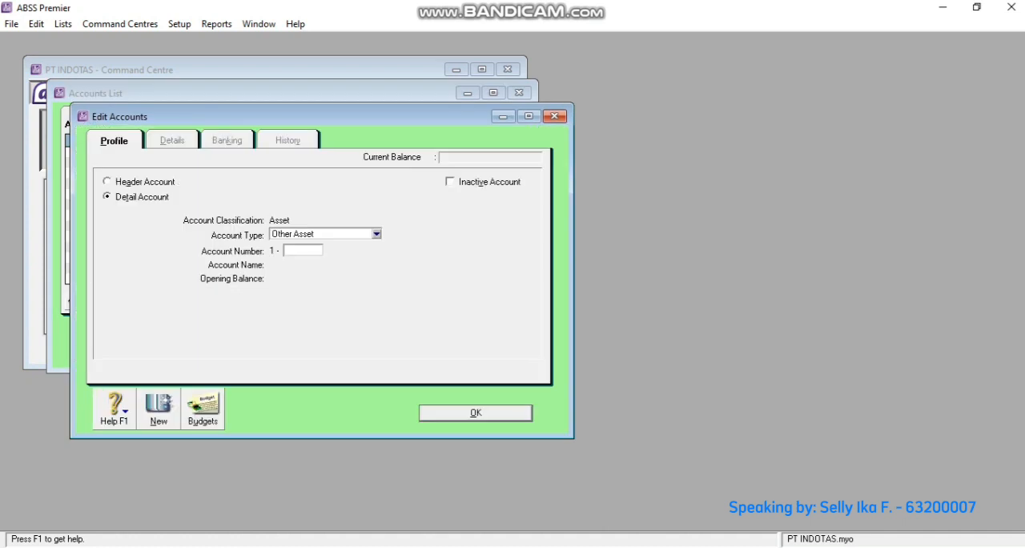
click(377, 234)
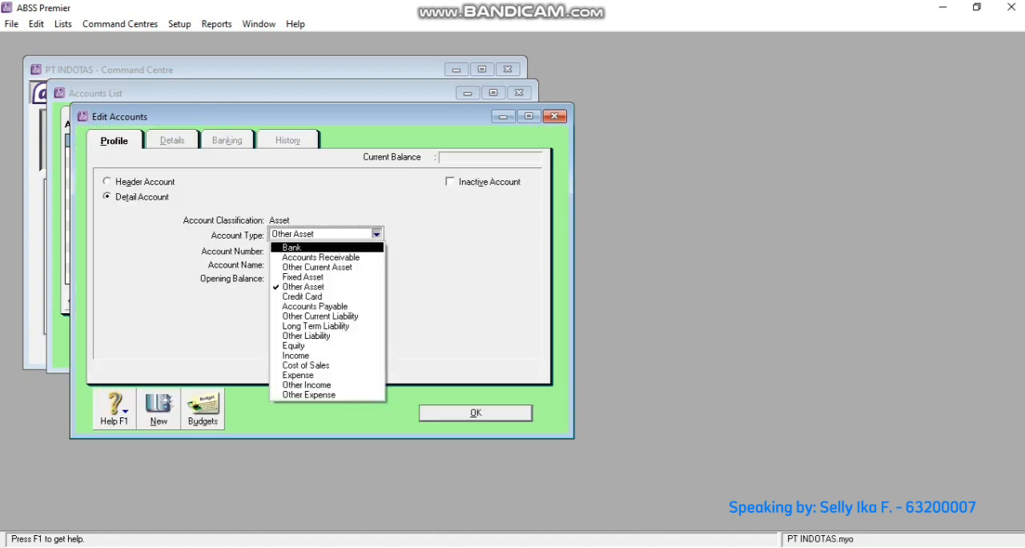
click(321, 257)
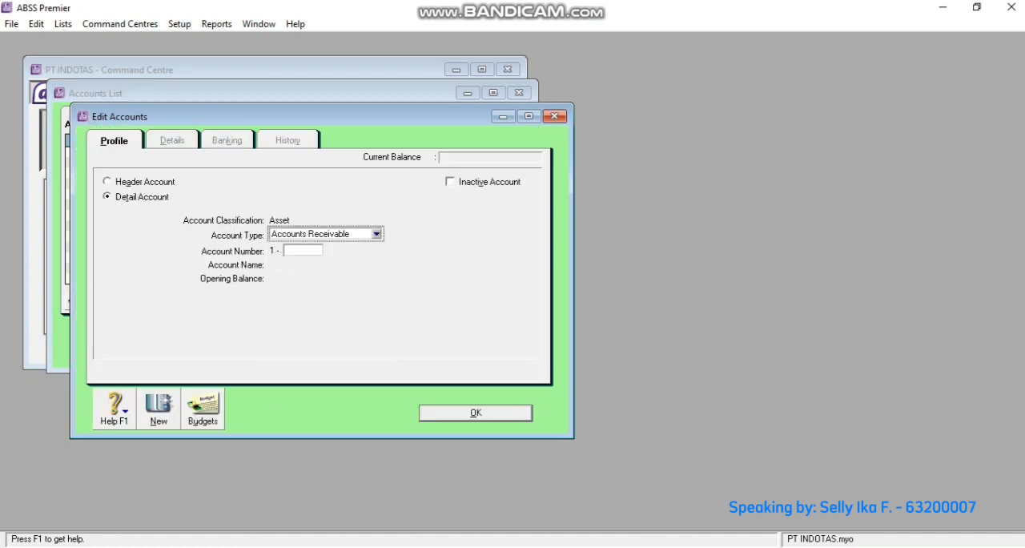
click(303, 250)
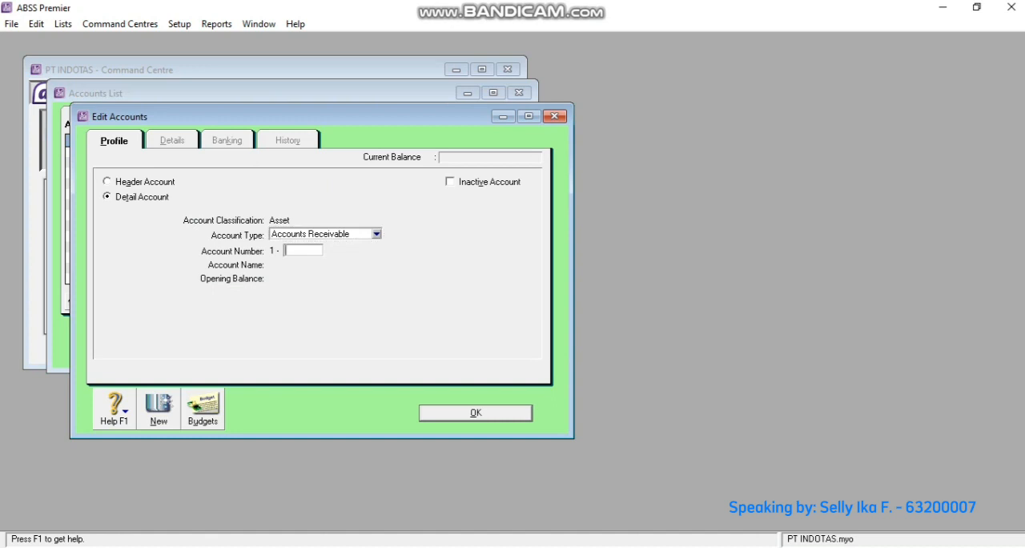
text(2210)
key(Tab)
text(Trade Debto)
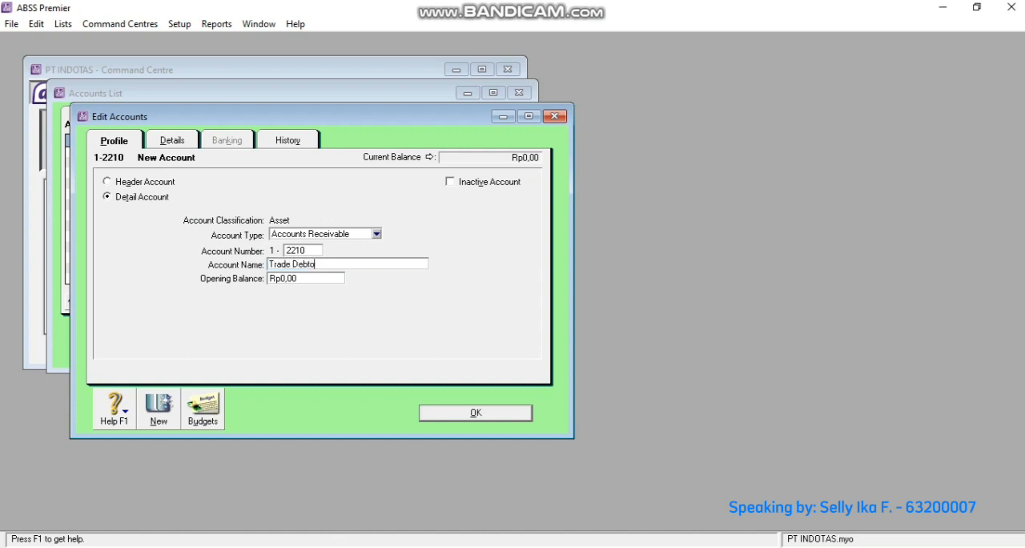
text(rs (USD))
- Set the currency of Trade Debtors (USD) to USD and accept automatic creation of its exchange account
click(172, 140)
click(312, 276)
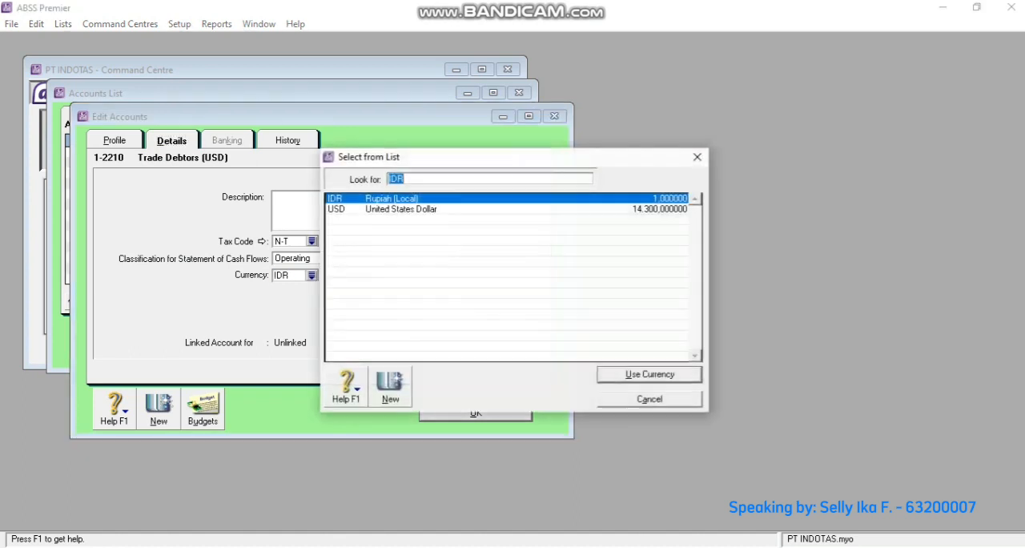
text(USD)
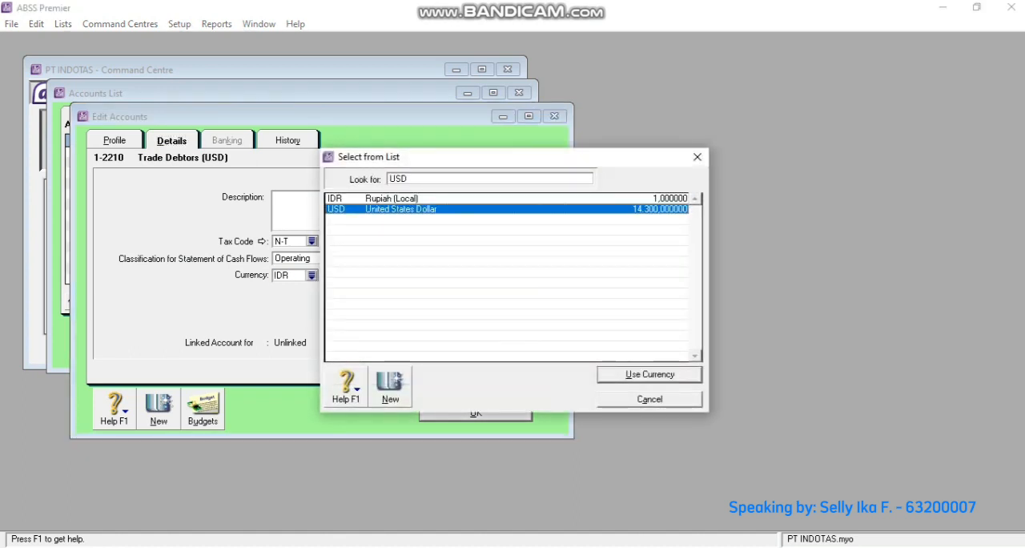
key(Return)
key(Return)
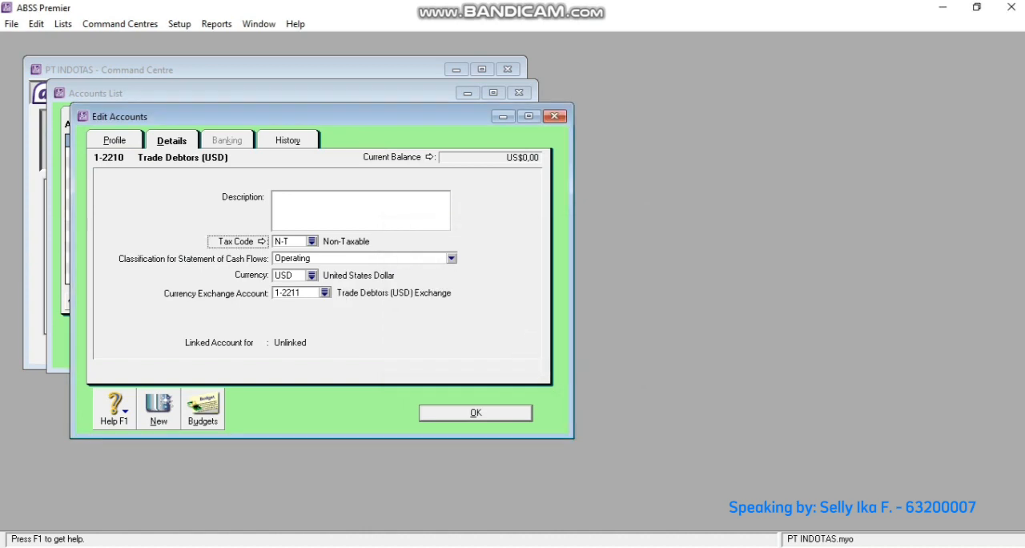
- Save Trade Debtors (USD) and start a new Accounts Payable detail account with number 2-2220
key(Return)
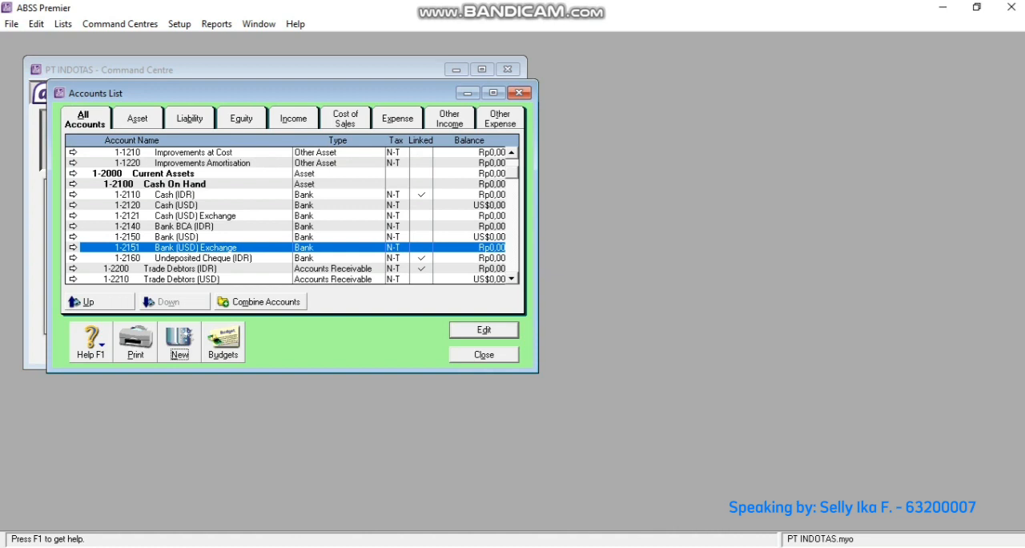
scroll(292, 215, down, 10)
key(alt+n)
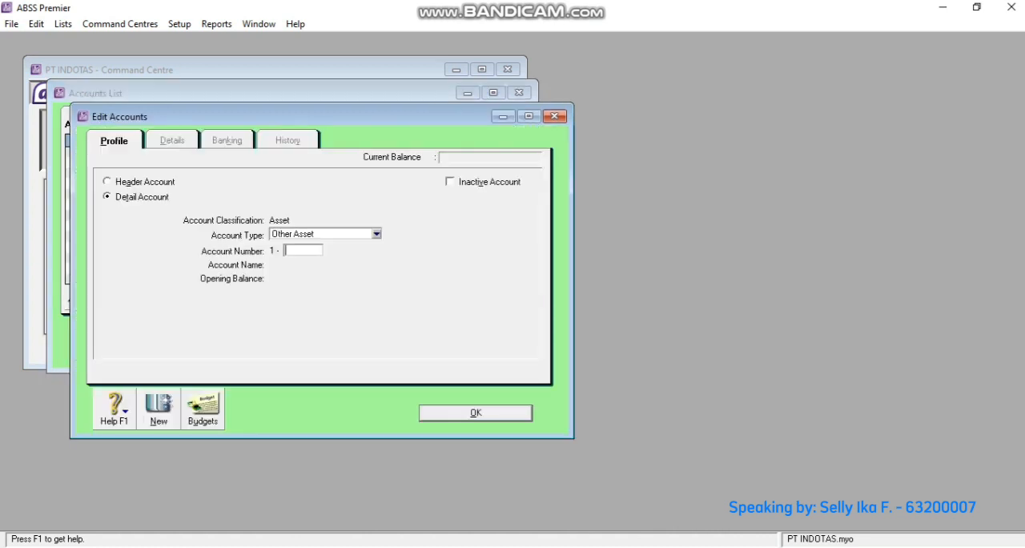
click(376, 234)
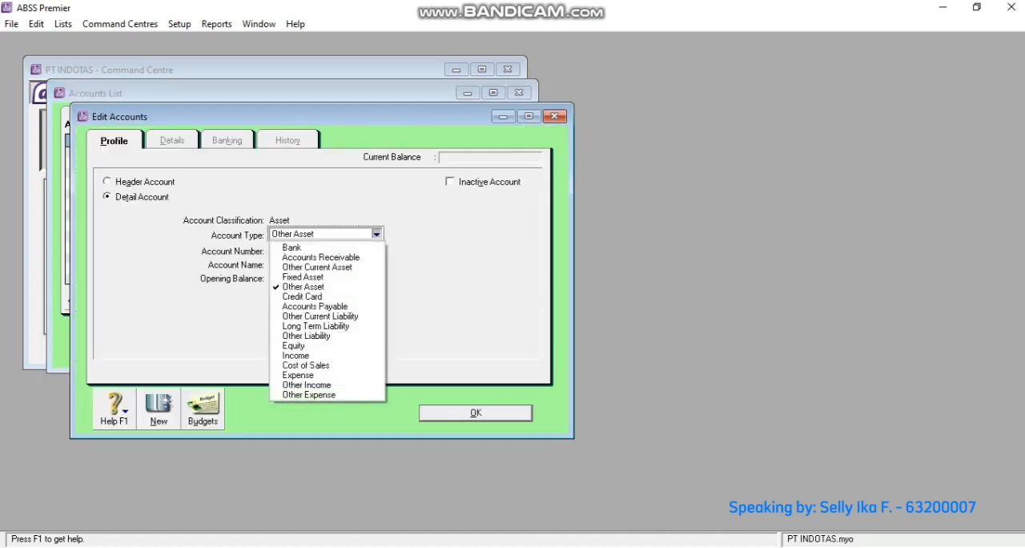
key(Return)
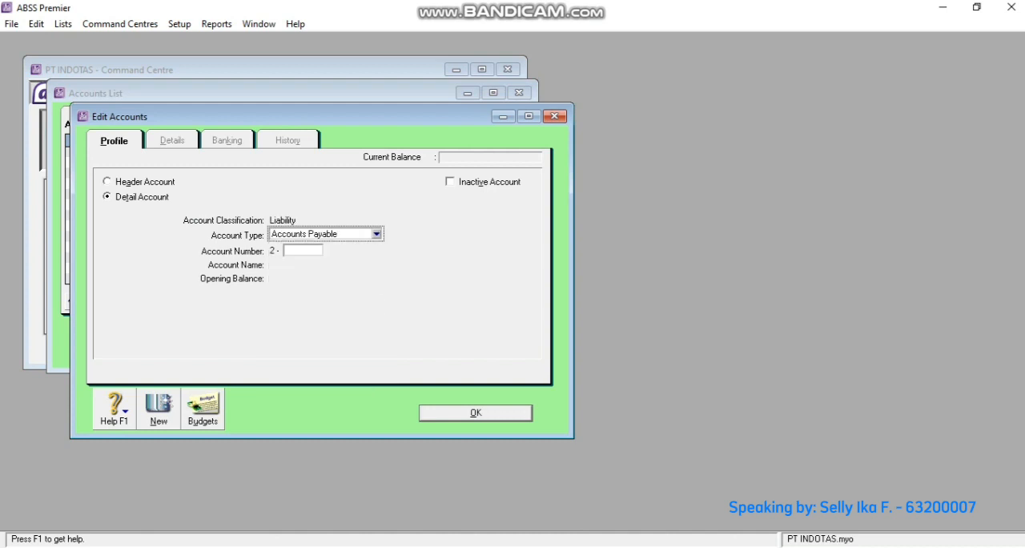
click(302, 251)
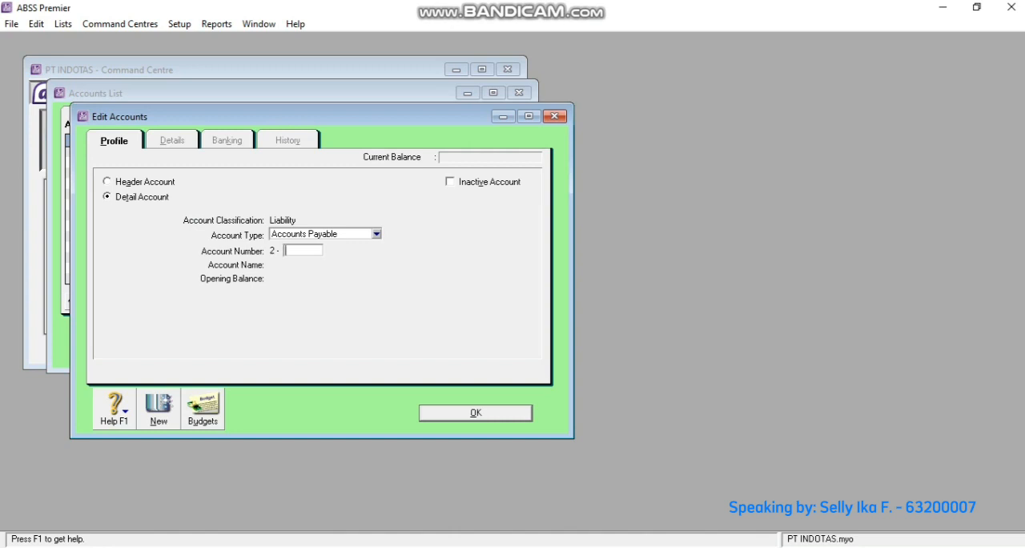
text(2220)
key(Tab)
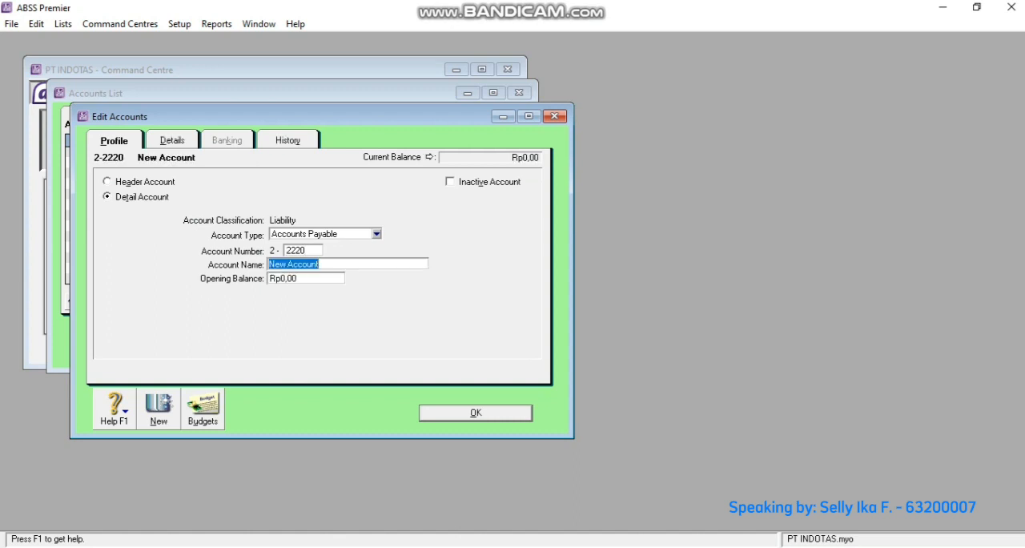
- Name account 2-2220 Trade Creditor (USD)
text(Tr)
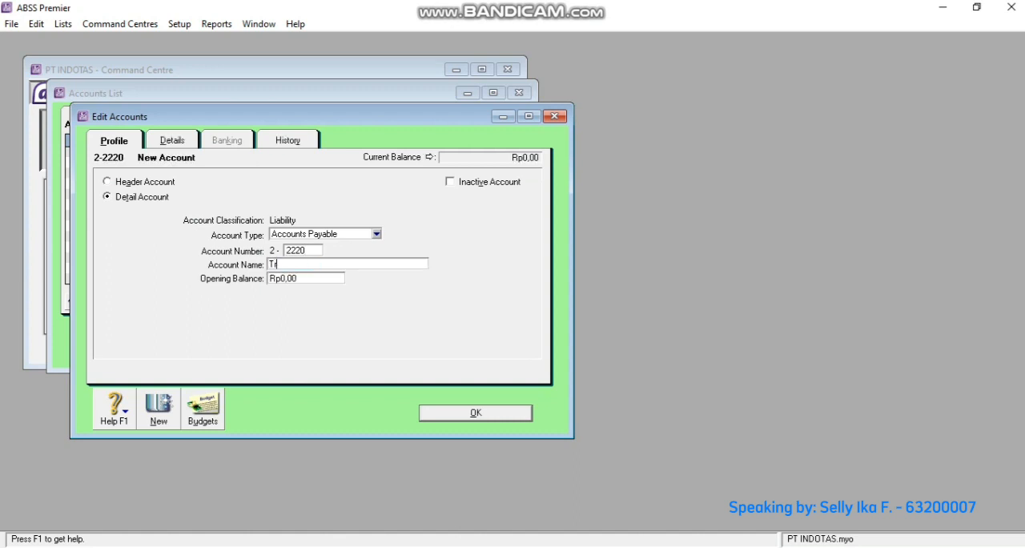
text(ade Creditor (USD))
- Set the currency of Trade Creditor (USD) to USD, accept automatic creation of its exchange account, and save the account
click(172, 140)
click(311, 275)
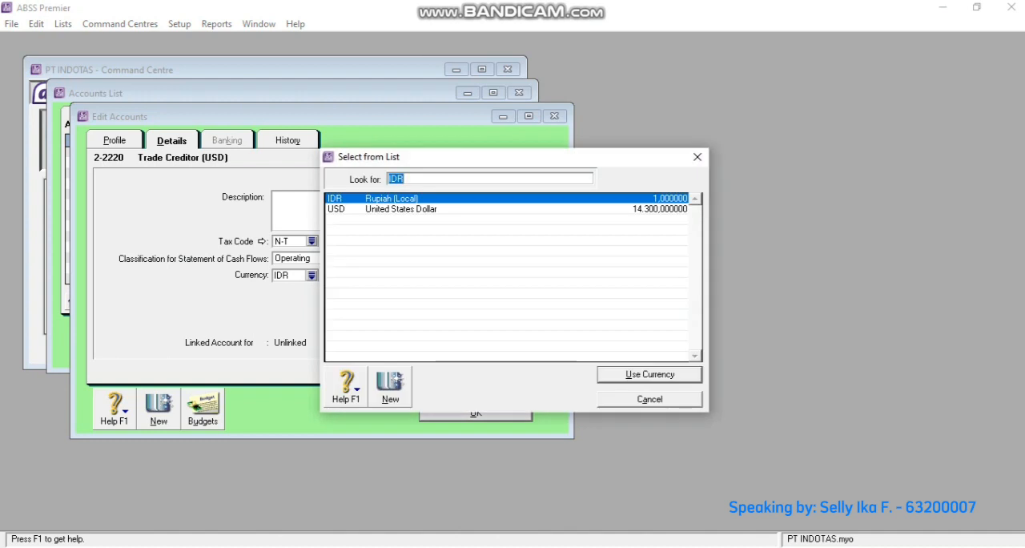
text(USD)
key(Return)
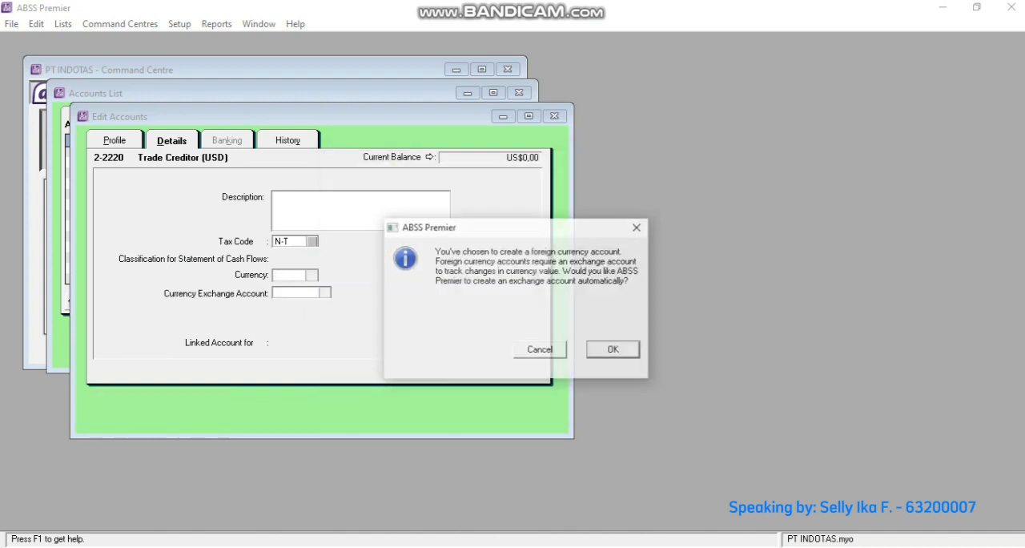
key(Return)
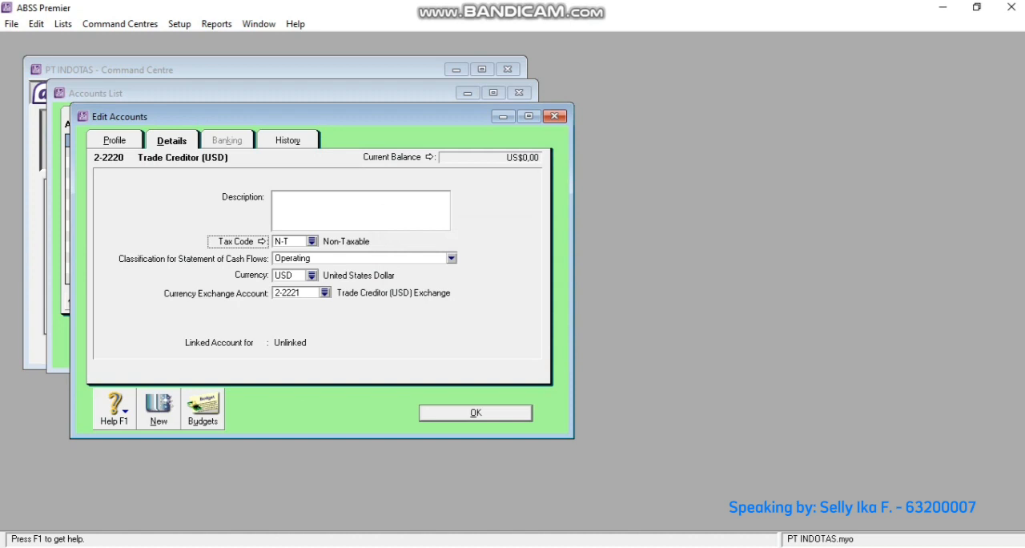
key(Return)
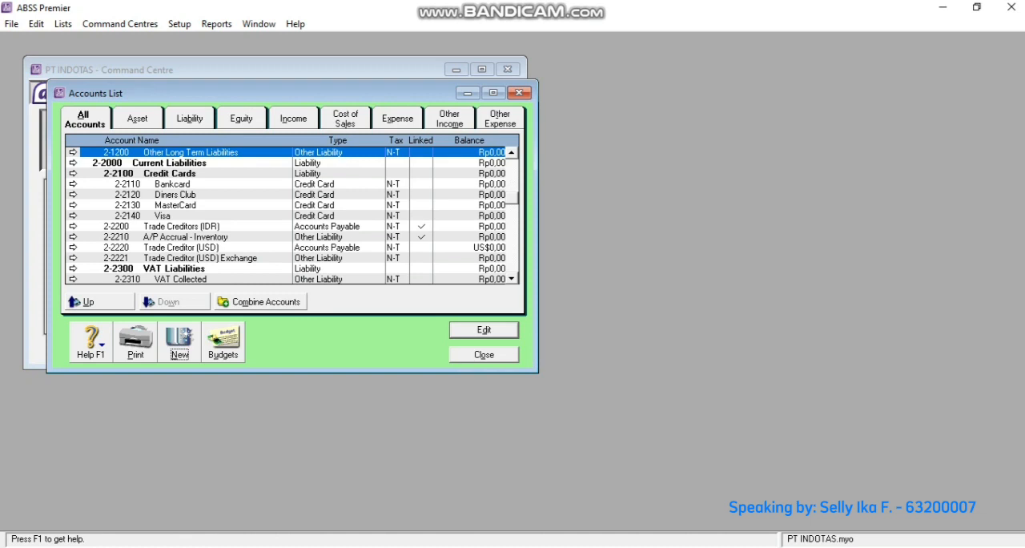
- Create a new detail account of type Other Liability with number 2-2340 and the name VAT Clearing
key(alt+n)
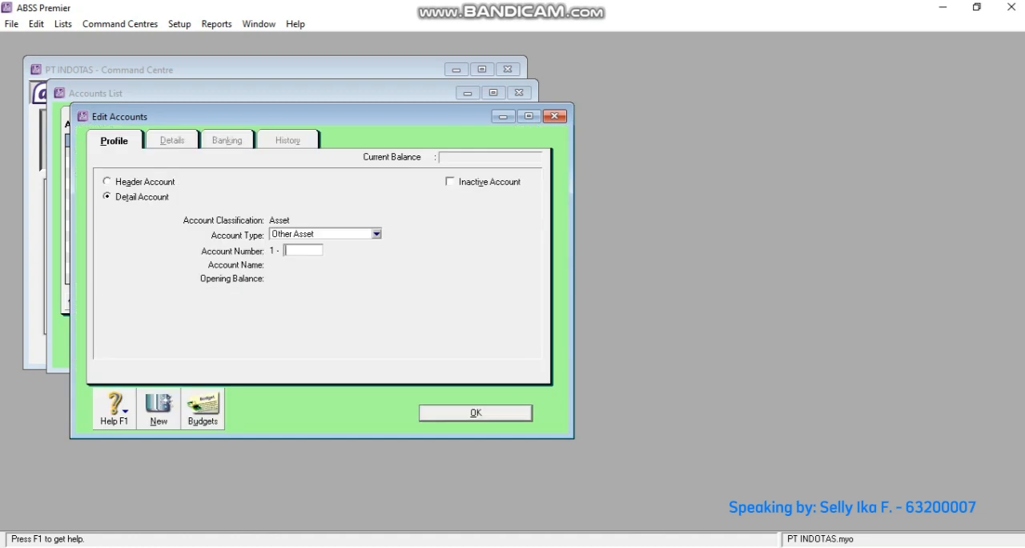
click(376, 234)
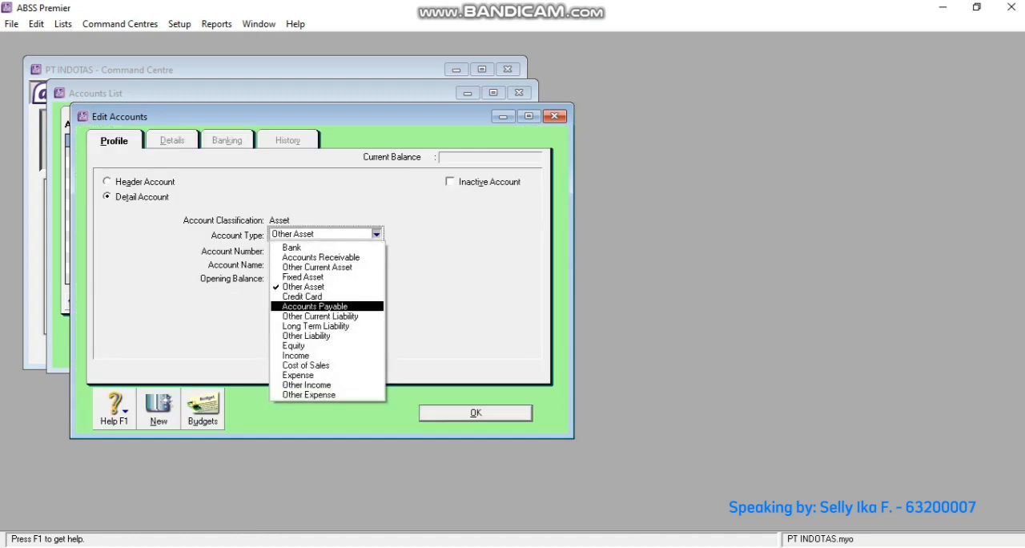
click(312, 335)
click(302, 251)
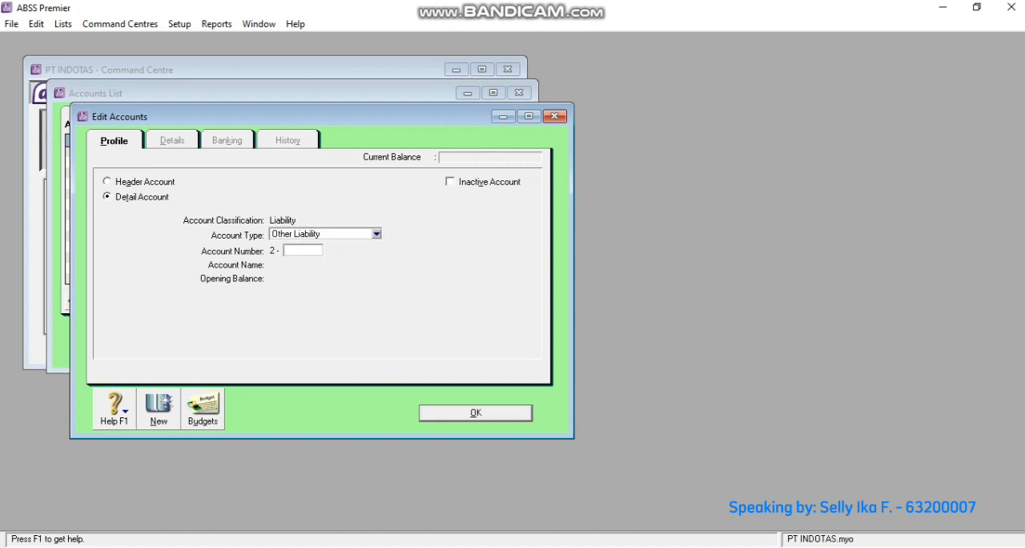
text(2340)
key(Tab)
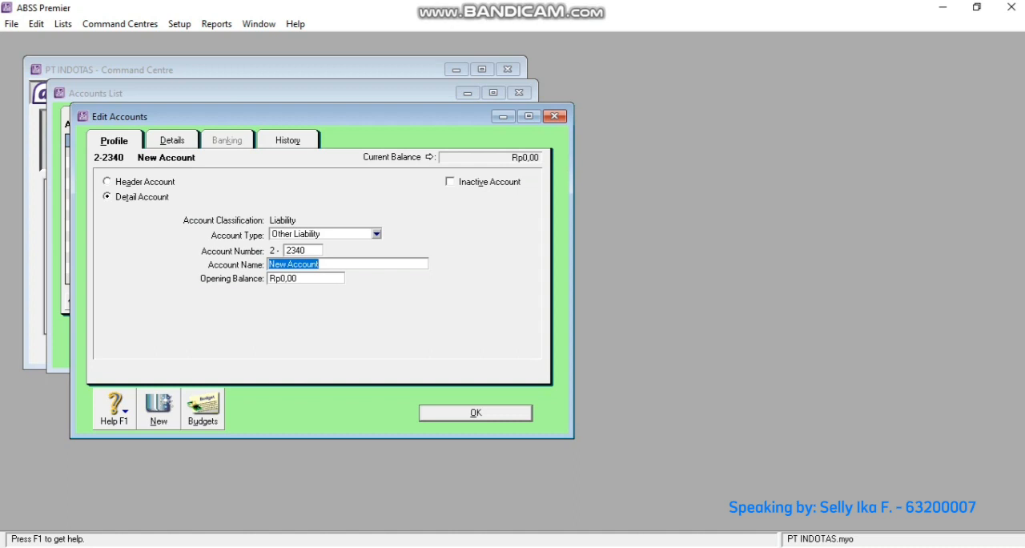
text(VAT C)
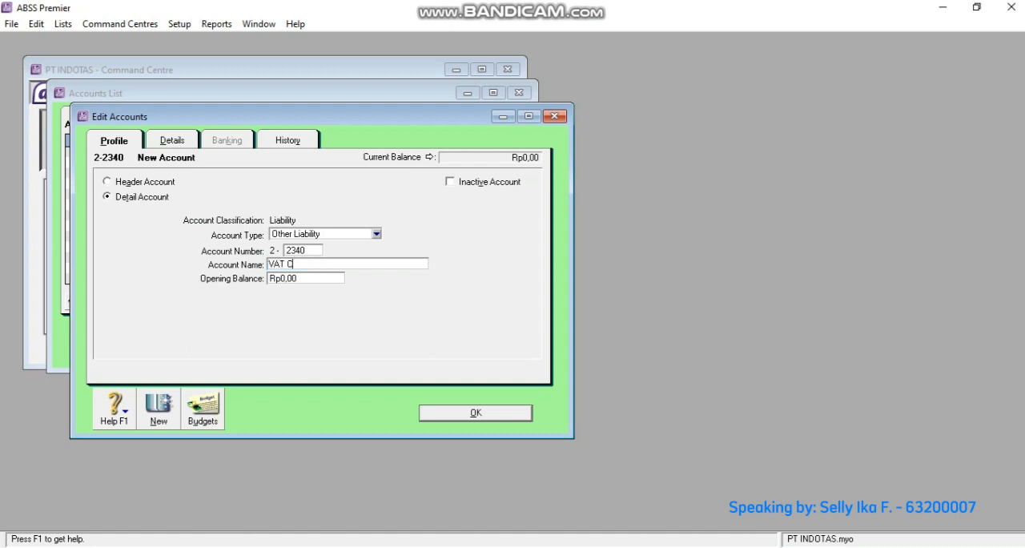
text(ler)
text(aring)
- Create a new detail account of type Income with number 4-2500 and the name Service/Repair Equipment
click(159, 409)
click(376, 233)
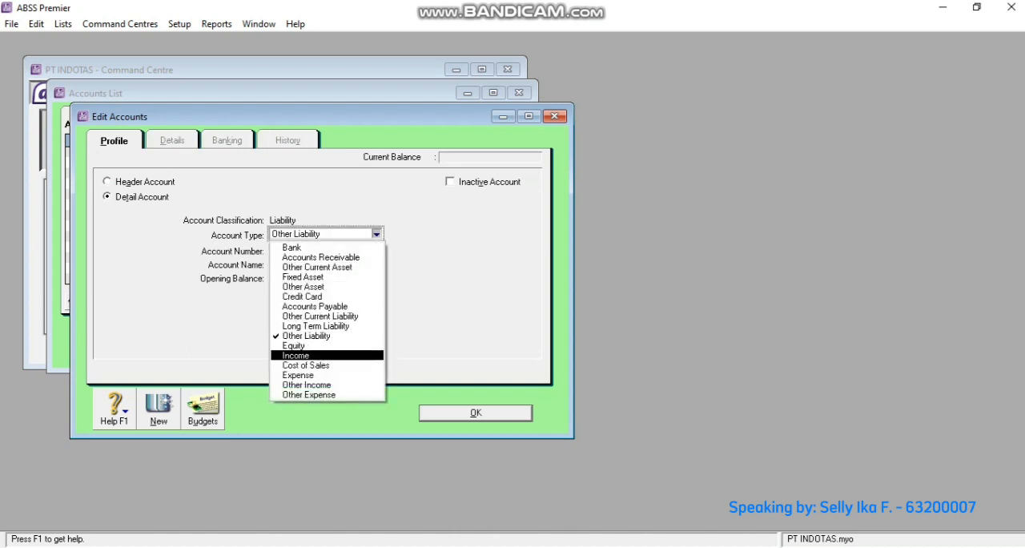
key(Return)
click(302, 250)
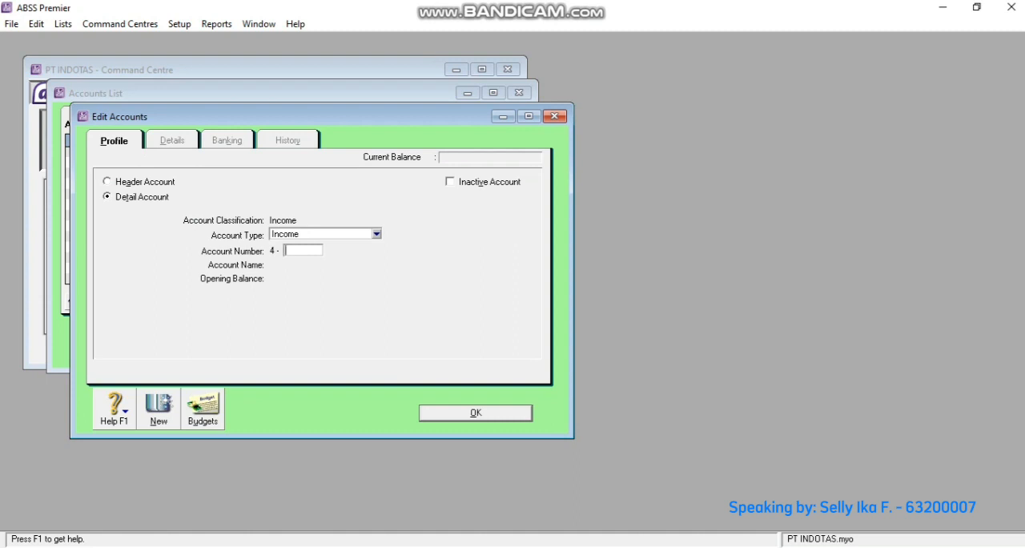
text(2500)
key(Tab)
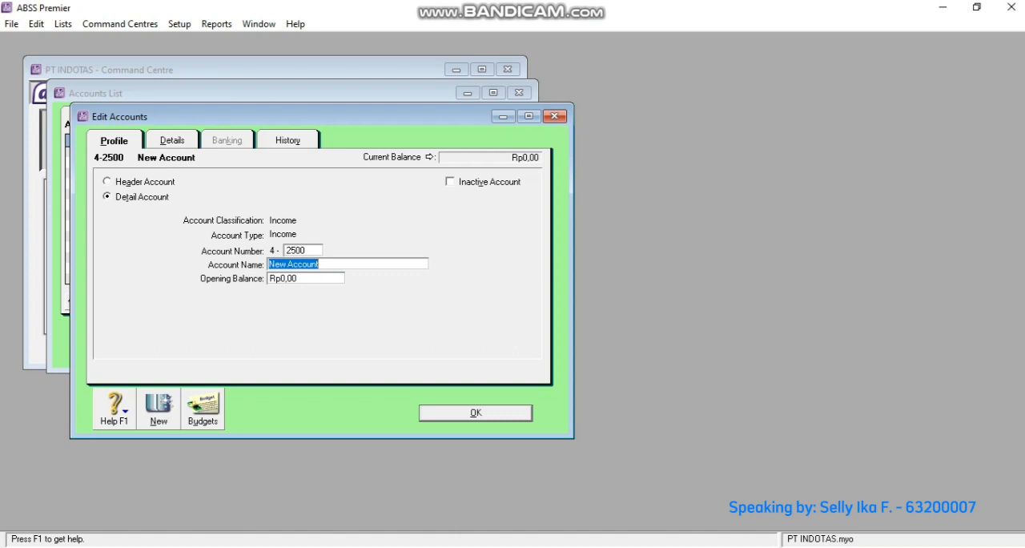
text(Ser)
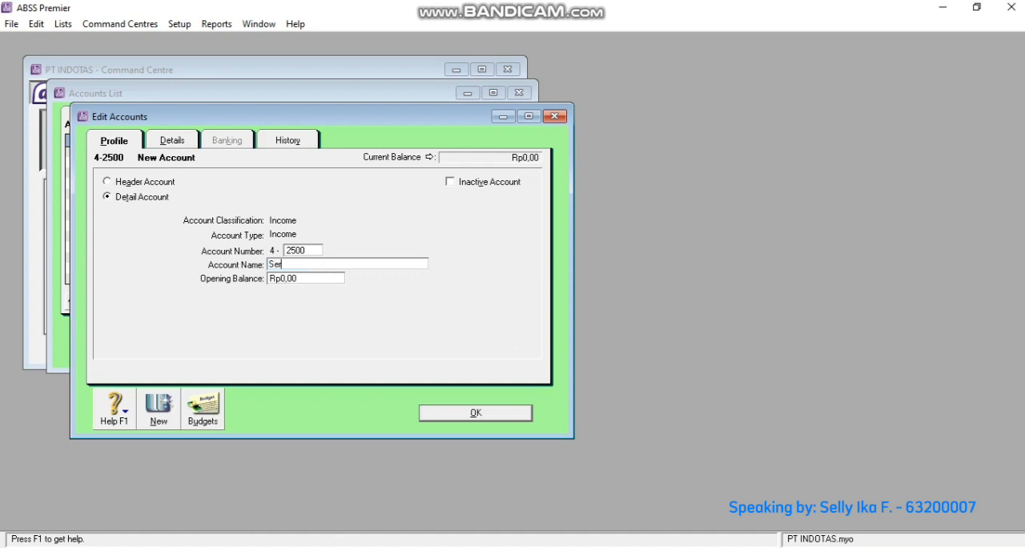
text(vice/Repair Equipment)
- Start a new Other Income account with number 8-2000 and make it a header account
key(alt+n)
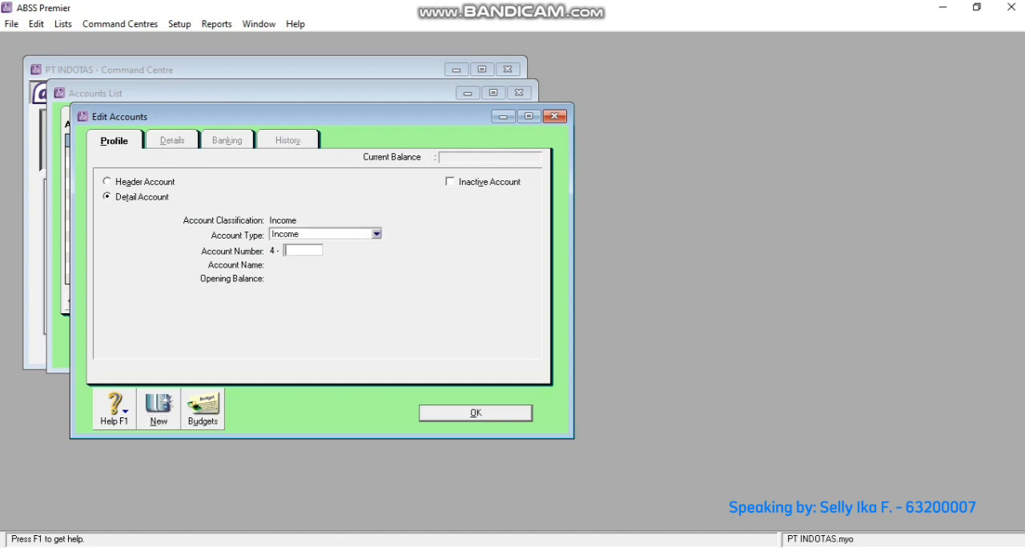
click(377, 234)
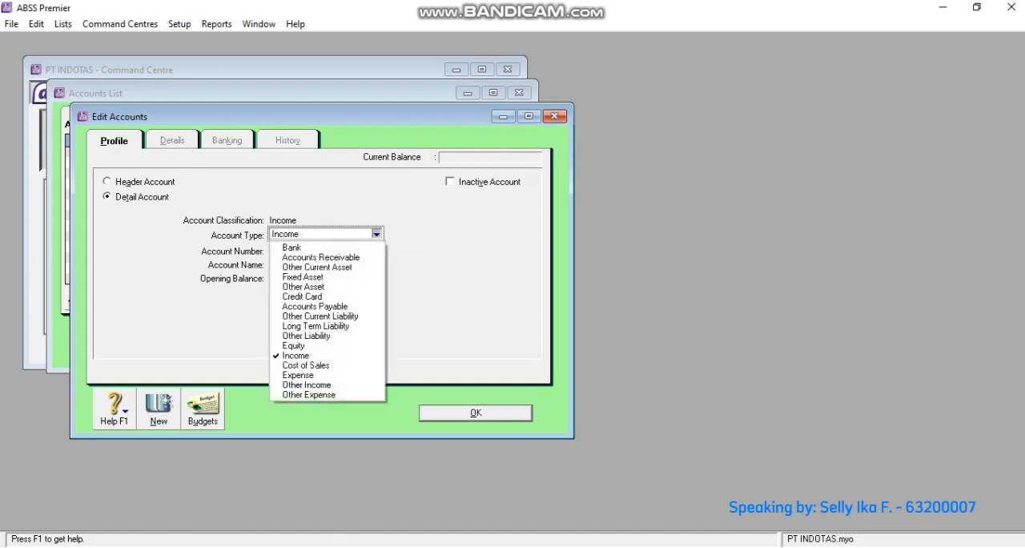
click(307, 385)
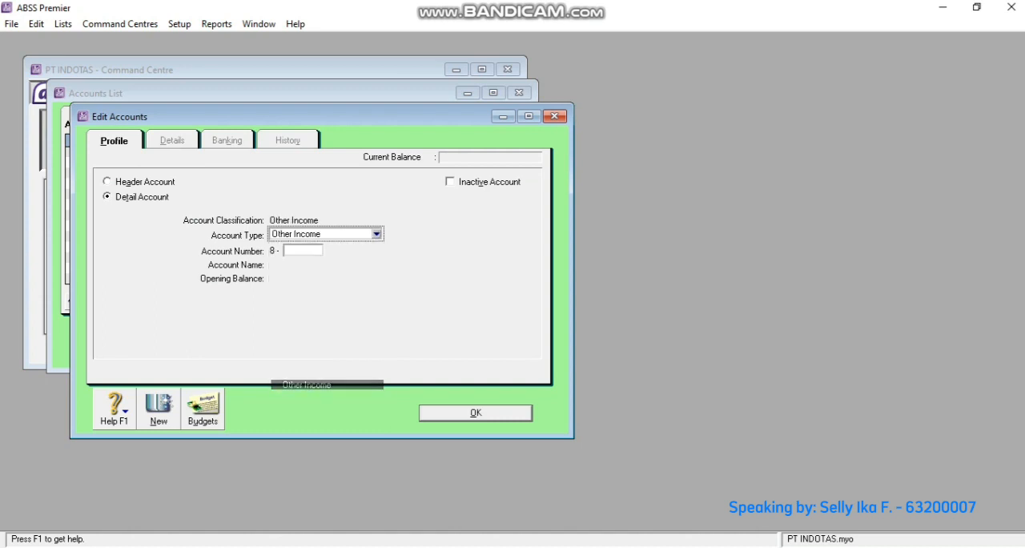
click(303, 251)
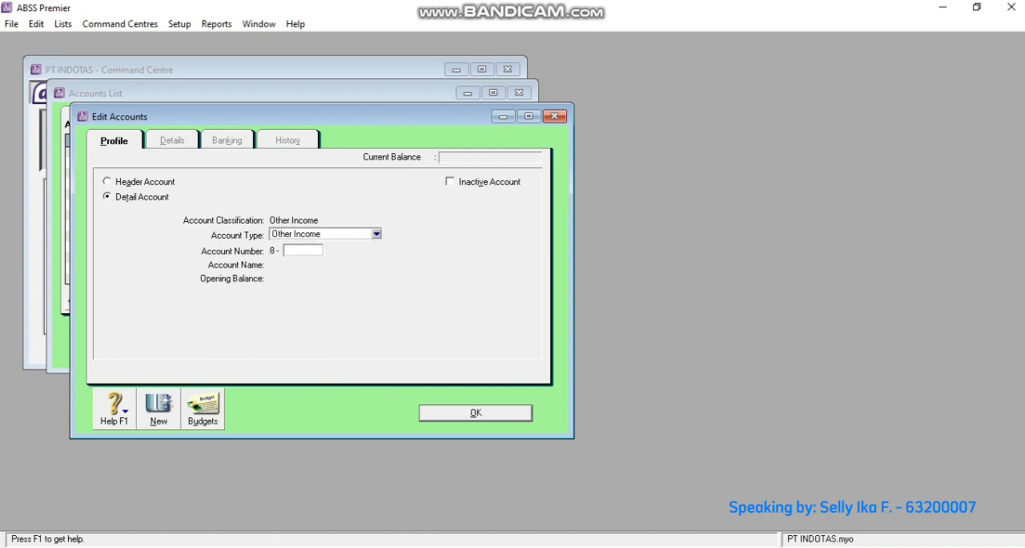
text(2000)
click(108, 182)
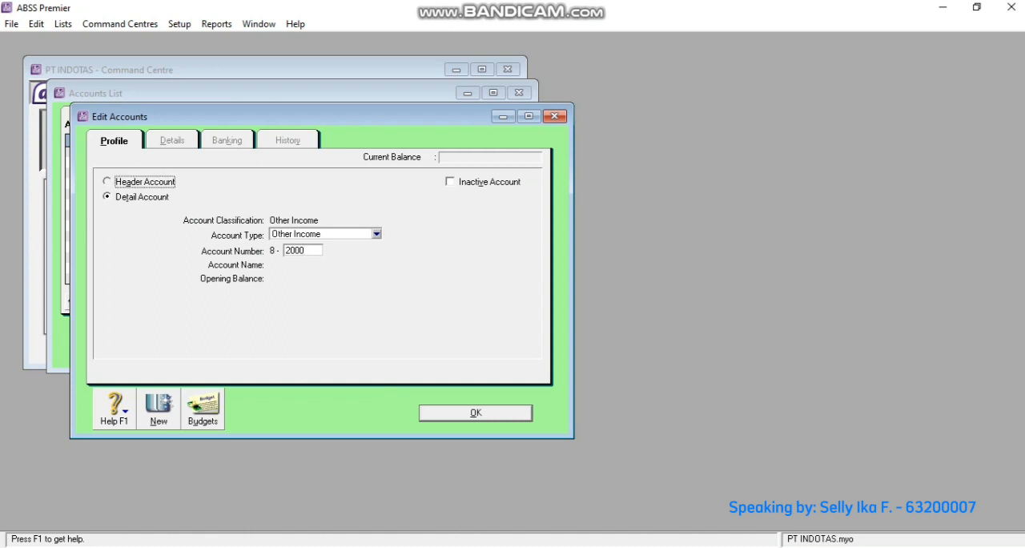
click(305, 251)
key(Tab)
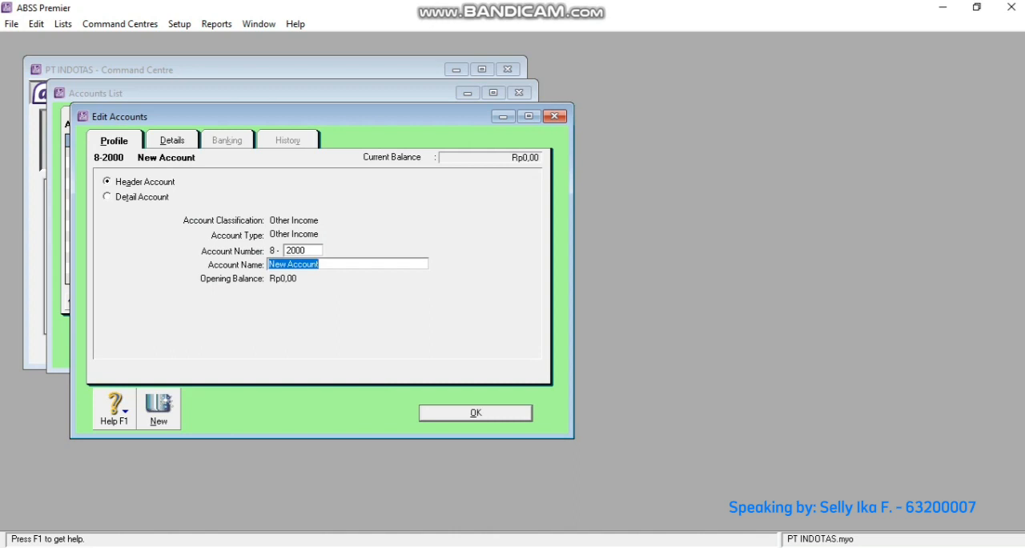
- Name the 8-2000 header account Fores Gain (Loss)
text(Fores)
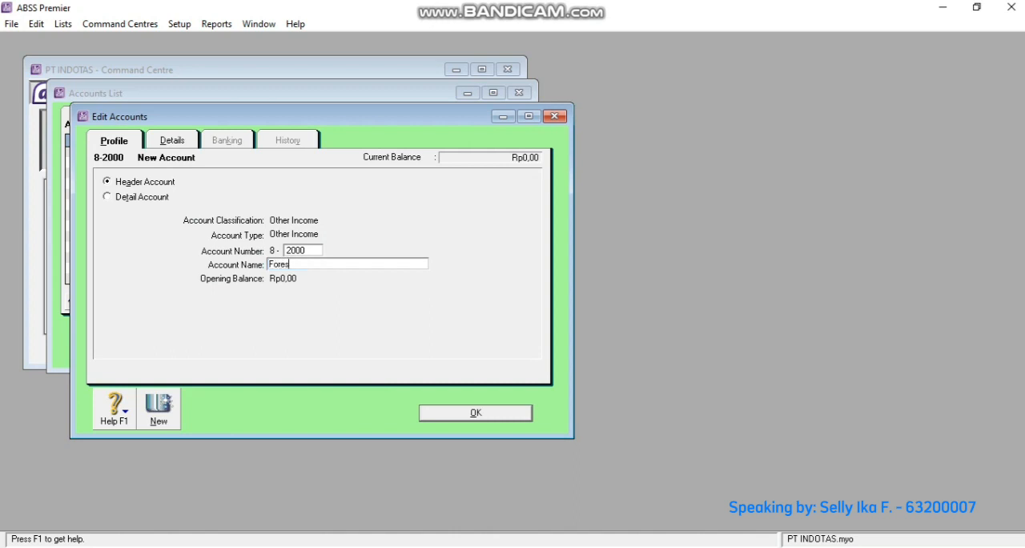
text( Gain (lo)
key(BackSpace)
key(BackSpace)
text(Loss))
- Create a new Other Income detail account with number 8-2100 and the name Realised Gain (Loss) Forex
key(alt+n)
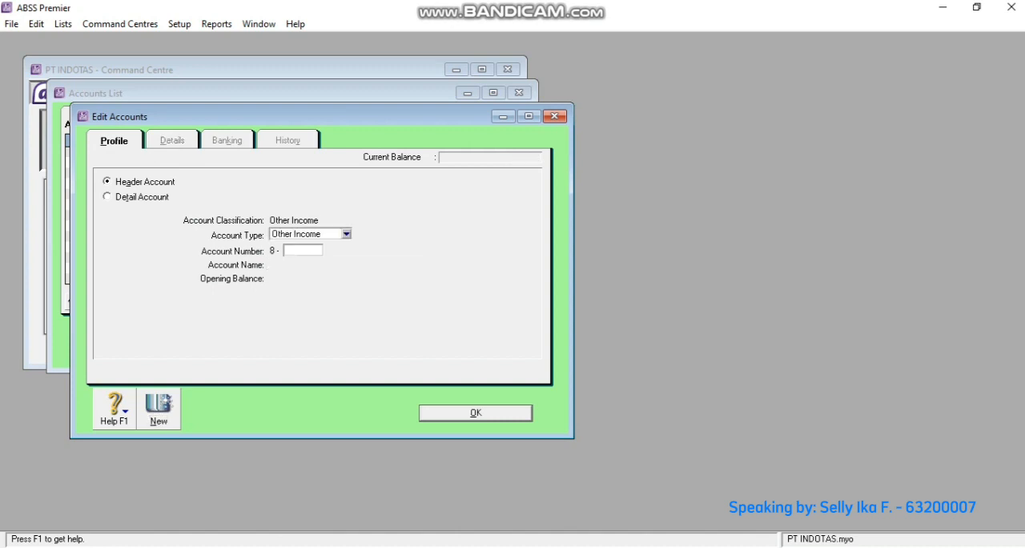
click(142, 197)
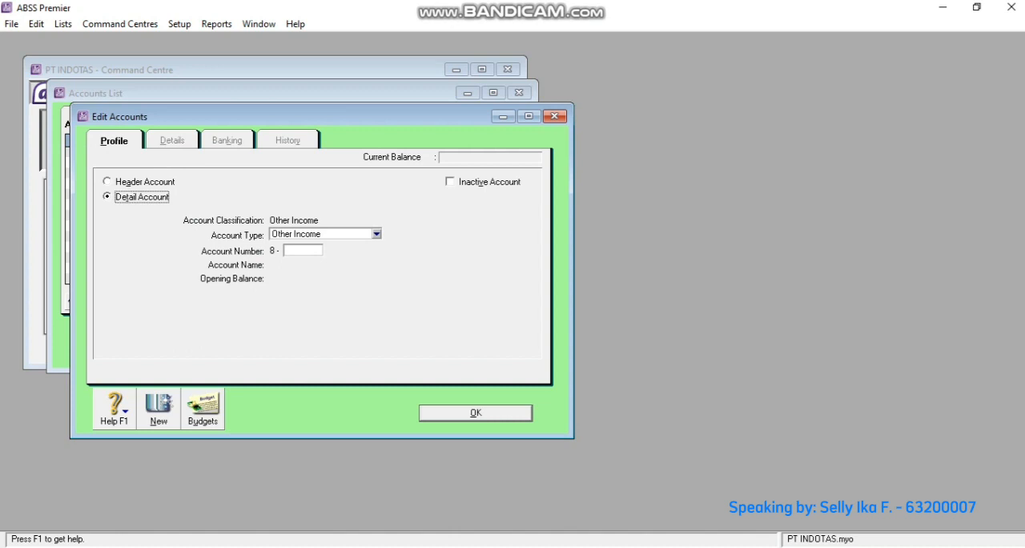
click(303, 251)
text(2100)
key(Tab)
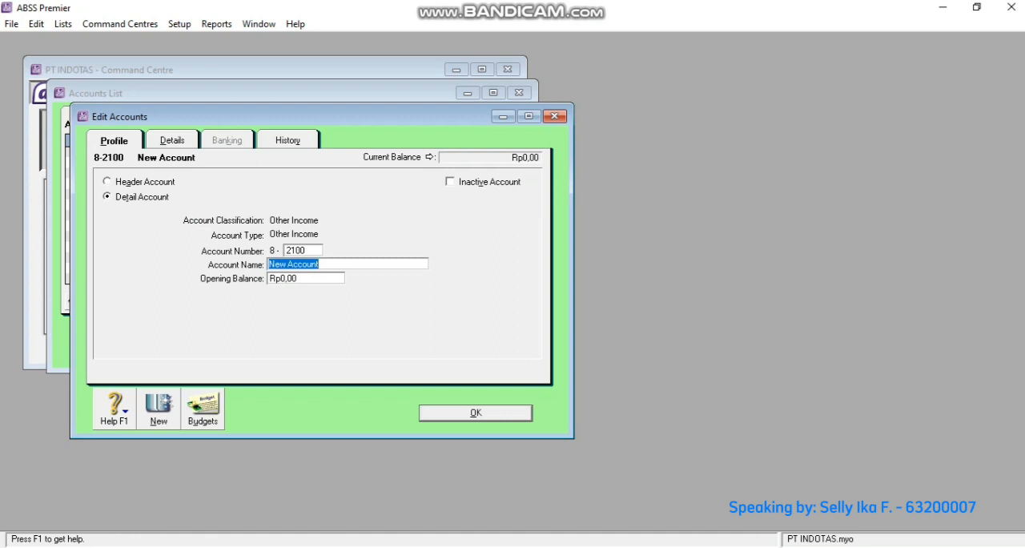
text(Realised)
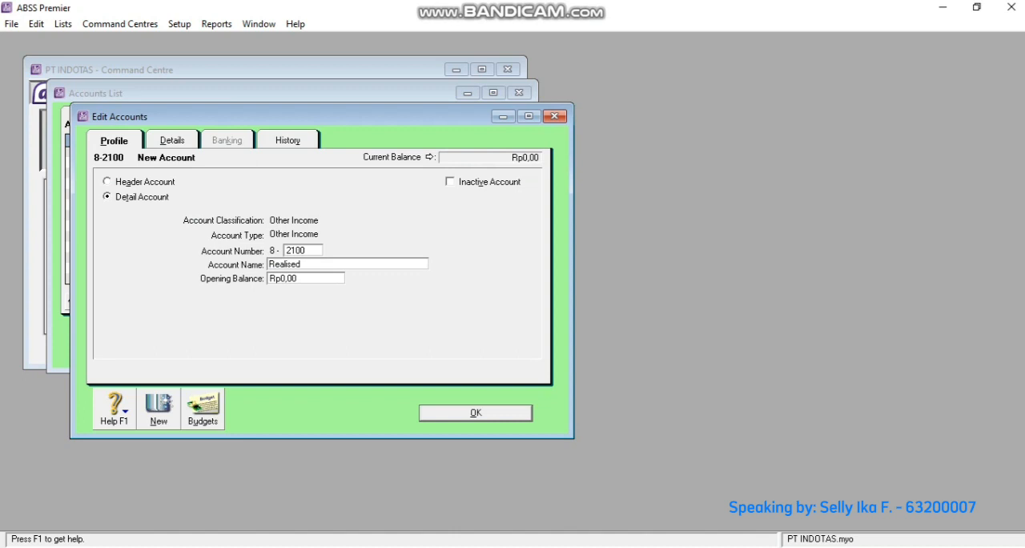
text( Gain (Loss) Forex)
- Create a new Other Income detail account with number 8-2200 and the name Unrealised Gain (Loss) Forex
key(alt+n)
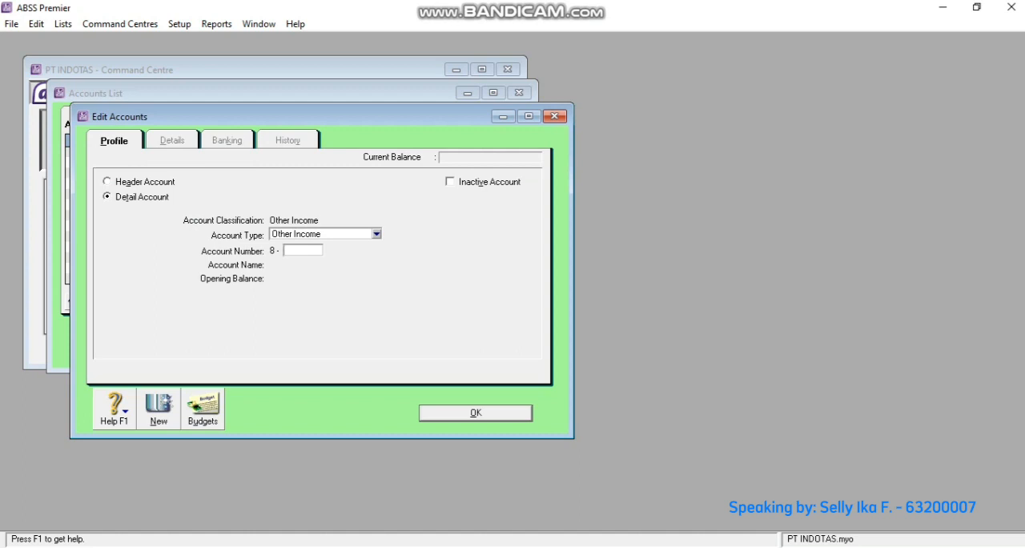
text(2200)
key(Tab)
text(Unr)
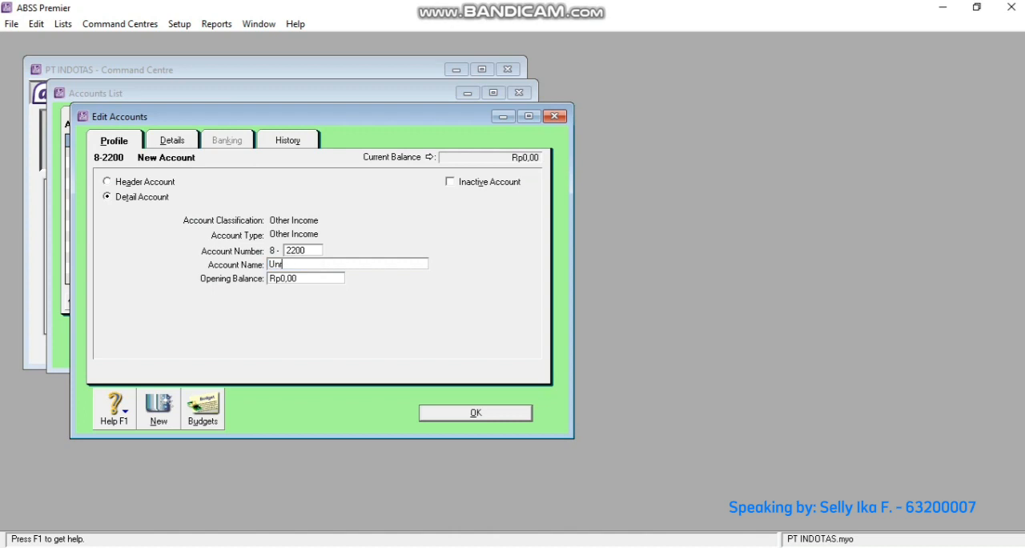
text(ealised Gain (IOS)
key(BackSpace)
key(BackSpace)
key(BackSpace)
text(Loss) Forex)
- Start a new detail account of type Other Asset with account number 1-2330
click(158, 409)
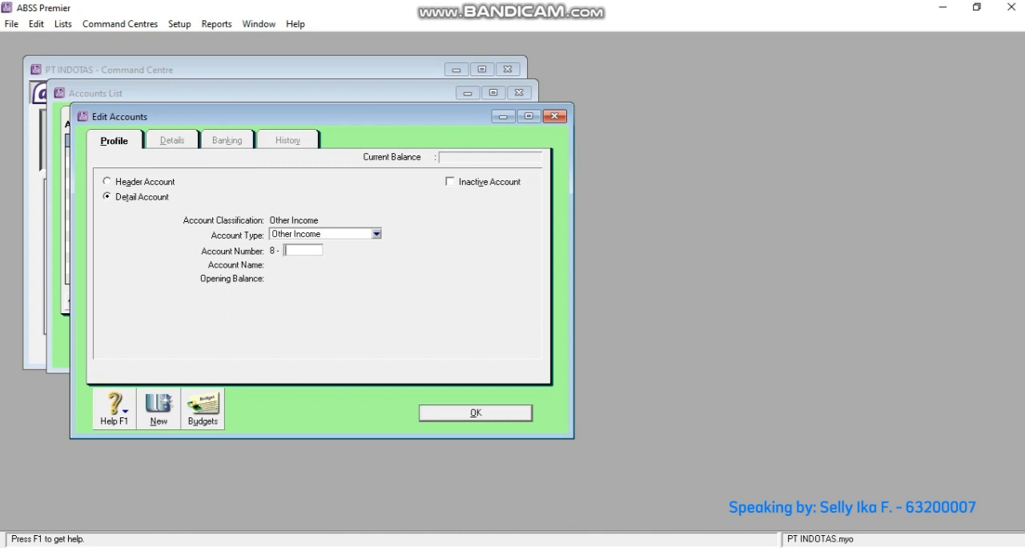
click(377, 233)
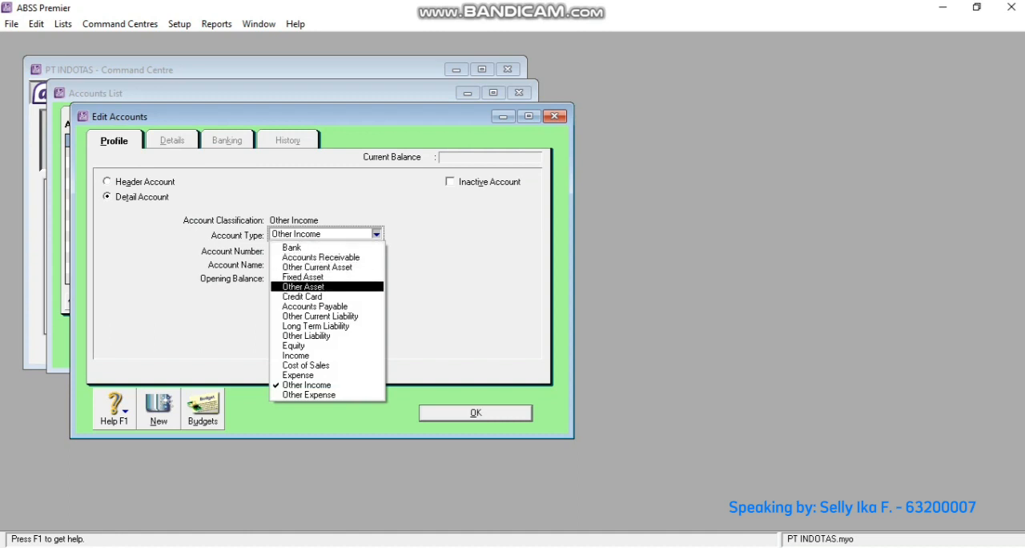
click(308, 287)
click(303, 251)
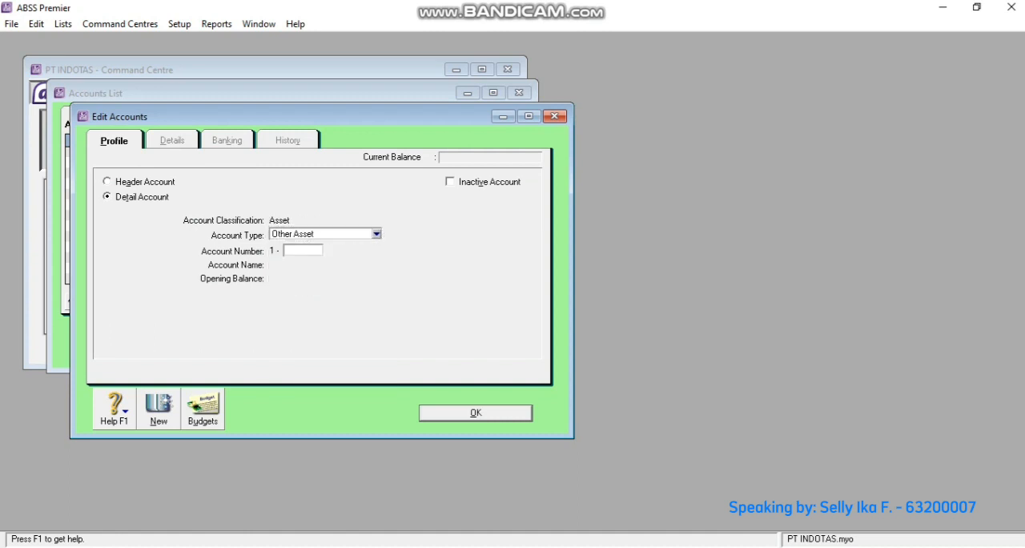
text(2330)
key(Tab)
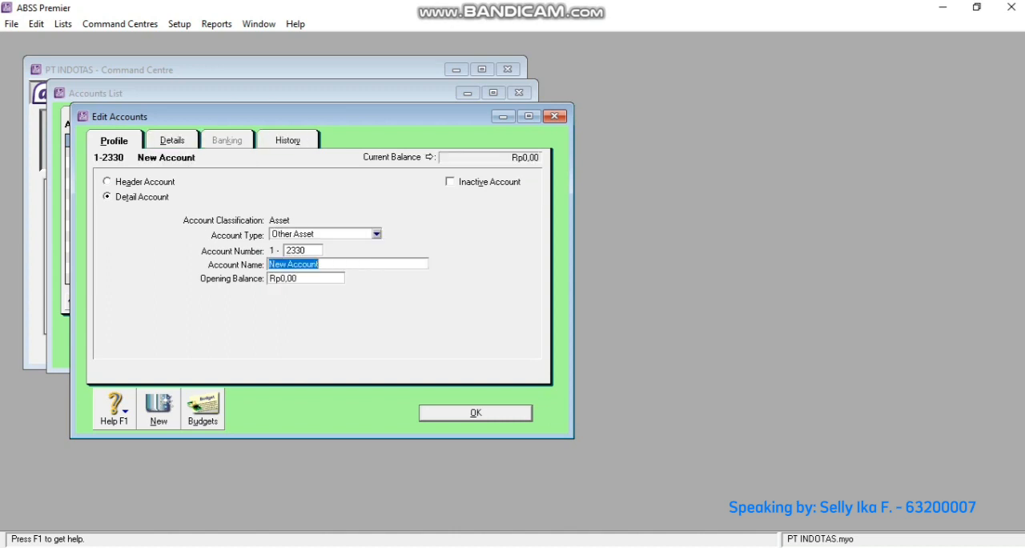
- Name the 1-2330 account Chartes&Keth and save it
text(Charle)
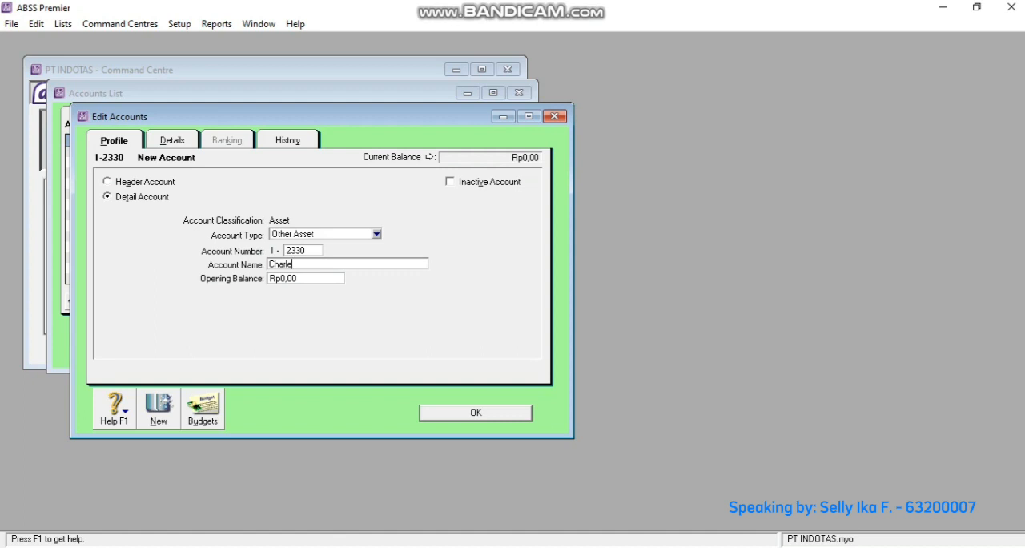
key(BackSpace)
key(BackSpace)
text(tes&Keth)
key(Return)
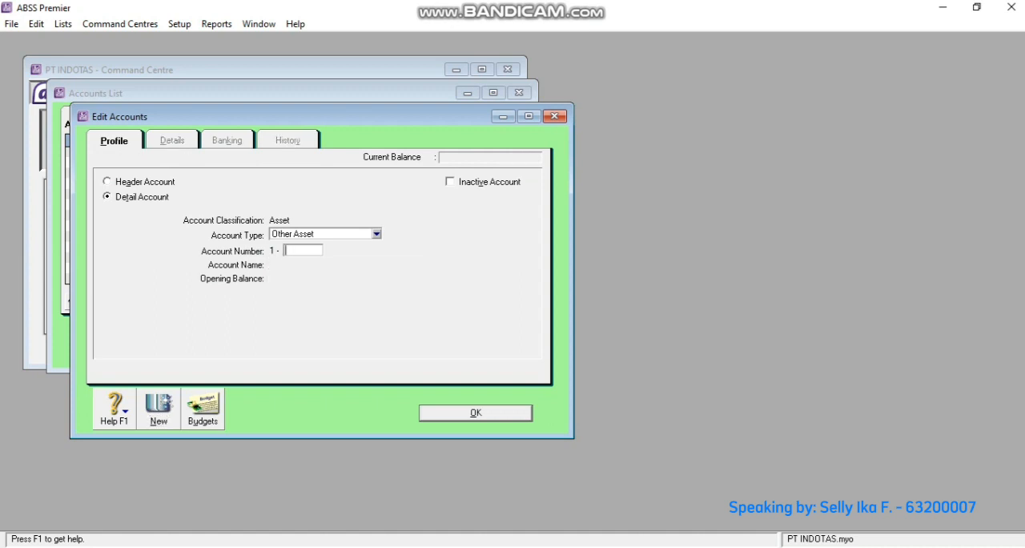
- Create an Accounts Receivable detail account with number 1-2212 and the name Office Equipment Accum
click(377, 234)
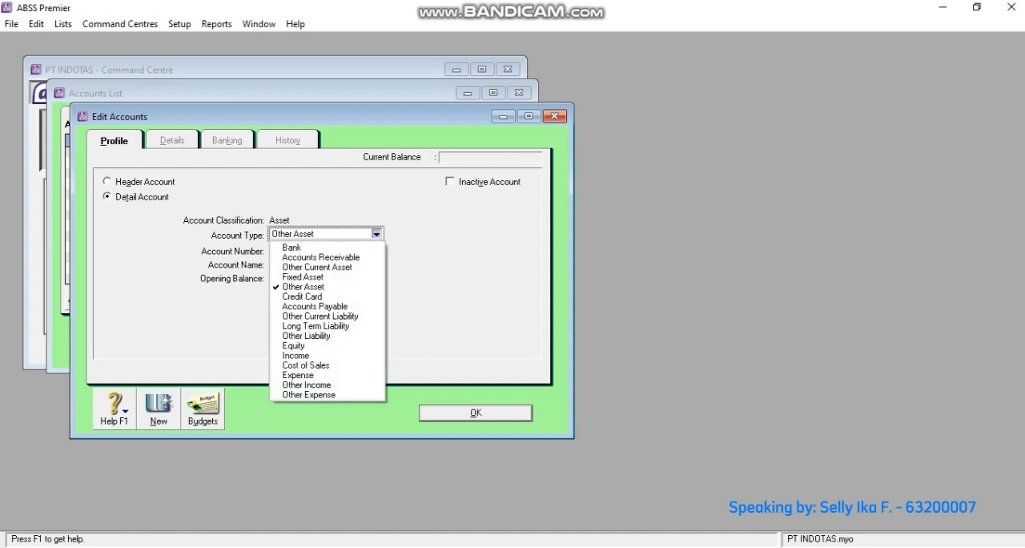
click(320, 257)
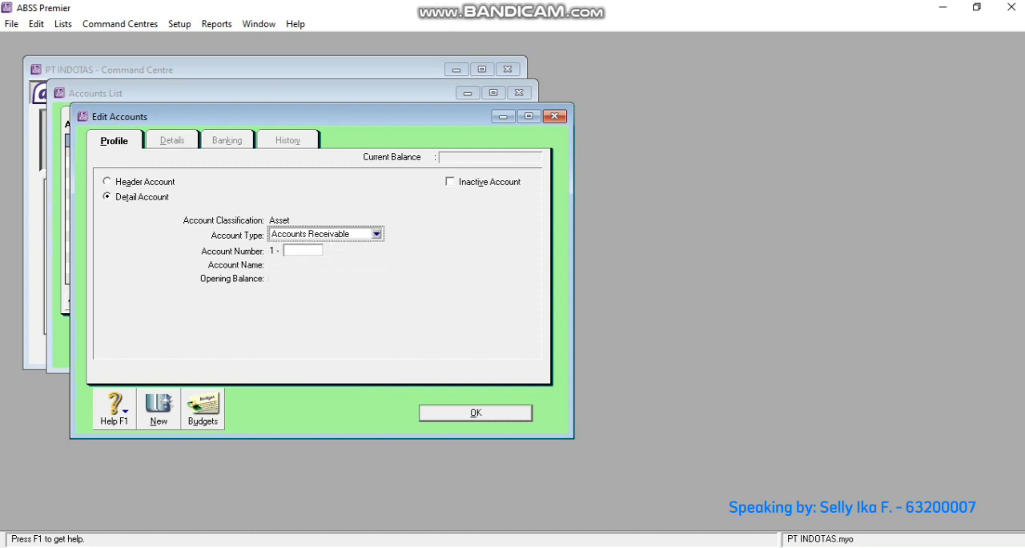
text(2212)
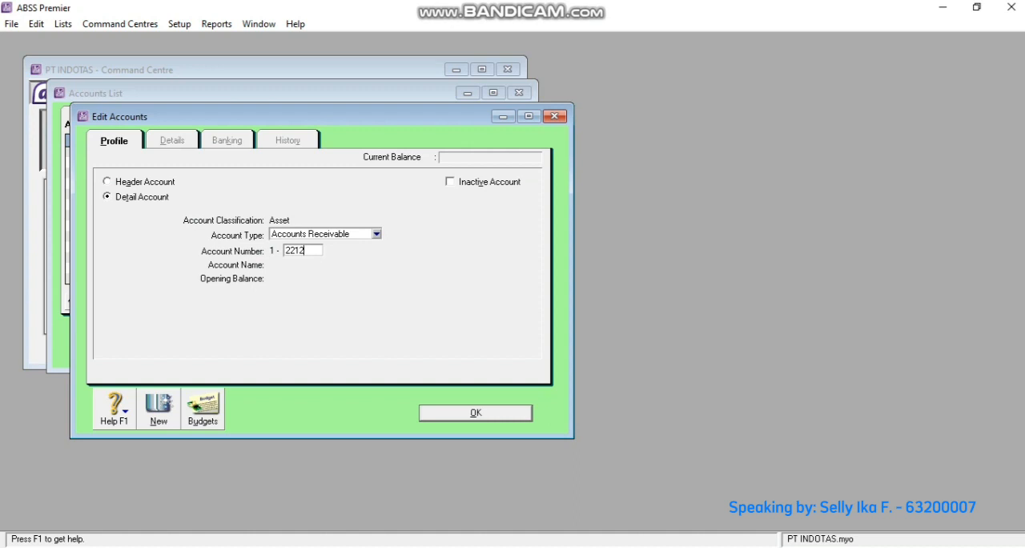
key(Tab)
text(O)
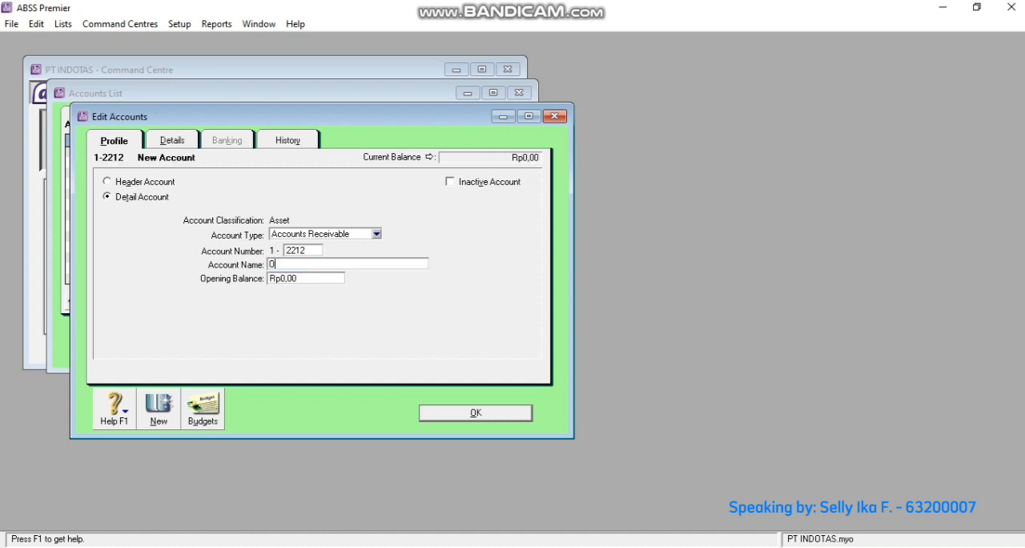
text(ffice M)
key(BackSpace)
text(Equipment Accum)
key(Return)
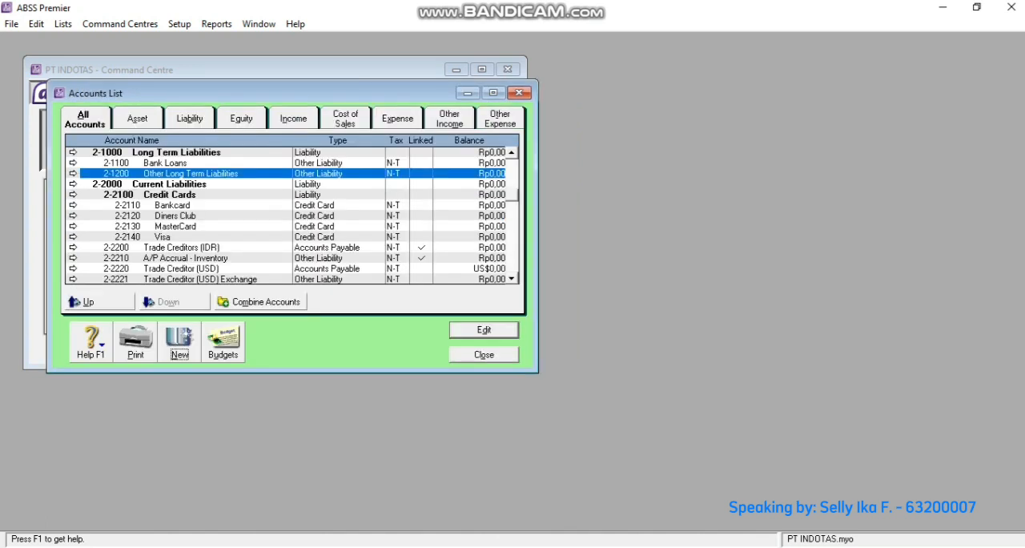
- Close the accounts list and open the receivable accounts settings of the local Rupiah currency
key(Escape)
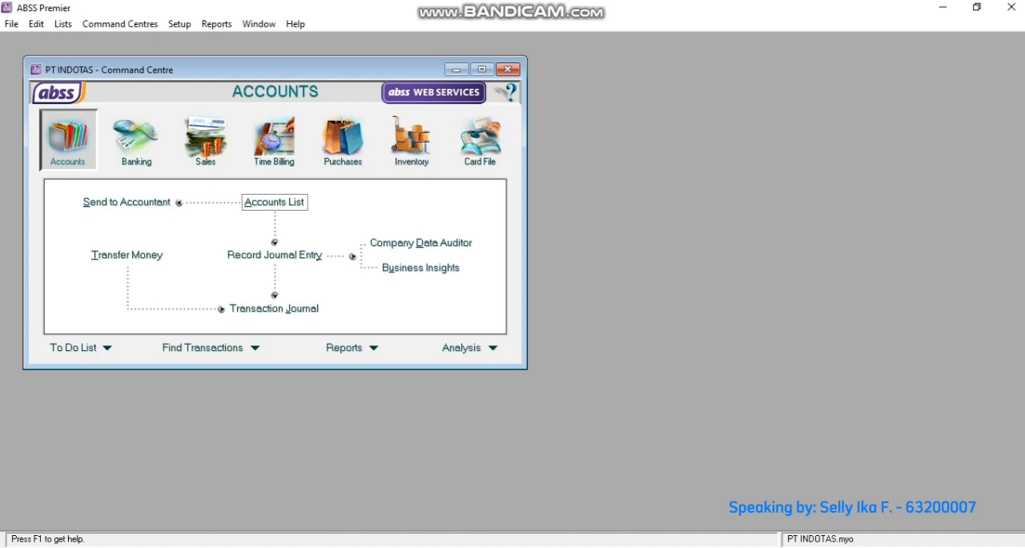
click(63, 24)
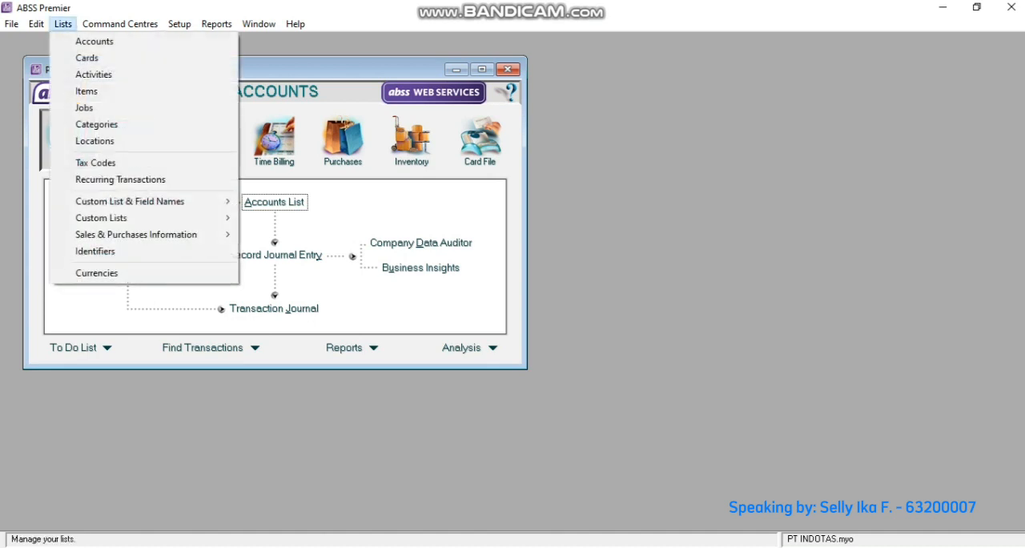
click(96, 273)
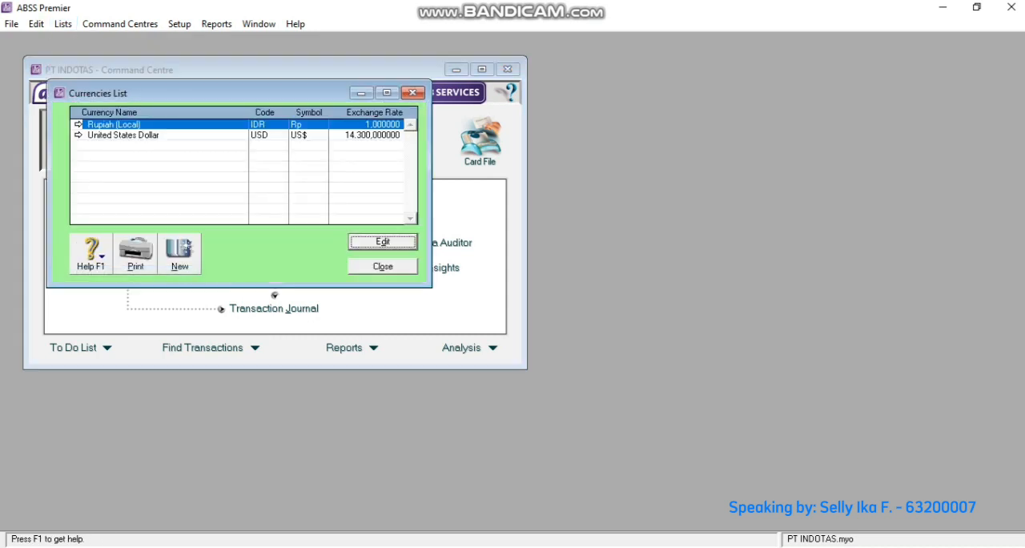
key(Return)
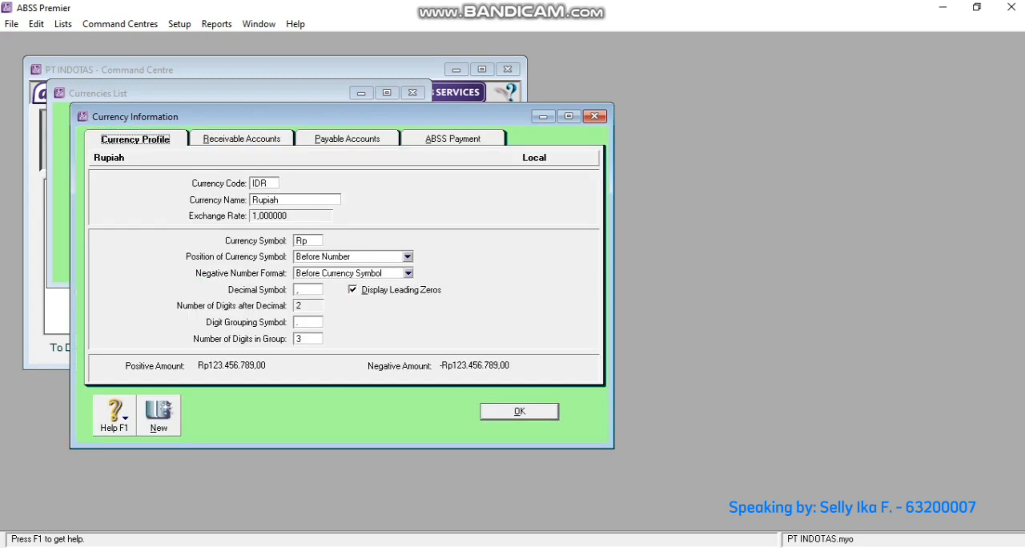
click(241, 138)
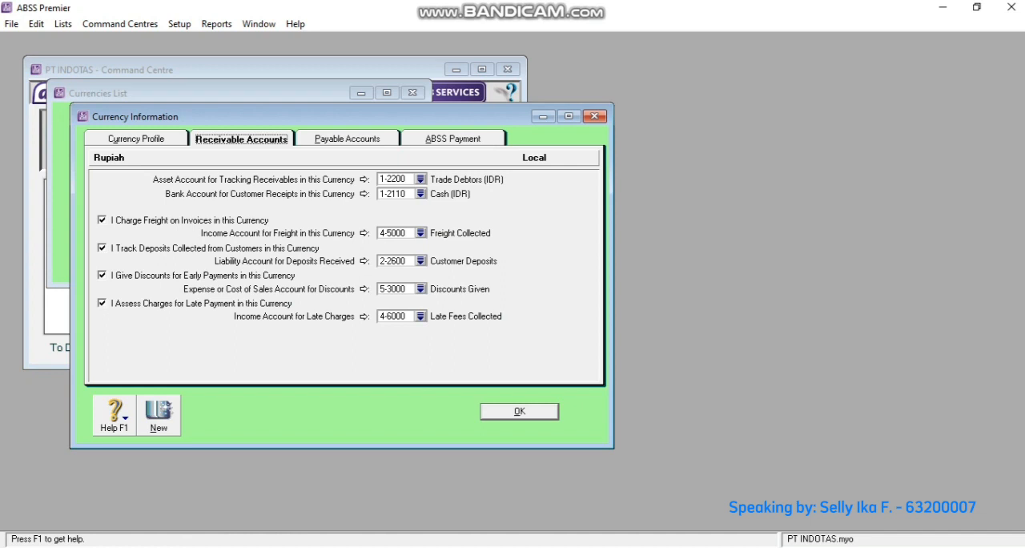
- Check the local Rupiah currency's payable accounts, close it, and open the United States Dollar's receivable accounts settings
click(347, 138)
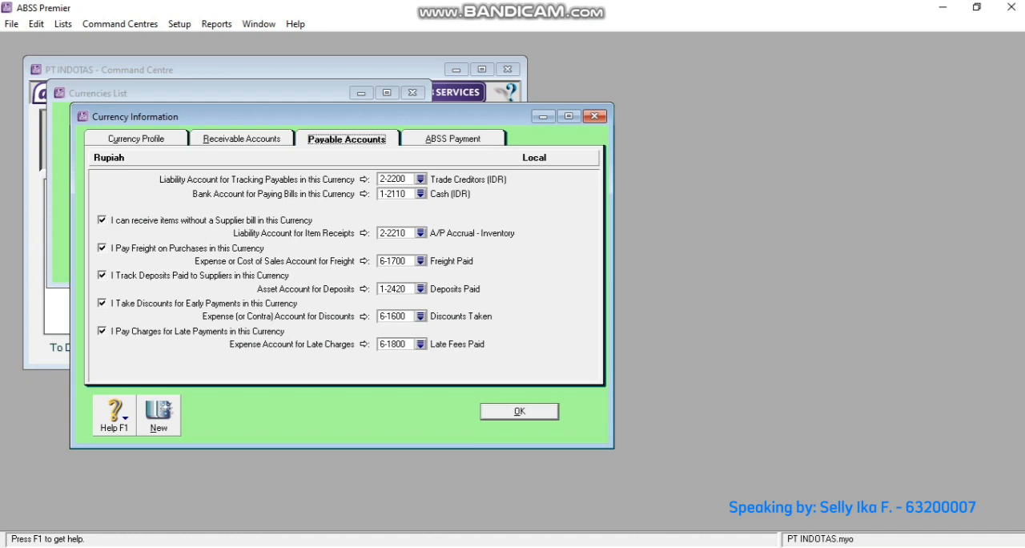
click(520, 411)
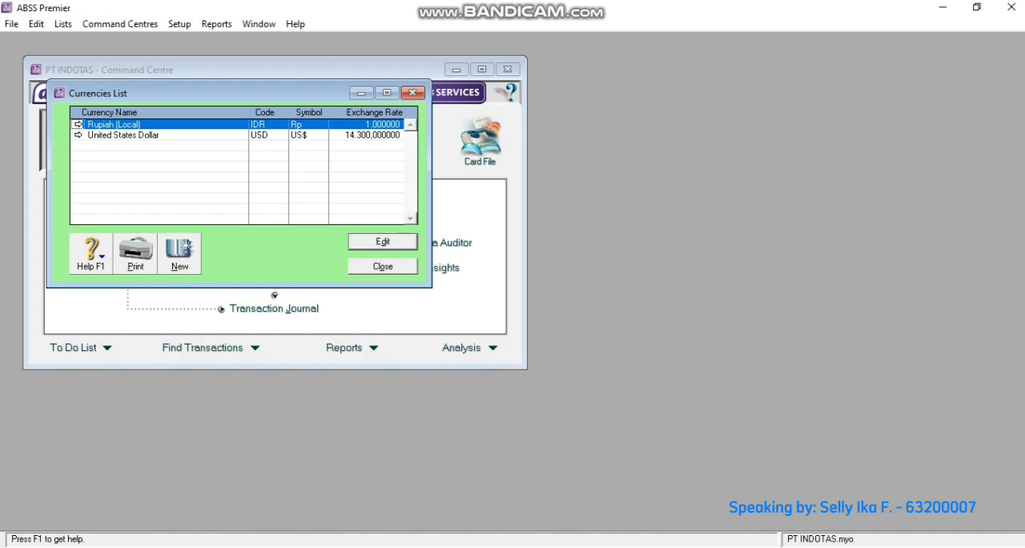
double_click(123, 135)
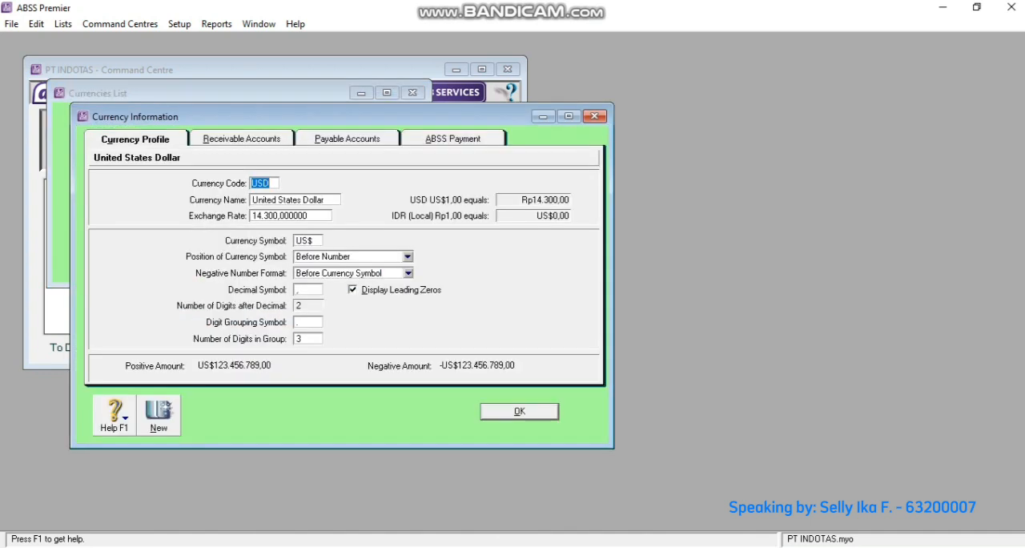
click(241, 138)
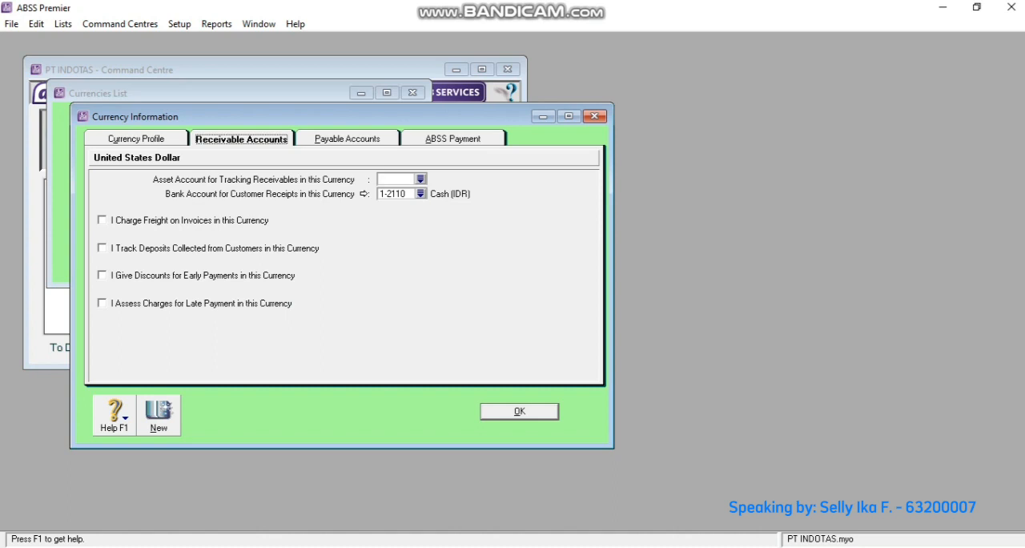
- Link the US Dollar receivables to 1-2210 Trade Debtors (USD) and customer receipts to 1-2120 Cash (USD)
click(420, 178)
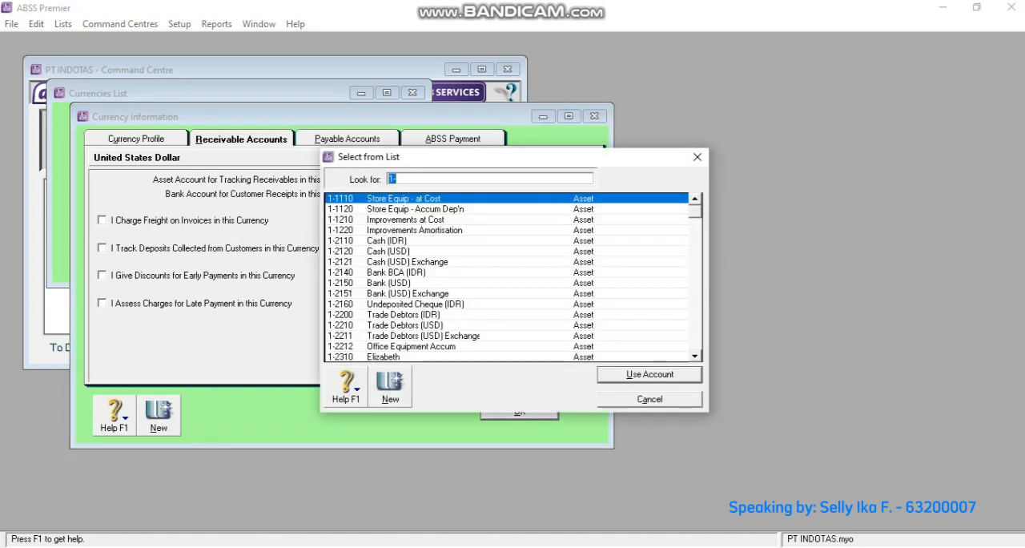
click(415, 178)
text(2210)
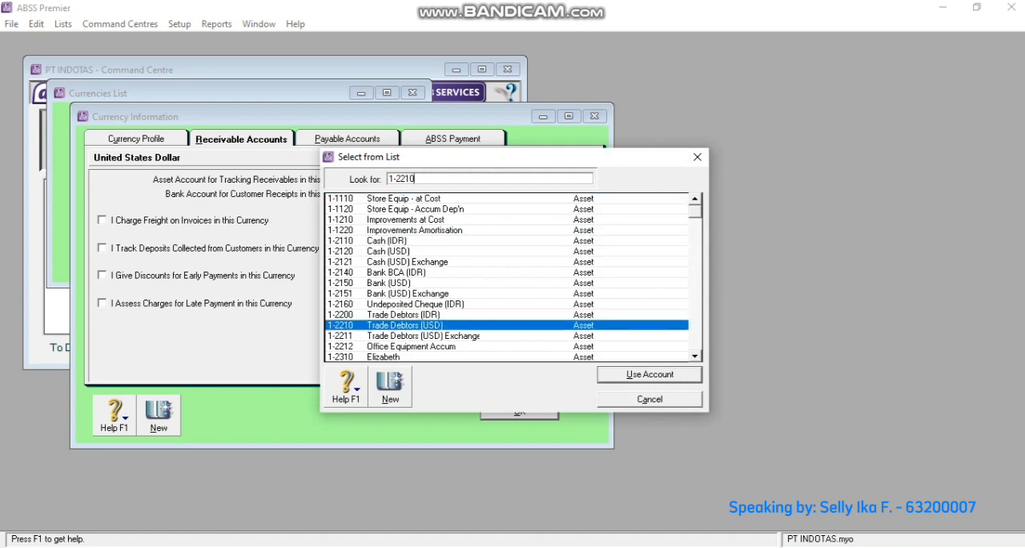
key(Return)
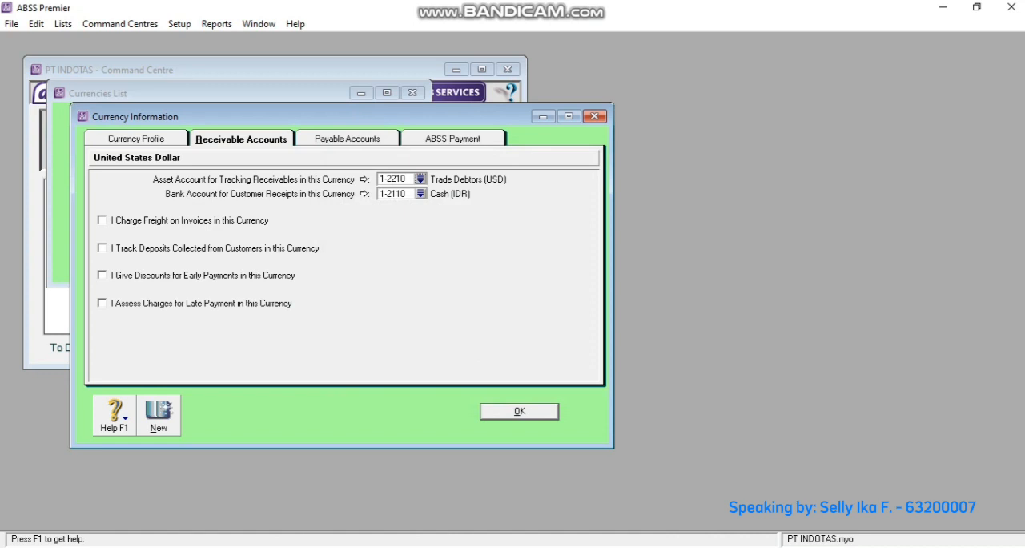
click(419, 193)
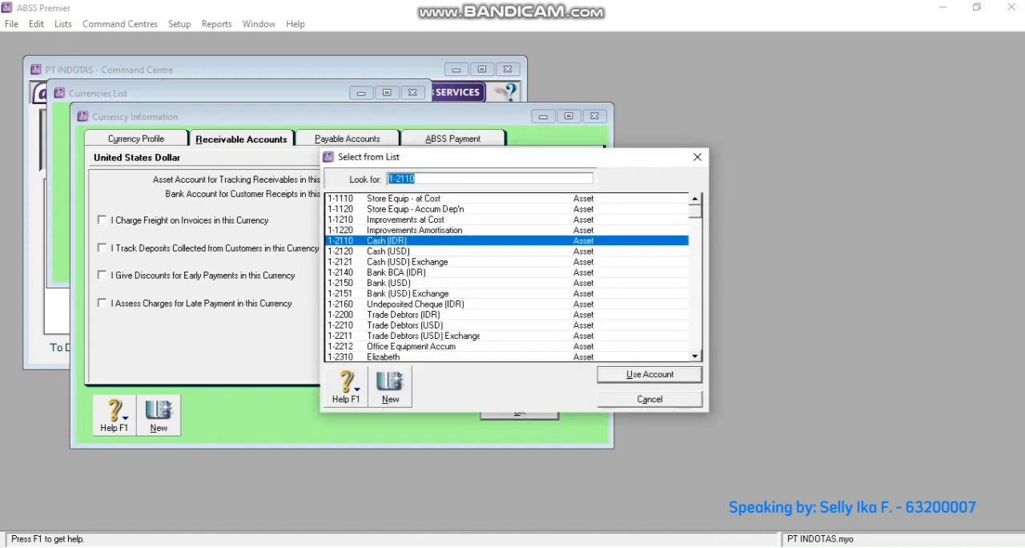
key(Down)
key(Return)
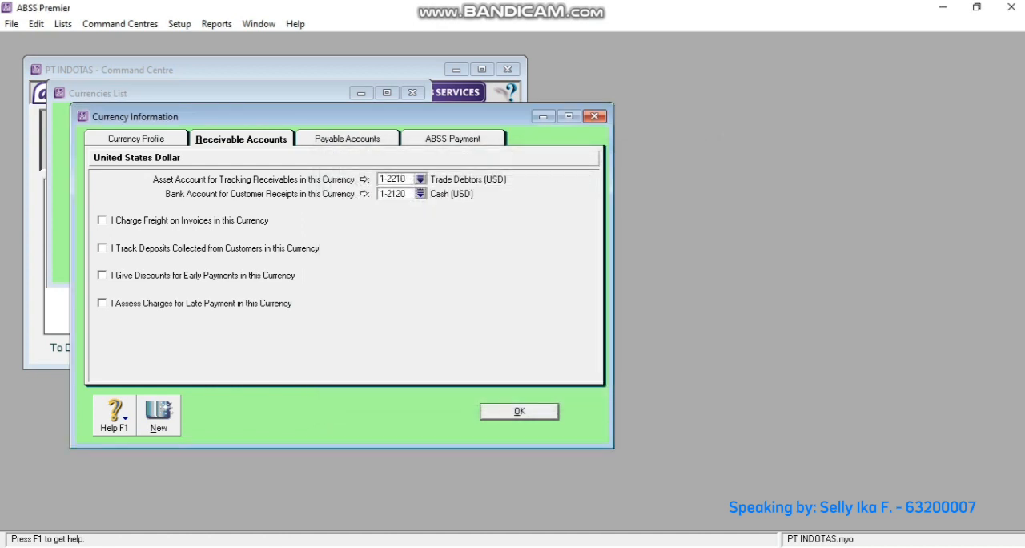
- Enable freight on invoices, customer deposits, early payment discounts and late payment charges for the US Dollar receivables
key(Tab)
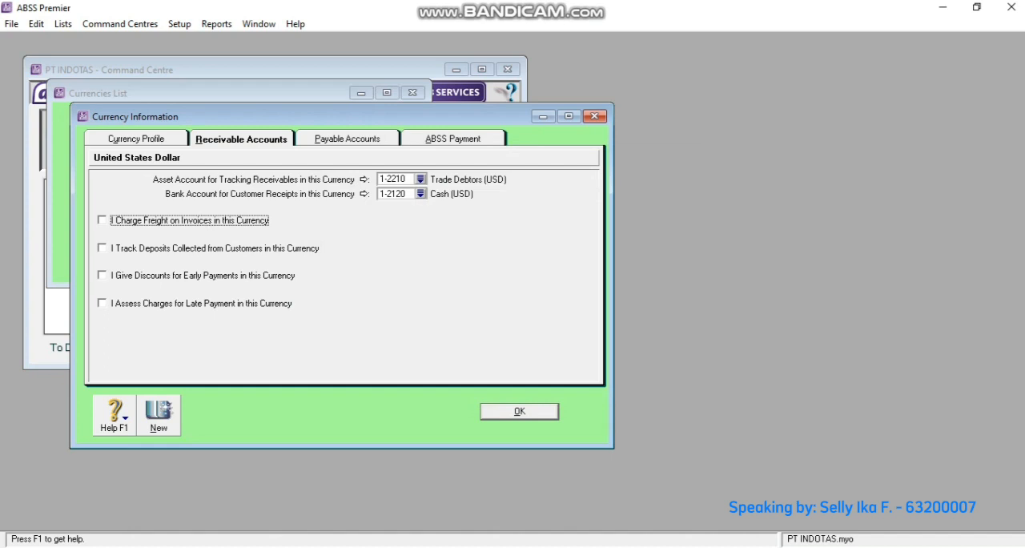
click(102, 220)
click(102, 248)
click(102, 275)
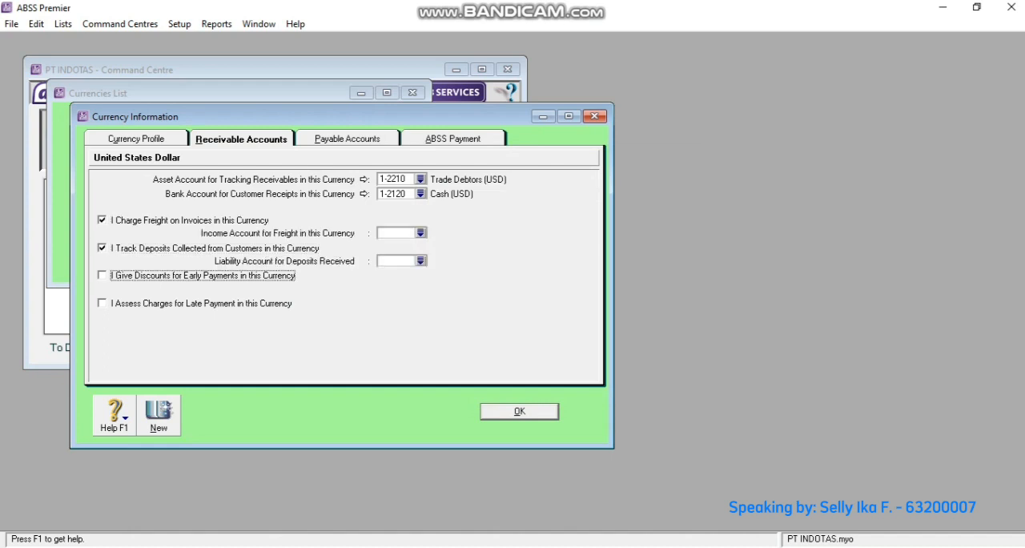
key(space)
key(Tab)
key(space)
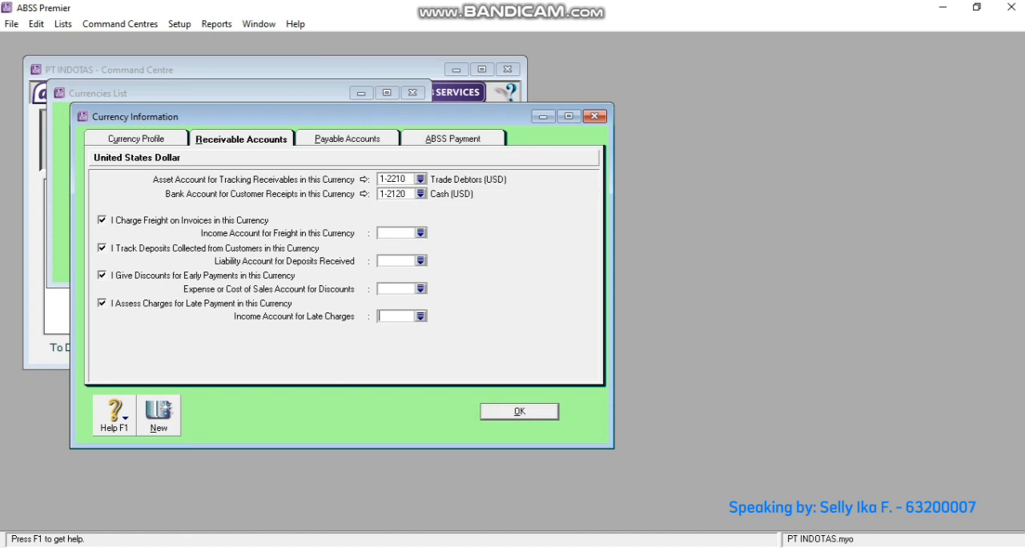
- Assign account 4-5000 Freight Collected to freight income and 2-2600 Customer Deposits to deposits received
click(421, 233)
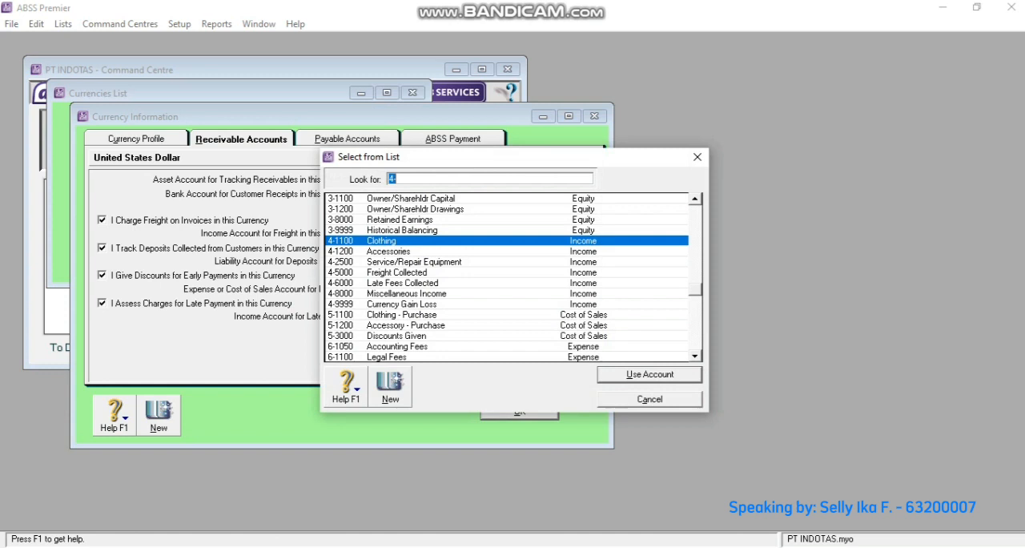
click(398, 178)
text(5000)
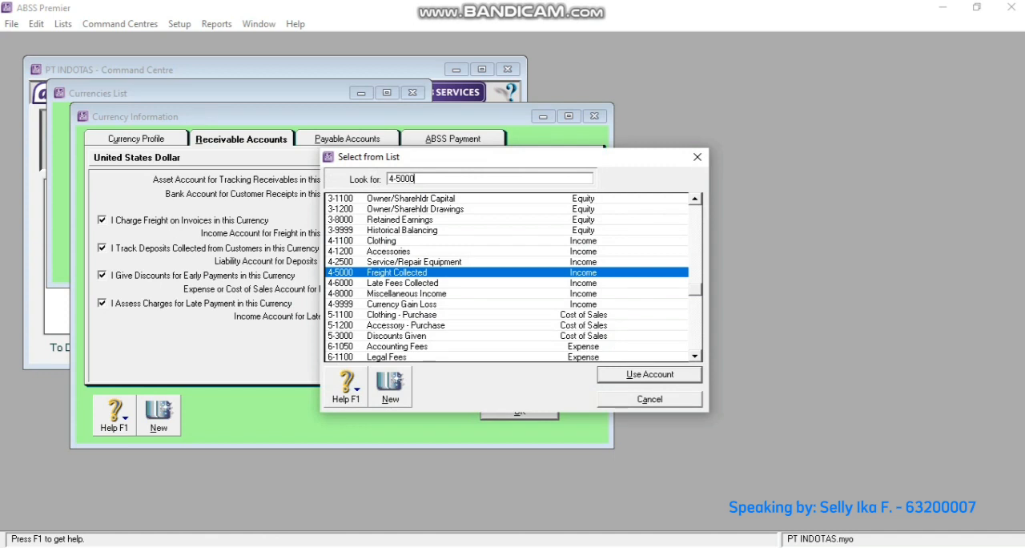
key(Return)
click(420, 261)
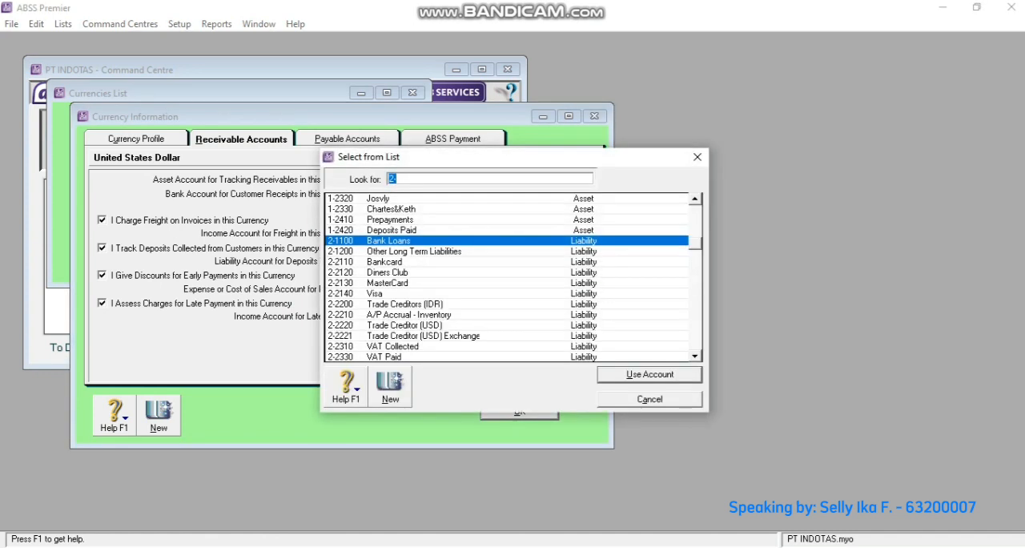
click(397, 179)
text(2600)
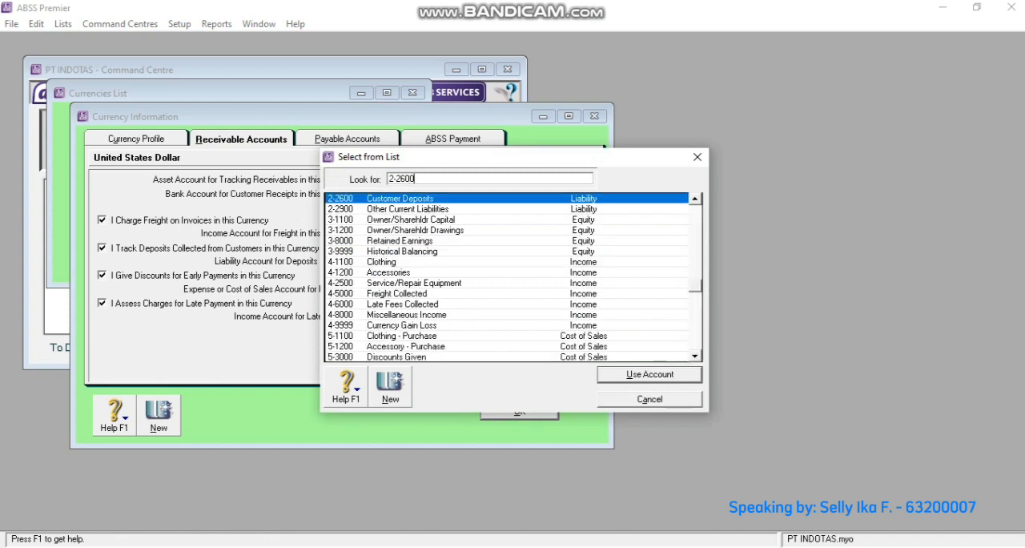
key(Return)
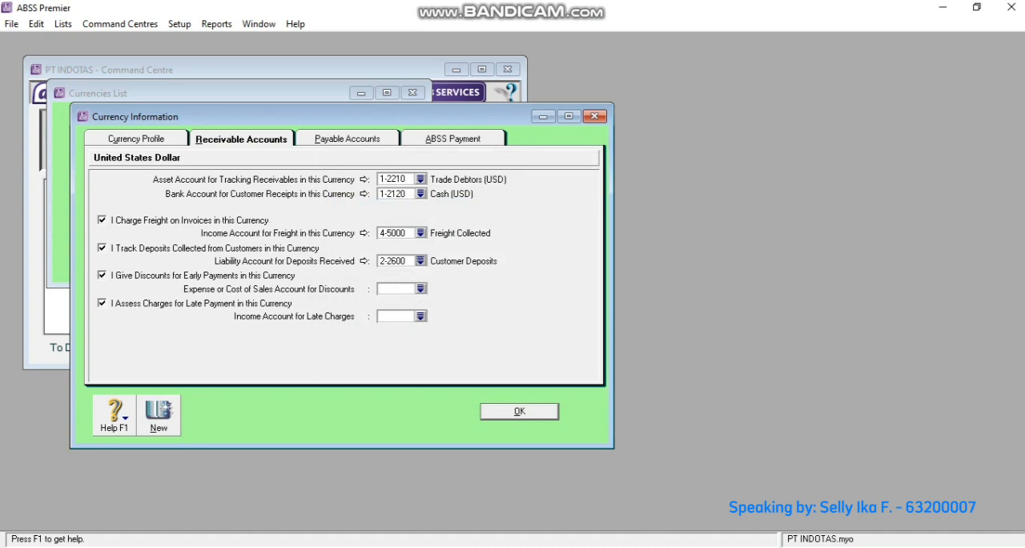
- Assign account 5-3000 Discounts Given as the account for early payment discounts
text(6)
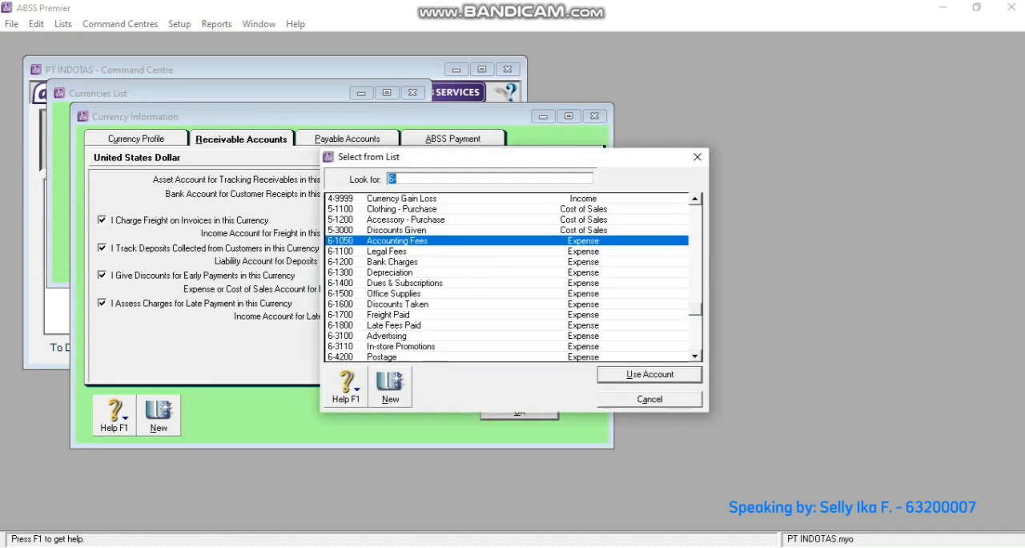
click(398, 179)
key(BackSpace)
key(BackSpace)
text(5-300)
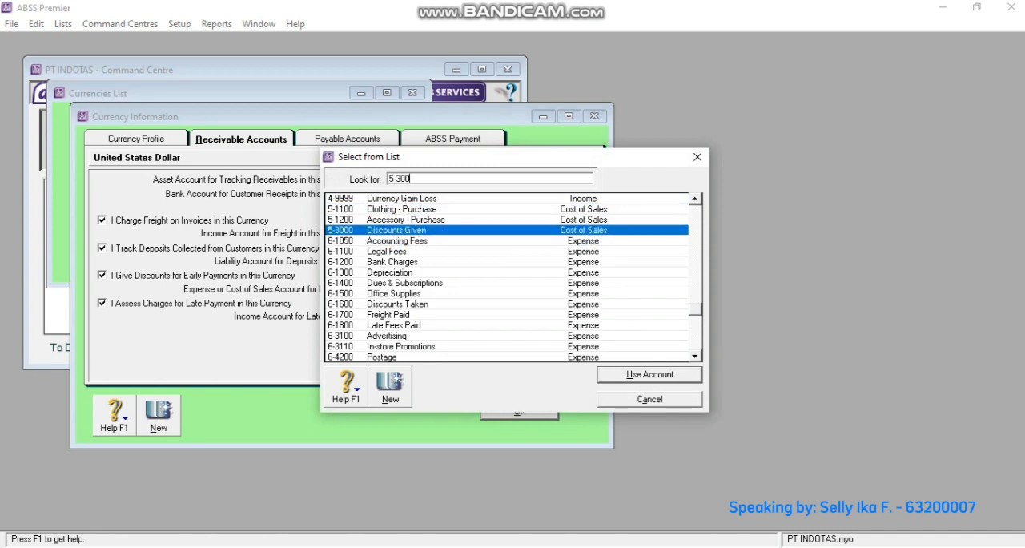
key(Return)
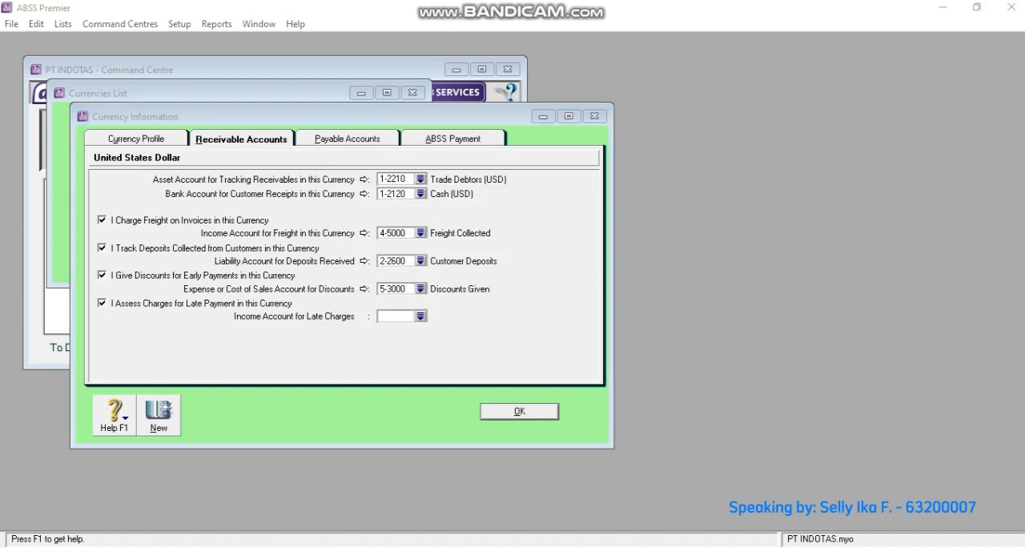
- Assign account 4-6000 Late Fees Collected to late charges, save the US Dollar settings and close the currencies list
text(4-)
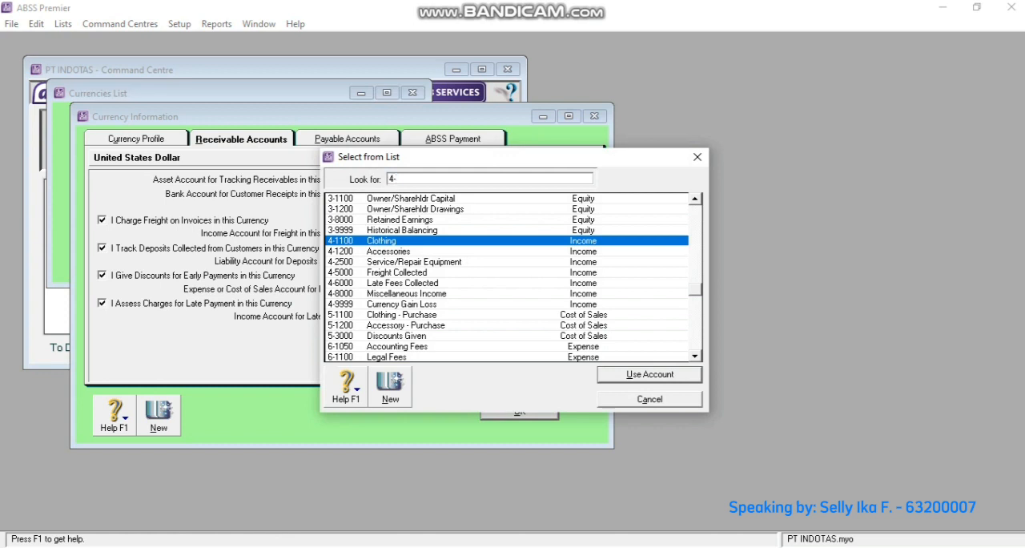
text(600)
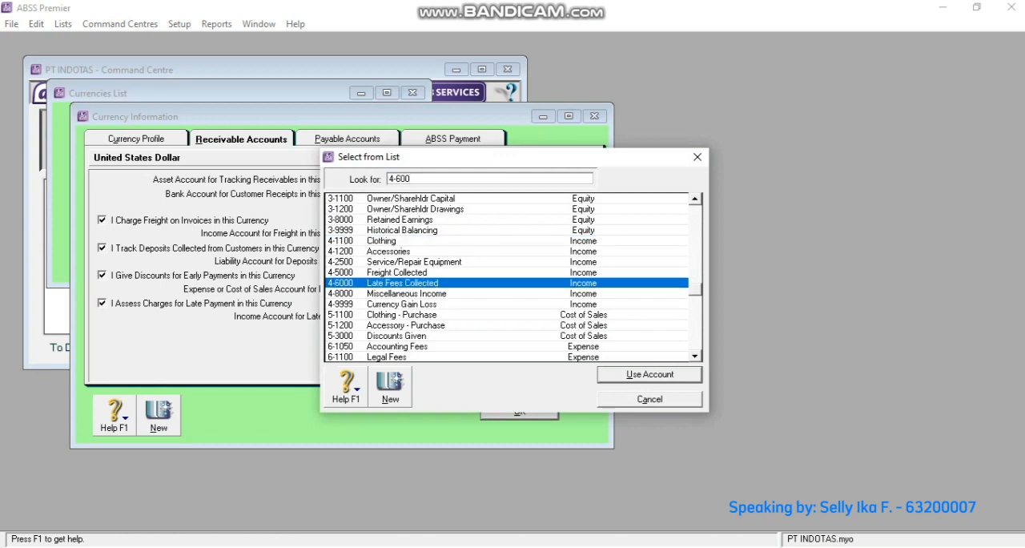
key(Return)
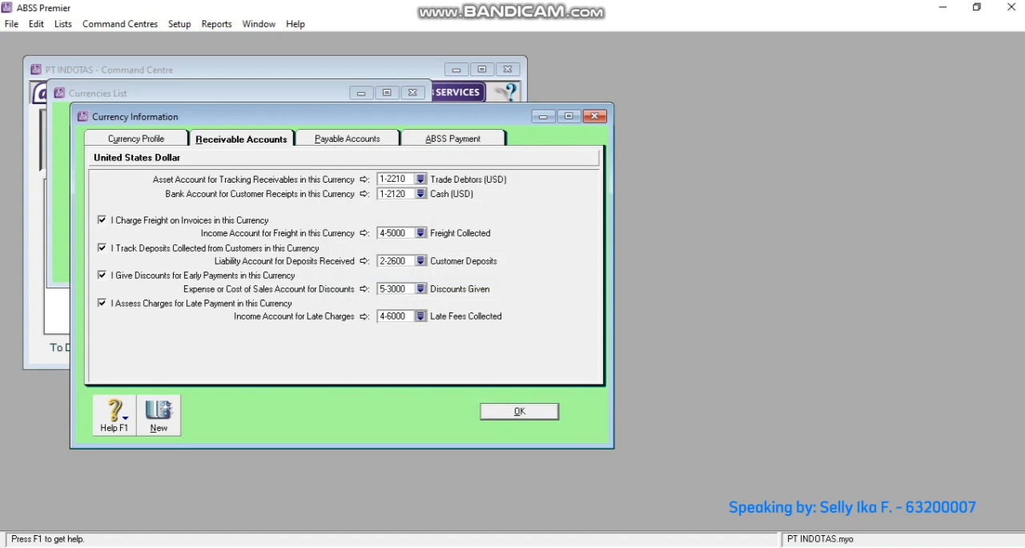
click(519, 411)
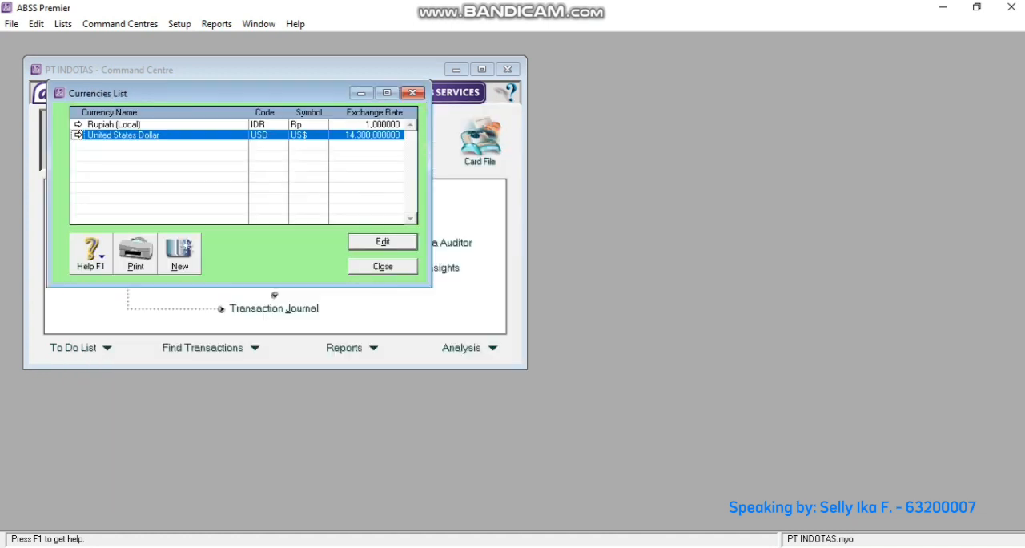
key(Escape)
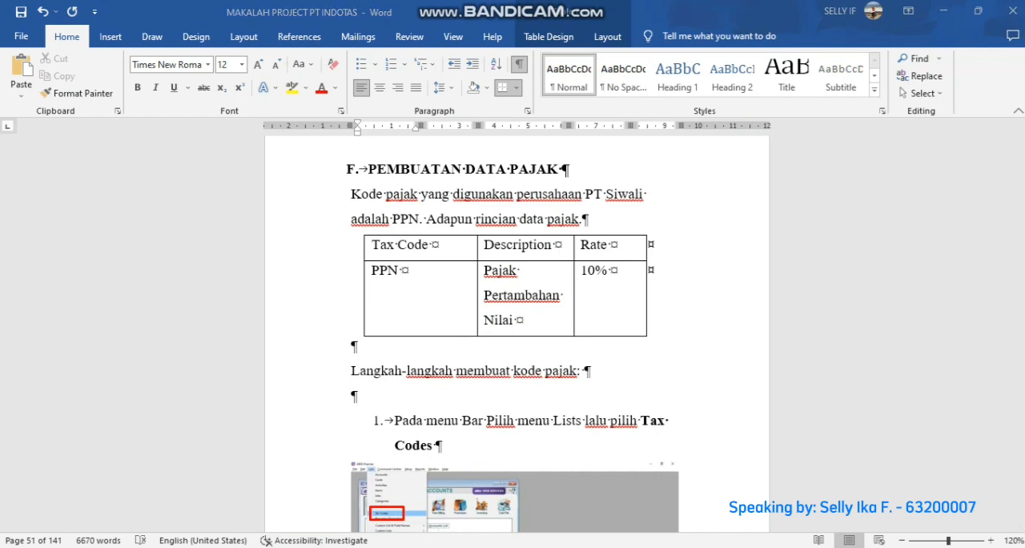
- Switch from the Word document back to ABSS Premier and open the list of tax codes
key(alt+Tab)
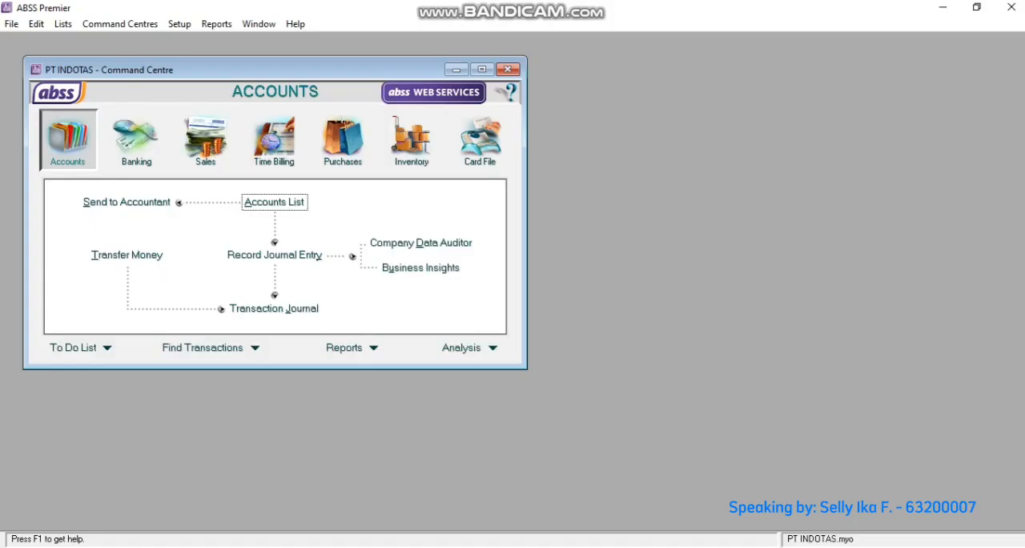
click(63, 24)
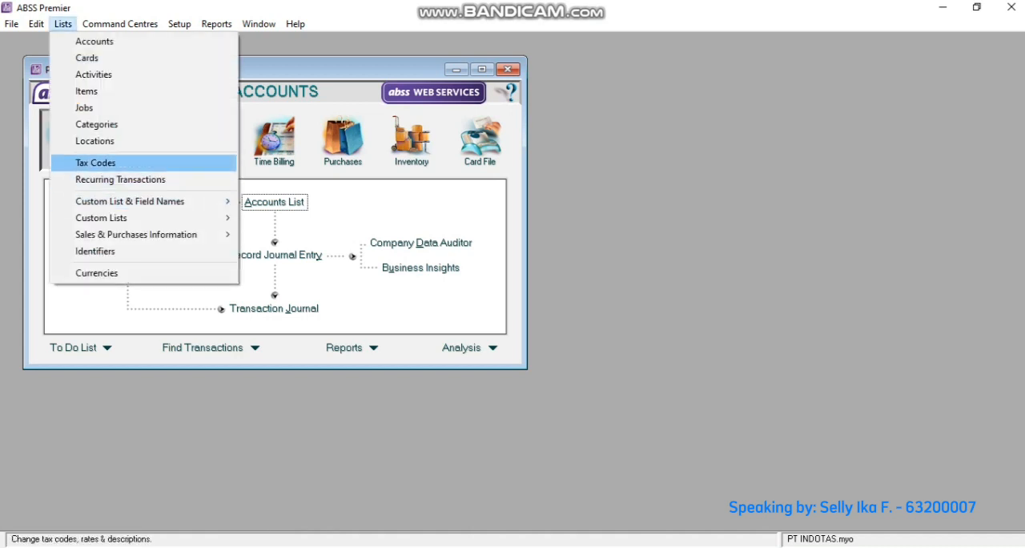
key(Return)
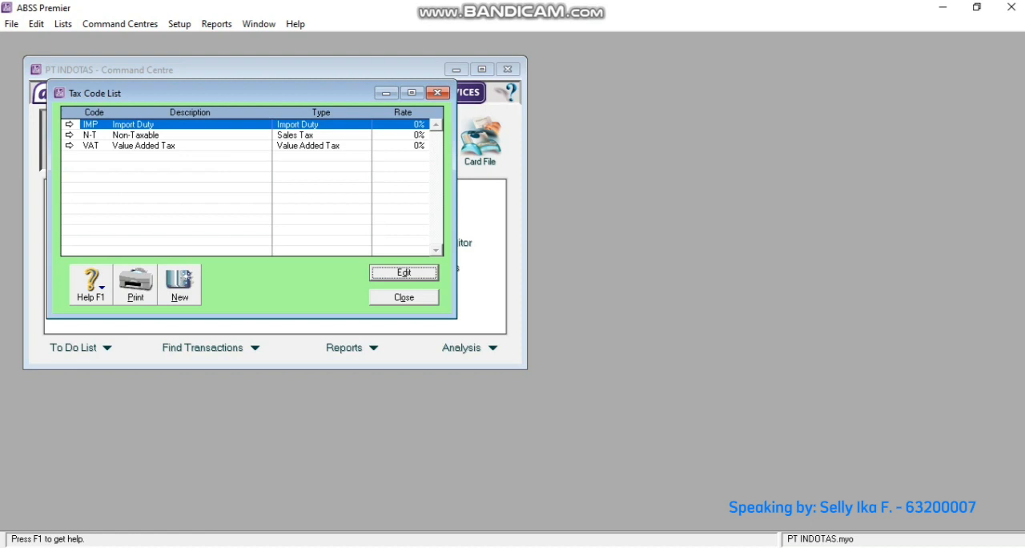
- Change the Value Added Tax entry's code to PPN and its description to Pajak Pertambahan Nilai
click(69, 145)
text(PPN)
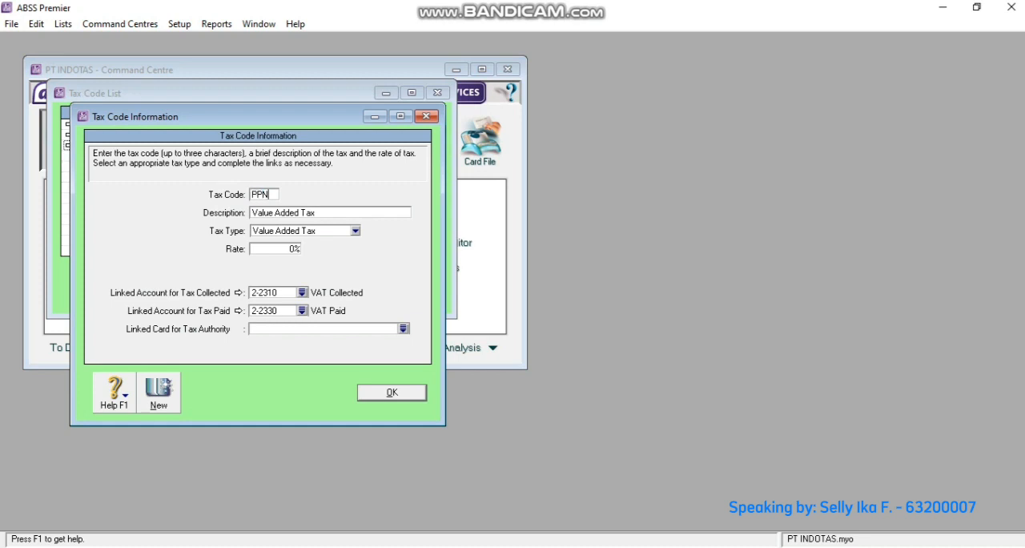
key(Tab)
text(Pajak Pertambahan Nilai)
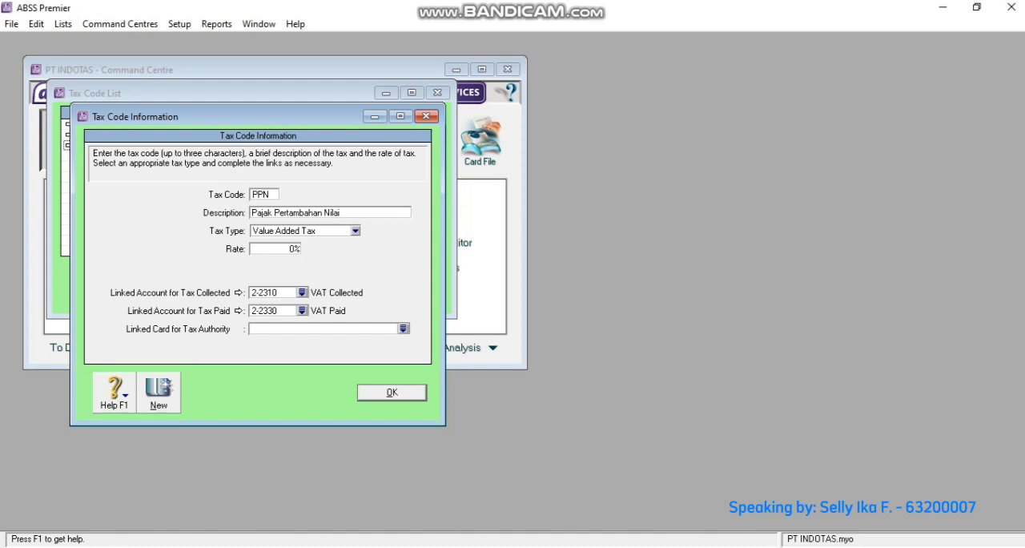
- Set the PPN tax rate to 10%, save the tax code and close the tax code list
click(294, 249)
key(BackSpace)
text(10)
key(Return)
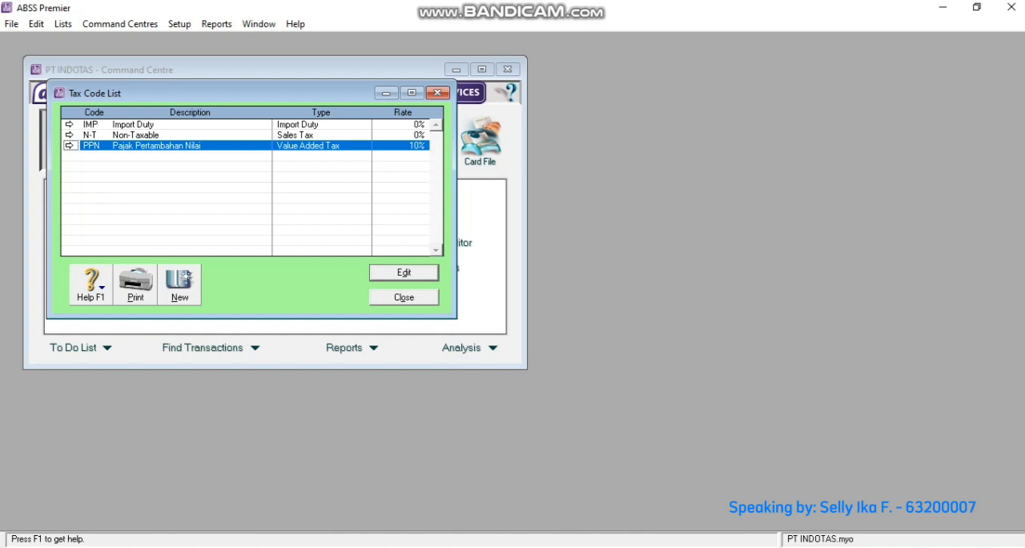
key(Escape)
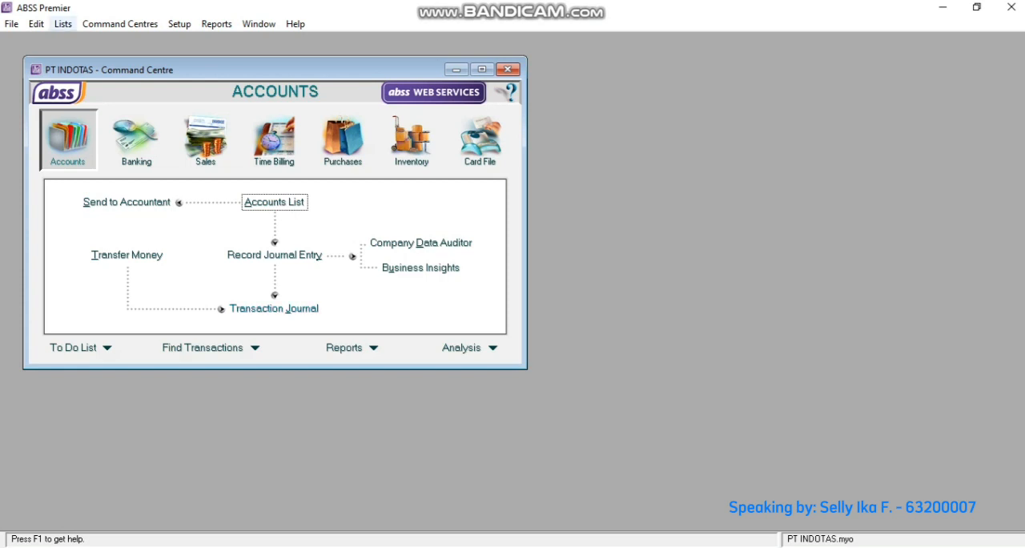
- Create a new detail job in the jobs list with job number P and job name Produk
click(63, 24)
click(85, 108)
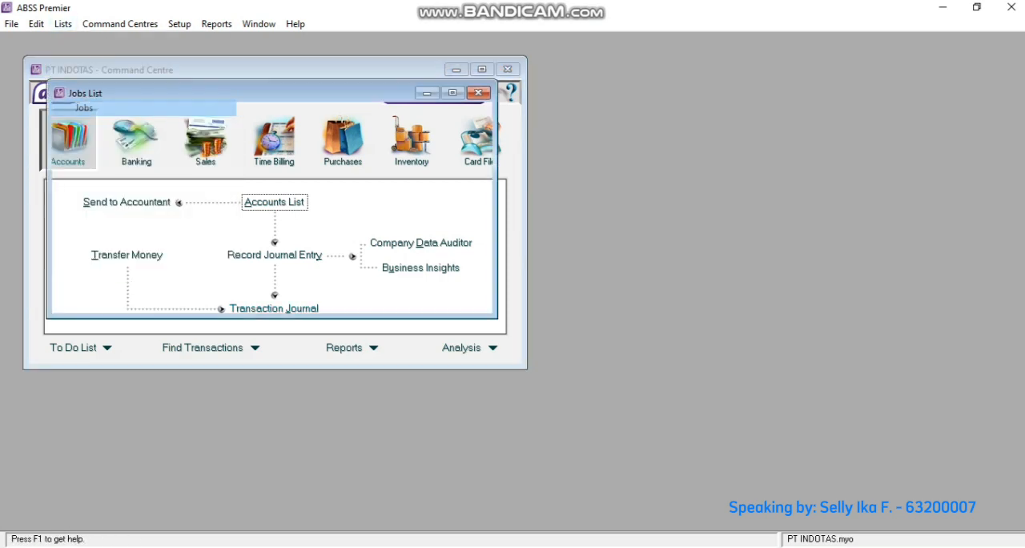
click(223, 285)
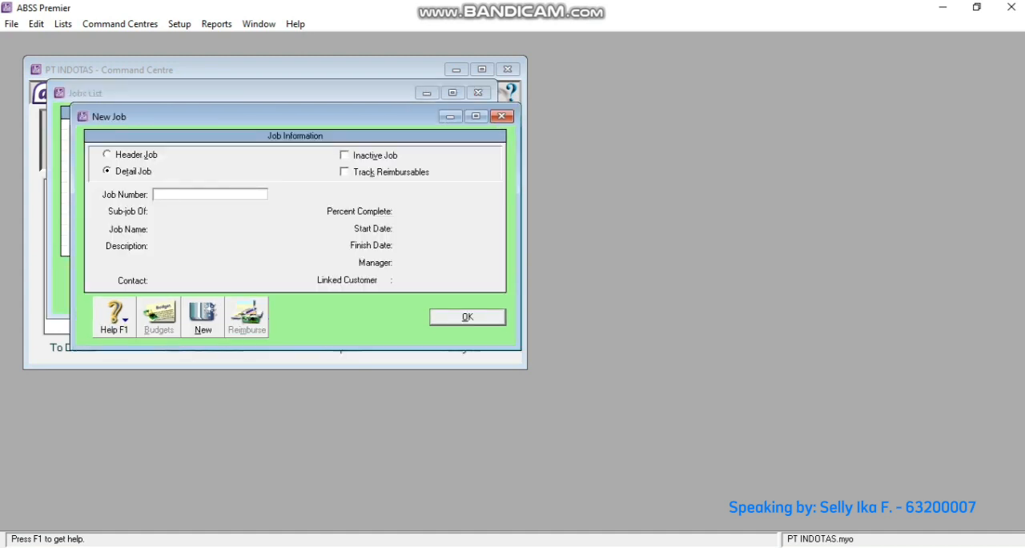
text(P)
key(Tab)
key(Tab)
text(Produk)
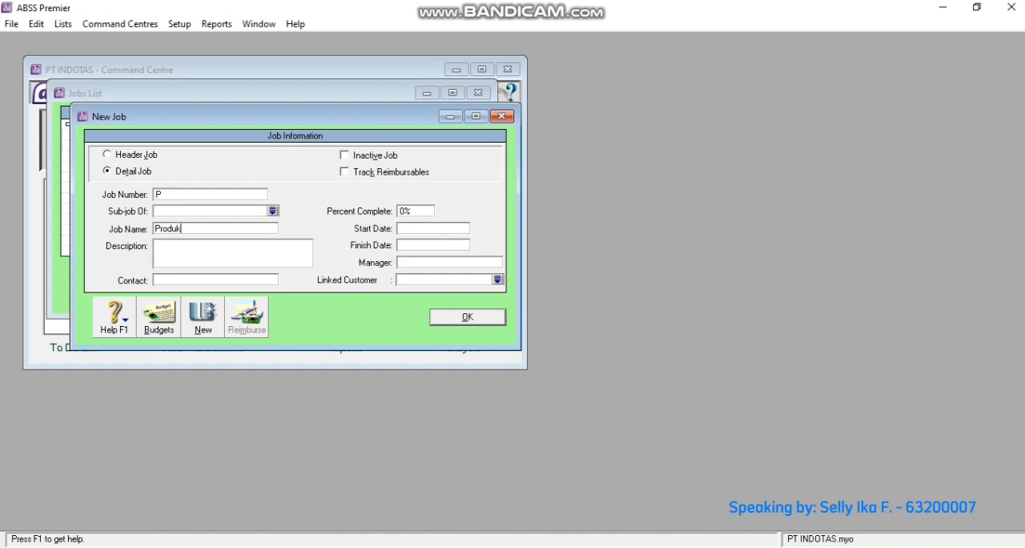
- Add a second job with number J and name Jasa, save it and close the jobs list
click(202, 317)
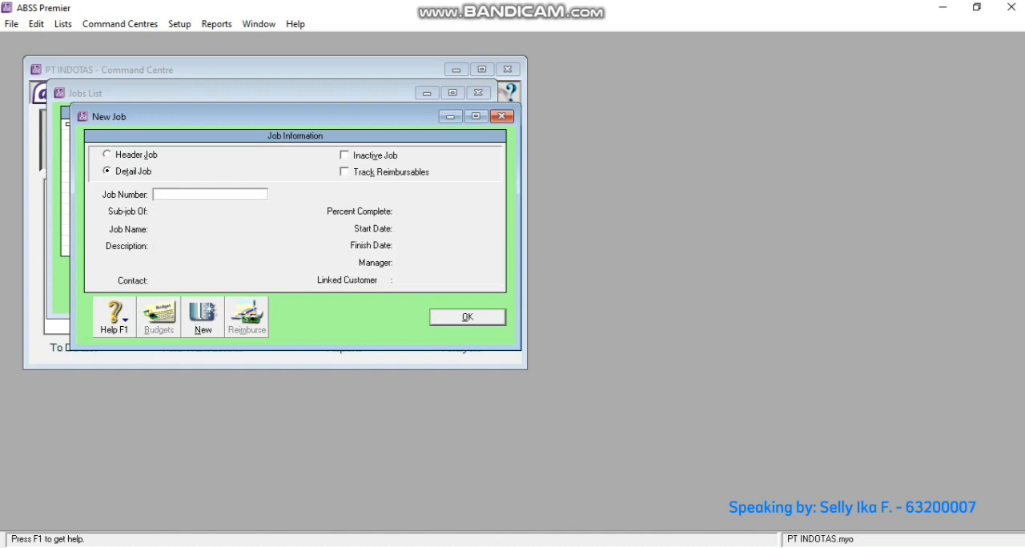
text(J)
key(Tab)
key(Tab)
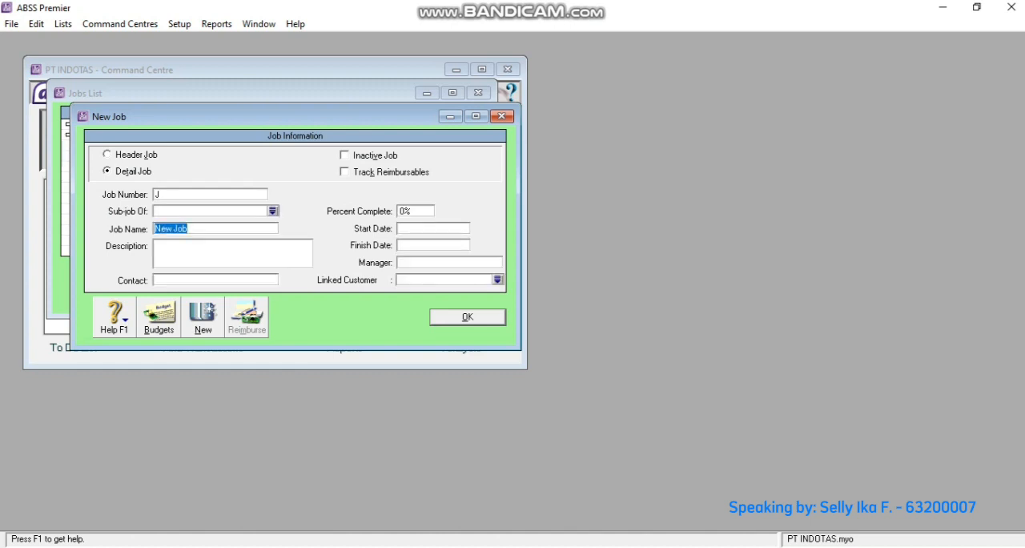
text(Jasa)
key(Return)
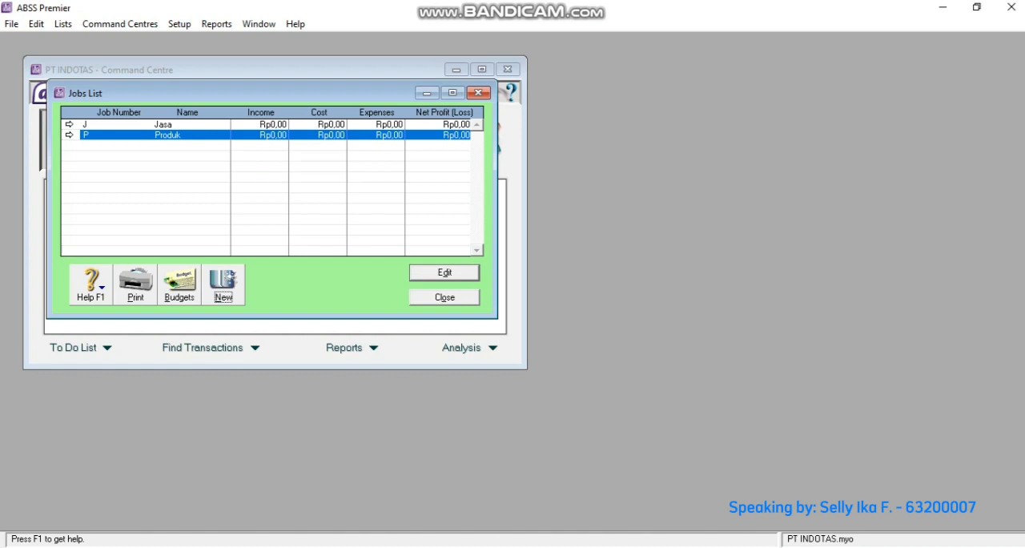
click(444, 297)
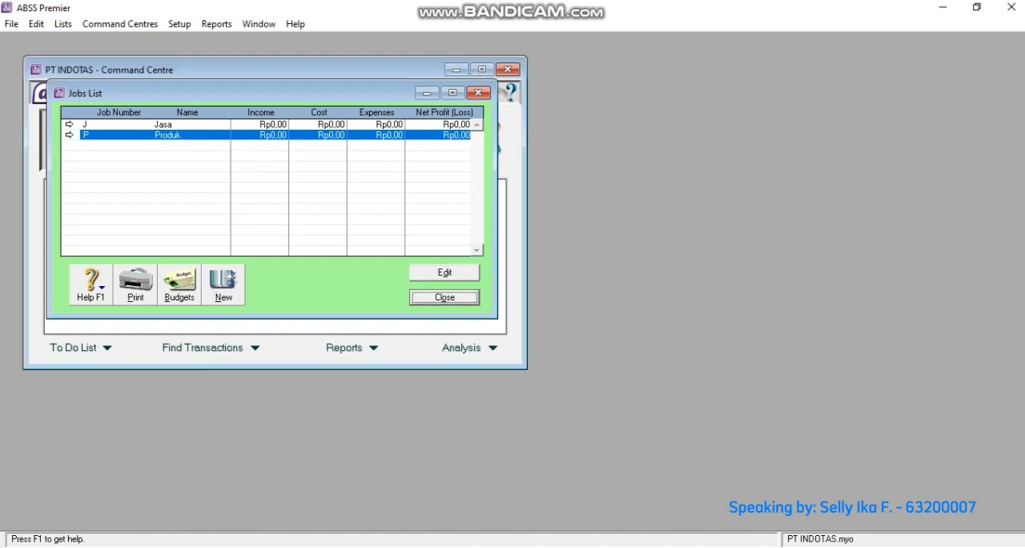
- Create a new category in the categories list with ID L and name Local
key(alt+Tab)
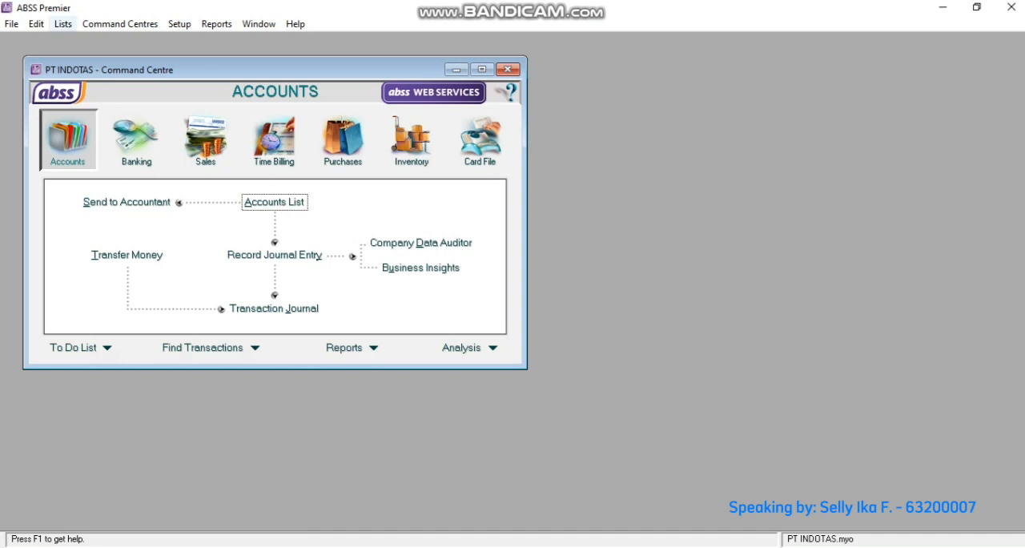
click(63, 24)
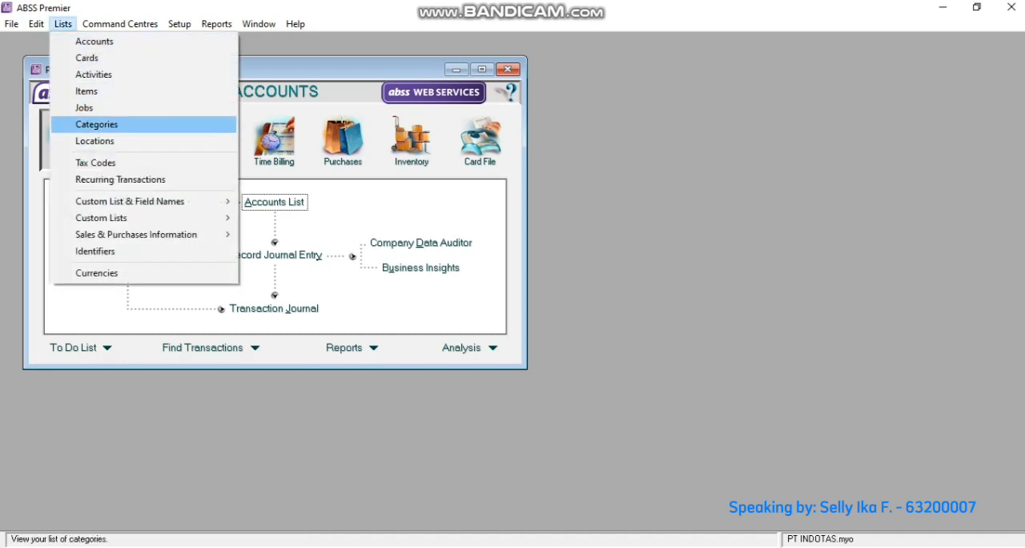
click(96, 124)
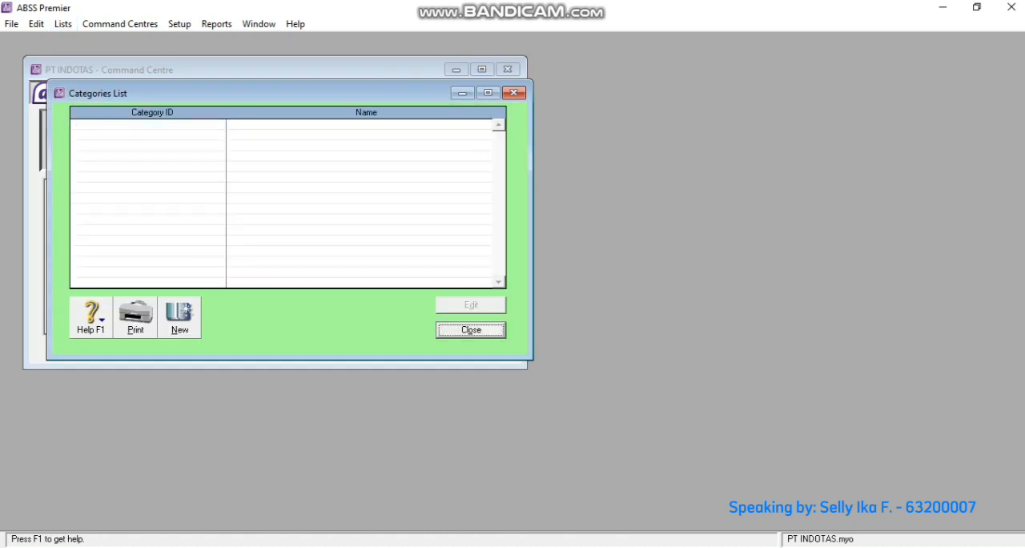
click(179, 317)
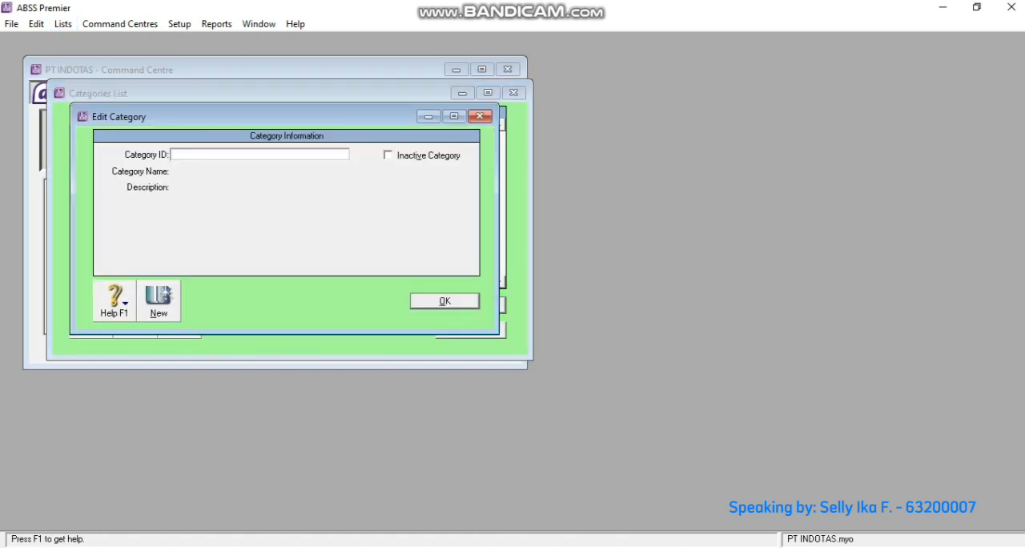
text(L)
key(Tab)
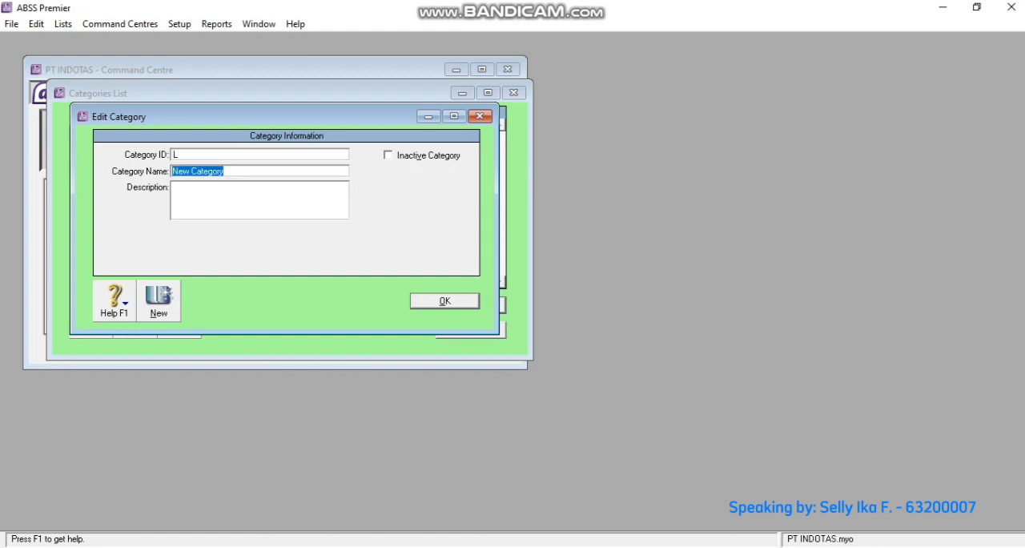
text(Local)
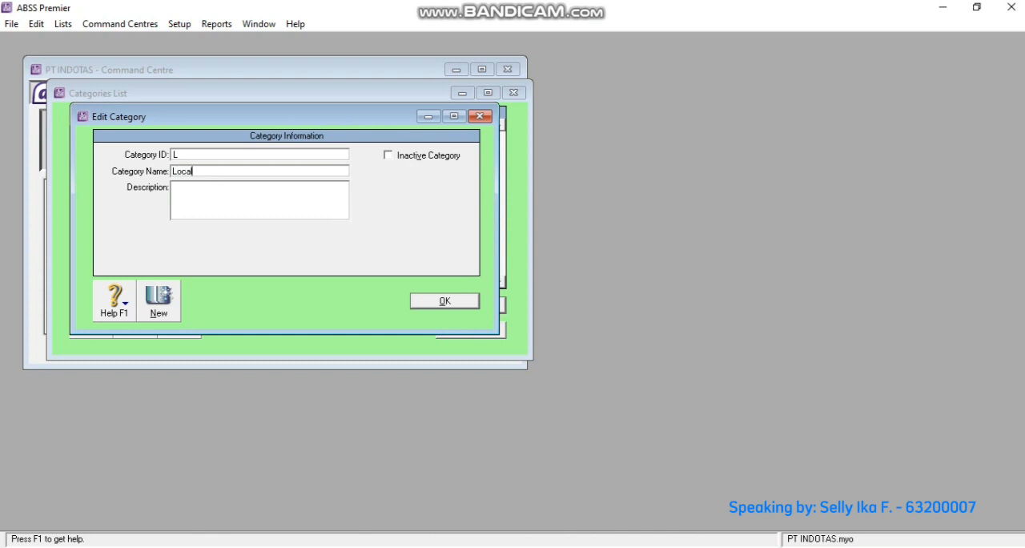
- Add a second category with ID O and name Overseas, save it and close the categories list
click(159, 301)
text(0)
key(Tab)
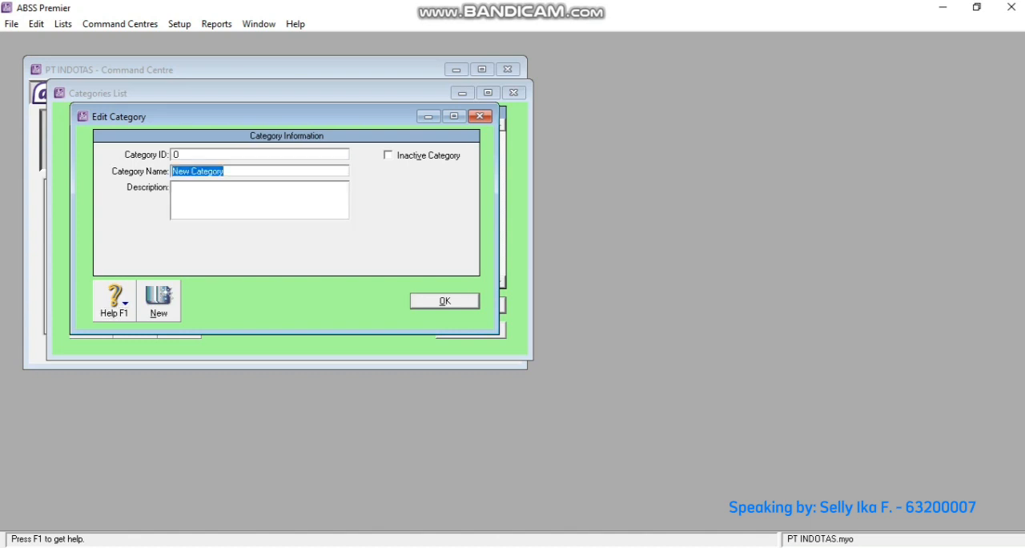
text(Overseas)
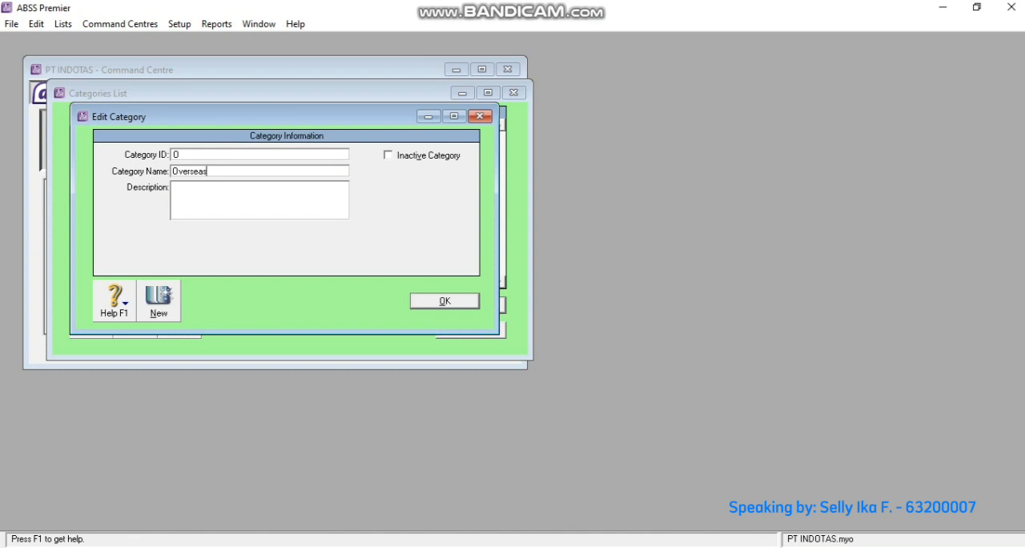
key(Return)
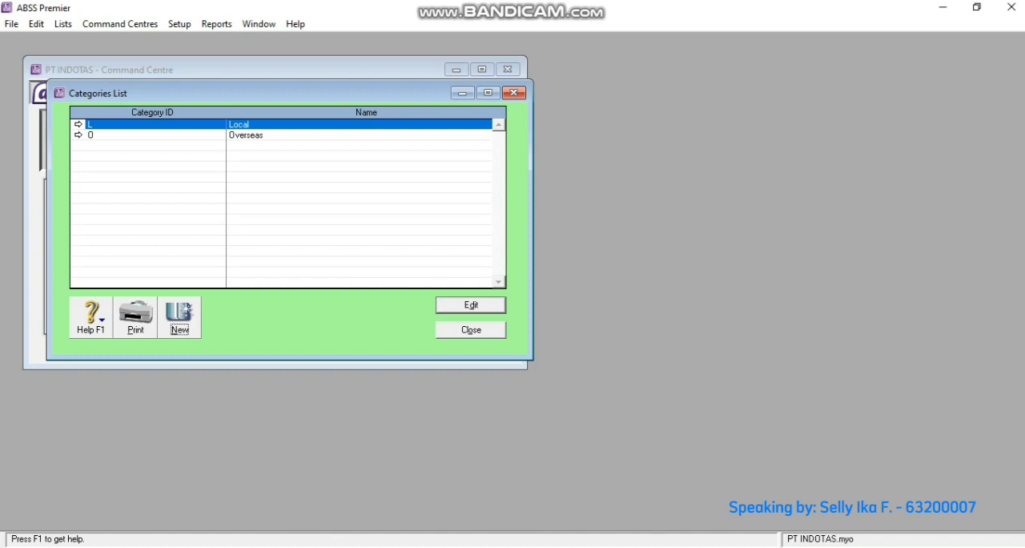
key(Escape)
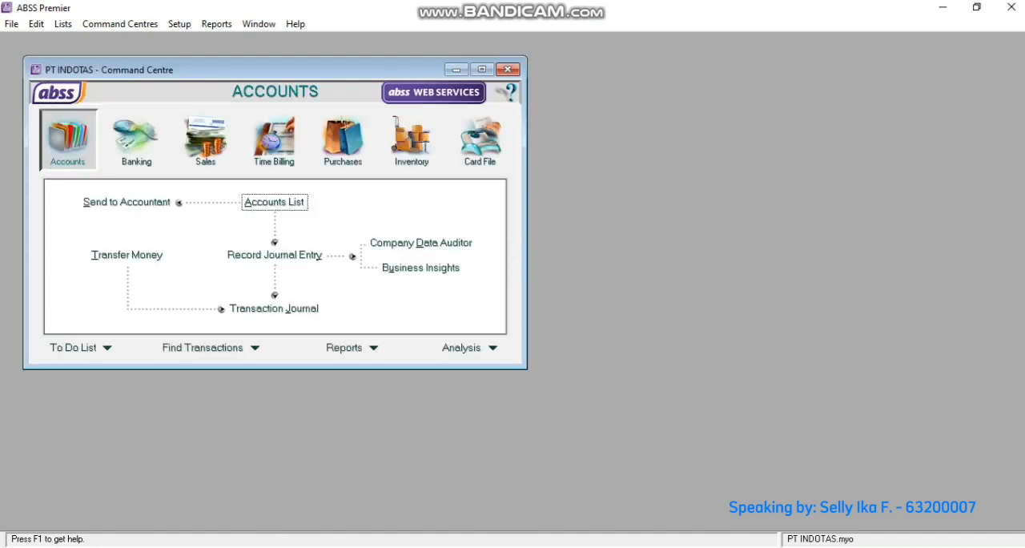
- Rename the custom price levels A to IDR and B to USD, and save the names
key(alt+Tab)
click(62, 23)
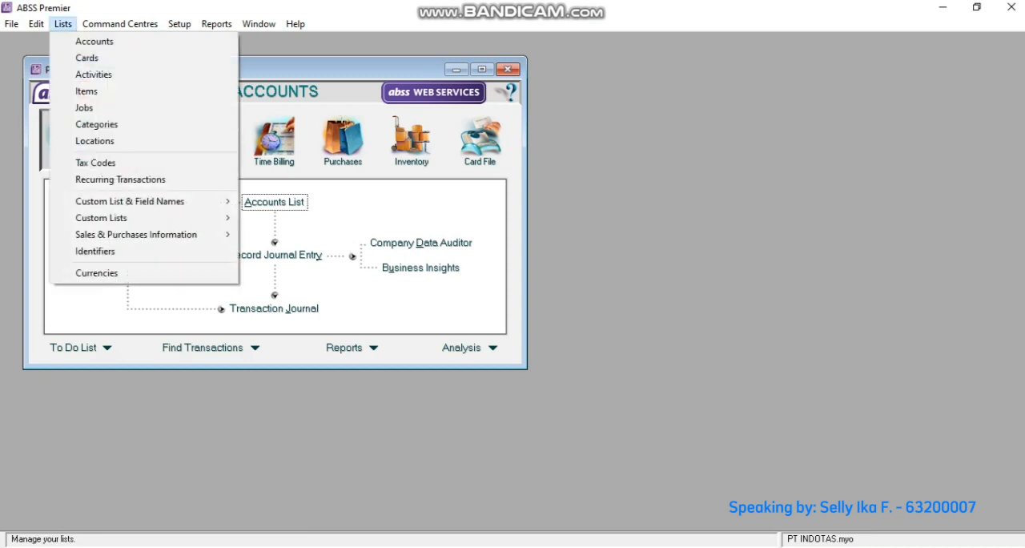
mouse_move(130, 201)
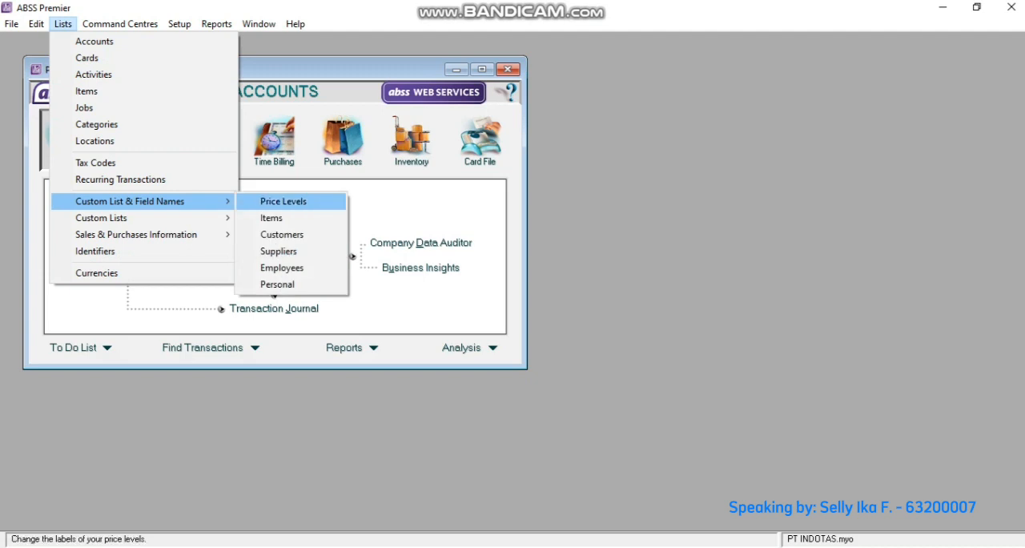
click(282, 200)
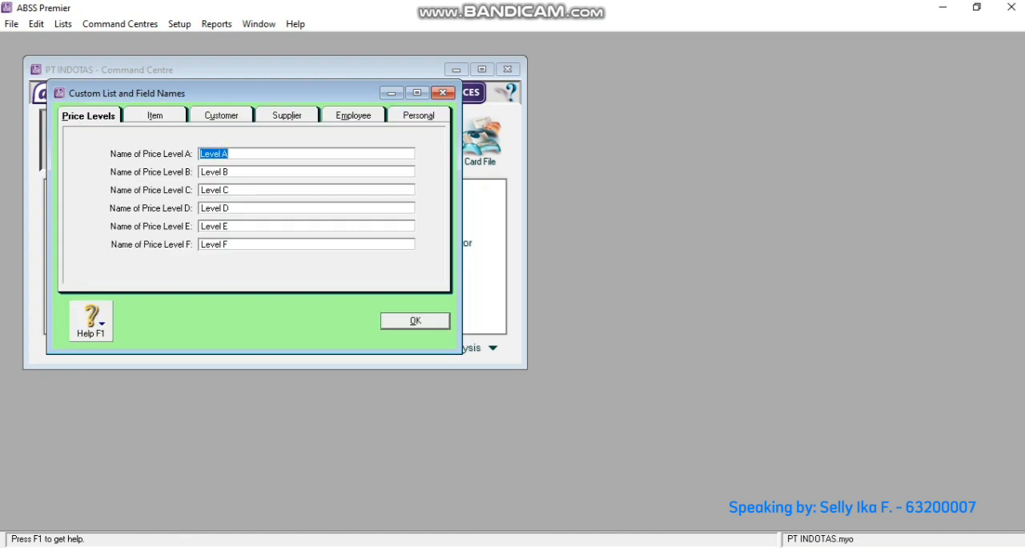
text(IDR)
key(Tab)
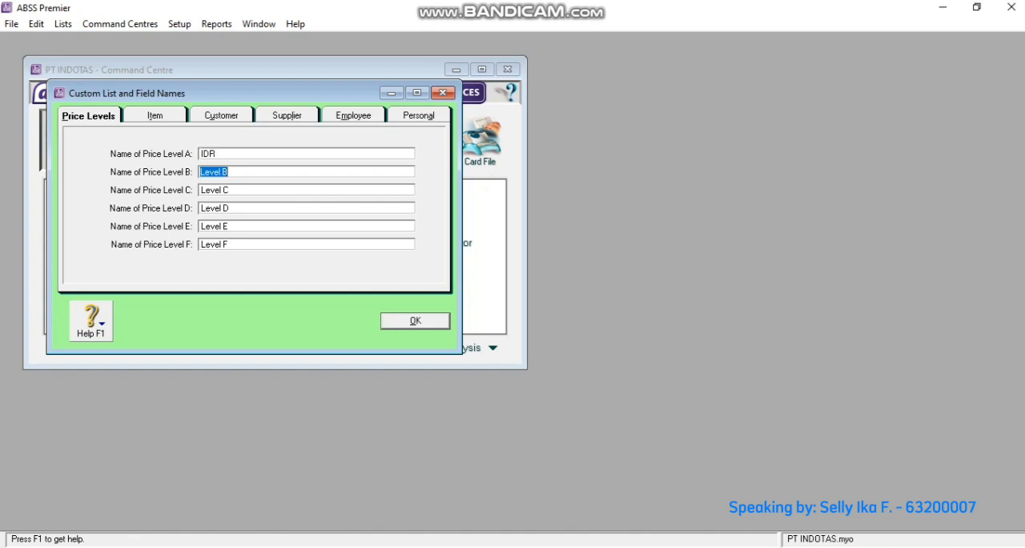
text(USD)
key(Return)
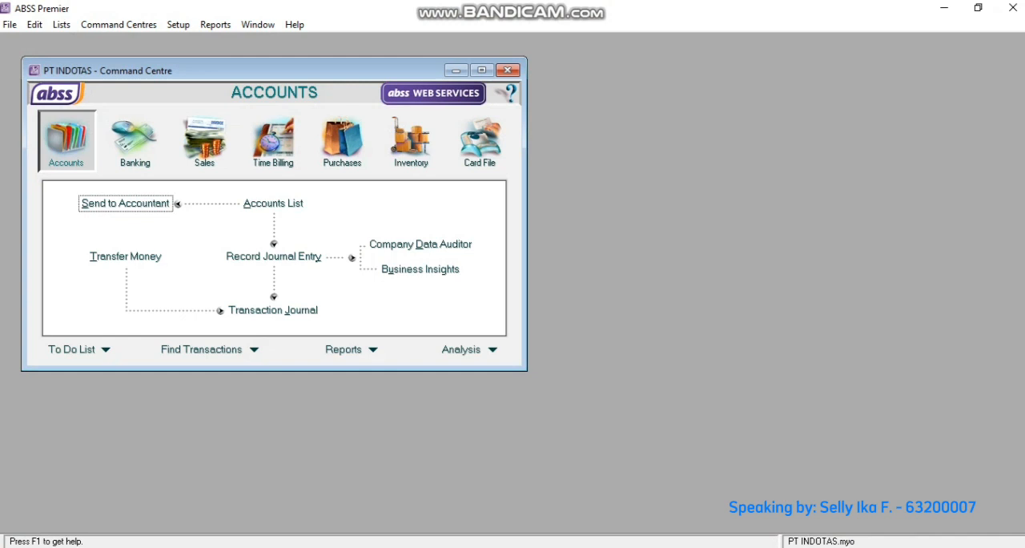
- Back up all company data without checking for errors, saving the backup as PT INDOTAS in the Backup folder
key(alt+f)
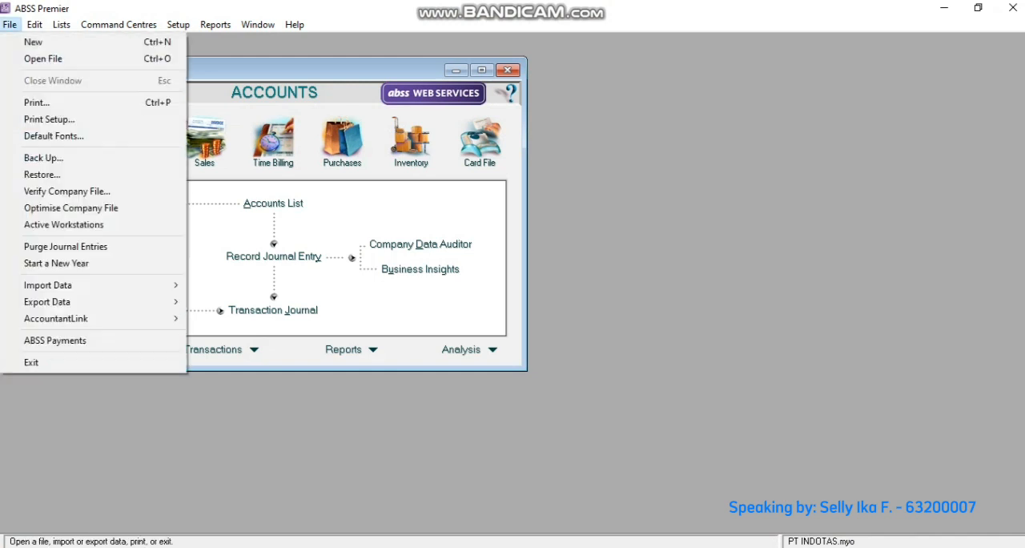
key(Down)
key(Down)
key(Down)
key(Down)
key(Down)
key(Down)
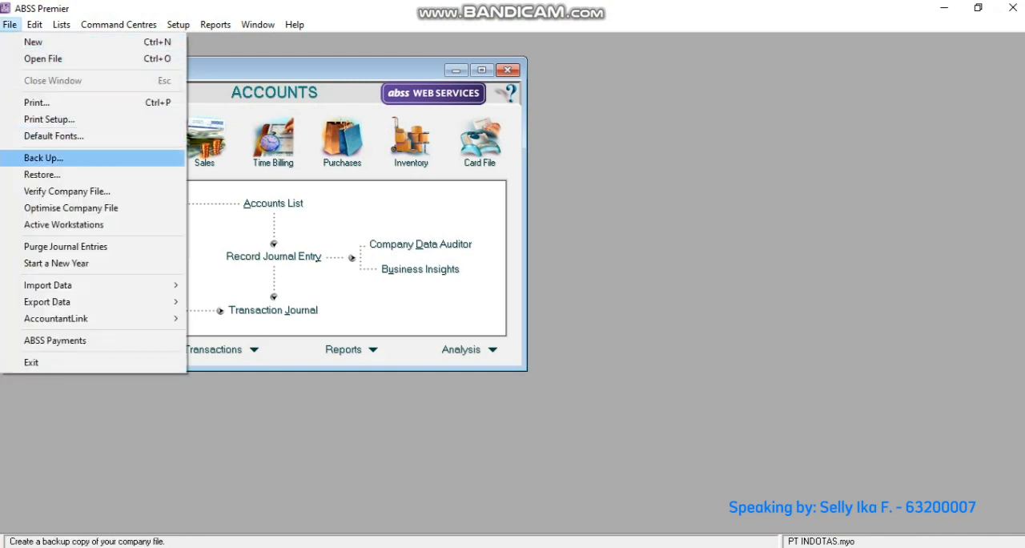
key(Return)
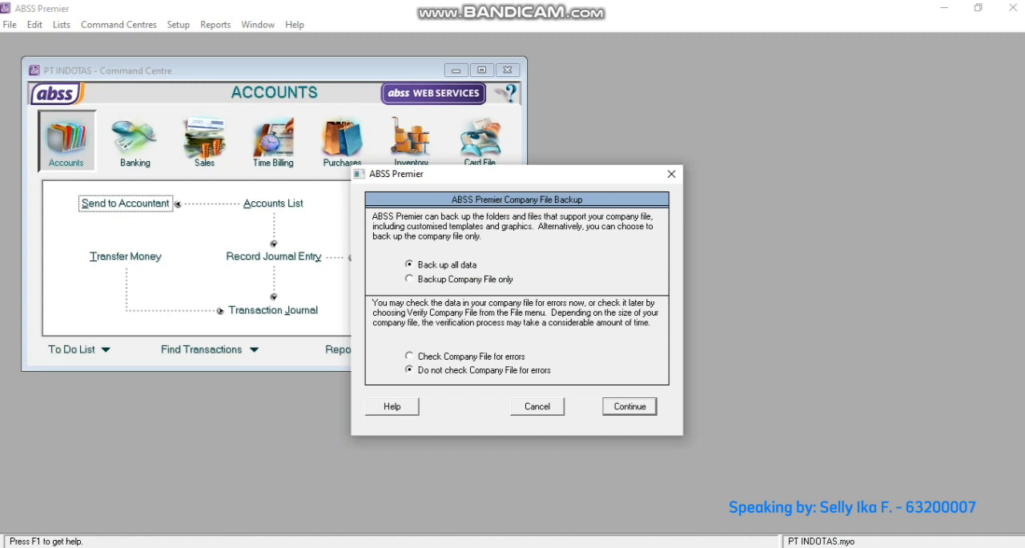
key(Return)
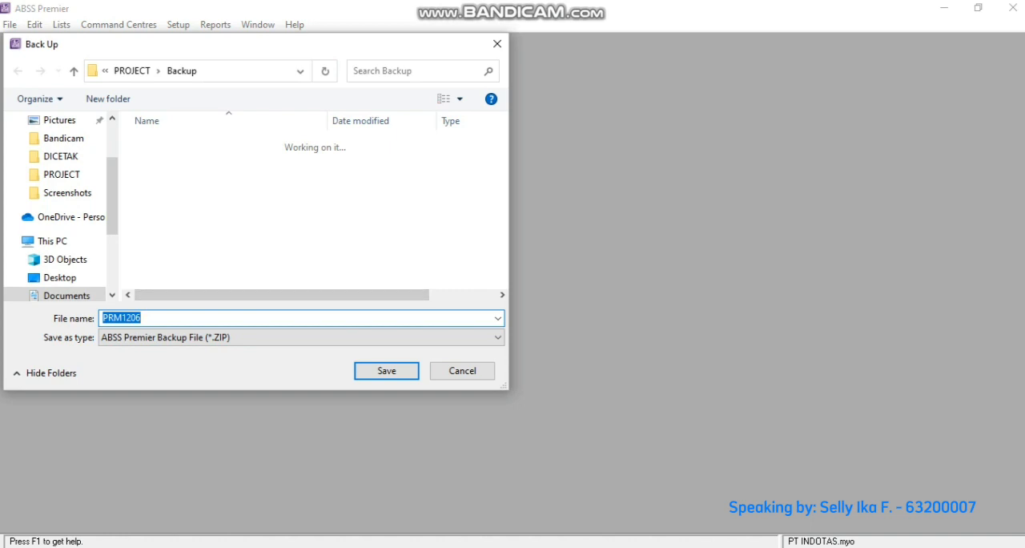
text(PT INDOTAS)
key(Return)
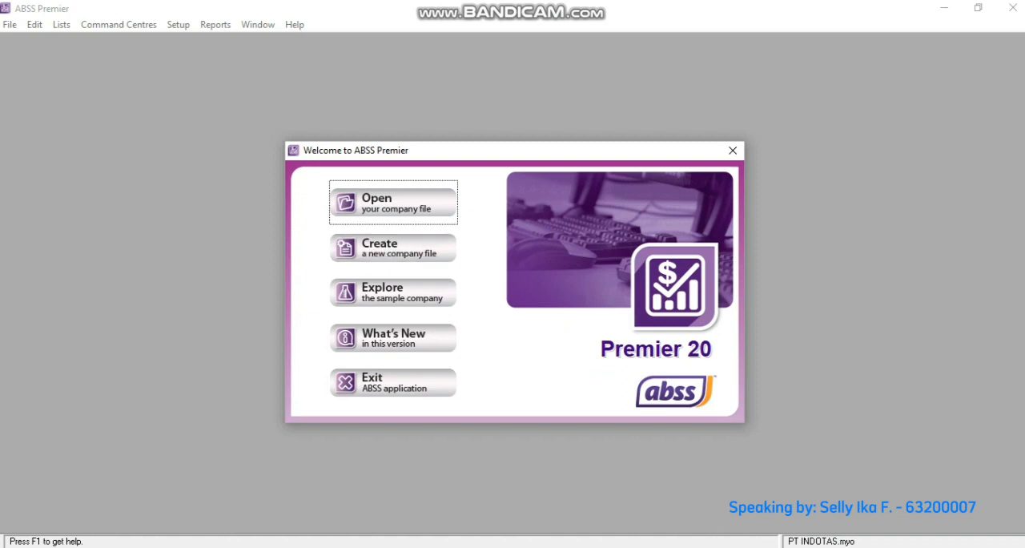
- Open the company file PT INDOTAS.myo from the PROJECT folder
click(393, 202)
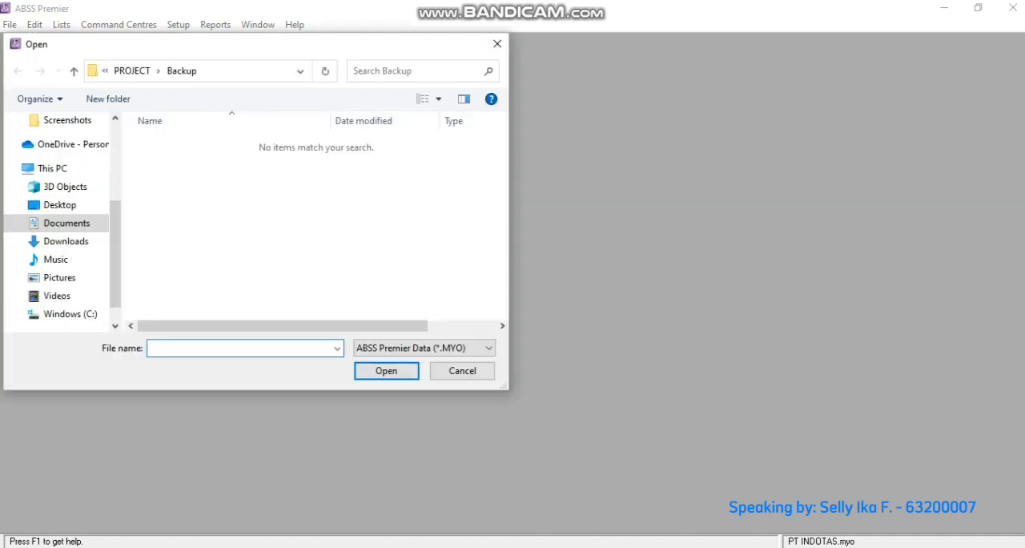
drag(115, 254, 115, 198)
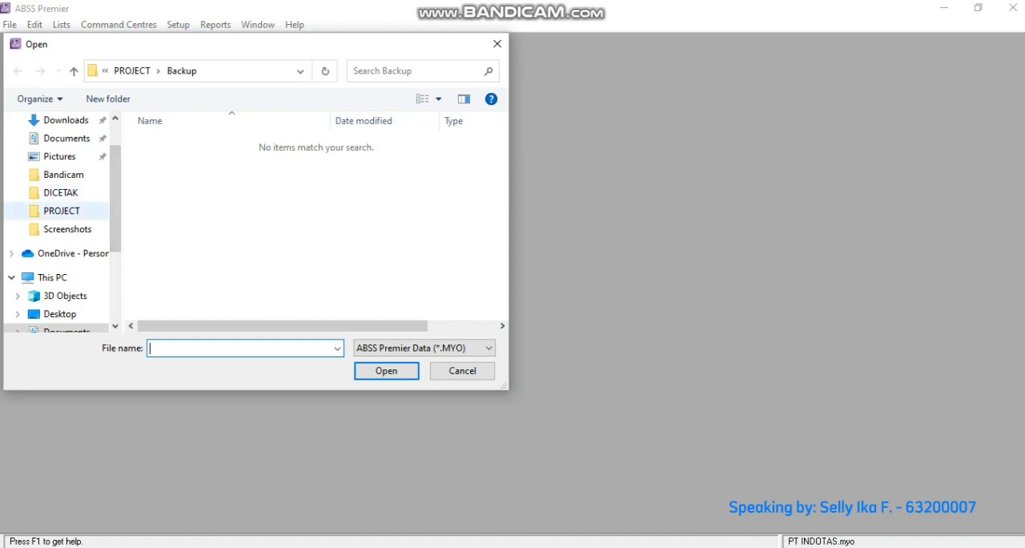
click(62, 212)
click(188, 174)
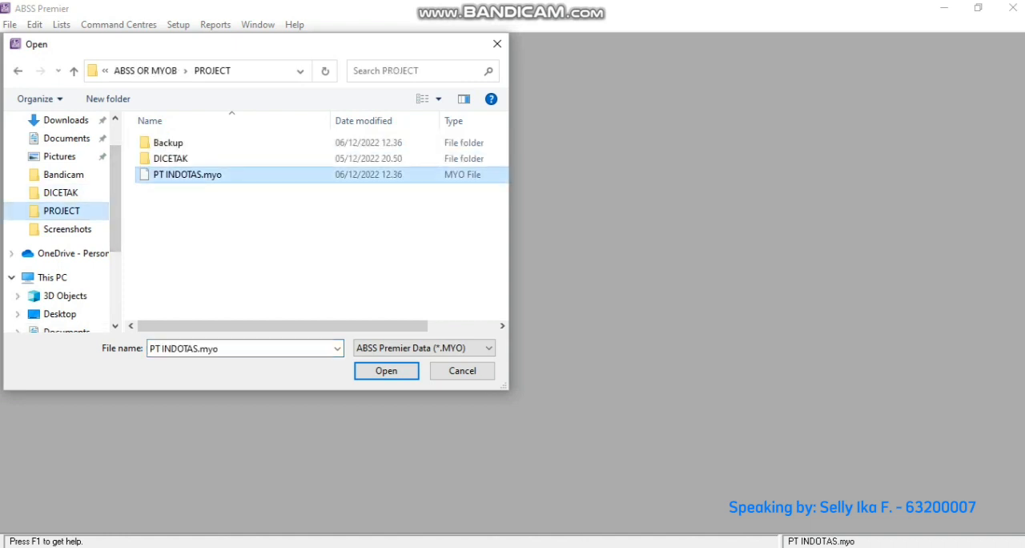
key(Return)
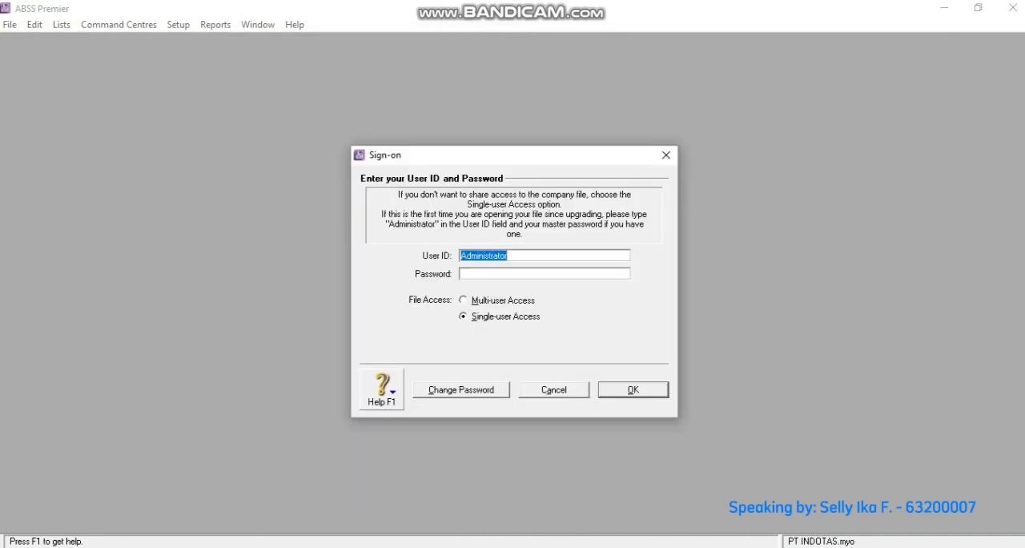
- Sign on as Administrator with single-user access, postponing company file activation and declining data verification
key(Return)
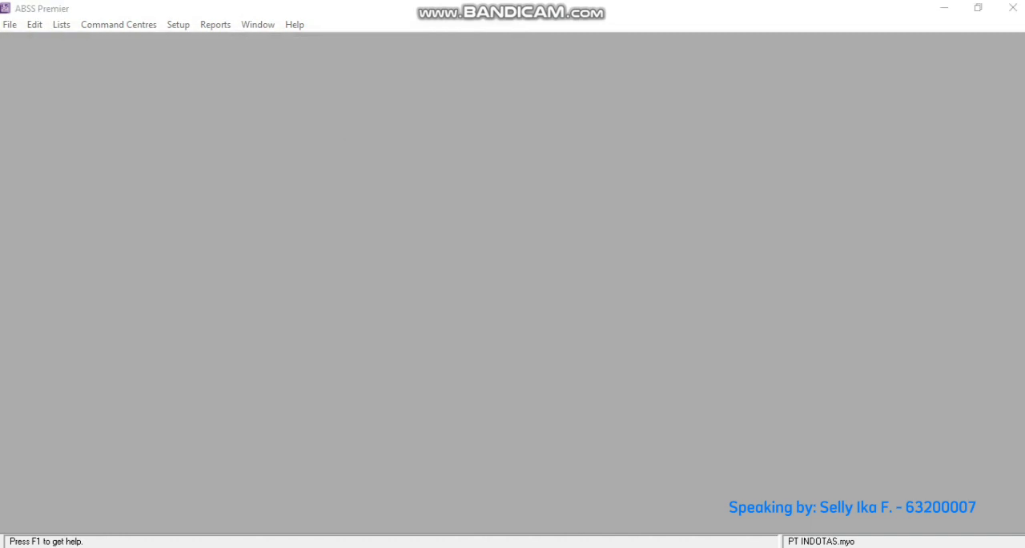
key(alt+l)
click(686, 443)
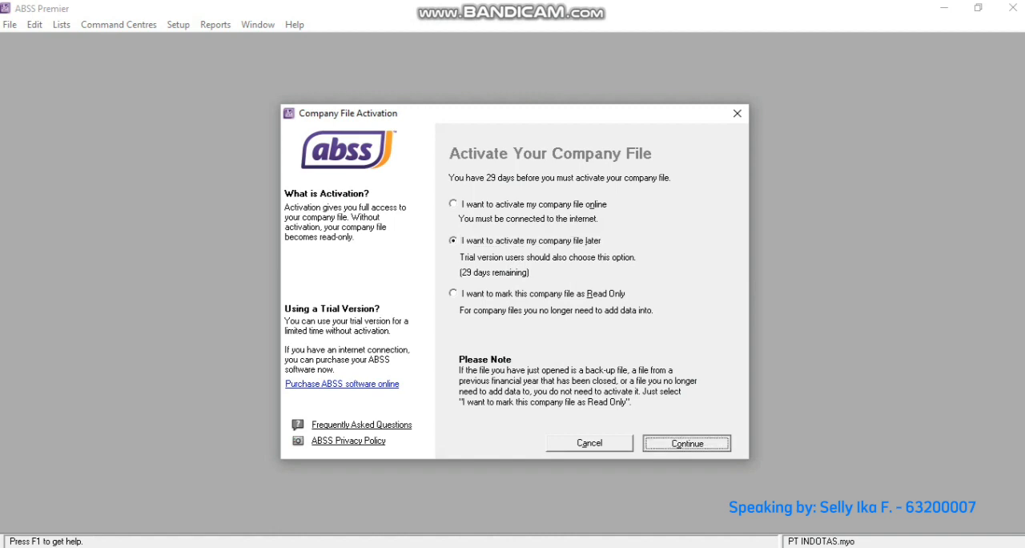
key(Return)
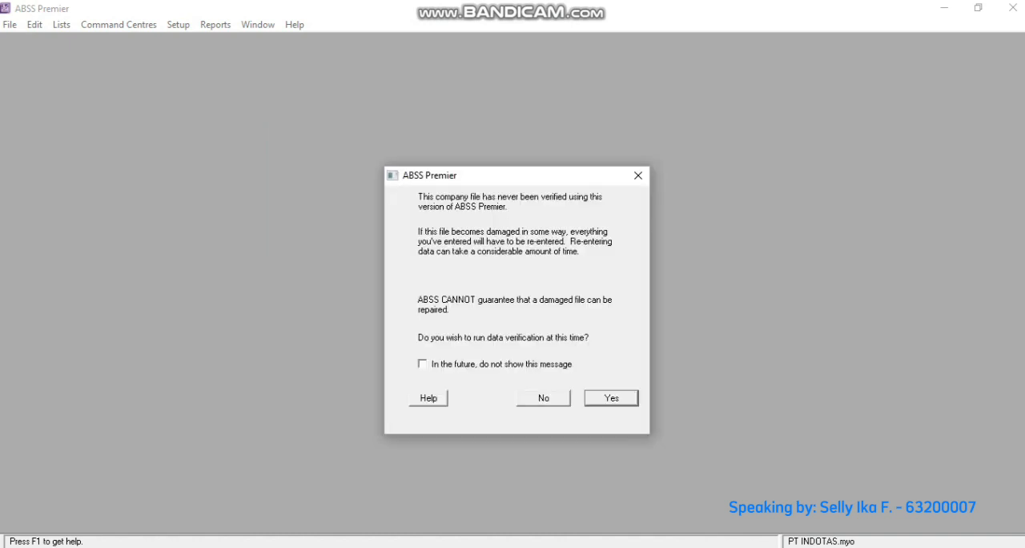
click(543, 398)
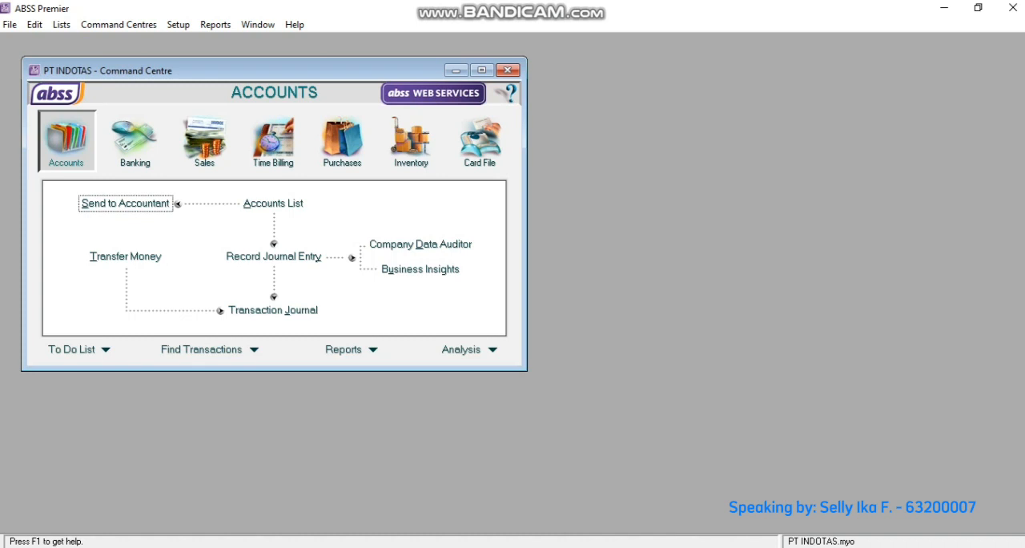
- Create a new company customer card for PT ALFANI and enter its card ID
key(alt+Tab)
click(480, 142)
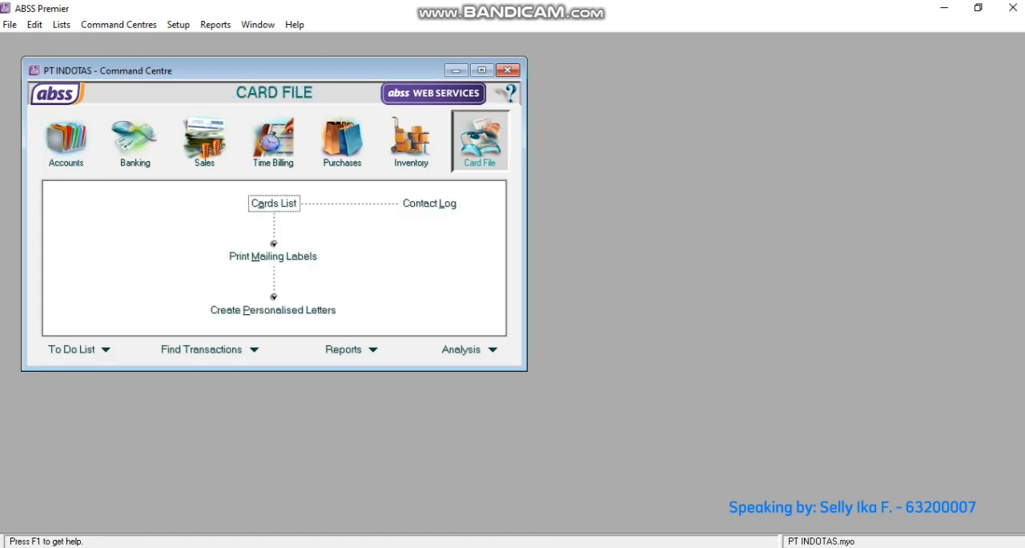
click(274, 203)
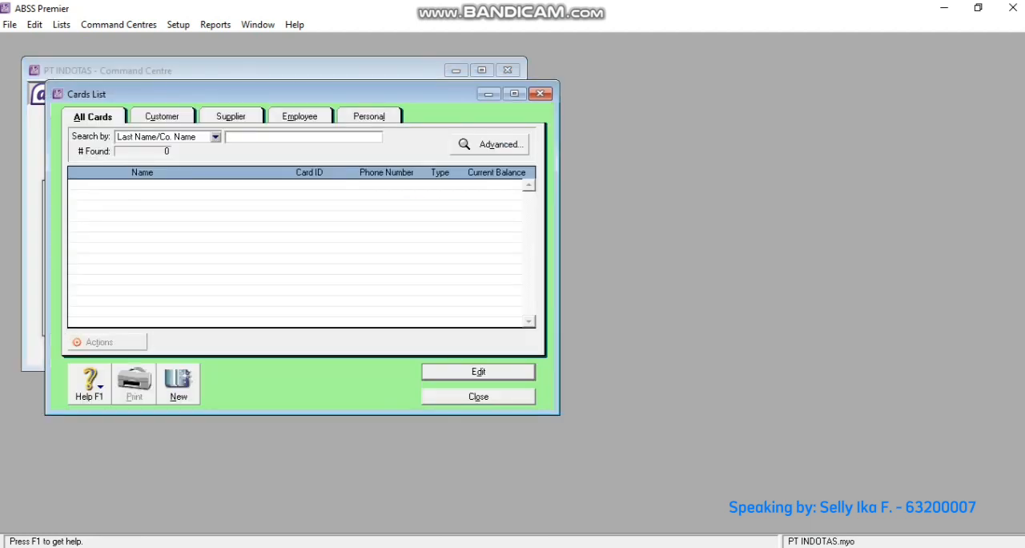
click(179, 384)
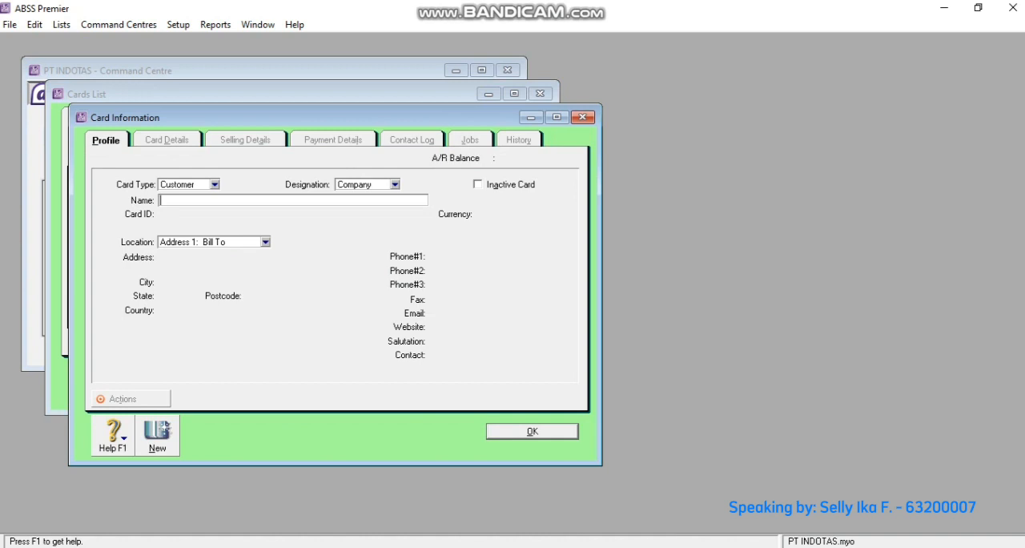
text(PT ALFANI)
key(Tab)
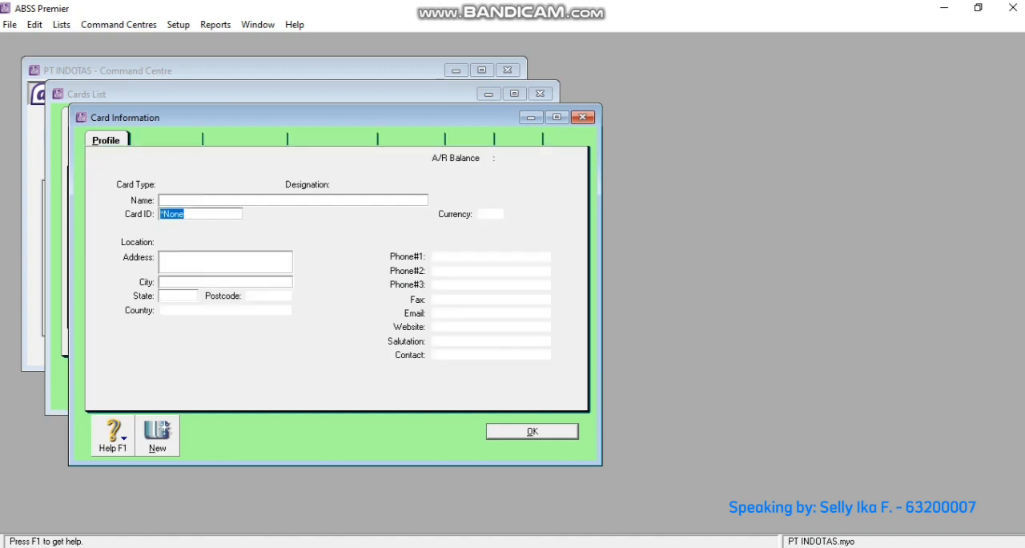
text(C001)
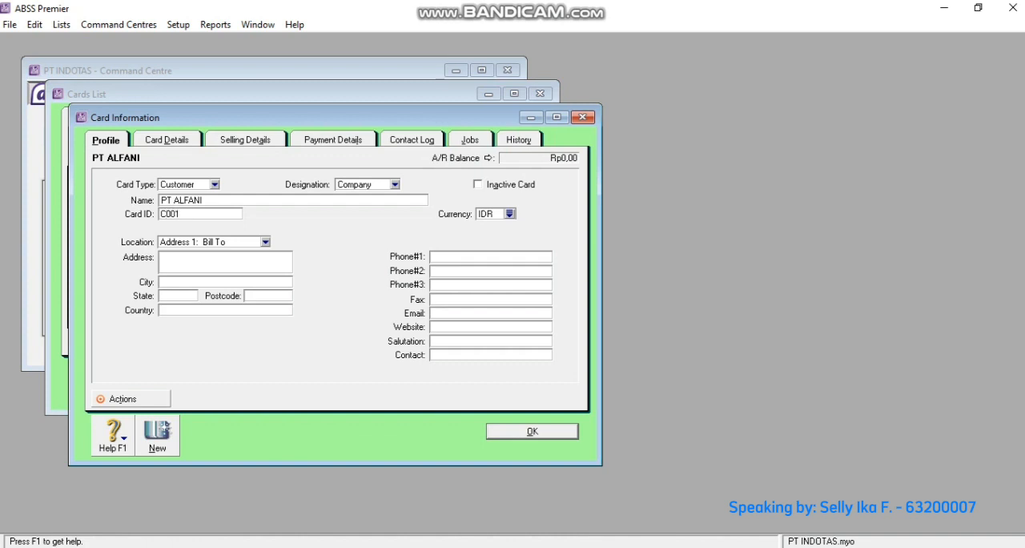
- Enter PT ALFANI's street address as the bill-to address
key(Tab)
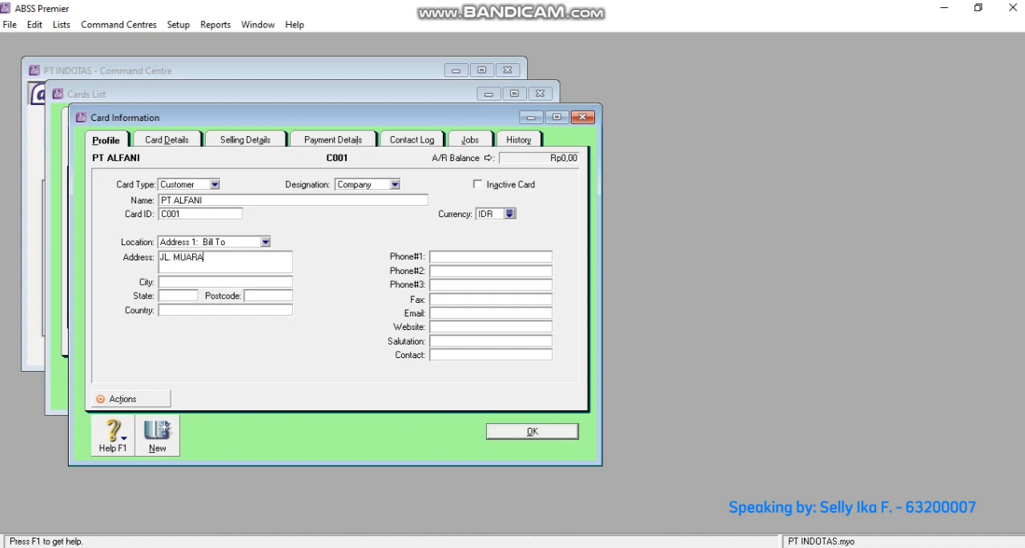
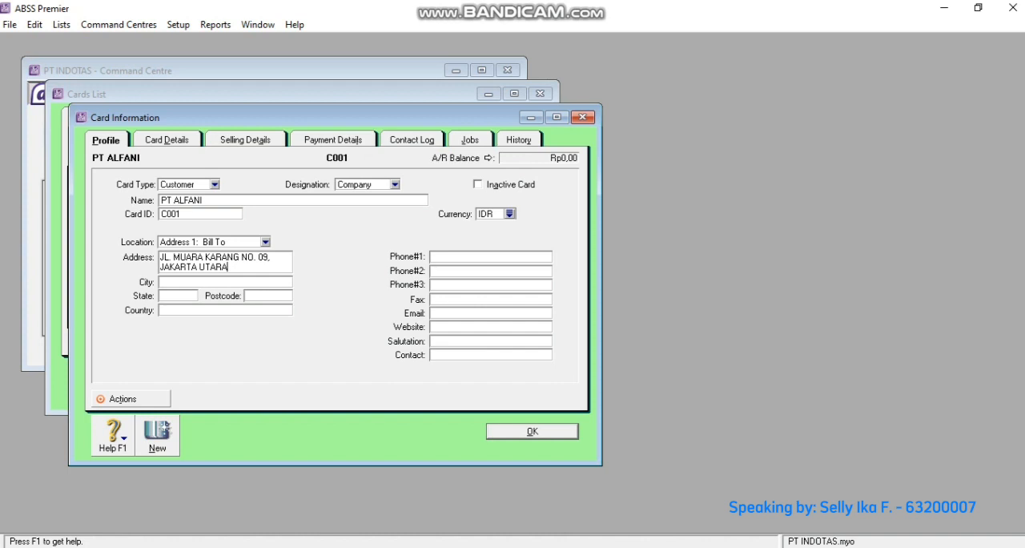
- Set the tax code in PT ALFANI's selling details to PPN
click(245, 140)
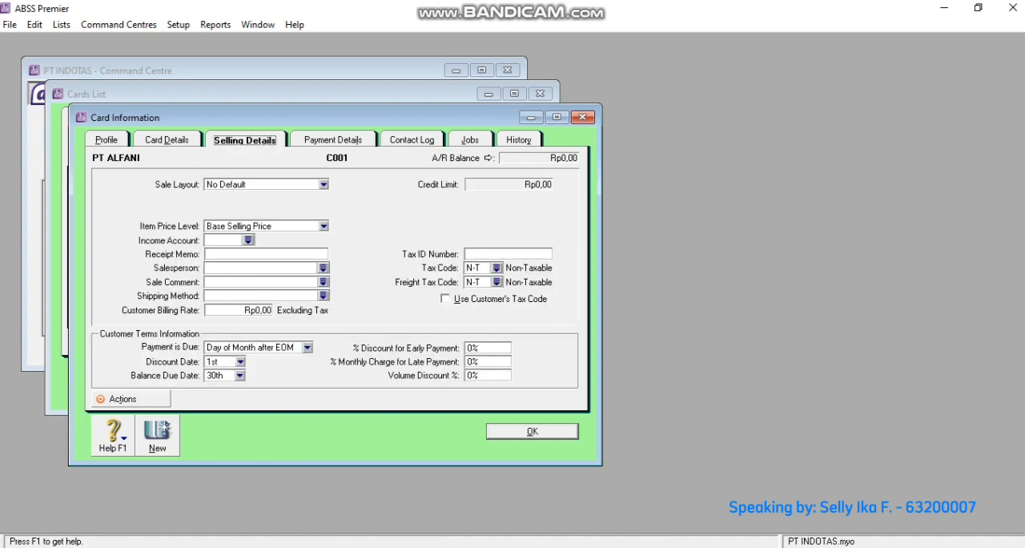
click(496, 267)
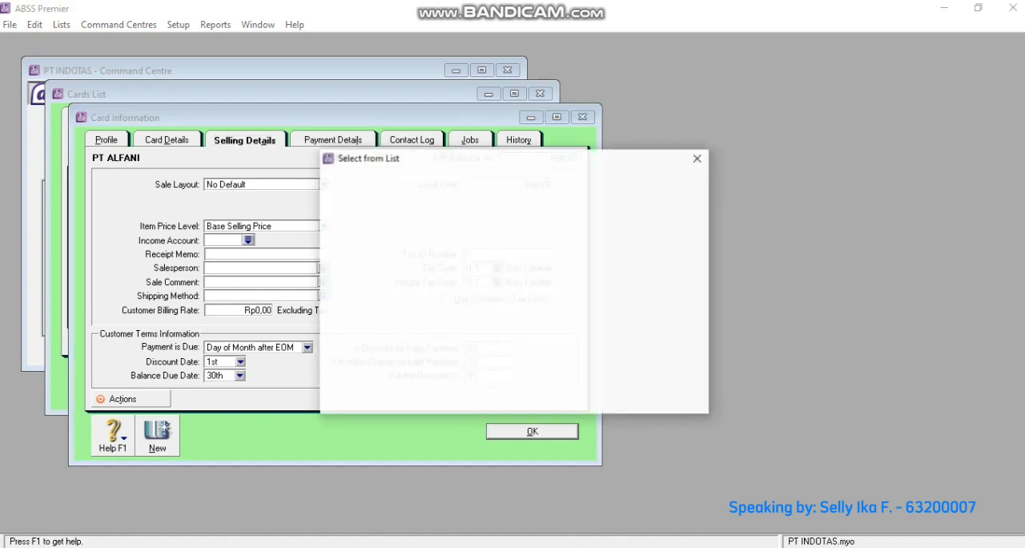
text(PPN)
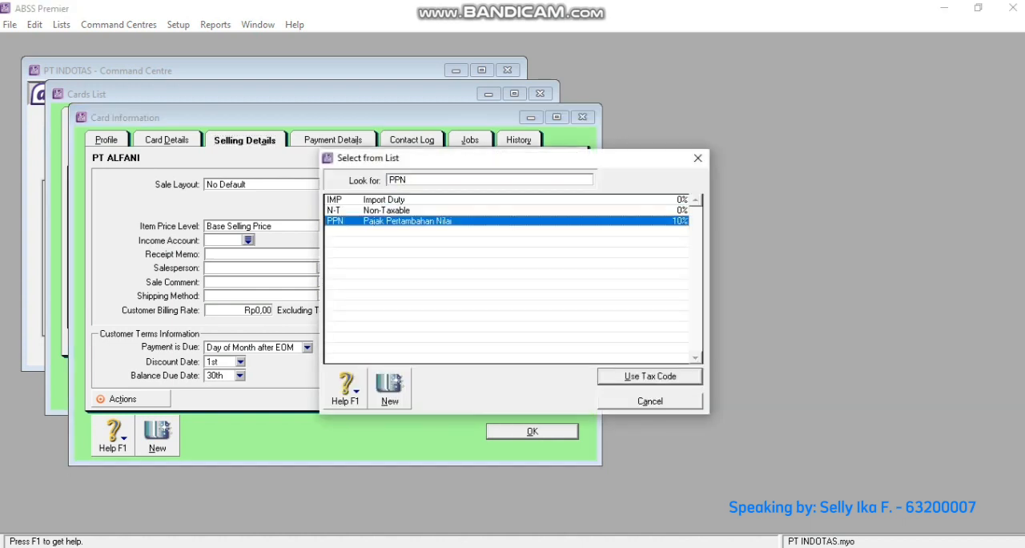
key(Return)
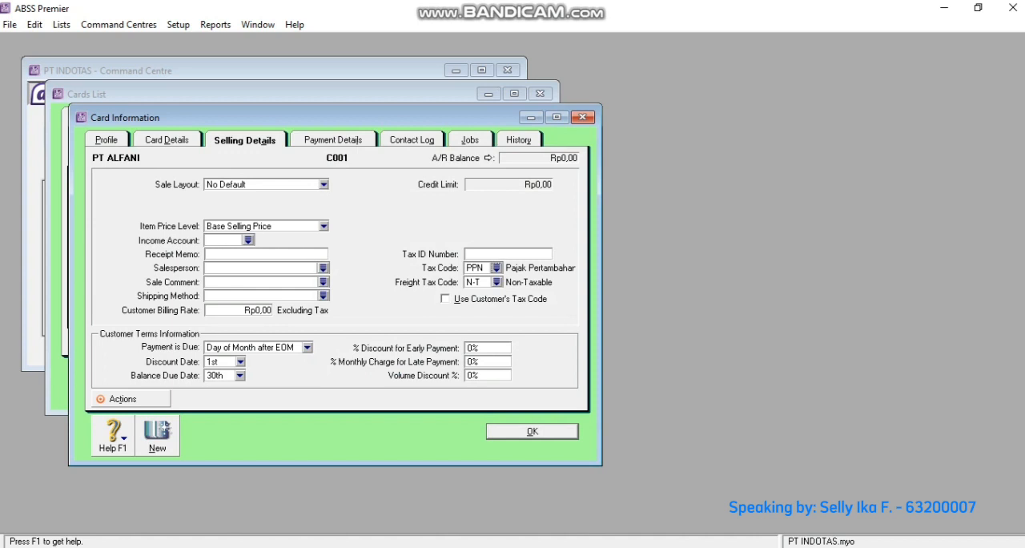
- Set PT ALFANI's terms to In a Given # of Days with 10 discount days, 30 balance due days and 2% early payment discount
click(306, 348)
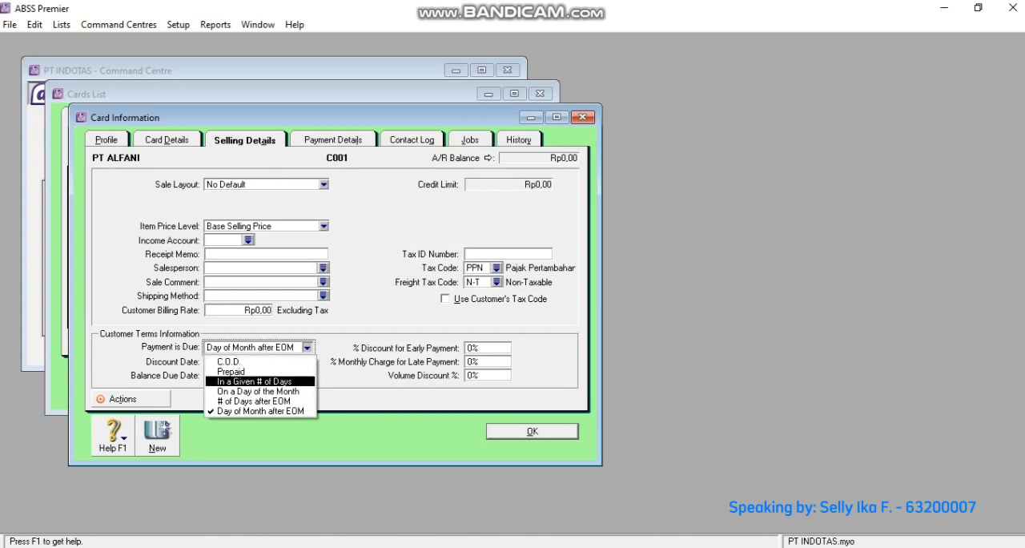
key(Return)
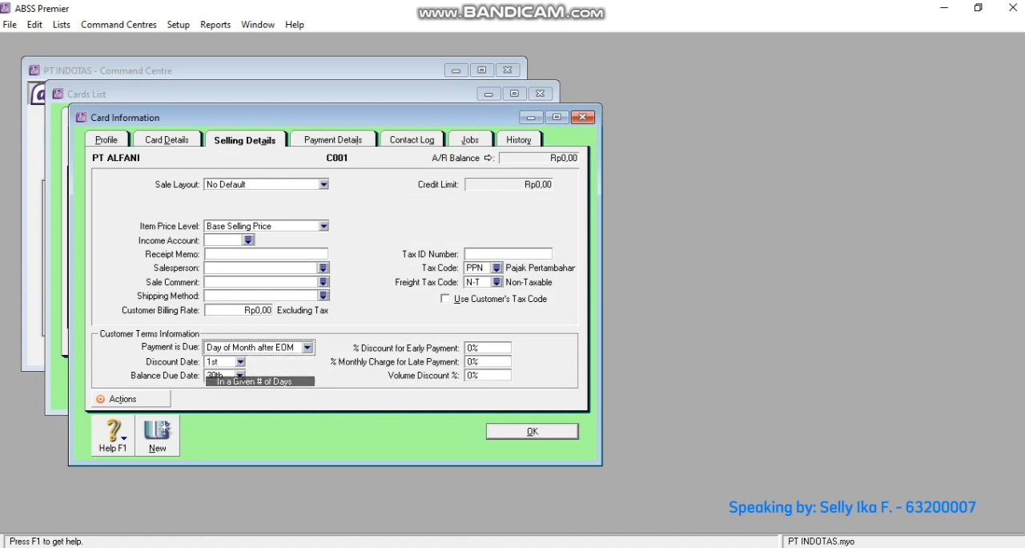
key(Tab)
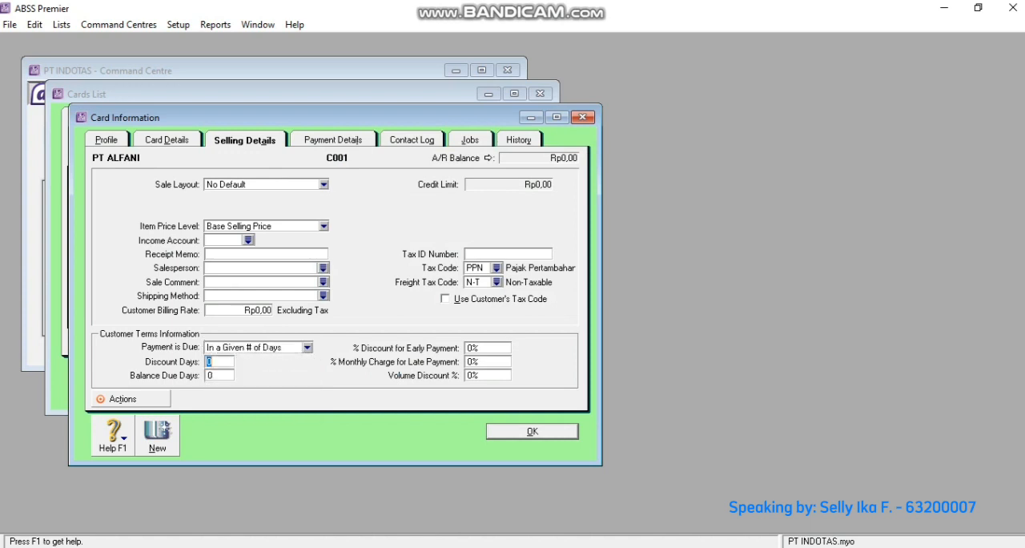
text(10)
key(Tab)
text(30)
key(Tab)
key(BackSpace)
text(2)
- Create a customer card for PT BETA, accepting the proposed card ID, and enter its street address
key(alt+n)
text(PT BETA)
key(Tab)
key(Tab)
key(Tab)
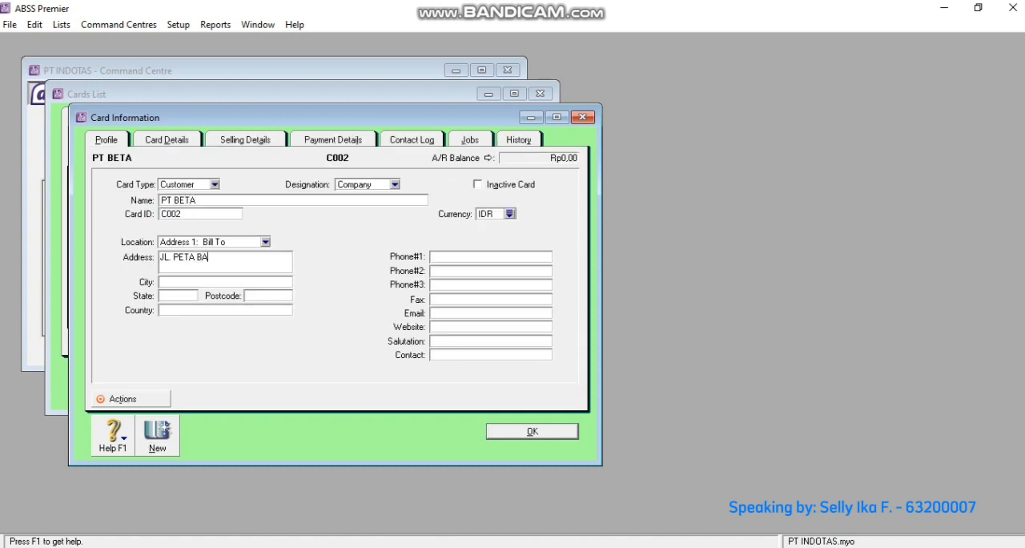
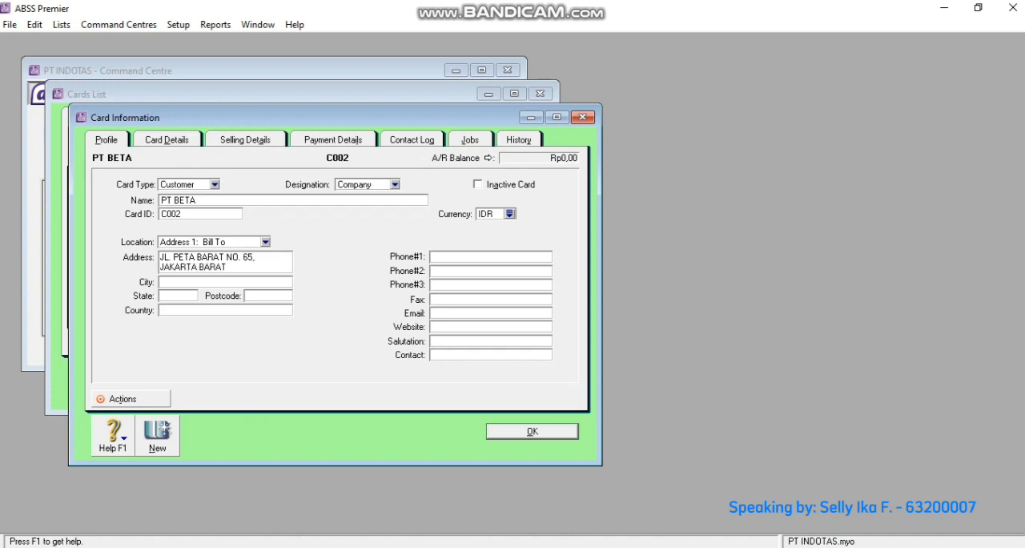
- Set PT BETA's tax code to PPN and its terms to In a Given # of Days with 10 discount and 30 balance due days
key(alt+i)
click(497, 268)
double_click(416, 221)
click(306, 347)
click(256, 380)
key(Tab)
text(10)
key(Tab)
text(30)
key(Tab)
key(Return)
- Create a customer card for PT CASSABLANKA and enter its card ID and street address
text(PT )
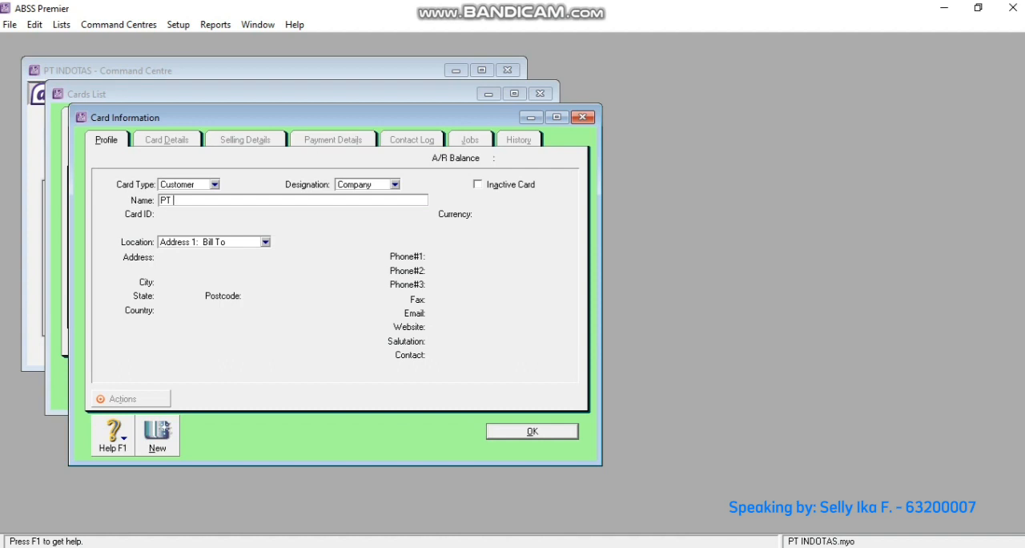
text(CASSABLANKA)
key(Tab)
text(C003)
key(Tab)
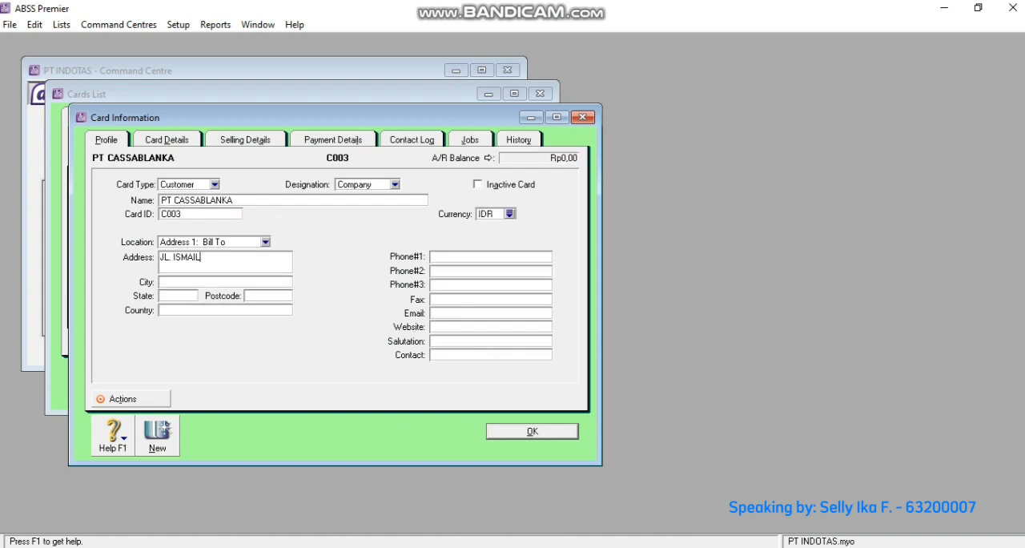
- Change PT CASSABLANKA's currency to US dollars
click(509, 214)
click(400, 210)
click(650, 376)
- Assign the PPN tax code in PT CASSABLANKA's selling details
click(245, 140)
click(496, 268)
click(411, 221)
click(650, 376)
- Set PT CASSABLANKA's terms to In a Given # of Days with 10 discount days, 30 balance due days and 2% early payment discount
click(307, 348)
click(253, 381)
key(Tab)
text(10)
key(Tab)
text(30)
- Create the fourth customer card, entering the customer's name and card ID
key(Tab)
text(2%)
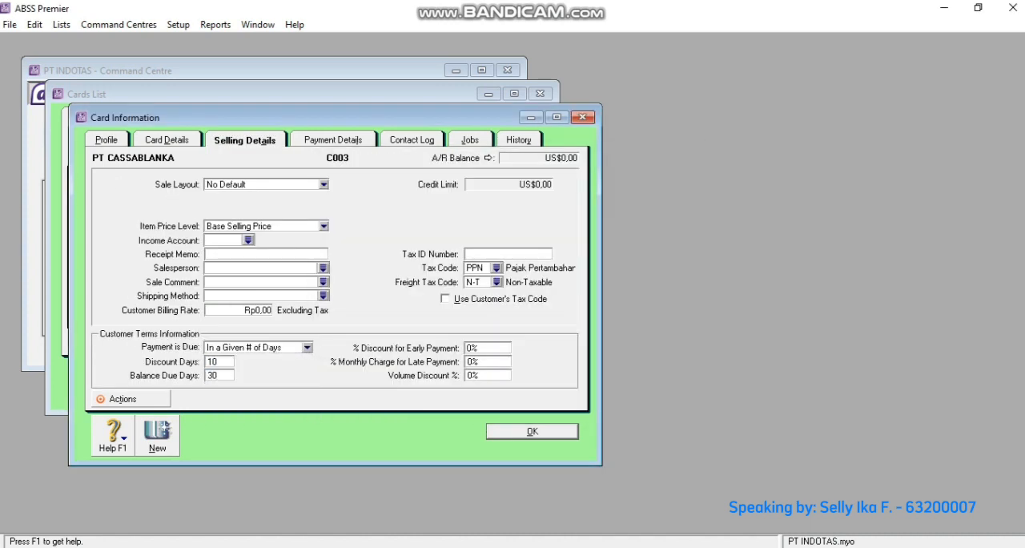
key(Return)
text(IBU NIKITA)
- Set the fourth customer's terms to In a Given # of Days with 10 discount days, 30 balance due days and 2% early payment discount
key(Tab)
text(C004)
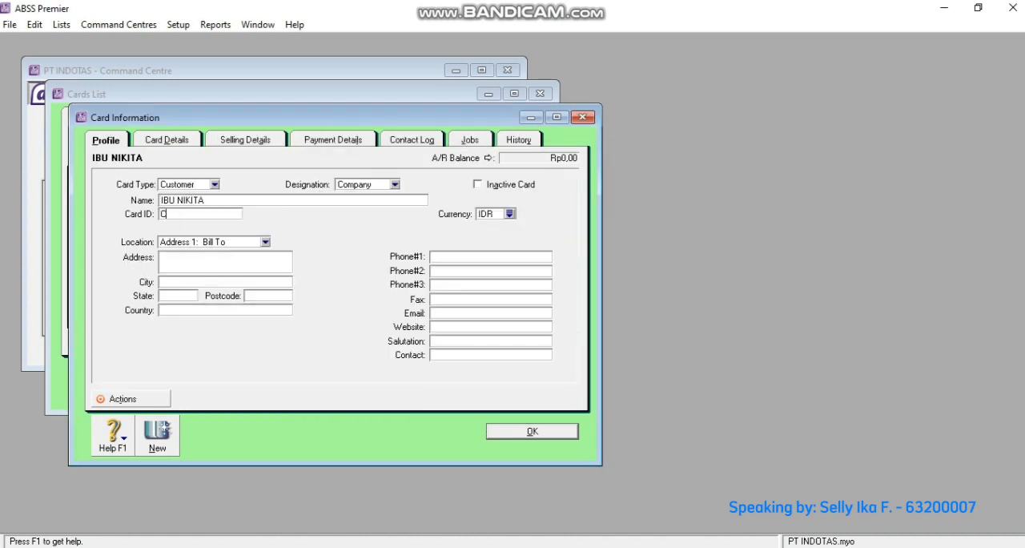
- Set the fourth customer's tax code to PPN
click(245, 140)
click(496, 268)
click(412, 222)
click(650, 377)
click(307, 347)
click(254, 381)
key(Tab)
text(10)
key(Tab)
text(30)
- Create the fifth customer card, entering the customer's name and card ID
key(Tab)
text(2%)
key(Return)
text(PAK TEGUH)
- Set the fifth customer's terms to In a Given # of Days with 10 discount days, 30 balance due days and 2% early payment discount
key(Tab)
text(C005)
click(245, 140)
click(307, 348)
click(253, 378)
key(Tab)
text(10)
key(Tab)
text(30)
key(Tab)
text(2%)
- Set the fifth customer's tax code to PPN and save the card
click(497, 268)
click(411, 222)
click(650, 376)
click(532, 431)
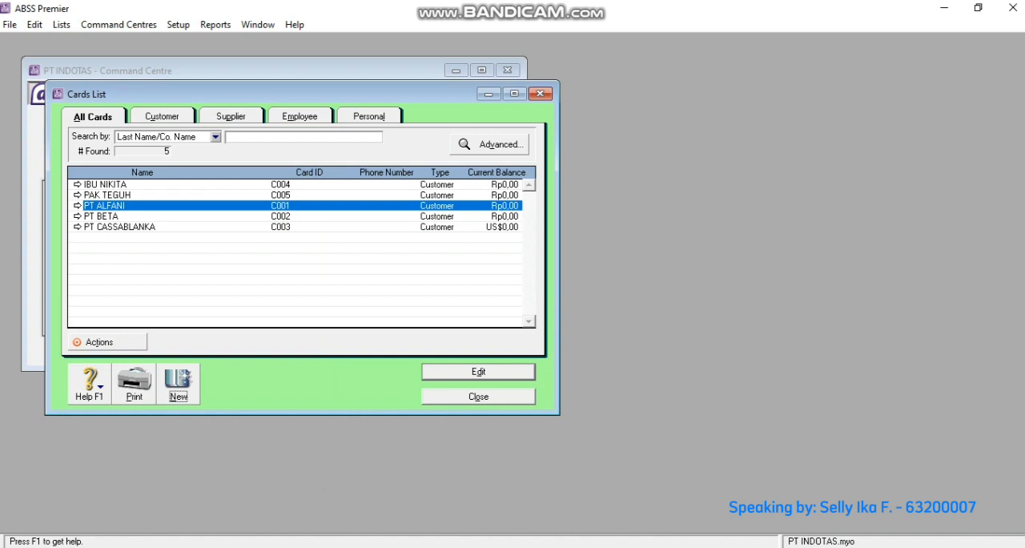
- Create a new card of type Supplier for PT AMBARAWA and enter its card ID
click(178, 383)
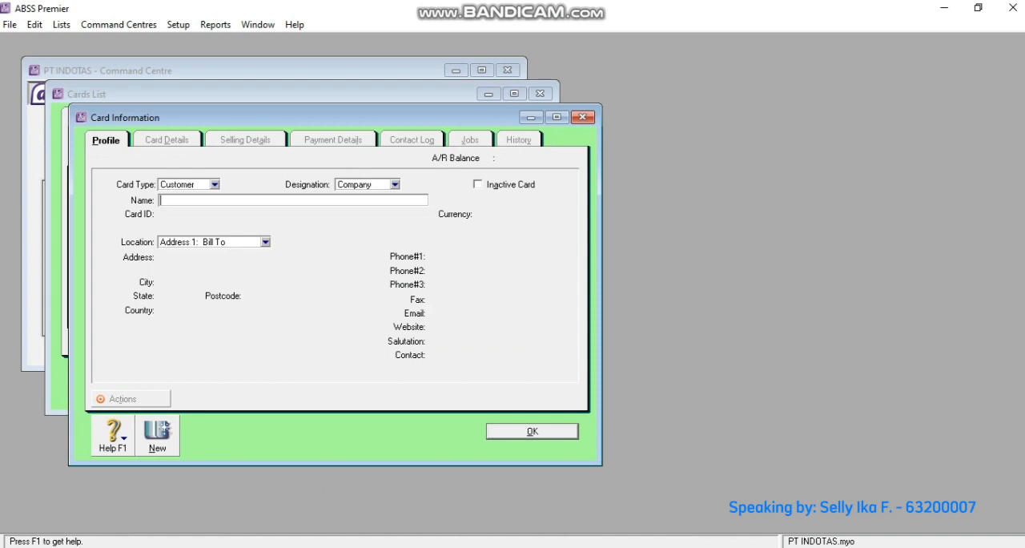
click(214, 184)
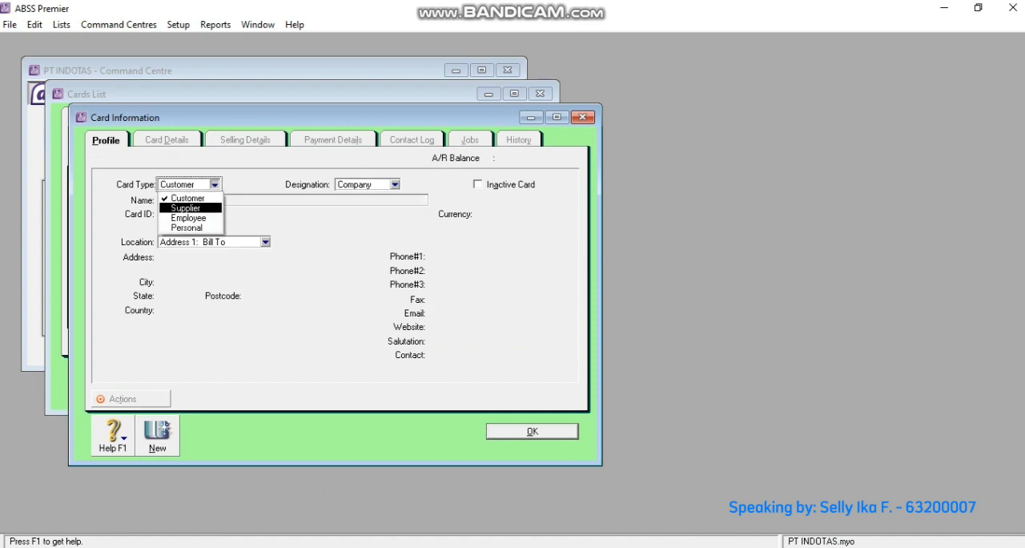
click(190, 208)
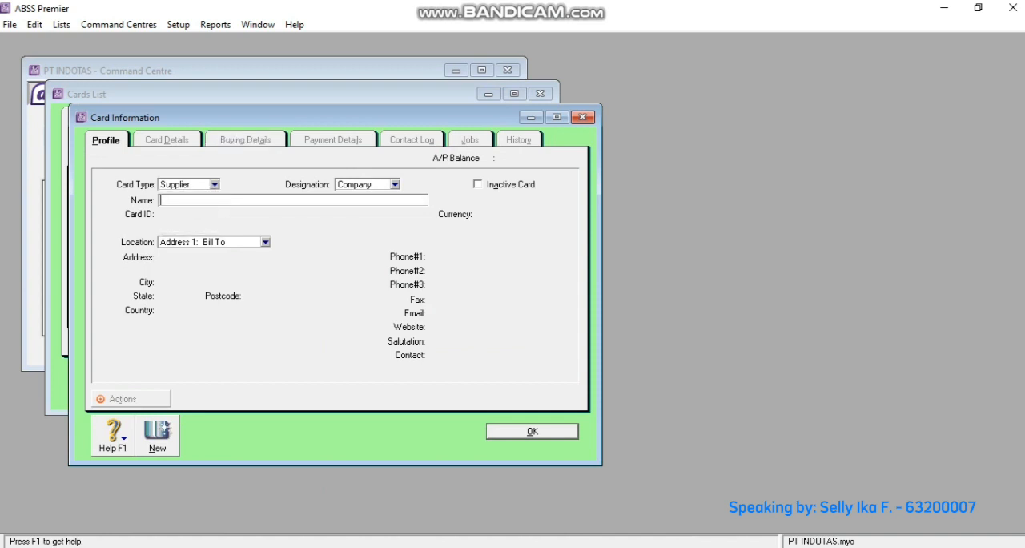
text(PT AMB)
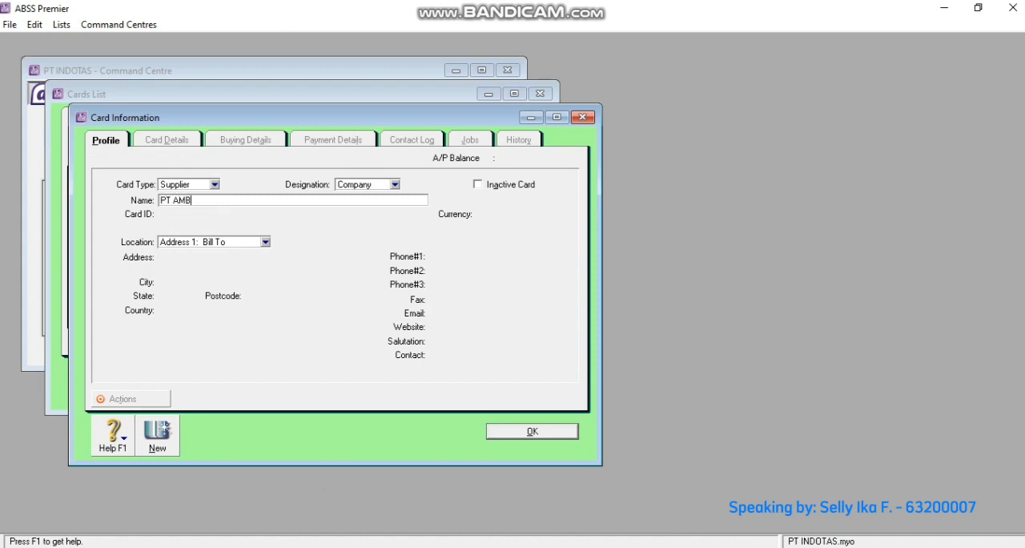
text(ARAWA)
key(Tab)
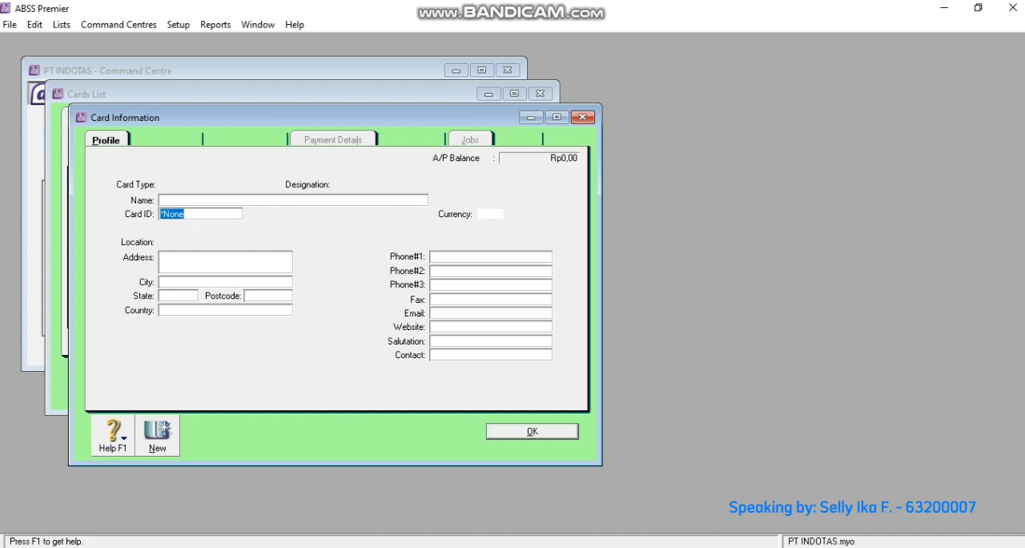
text(S001)
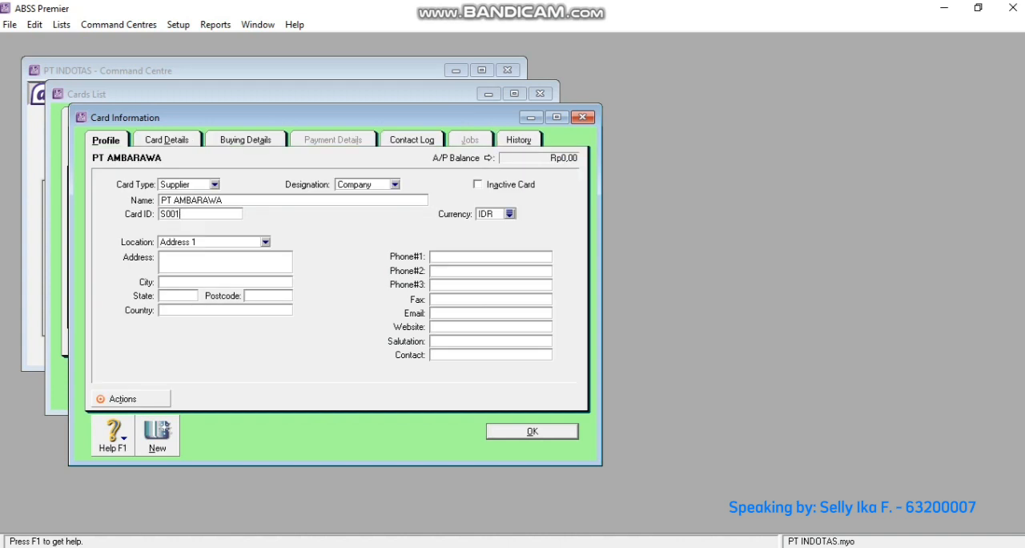
- Enter PT AMBARAWA's street address
key(Tab)
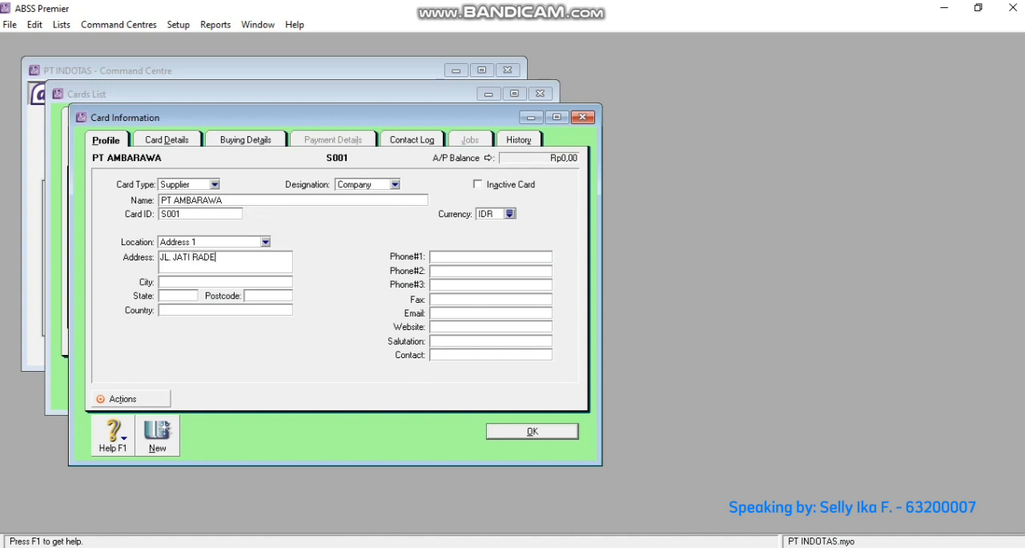
- Set the tax code in PT AMBARAWA's buying details to PPN and save the supplier card
click(245, 140)
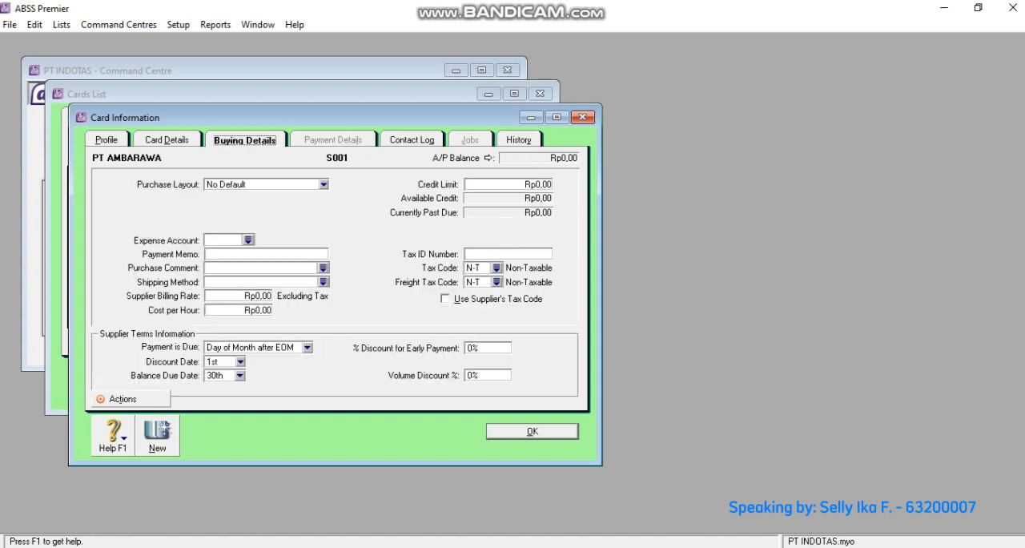
click(497, 267)
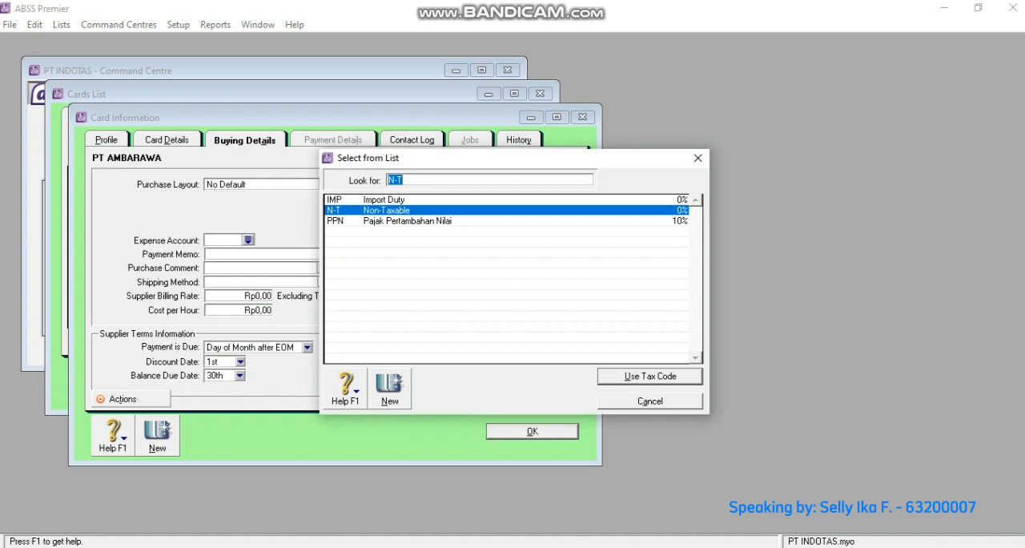
text(PPN)
key(Return)
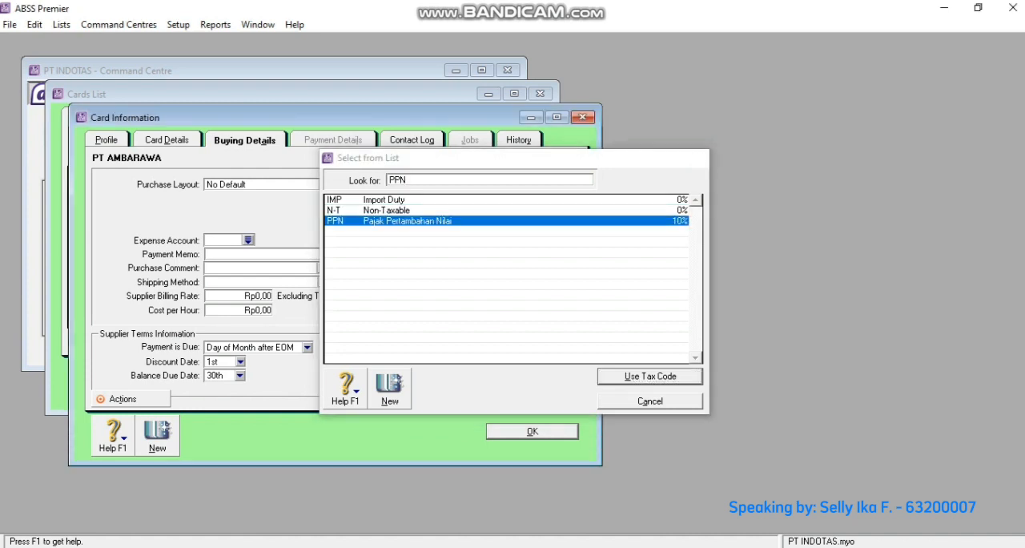
click(532, 431)
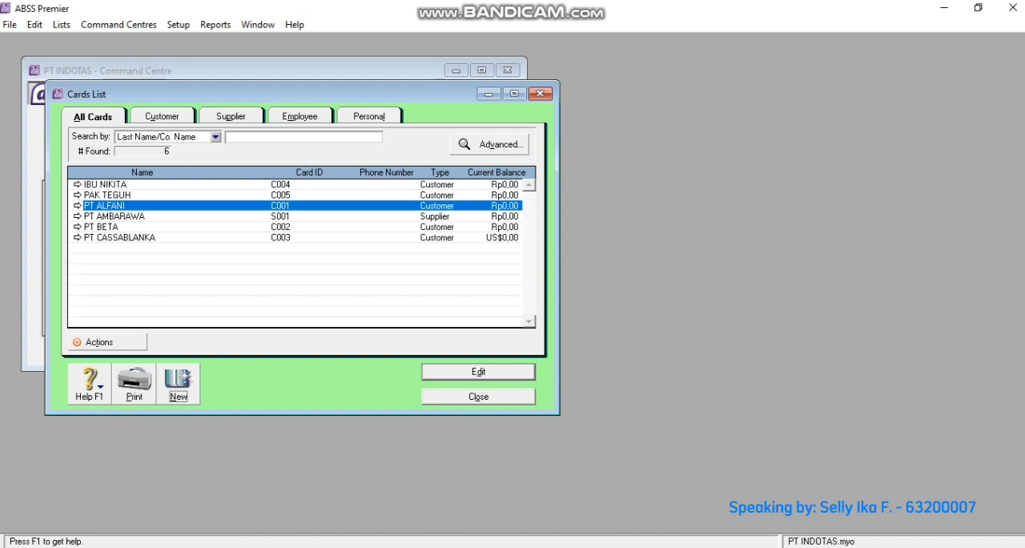
- Create a supplier card for PT KENCANA RAYA, accepting the proposed card ID, and enter its street address
click(178, 383)
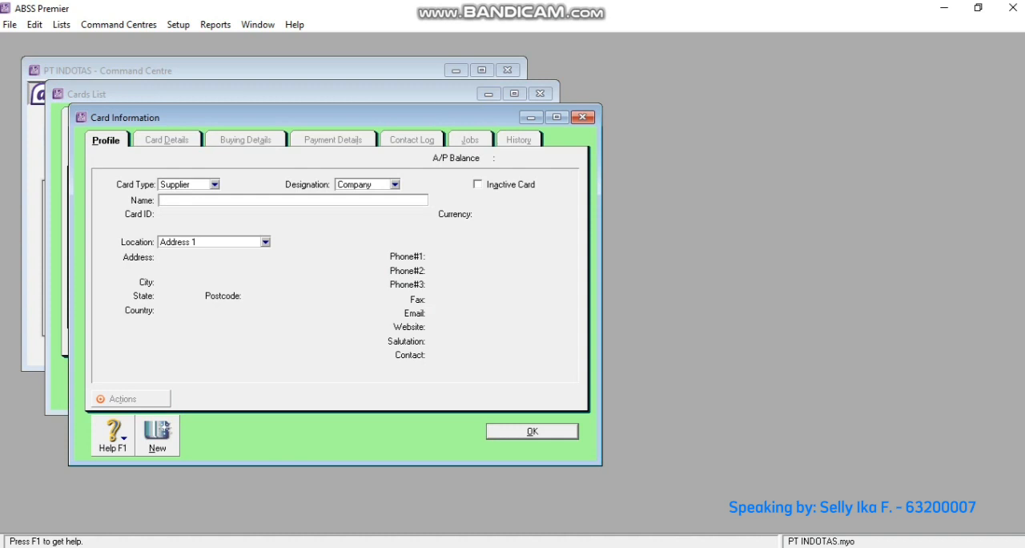
text(PT KENCANA RAYA)
key(Tab)
key(Tab)
key(Tab)
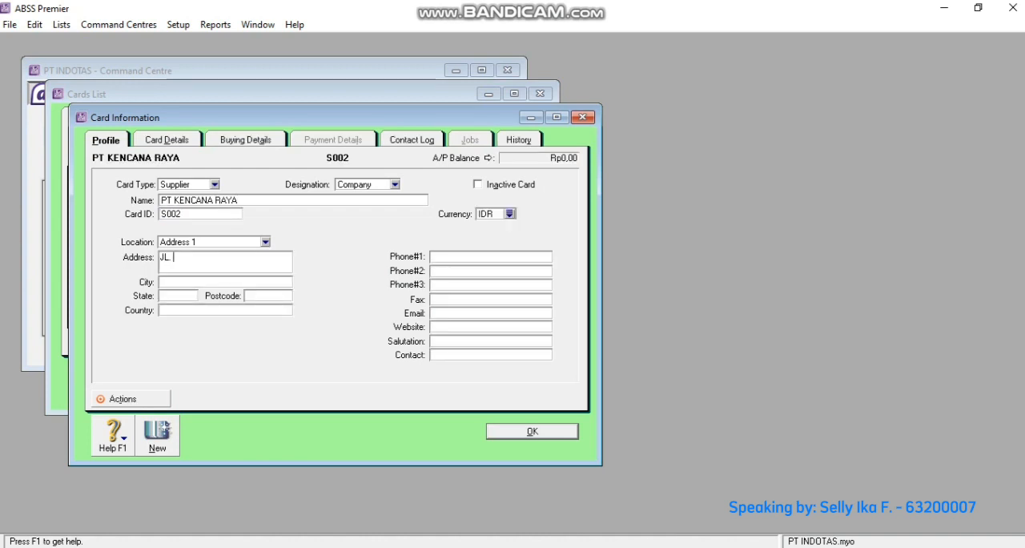
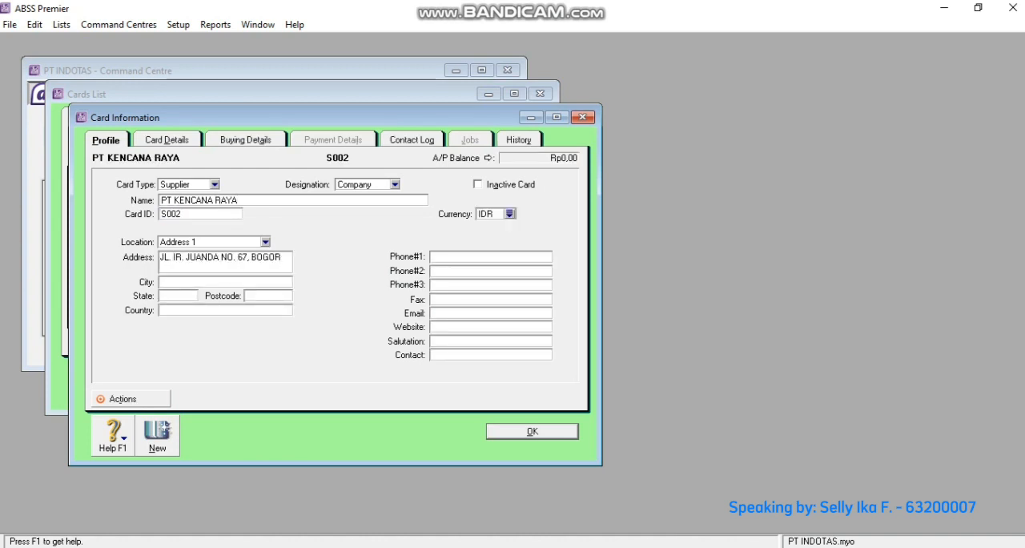
- Set the tax code in PT KENCANA RAYA's buying details to PPN
click(246, 140)
click(497, 268)
click(416, 222)
click(652, 375)
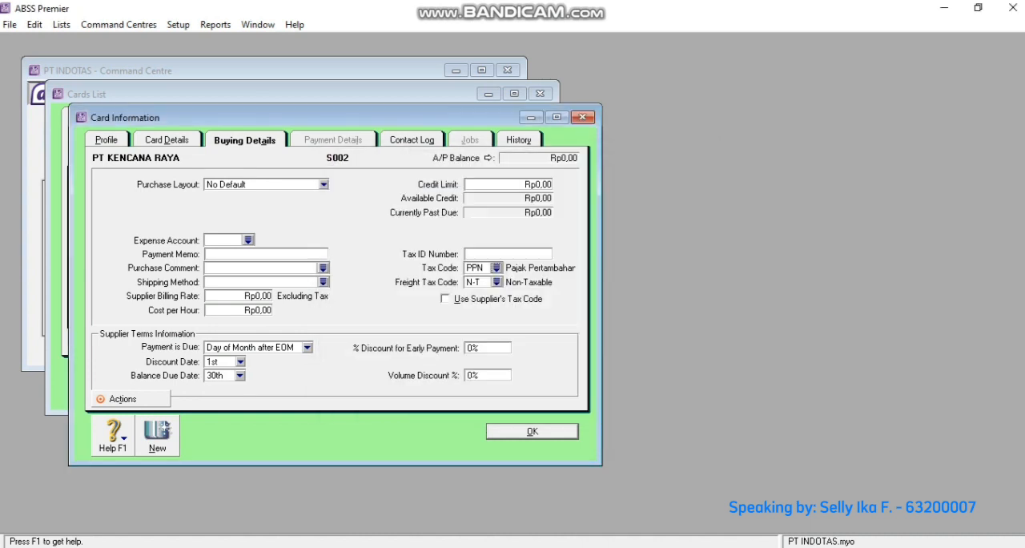
- Create a supplier card for PT CEMERLANG with card ID S003 and enter its street address
click(158, 435)
text(PT CEMERLANG)
key(Tab)
text(S003)
key(Tab)
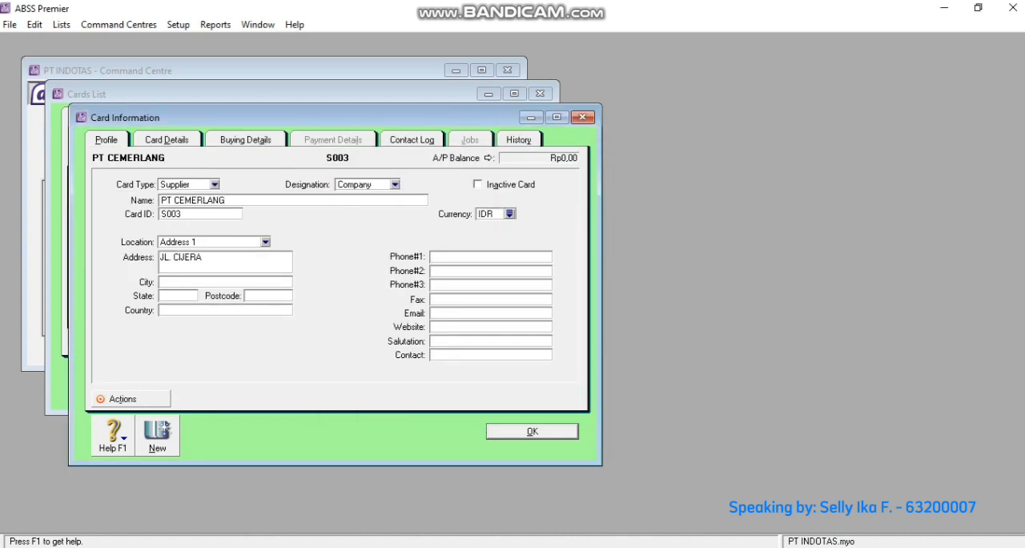
- Set PT CEMERLANG's currency to USD and choose the tax code in its buying details
click(401, 210)
click(650, 377)
click(245, 140)
click(497, 268)
click(401, 221)
click(650, 377)
- Create a new card of type Employee with the last name Bagian penjualan and card ID E001
click(157, 436)
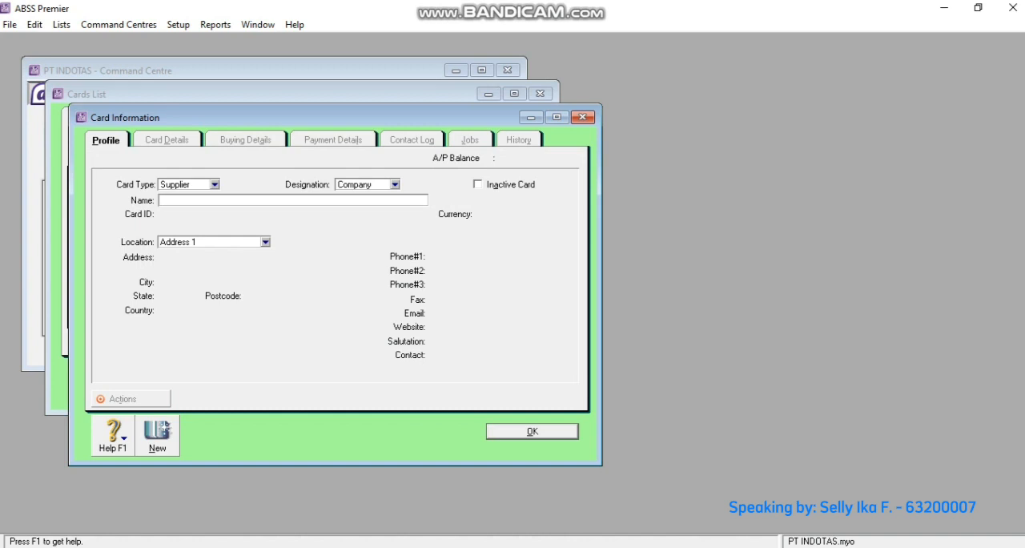
click(214, 185)
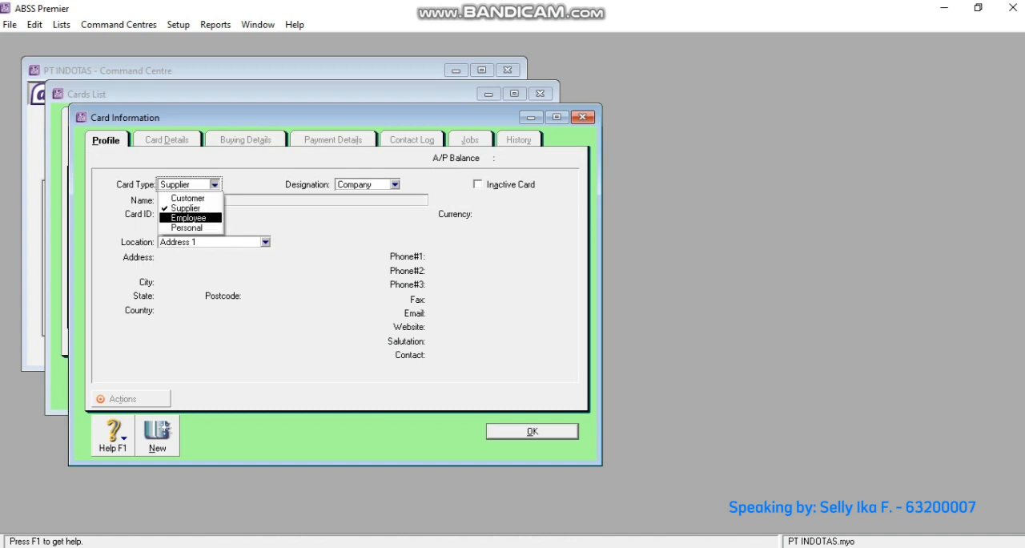
key(Return)
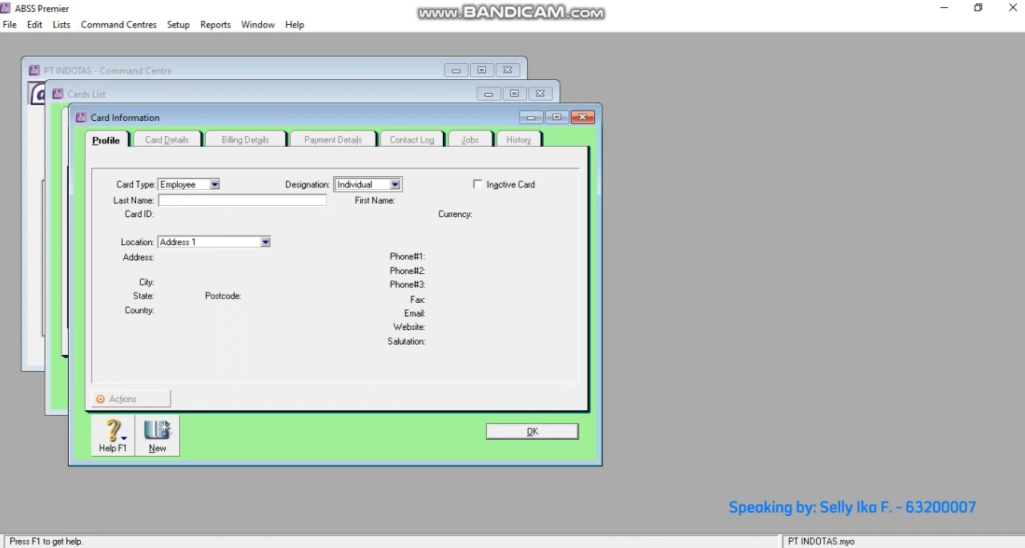
key(Tab)
text(Bagian penjualan)
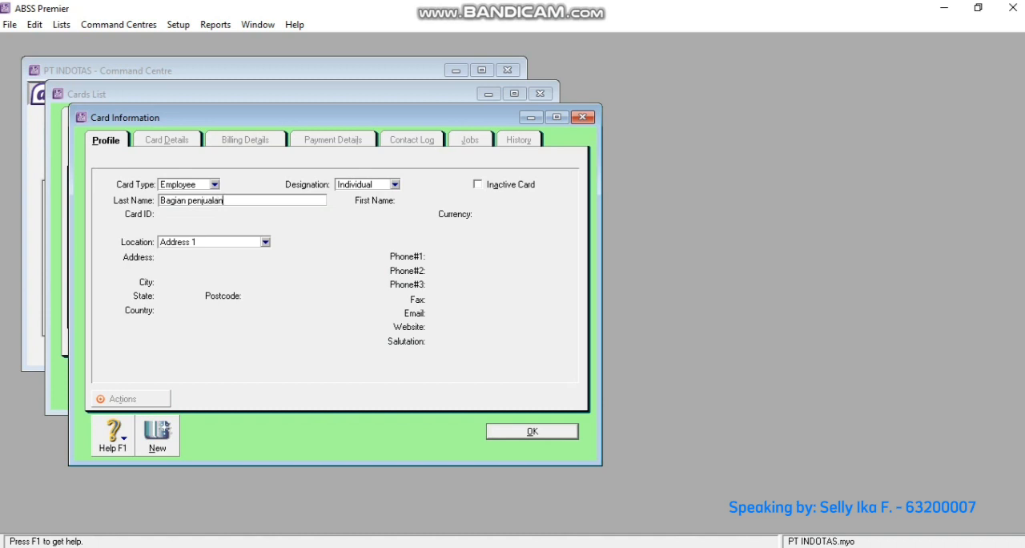
key(Tab)
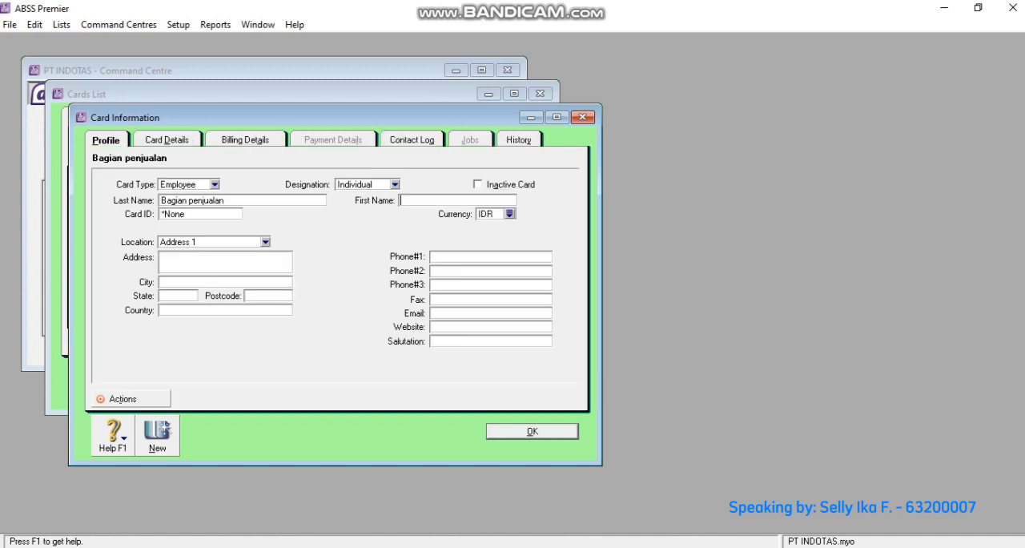
key(Tab)
text(E001)
- Create another employee card with the last name Bagian Adm&Umum and card ID E002, and save it
key(alt+n)
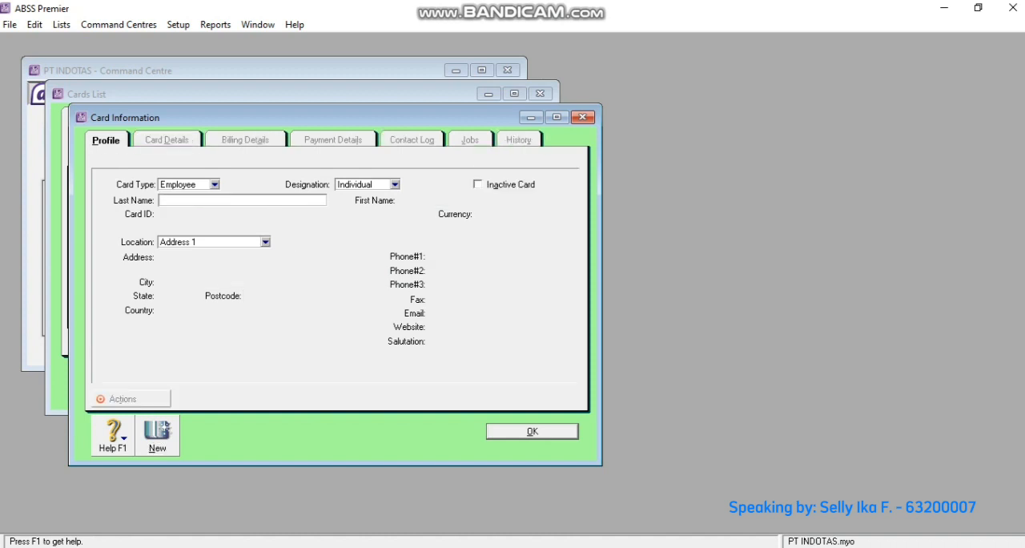
text(Bagian Adm&Umum)
key(Tab)
key(Tab)
text(E)
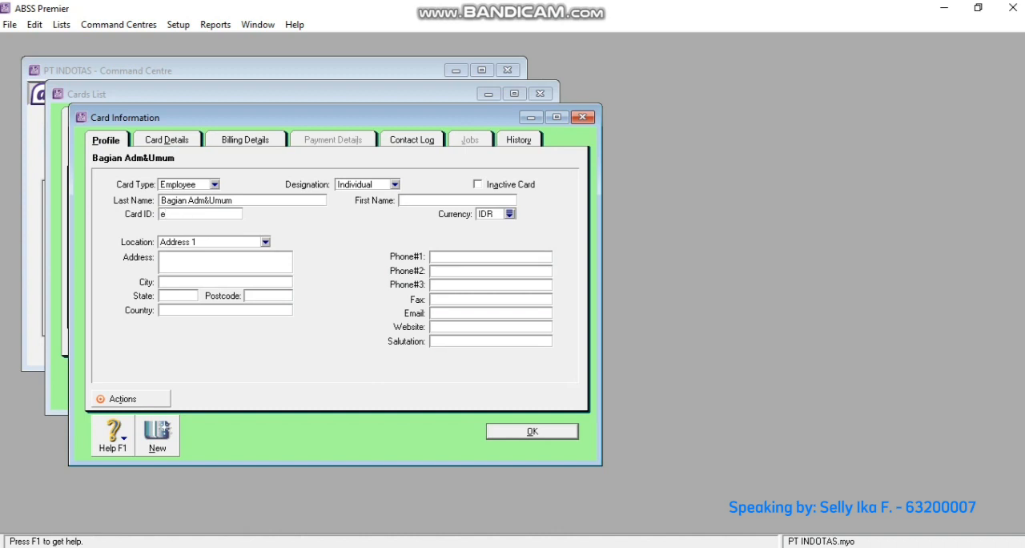
text(002)
key(Return)
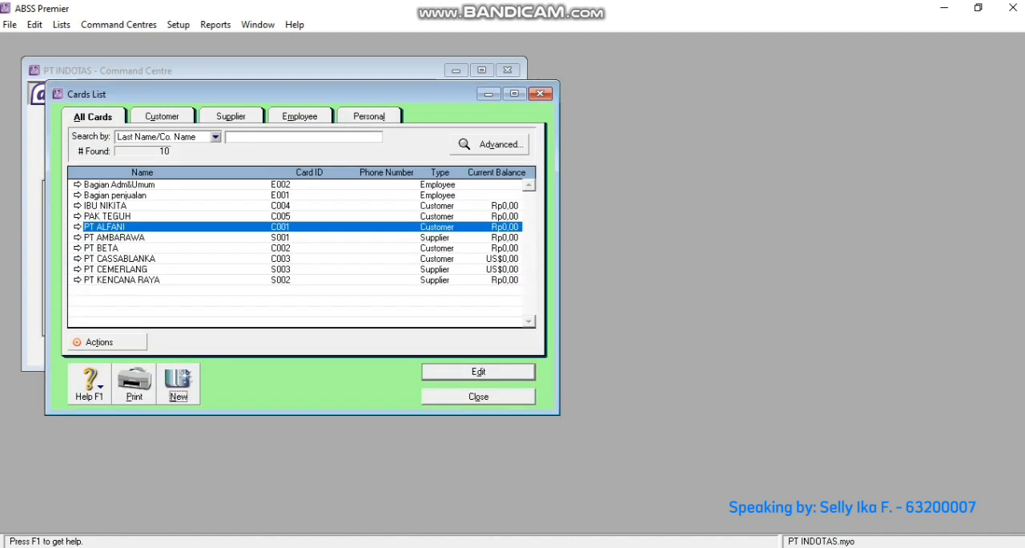
- Check the supplier and employee cards in the Cards List and close the list
click(231, 117)
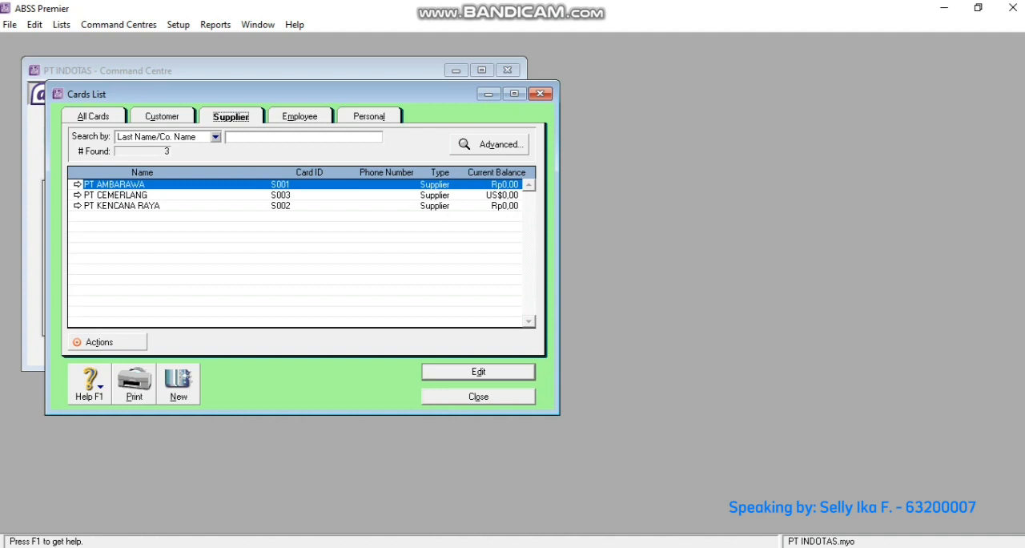
click(299, 117)
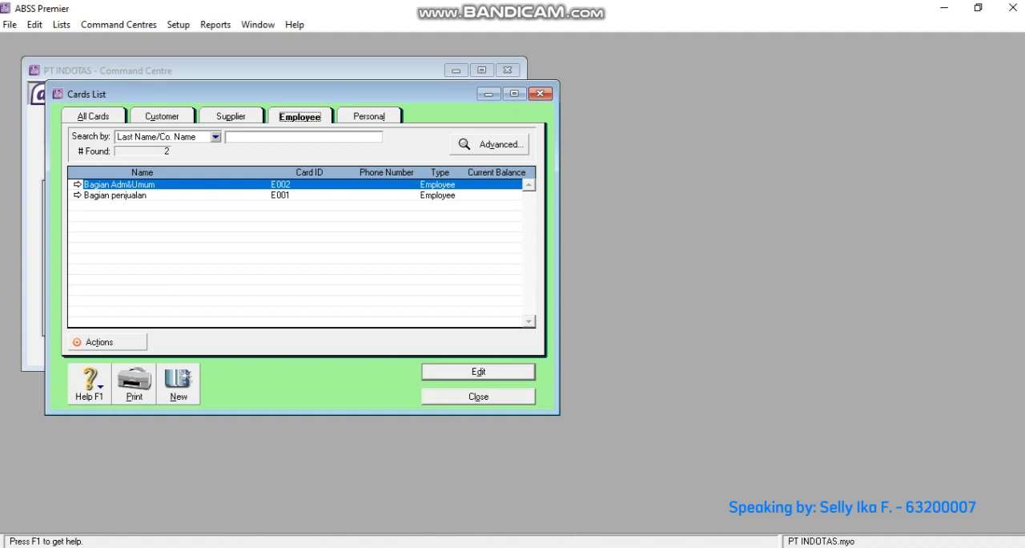
click(478, 395)
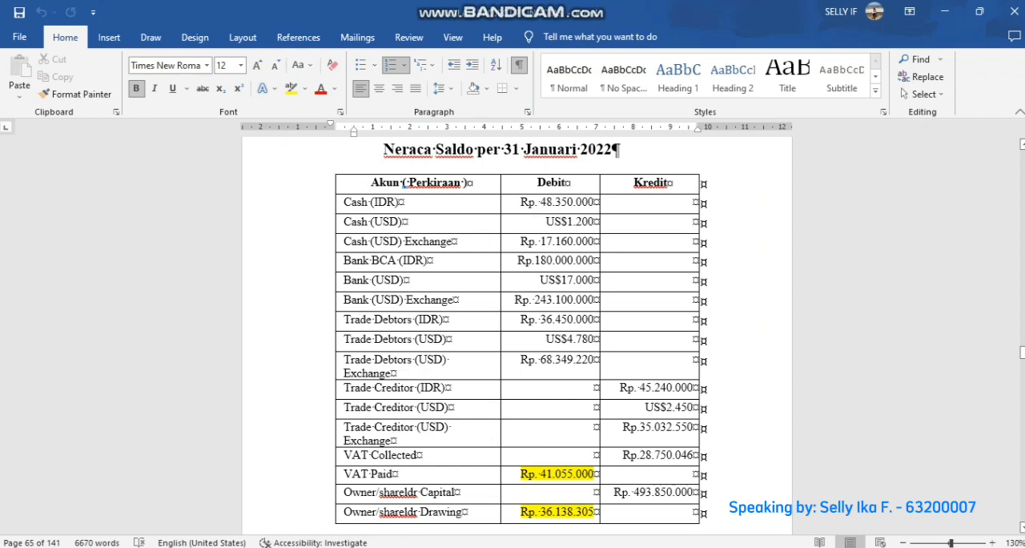
- Examine the debit and credit balances in the Word document's trial balance, Neraca Saldo per 31 Januari 2022
scroll(517, 328, down, 10)
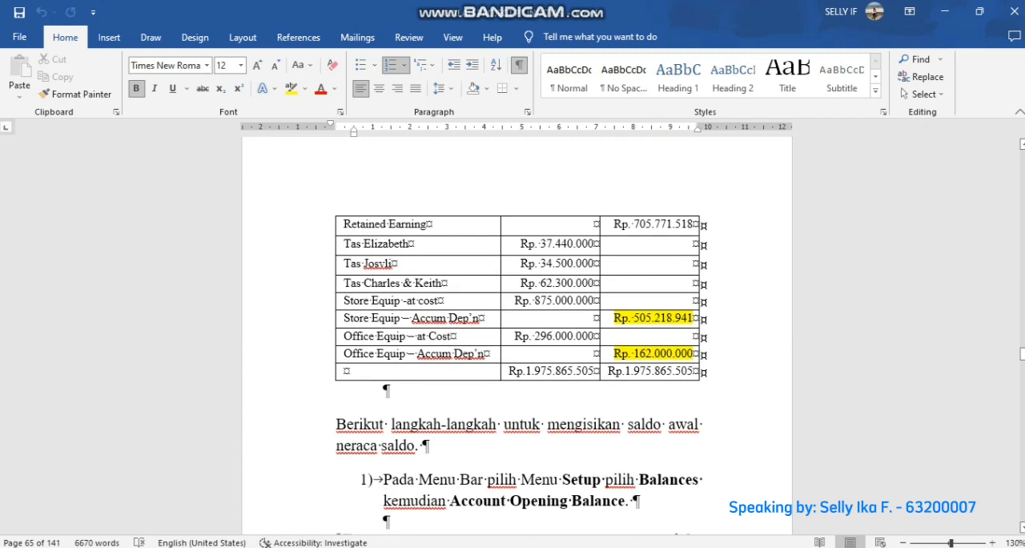
scroll(516, 329, up, 12)
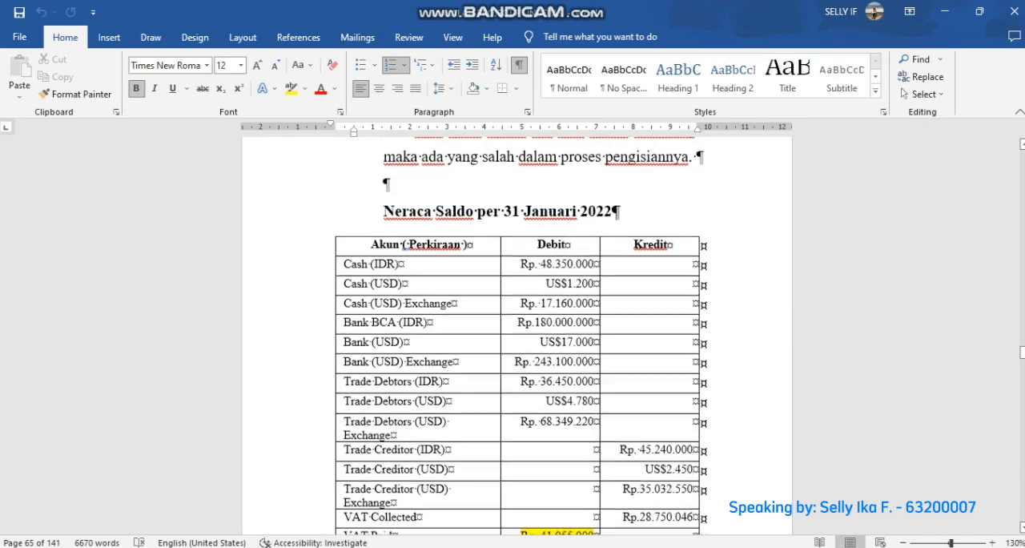
scroll(516, 328, down, 2)
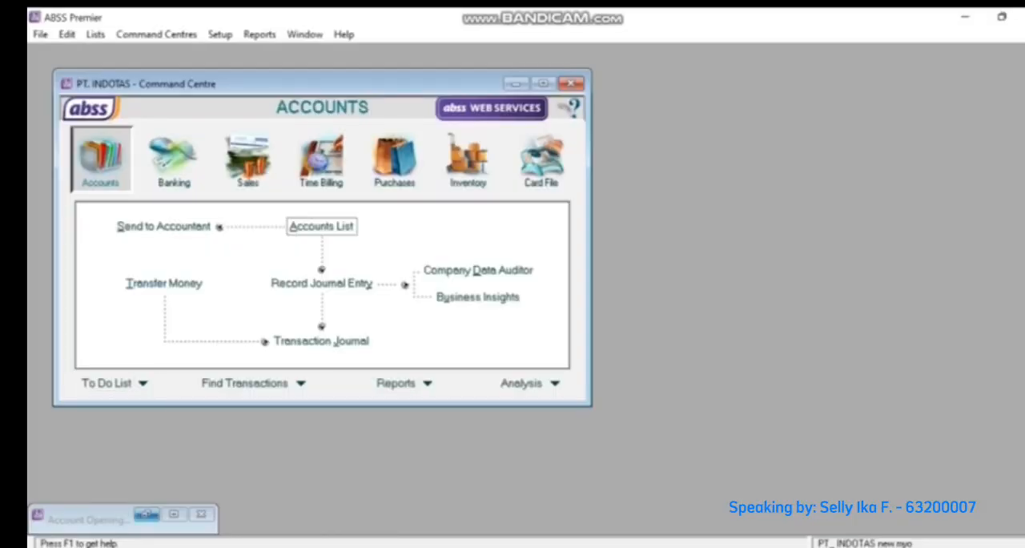
- Restore the Account Opening Balances window in ABSS Premier and enter 875.000.000 for Store Equip - at Cost and -505.218.941 for its accumulated depreciation
click(147, 514)
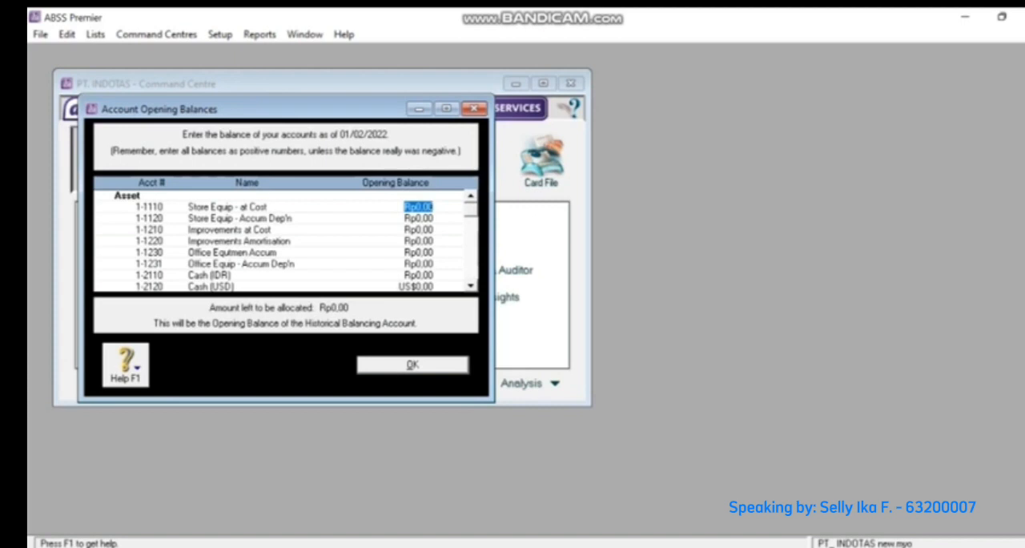
text(875.000.000)
key(Tab)
text(-505218941)
- Enter opening balances of 296.000.000 for Office Equtmen Accum and -162.000.000 for Office Equip - Accum Dep'n
key(Tab)
key(Tab)
key(Tab)
text(296000000)
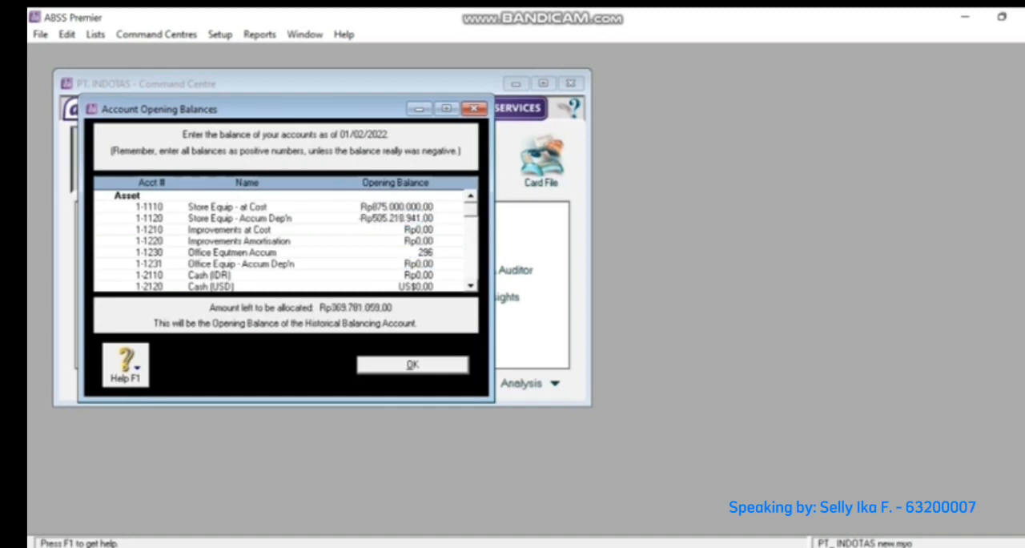
key(Tab)
text(-Rp162.000.000)
- Enter opening balances of 48.350.000 for Cash (IDR) and US$1.200 for Cash (USD), letting the program calculate the linked exchange balance
key(Tab)
text(48.350.000)
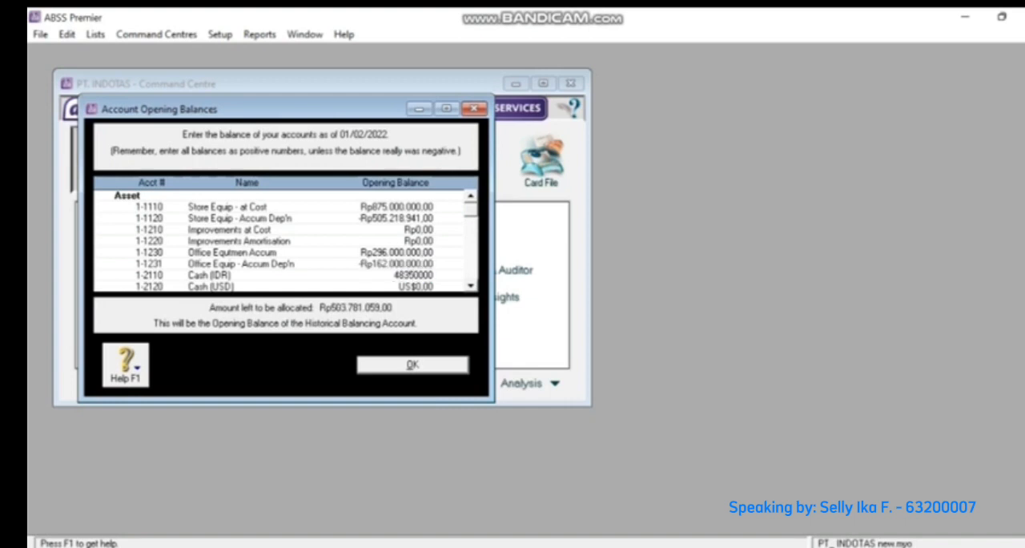
key(Tab)
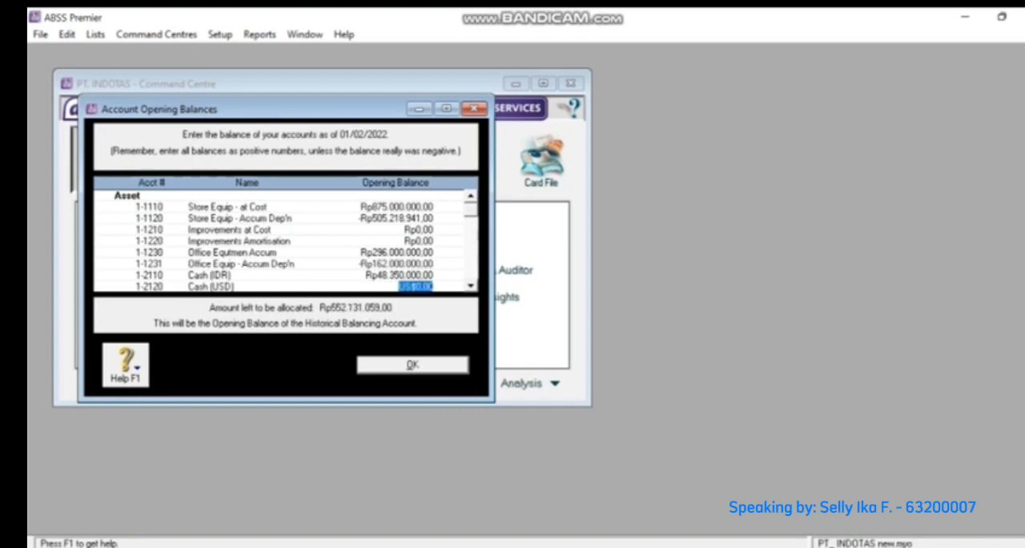
text(1200)
key(Tab)
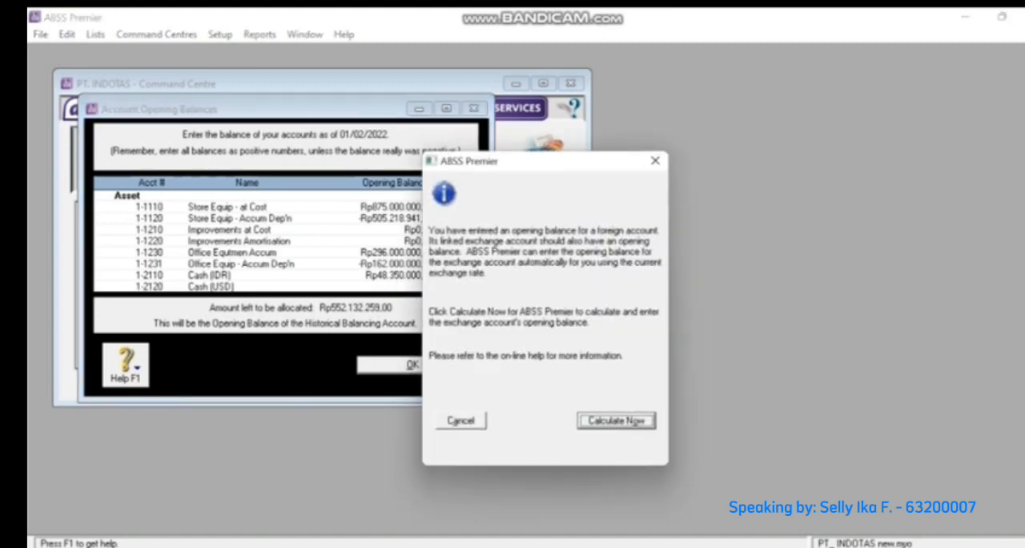
key(Return)
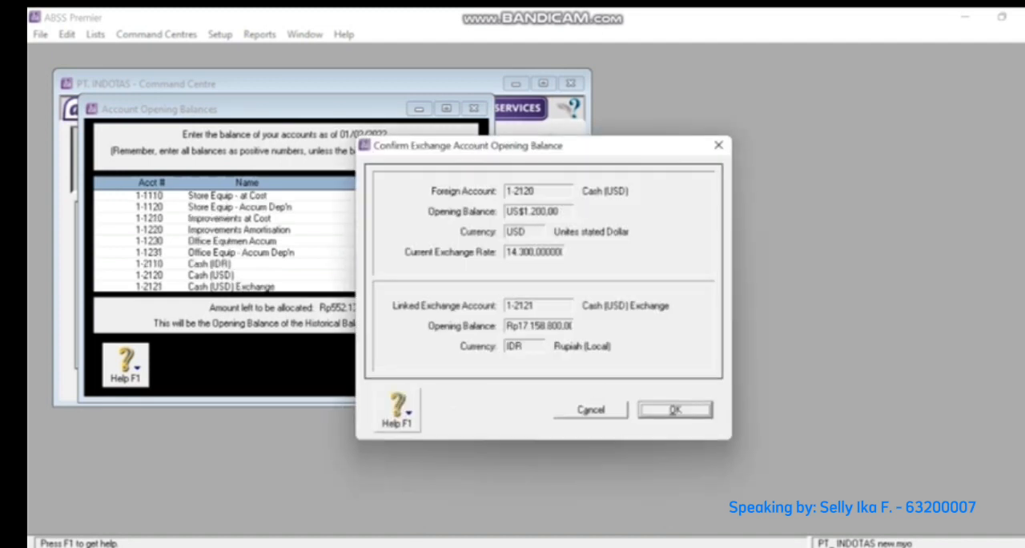
key(Return)
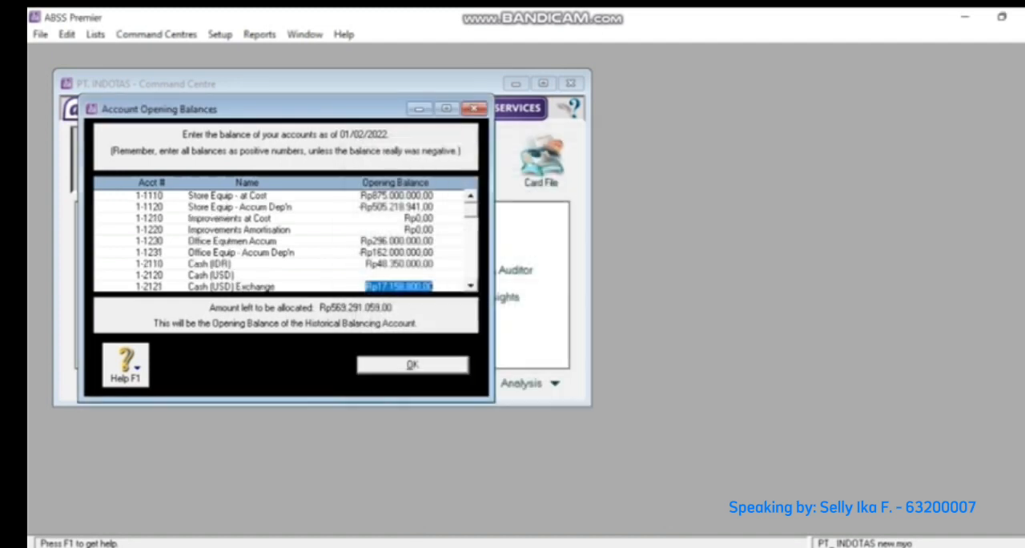
- Set the Cash (USD) Exchange opening balance to 17.160.000
text(1)
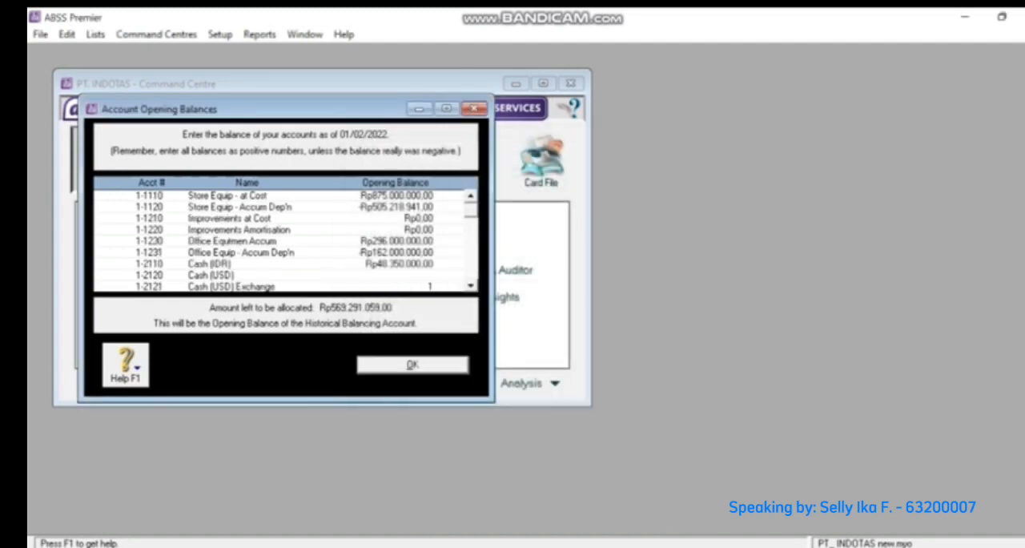
text(760)
key(BackSpace)
text(0000)
key(Tab)
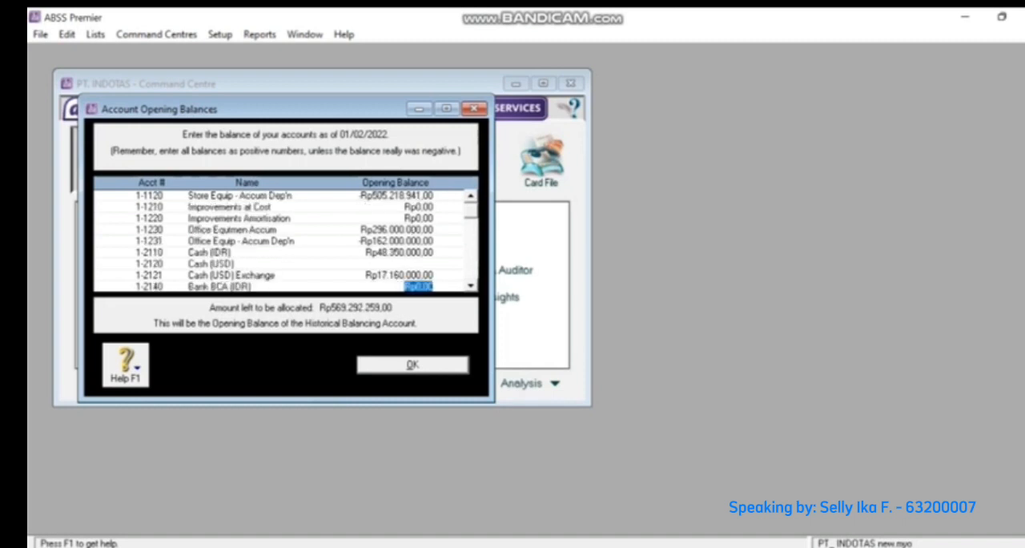
key(Up)
key(Up)
key(Down)
key(Down)
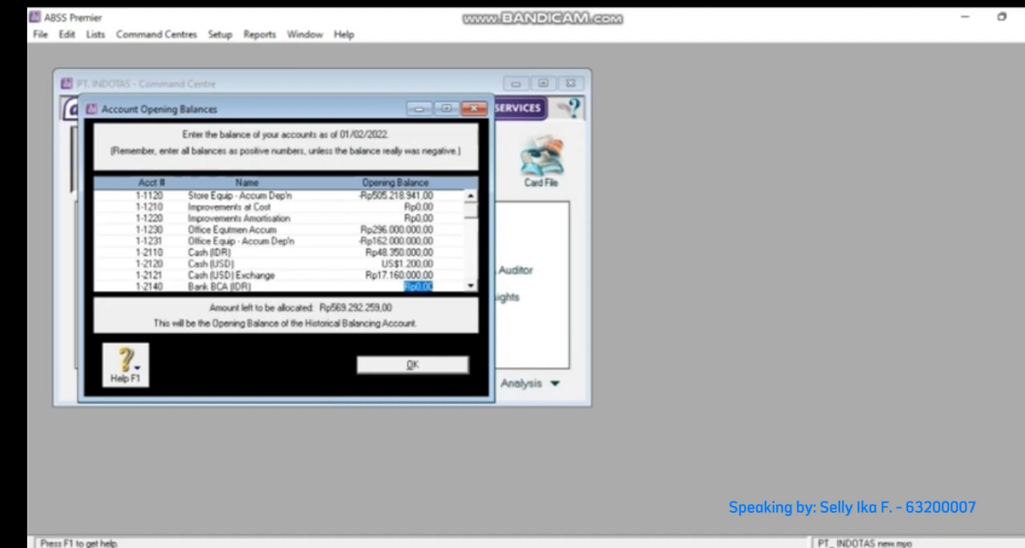
- Enter opening balances of 180.000.000 for Bank BCA (IDR) and US$17.000 for Bank (USD), accepting the calculated exchange balance
text(180.000.000)
key(Tab)
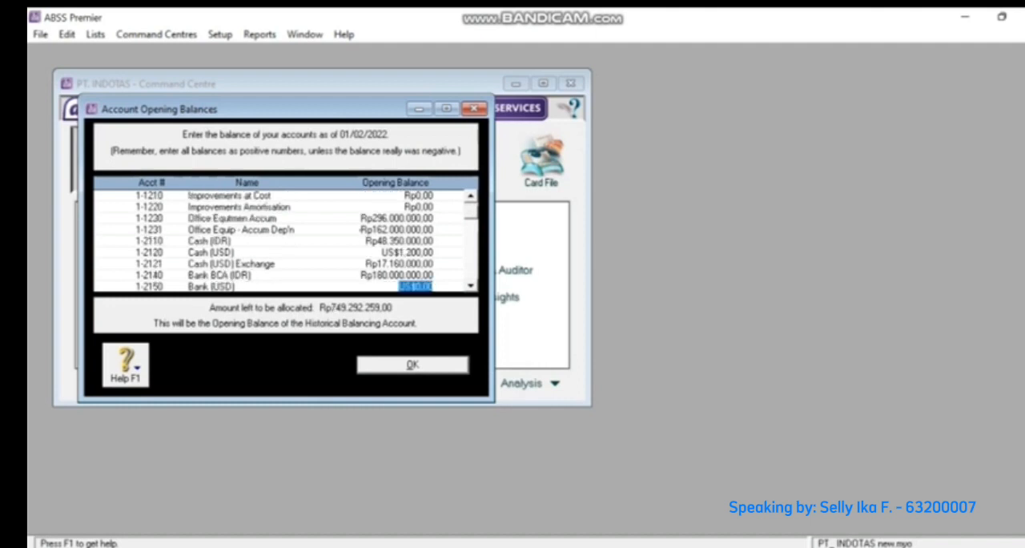
text(17000)
key(Tab)
key(Return)
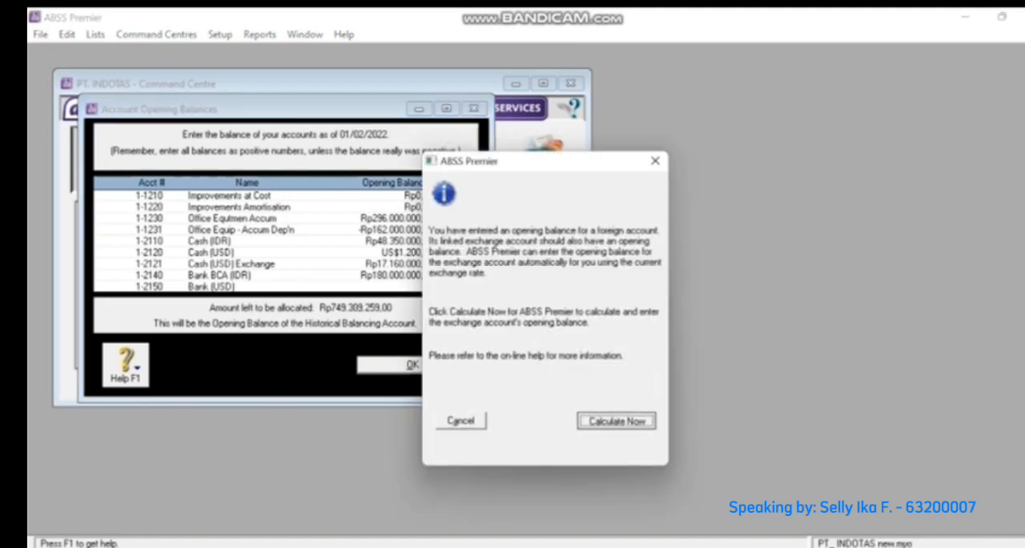
key(Return)
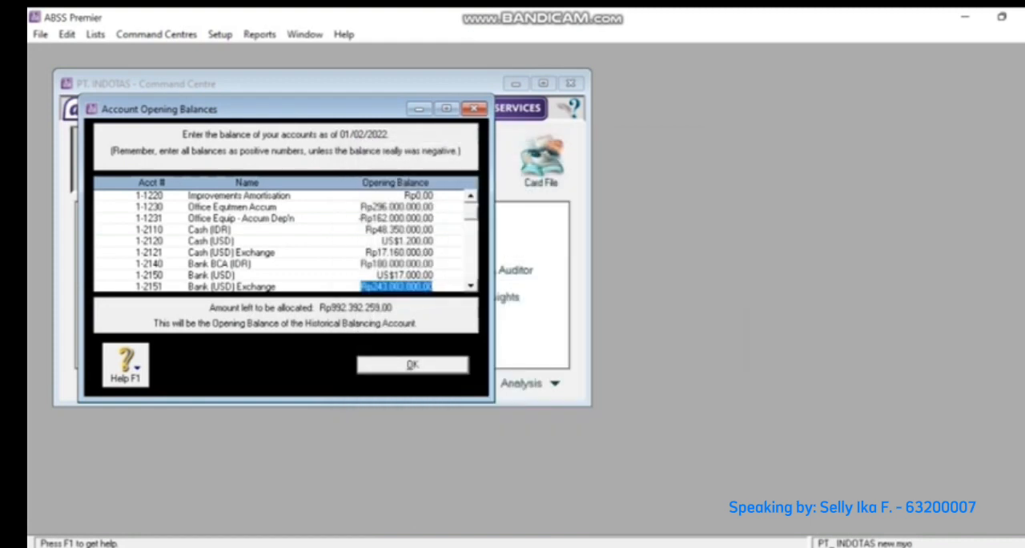
- Set the Bank (USD) Exchange opening balance to 243.100.000
key(BackSpace)
text(243100000)
key(Tab)
key(Tab)
- Enter opening balances of 36.450.000 for Trade Debtors (IDR) and US$4.780 for Trade Debtors (USD), accepting the calculated exchange balance
text(36450000)
key(Tab)
text(4780)
key(Tab)
key(Return)
- Enter the bag inventory opening balances: 37.440.000 for Elizabeth, 34.500.000 for Josvly and 62.300.000 for Charles & Keith
text(37440000)
key(Tab)
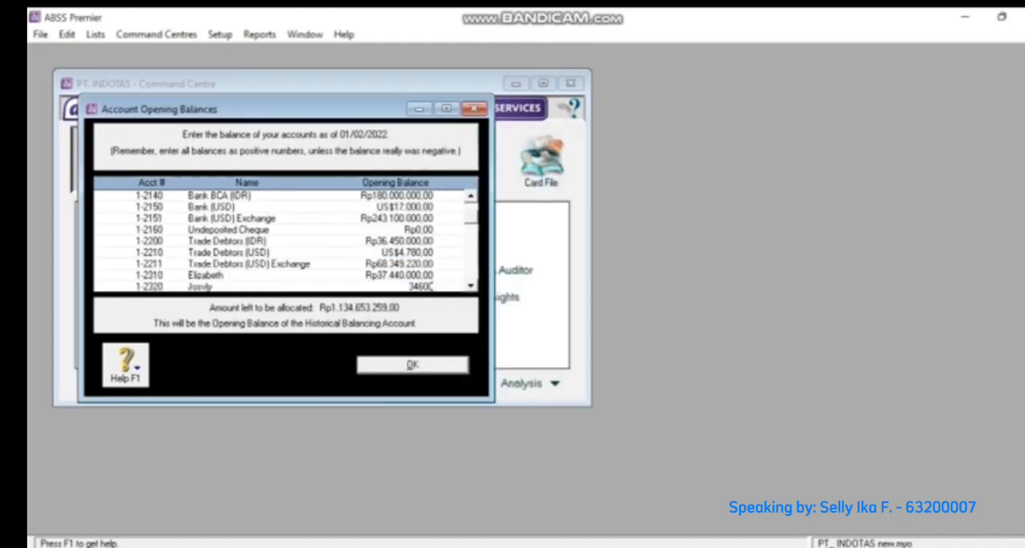
text(34500000)
key(Tab)
text(62300000)
- Enter opening balances of 45.240.000 for Trade Creditors (IDR) and US$2.450 for Trade Creditor (USD), with the exchange balance calculated automatically
key(Tab)
key(Tab)
key(Tab)
key(Tab)
key(Tab)
key(Tab)
key(Tab)
key(Tab)
key(Tab)
key(Tab)
key(Tab)
key(Tab)
key(Tab)
key(Tab)
key(Tab)
key(Tab)
key(Tab)
key(Tab)
key(Tab)
key(Tab)
key(Tab)
text(45240000)
key(Tab)
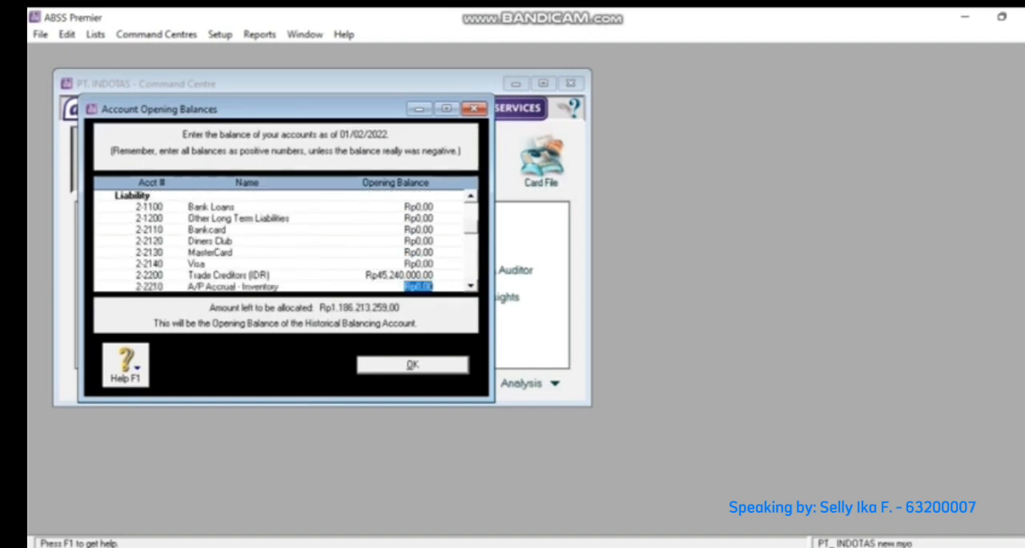
key(Tab)
text(2450)
key(Tab)
- Enter opening balances of 28.750.046 for VAT Collected and -41.055.000 for VAT Paid
text(28750046)
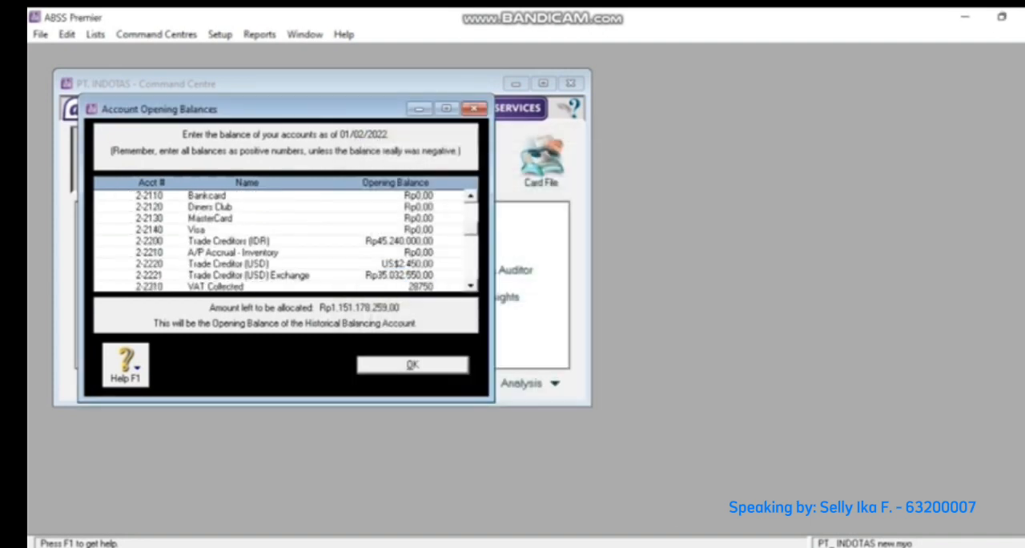
- Enter the equity opening balances: 493.850.000 for owner's capital, -36.138.305 for owner's drawing and 705.771.518 for retained earnings
key(Tab)
text(-41055000)
key(Tab)
key(Tab)
key(Tab)
key(Tab)
key(Tab)
key(Tab)
key(Tab)
key(Tab)
key(shift+Tab)
text(493850000)
key(Tab)
text(-36138305)
key(Tab)
text(705.771.518)
key(Tab)
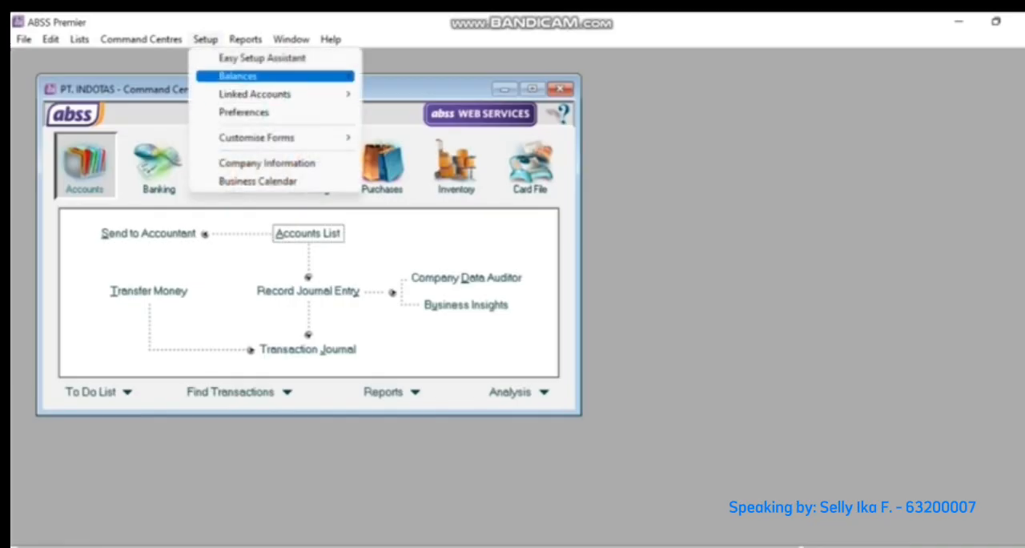
- Open the Customer Balances setup window
mouse_move(238, 76)
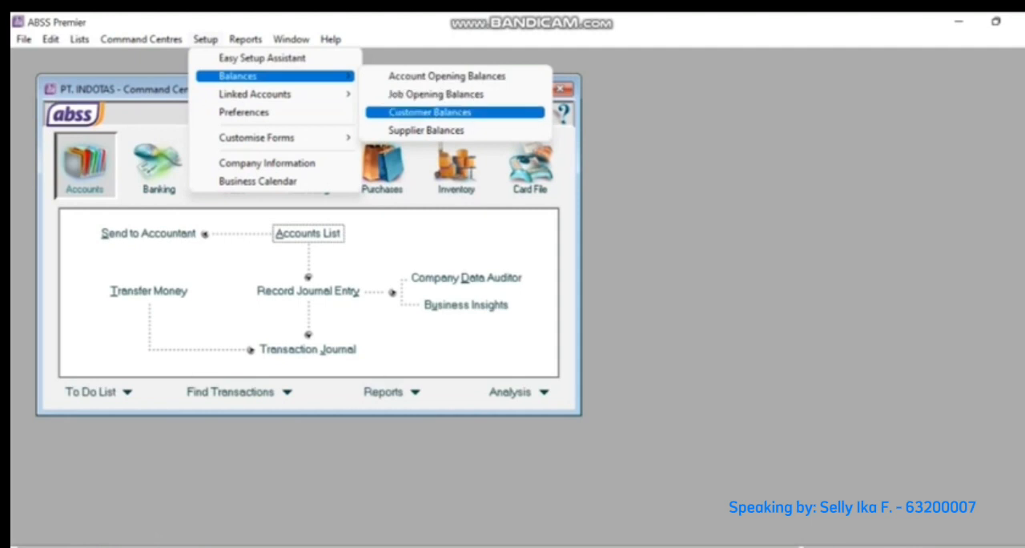
click(430, 112)
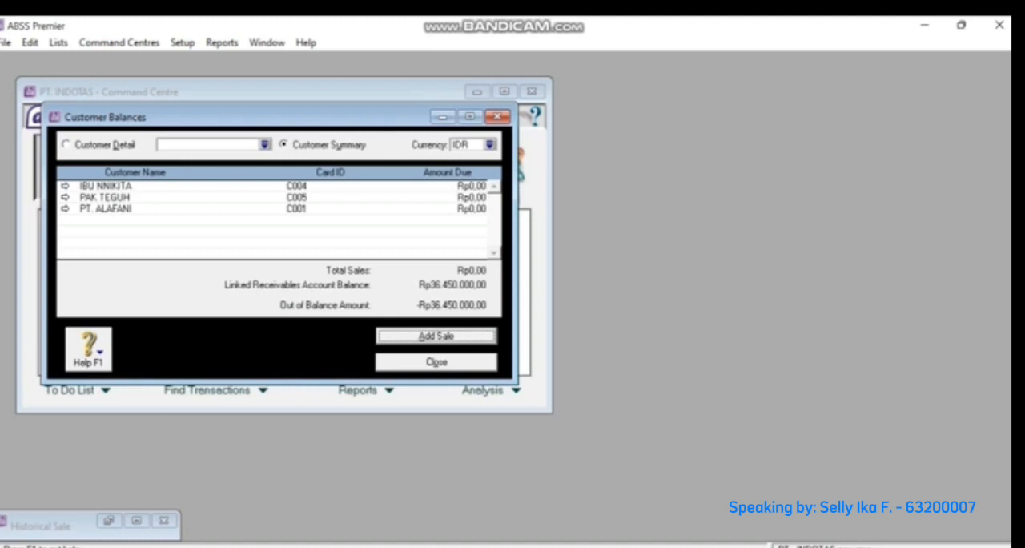
- Start a historical sale for PT. ALAFANI as invoice INV-01, dated 26/01/2022, with the memo SALDO AWAL
click(66, 209)
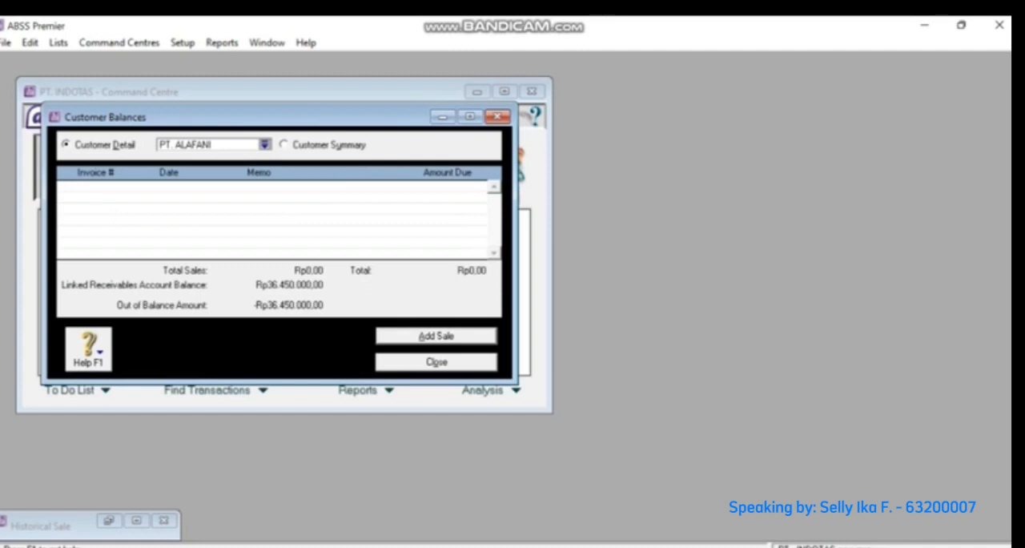
click(109, 520)
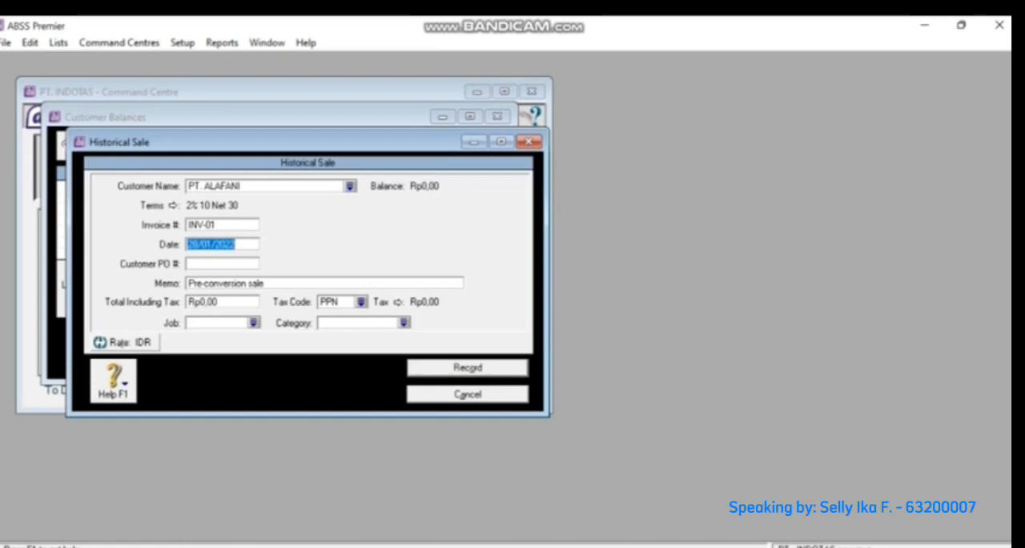
text(26/01/20)
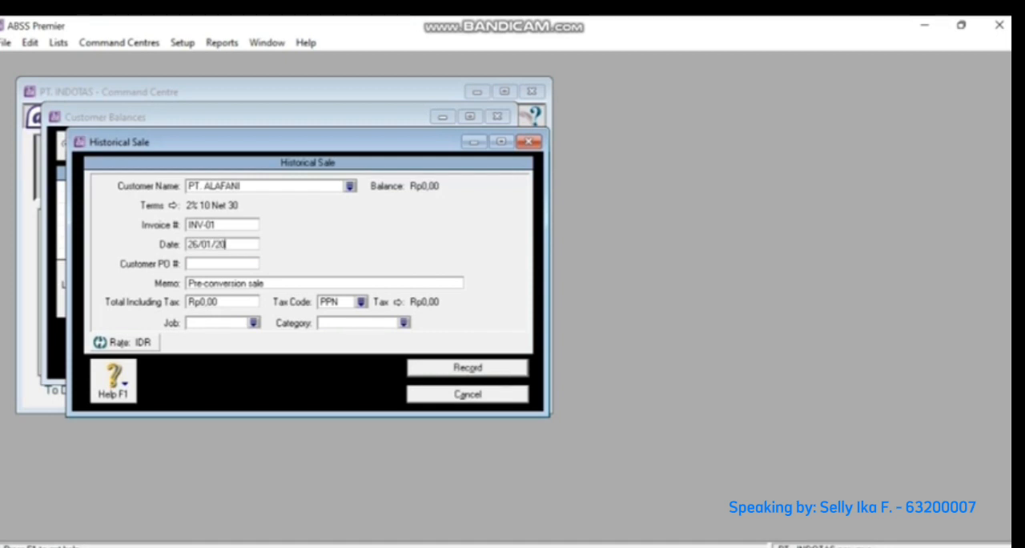
text(22)
key(Tab)
key(Tab)
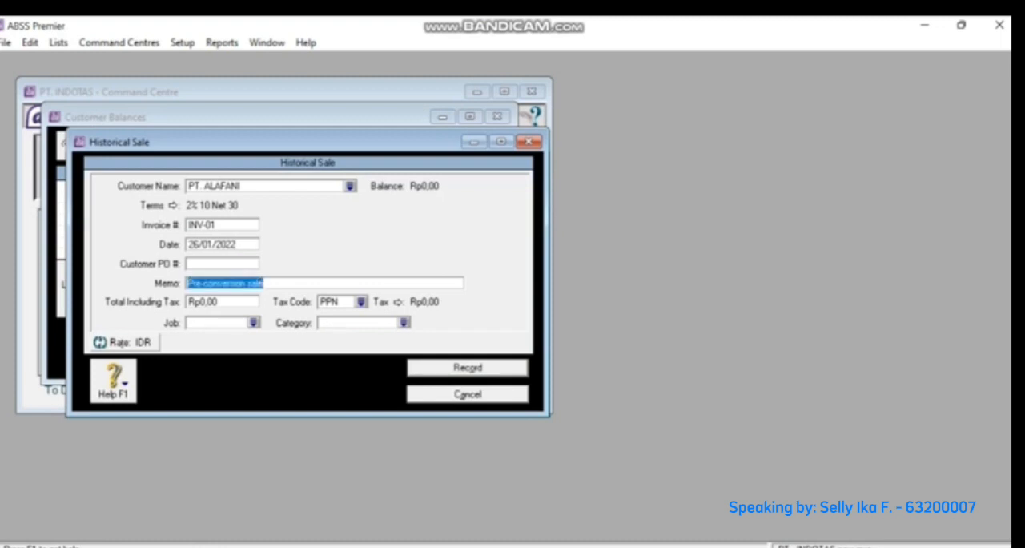
text(SAL)
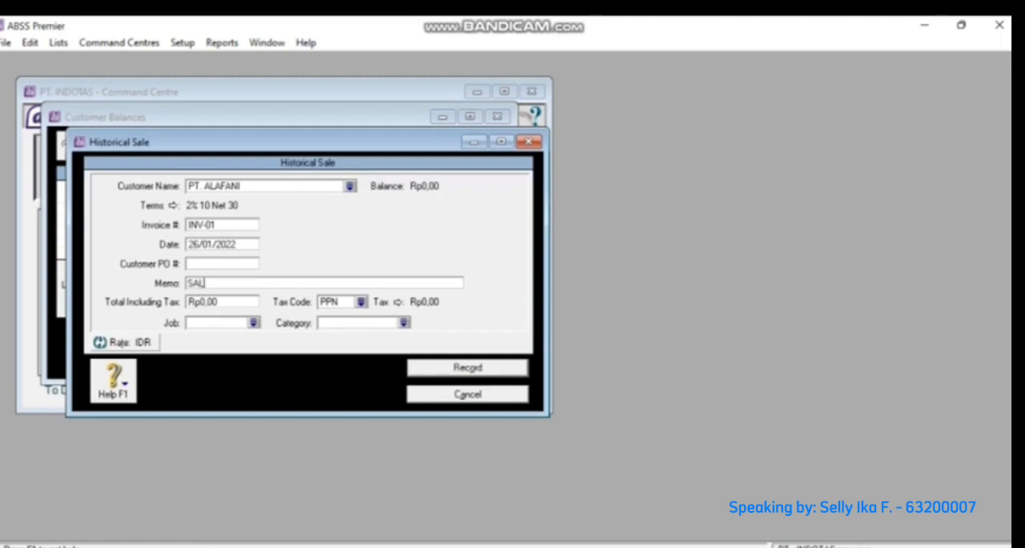
text(DO AWAL)
key(Tab)
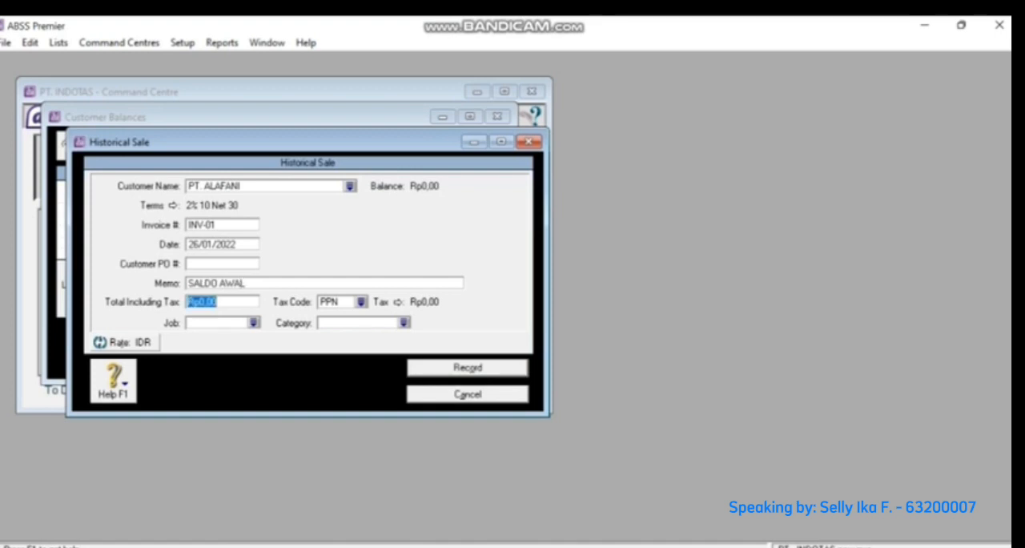
- Set the PT. ALAFANI sale's total including tax to Rp36.450.000 and assign it to job P (Produk)
text(36450000)
click(254, 323)
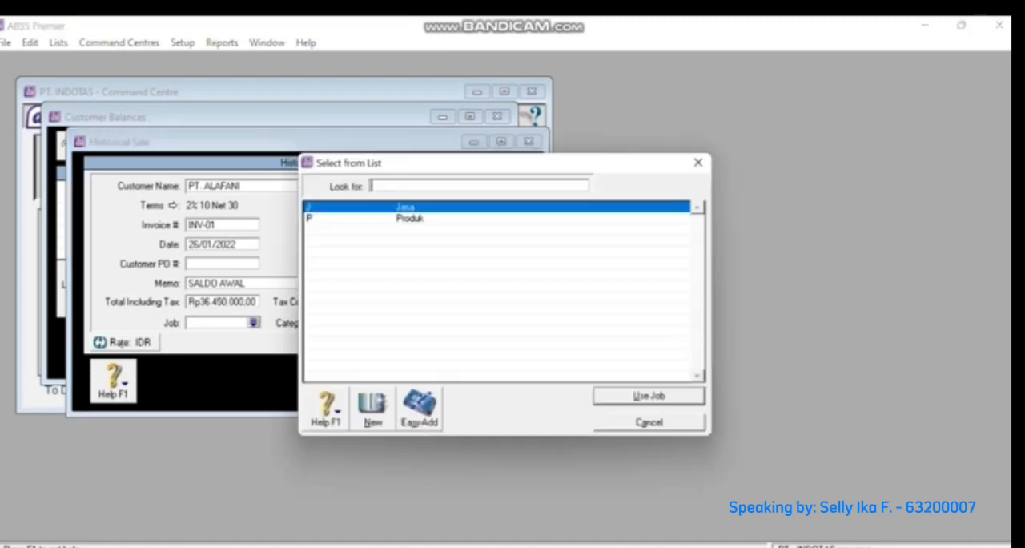
text(P)
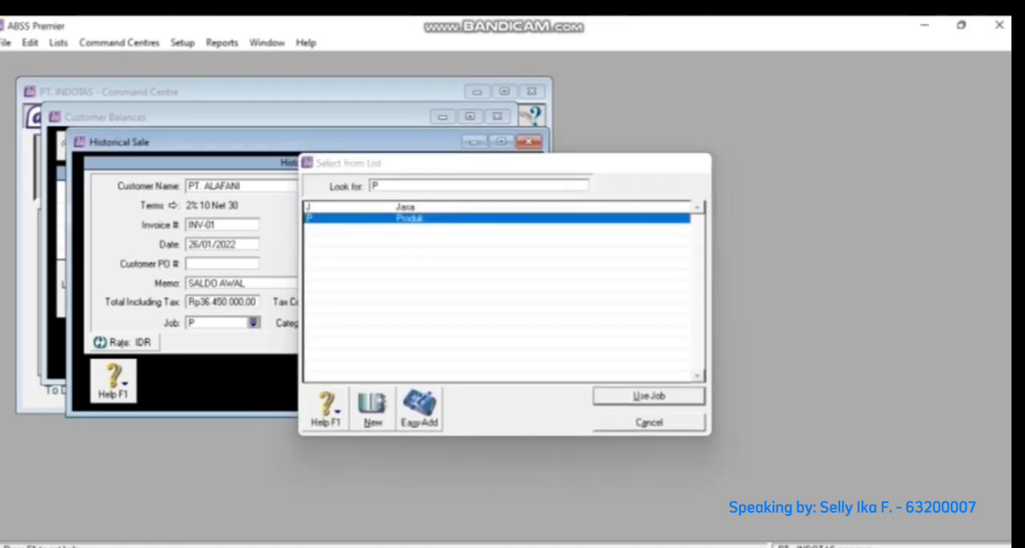
key(Return)
- Set the PT. ALAFANI sale's tax code to N-T and record the sale
click(403, 323)
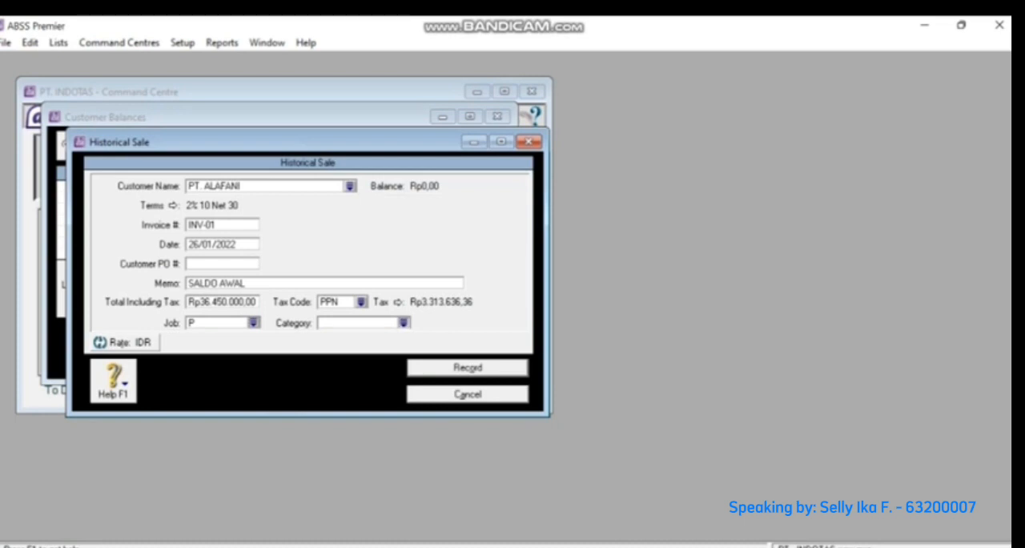
text(L)
key(Return)
click(362, 302)
text(N-T)
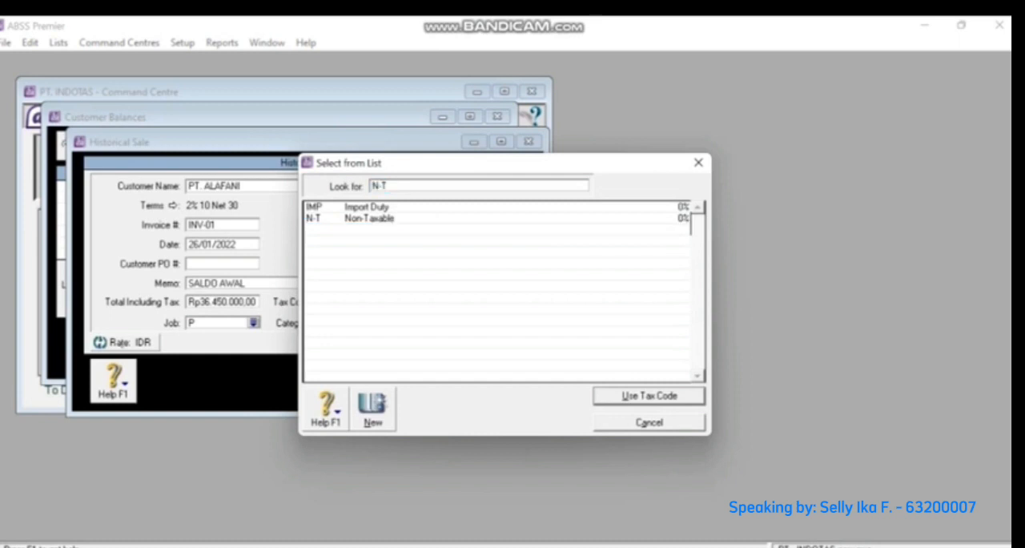
key(Return)
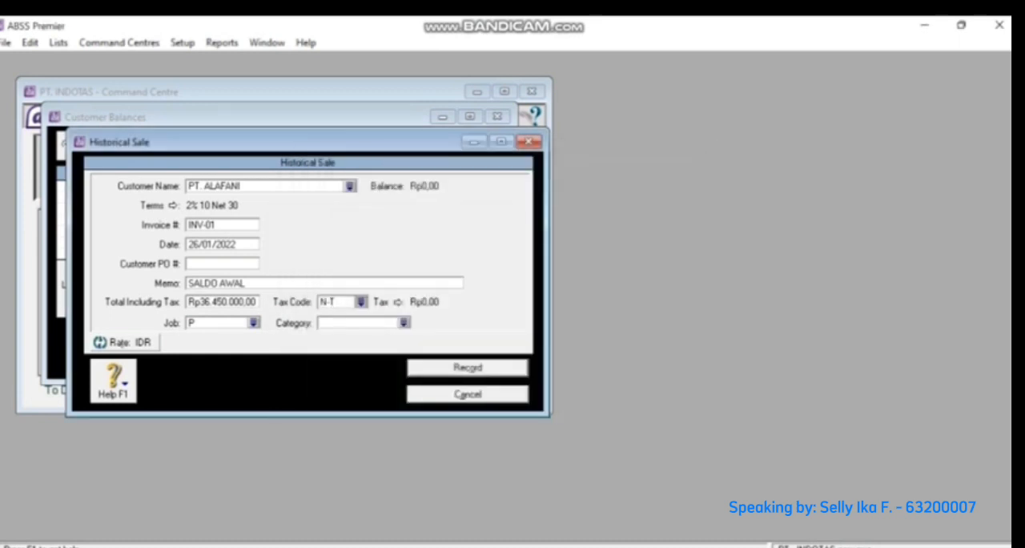
click(468, 368)
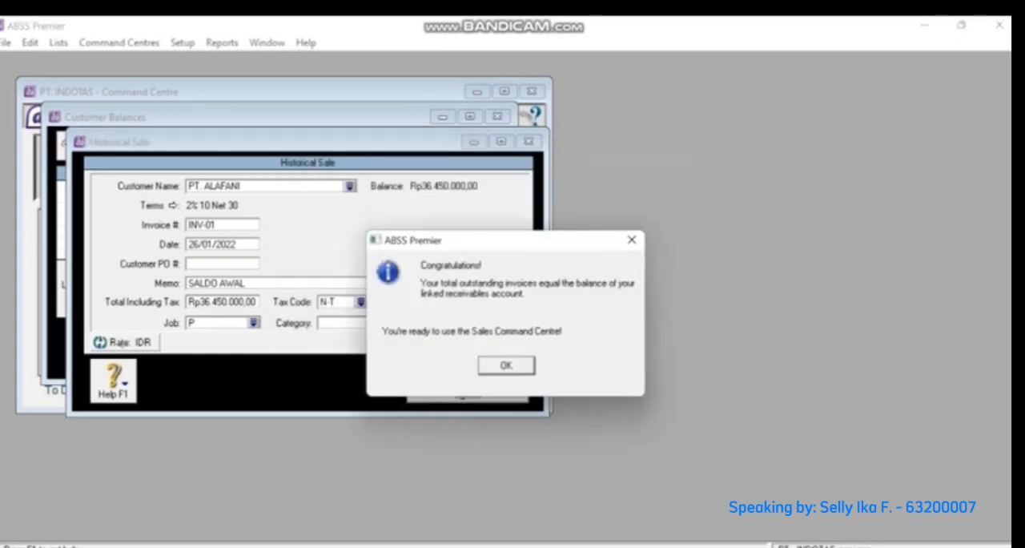
click(507, 366)
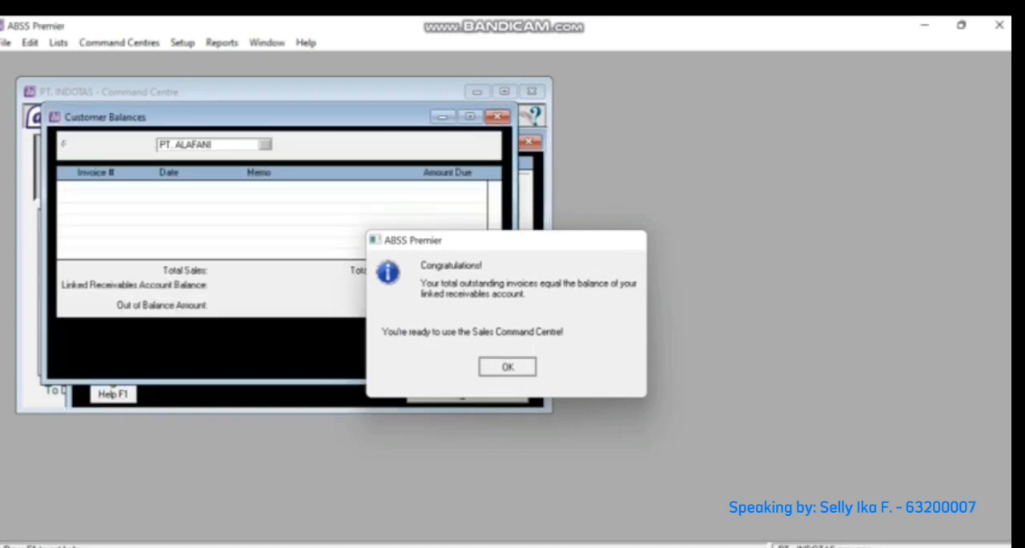
key(Return)
- Start a historical sale for PT. BETA as invoice INV-02, dated 30/01/2022, with the memo SALDO AWAL
key(Return)
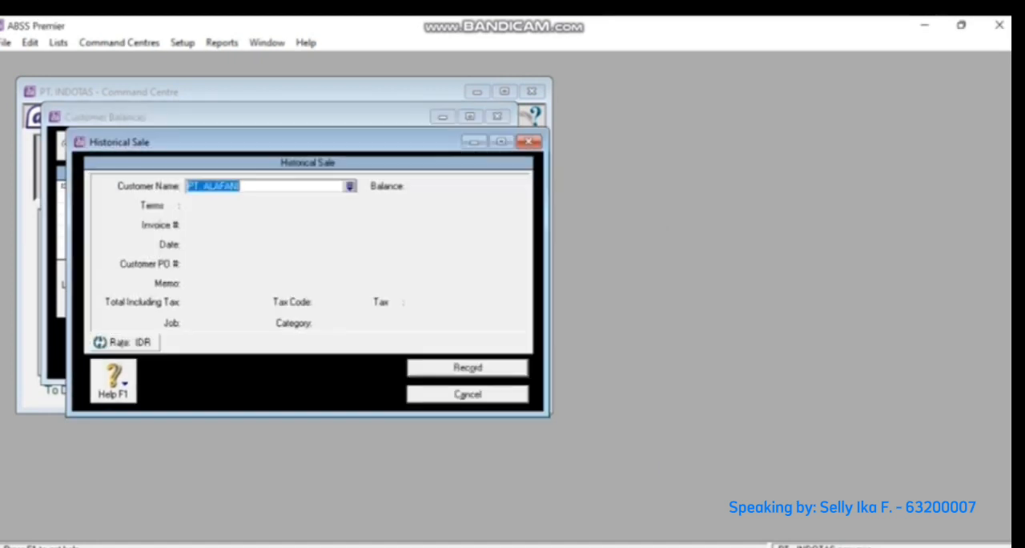
key(Return)
key(Down)
key(Return)
key(Tab)
text(INV-02)
key(Tab)
text(30/01/2022)
key(Tab)
text(SALDO AWAL)
key(Tab)
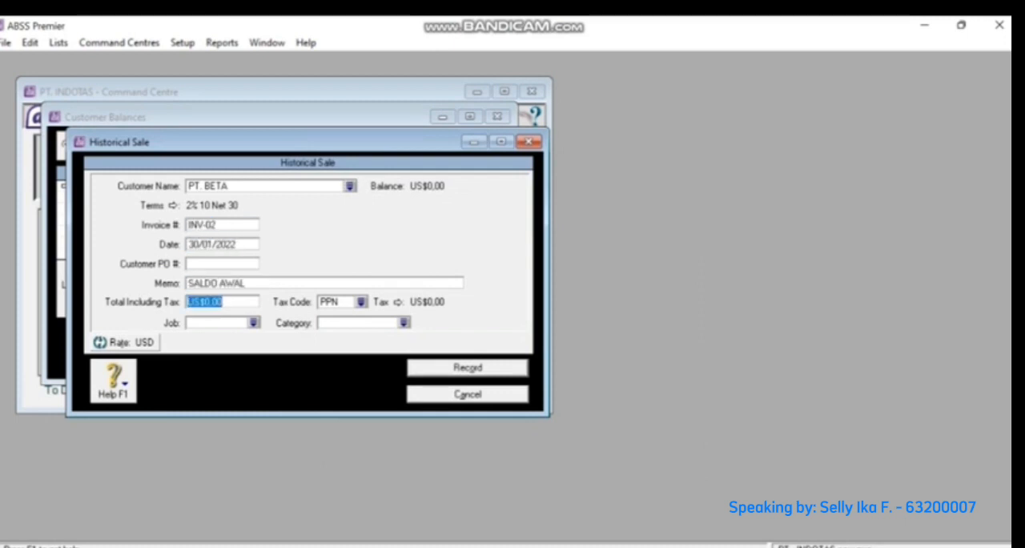
- Set the PT. BETA sale's total to US$2.150, choose its tax code, job and category, and record it
text(2150)
key(Tab)
key(BackSpace)
key(Tab)
key(Down)
key(Return)
key(Tab)
key(Tab)
key(Down)
key(Return)
key(Tab)
key(Tab)
key(Down)
key(Return)
- Start a third historical sale as invoice INV-03, dated 28/01/2022, with the memo SALDO AWAL
key(Return)
- Set the INV-03 sale's total to 2.630, choose its tax code, job and category, and record it
key(Return)
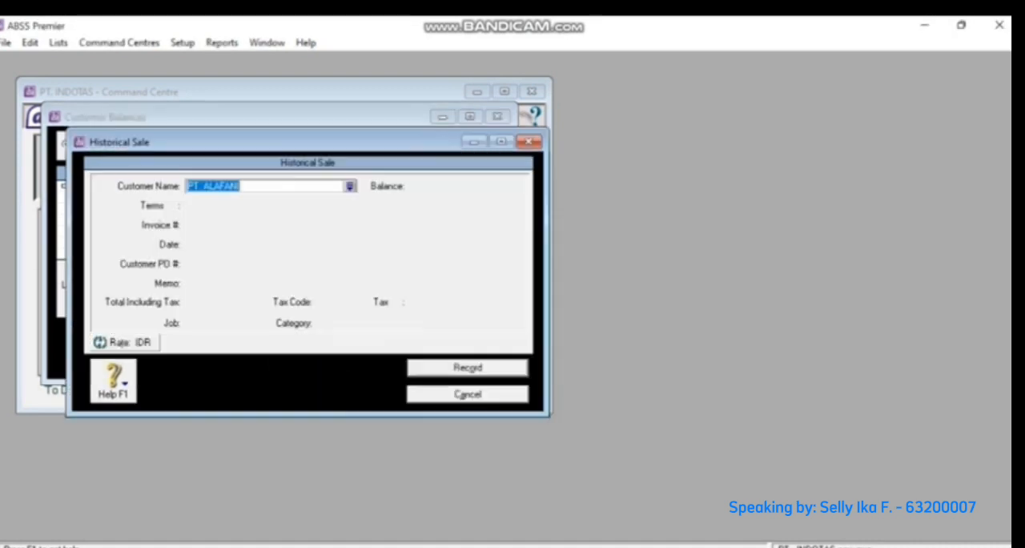
key(Tab)
key(Down)
key(Down)
key(Return)
key(Tab)
text(INV-03)
key(Tab)
text(28/01/2022)
key(Tab)
text(SALDO AWAL)
key(Tab)
text(2630)
key(Tab)
key(Tab)
key(Return)
key(Tab)
key(Tab)
key(Return)
key(Tab)
key(Return)
key(Return)
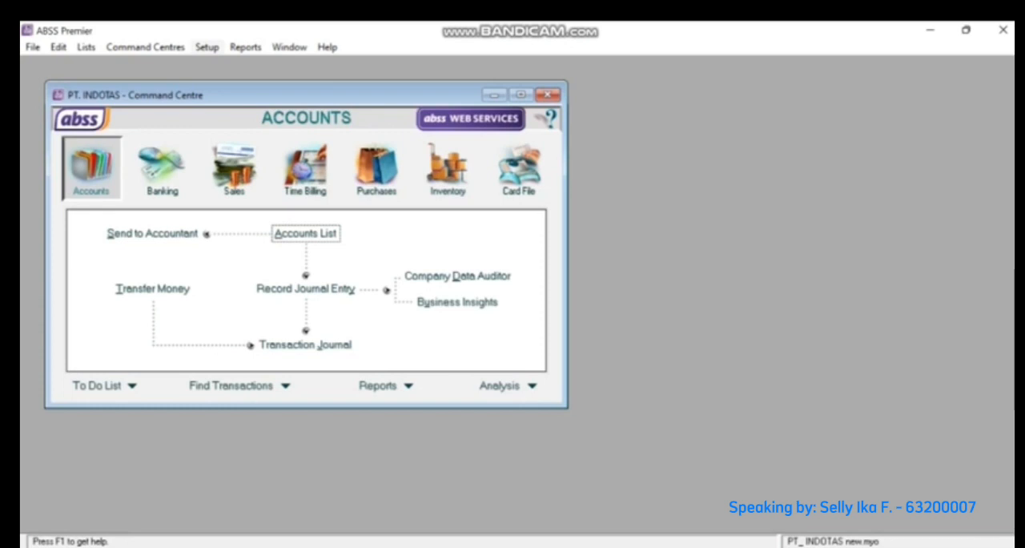
- Open the Supplier Balances setup window and start adding a historical purchase
click(207, 46)
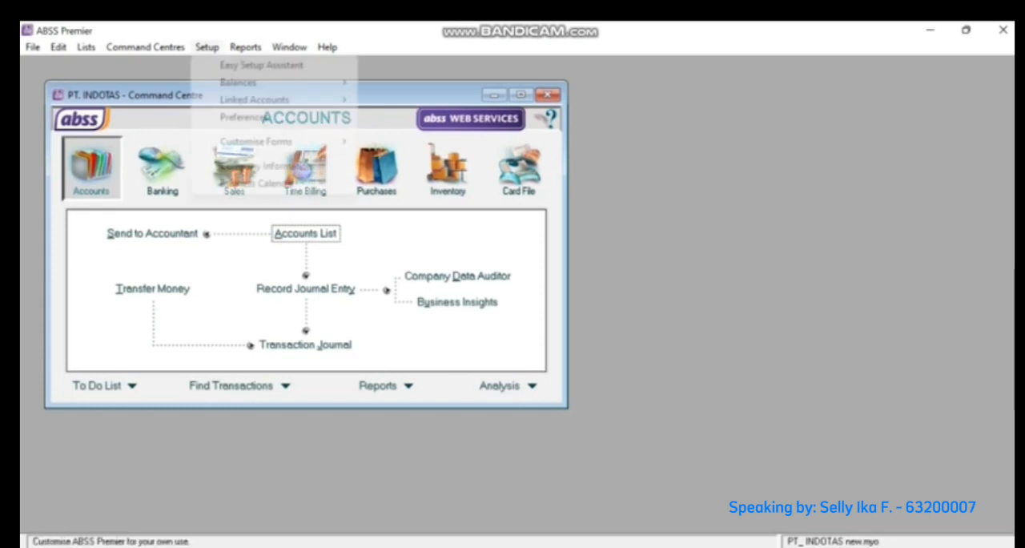
mouse_move(240, 82)
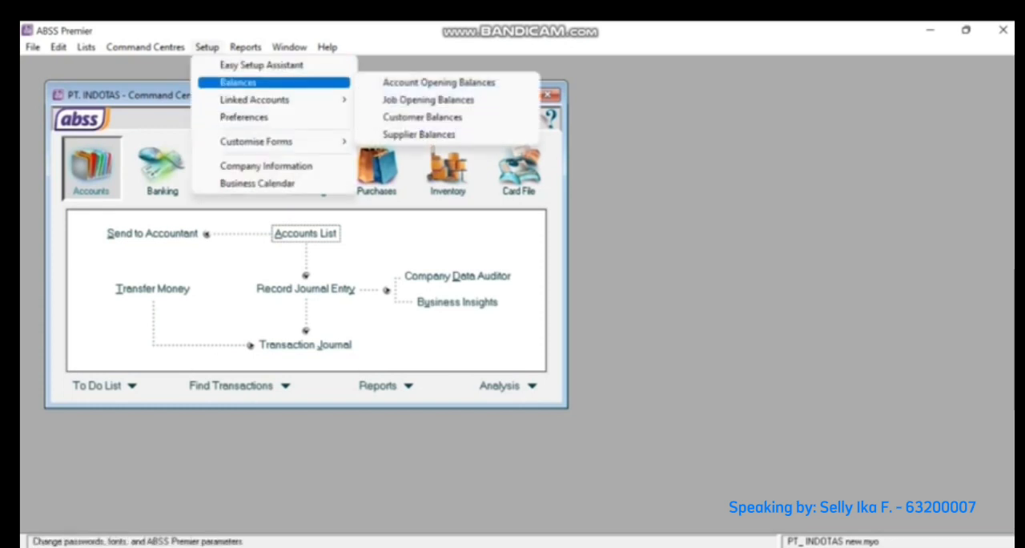
click(419, 134)
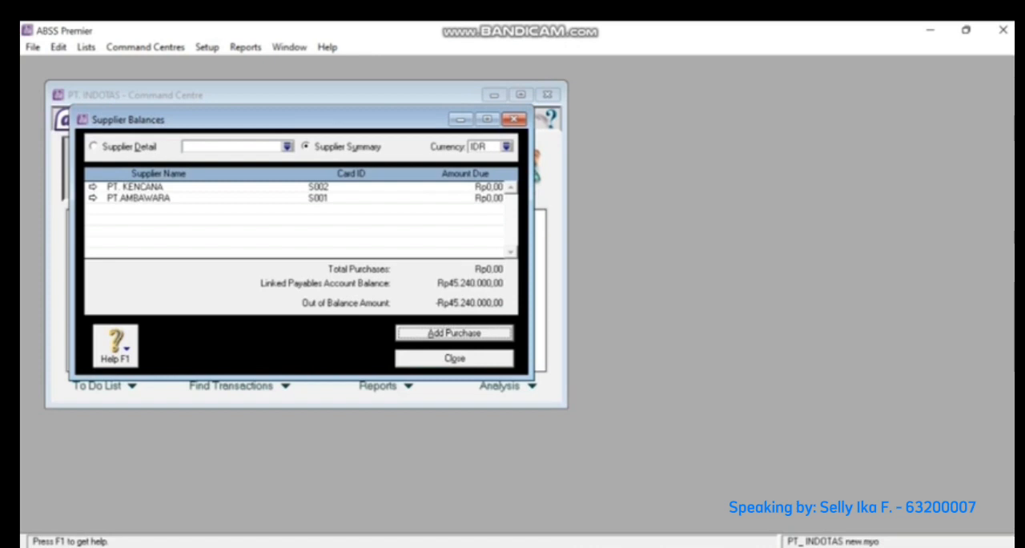
key(Return)
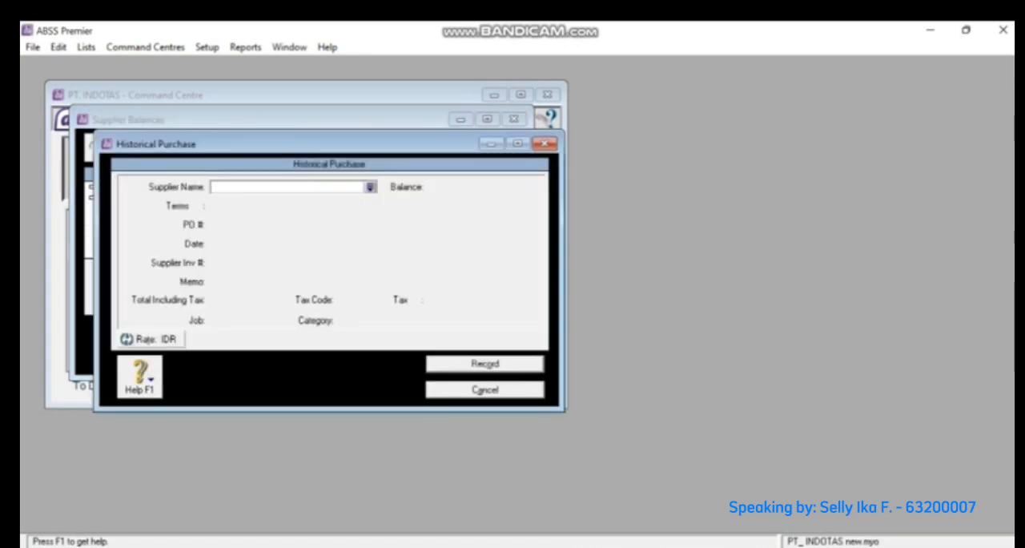
- Select PT.AMBAWARA as the purchase's supplier and enter INV-01 as its PO number
click(370, 187)
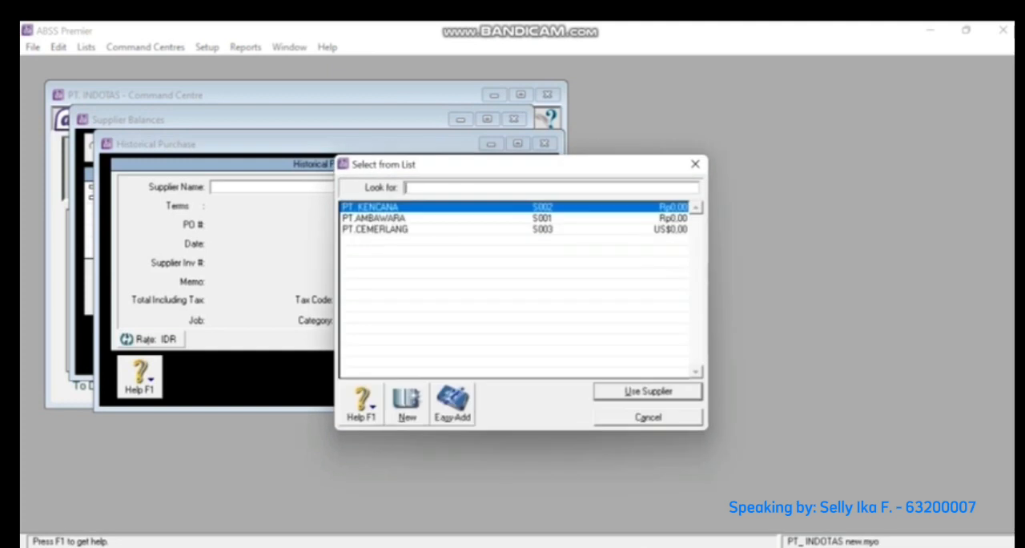
click(374, 218)
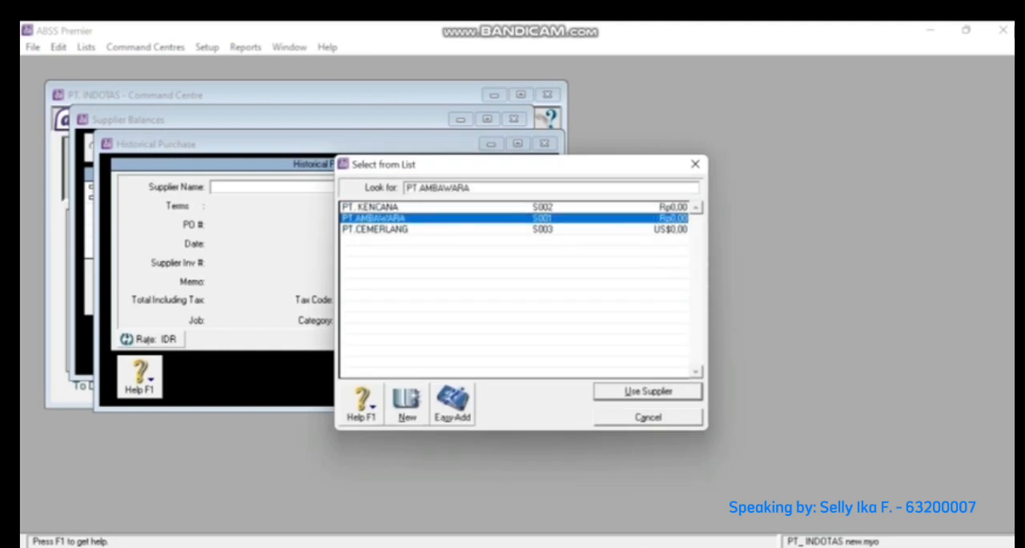
key(Return)
key(Tab)
text(INV-)
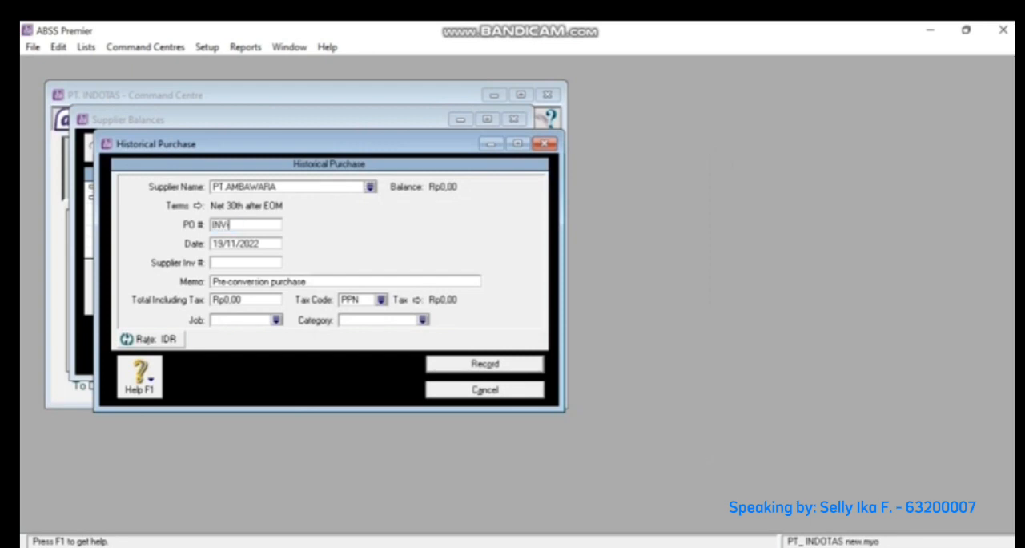
text(01)
- Date the PT.AMBAWARA purchase 27/01/2022 and set its memo to SALDO AWAL
key(Tab)
text(27/1)
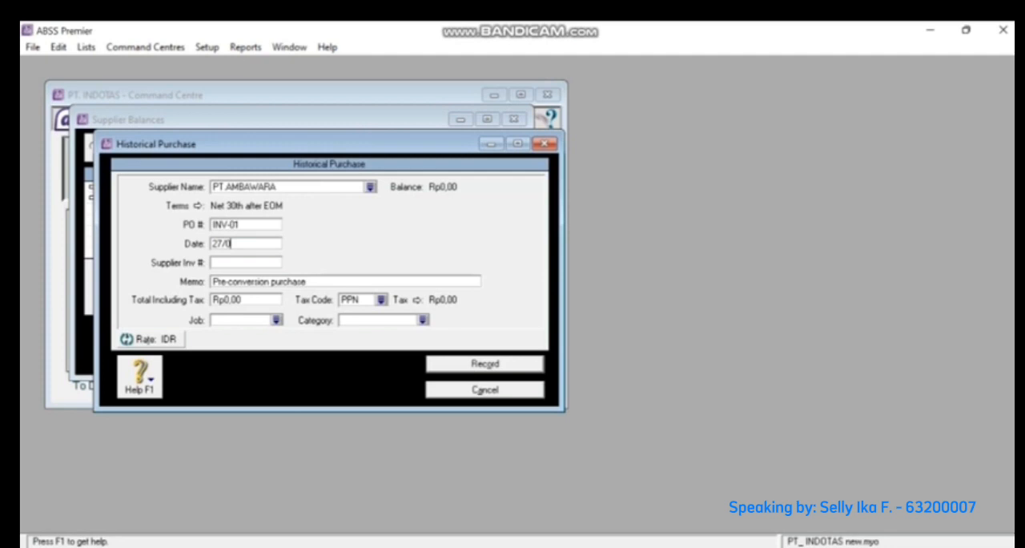
text(1/)
text(0)
key(BackSpace)
text(2022)
key(Tab)
key(Tab)
text(SALDO AWAL)
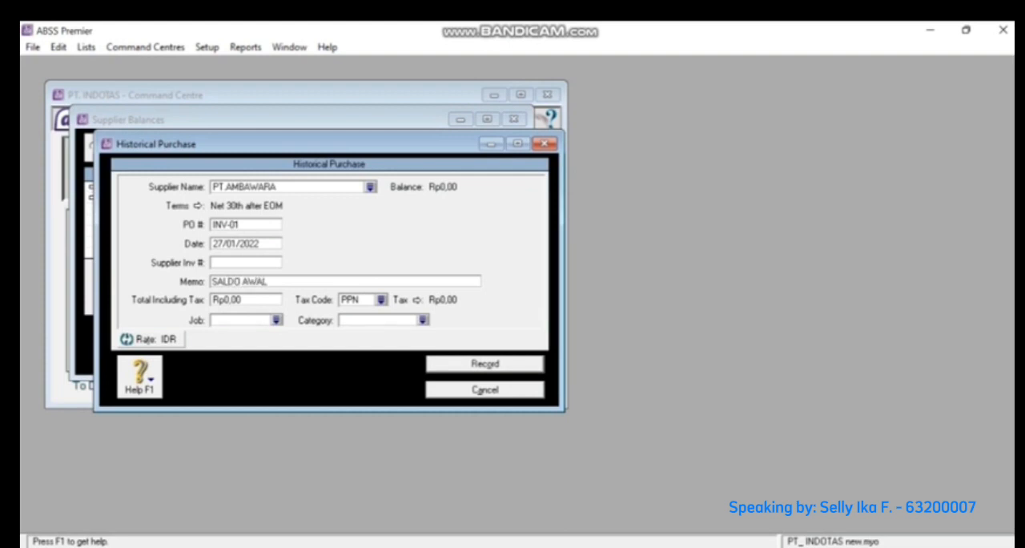
key(Tab)
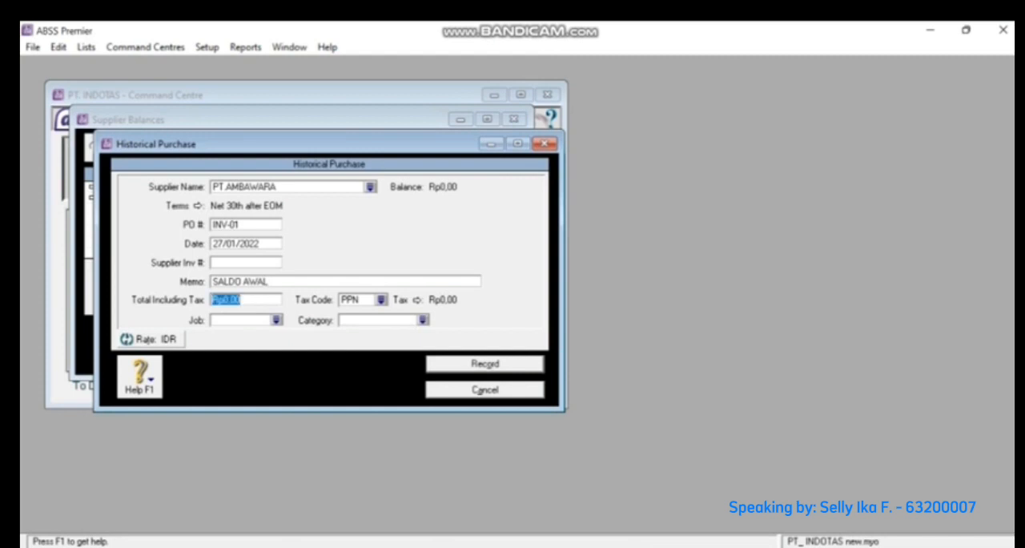
- Set the PT.AMBAWARA purchase's total including tax to Rp240.000 and its tax code to N-T
text(240000)
key(Tab)
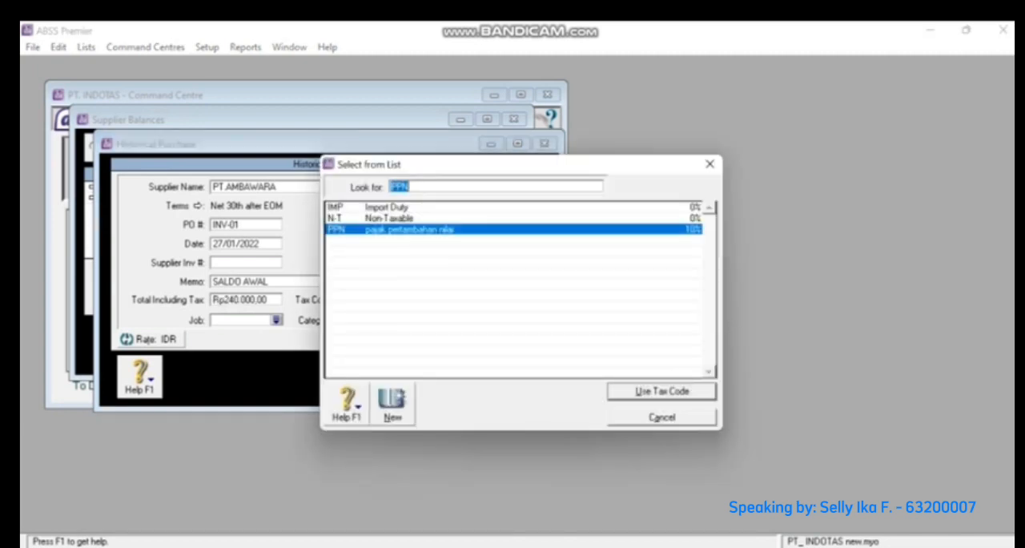
text(N-T)
key(Return)
- Assign job P (Produk) and category L (Local) to the PT.AMBAWARA purchase and record it
click(275, 320)
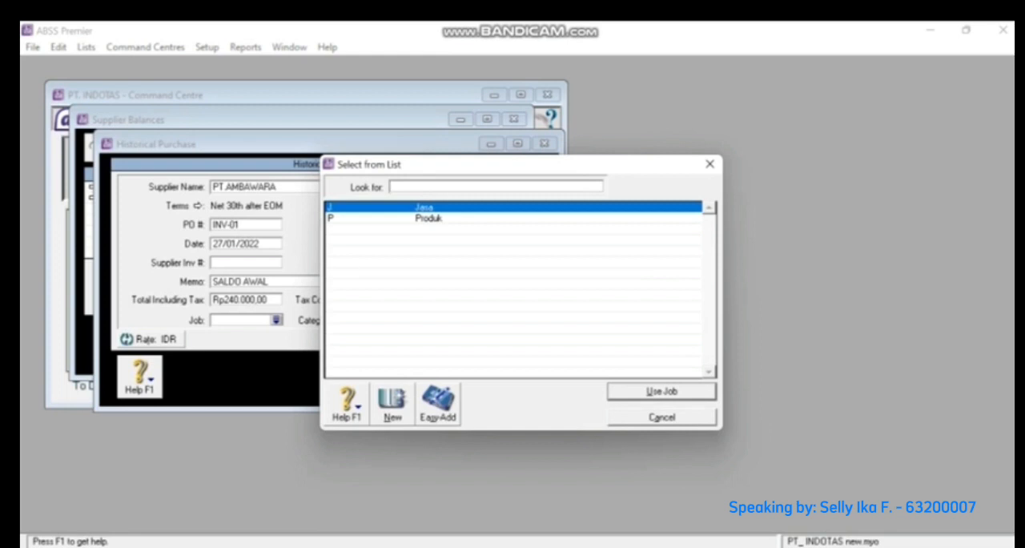
text(P)
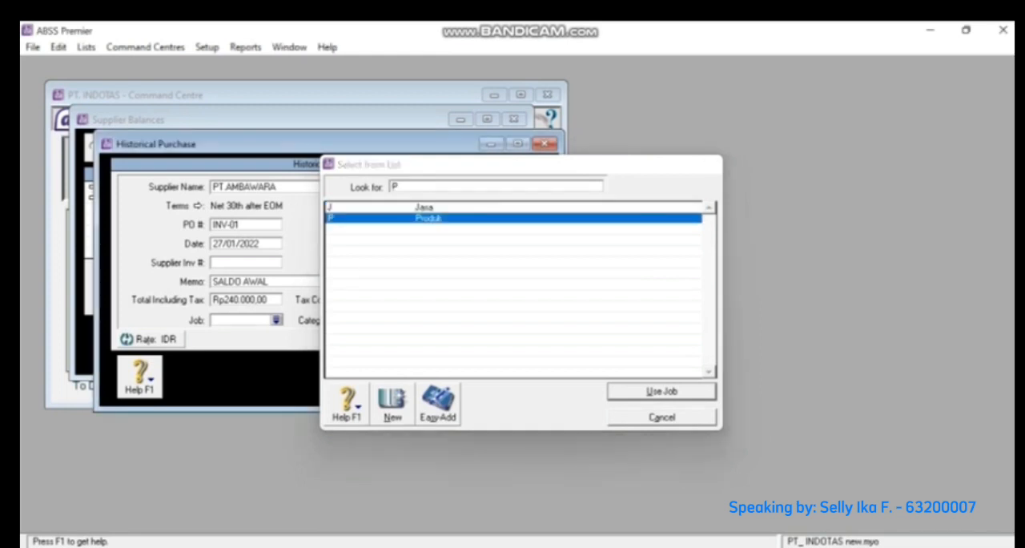
key(Return)
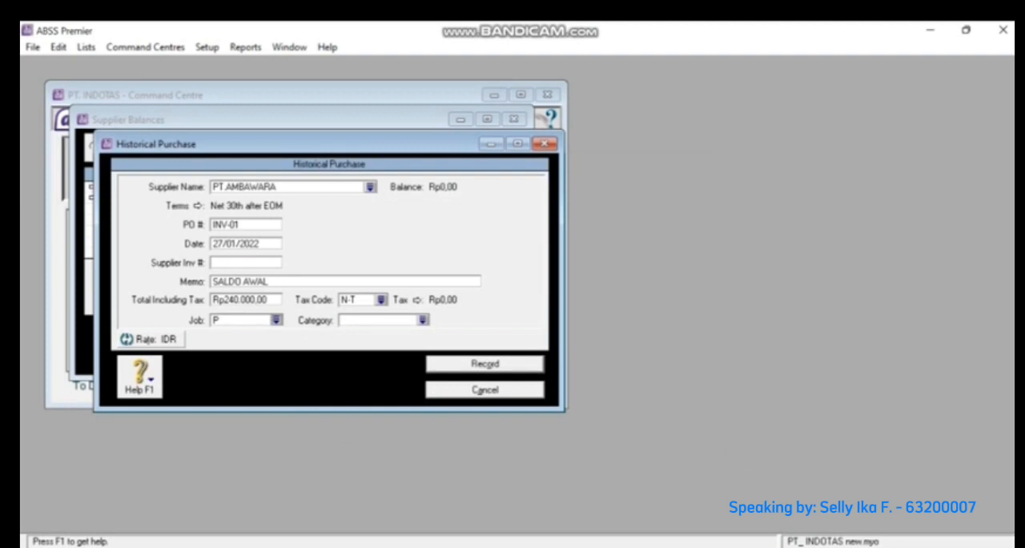
click(423, 319)
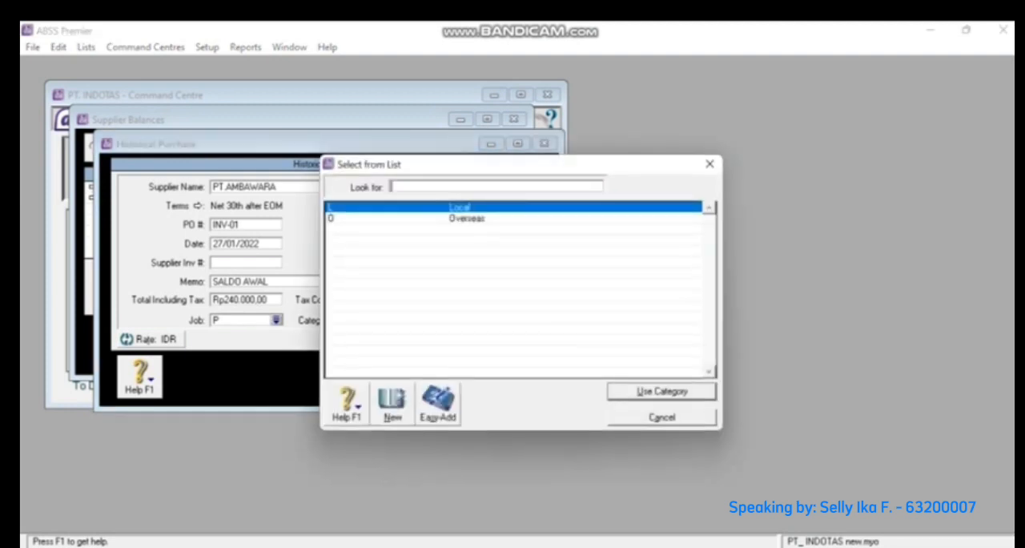
key(Return)
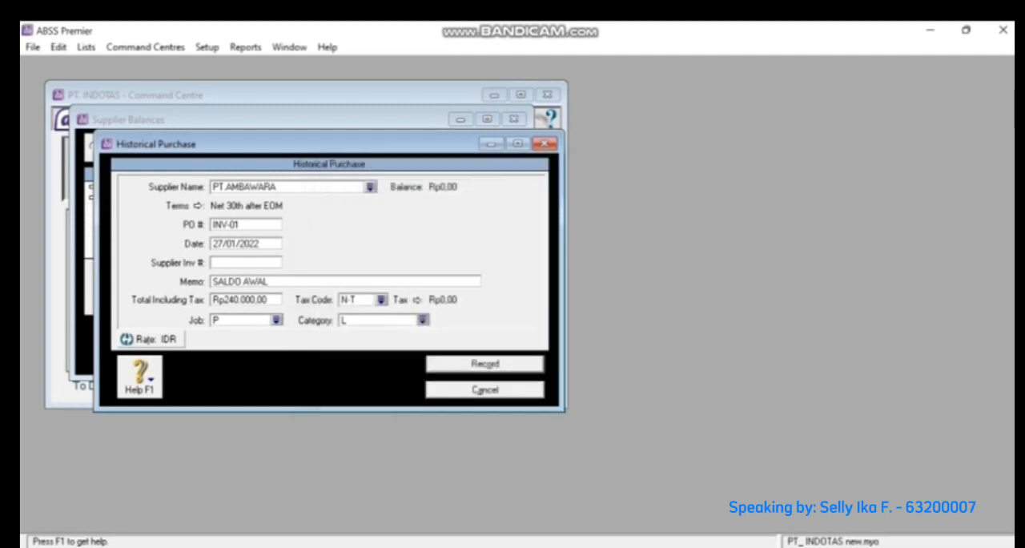
key(Return)
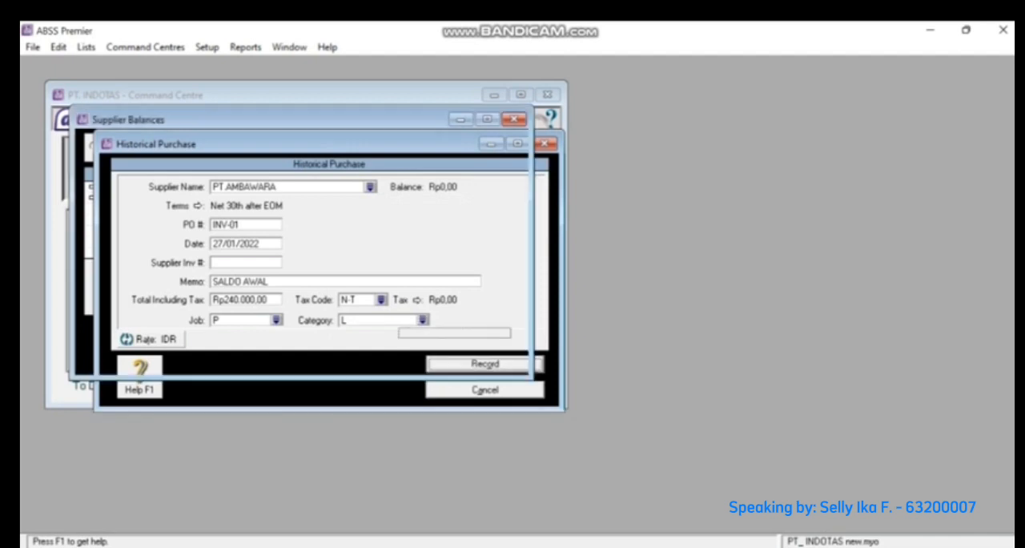
key(Return)
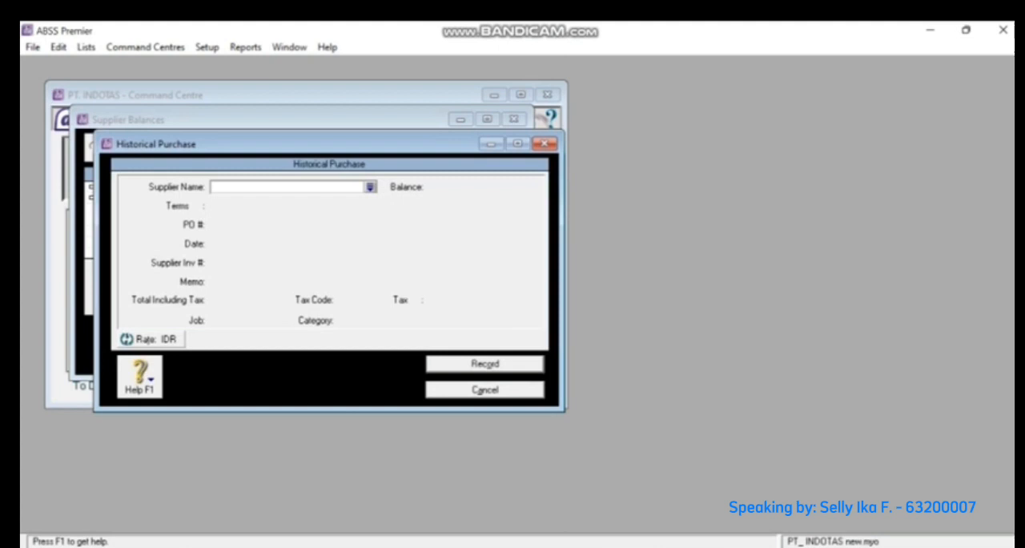
- Select PT. KENCANA as the supplier of the new historical purchase and enter INV-02 as its PO number
key(Tab)
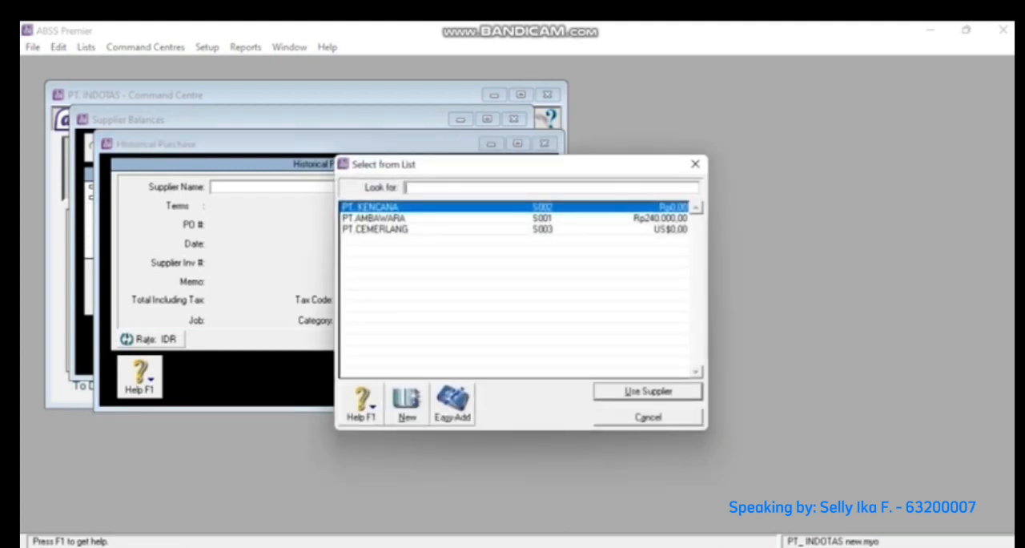
key(Return)
text(INV-02)
key(Tab)
- Date the PT. KENCANA purchase 30/01/2022 and set its memo to SALDO AWAL
text(30/01/2022)
key(Tab)
key(Tab)
text(SALDO AWAL)
key(Tab)
- Set the PT. KENCANA purchase's total including tax to Rp45.000.000 and choose its tax code
text(45.000.000)
key(Tab)
key(Up)
key(Return)
- Assign job P and category L to the PT. KENCANA purchase and record it
text(P)
key(Return)
text(L)
key(Return)
- Select PT.CEMERLANG as the next historical purchase's supplier and enter INV-03 as its PO number
key(Return)
- Set the PT.CEMERLANG purchase's total including tax to US$2.450 with tax code N-T, job P and category O
key(Return)
key(Return)
key(Tab)
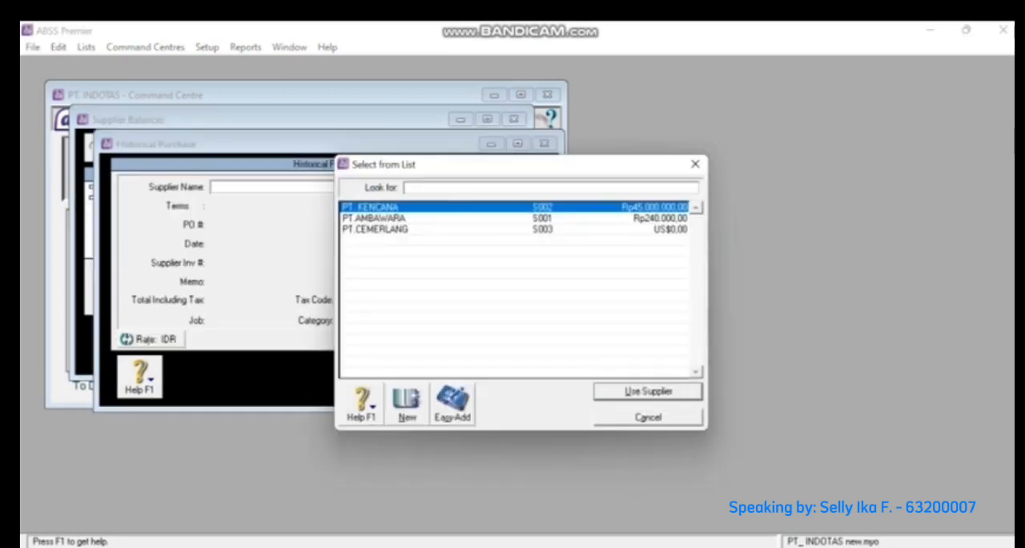
key(Down)
key(Down)
key(Return)
text(INV-03)
key(Tab)
- Date the PT.CEMERLANG purchase 29/01/2022 and set its memo to SALDO AWAL
text(29/01/2022)
key(Tab)
key(Tab)
text(SALDO AWAL)
key(Tab)
text(2450)
key(Tab)
key(Tab)
key(Down)
- Record the PT.CEMERLANG purchase and leave the supplier balances
key(Return)
key(Tab)
key(Return)
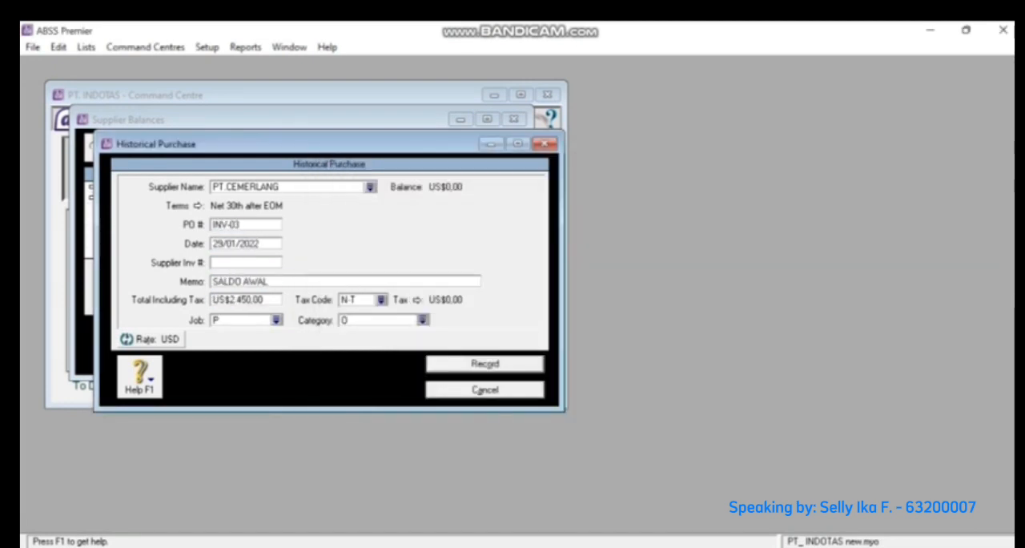
key(Return)
key(Tab)
key(Down)
key(Return)
key(Escape)
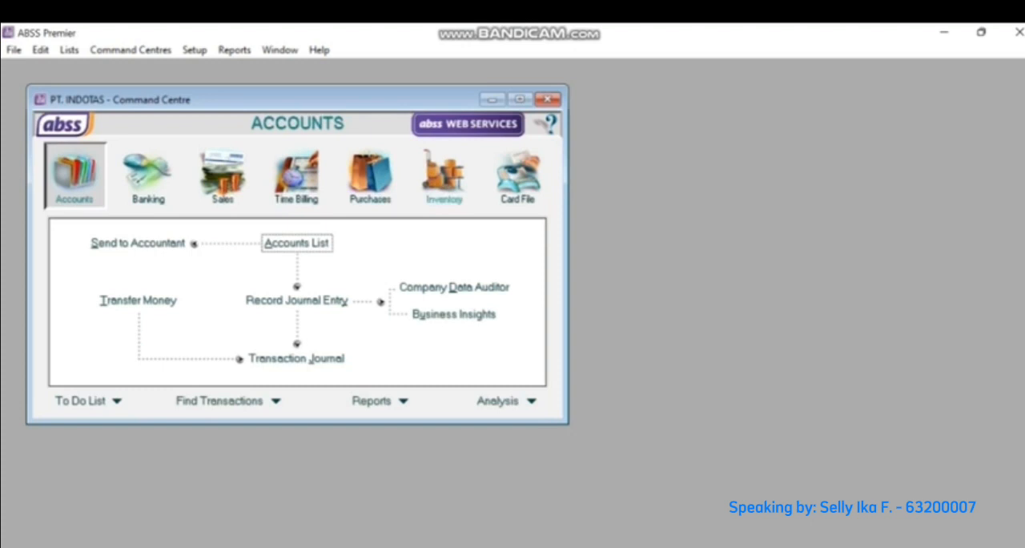
- Create a new item in the inventory items list with item number EZB and the name Elizabeth
click(445, 176)
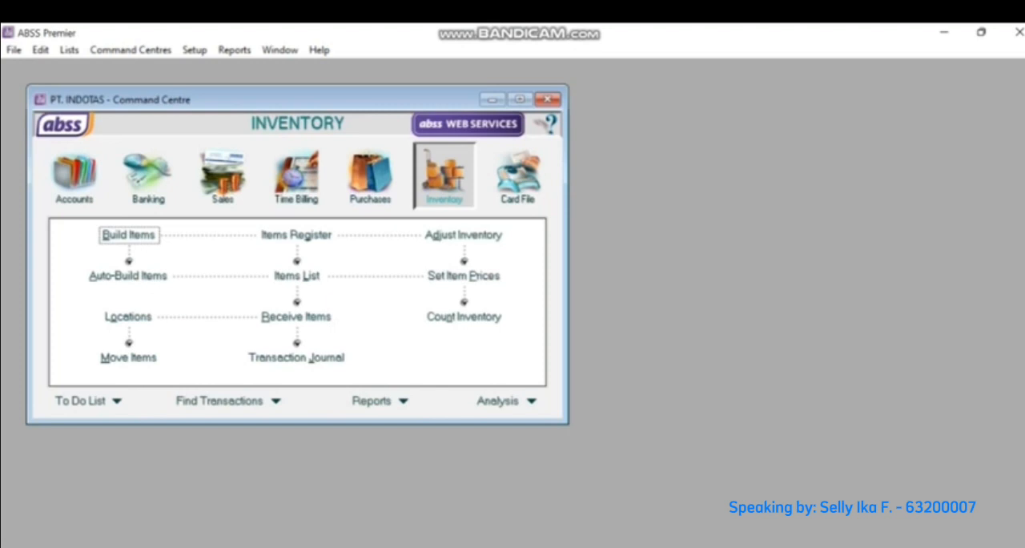
click(297, 275)
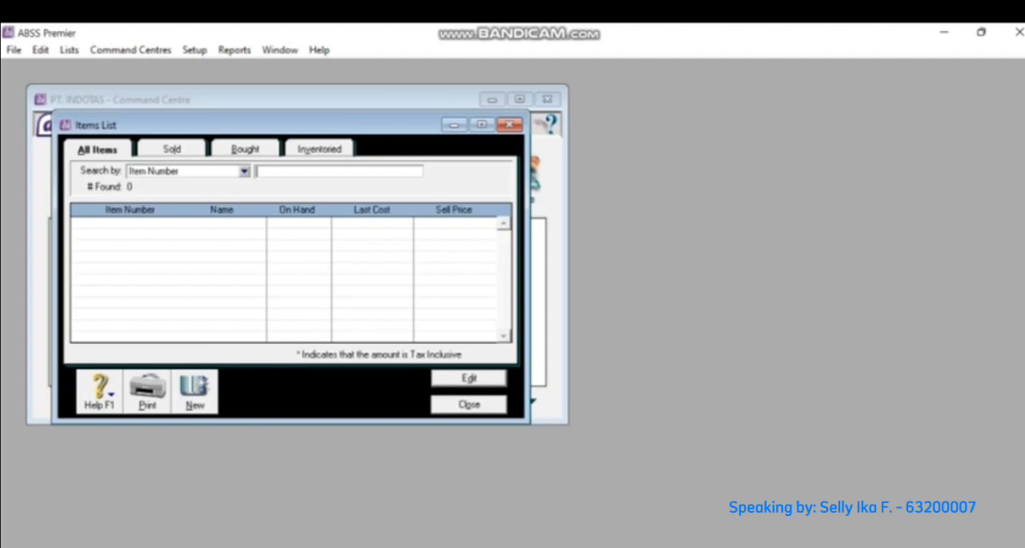
click(194, 392)
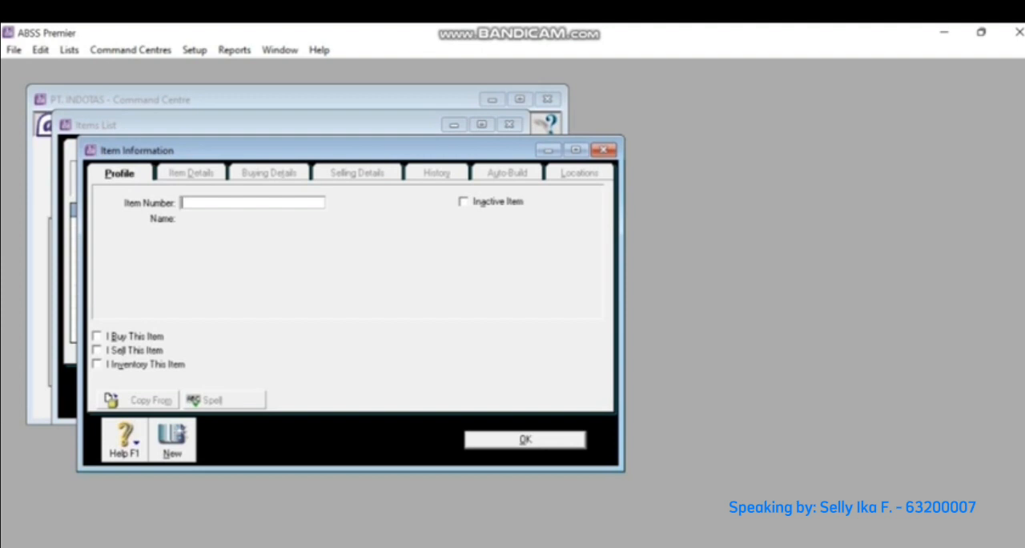
text(EZB)
key(Tab)
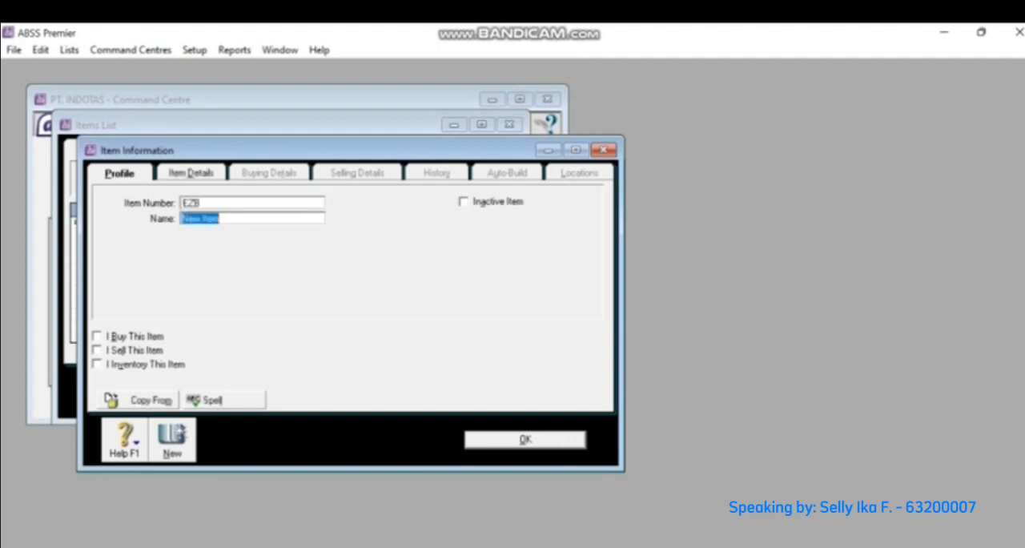
text(E)
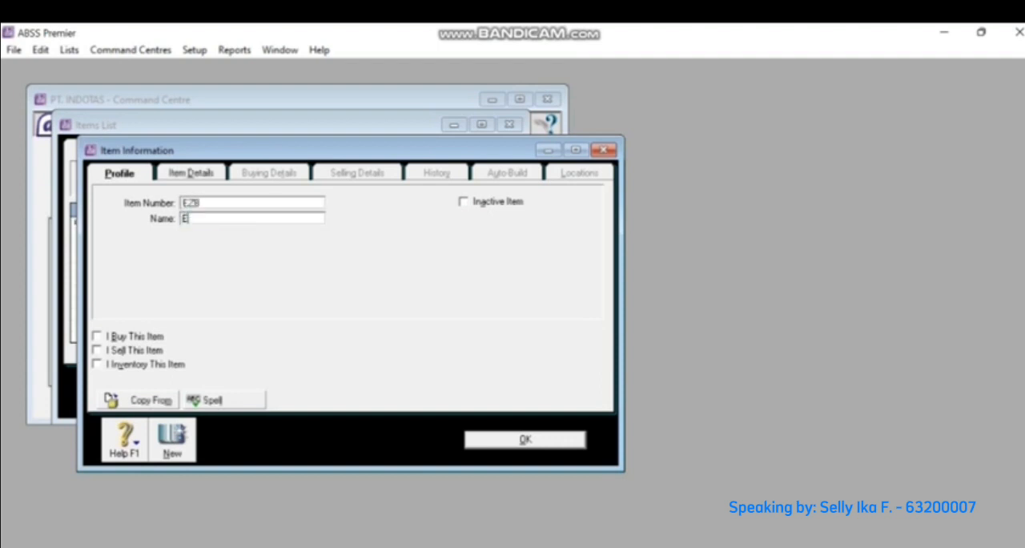
text(lizabeth)
key(Tab)
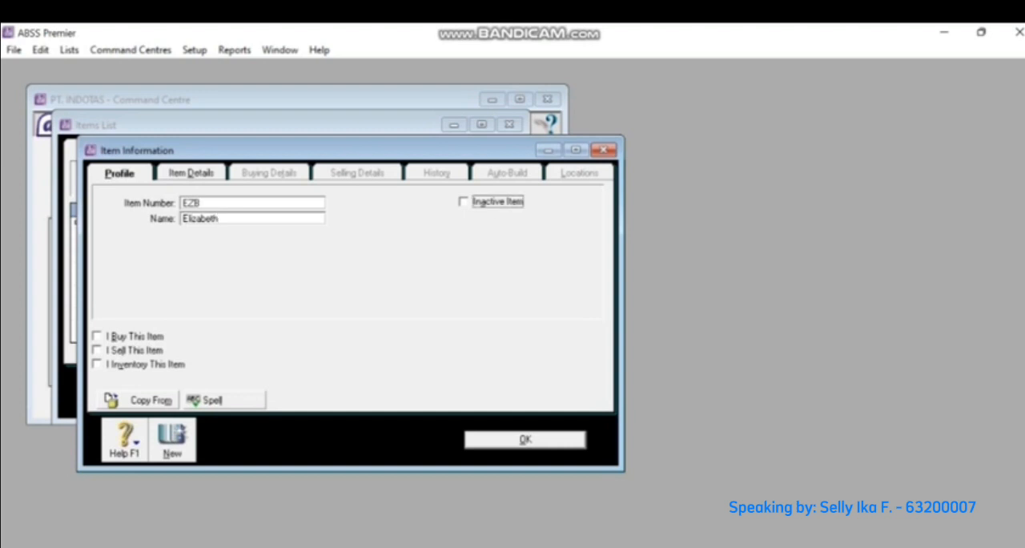
- Mark the Elizabeth item as bought, sold and inventoried
key(Tab)
key(space)
key(Tab)
key(space)
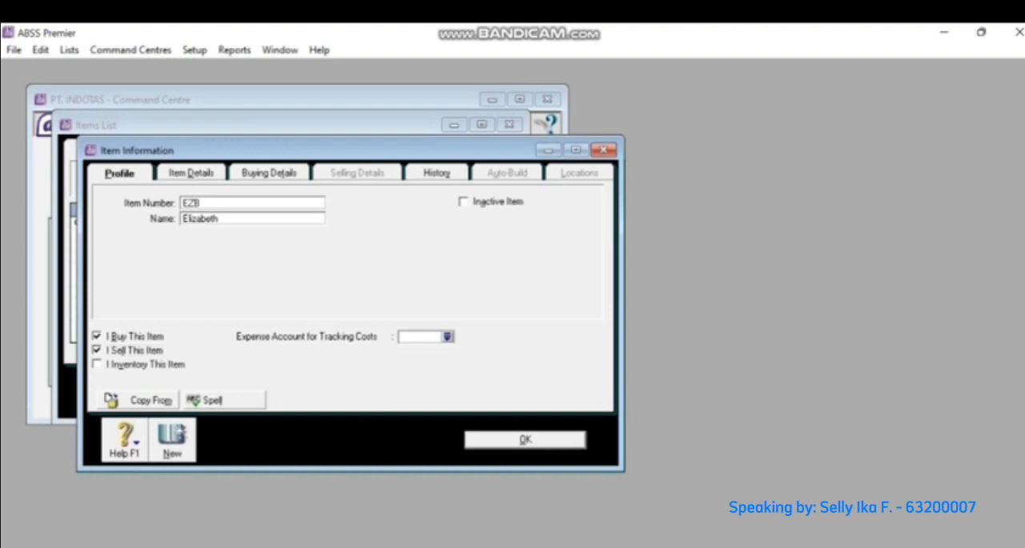
key(Tab)
key(space)
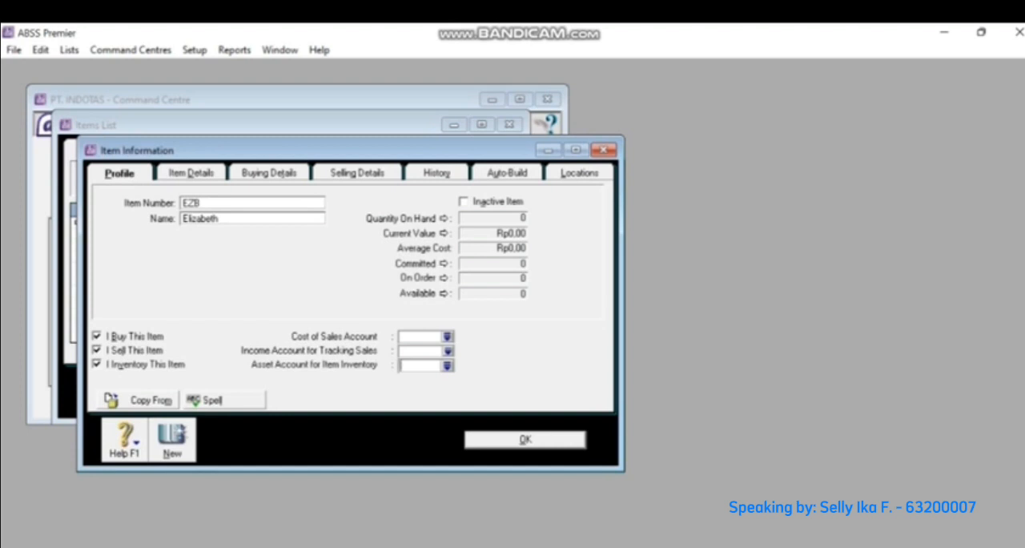
- Set the Elizabeth item's cost of sales account to 5-1100 Clothing - Purchase and its income account to 4-1100 Clothing
click(420, 336)
click(448, 336)
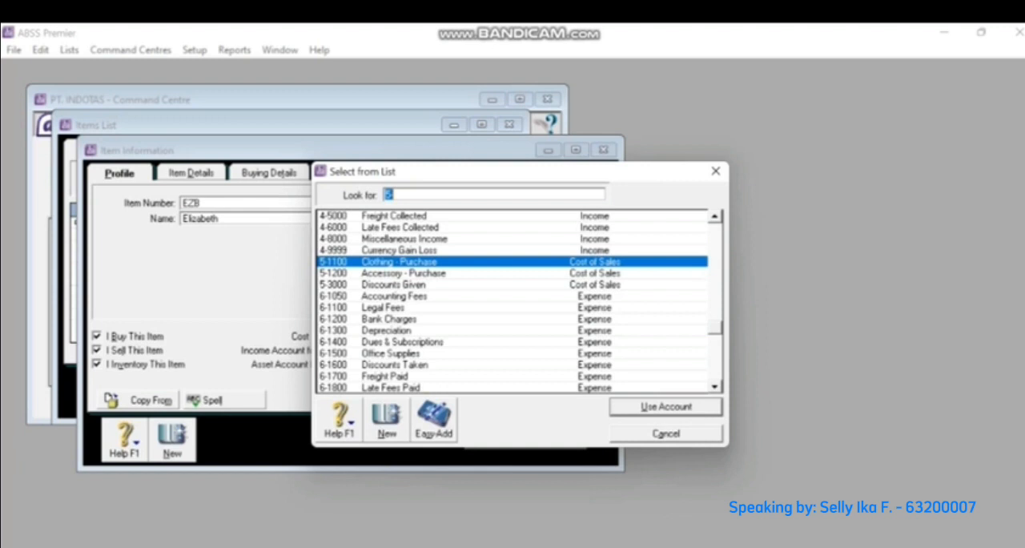
key(Return)
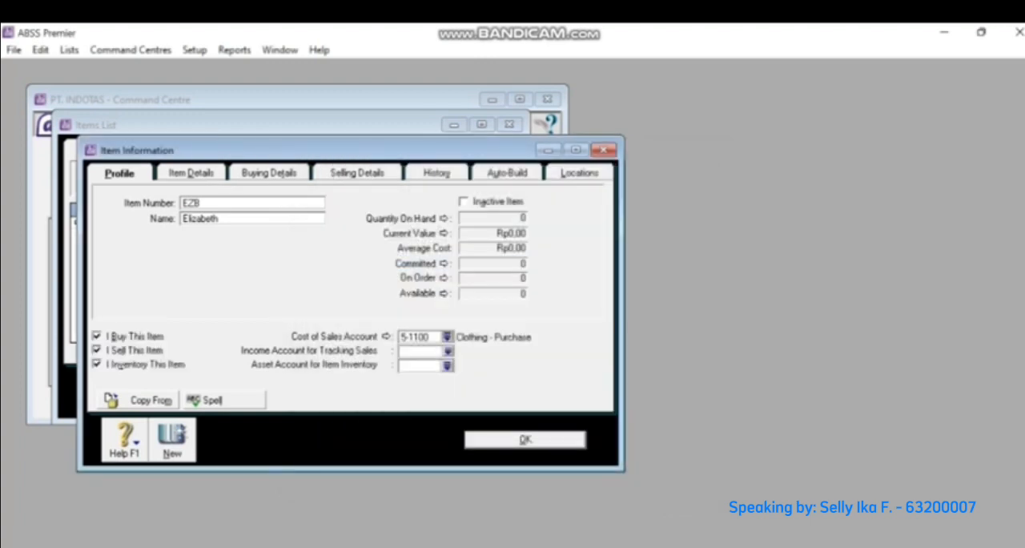
click(448, 352)
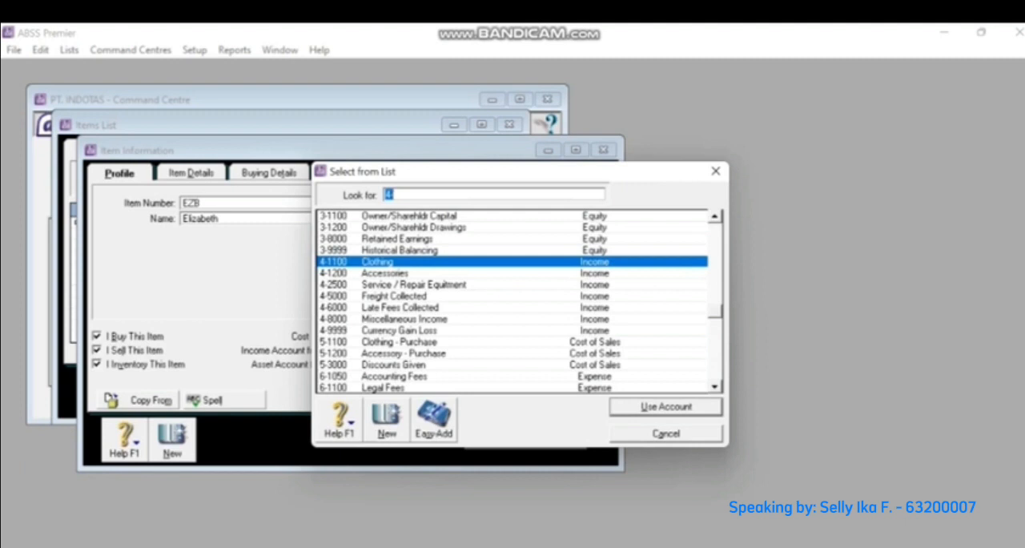
key(Return)
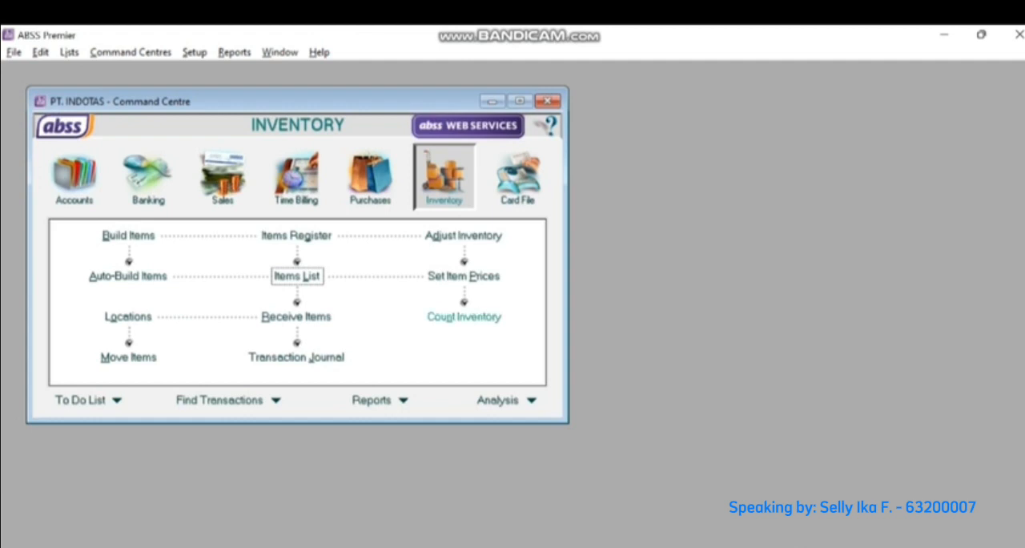
- Enter the inventory counts: 156 for CRS, 230 for EZB and 178 for JSL
click(463, 316)
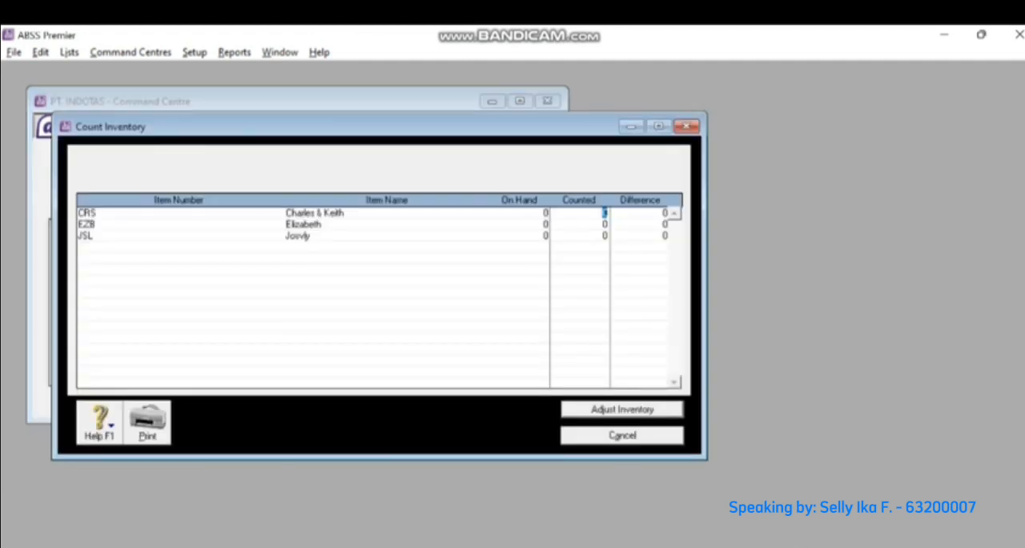
text(156)
key(Tab)
text(230)
key(Tab)
text(178)
- Adjust the inventory from the count as opening balances and date the adjustment 01/02/2022
key(Return)
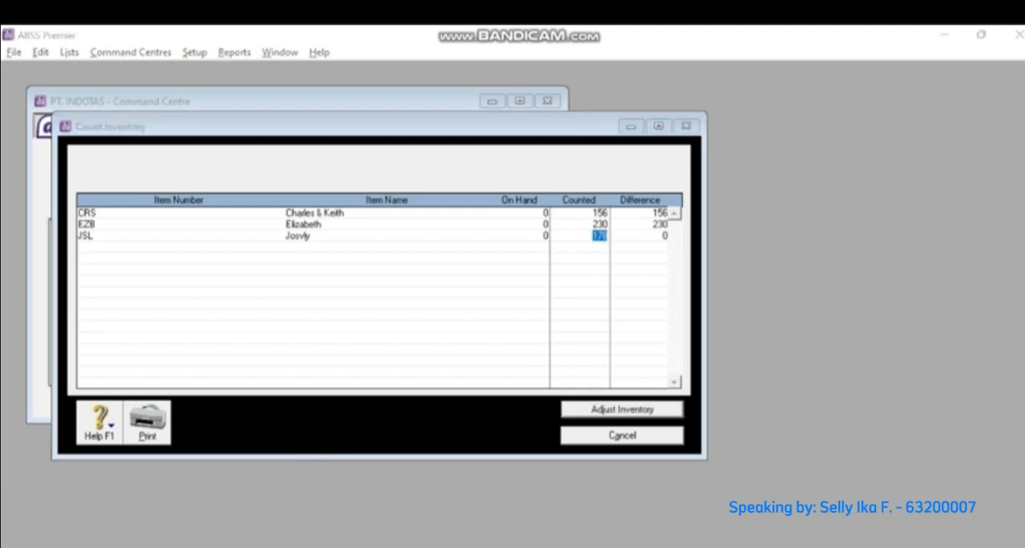
key(Return)
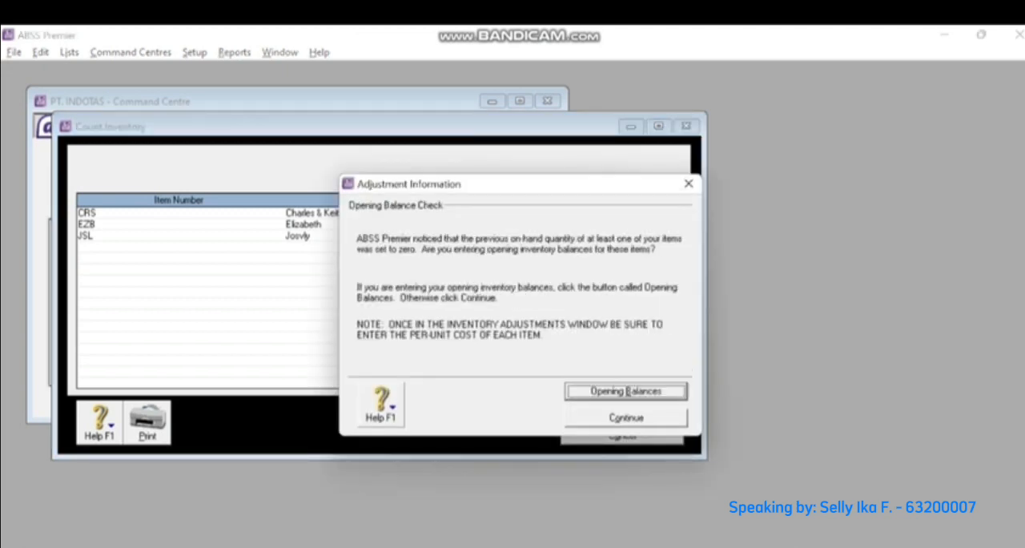
key(Return)
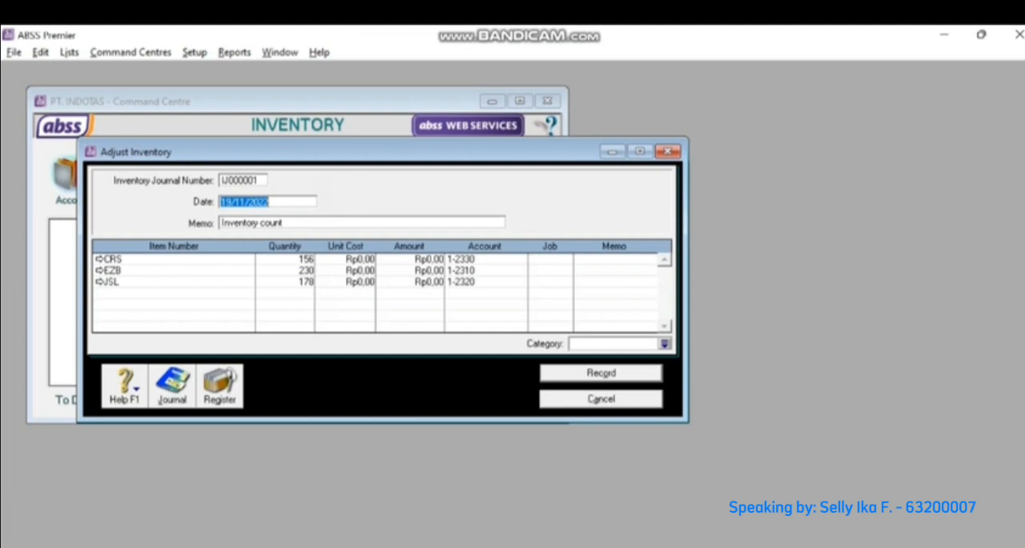
text(0)
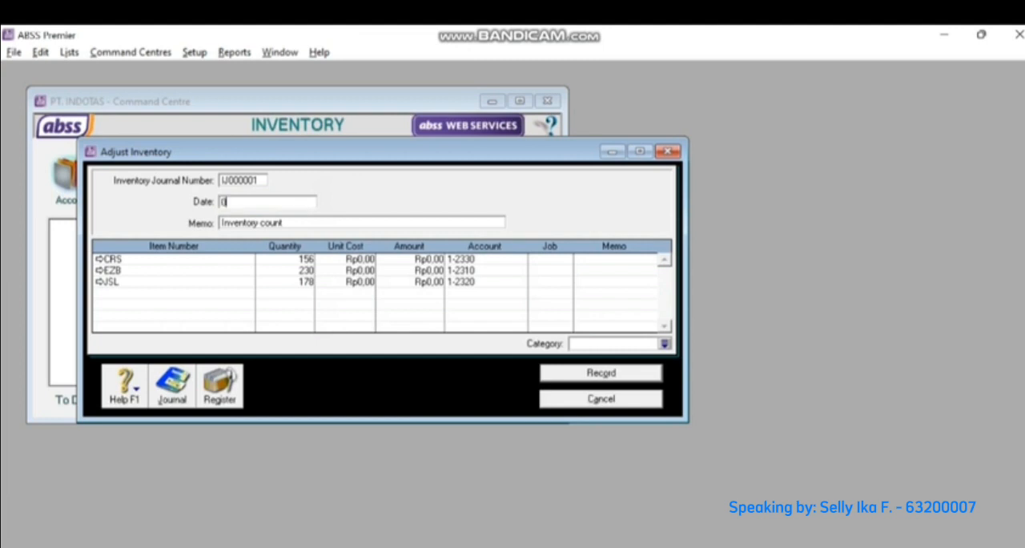
text(1/02/2022)
- Set the unit costs in the inventory adjustment to Rp350.000 for CRS, Rp240.000 for EZB and Rp150.000 for JSL
click(360, 260)
text(350.)
text(0000)
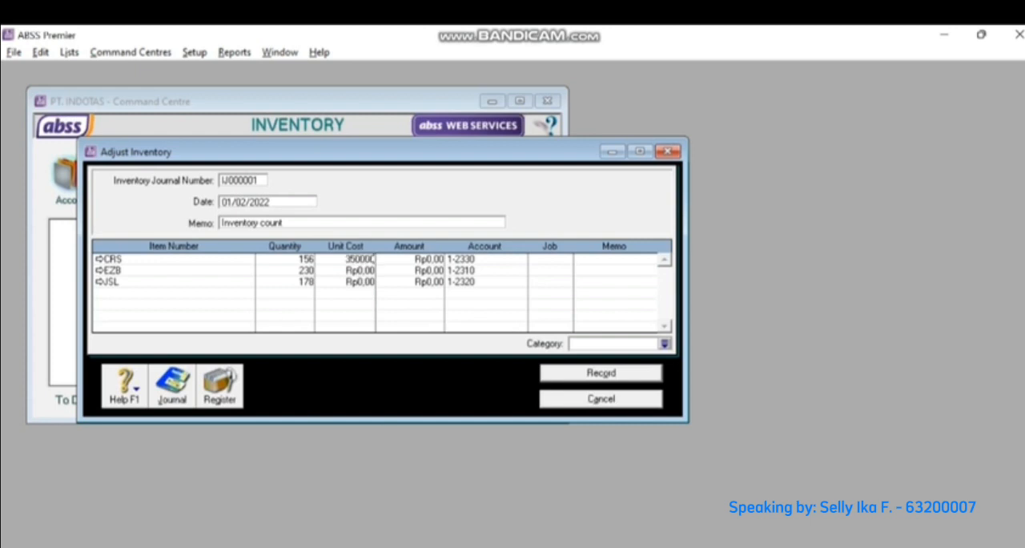
key(Down)
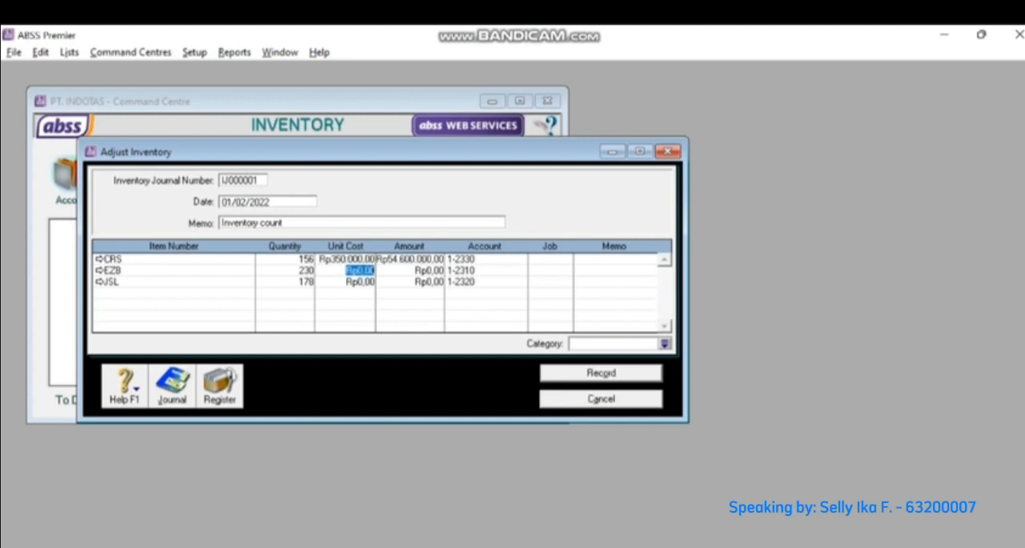
text(240.000)
key(Down)
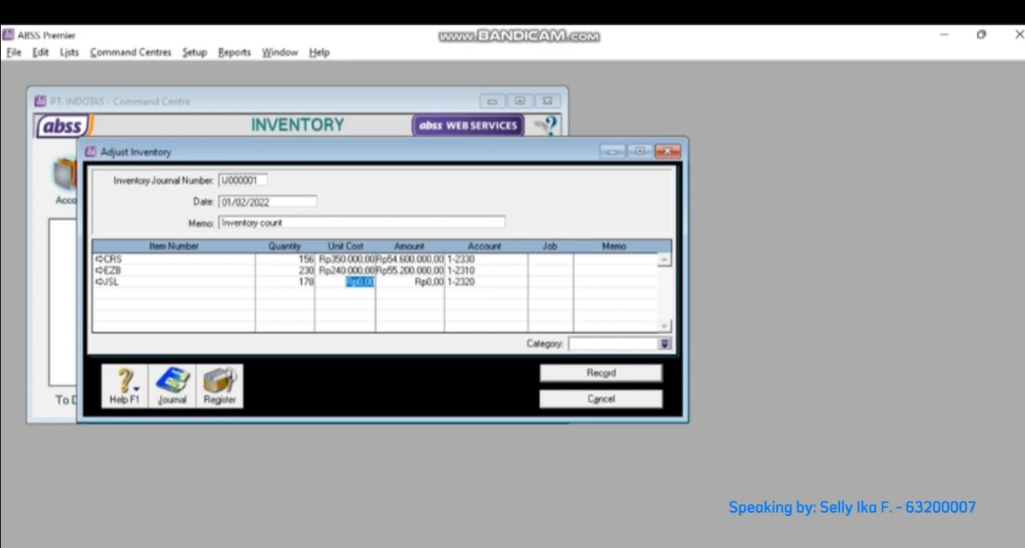
text(150000)
key(Return)
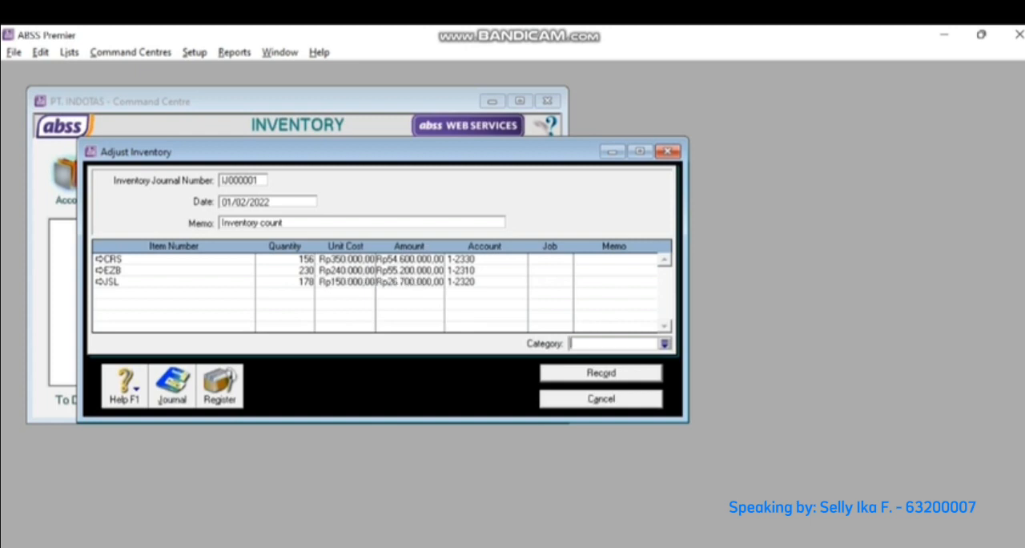
- Assign category L (Local) to the inventory adjustment and record it
click(665, 343)
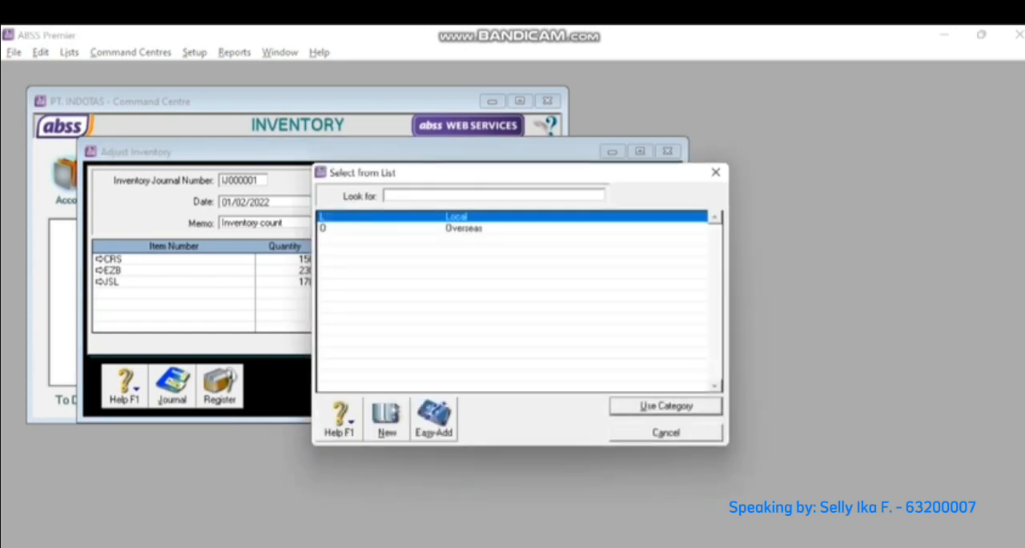
key(Return)
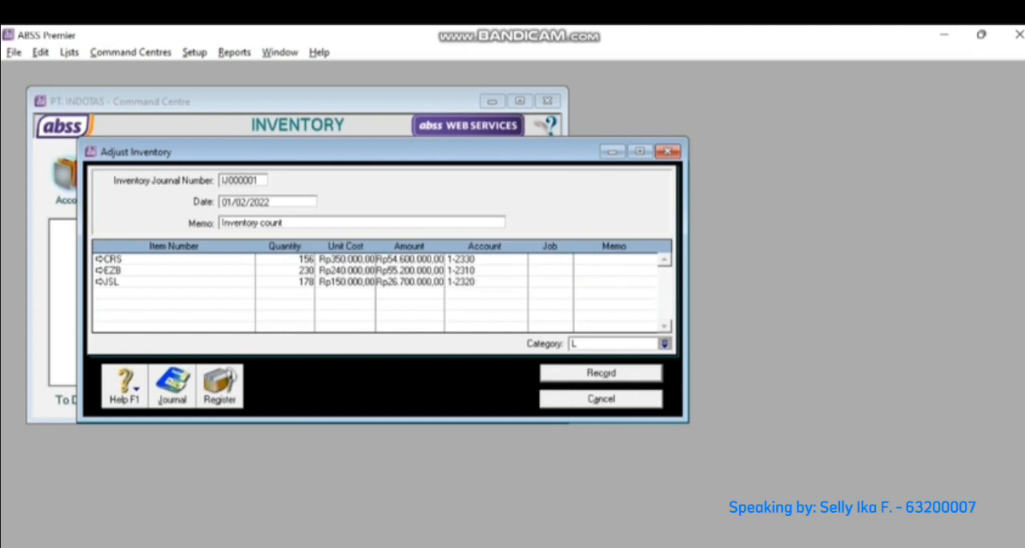
click(601, 373)
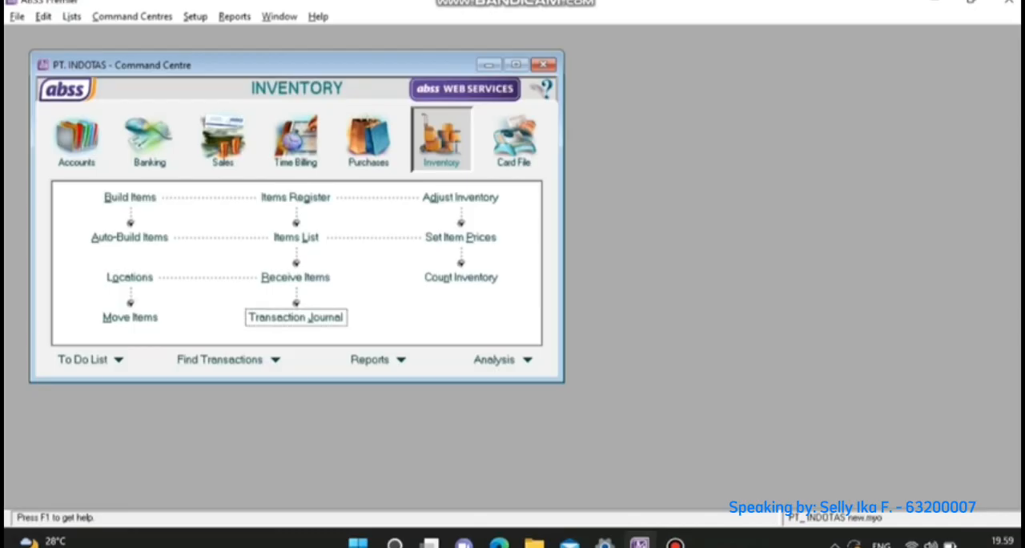
- Set up a money transfer of Rp7.000.000 from 1-2110 Cash (IDR) to 1-2140 Bank BCA (IDR)
click(77, 140)
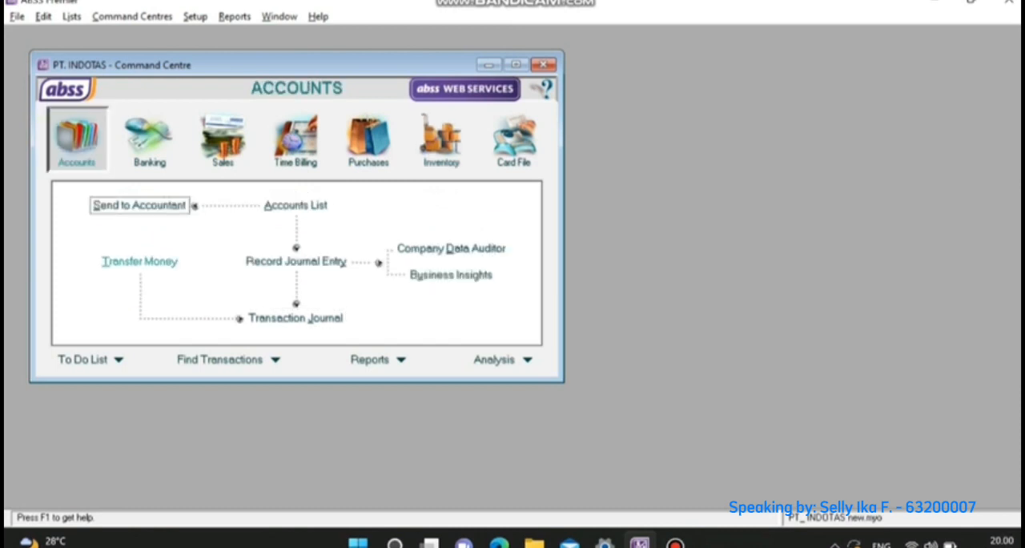
click(140, 261)
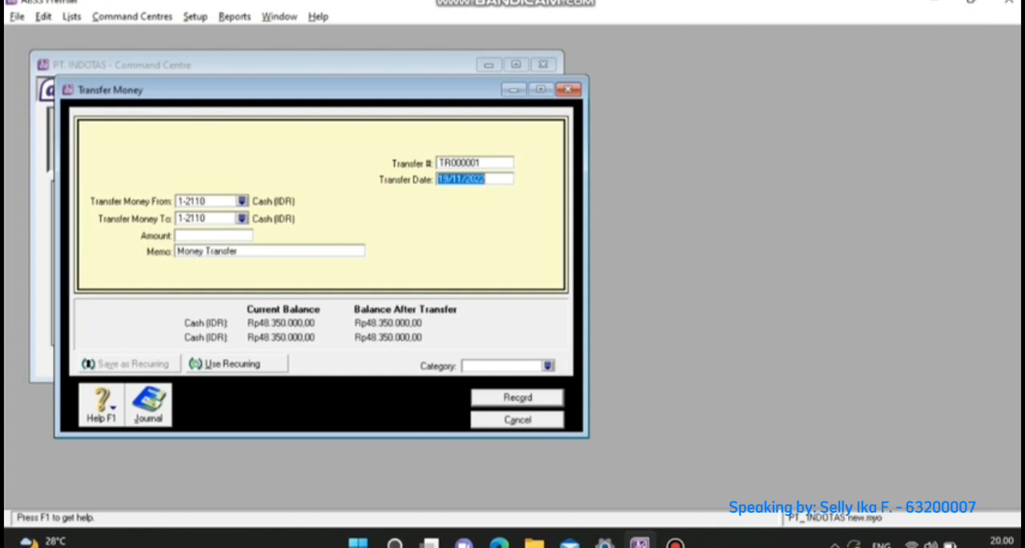
click(241, 218)
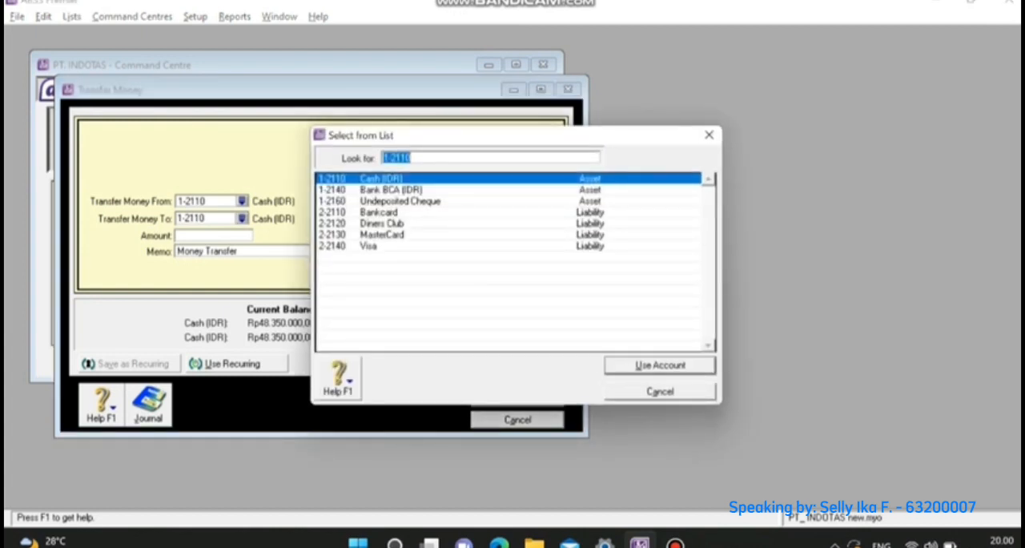
double_click(391, 190)
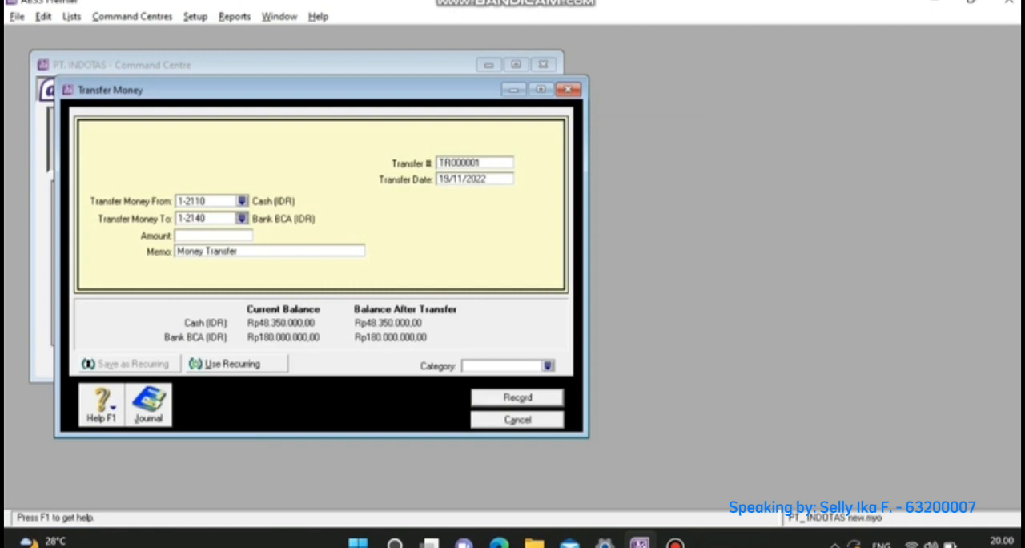
key(Tab)
text(7000000)
key(Tab)
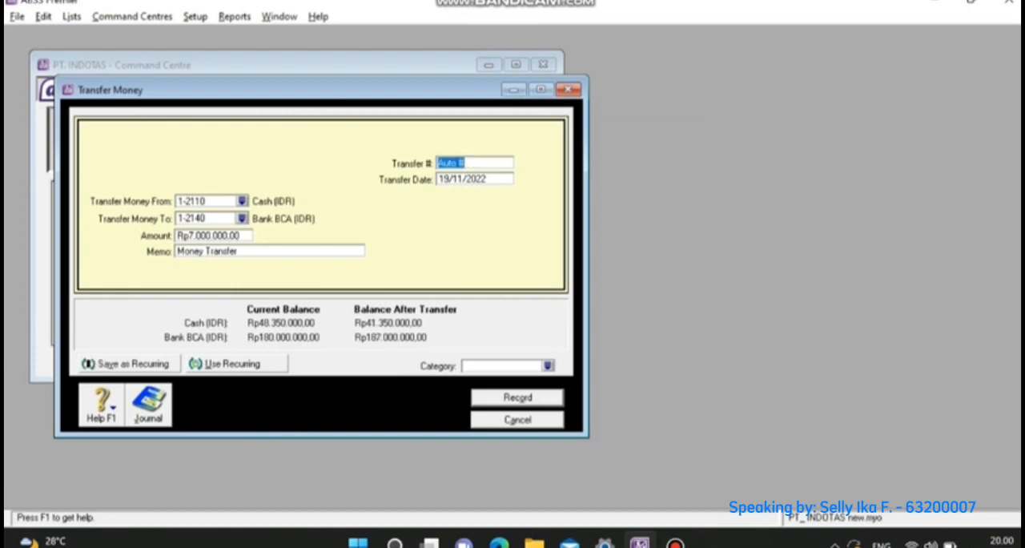
- Number the money transfer BKM-01 and date it 01/02/2022
text(BKM-01)
key(Tab)
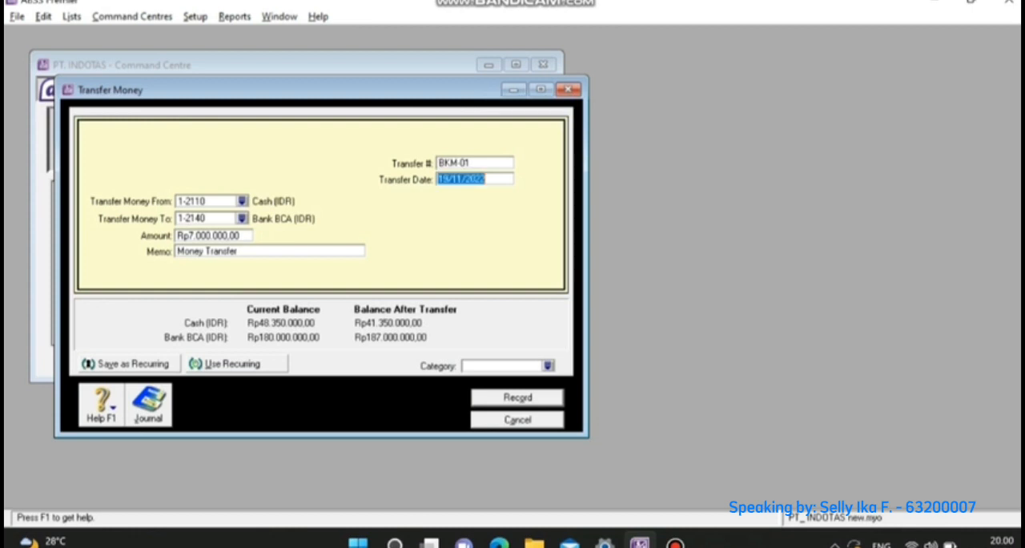
text(01/02/20)
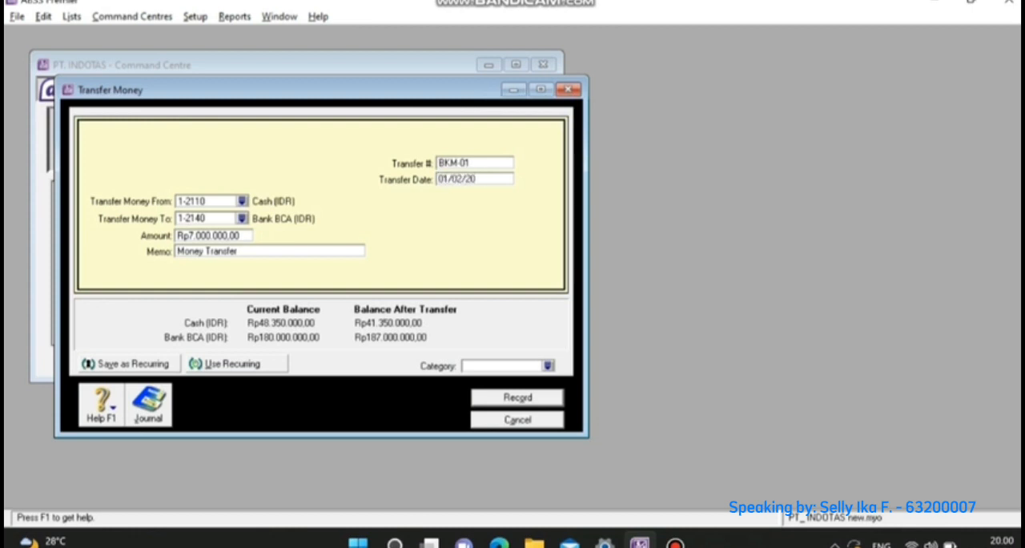
text(22)
- Assign category L (Local) to the money transfer and record it
click(548, 366)
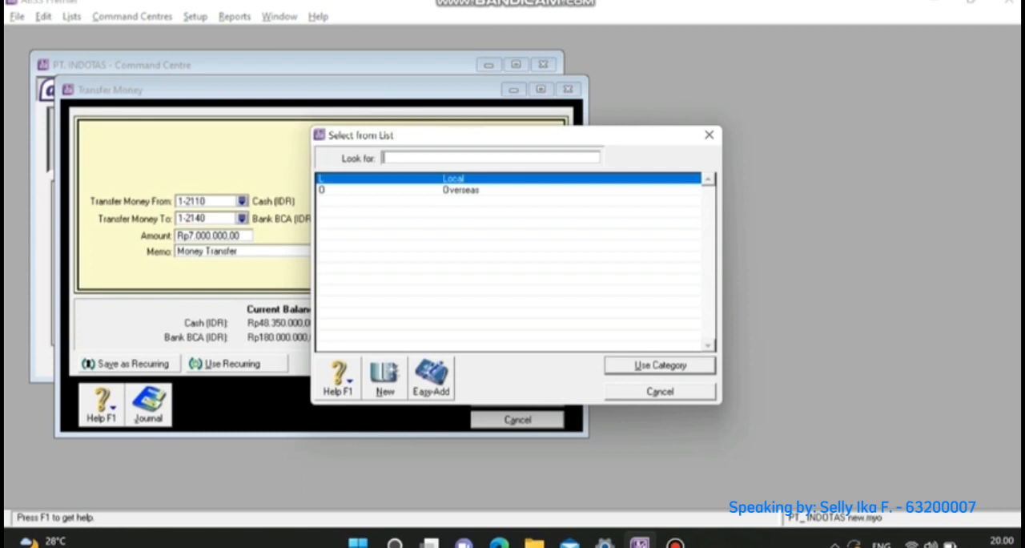
key(Return)
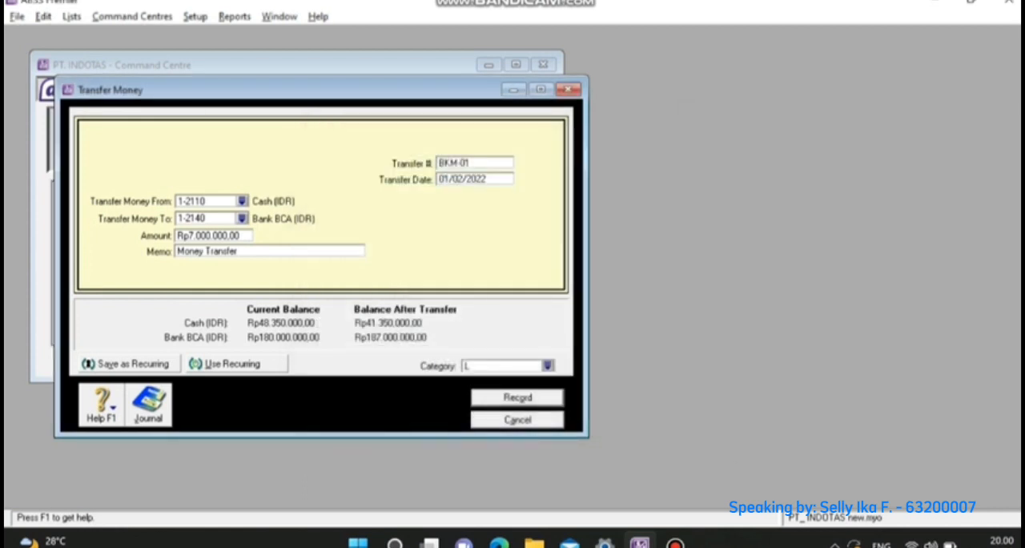
key(Return)
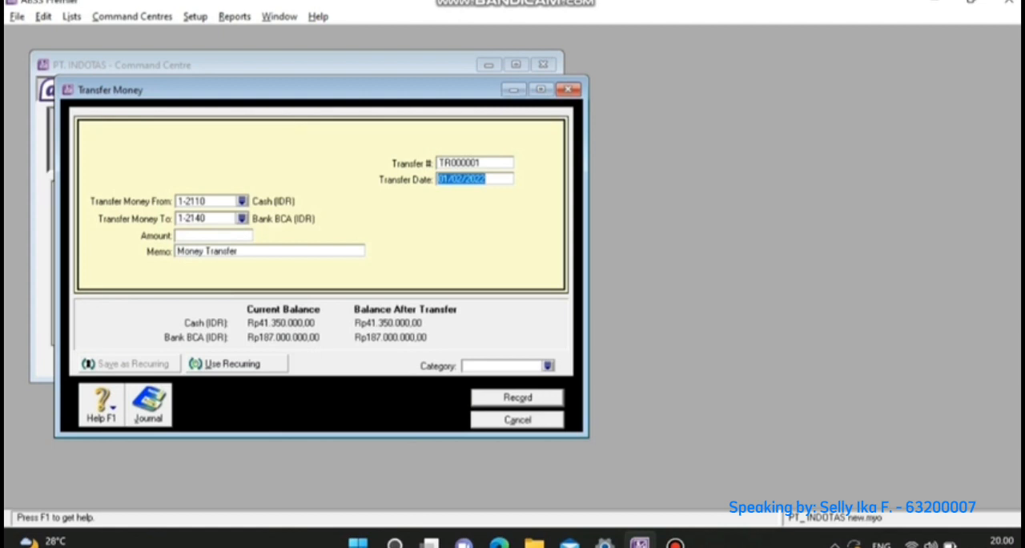
- View the transaction recap for the blank money transfer and close it
key(ctrl+r)
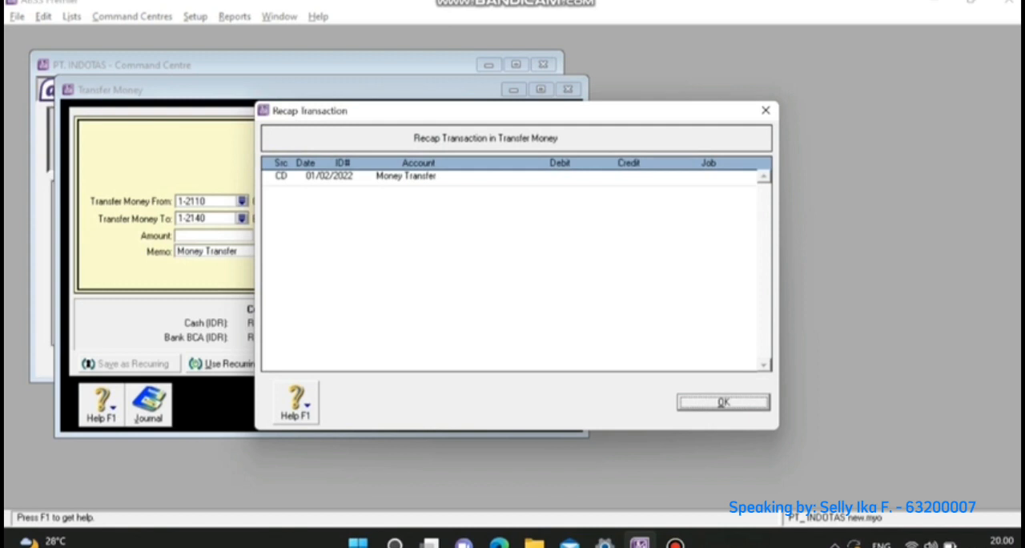
click(766, 111)
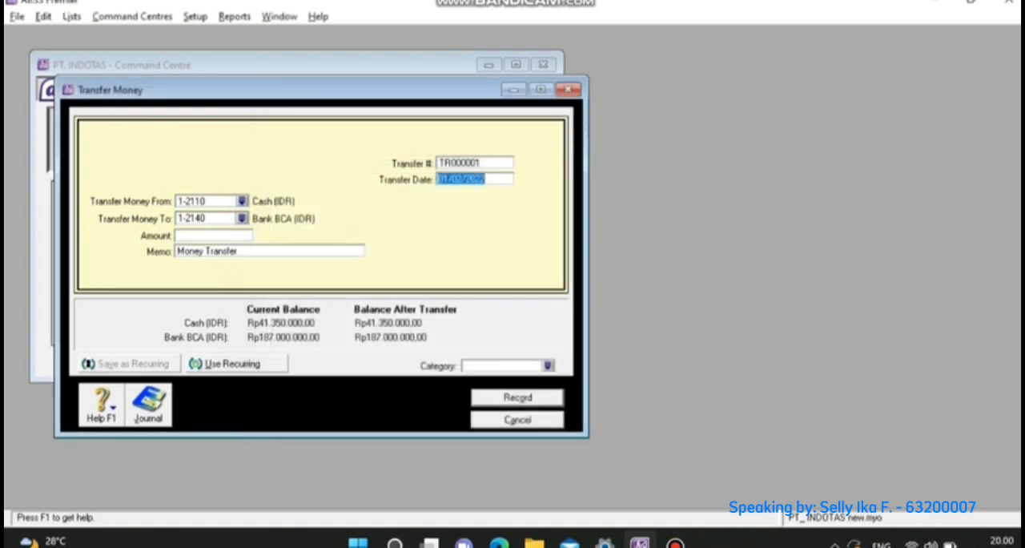
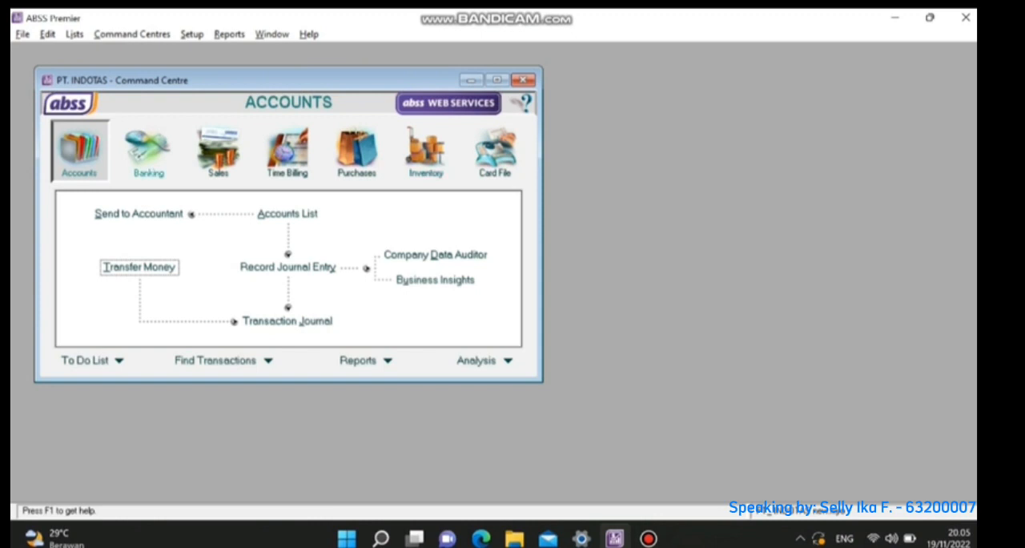
- Start a new purchase bill for the supplier PT.AMBAWARA
click(357, 152)
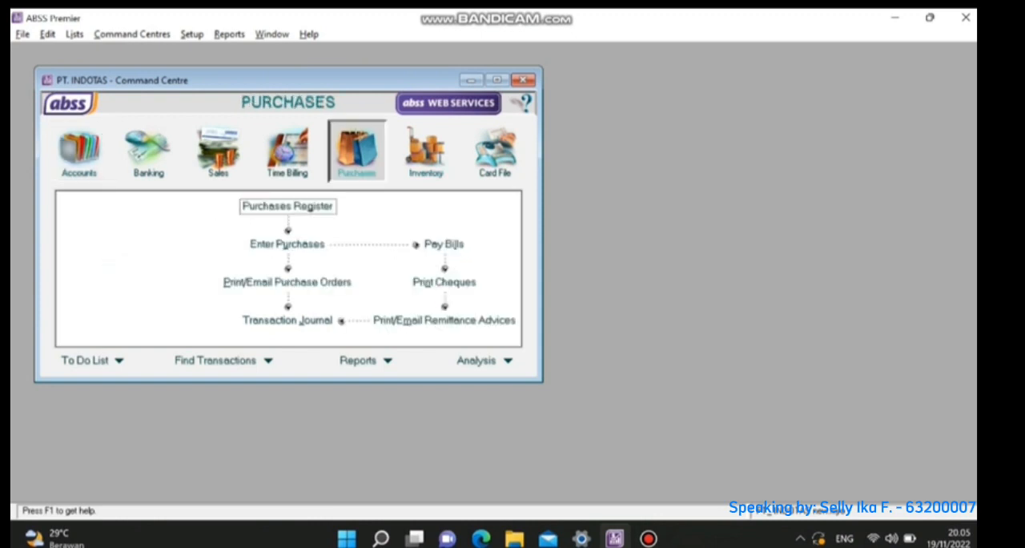
click(287, 243)
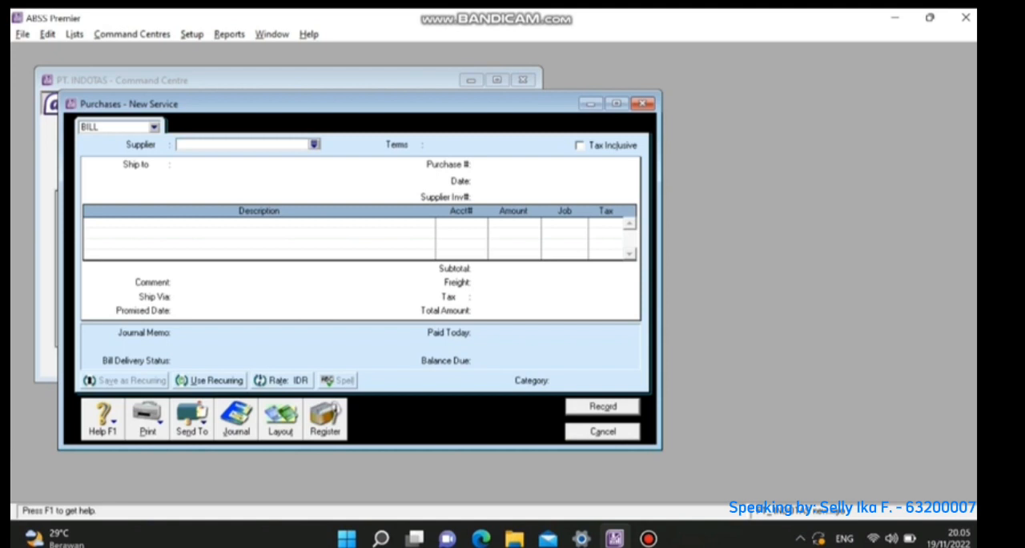
click(314, 144)
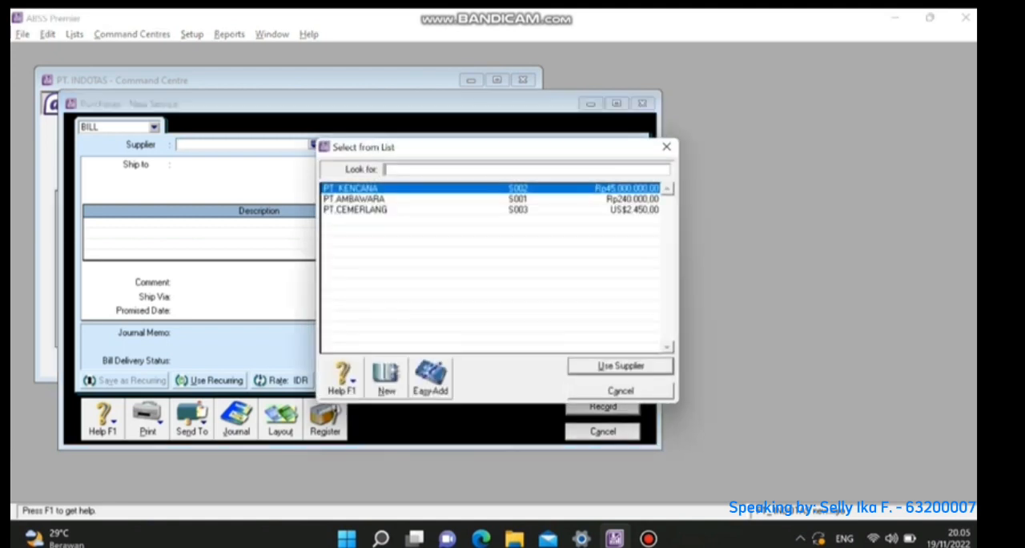
double_click(354, 199)
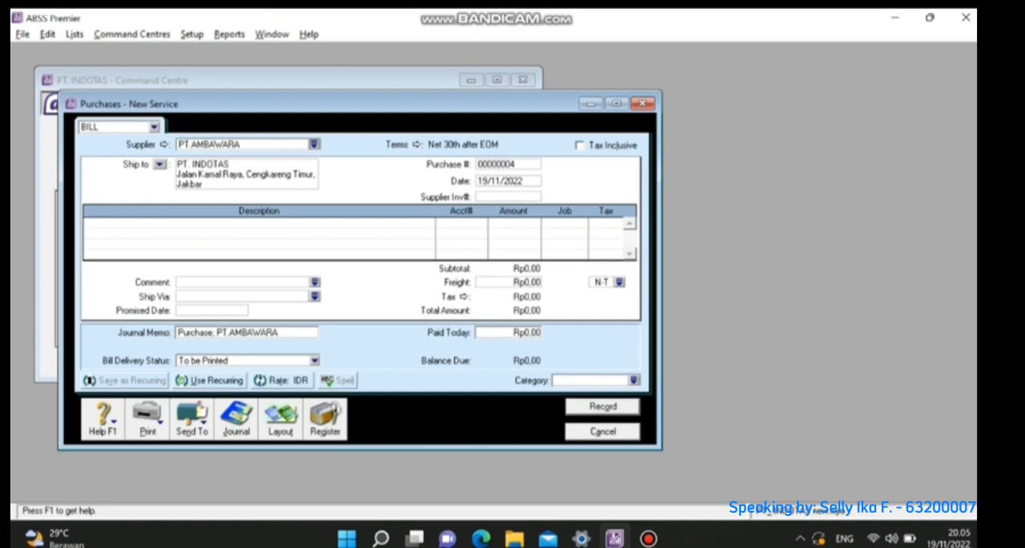
- Set the bill's credit terms to In a Given # of Days, with 10 discount days, 30 balance due days and 2% early payment discount
click(416, 145)
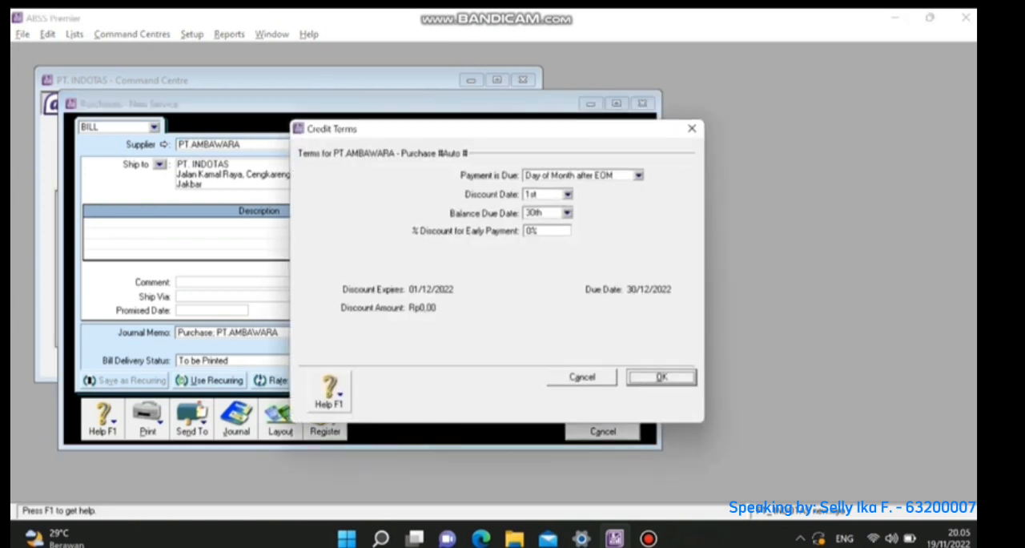
click(638, 175)
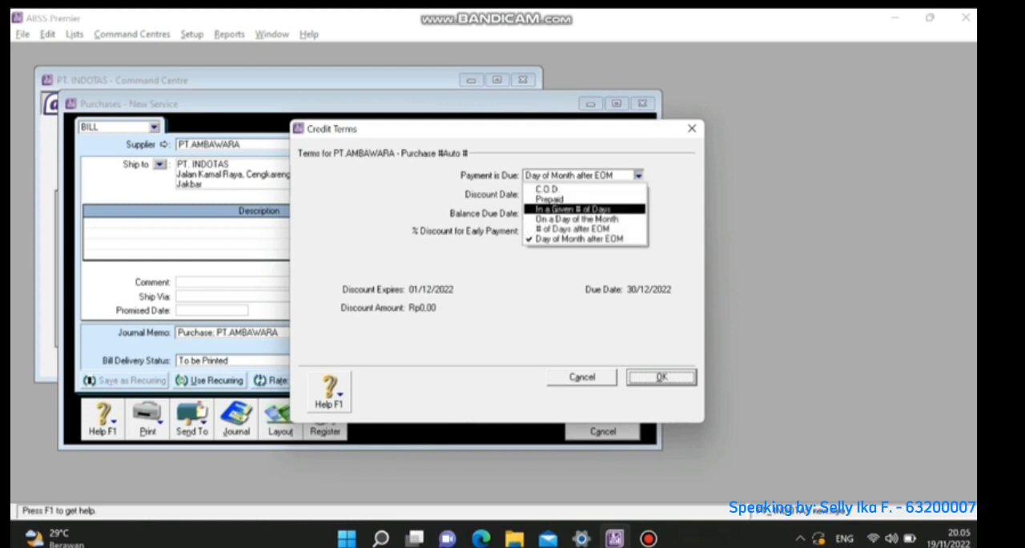
click(583, 209)
click(535, 193)
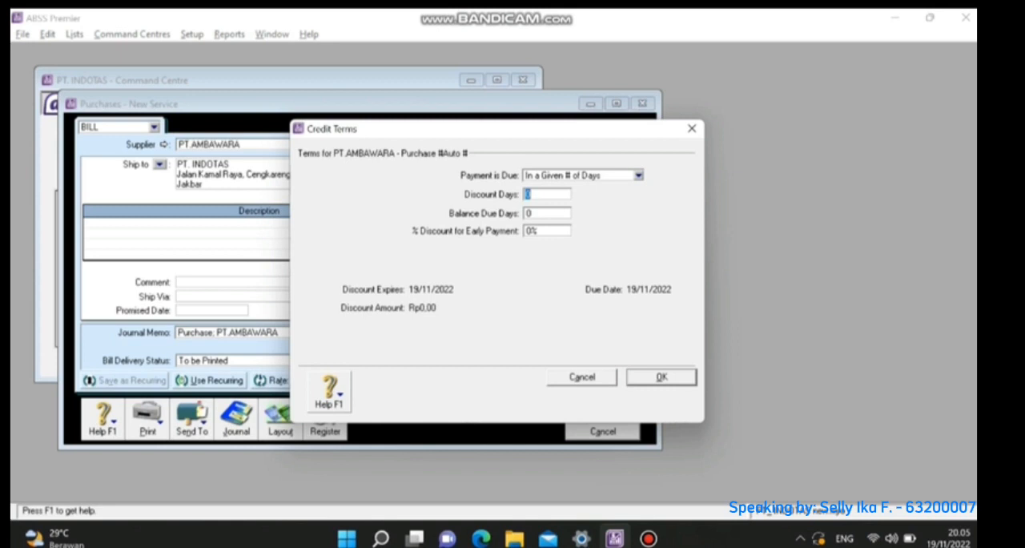
text(10)
key(Tab)
text(30)
key(Tab)
text(2)
key(Return)
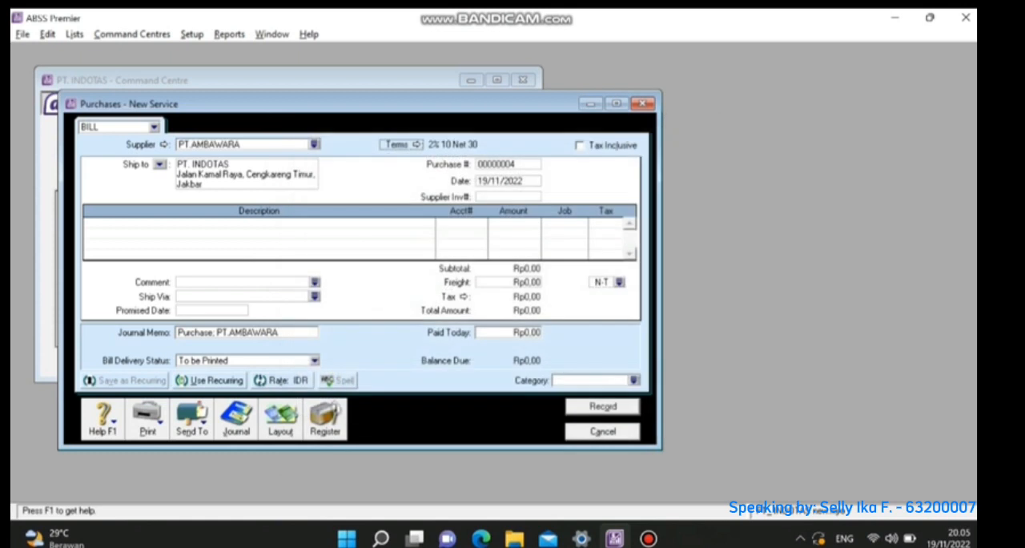
- Set the purchase number of the PT.AMBAWARA bill to FB-001
key(Tab)
text(FB)
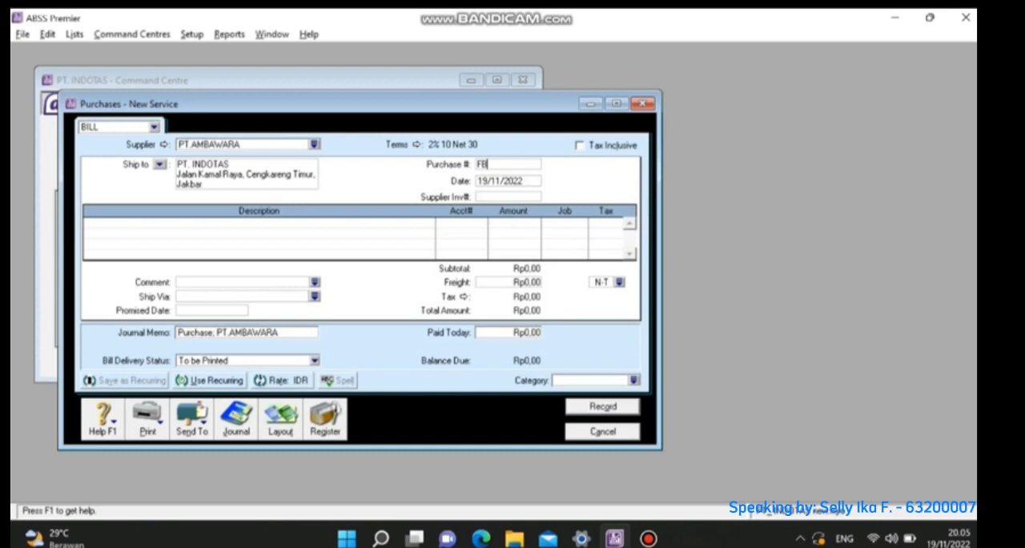
text(-001)
key(Tab)
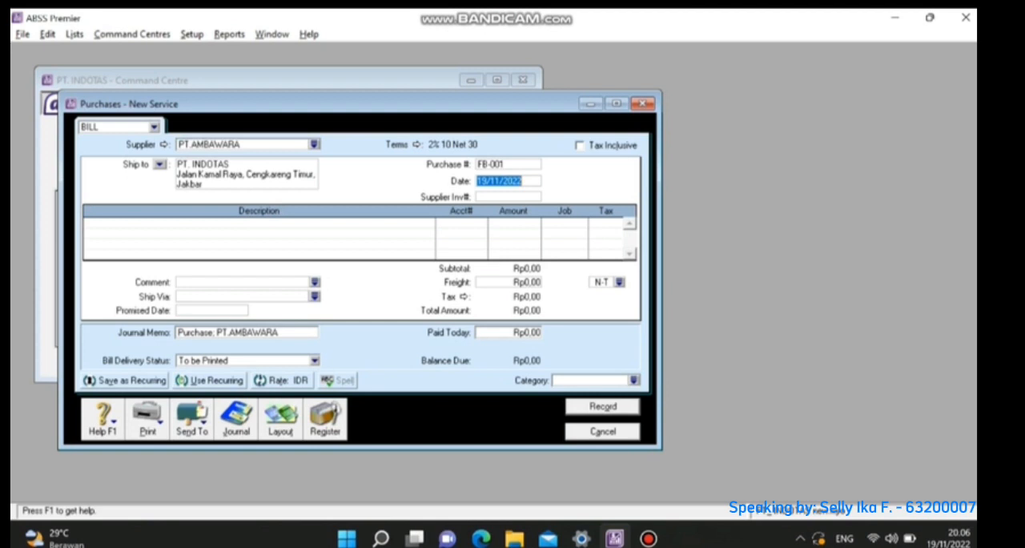
- Switch the bill to the Item layout and date it 02/02/2022
click(280, 419)
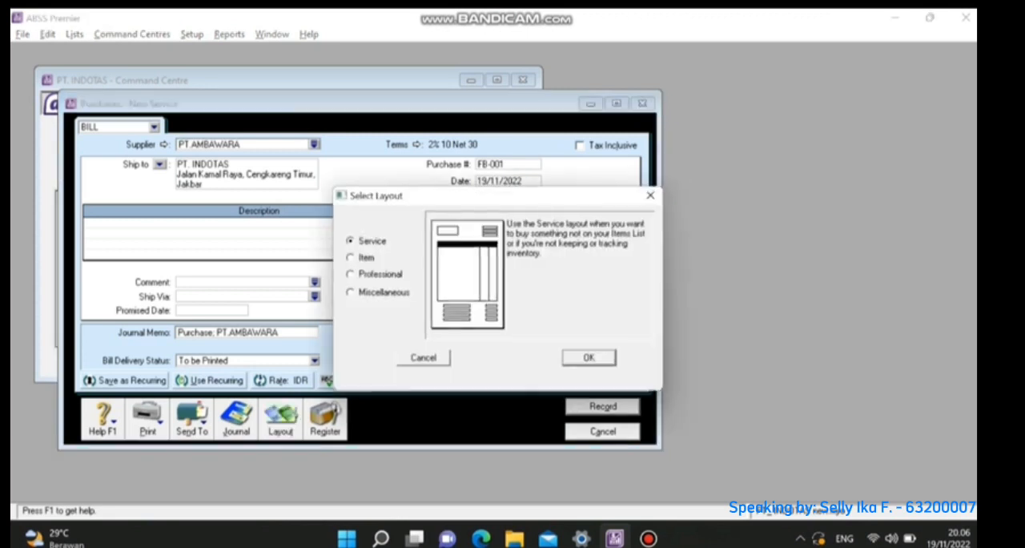
click(350, 258)
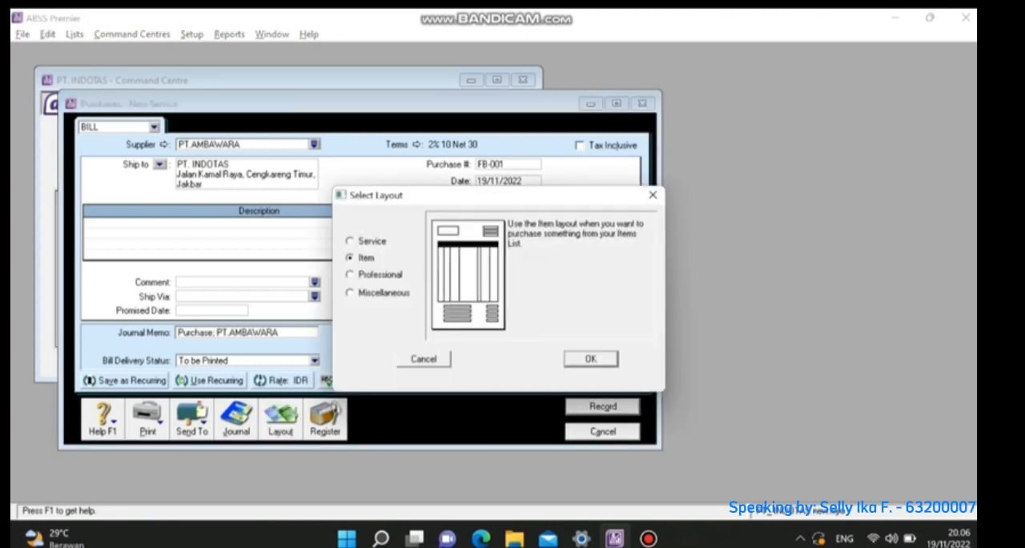
click(590, 358)
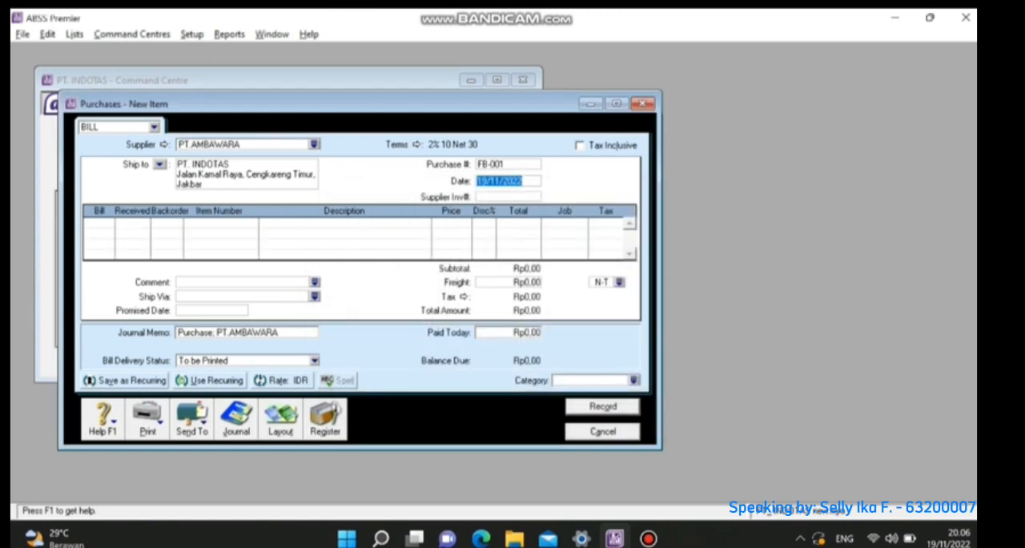
text(0)
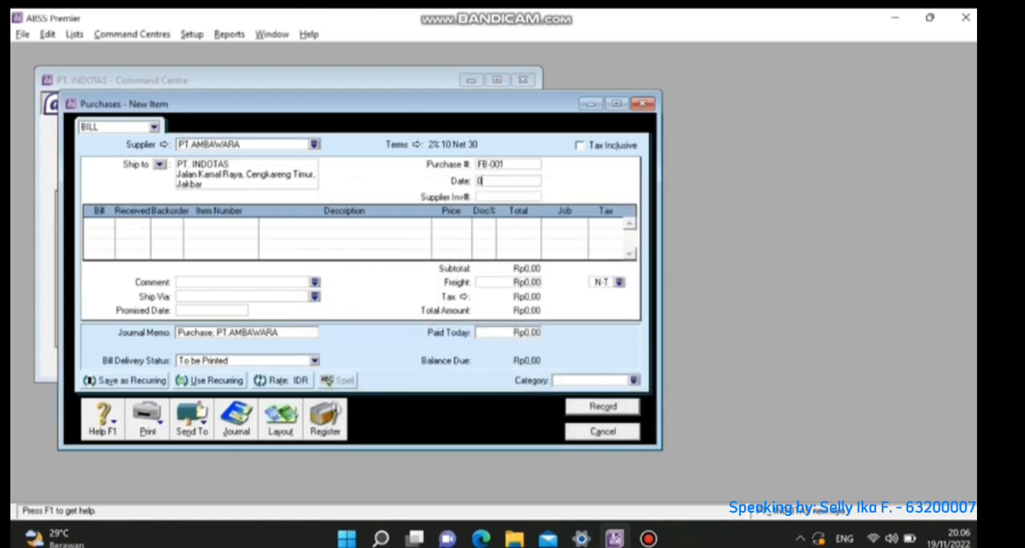
text(2/02/2022)
- Add a first bill line for 150 units of item EZB (Elizabeth) at a price of Rp240.000
click(88, 223)
text(150)
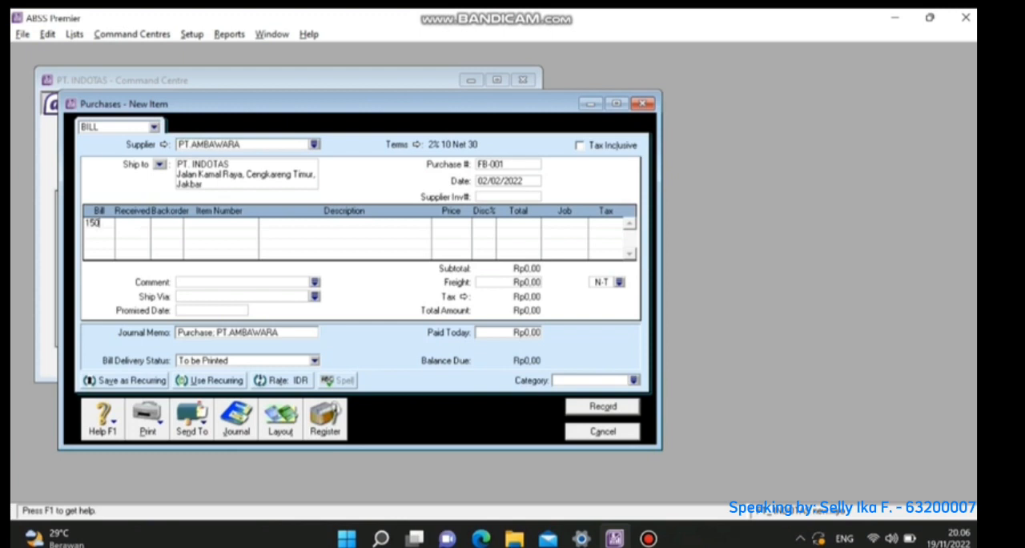
key(Tab)
key(Tab)
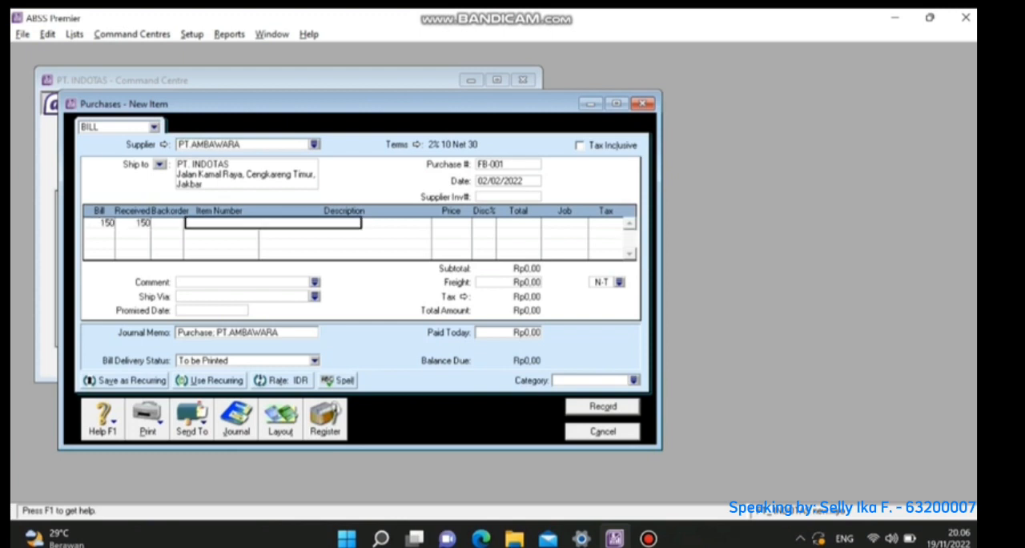
text(EZB)
key(Tab)
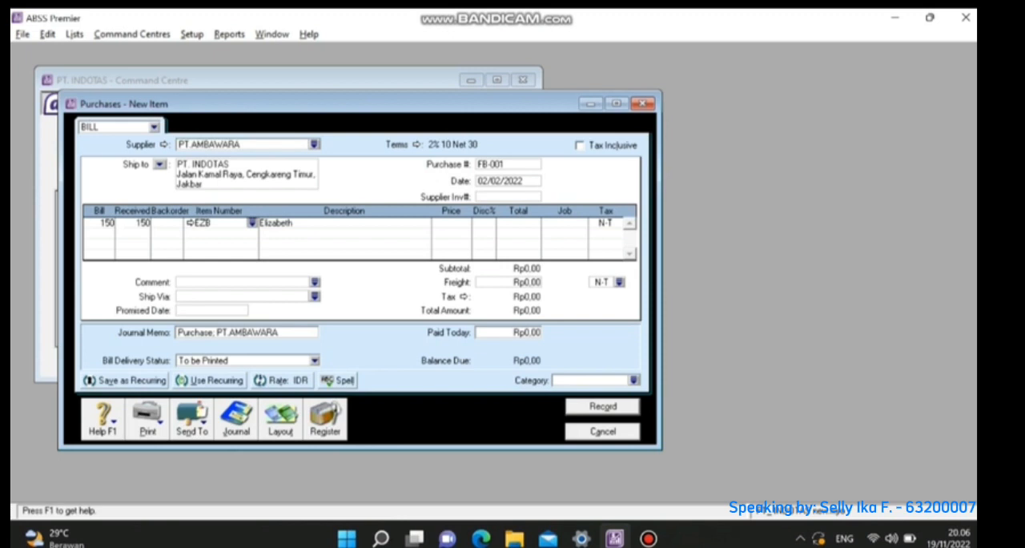
key(Tab)
key(Tab)
text(240000)
key(Tab)
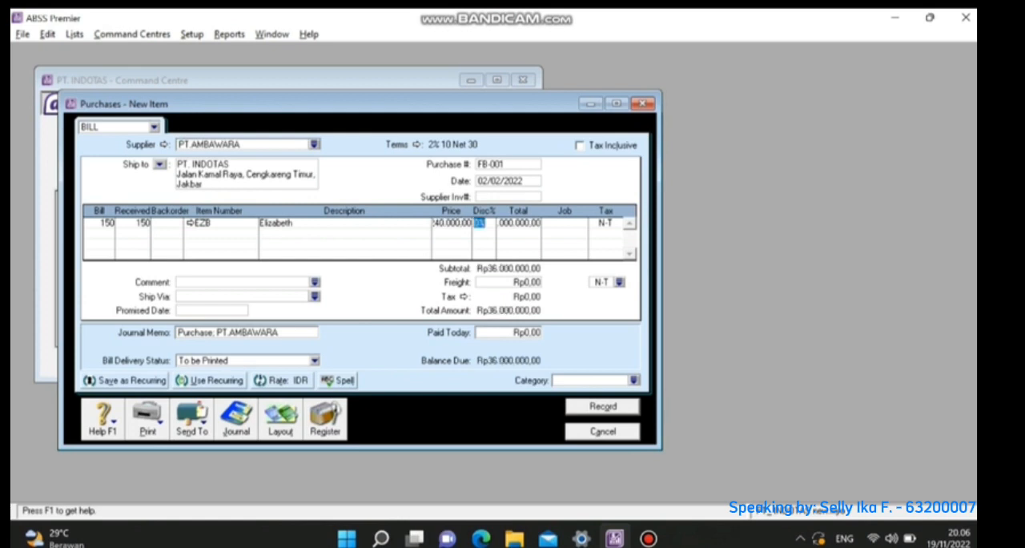
key(Tab)
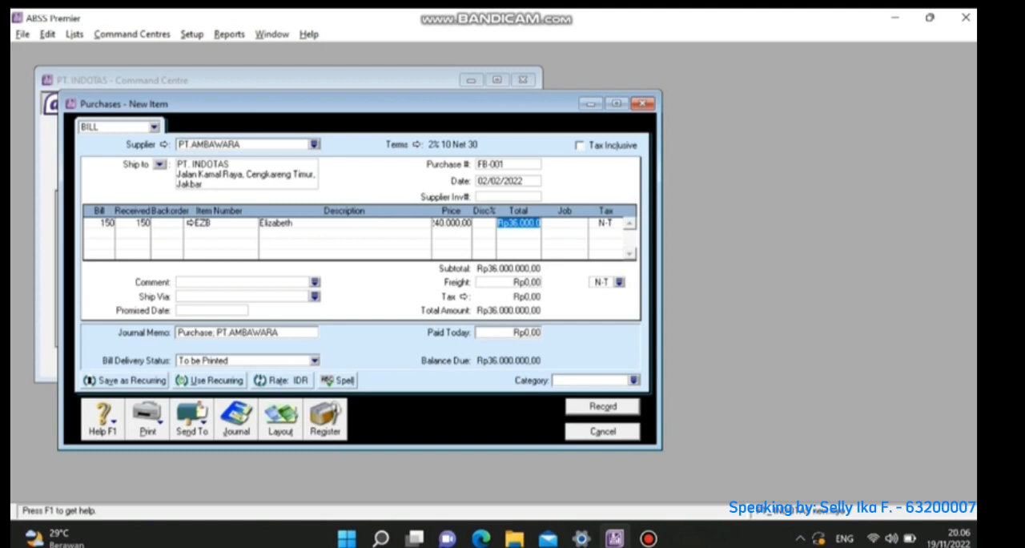
- Assign job P and tax code PPN to the EZB line
key(Tab)
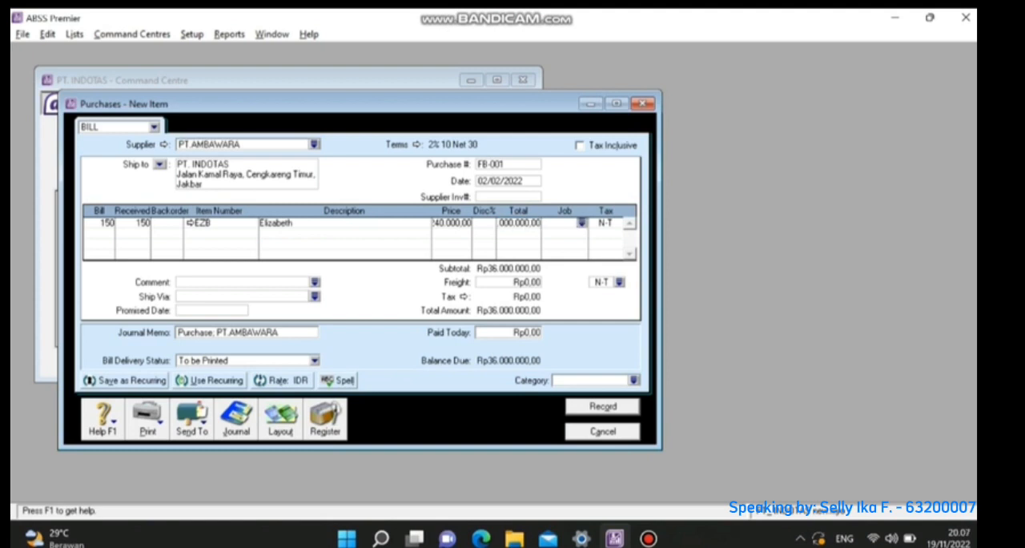
key(Return)
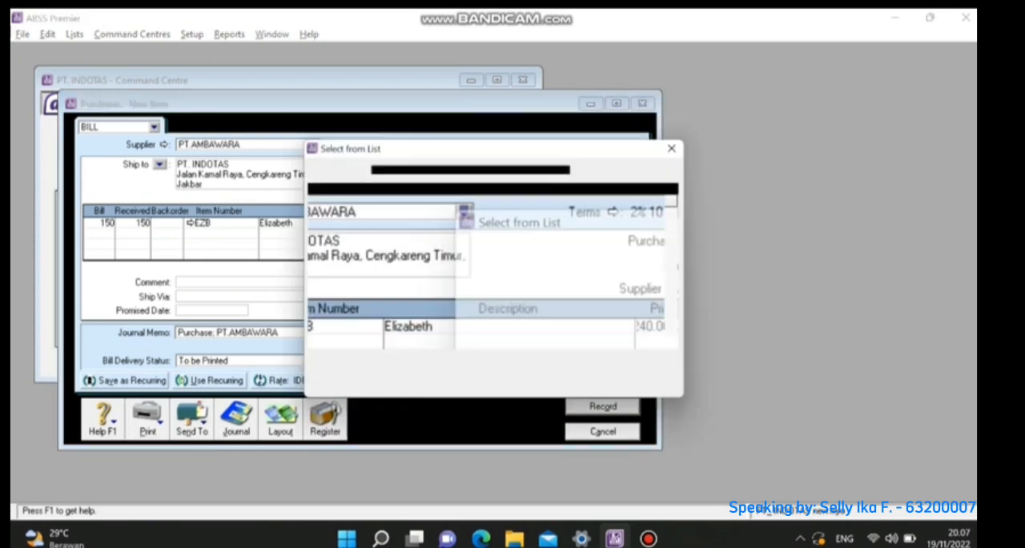
text(P)
key(Return)
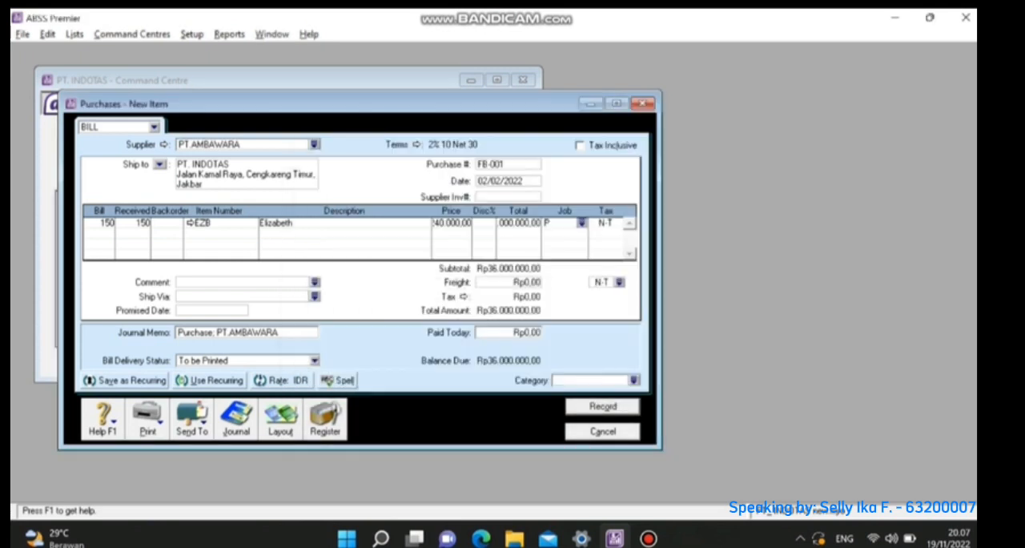
key(Tab)
key(Return)
text(PPN)
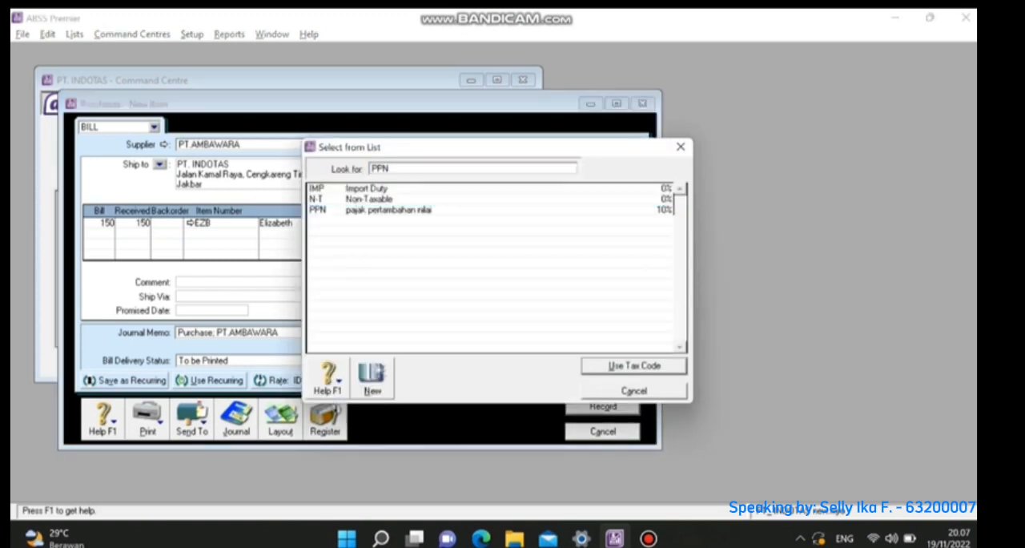
key(Return)
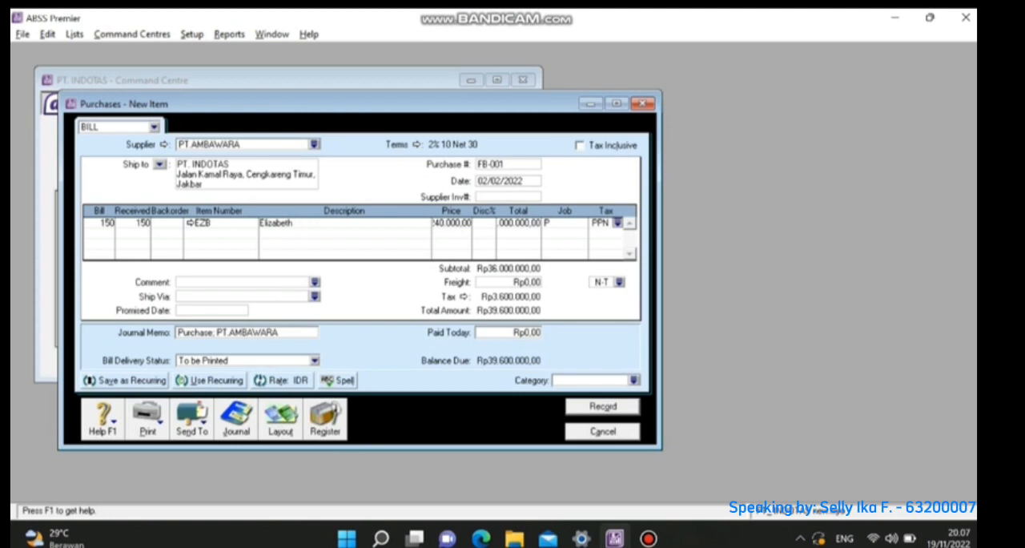
- Add a second bill line for 175 units of item JSL at a price of Rp150.000
key(Tab)
text(175)
key(Tab)
key(Tab)
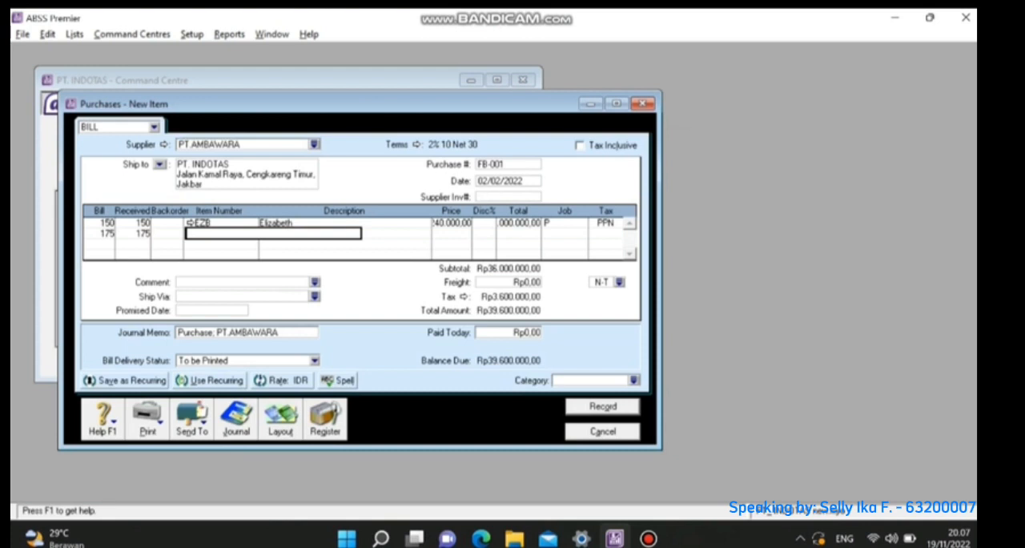
text(J)
key(Tab)
key(Tab)
key(Tab)
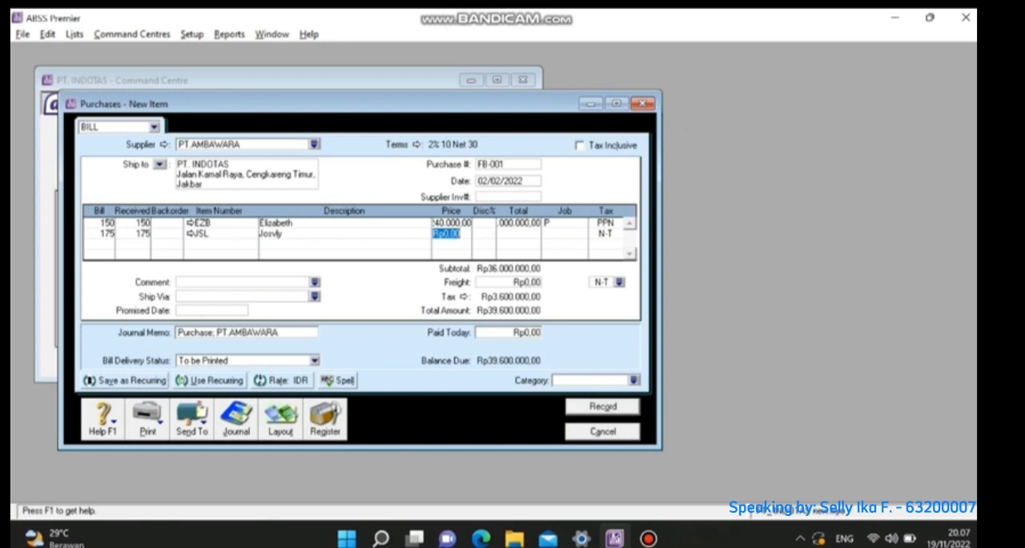
text(150000)
key(Tab)
- Assign job P and tax code PPN to the JSL line
key(Tab)
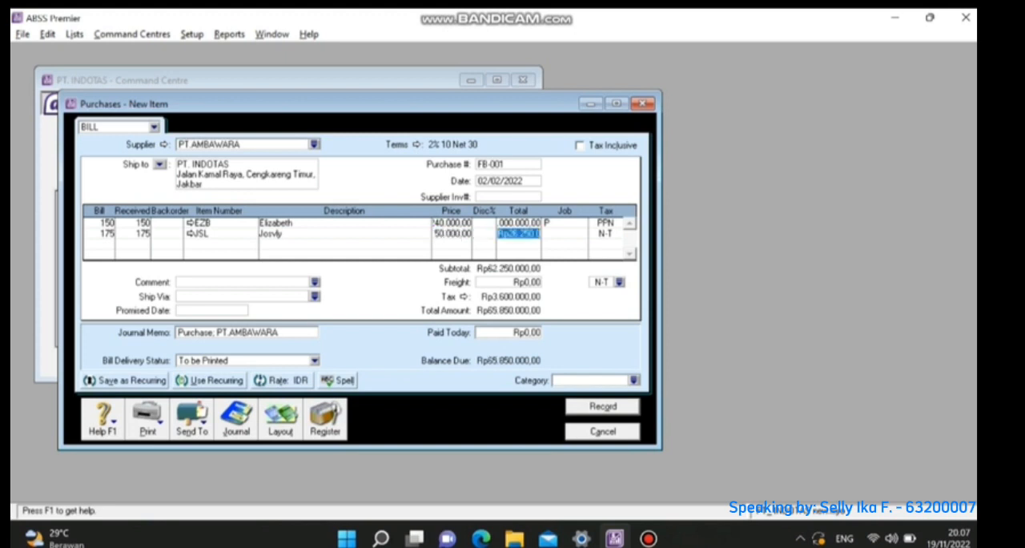
key(Tab)
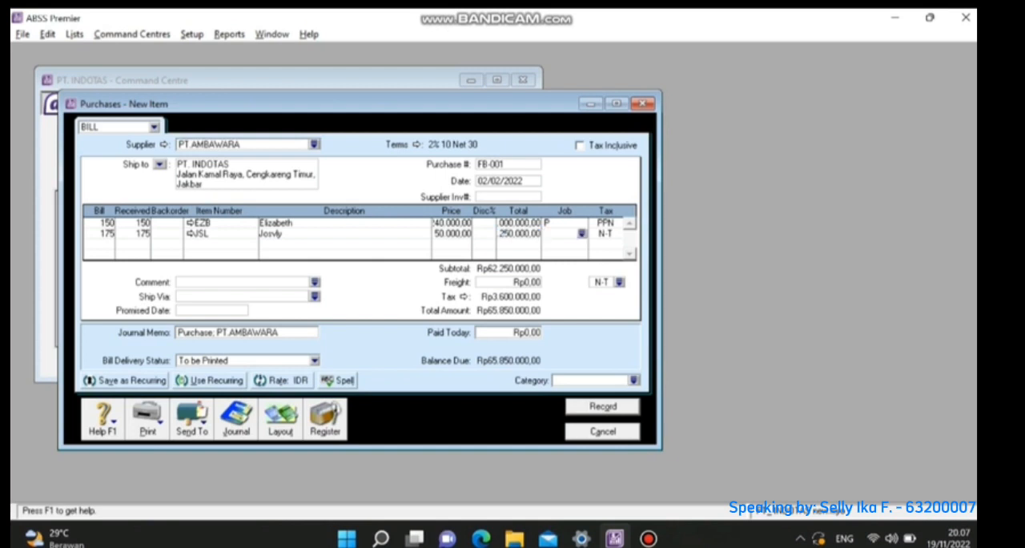
text(P)
key(Tab)
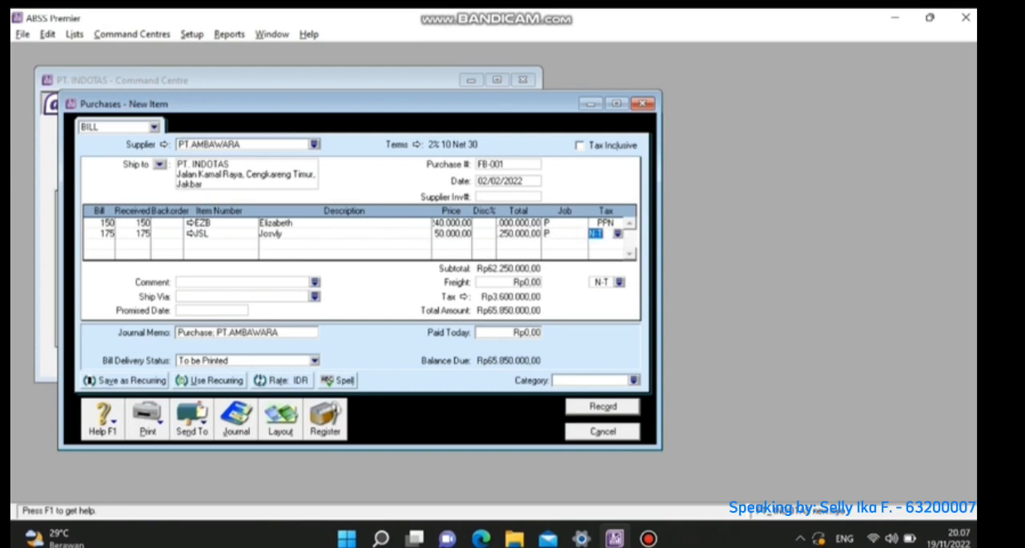
click(617, 234)
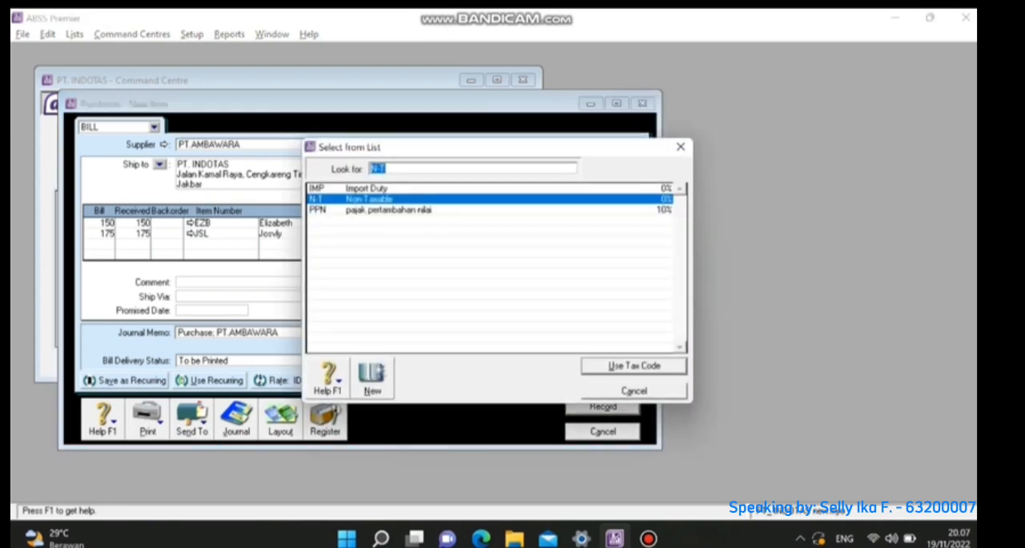
double_click(388, 210)
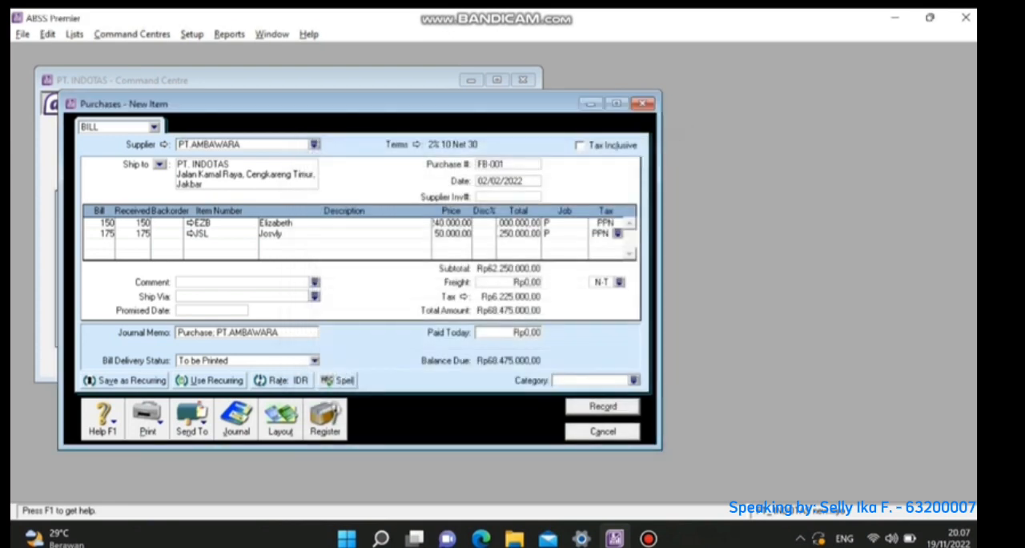
- Set the freight tax code to PPN and assign category L (Local) to the bill
click(619, 282)
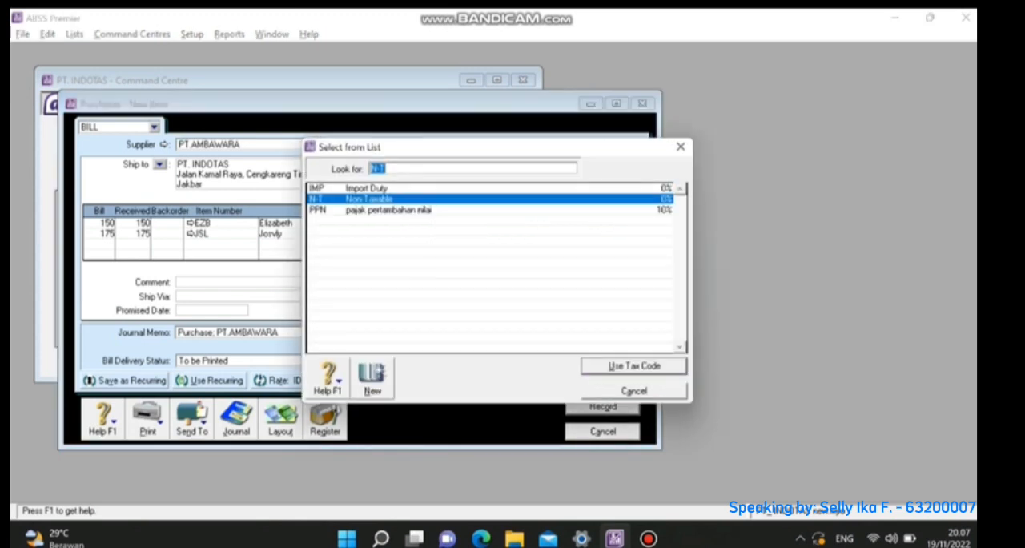
double_click(388, 210)
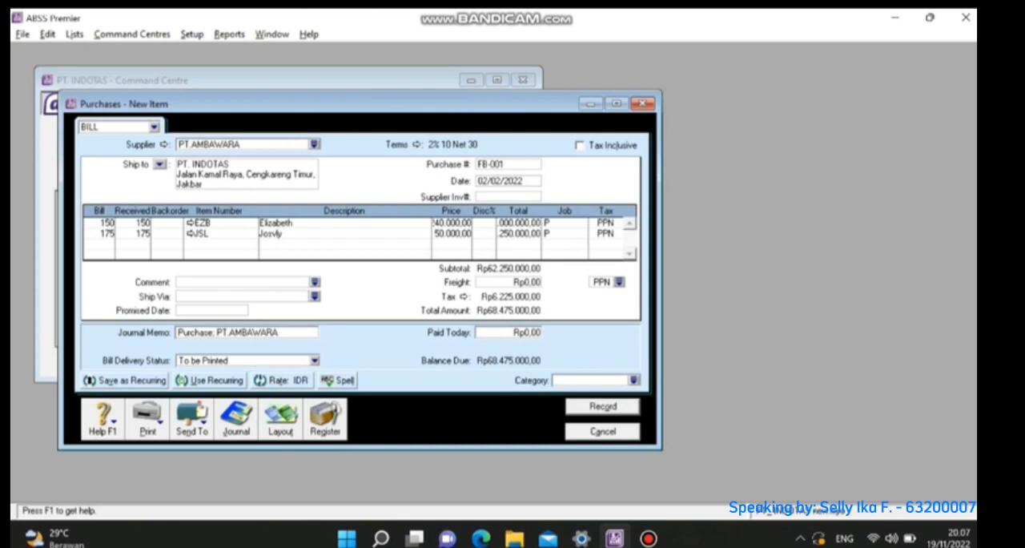
click(634, 380)
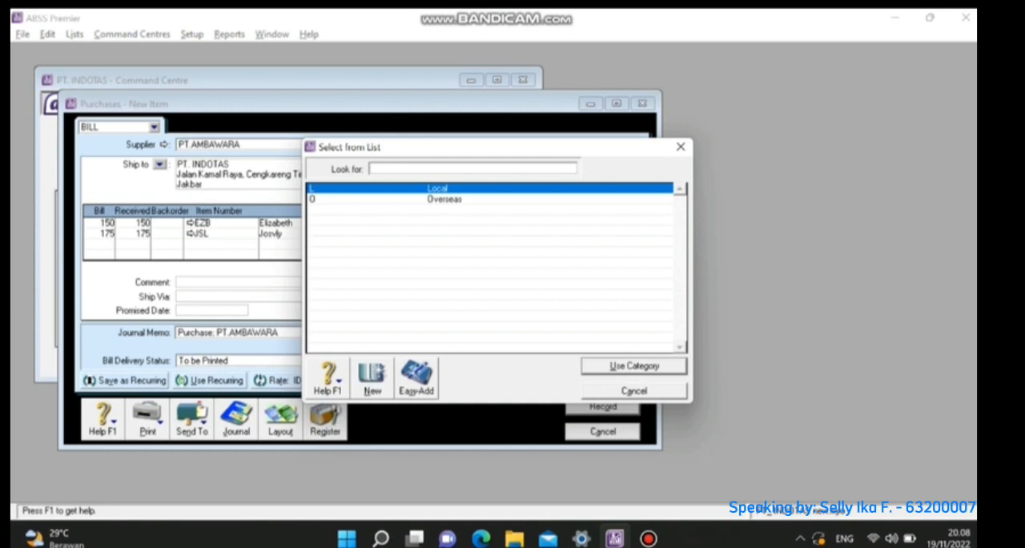
key(Return)
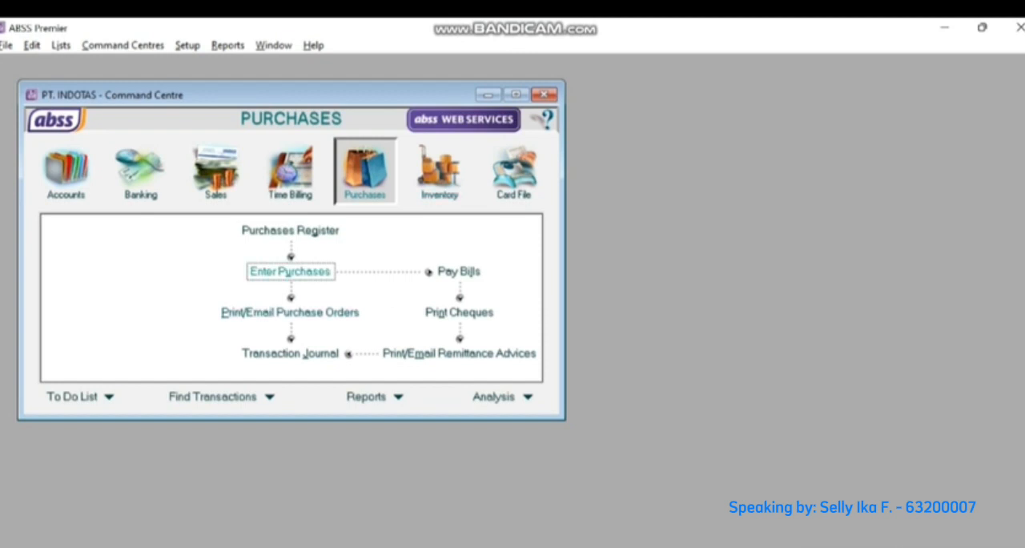
- Start a new purchase bill for supplier PT.AMBAWARA
click(290, 270)
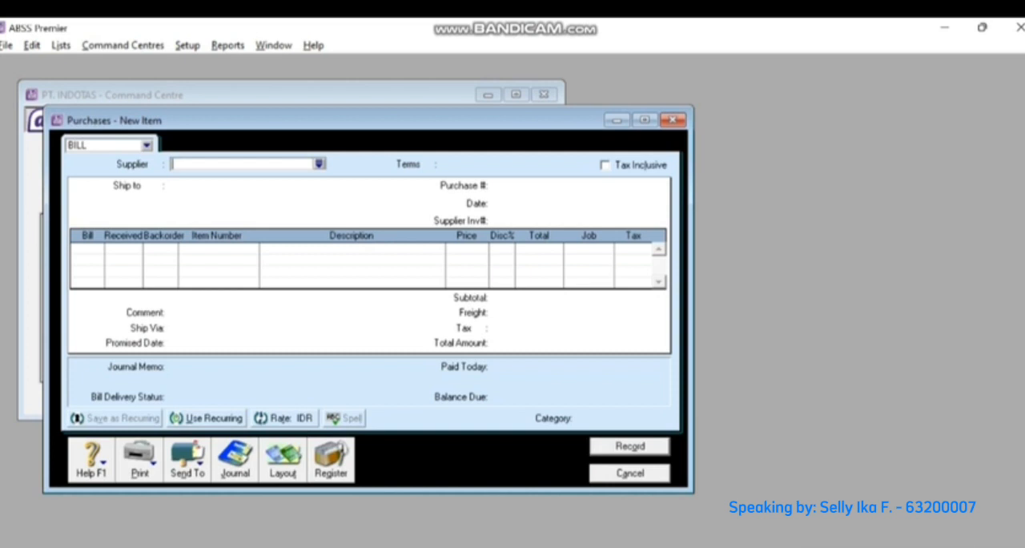
click(318, 163)
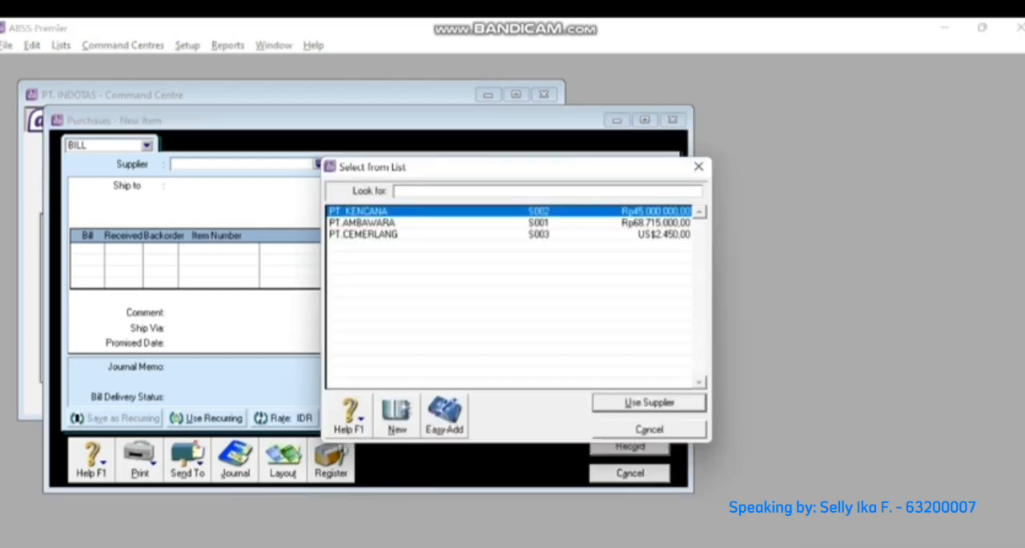
double_click(362, 223)
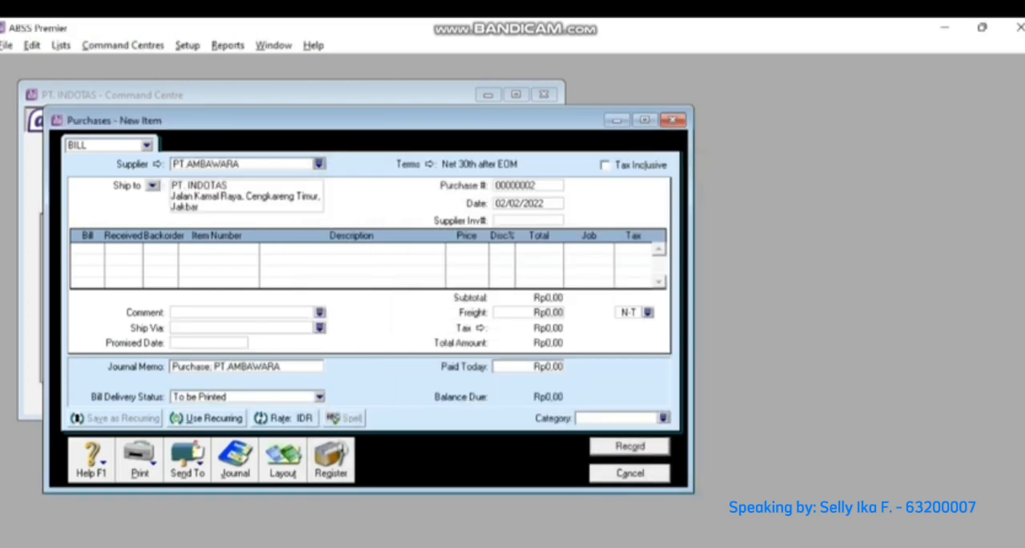
- Set the bill's credit terms to In a Given # of Days with 10 discount days
click(429, 163)
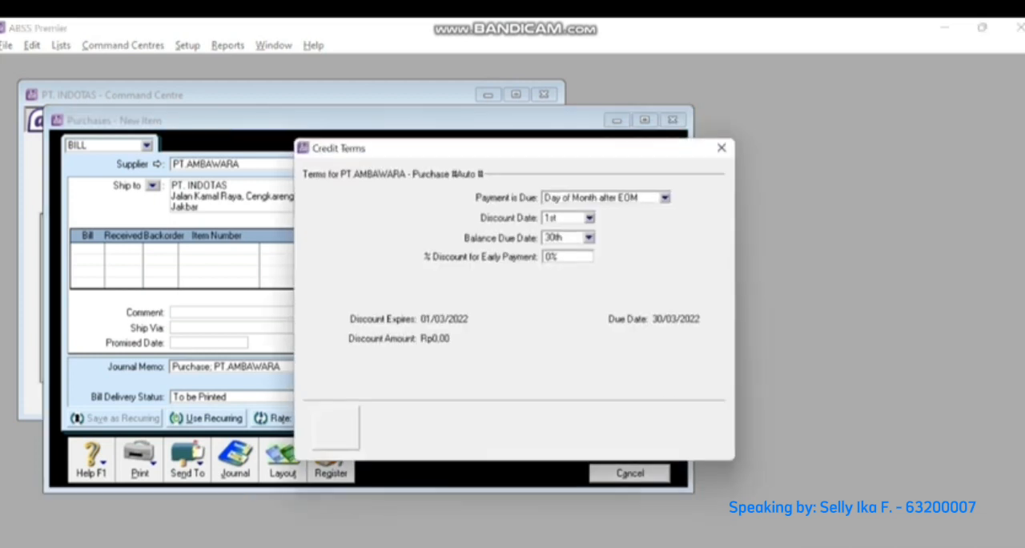
click(669, 197)
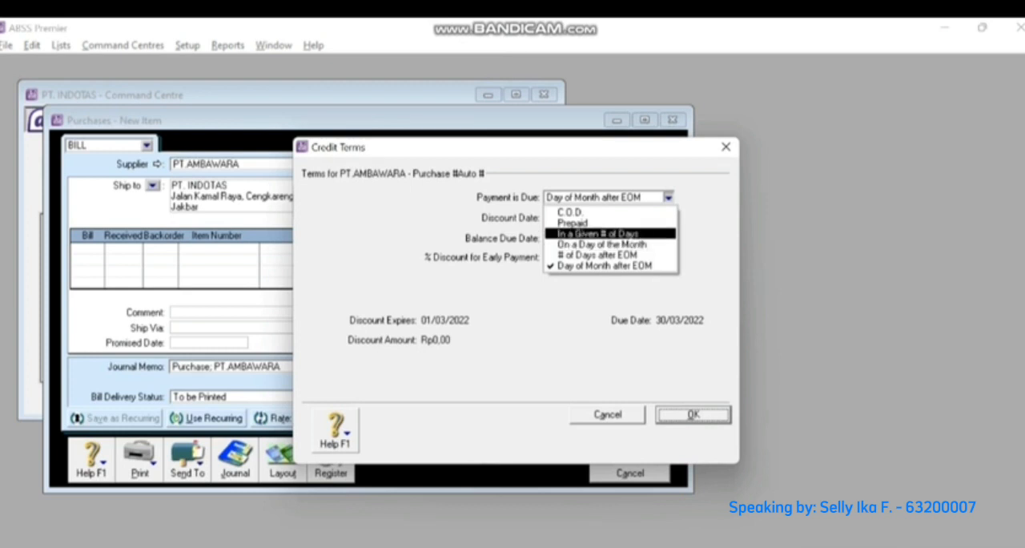
click(597, 233)
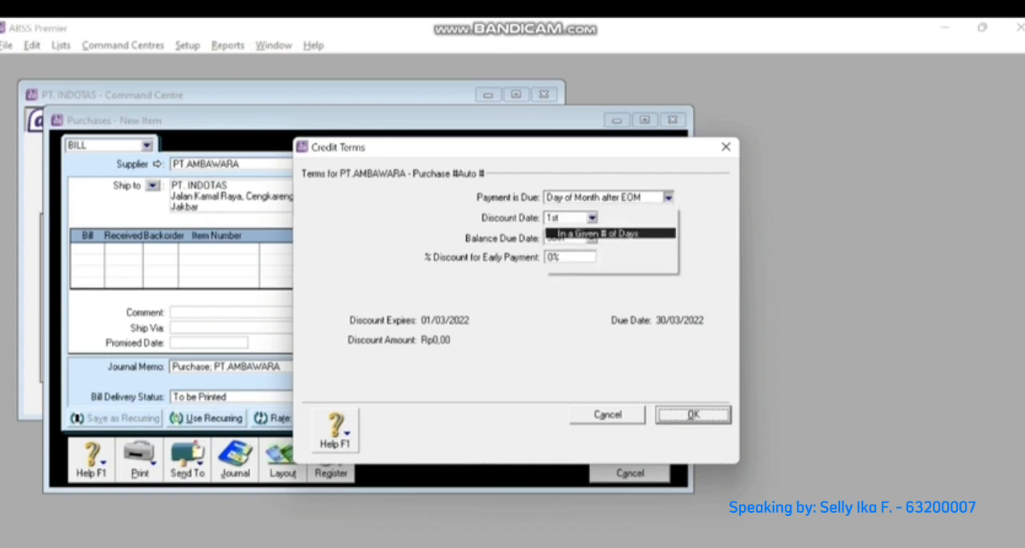
key(Tab)
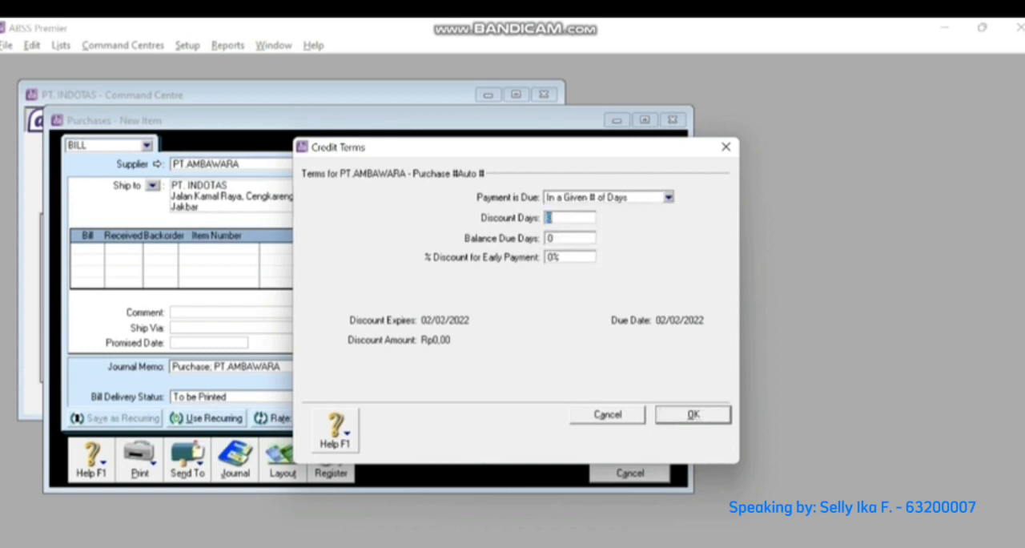
text(10)
key(Return)
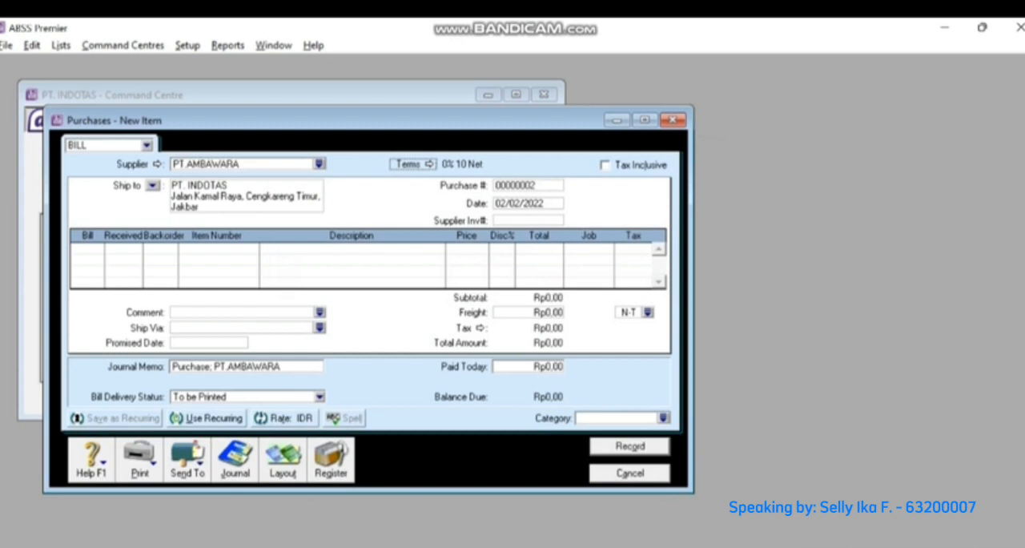
- Set the credit terms' balance due days to 30 and the early payment discount to 2%
click(413, 164)
click(562, 238)
click(562, 237)
key(BackSpace)
text(30)
key(Tab)
click(551, 256)
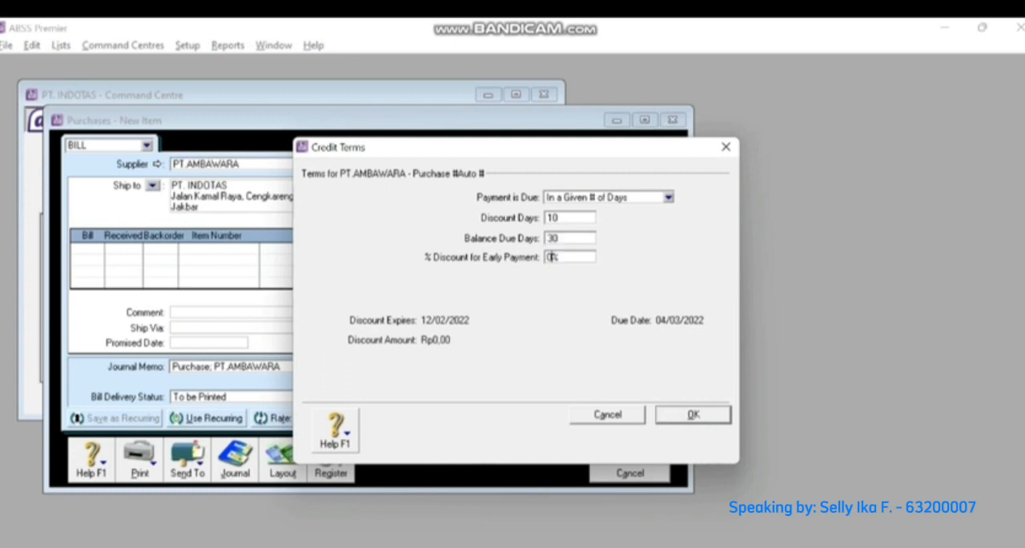
key(BackSpace)
text(2)
key(Return)
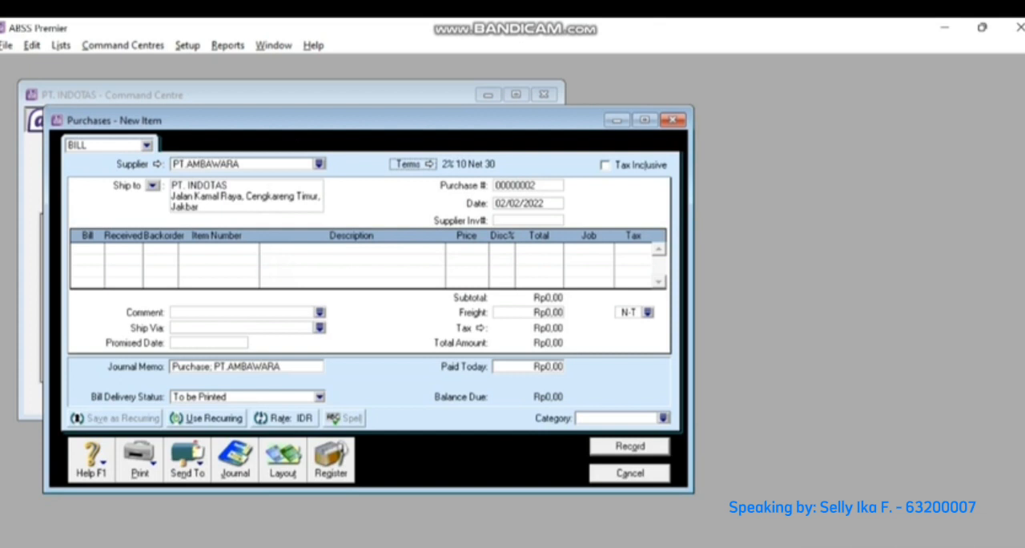
- Set the purchase number to JU-001 and the bill date to 04/02/2022
key(Tab)
text(JU)
text(-00)
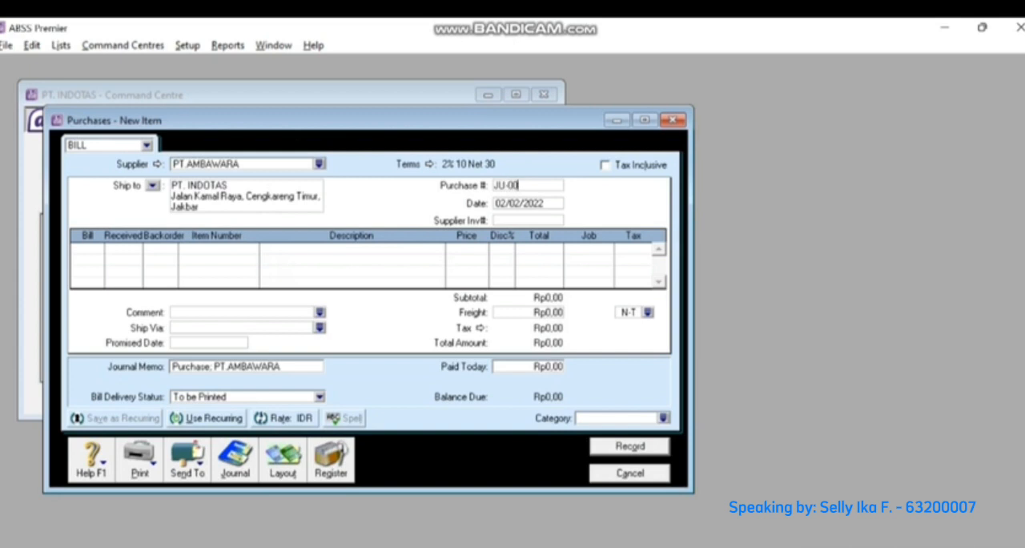
text(1)
key(Tab)
click(509, 204)
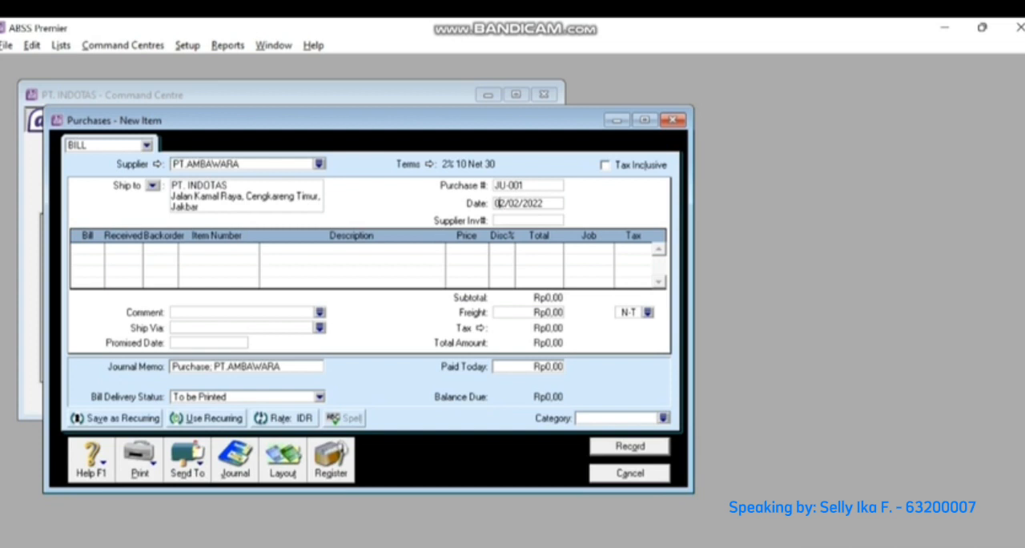
key(BackSpace)
text(4)
- Add a return line to the bill for -5 units of item JSL
click(84, 249)
text(-5)
key(Tab)
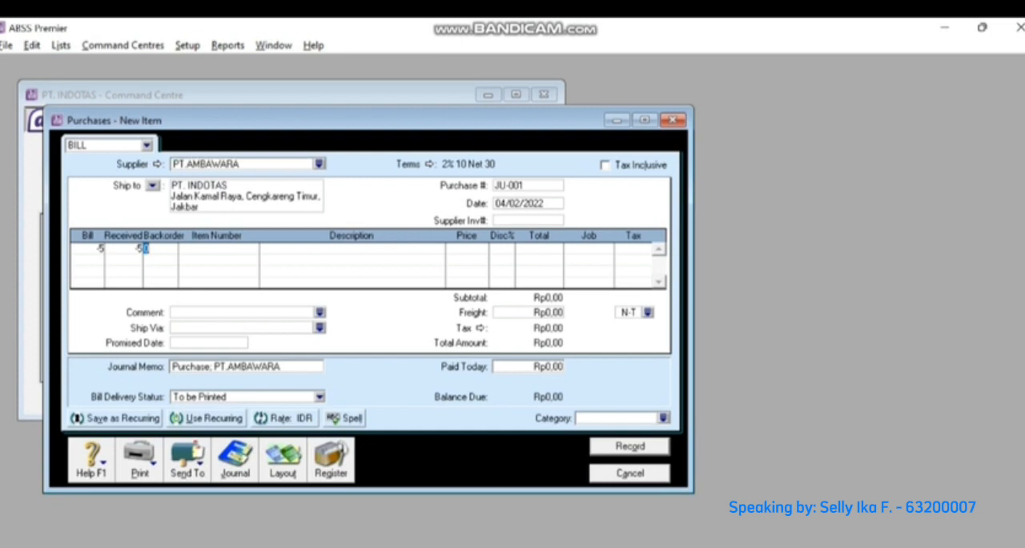
key(Tab)
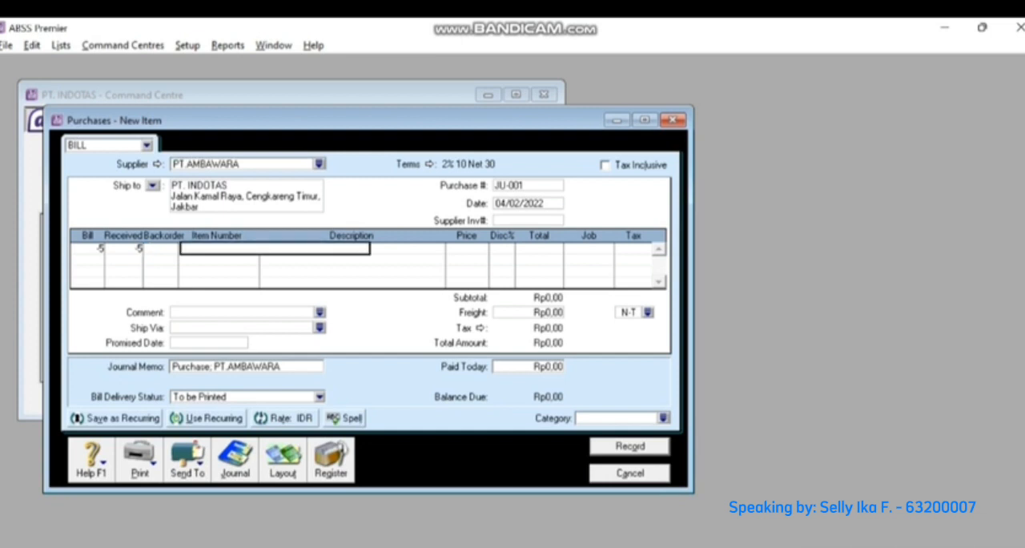
text(JSL)
key(Tab)
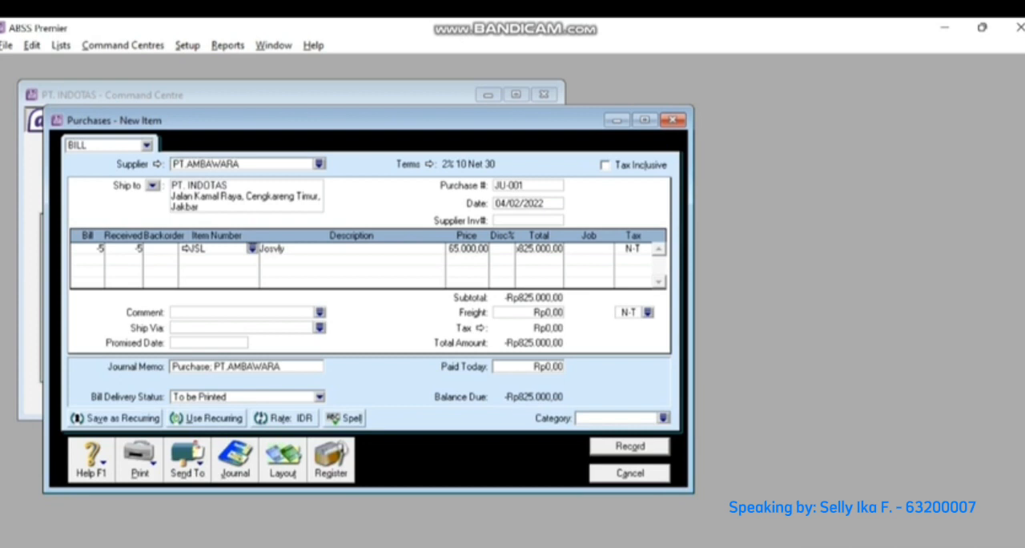
- Assign job P to the JSL return line
click(584, 249)
click(608, 248)
text(P)
key(Return)
- Set the freight tax code to PPN and assign category L (Local) to return bill JU-001
click(648, 312)
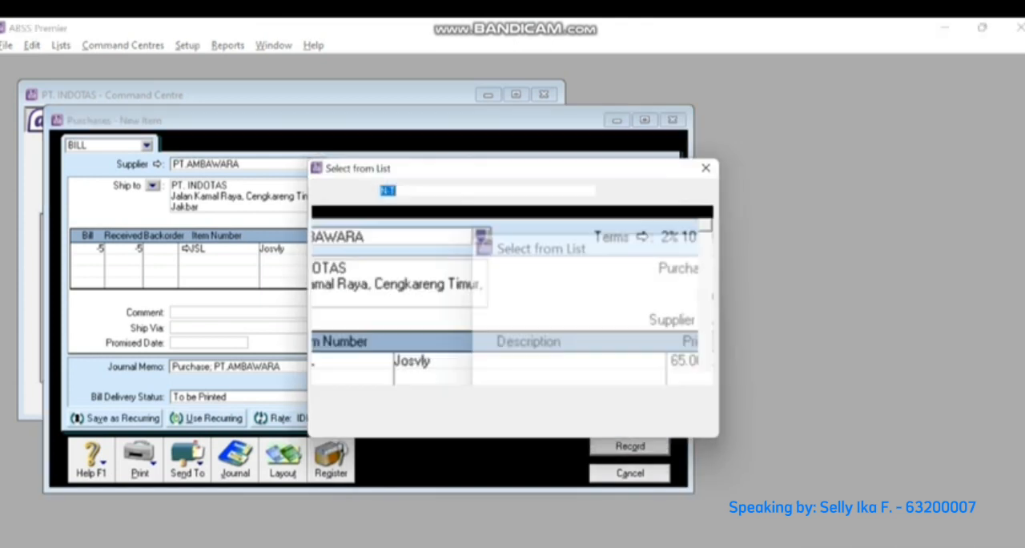
text(PPN)
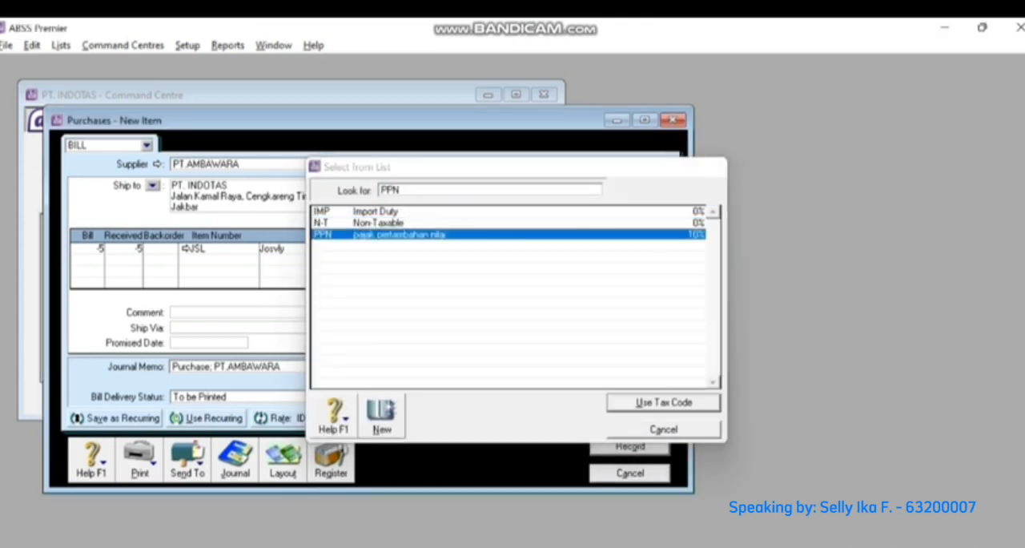
key(Return)
click(663, 417)
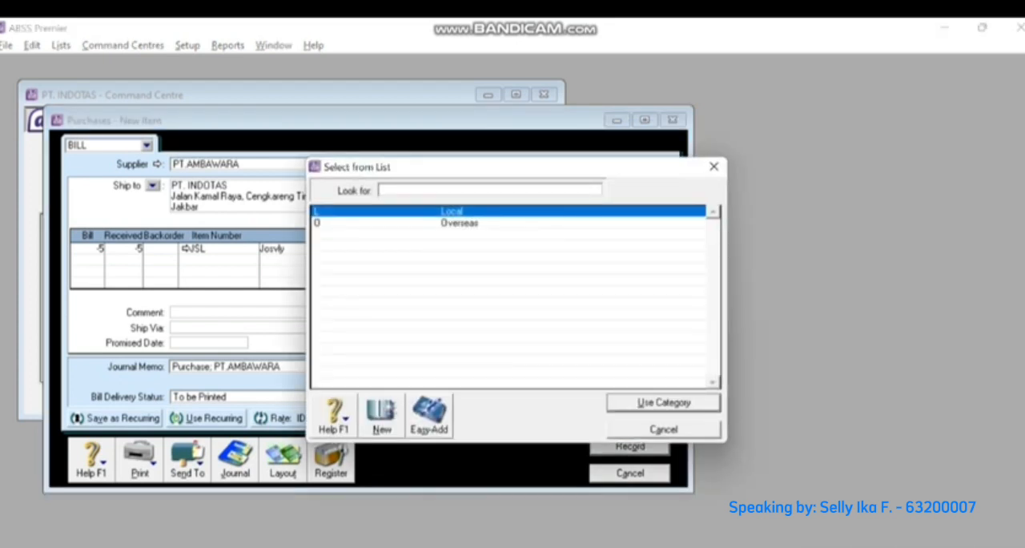
text(L)
key(Return)
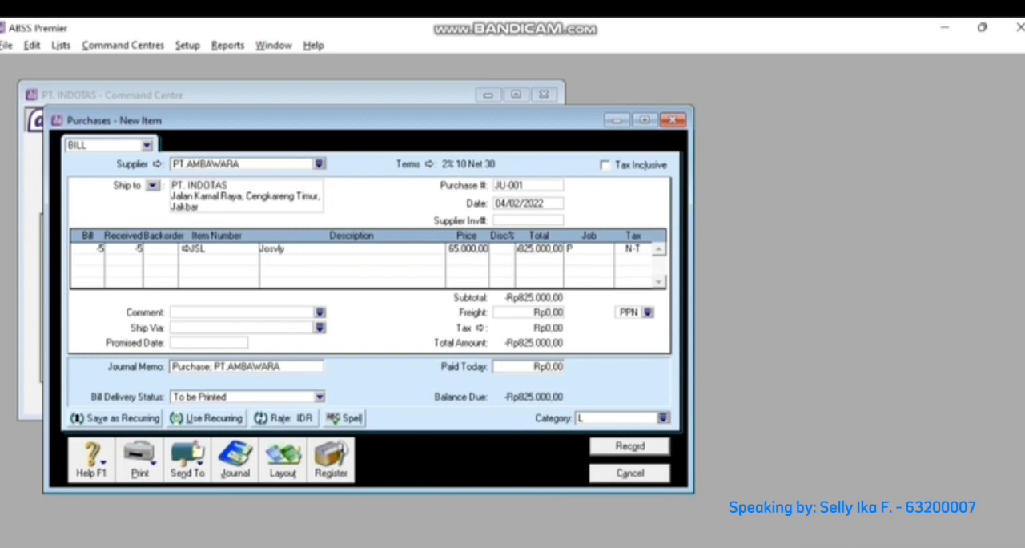
- Review the journal recap of return bill JU-001, record it and close the purchase entry window
key(ctrl+r)
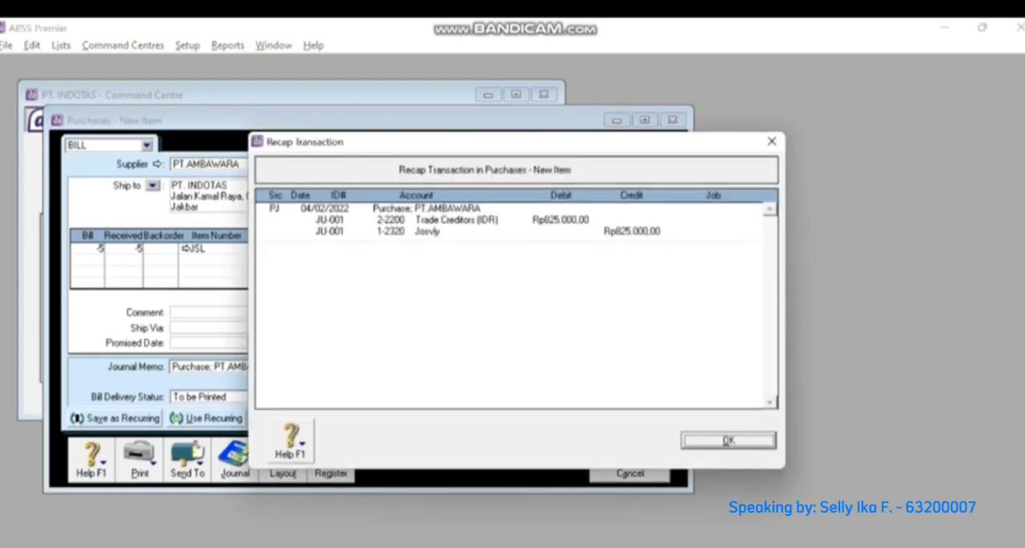
key(Return)
key(Return)
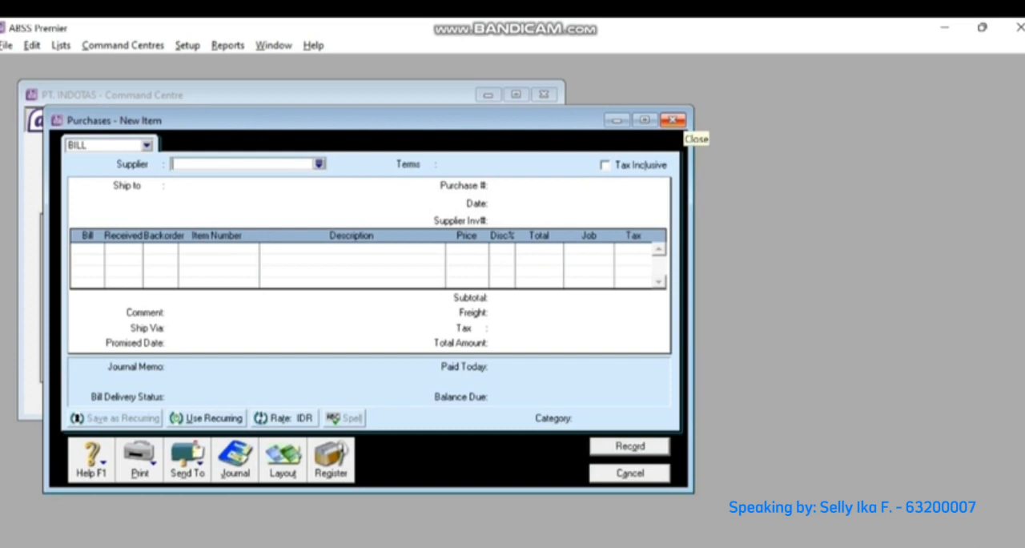
click(672, 121)
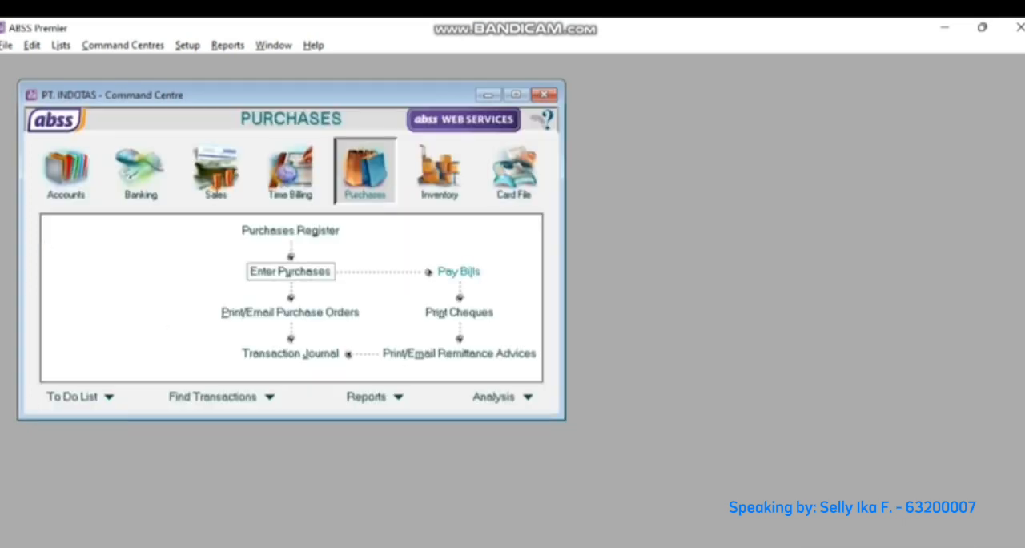
- Open the Purchases Register and list all suppliers' purchases starting from 01/02/2022
click(459, 272)
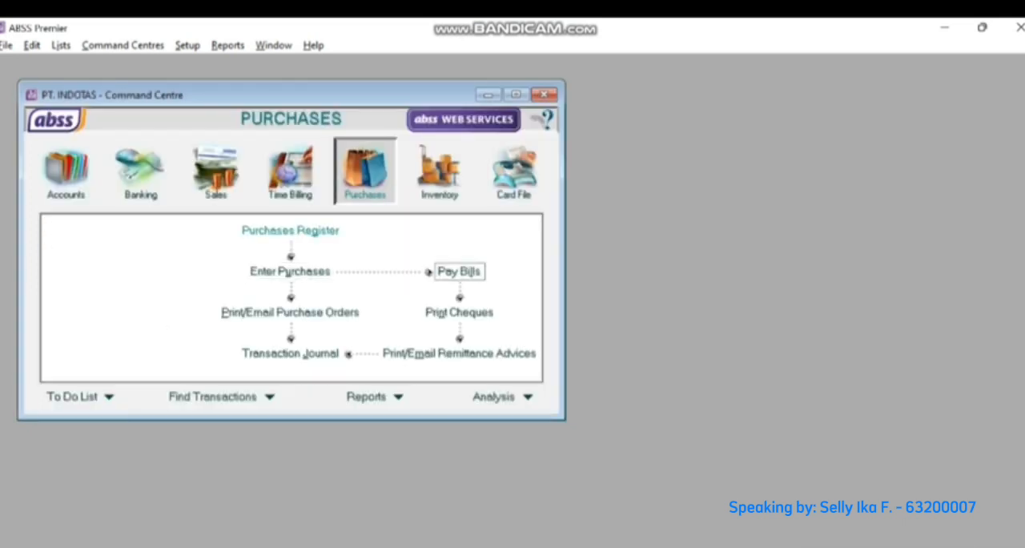
click(290, 230)
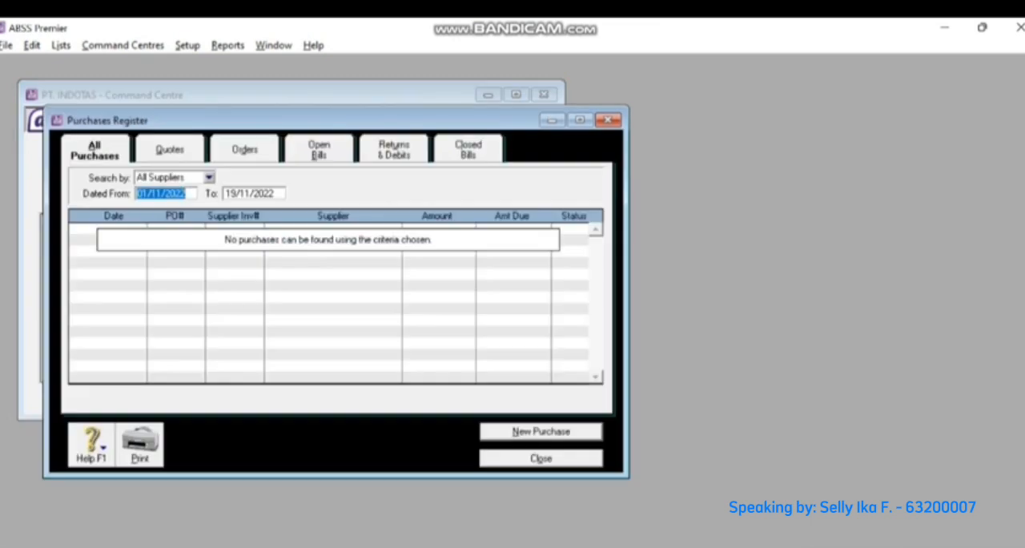
click(165, 193)
click(161, 193)
key(BackSpace)
key(BackSpace)
text(02)
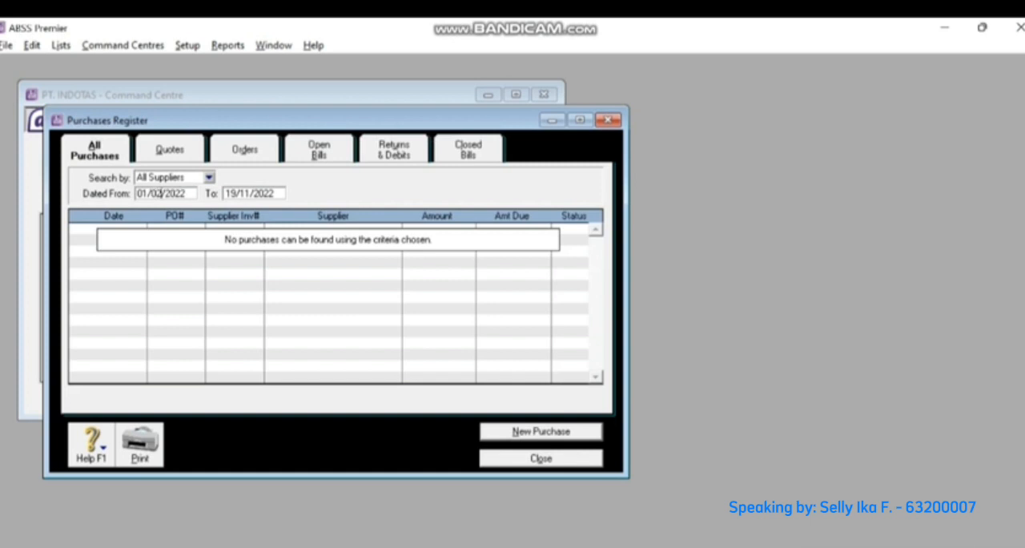
key(Tab)
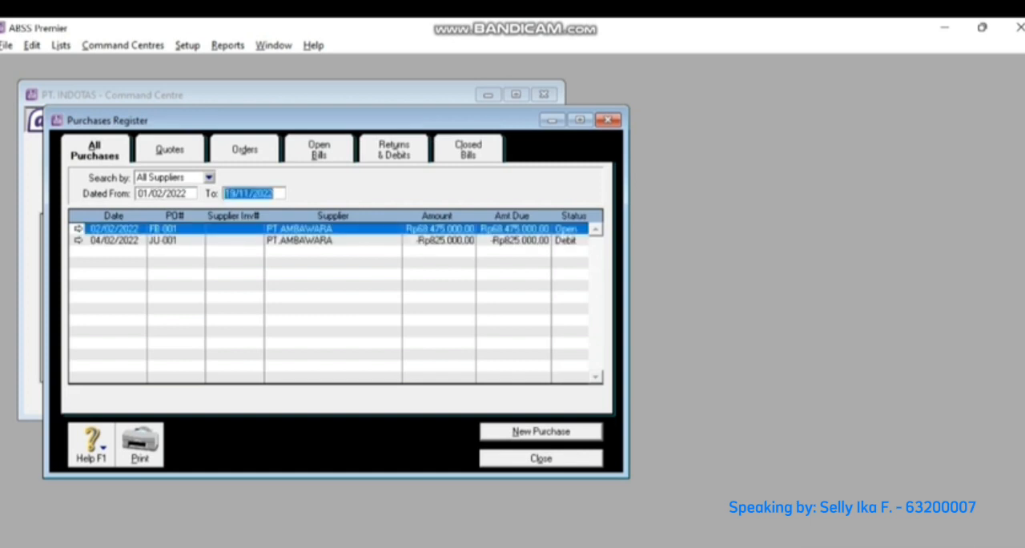
- Start applying the JU-001 supplier debit to a purchase, with the settlement dated 04/02/2022
click(393, 150)
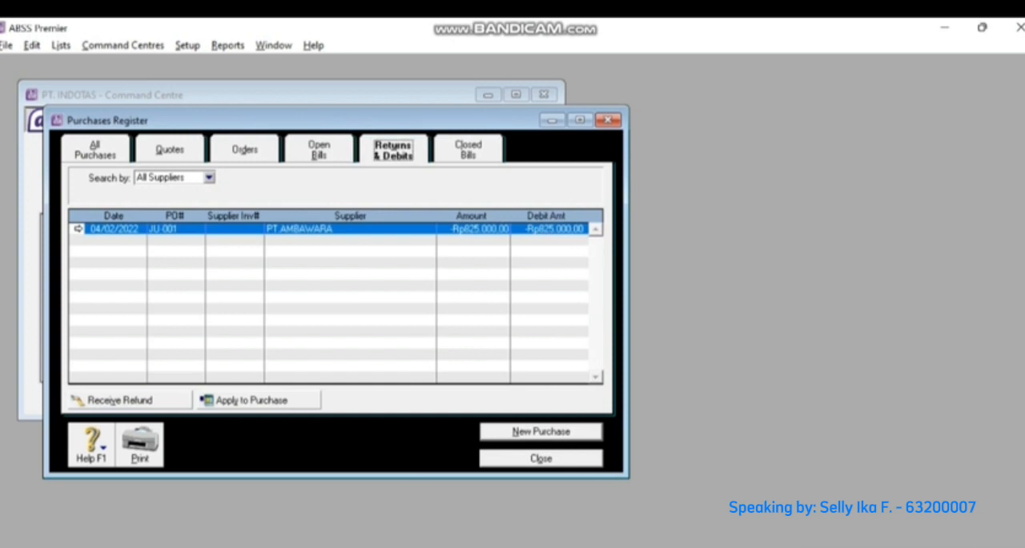
click(251, 399)
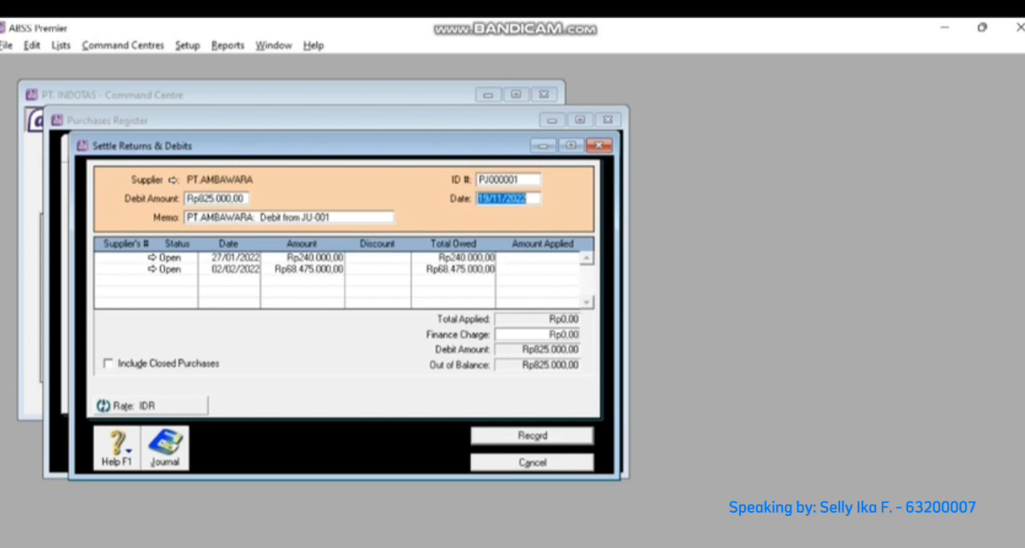
text(04/)
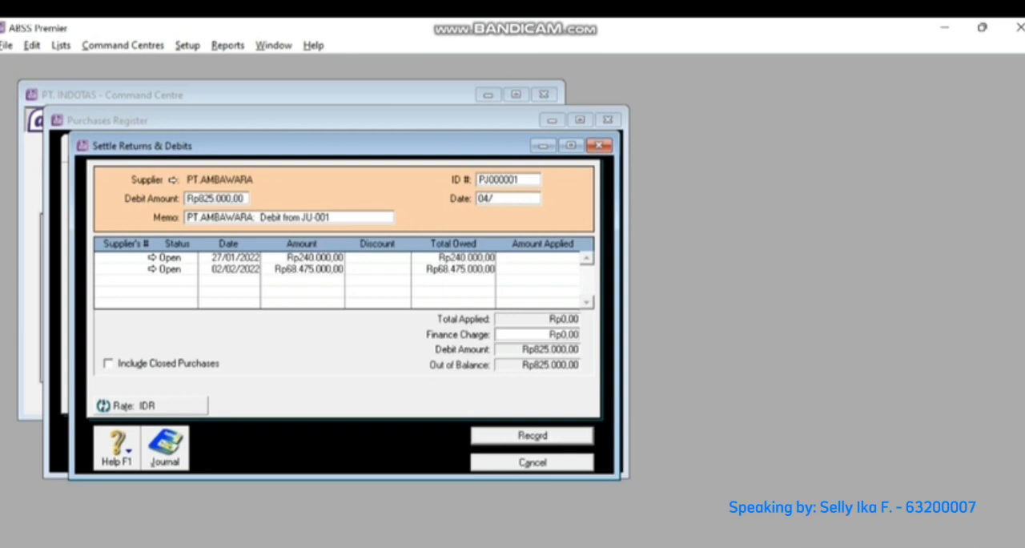
text(02/2022)
- Apply the Rp825.000 debit to the purchase dated 02/02/2022 and record the settlement after reviewing its journal recap
click(550, 270)
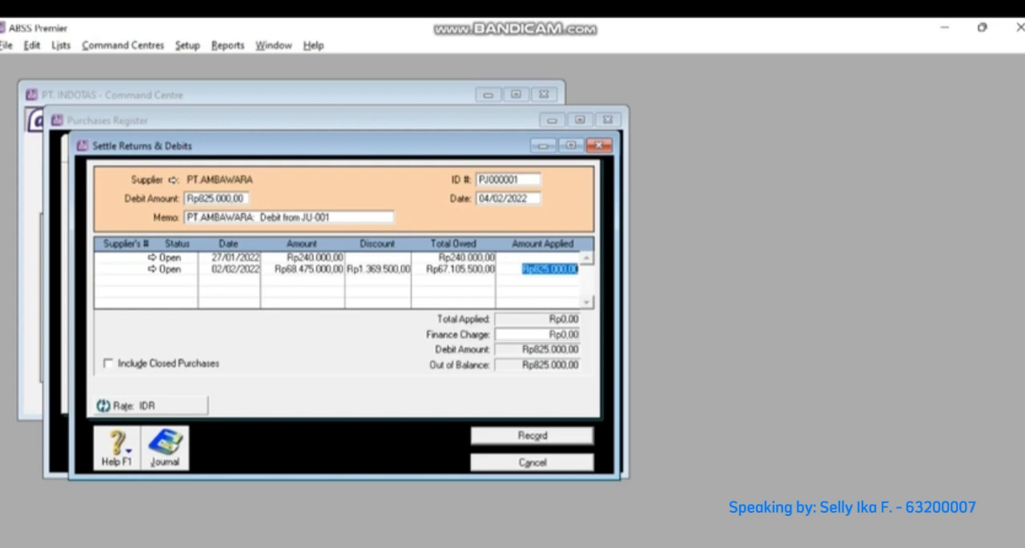
key(ctrl+r)
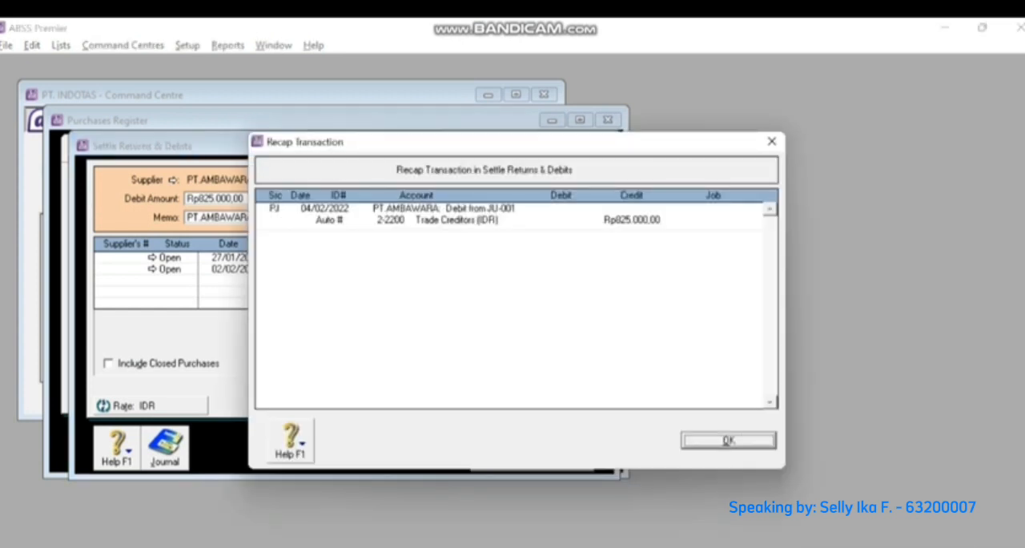
key(Return)
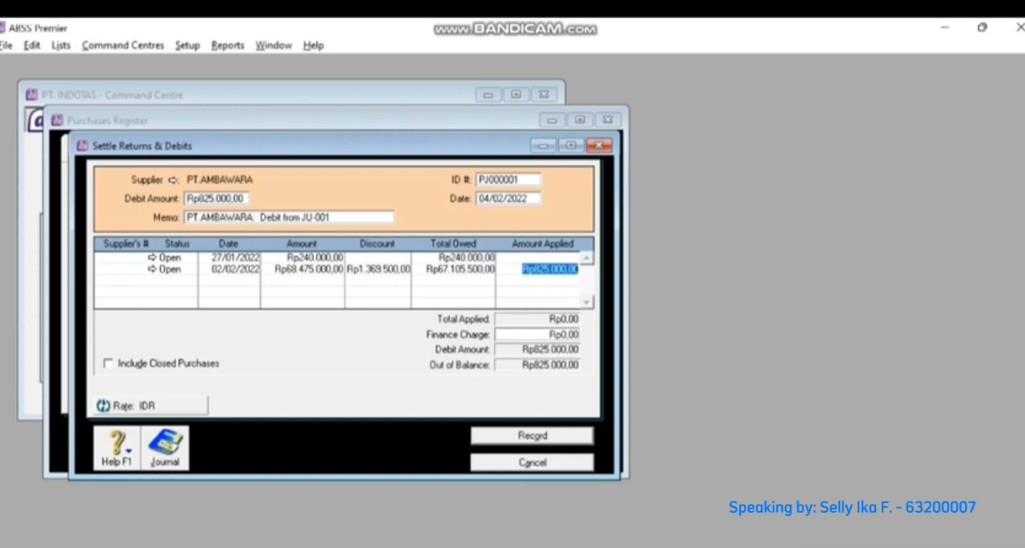
key(Return)
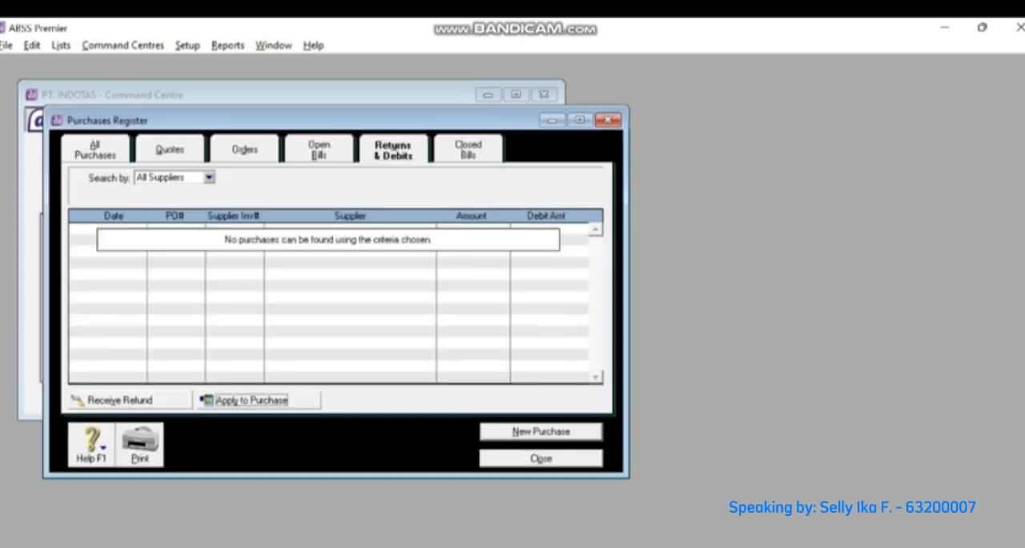
click(552, 120)
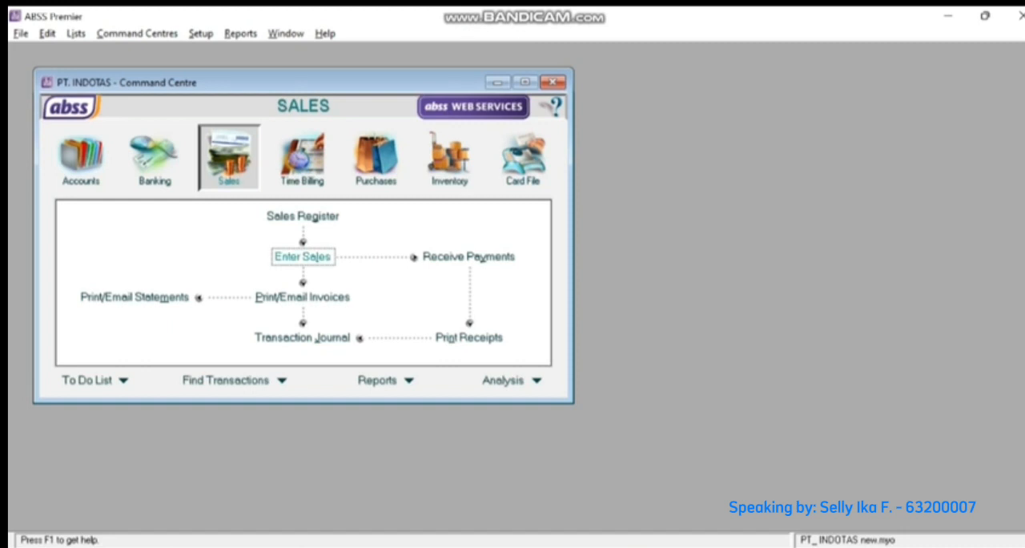
- Start a new sales invoice for the first customer in the list and set its payment terms to C.O.D
click(303, 256)
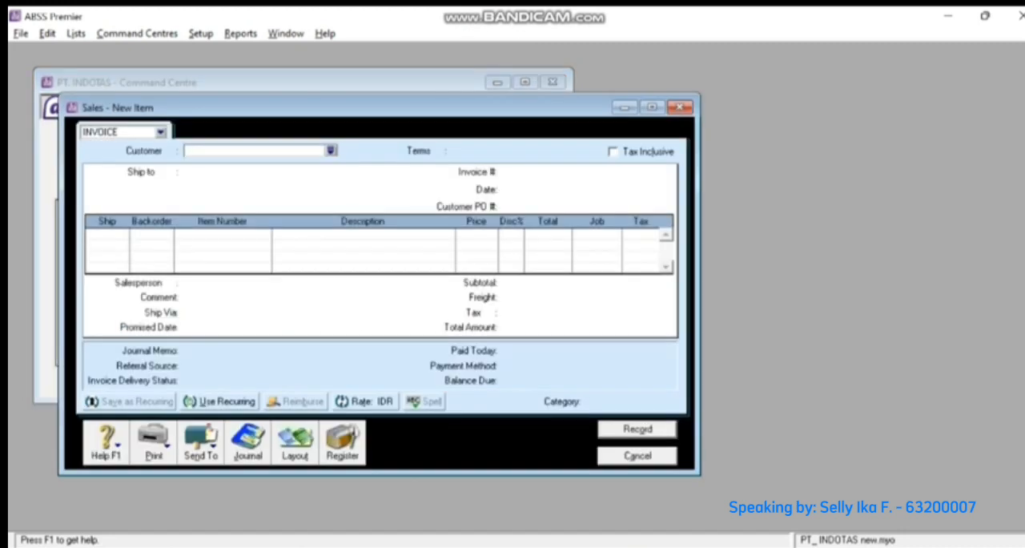
click(331, 150)
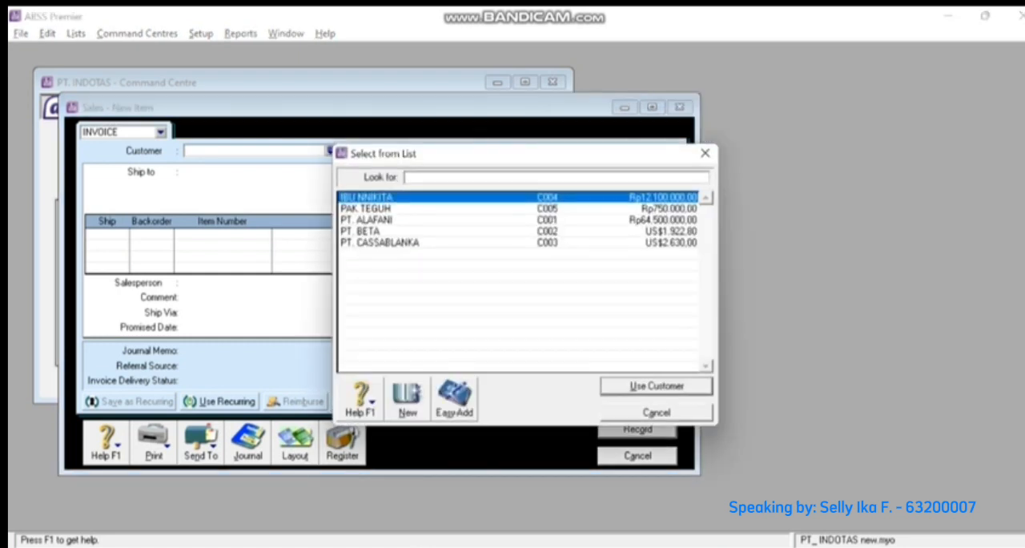
key(Return)
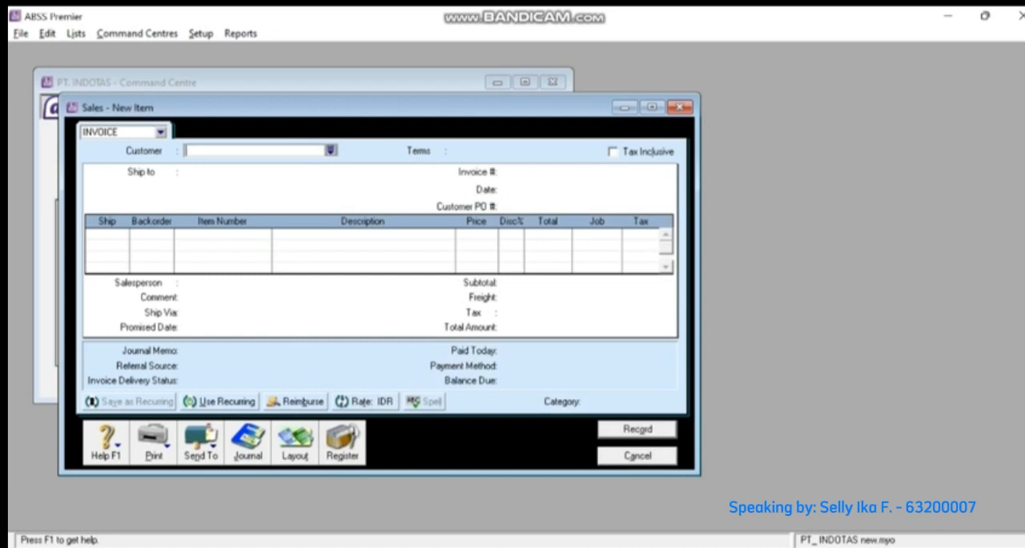
click(438, 150)
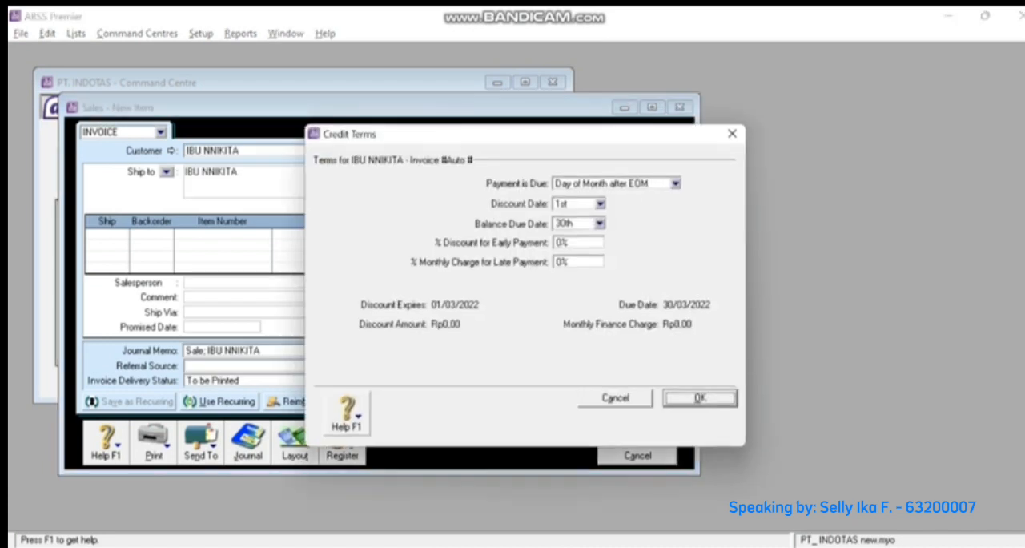
click(676, 183)
click(580, 198)
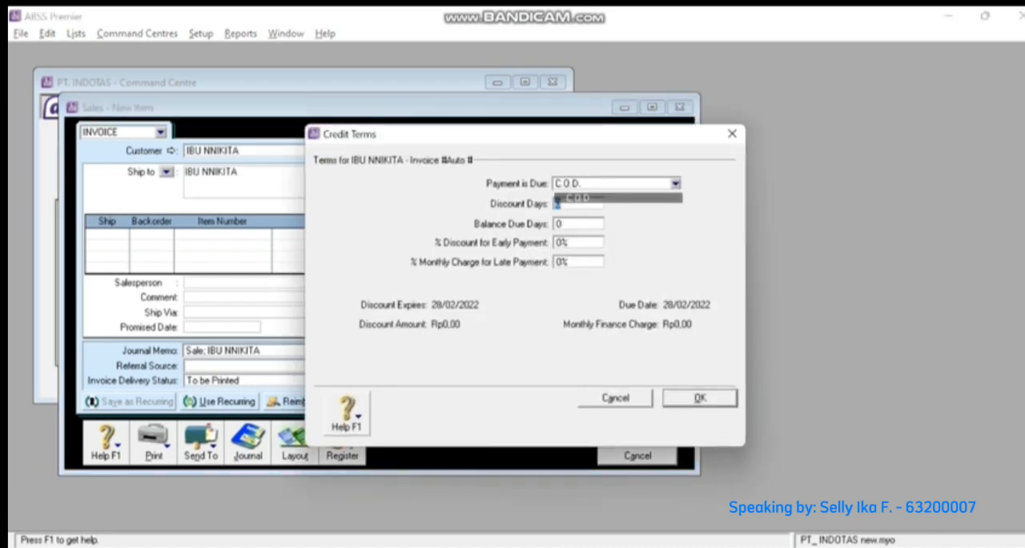
click(700, 398)
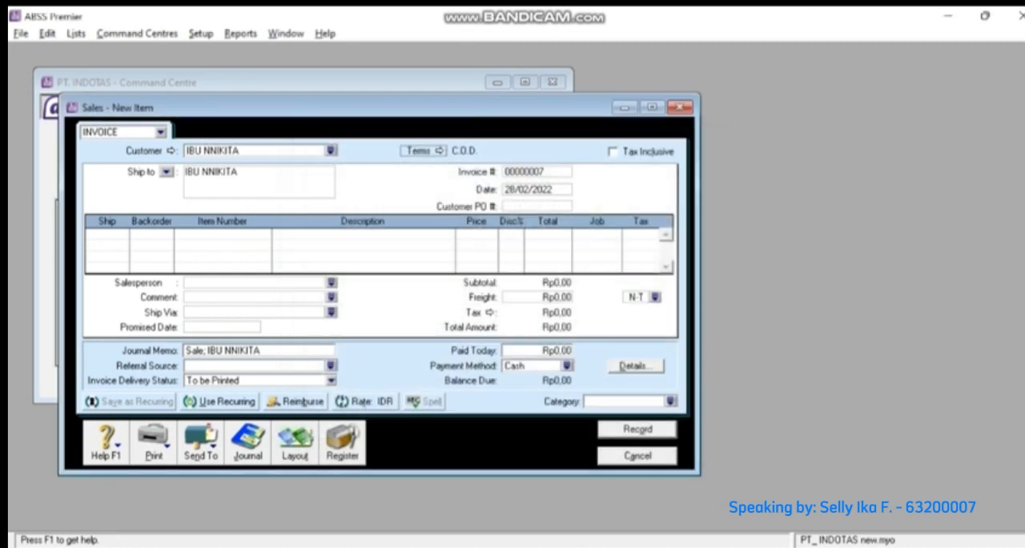
- Number the sales invoice FJ-01 and date it 06/02/2022
key(Tab)
key(Tab)
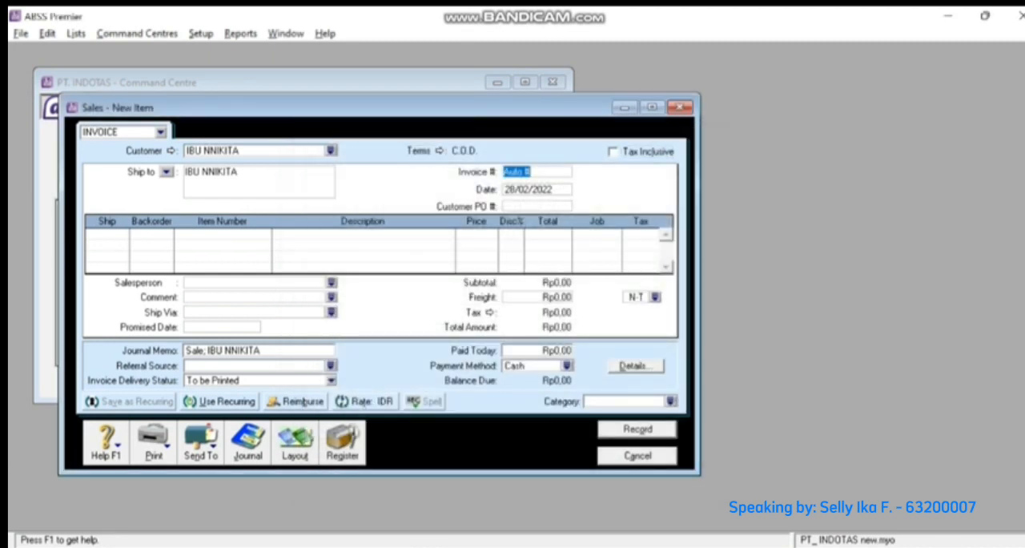
text(FJ-01)
key(Tab)
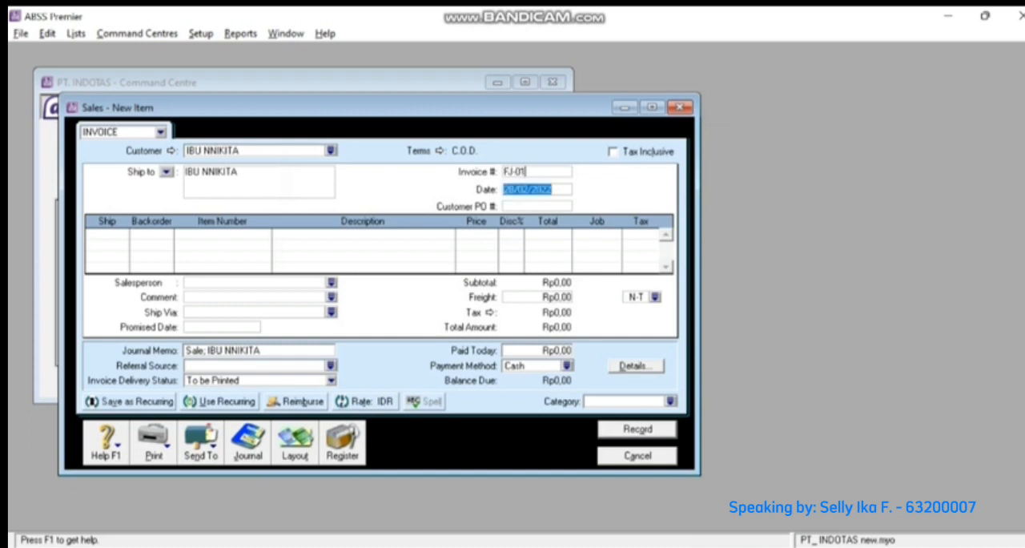
key(Left)
key(Left)
key(Left)
key(Left)
key(Left)
key(Left)
key(Left)
key(Left)
key(Left)
key(Left)
key(Right)
key(Right)
key(BackSpace)
key(BackSpace)
text(06)
key(Tab)
key(Tab)
- Add an invoice line for 20 units of item JSL with job P and tax code PPN
text(20)
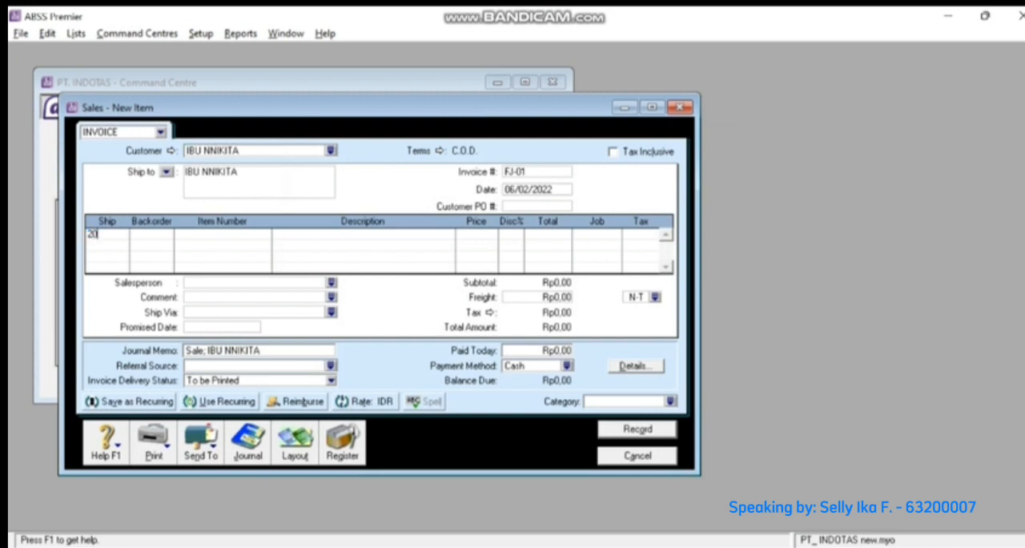
key(Tab)
text(JSL)
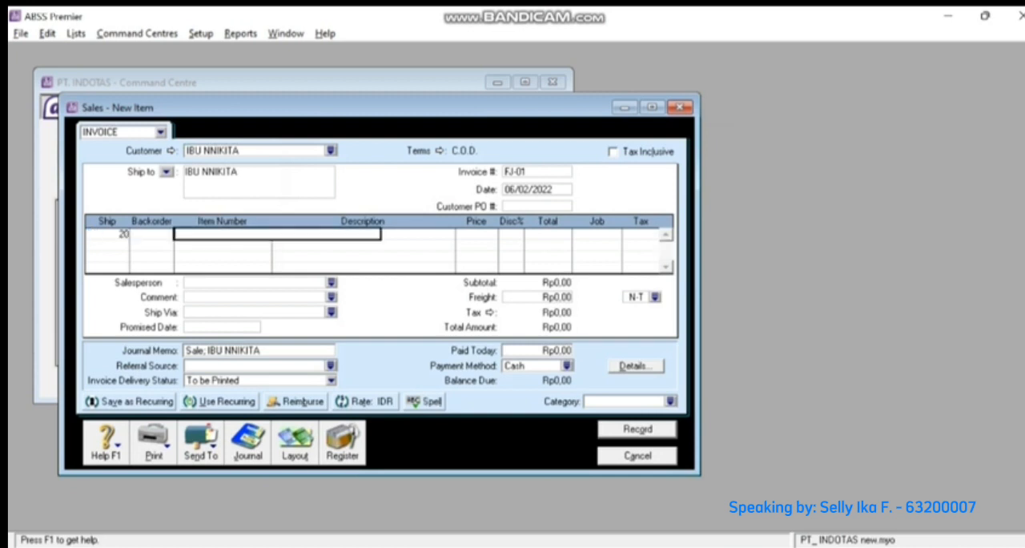
key(Tab)
key(Tab)
key(Tab)
key(Tab)
key(Tab)
key(Tab)
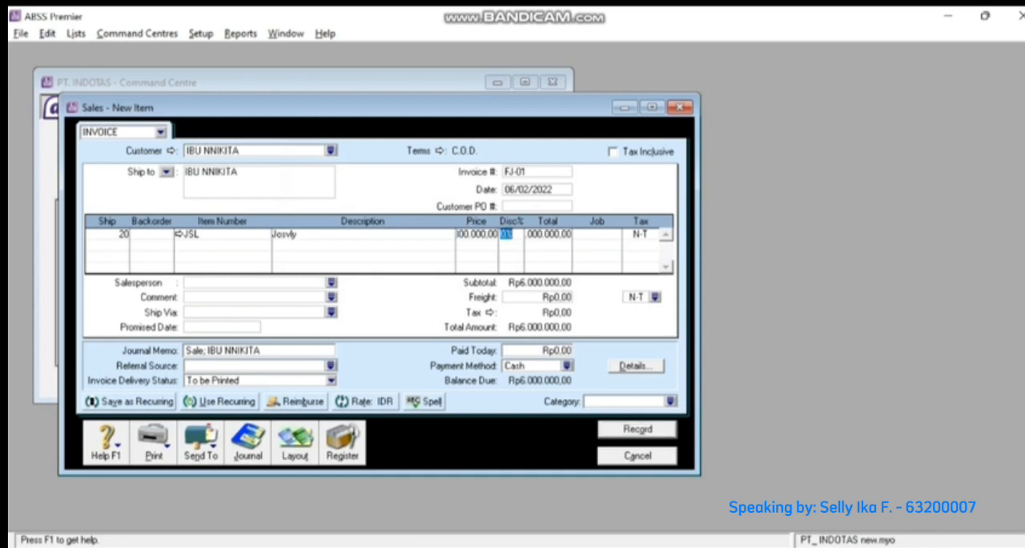
text(P)
key(Tab)
click(653, 235)
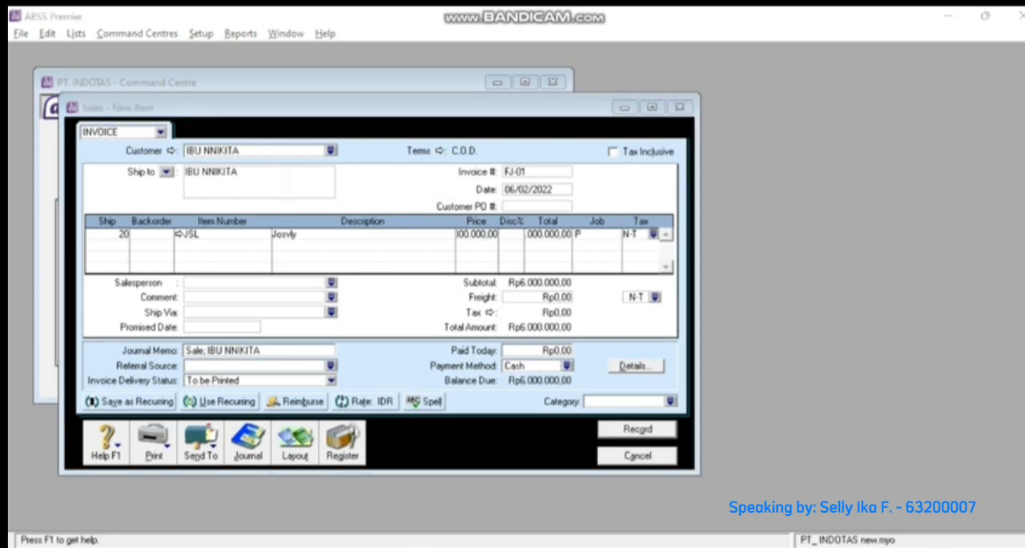
text(PPN)
key(Return)
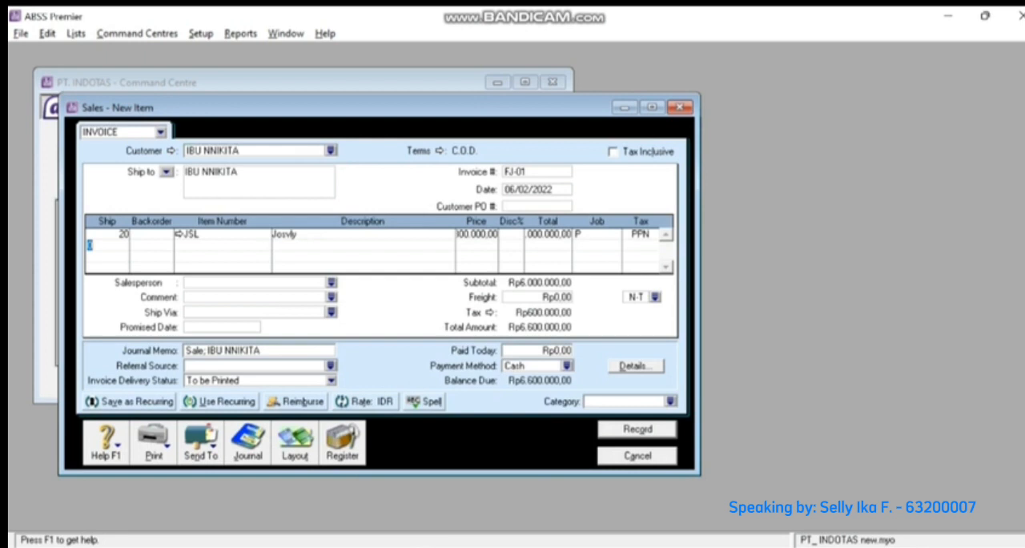
- Add a second invoice line for 10 units of item CRS with job P and tax code PPN
text(10)
key(Tab)
key(Tab)
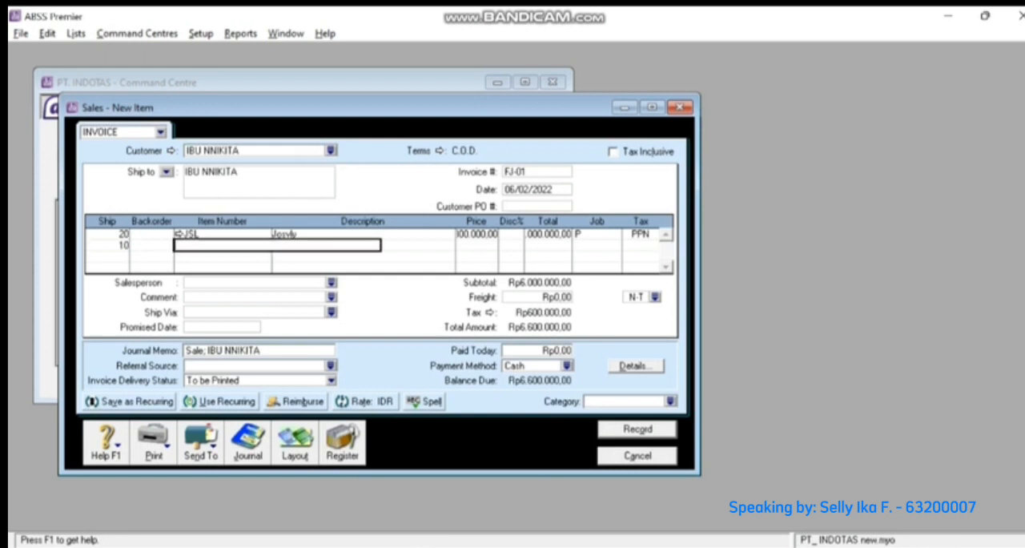
text(CRS)
key(Tab)
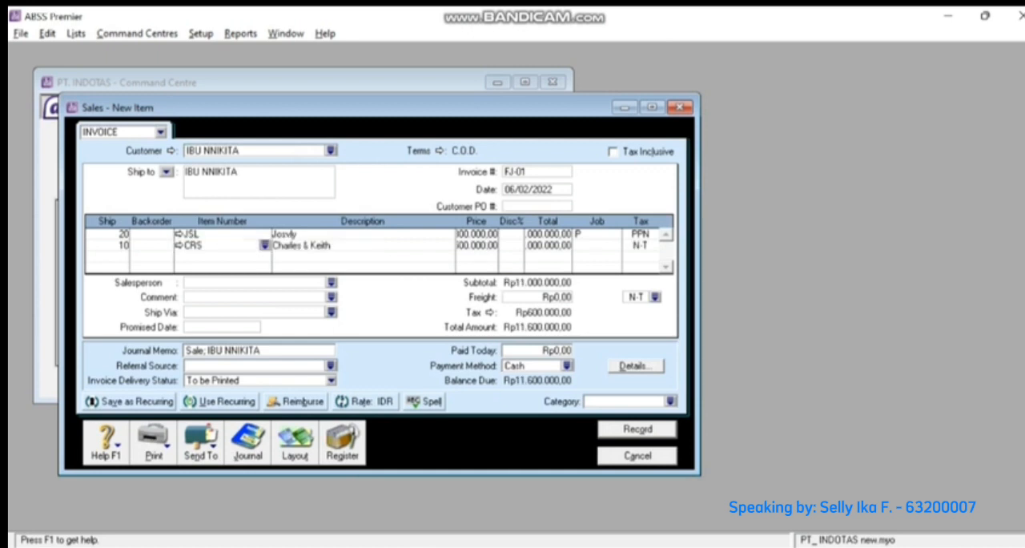
key(Tab)
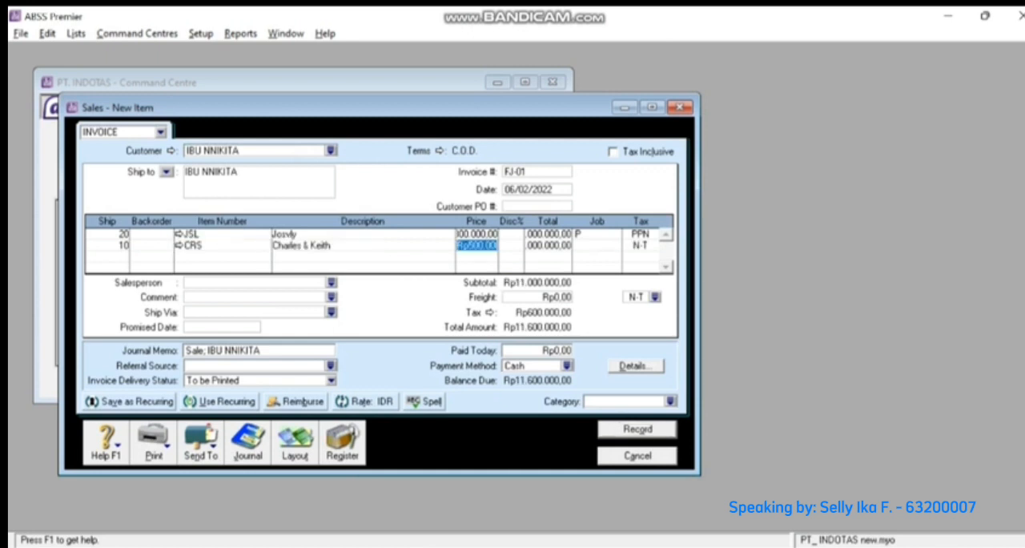
key(Tab)
key(Tab)
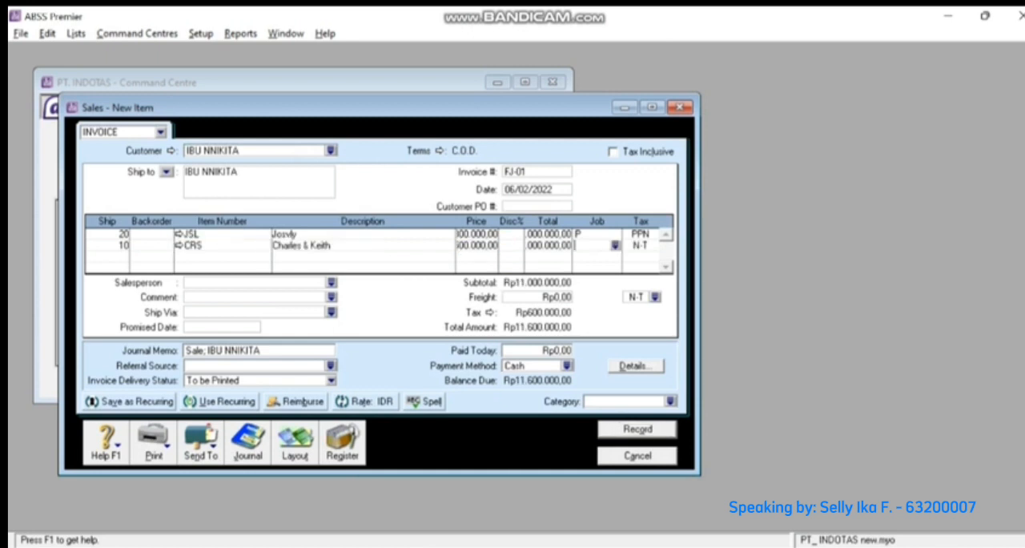
key(Tab)
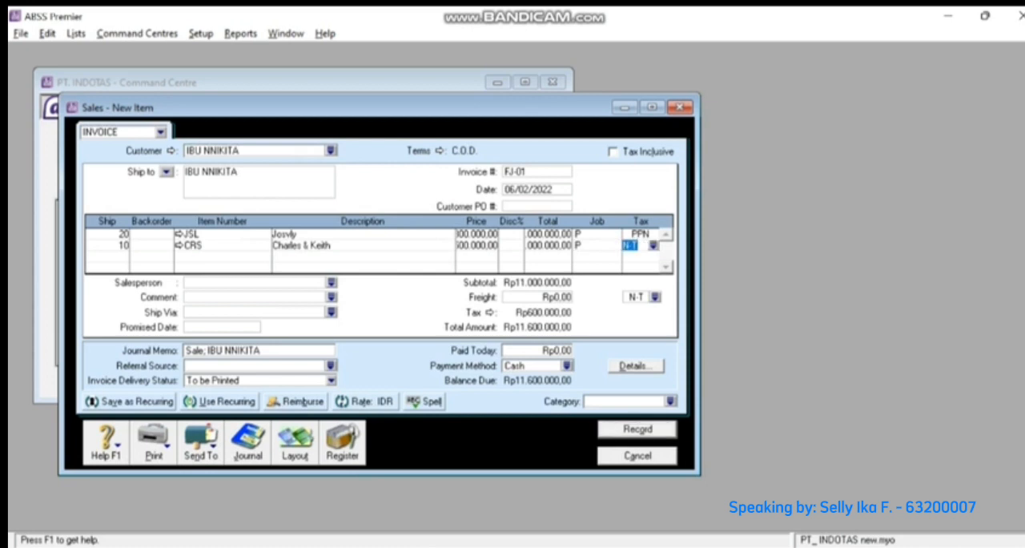
click(653, 246)
double_click(400, 220)
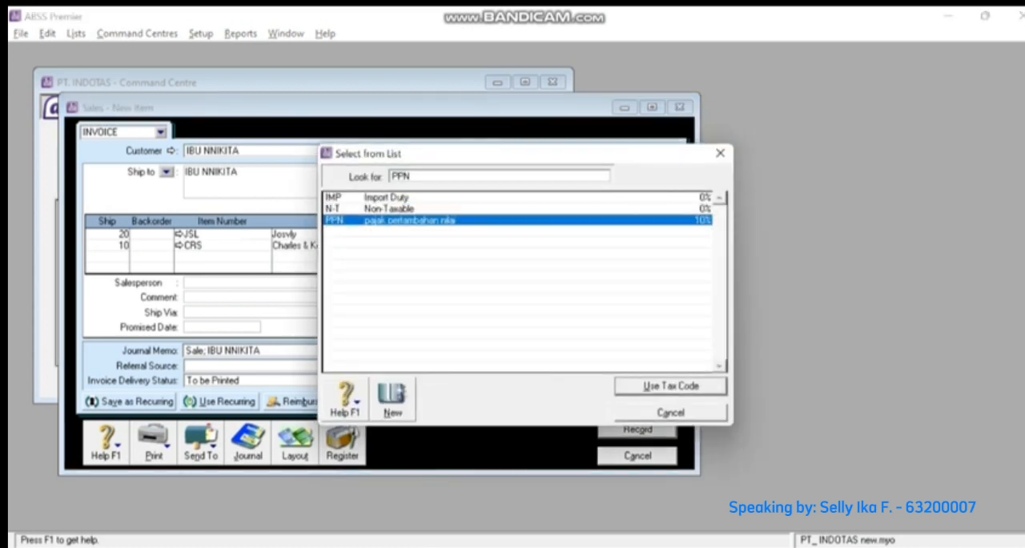
key(Tab)
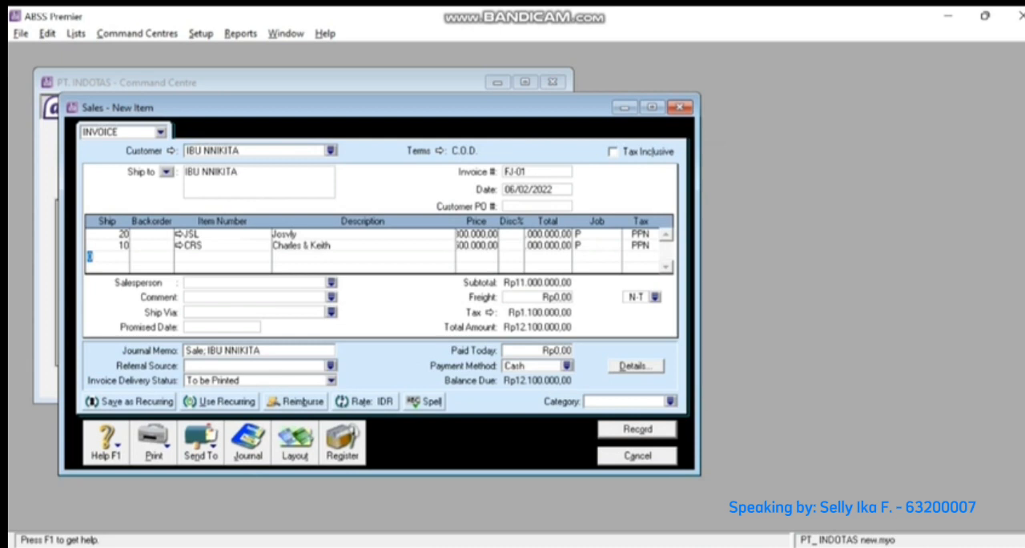
- Set the invoice's freight tax code to PPN and enter Rp12.100.000 as the amount paid today
click(555, 350)
click(655, 297)
text(PPN)
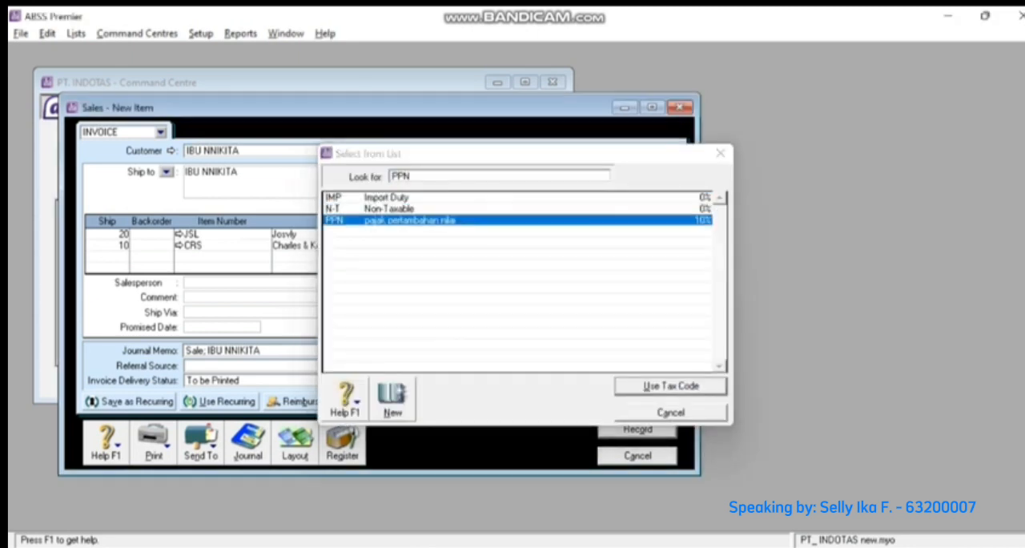
key(Return)
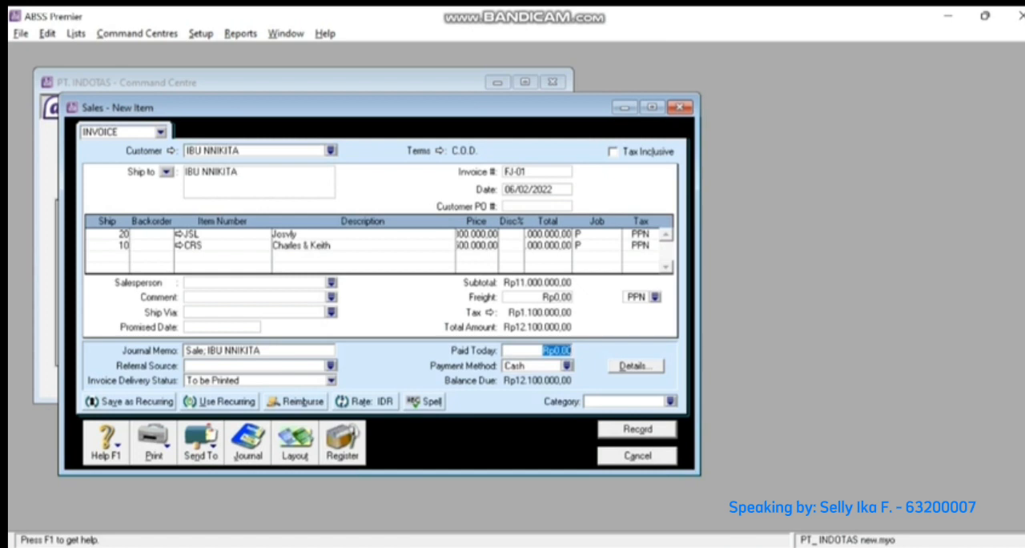
text(12.100.)
text(000)
key(Tab)
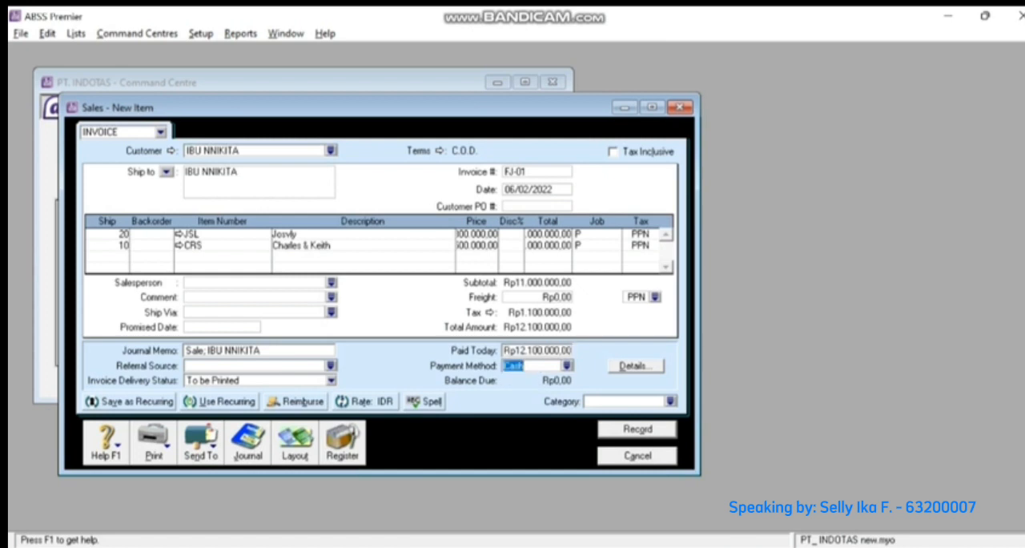
- Keep Cash as the payment method and assign the Local category to the invoice
key(Tab)
click(671, 401)
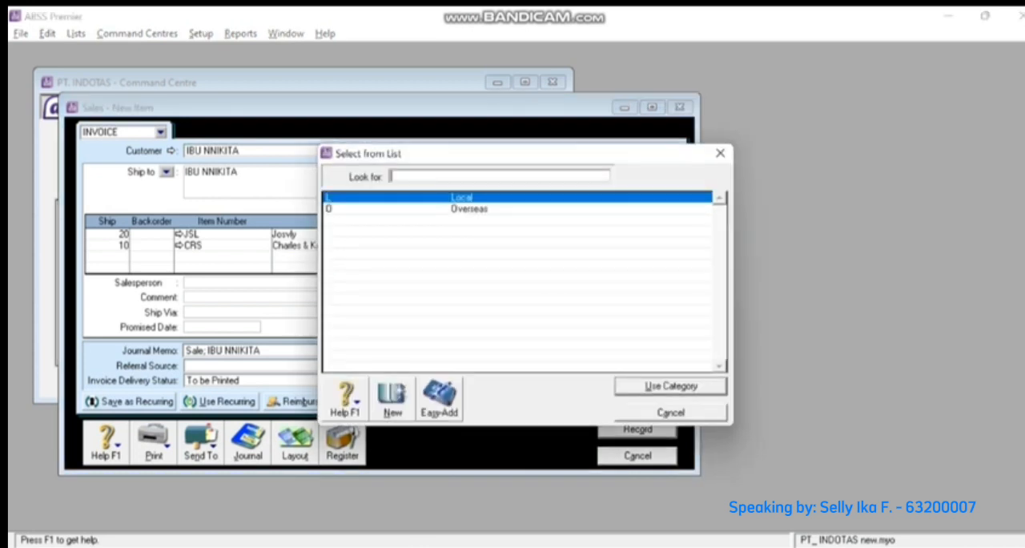
text(L)
key(Return)
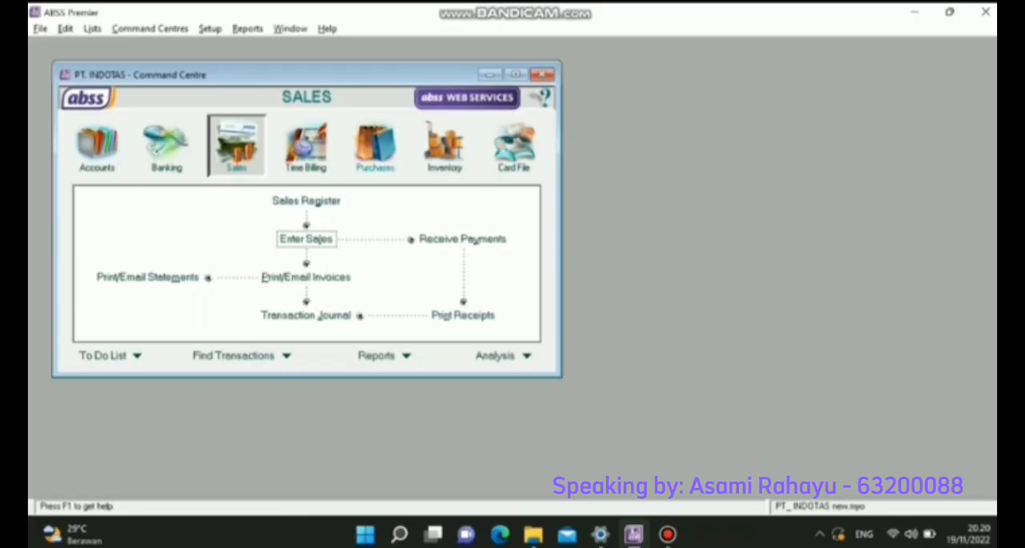
- Start a new purchase bill for supplier PT.CEMERLANG
click(375, 146)
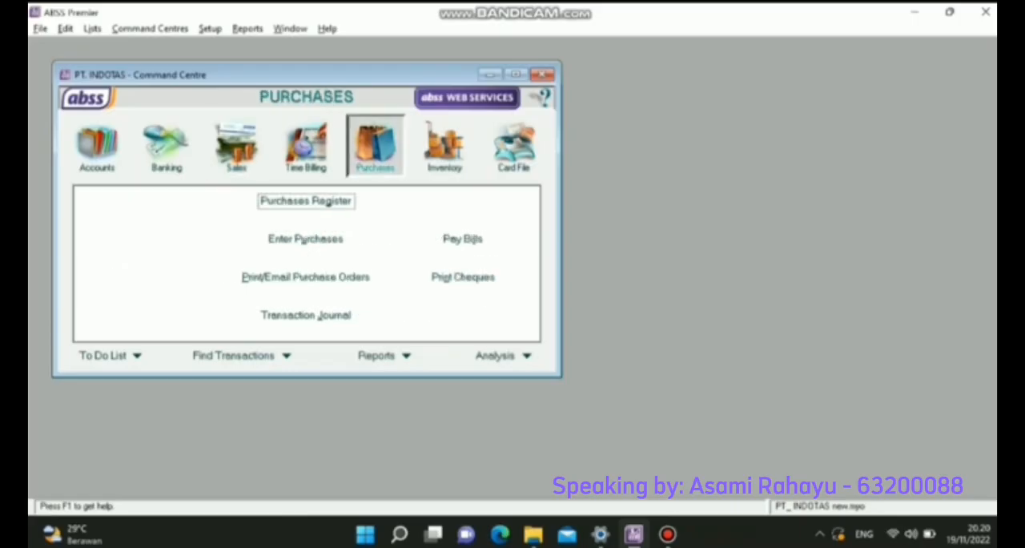
click(305, 238)
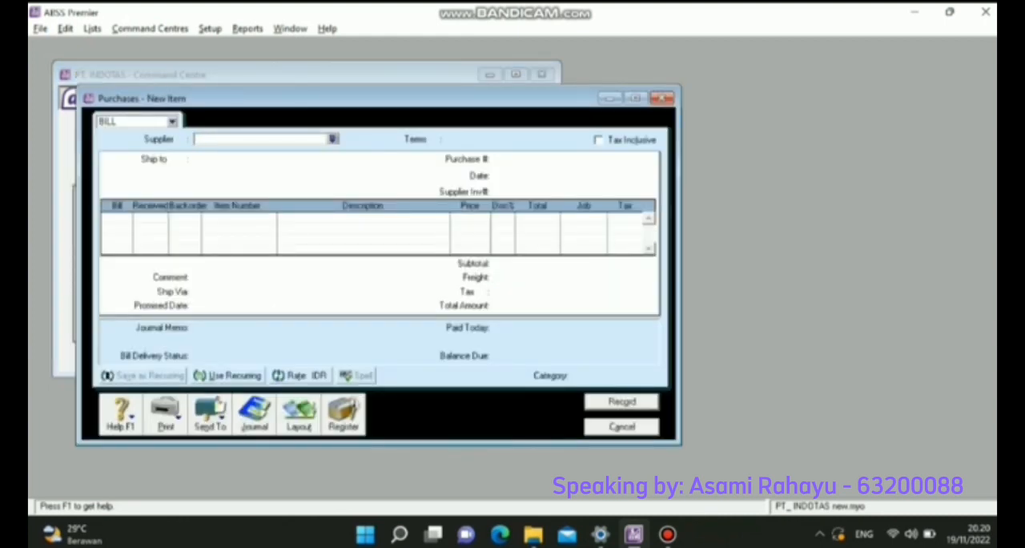
click(333, 139)
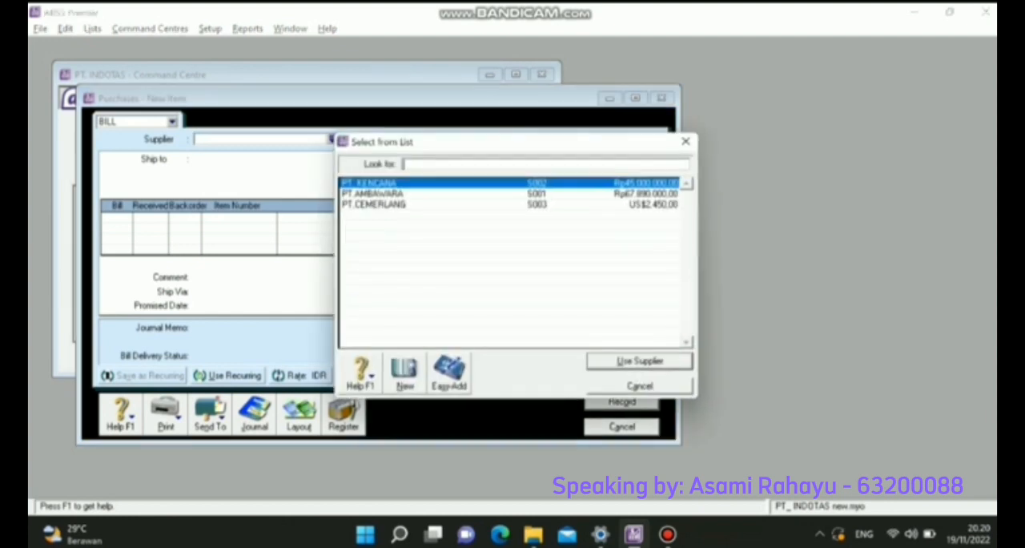
double_click(374, 205)
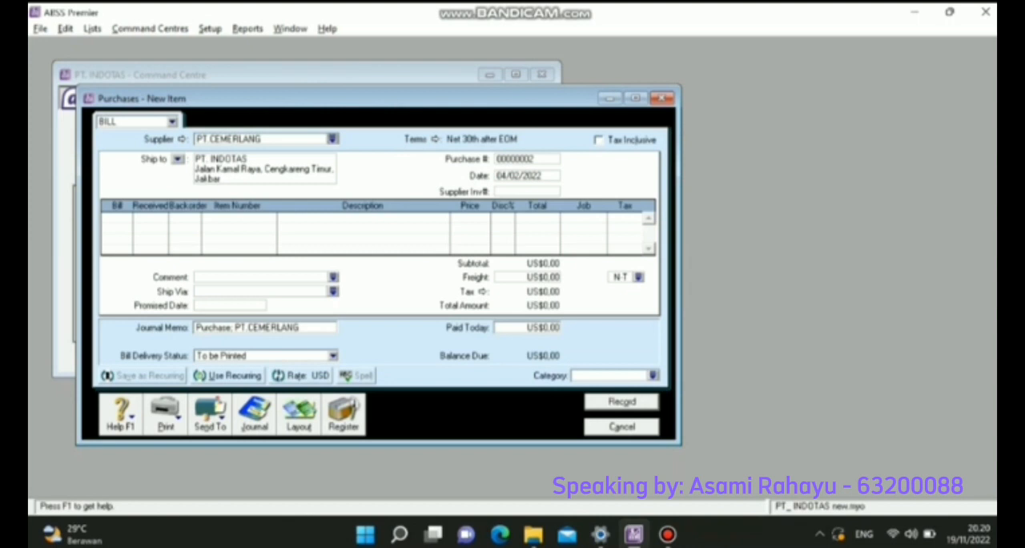
- Set the bill's credit terms to In a Given # of Days, with 10 discount days, 30 balance due days and 2% early payment discount
click(435, 138)
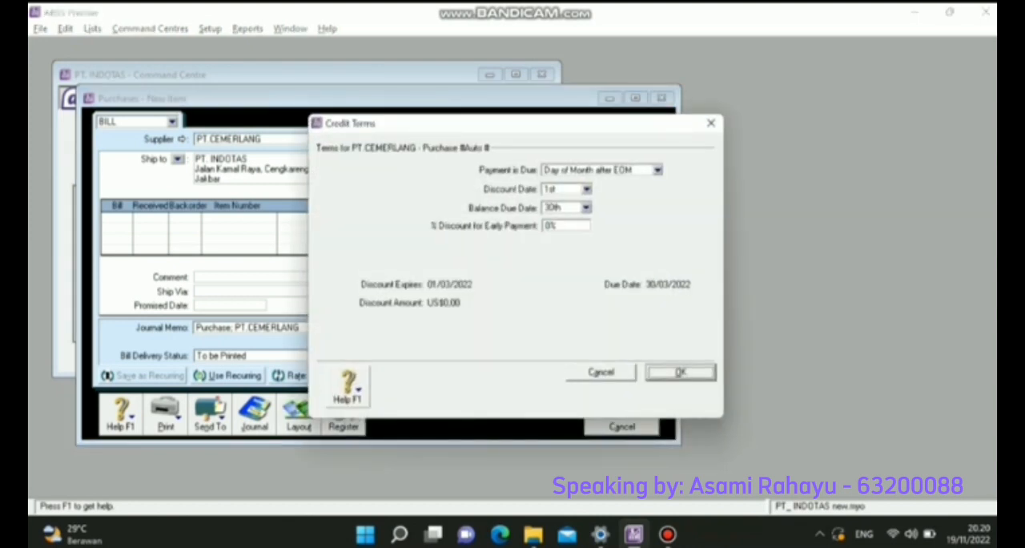
click(656, 170)
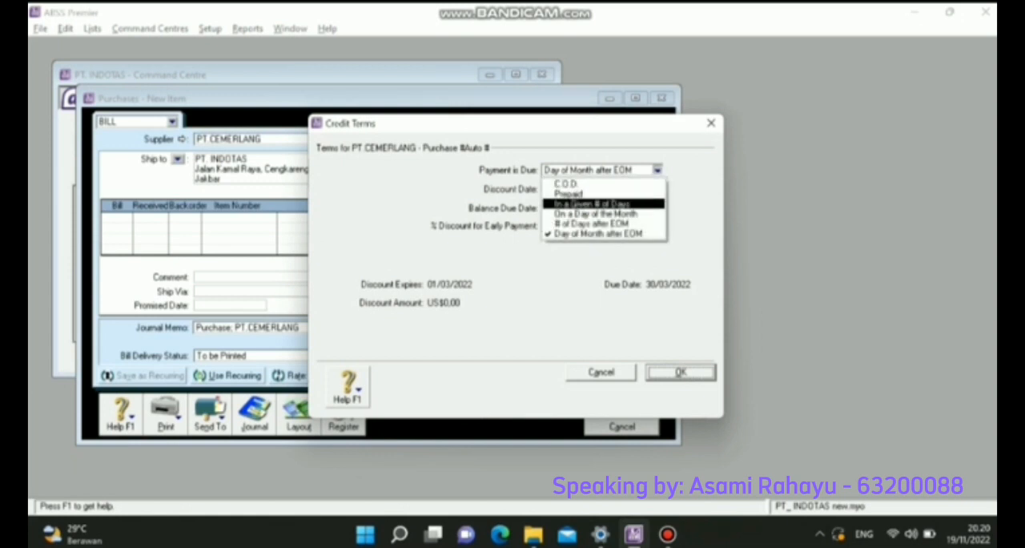
key(Return)
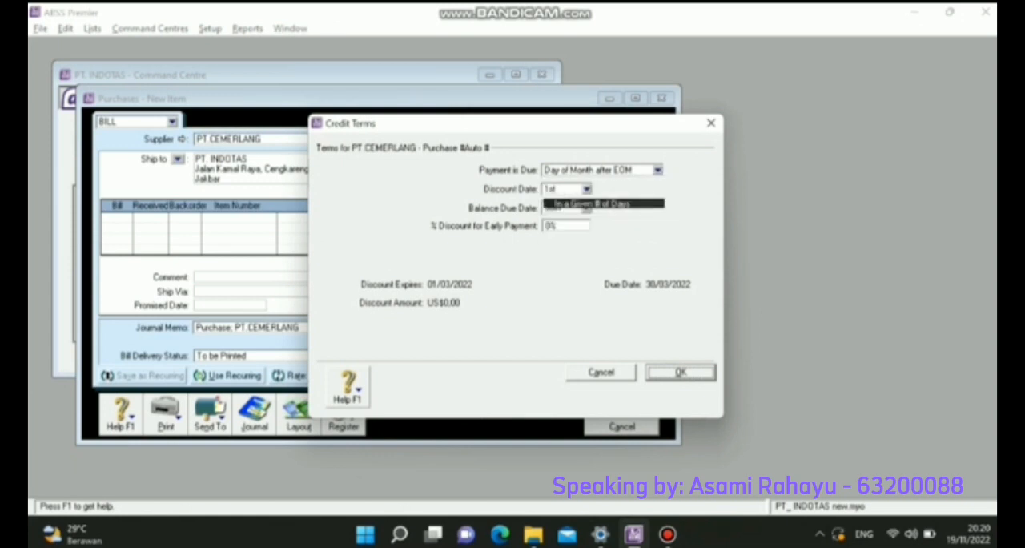
key(Tab)
text(10)
key(Tab)
text(30)
key(Tab)
text(2)
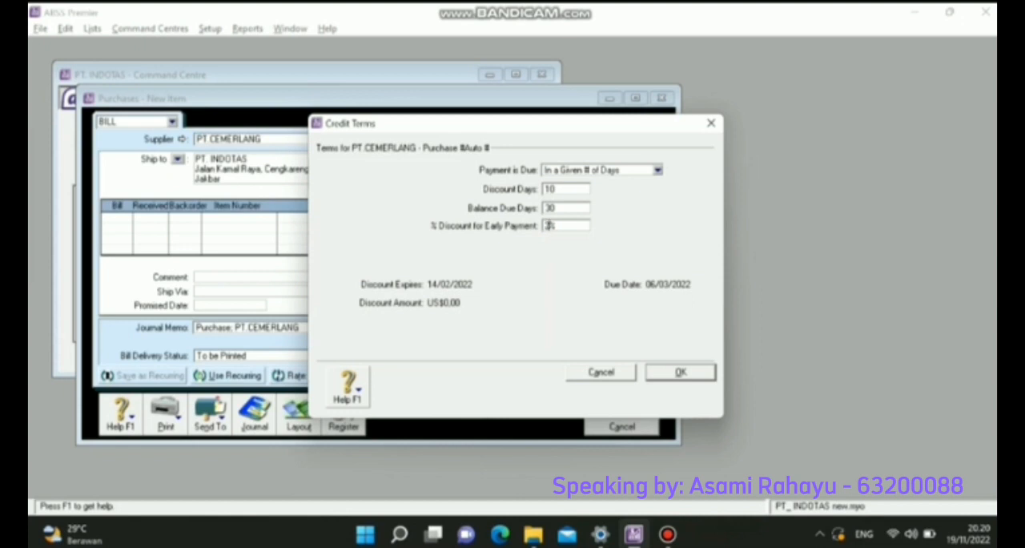
key(Return)
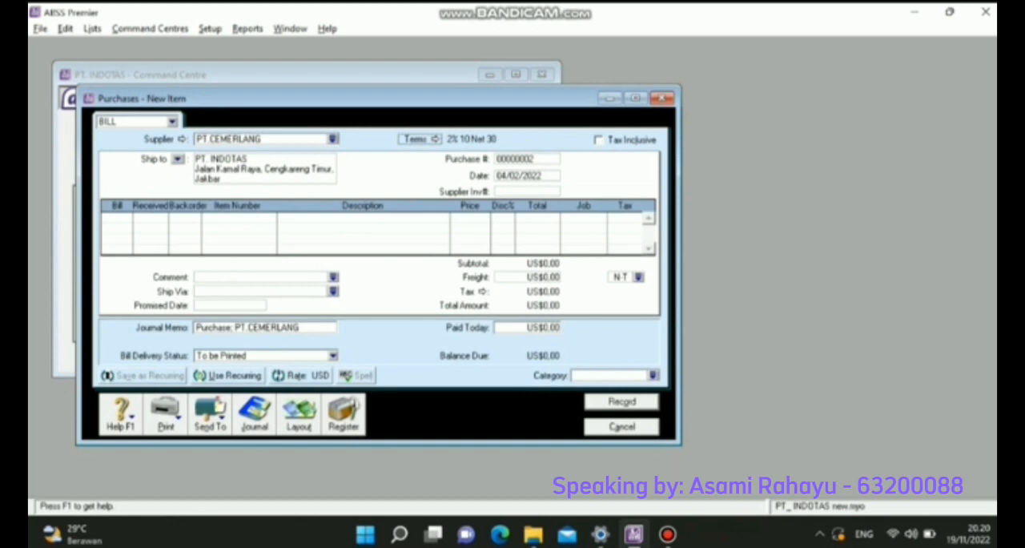
- Set the bill's purchase number to FB-002 and its date to 06/02/2022
key(Tab)
text(FB)
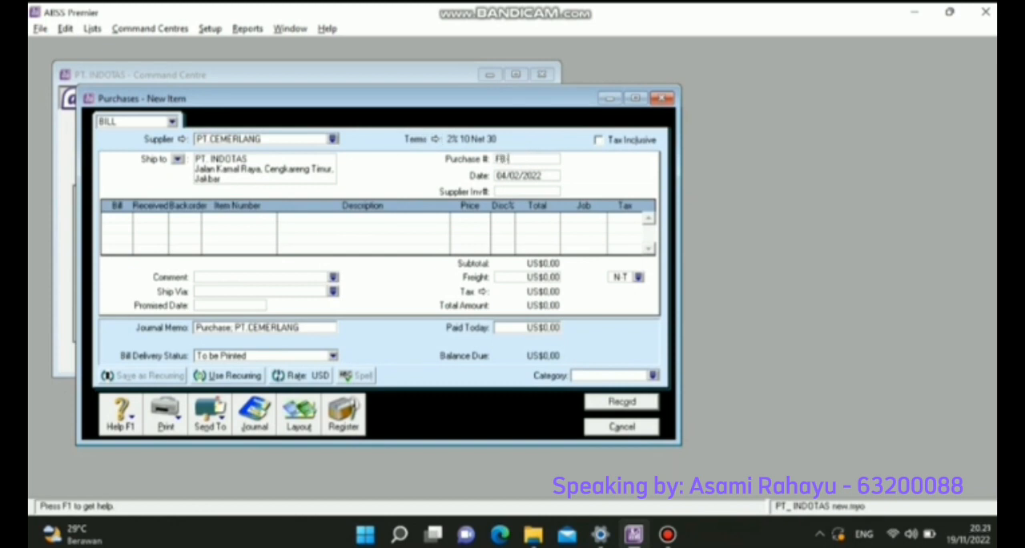
text(-002)
key(Tab)
key(BackSpace)
text(6)
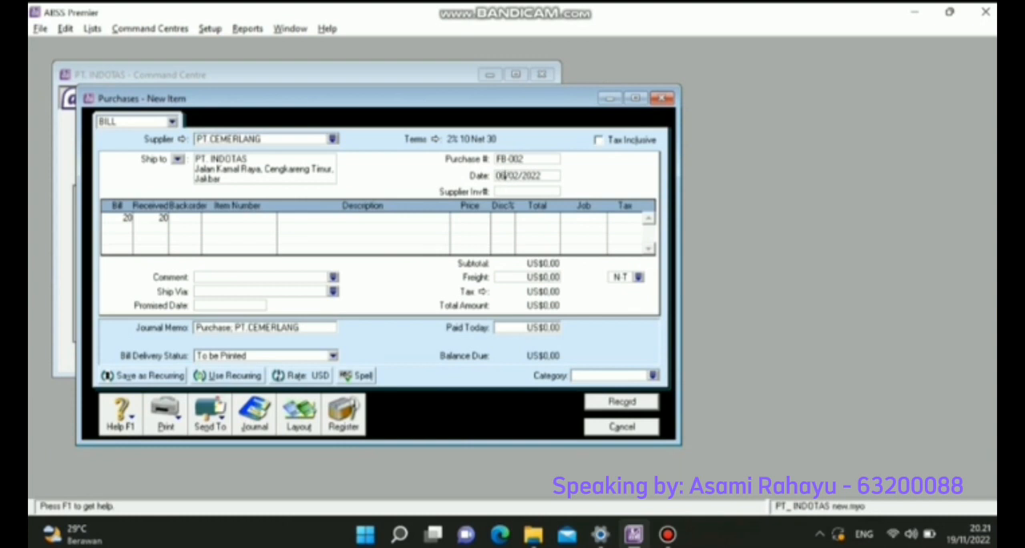
- Fill the 20-unit bill line with item CRS (Charles & Keith) at a price of US$245,00
click(240, 217)
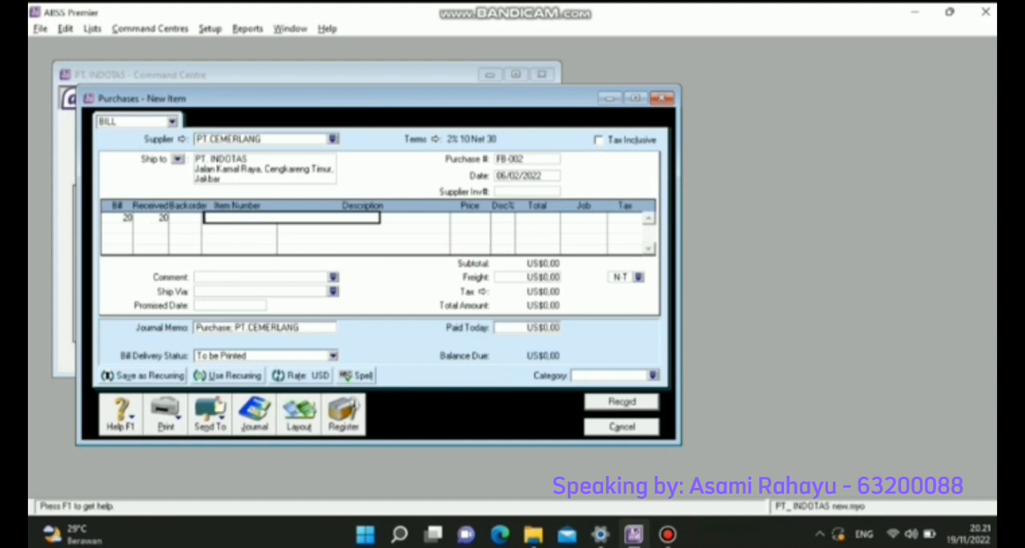
text(0)
key(Tab)
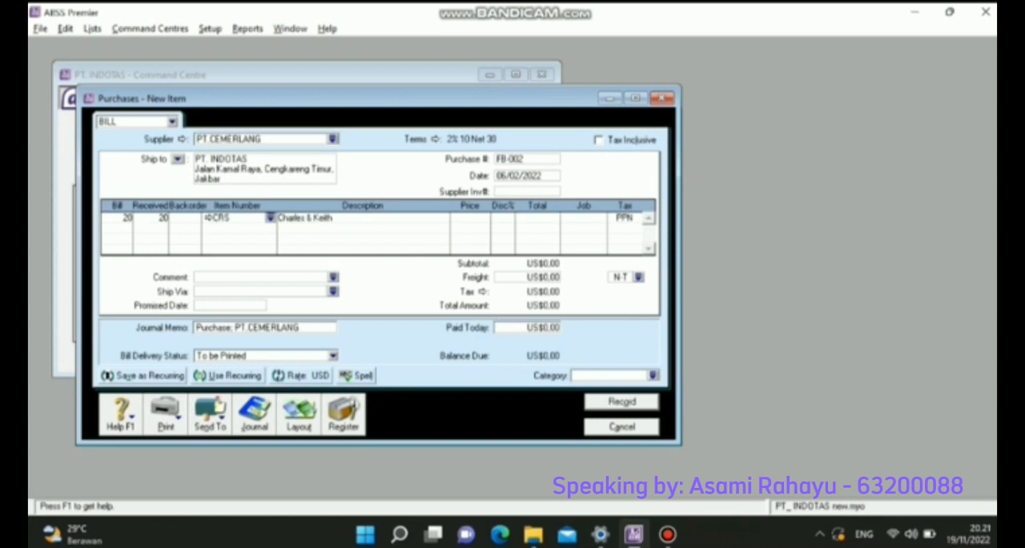
key(Tab)
text(245)
key(Tab)
key(Tab)
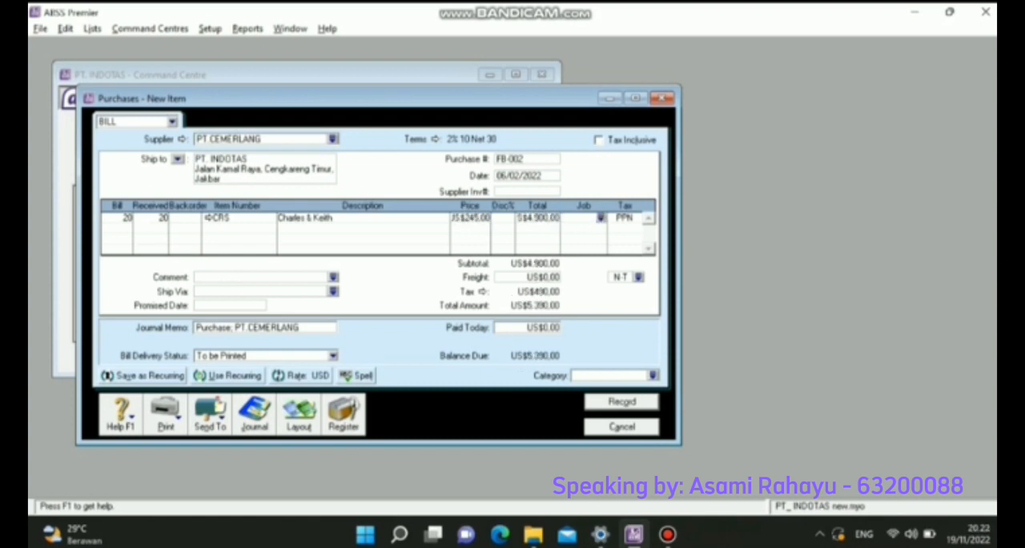
- Assign job P (Produk) to the bill line and use tax code PPN for the line and freight
key(Return)
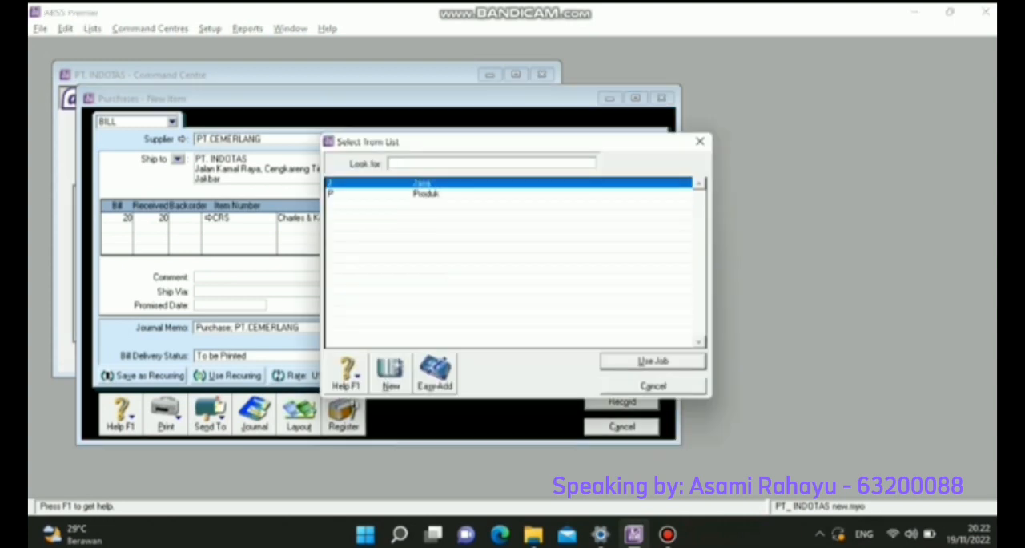
key(Return)
key(Return)
key(Down)
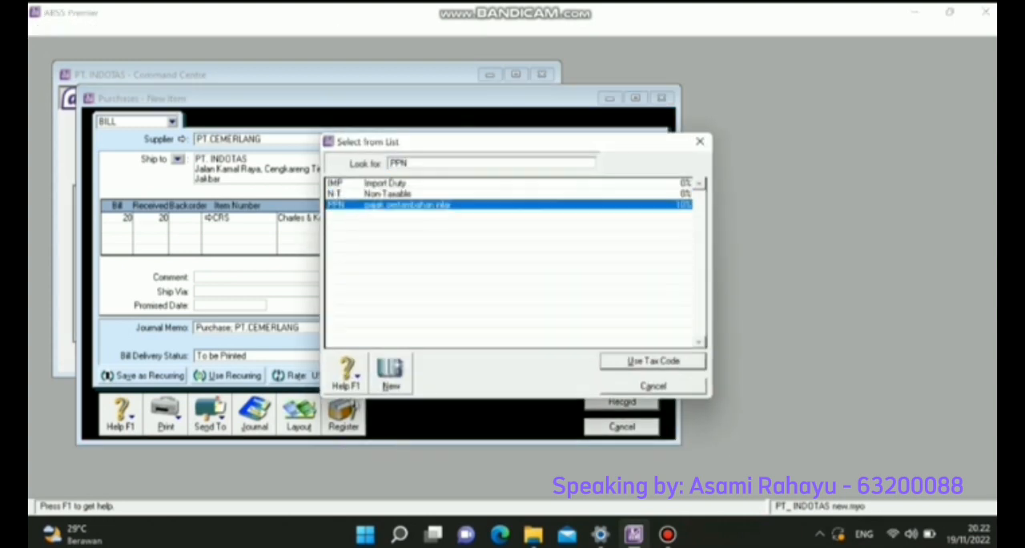
key(Return)
- Assign the Overseas category to bill FB-002 and record it
click(654, 374)
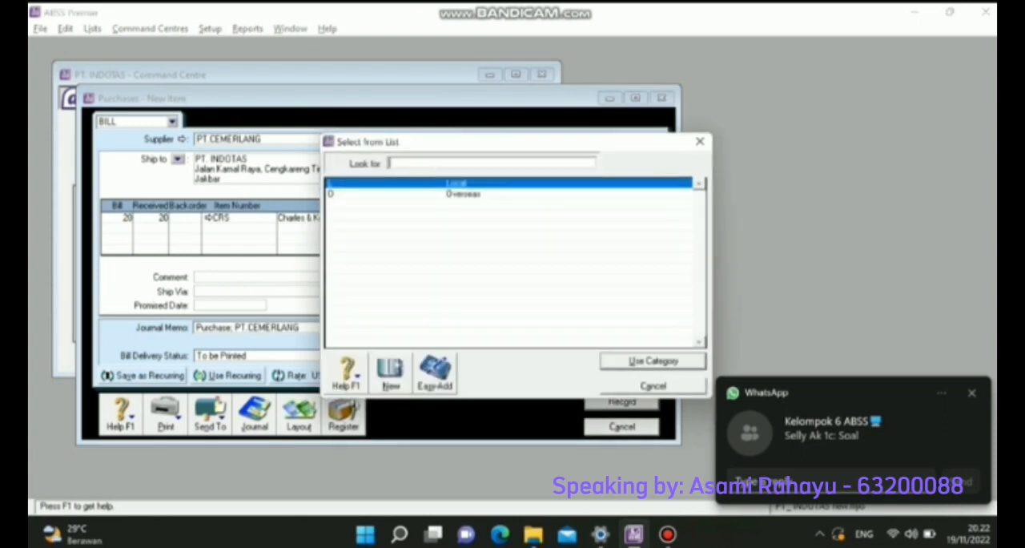
text(0)
key(Return)
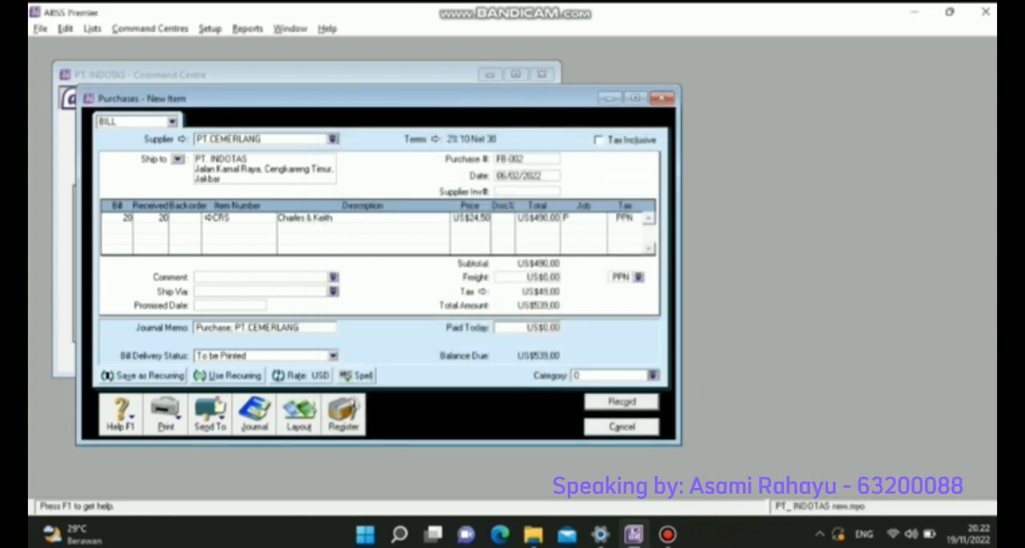
click(621, 402)
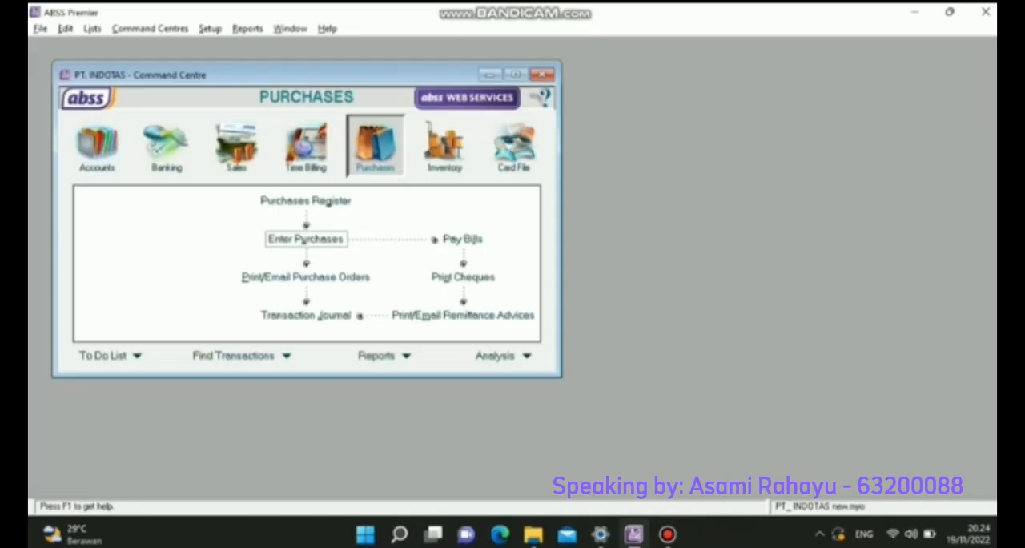
- Start a bill payment to supplier PT. KENCANA
click(462, 239)
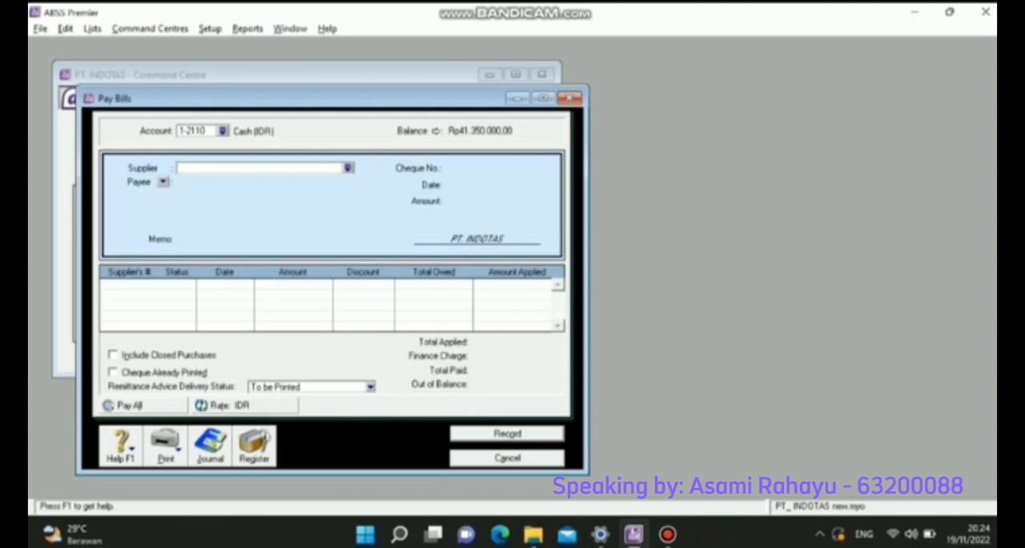
click(348, 167)
double_click(370, 183)
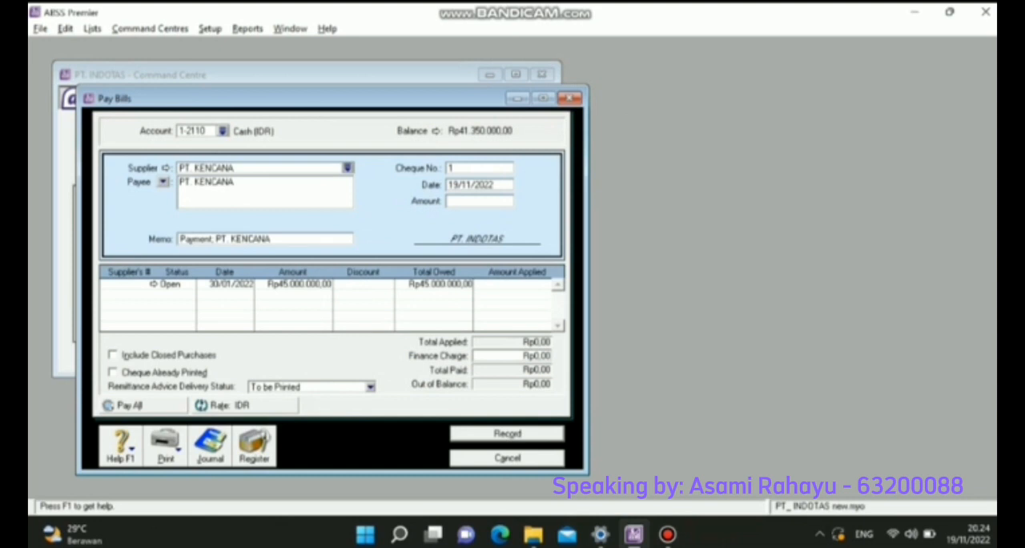
- Set the payment's cheque number to BKK-01 and its date to 07/02/2022
key(Tab)
text(BKK.)
text(01)
key(Tab)
text(07/0)
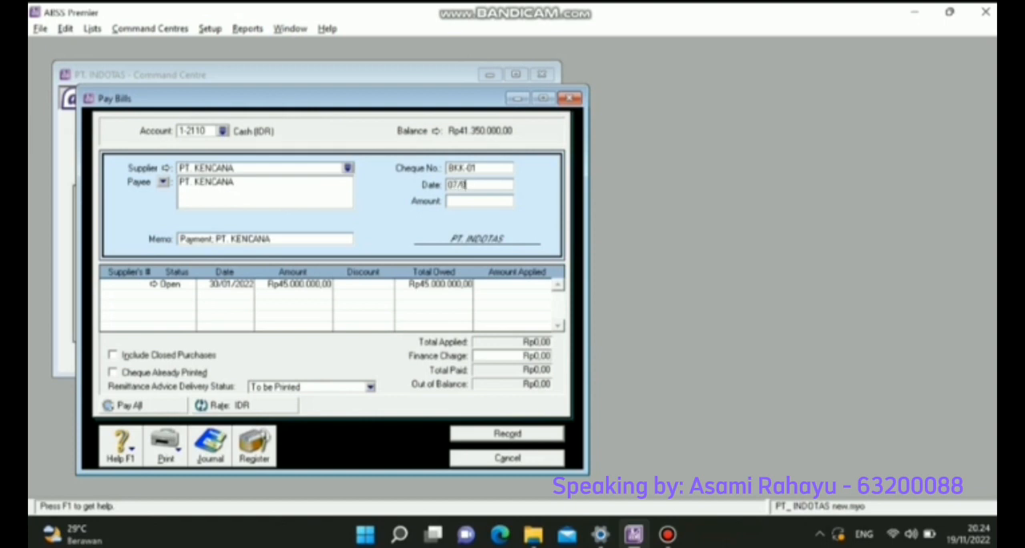
text(2/2022)
- Apply Rp45.000.000 to the open bill dated 30/01/2022 and record the payment
click(536, 283)
text(45000000)
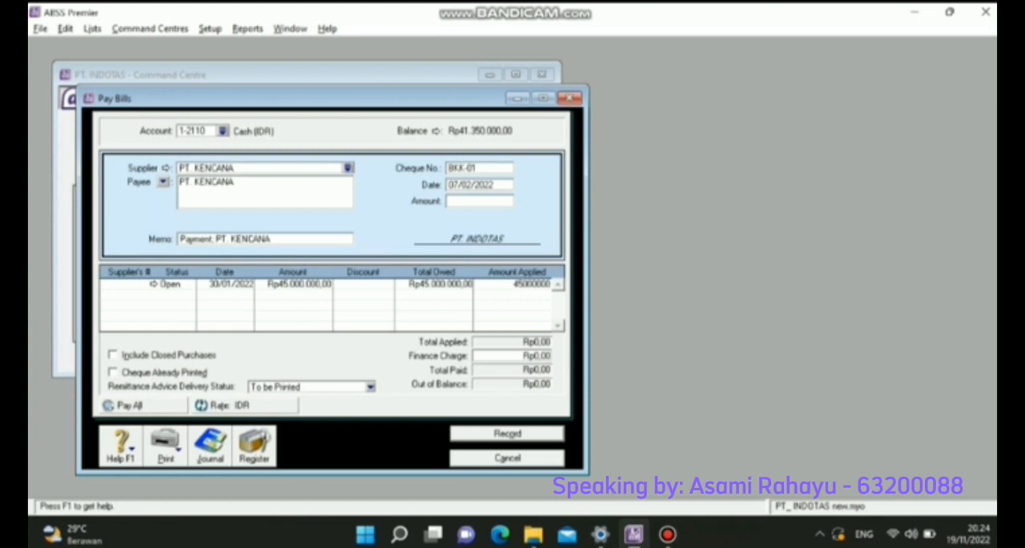
key(Tab)
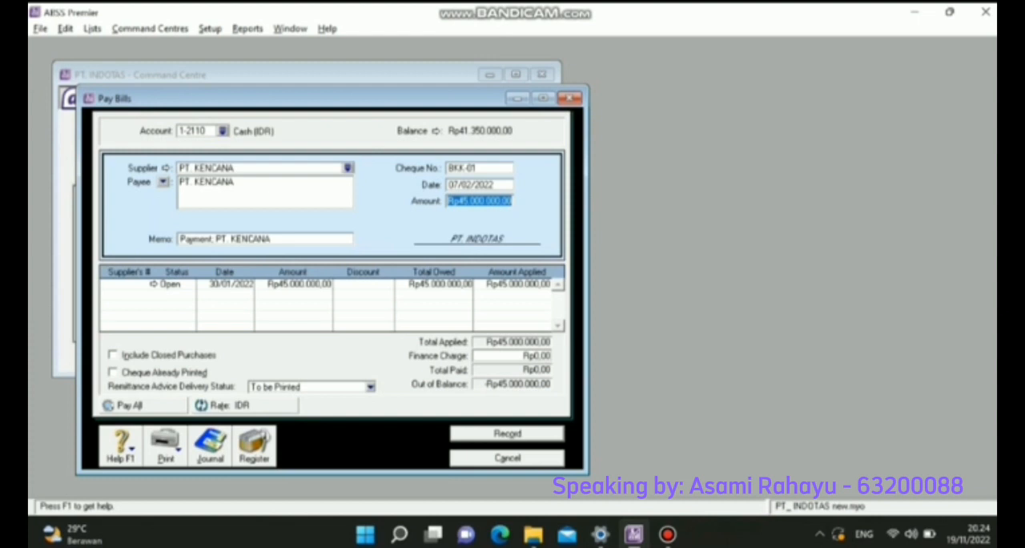
key(Return)
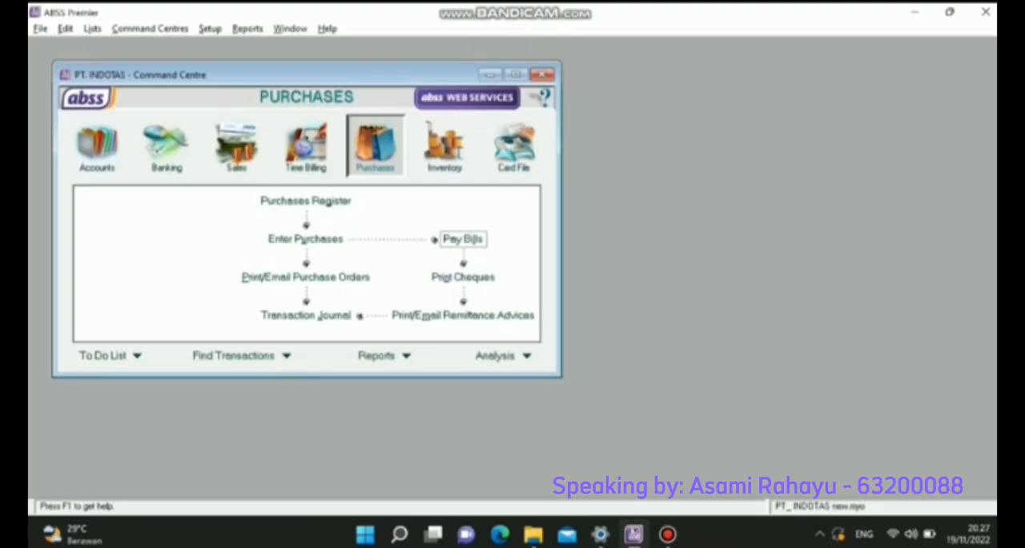
- Start a new sales invoice for customer PT. ALAFANI
click(236, 148)
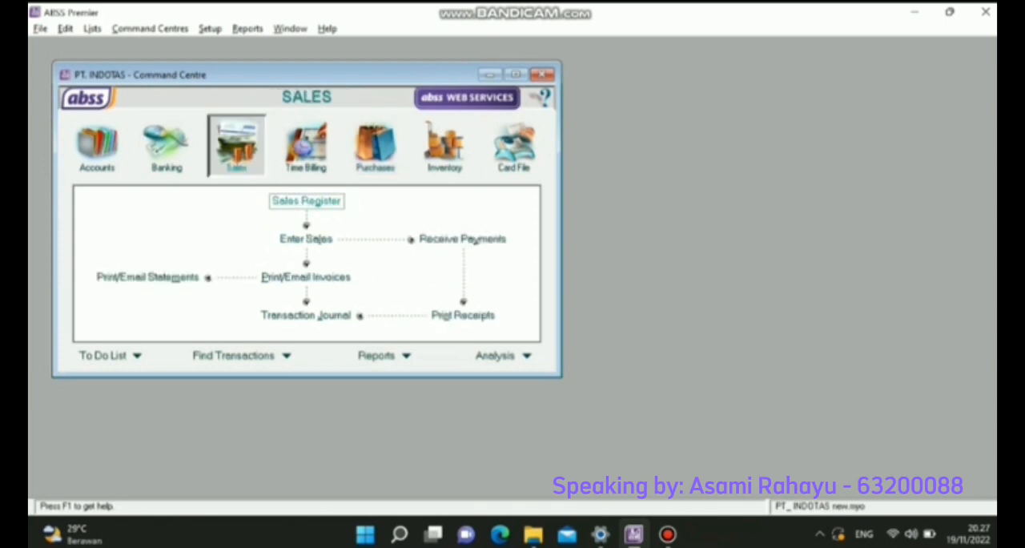
click(306, 238)
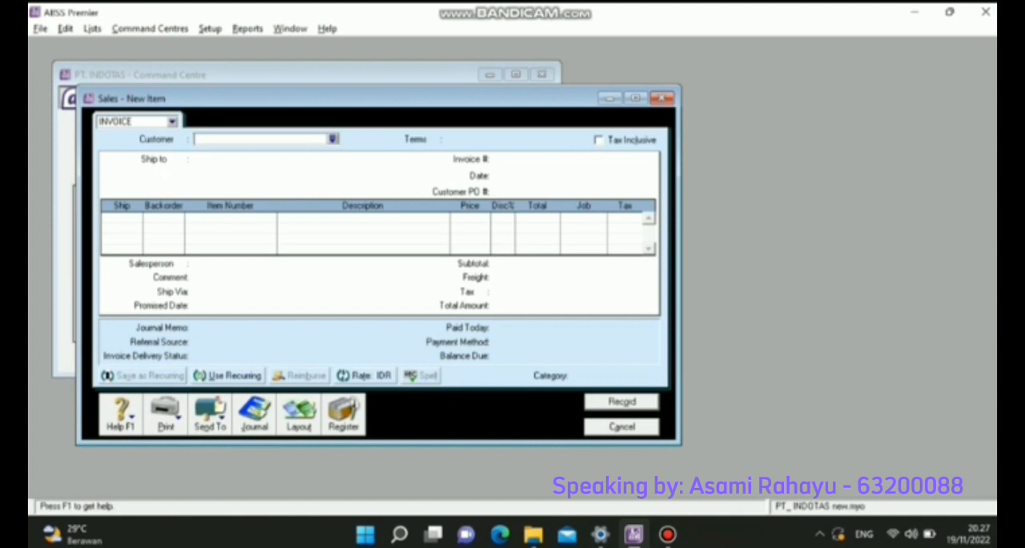
click(333, 140)
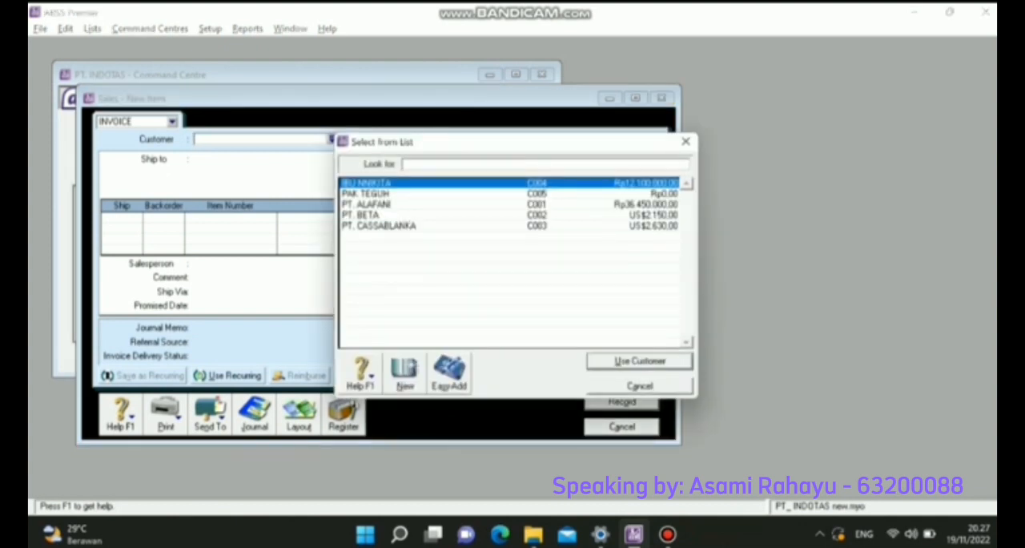
double_click(366, 204)
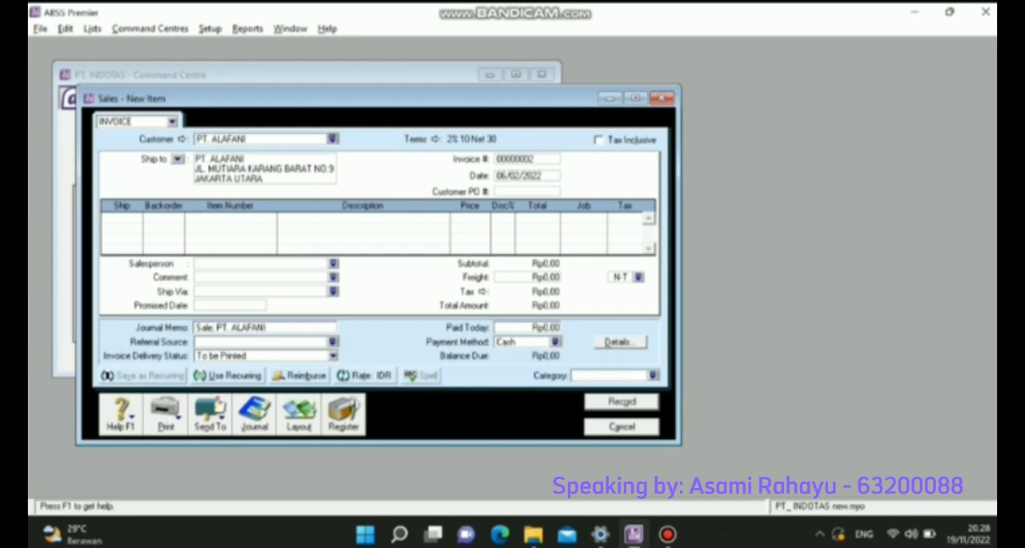
- Set the invoice number to FJ-002 and the invoice date to 09/02/2022
click(520, 158)
text(FJ-002)
key(Tab)
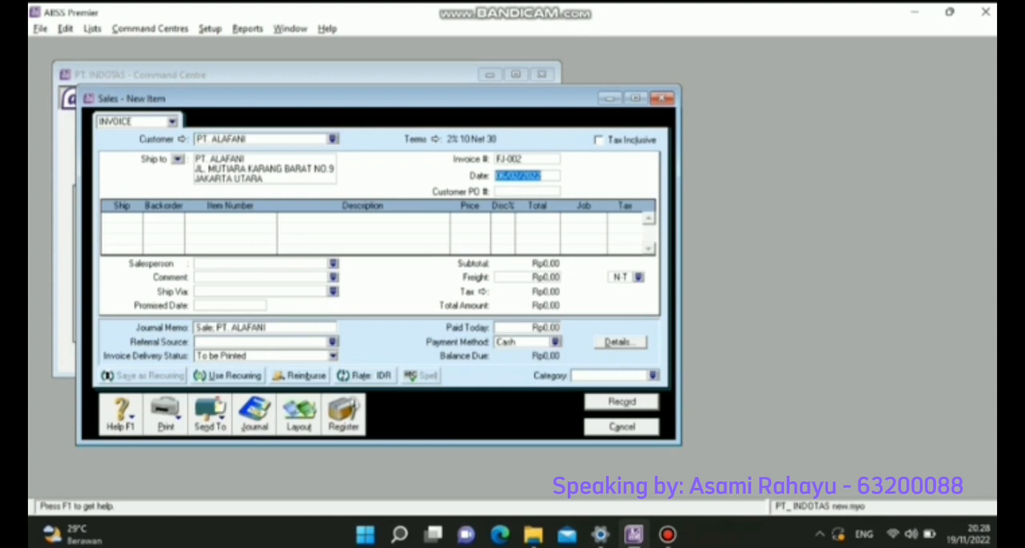
text(09/02/2022)
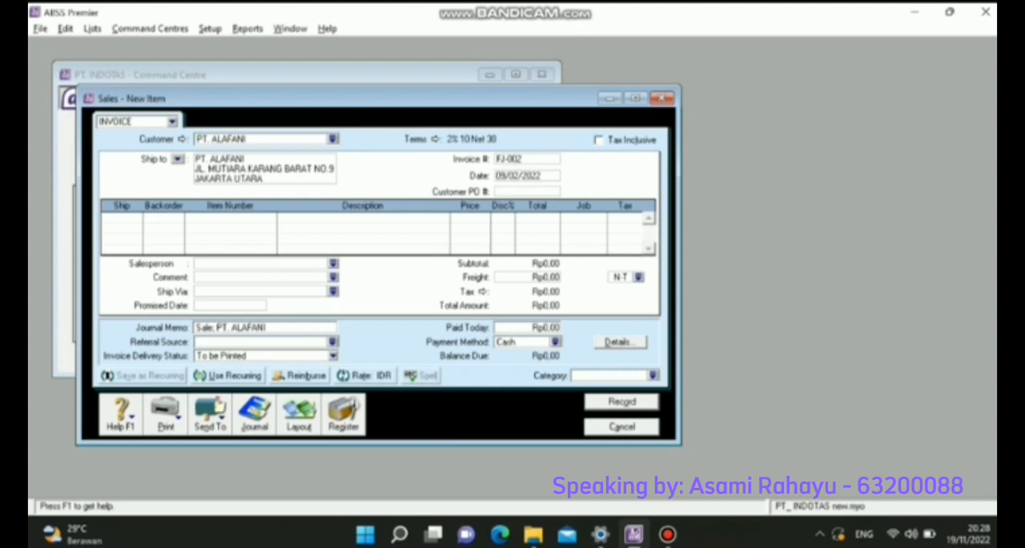
- Add an invoice line shipping 85 units of item JSL
click(119, 219)
text(85)
key(Tab)
key(Tab)
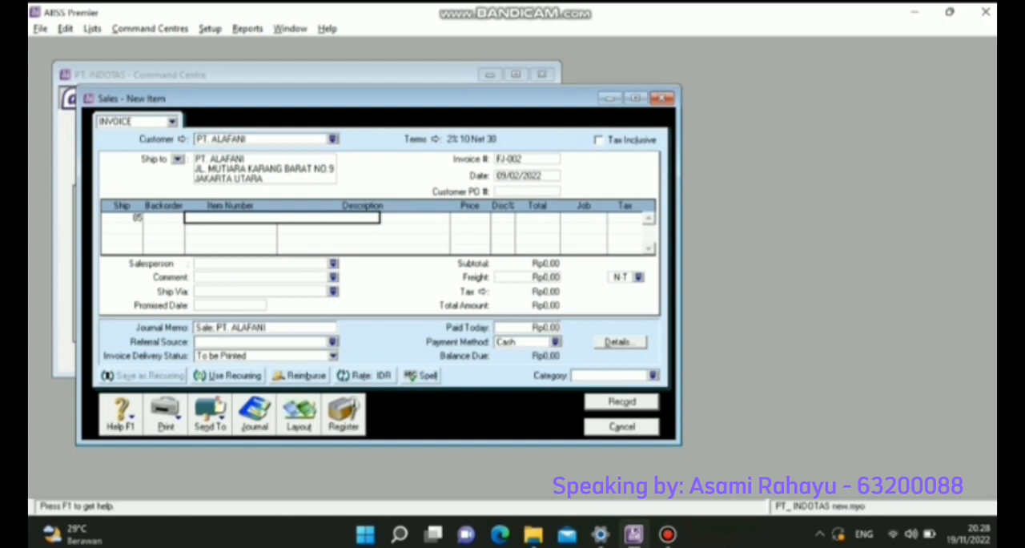
text(J)
key(Tab)
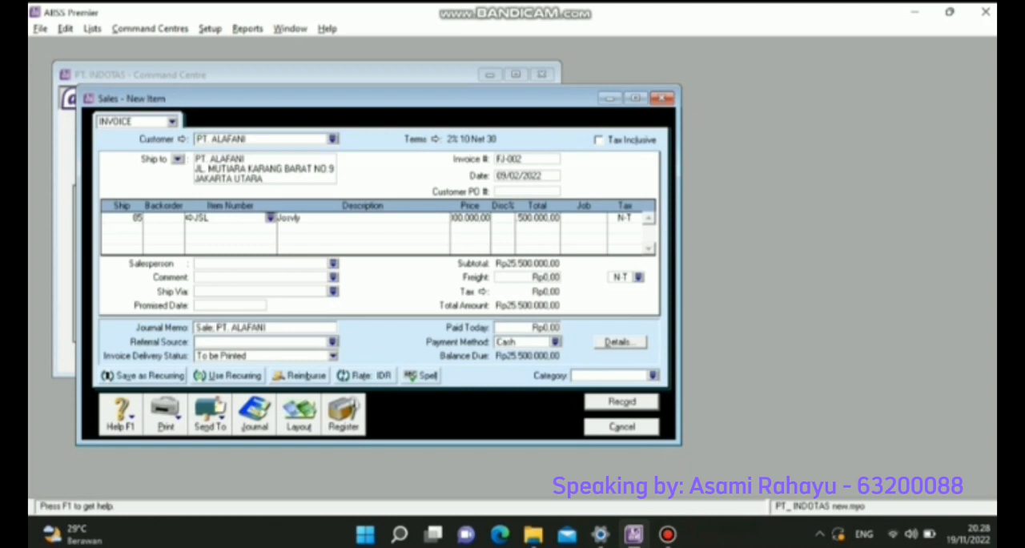
- Assign job P and tax code PPN to the JSL invoice line
click(579, 218)
click(601, 217)
text(P)
key(Return)
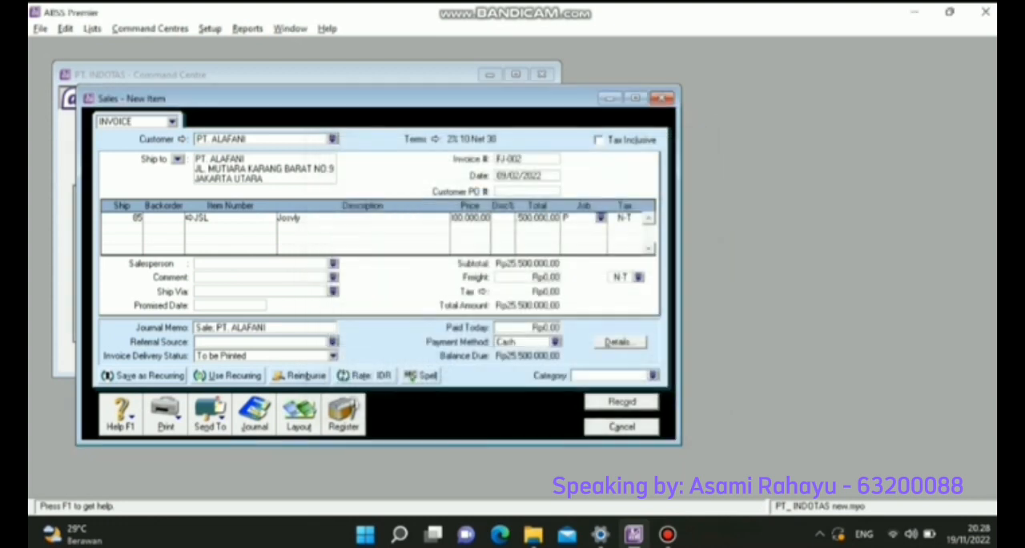
click(624, 218)
click(636, 218)
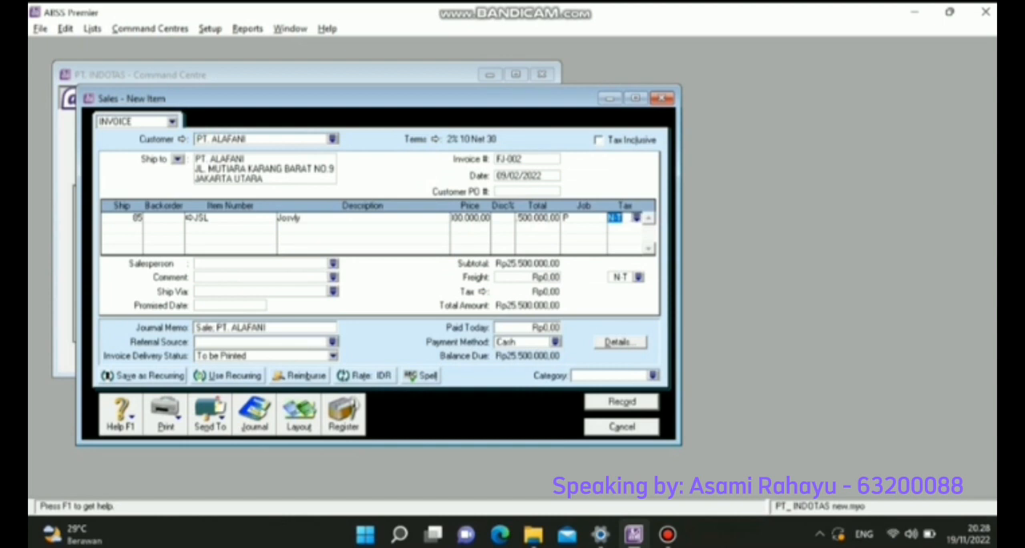
text(P)
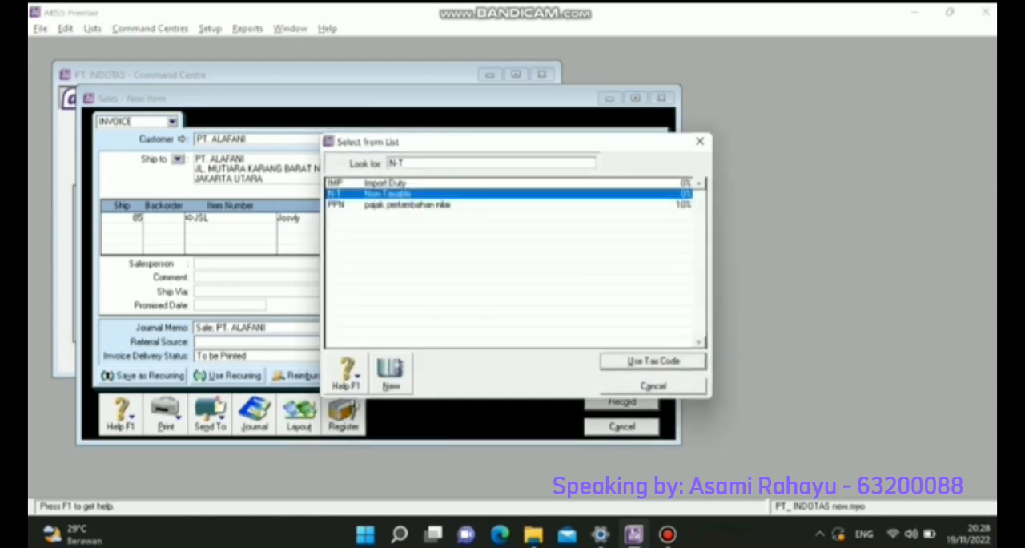
key(Return)
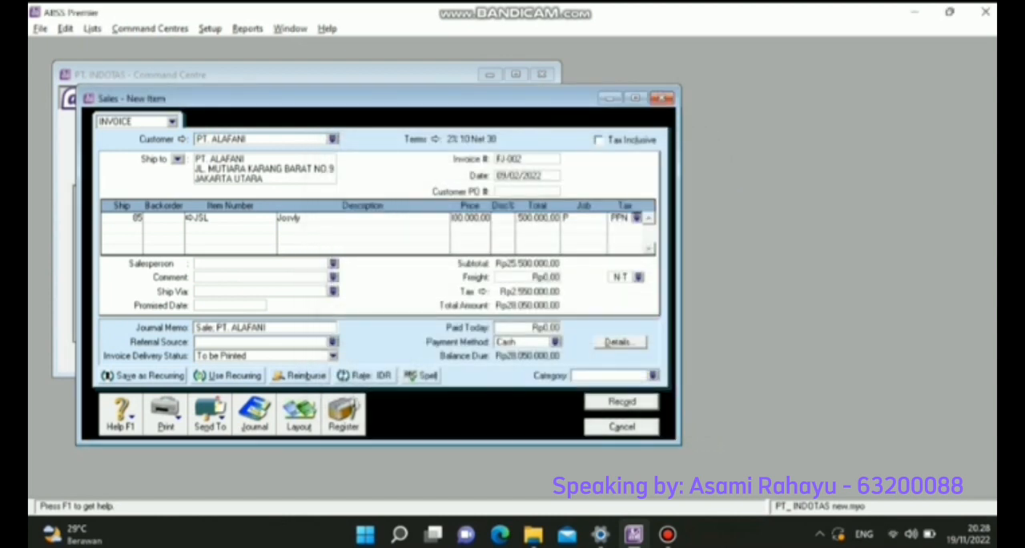
- Assign the Local category to invoice FJ-002 and record the sale
click(652, 375)
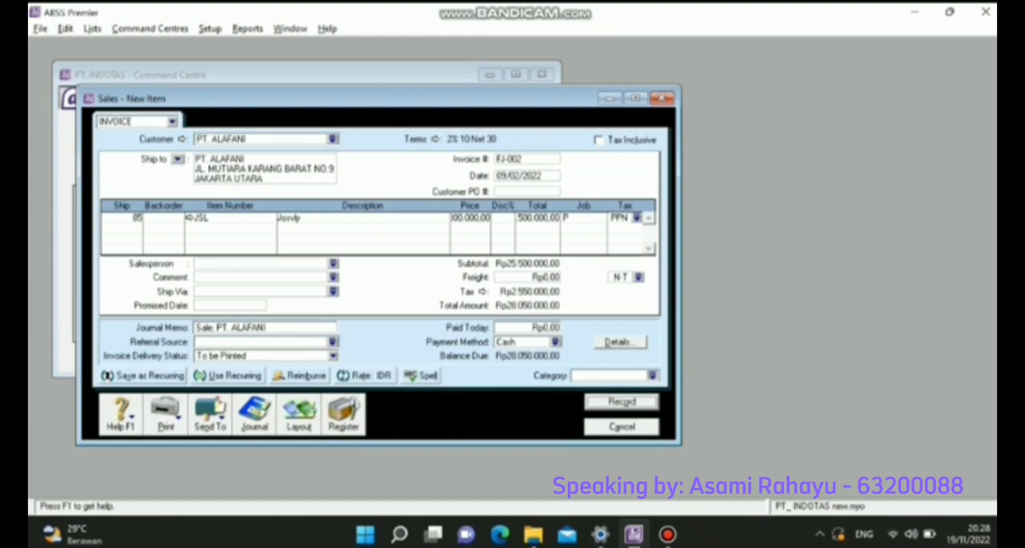
text(L)
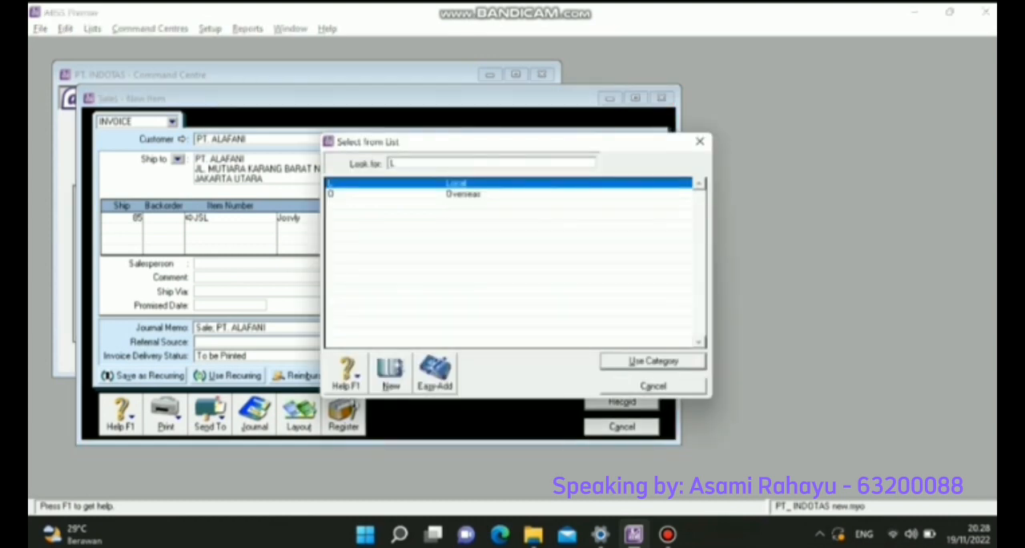
key(Return)
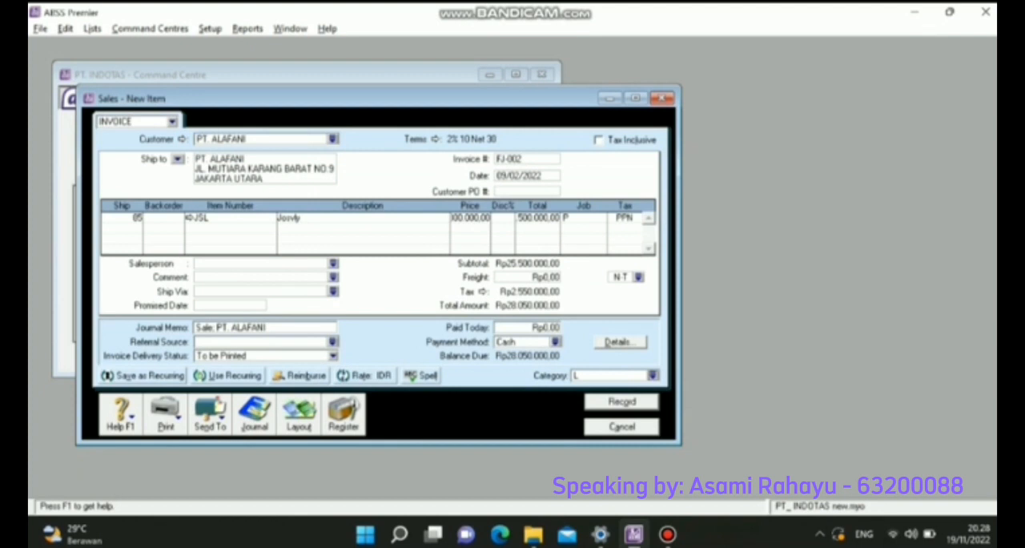
key(Return)
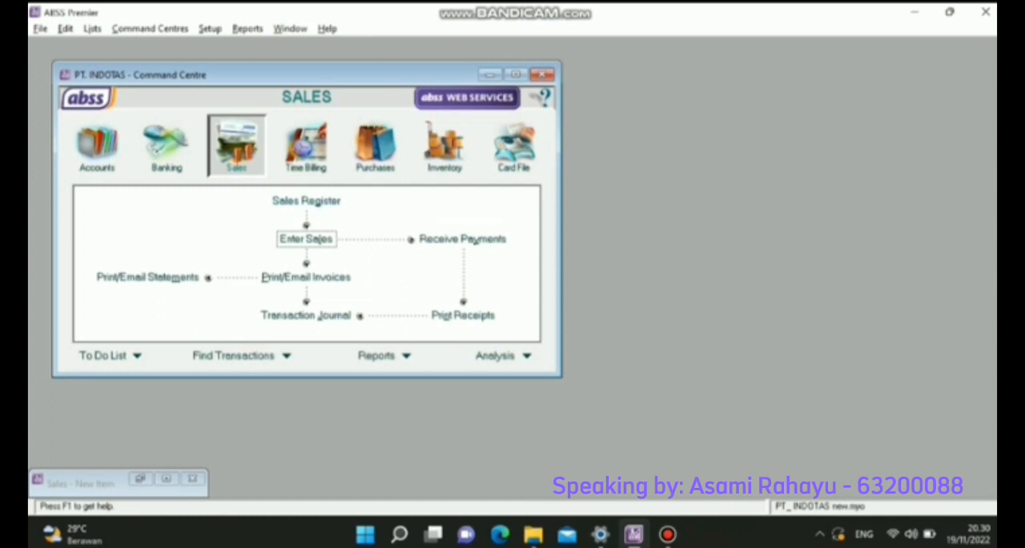
- Open another blank sales invoice and select PT. ALAFANI as its customer
click(306, 239)
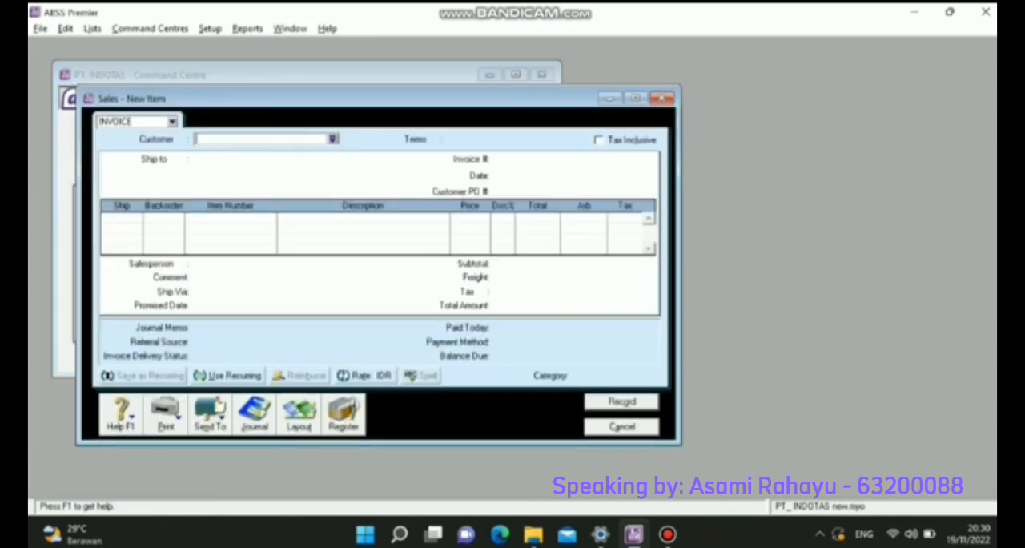
click(333, 140)
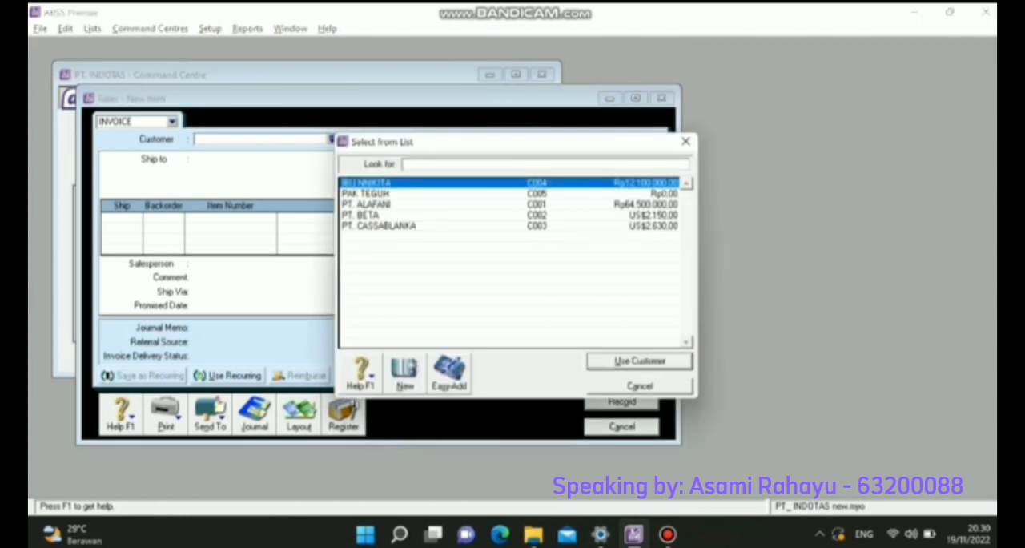
double_click(367, 205)
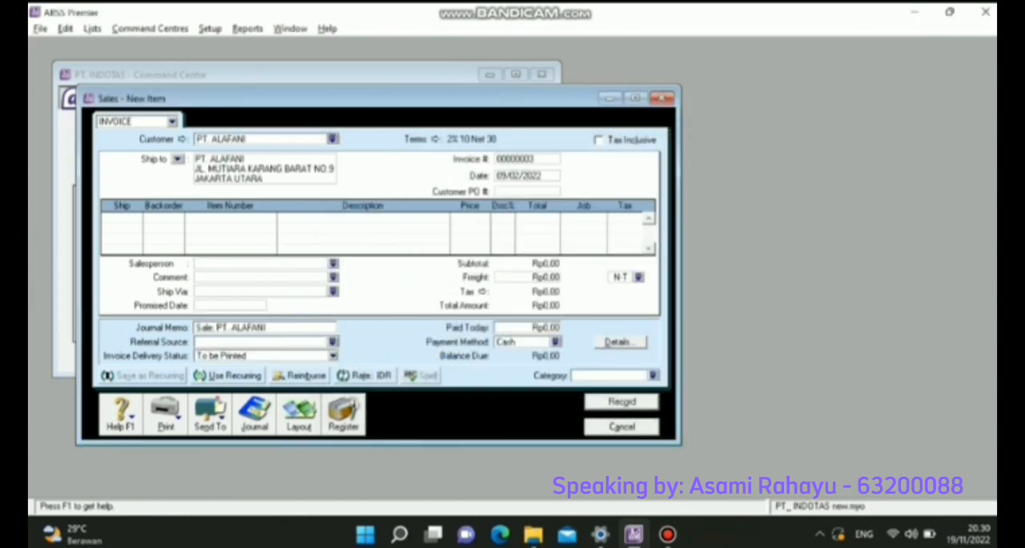
- Number the PT. ALAFANI invoice JU-002 and date it 10/02/2022
key(Tab)
text(JU-002)
key(Tab)
text(09)
key(BackSpace)
key(BackSpace)
text(10)
- Add a return line to invoice JU-002 with a ship quantity of -3 for item JSL
key(Tab)
key(Tab)
key(Tab)
key(Tab)
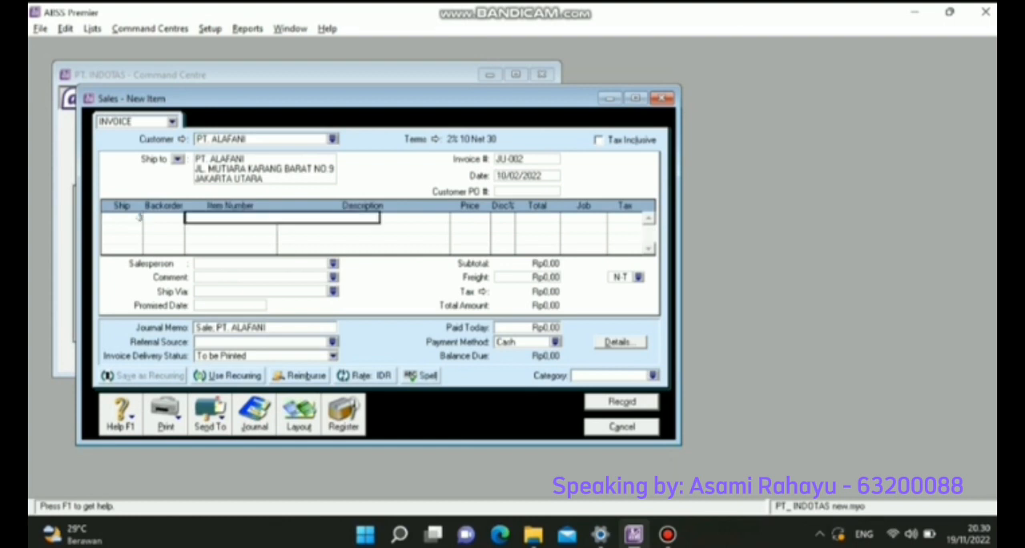
text(JSL)
key(Tab)
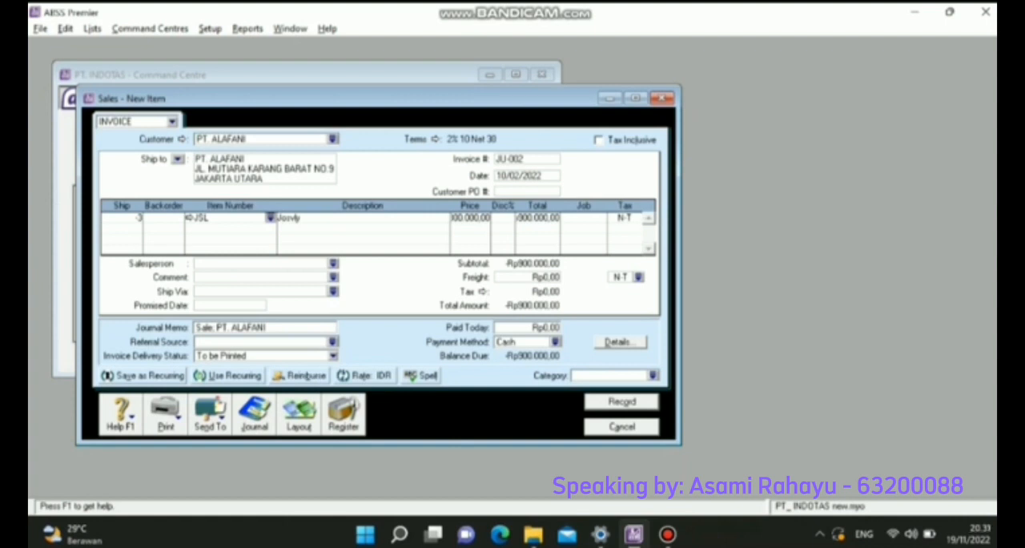
- Assign job P and tax code PPN to the JSL return line
click(583, 217)
text(P)
key(Tab)
click(637, 217)
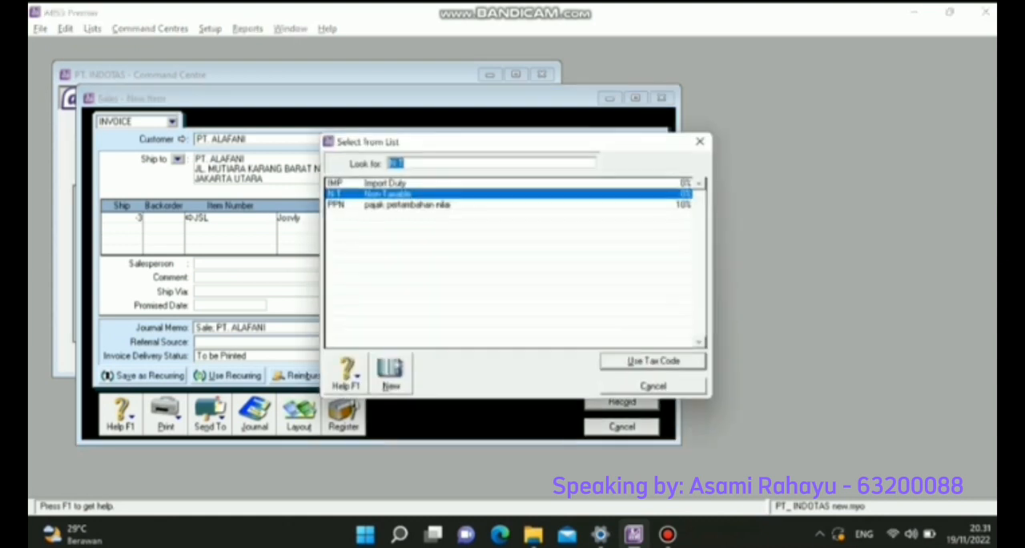
double_click(406, 205)
- Assign the Local category to JU-002, record the sales return and close the sales window
click(653, 374)
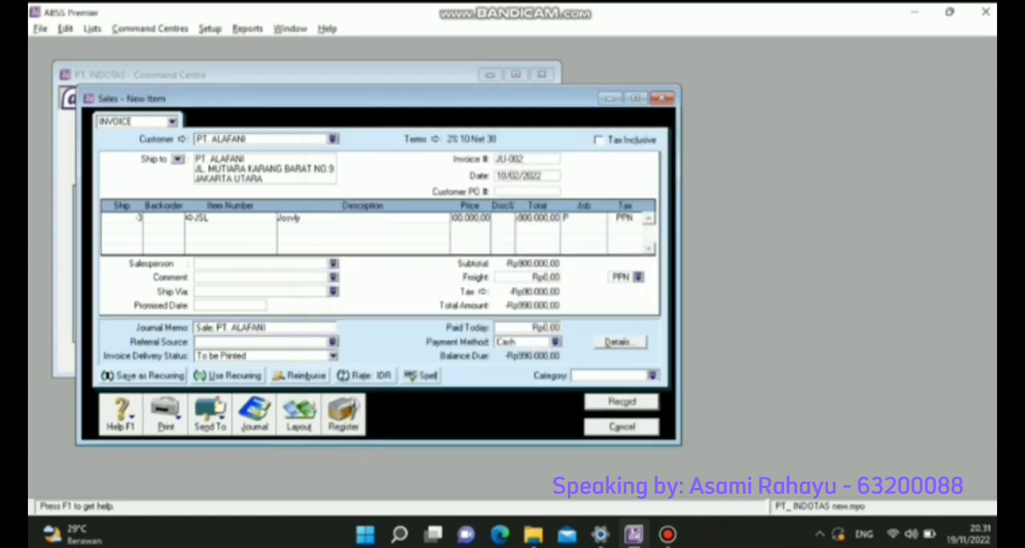
text(L)
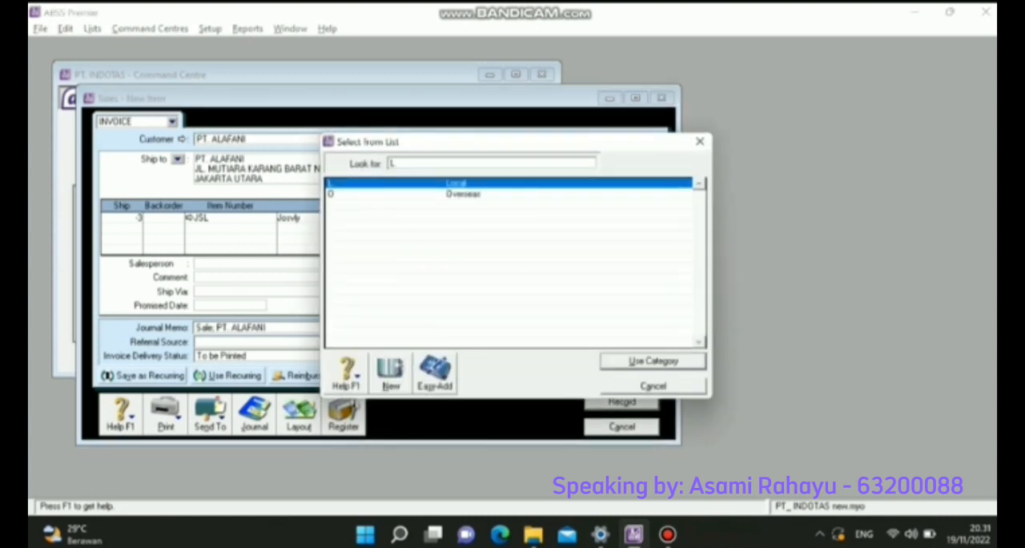
key(Return)
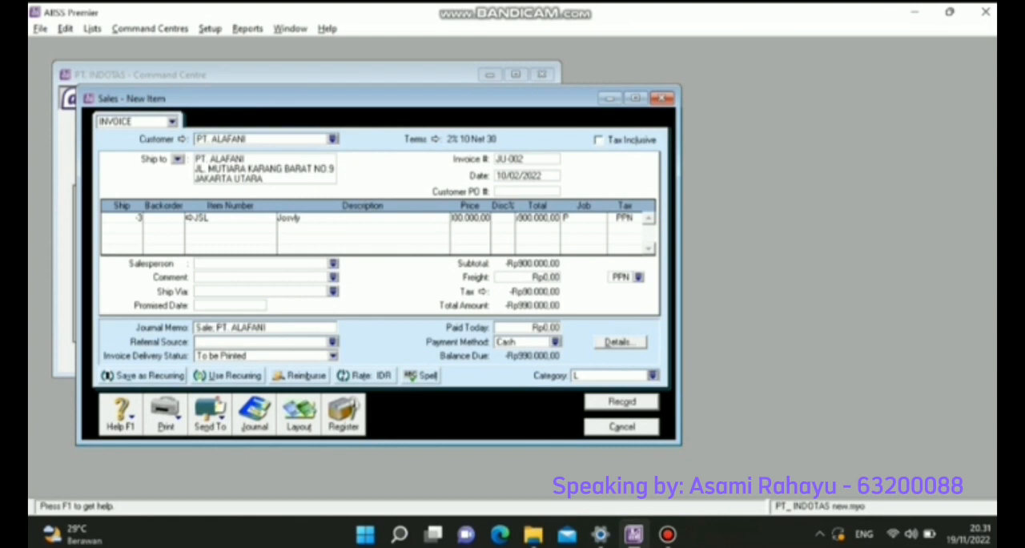
click(621, 401)
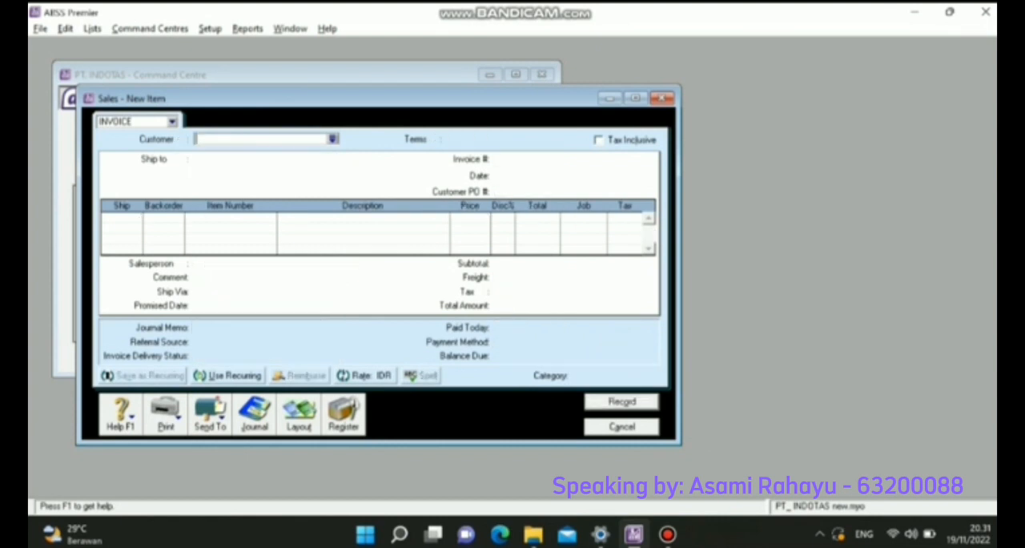
click(662, 97)
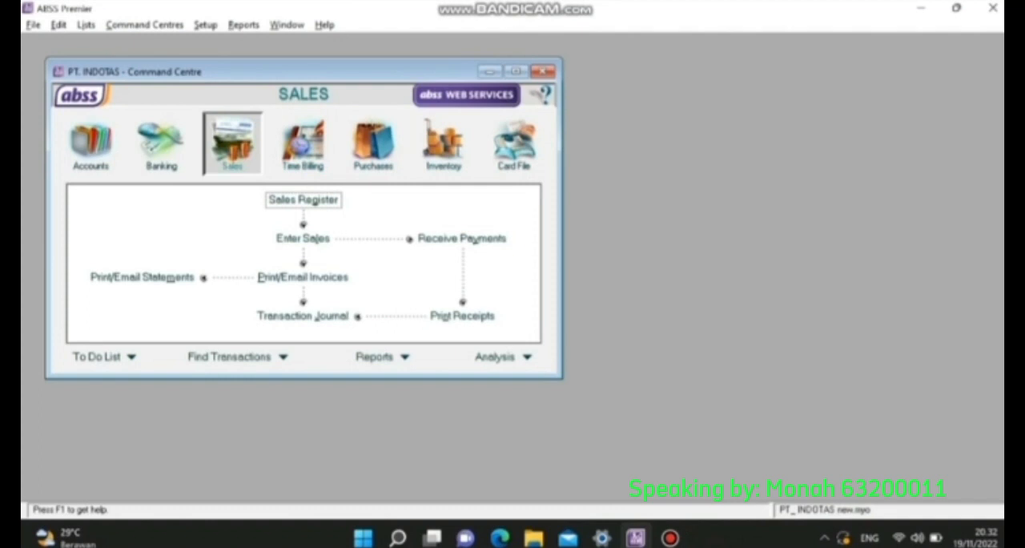
- Start a customer payment receipt and select PT. BETA as the customer
click(462, 238)
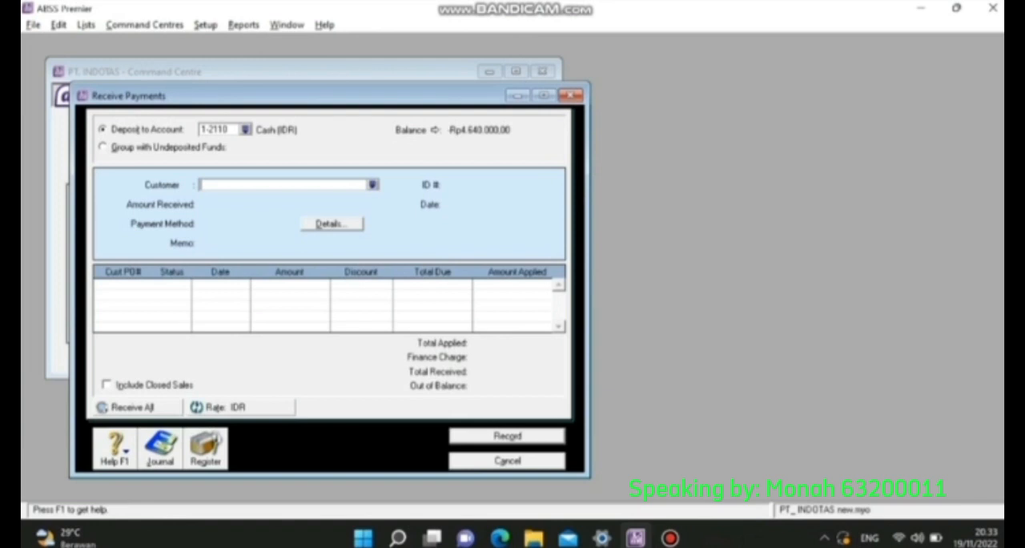
click(372, 185)
click(359, 214)
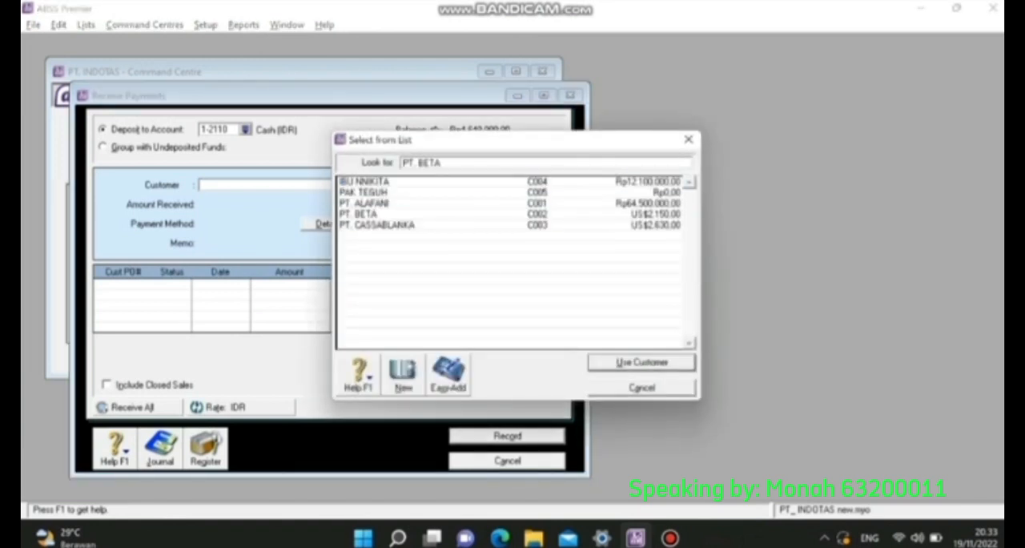
key(Return)
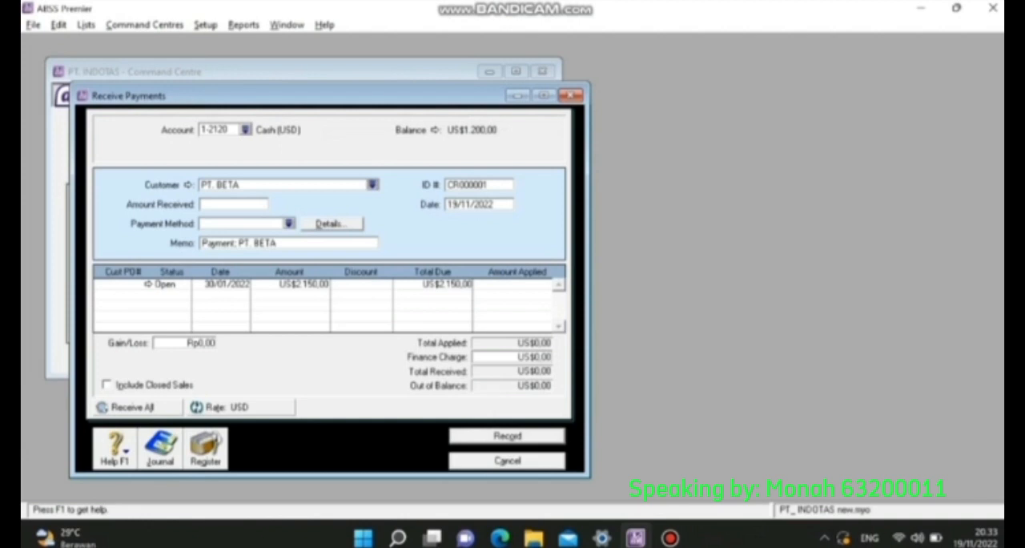
- Give the PT. BETA receipt the ID BKM-02 and the date 12/02/2022
click(465, 184)
text(BKM-02)
key(Tab)
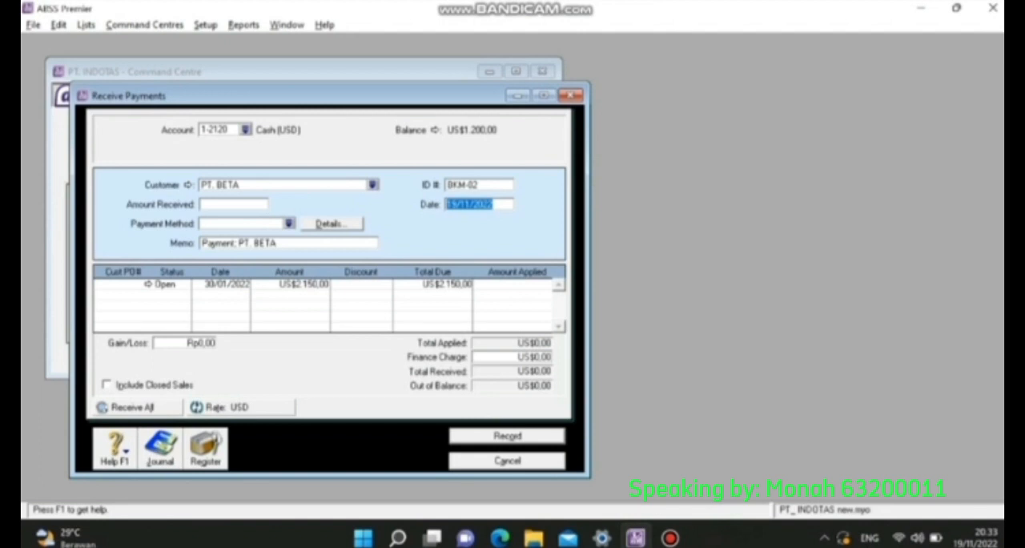
text(12/1)
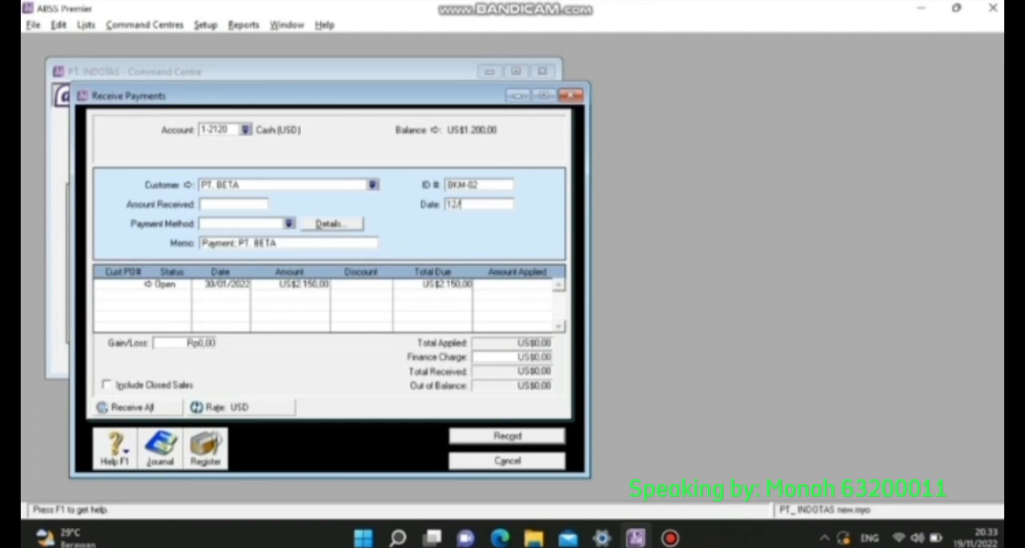
text(2/2022)
- Apply US$2.150,00 to PT. BETA's open invoice dated 30/01/2022 and accept the same amount as received
click(534, 285)
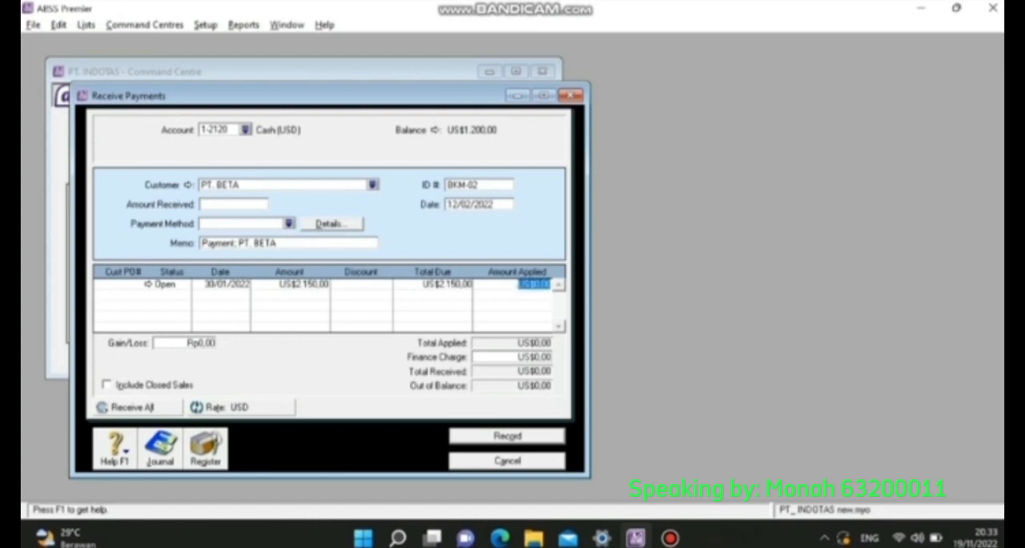
text(2150)
key(Tab)
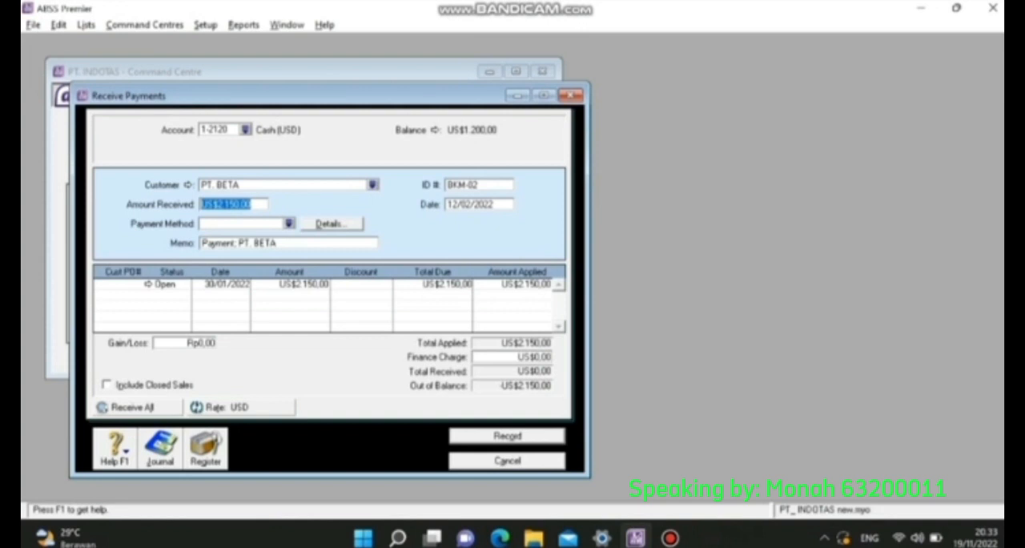
key(Tab)
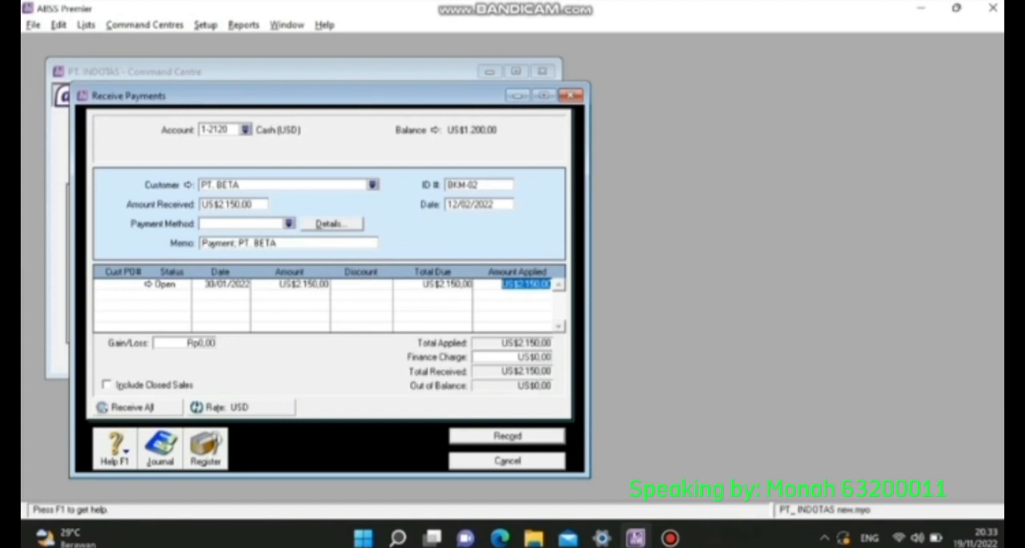
- Review the recap of the journal entries for receipt BKM-02 and record the payment
key(ctrl+r)
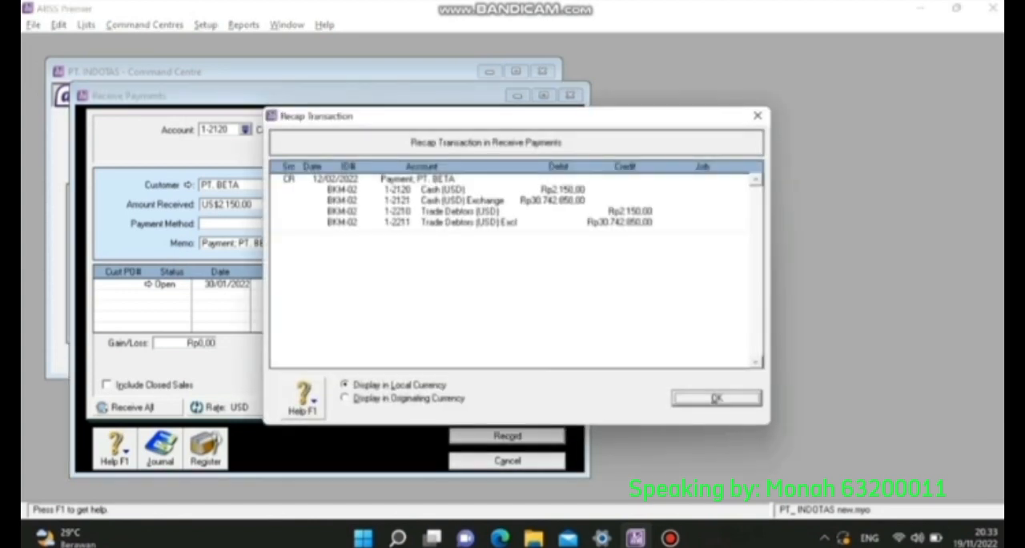
key(Return)
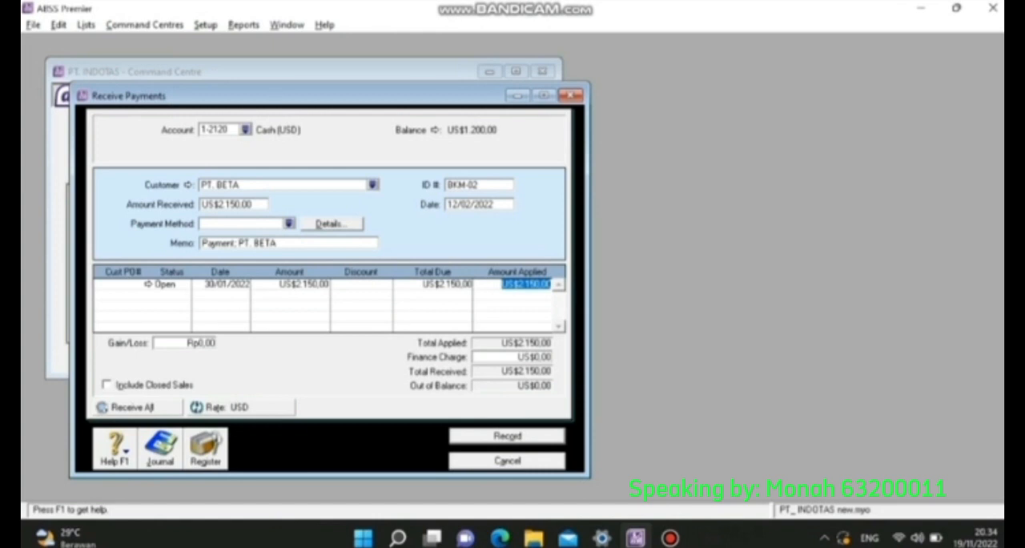
click(507, 436)
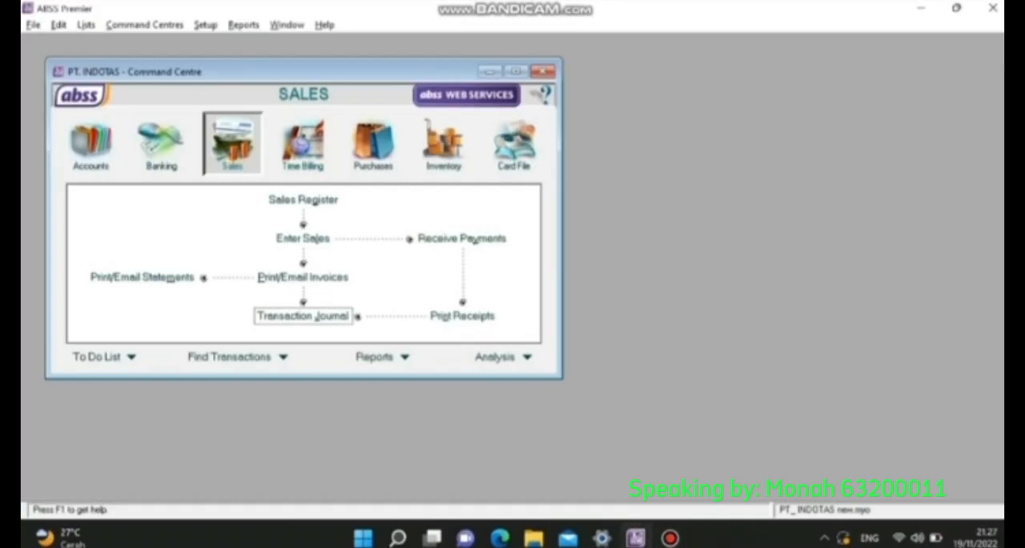
- Open a new sales invoice and select the second customer in the customer list
click(303, 238)
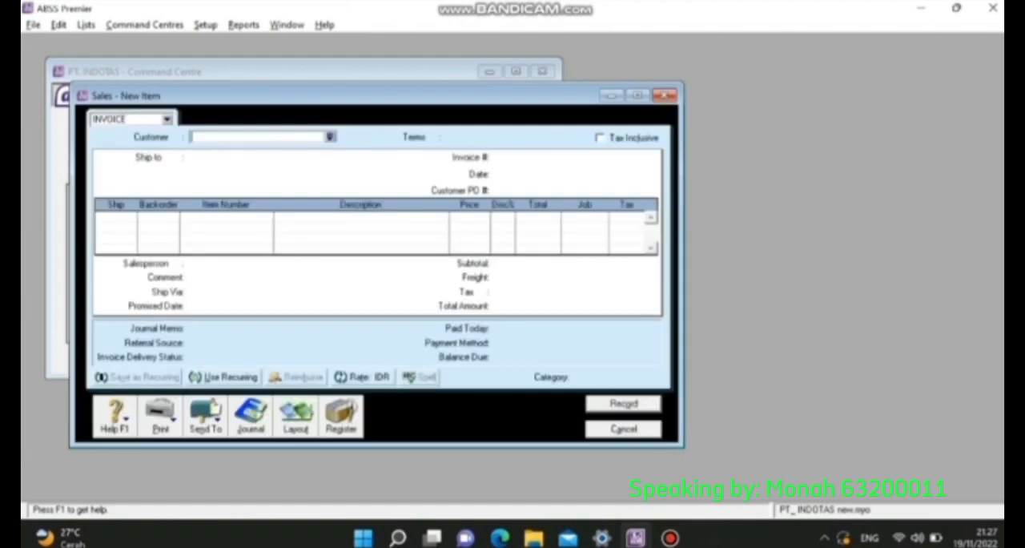
click(330, 137)
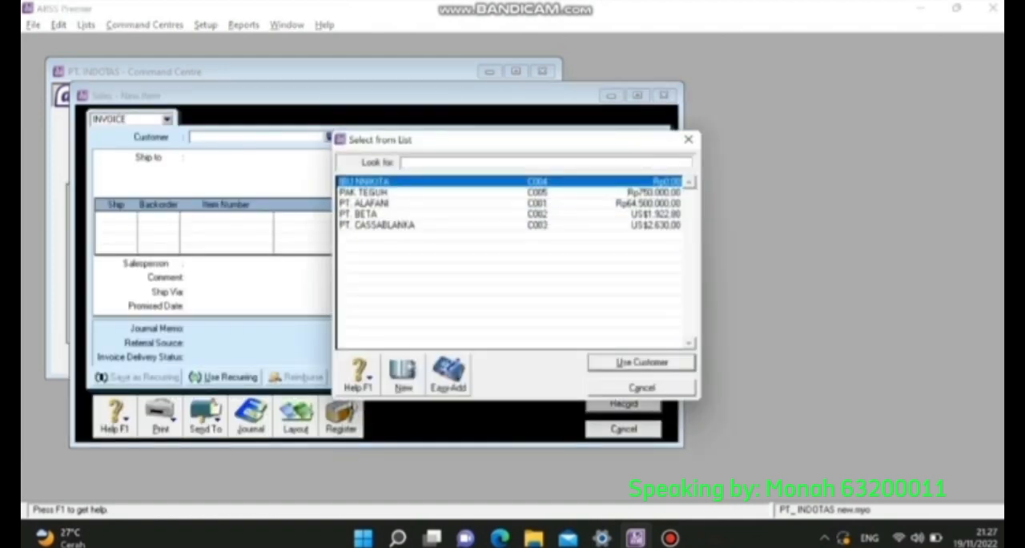
double_click(365, 193)
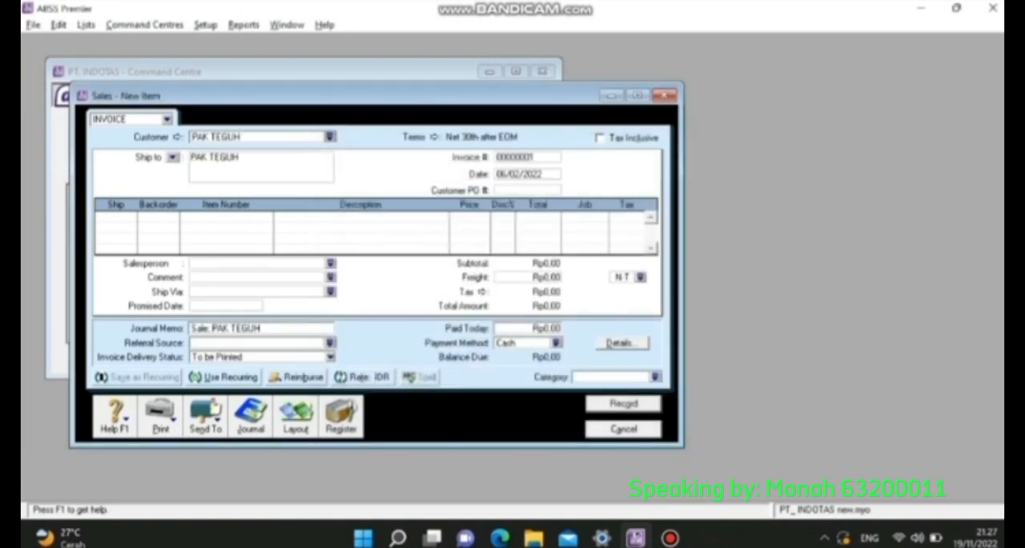
- Change the invoice's credit terms so that payment is due C.O.D
click(434, 137)
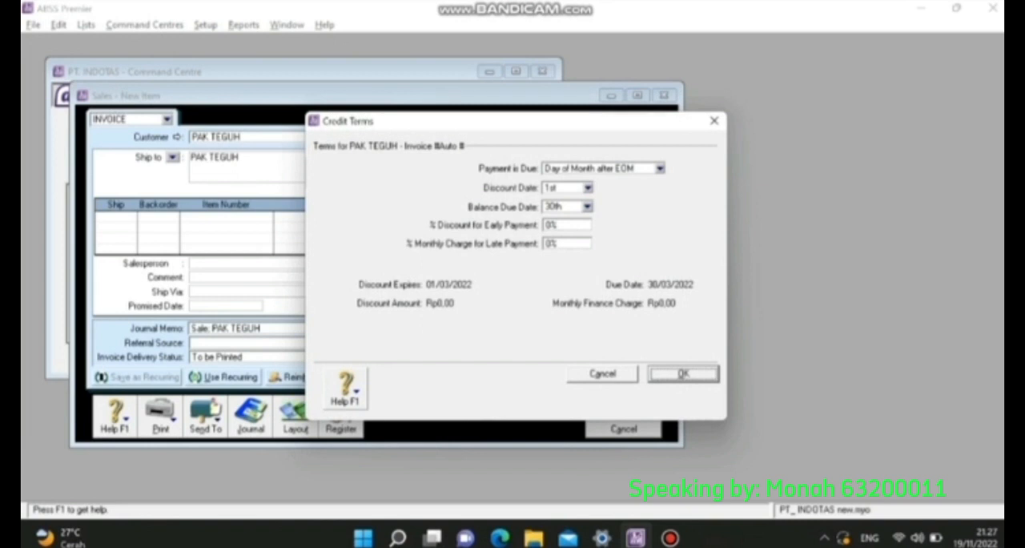
click(660, 168)
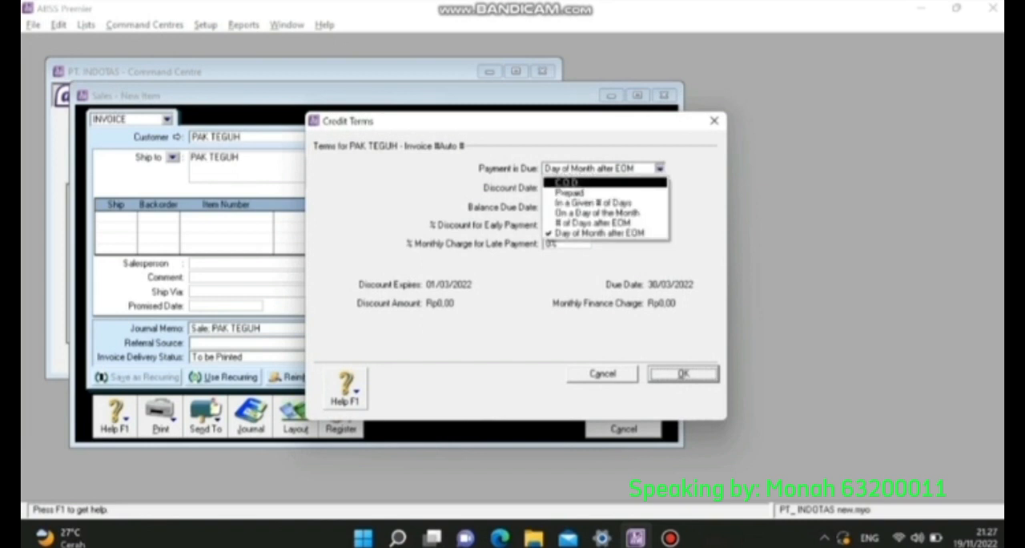
click(606, 182)
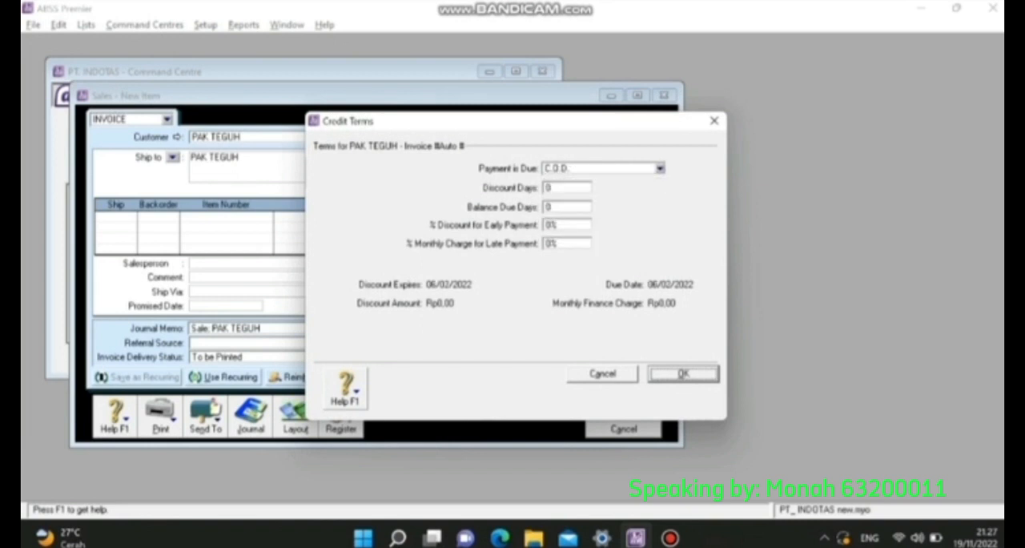
key(Return)
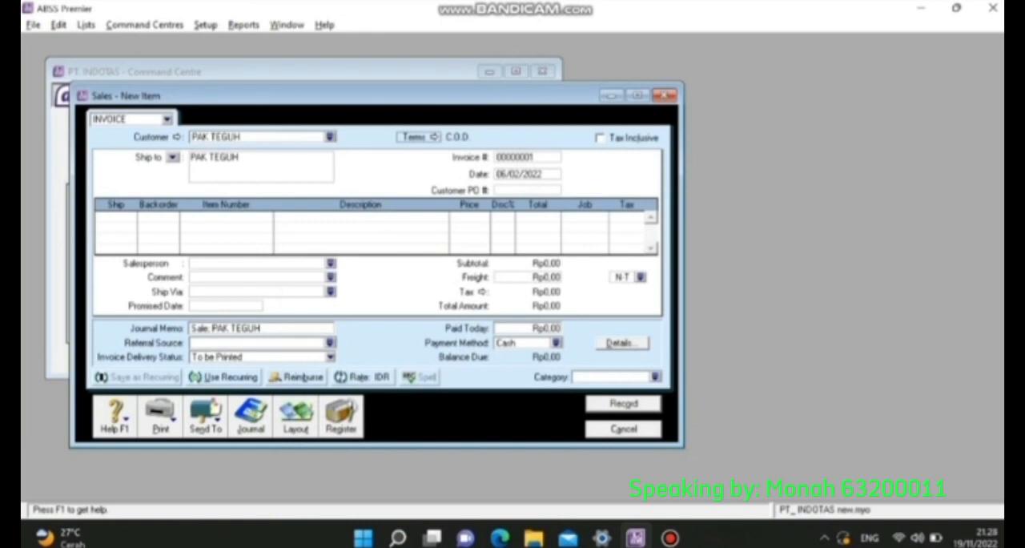
- Number the C.O.D. invoice FJ-03 and date it 14/02/2022
click(526, 157)
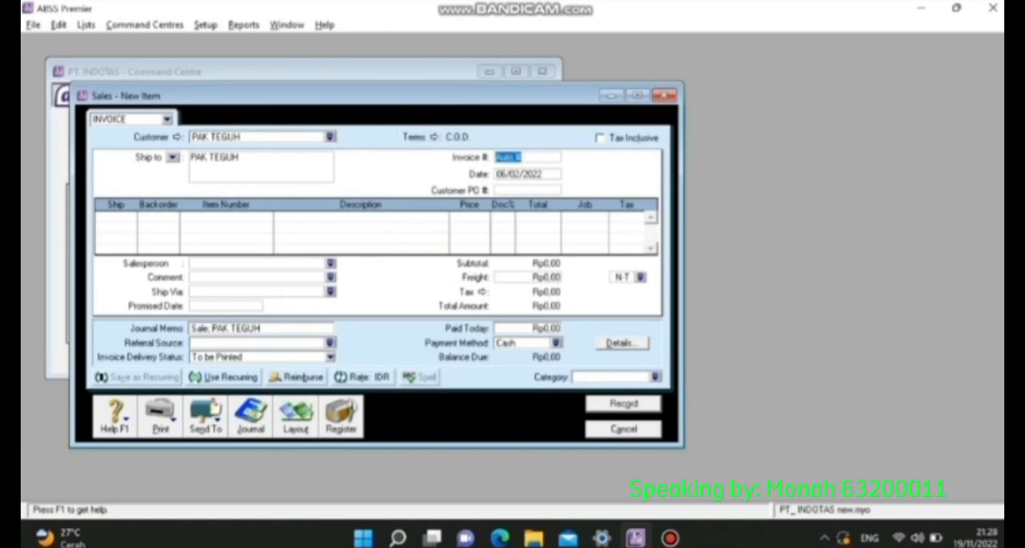
text(FJ-03)
key(Tab)
key(Left)
key(Left)
key(Left)
key(Left)
key(Left)
key(Left)
key(Left)
key(Left)
key(Left)
key(Left)
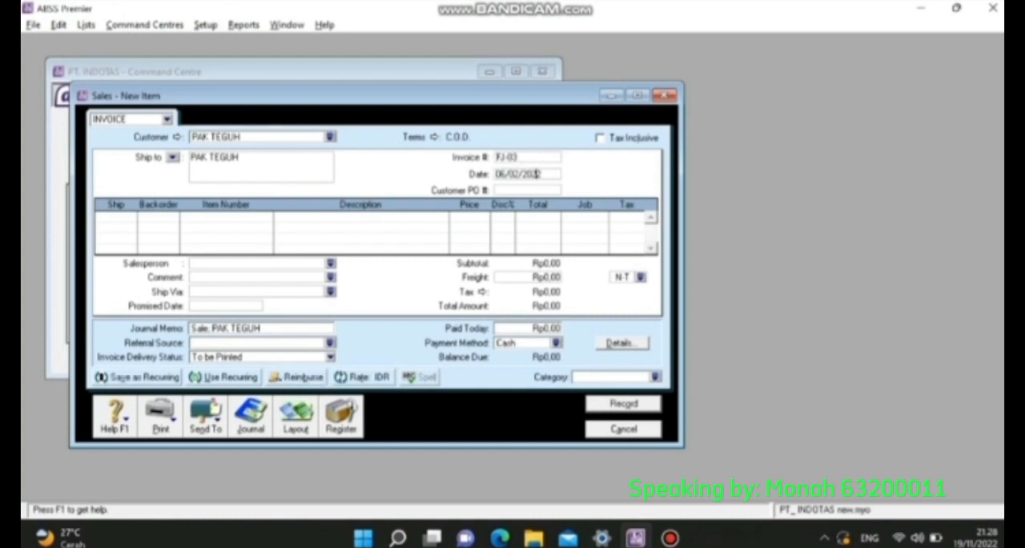
key(Right)
key(Right)
key(BackSpace)
key(BackSpace)
text(14)
key(Tab)
key(Tab)
- Switch invoice FJ-03 from the Item layout to the Service layout
click(295, 416)
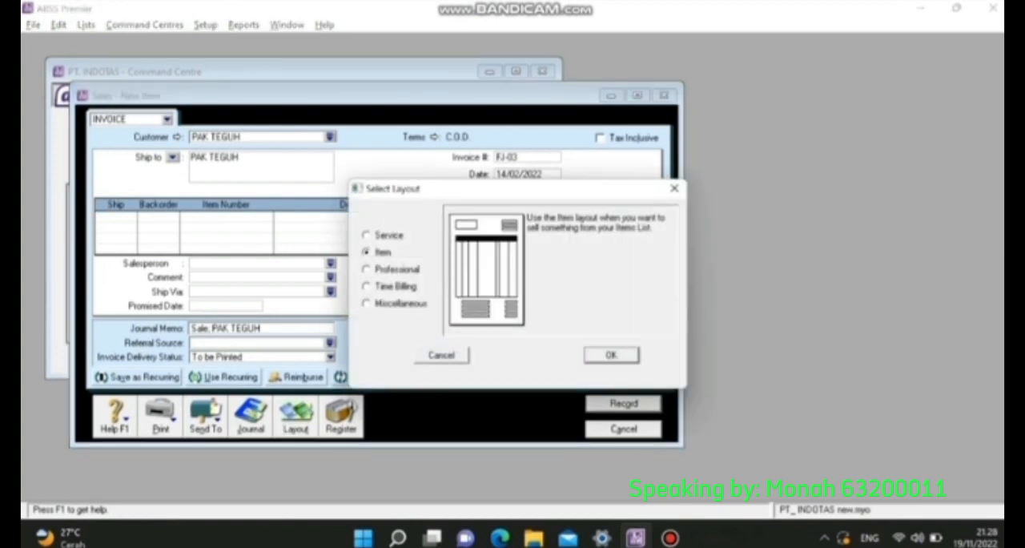
click(366, 236)
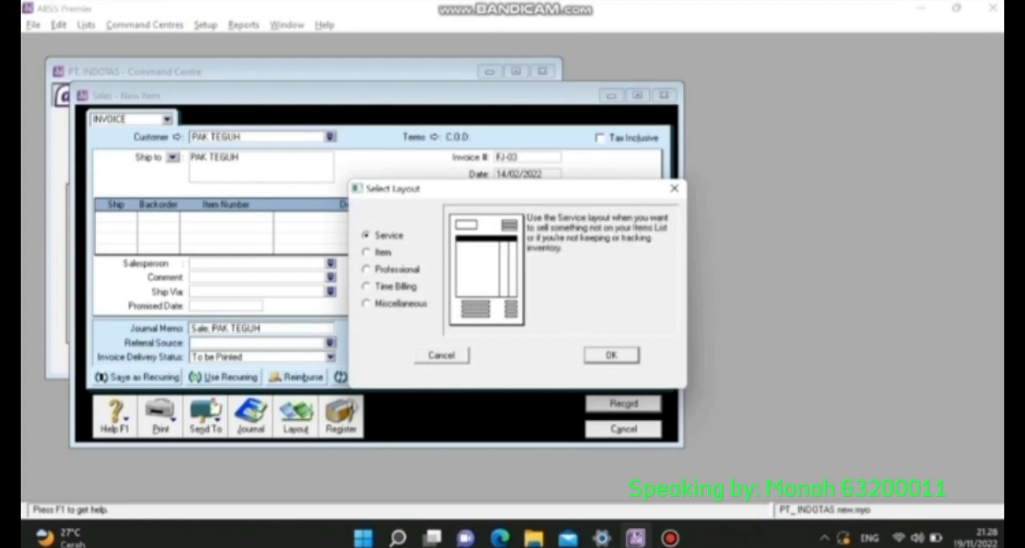
click(611, 355)
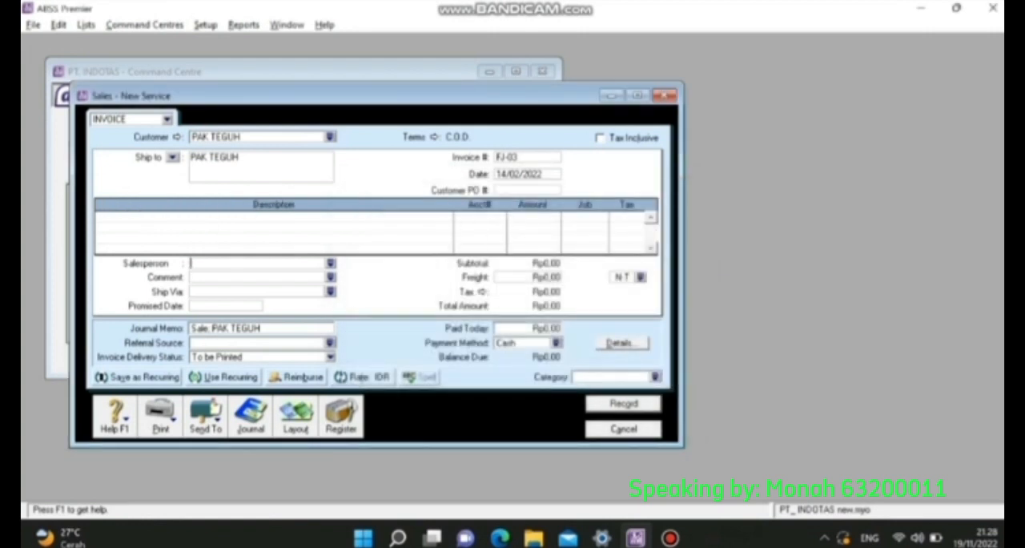
- Enter Laundry Tas as the description of the first service line on FJ-03
click(240, 218)
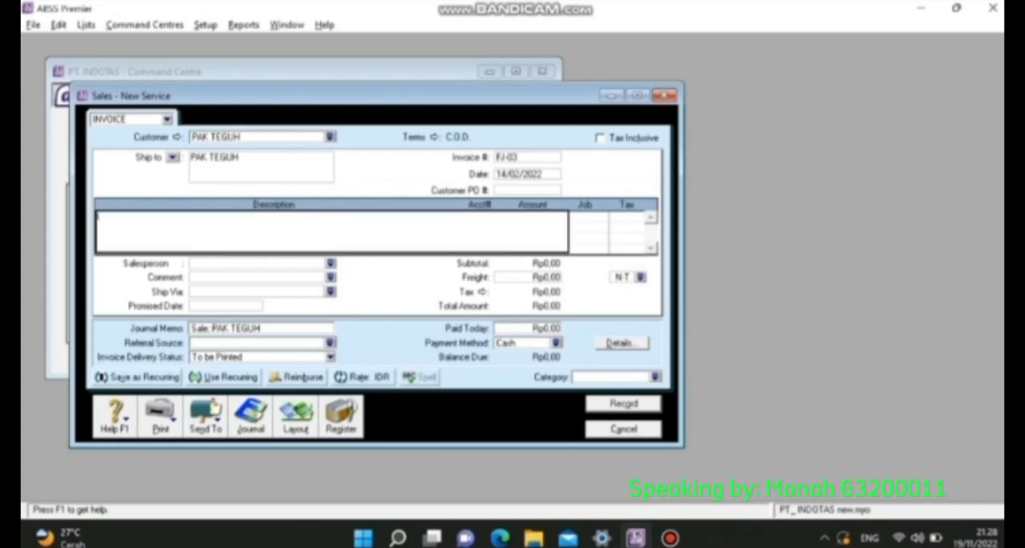
text(Las)
text(nd)
text(ry Tas)
key(Tab)
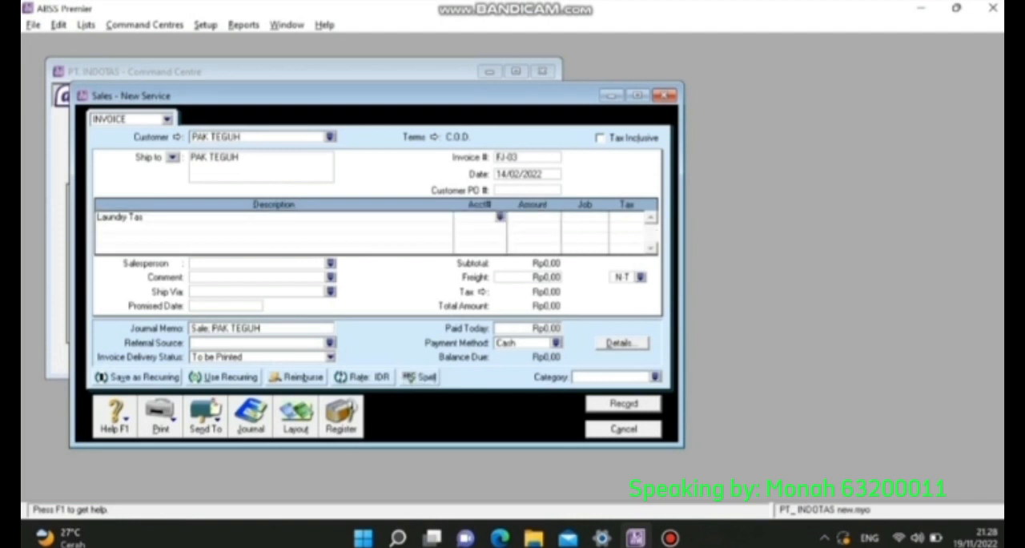
- Allocate the Laundry Tas line on invoice FJ-03 to account 6-1110, Jasa laundry tas
text(4)
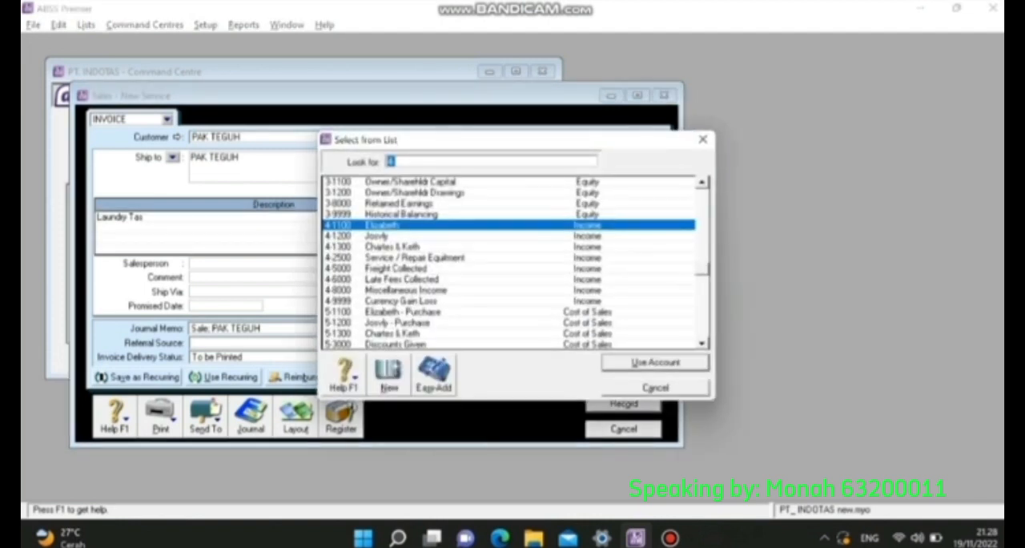
text(6)
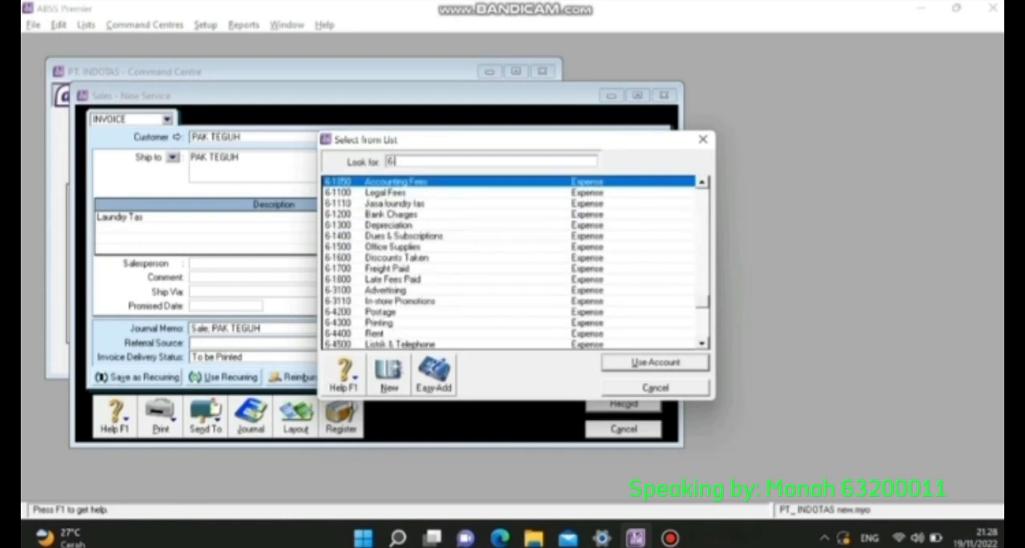
text(-11)
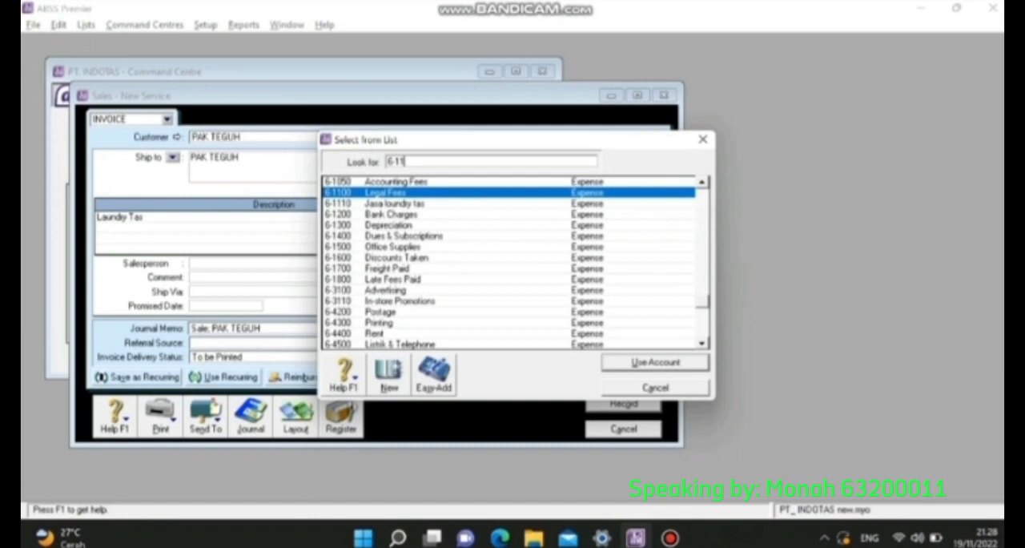
text(10)
key(Return)
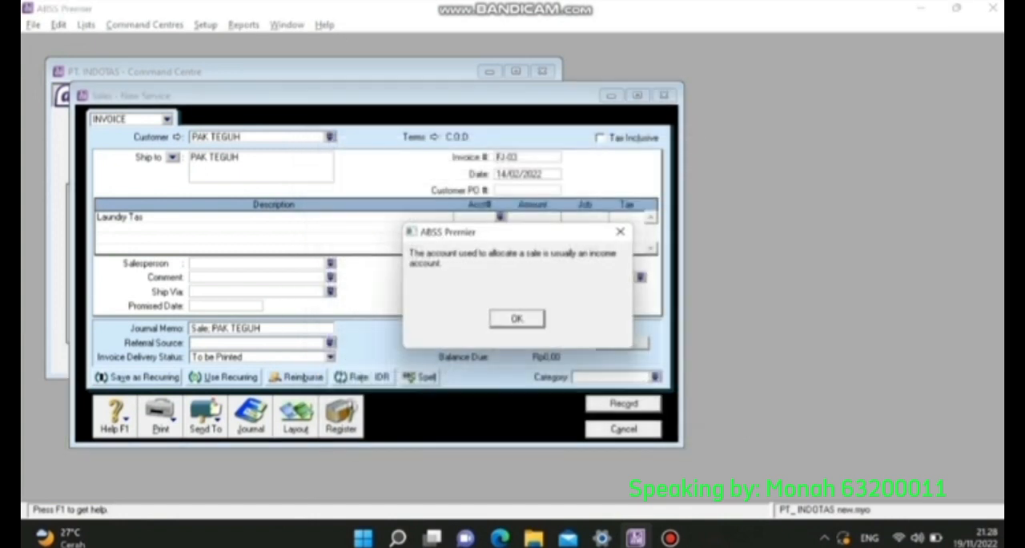
key(Return)
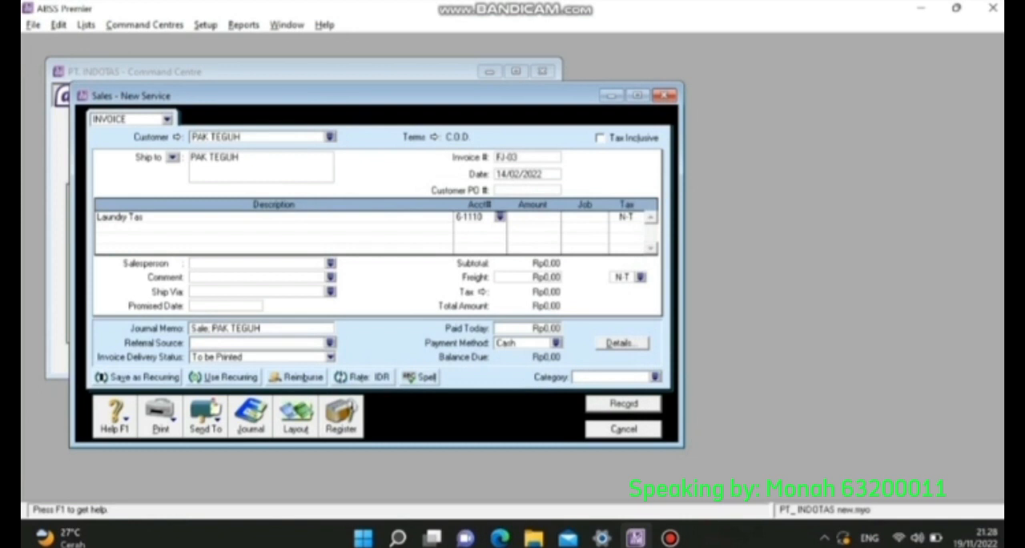
- Set the Laundry Tas line's amount to Rp750.000,00 and assign it to job J (Jasa)
key(Tab)
text(75000)
key(Tab)
click(602, 217)
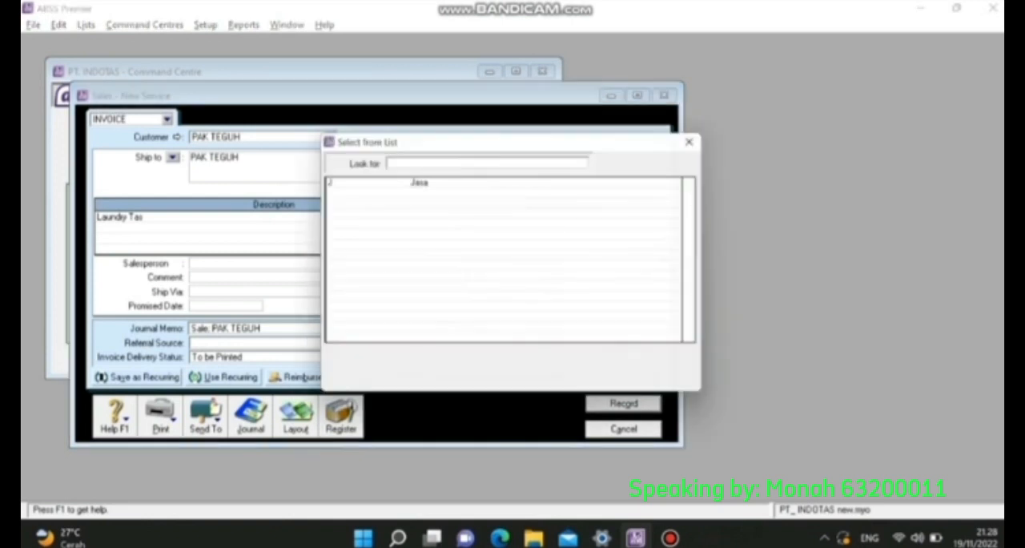
key(Return)
key(Tab)
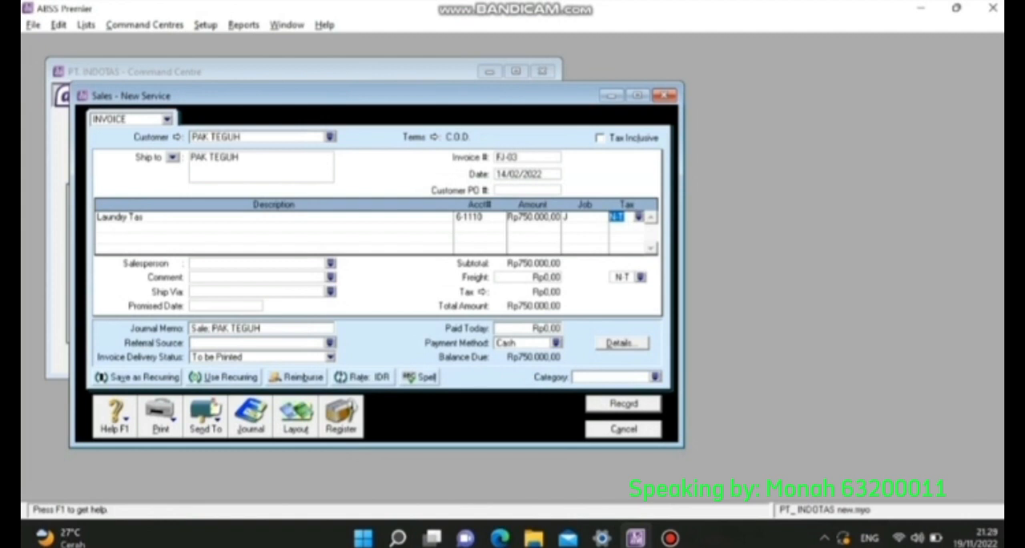
- Enter Rp750.000,00 as paid today on FJ-03 and select N-T as the freight tax code
click(535, 328)
text(750000)
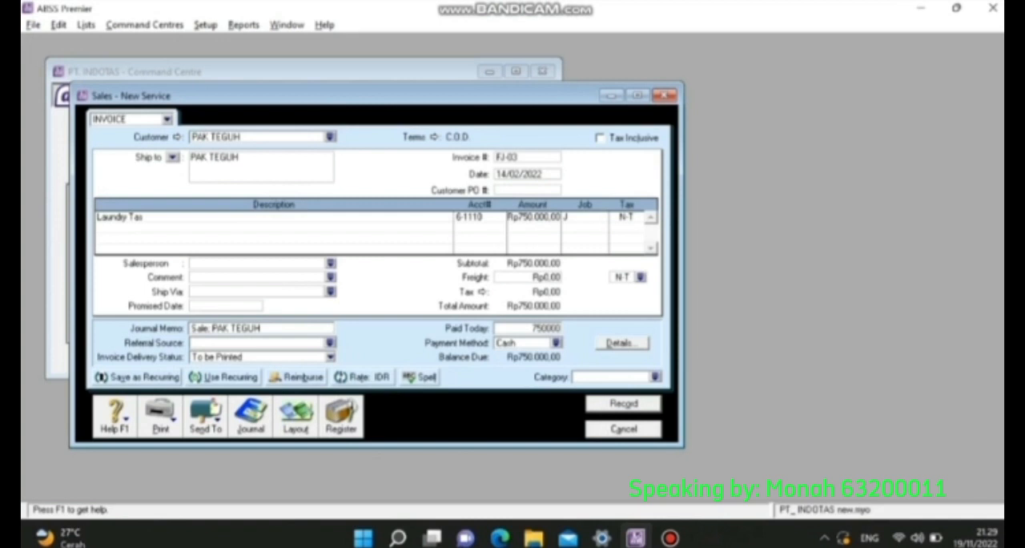
key(Tab)
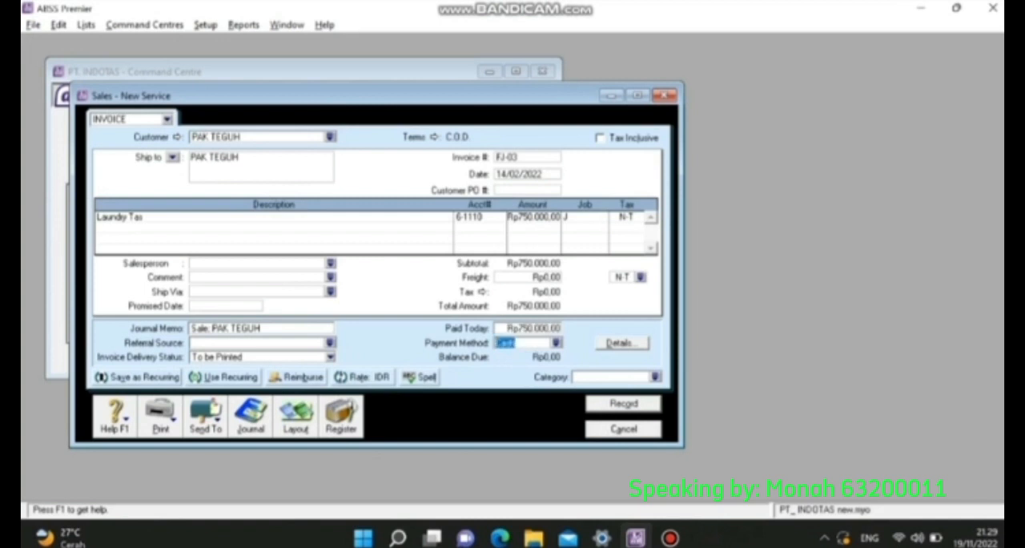
click(640, 276)
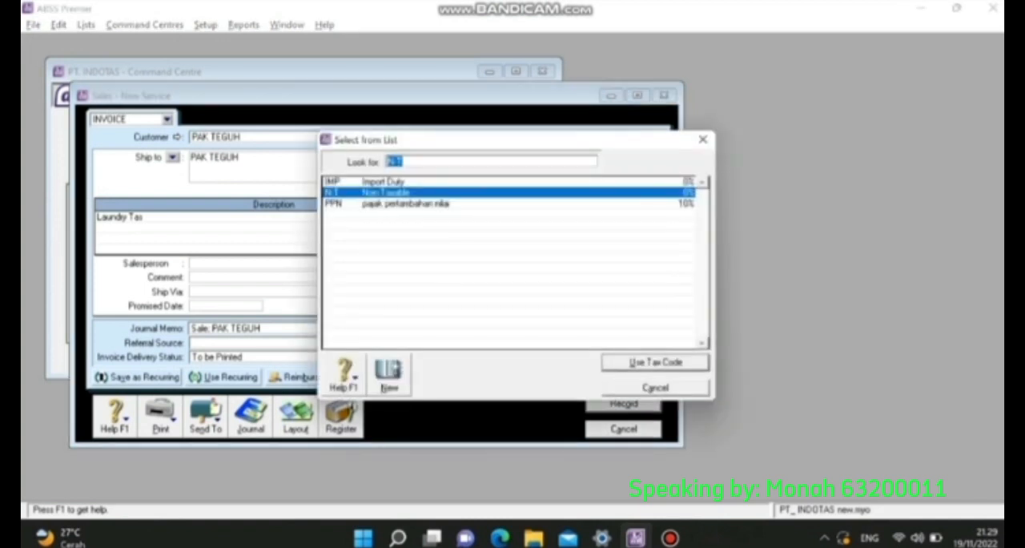
key(Return)
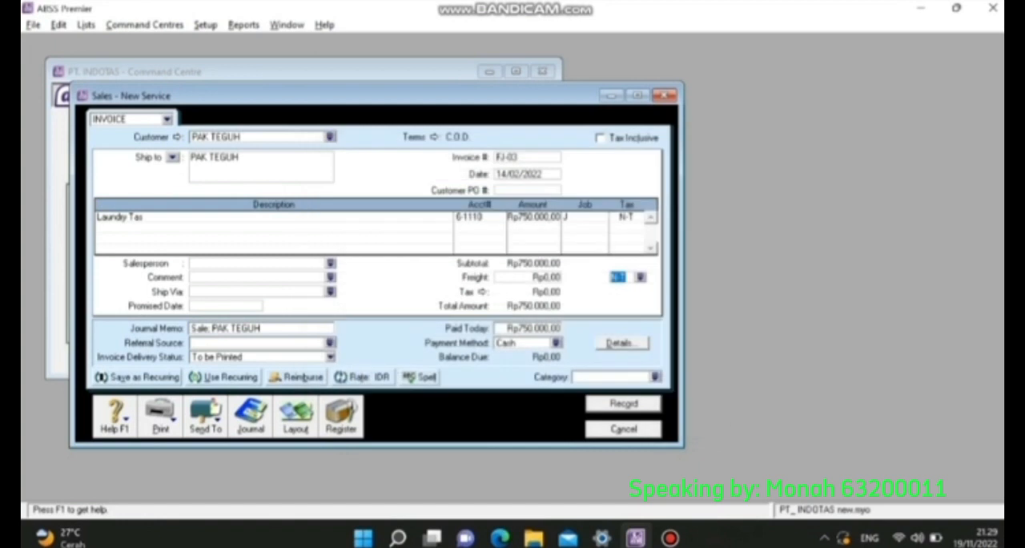
- Assign category L (Local) to invoice FJ-03 and record it
click(654, 376)
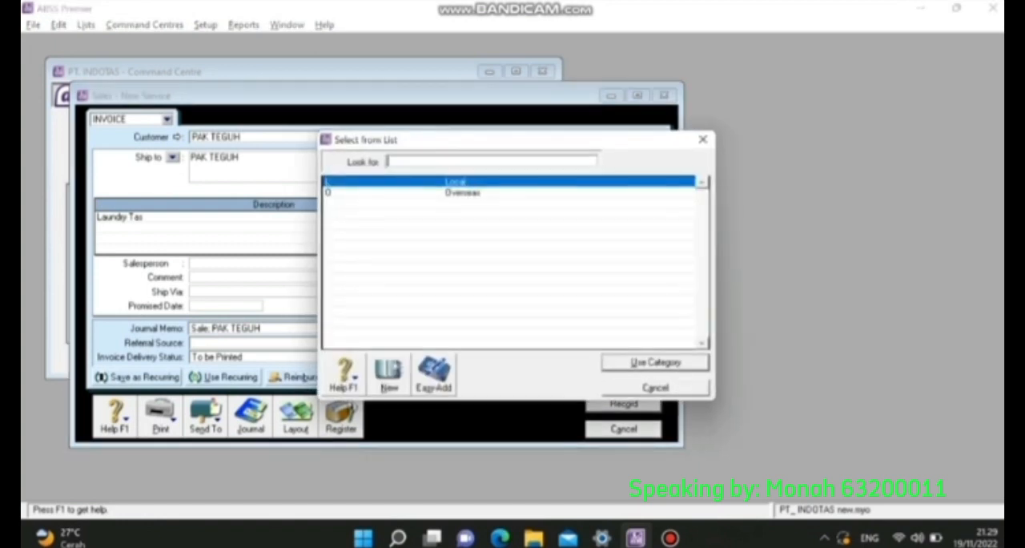
text(L)
key(Return)
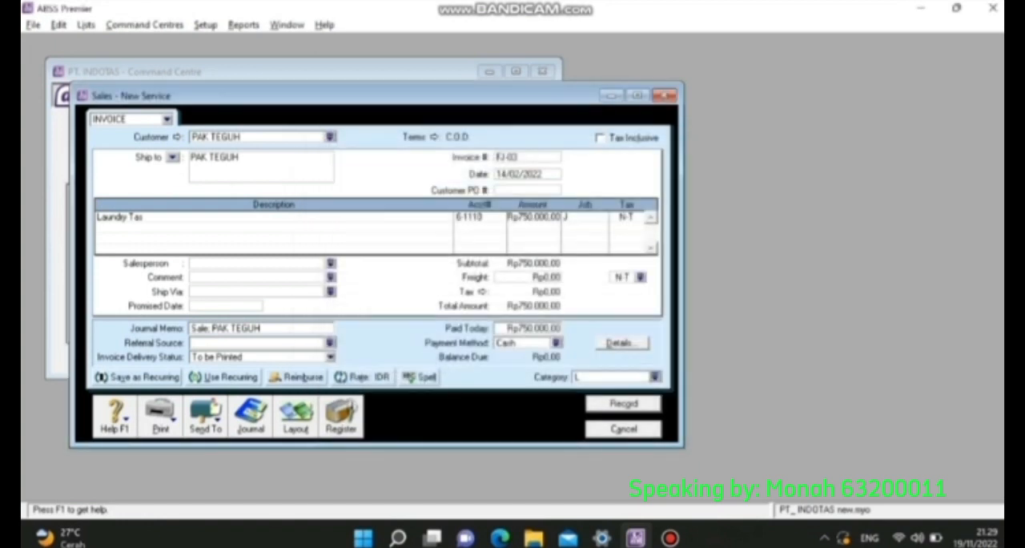
key(Return)
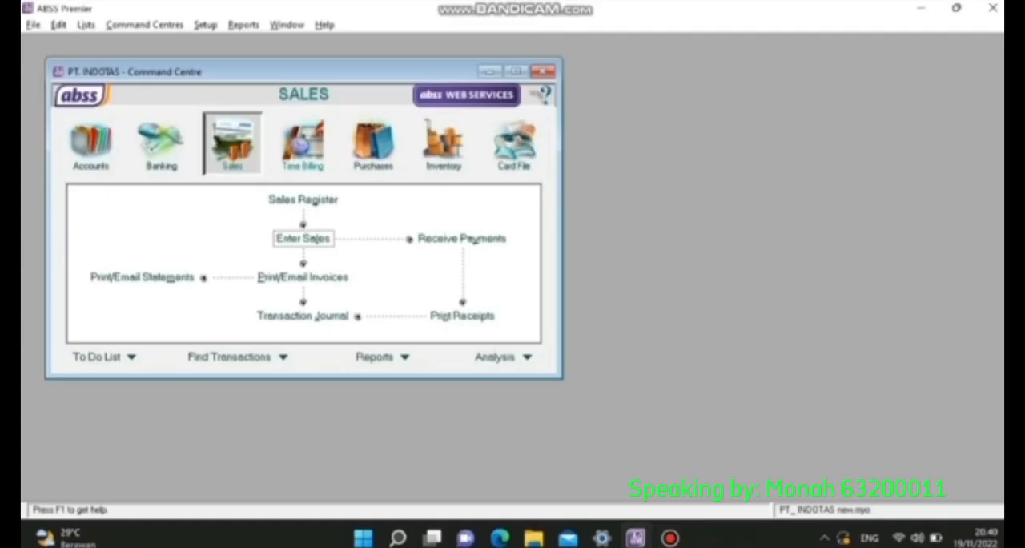
- Start a new sales invoice for customer PT. BETA
click(303, 238)
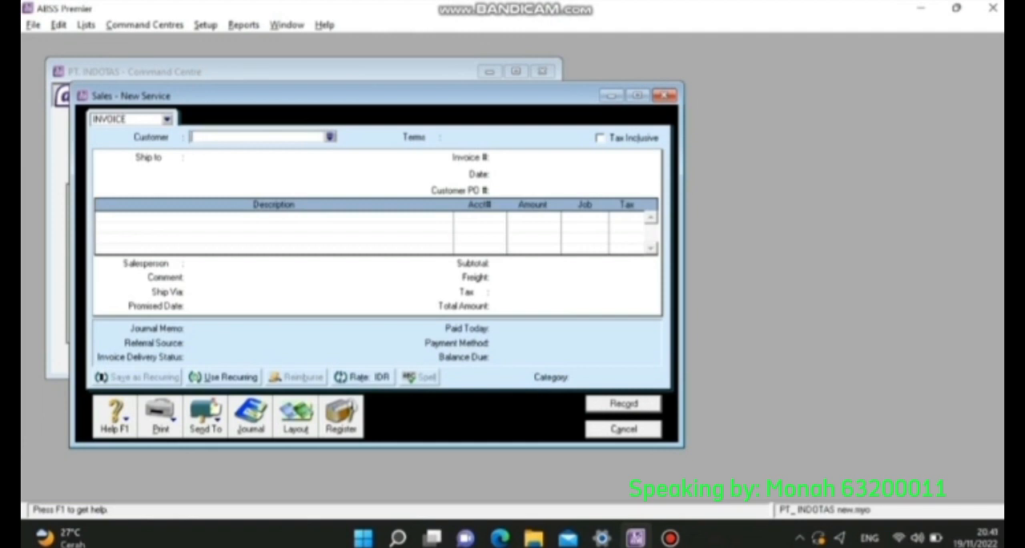
click(330, 136)
double_click(359, 213)
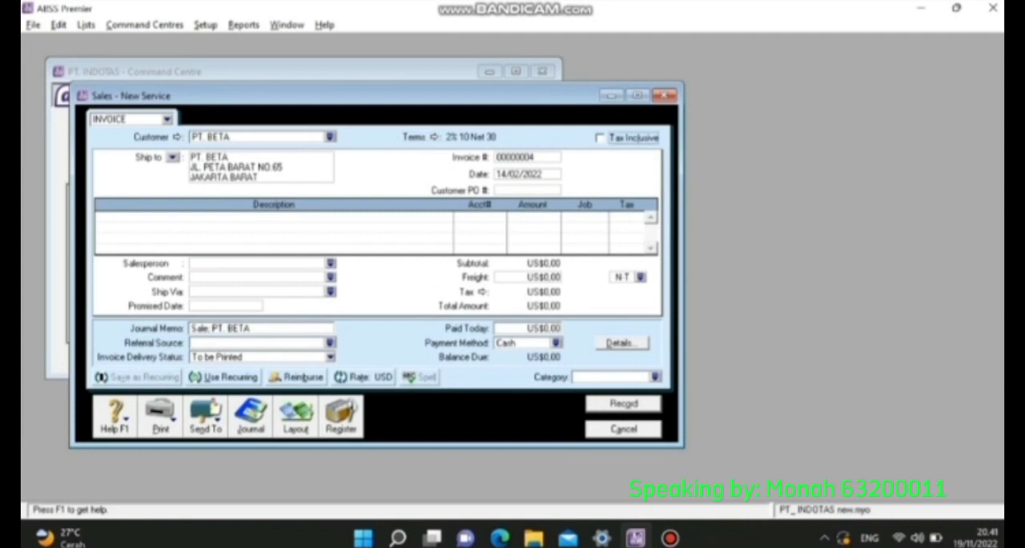
- Number the PT. BETA invoice FJ-04
key(Tab)
key(Tab)
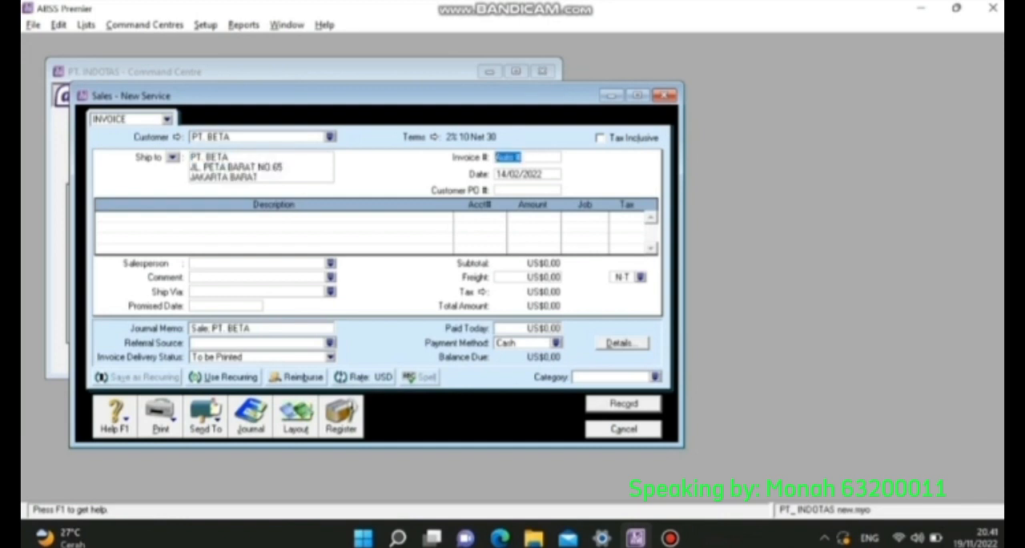
key(BackSpace)
text(FJ-04)
key(Tab)
- Date invoice FJ-04 16/02/2022
key(BackSpace)
text(16)
key(Return)
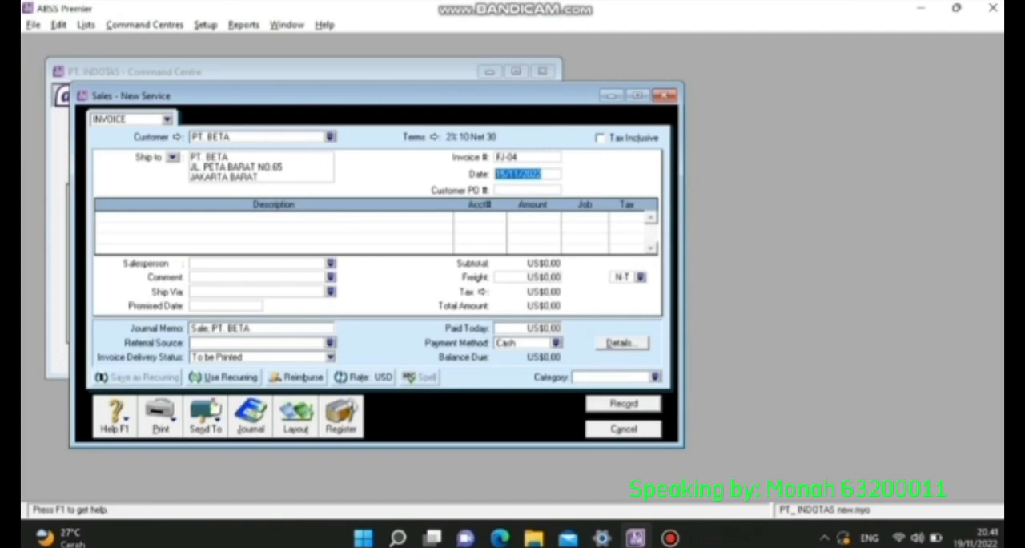
text(16)
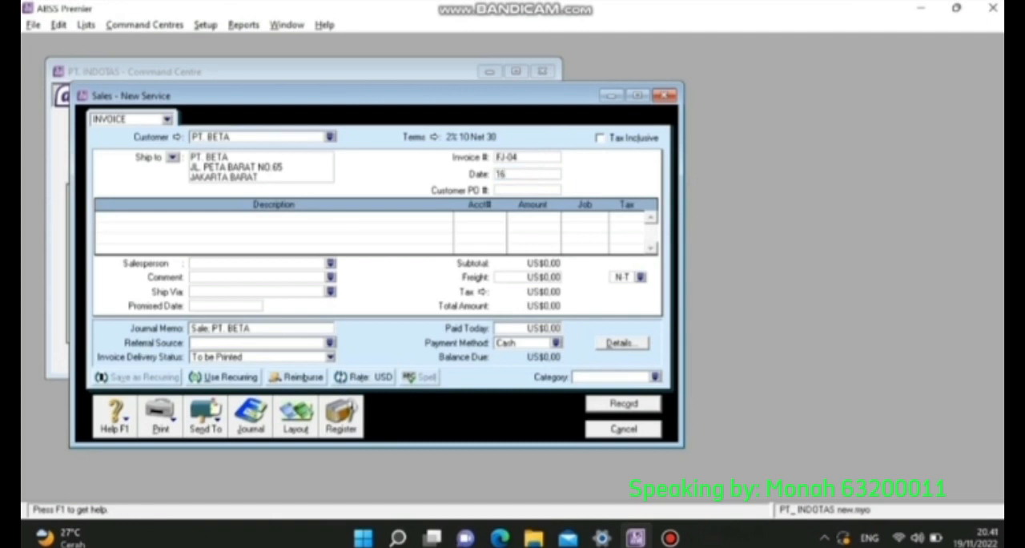
text(/02/2022)
key(Tab)
key(Tab)
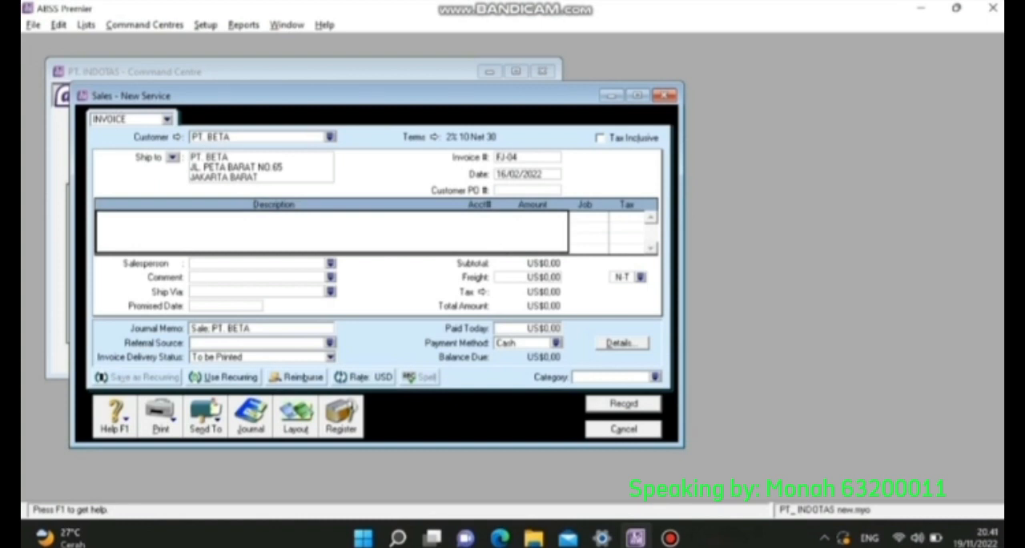
- Switch invoice FJ-04 from the Service layout to the Item layout
click(295, 418)
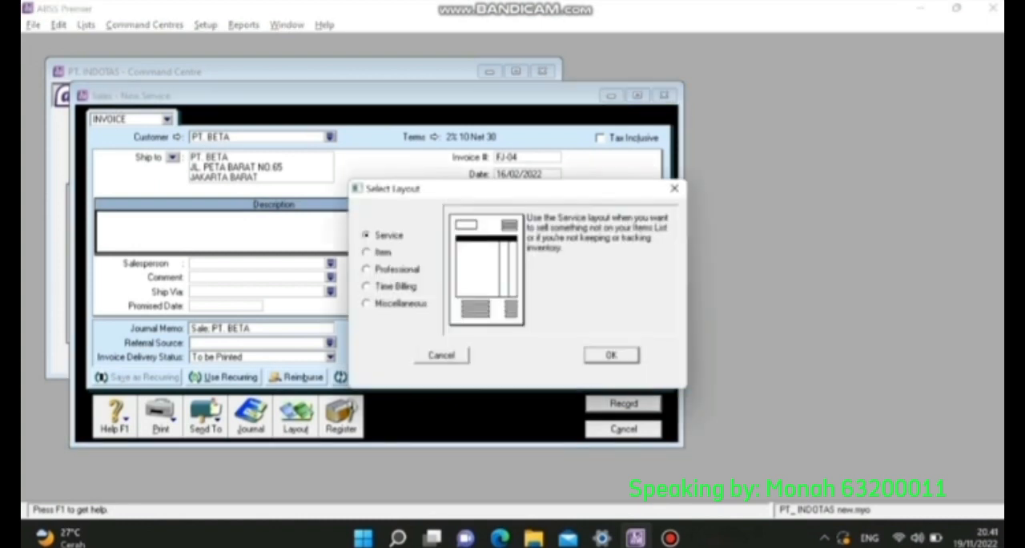
click(368, 253)
click(612, 355)
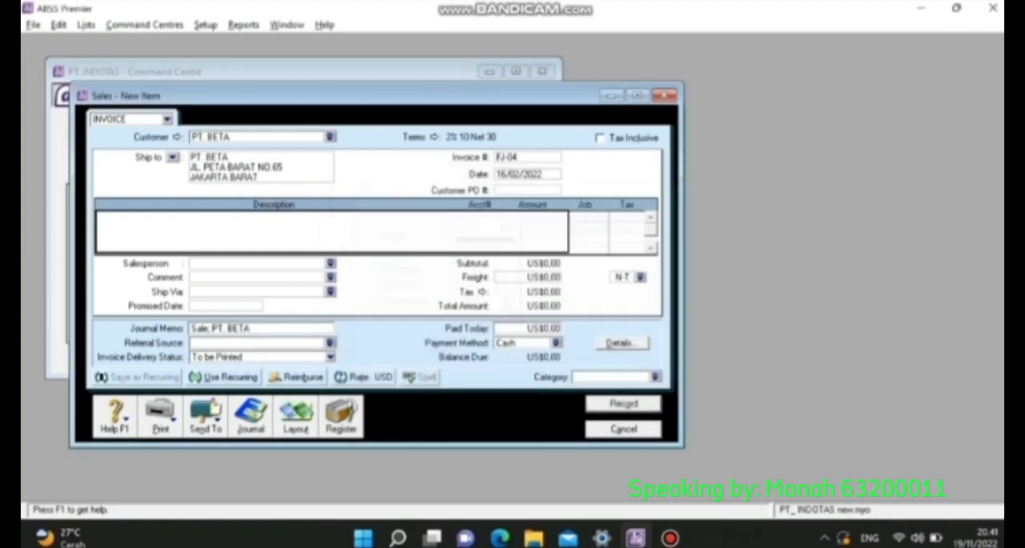
- Enter 50 units of item CRS (Charles & Keith) on the first line of FJ-04
click(111, 217)
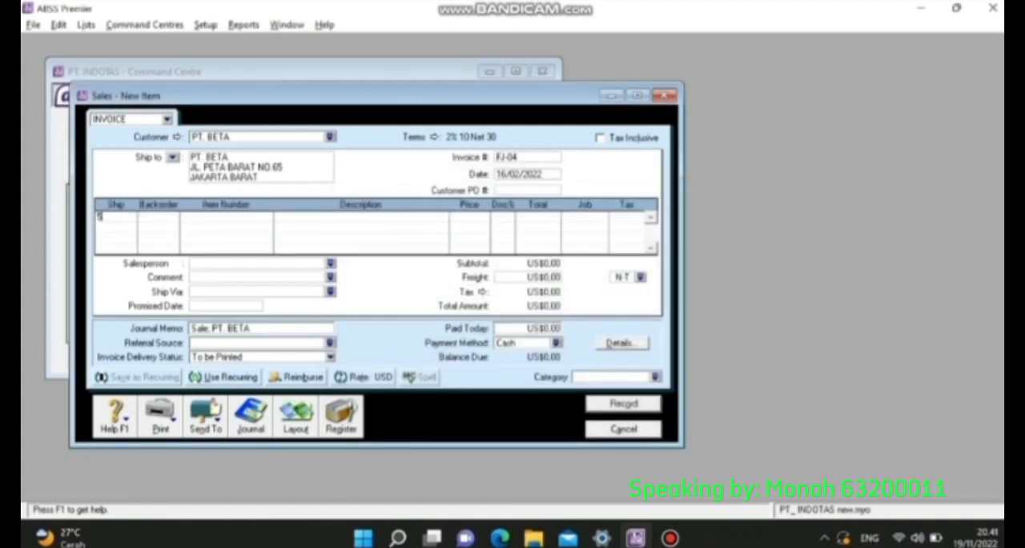
text(50)
key(Tab)
text(CRS)
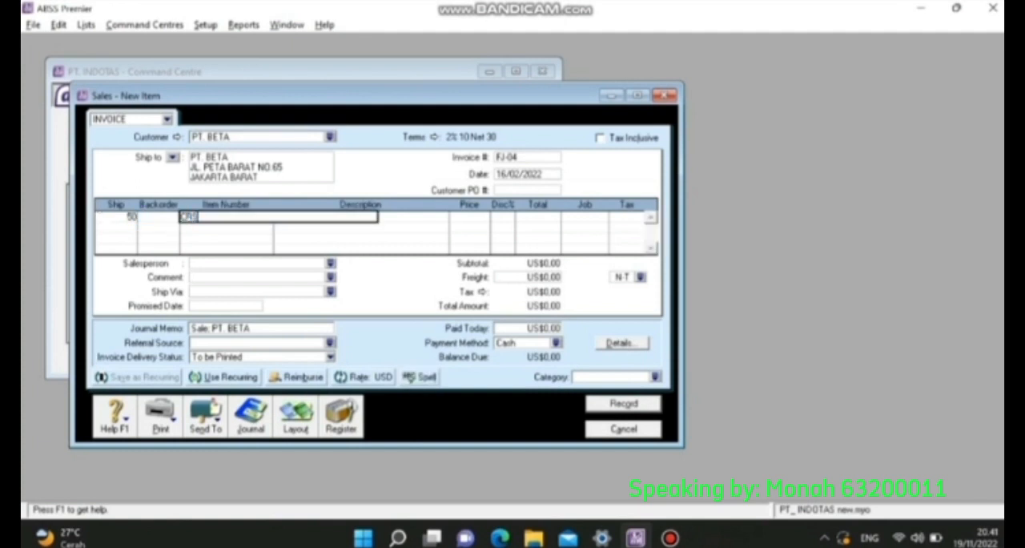
key(Tab)
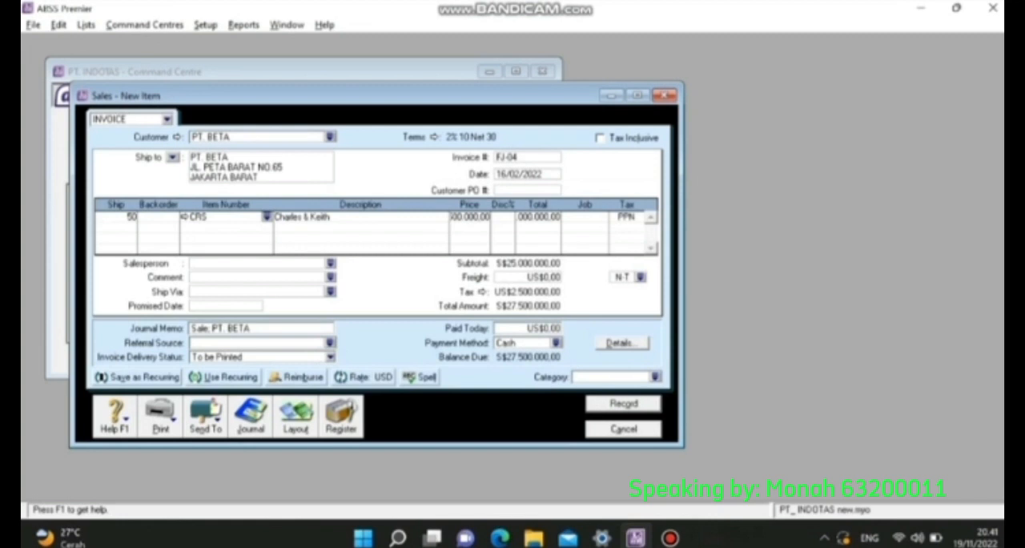
- Set the unit price of the CRS line to US$34.96
key(Tab)
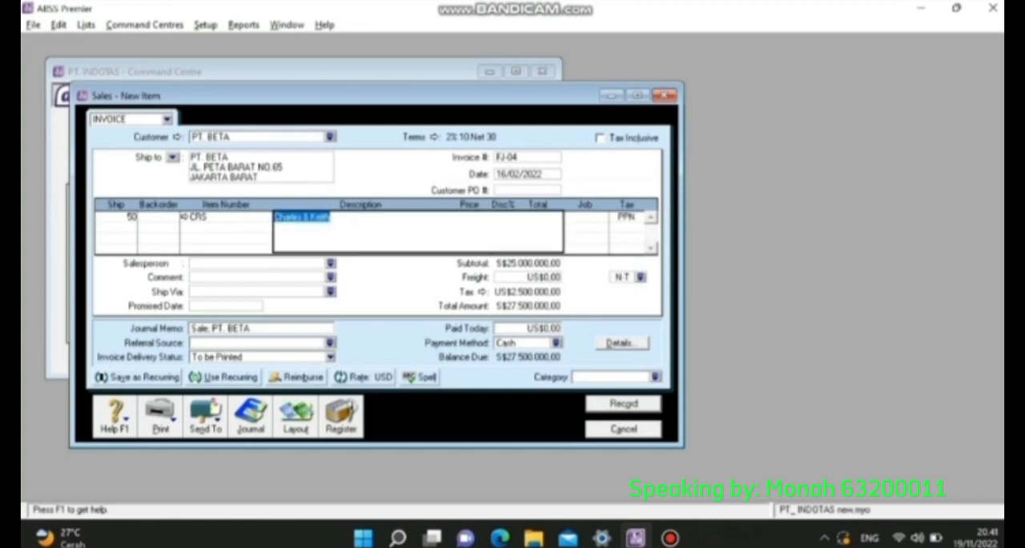
key(Tab)
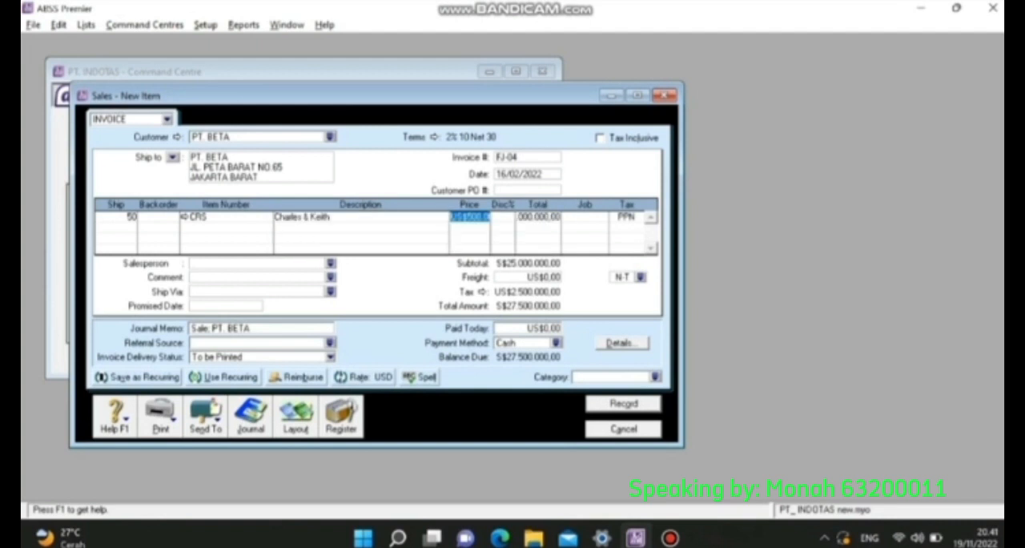
text(34.96)
key(Tab)
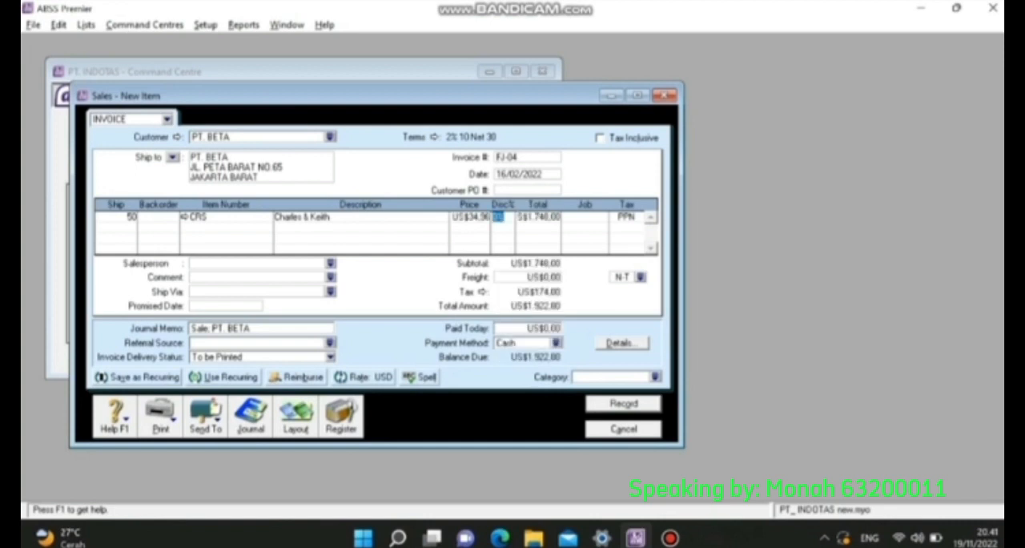
- Assign the CRS line on FJ-04 to job P
key(Tab)
key(Tab)
text(P)
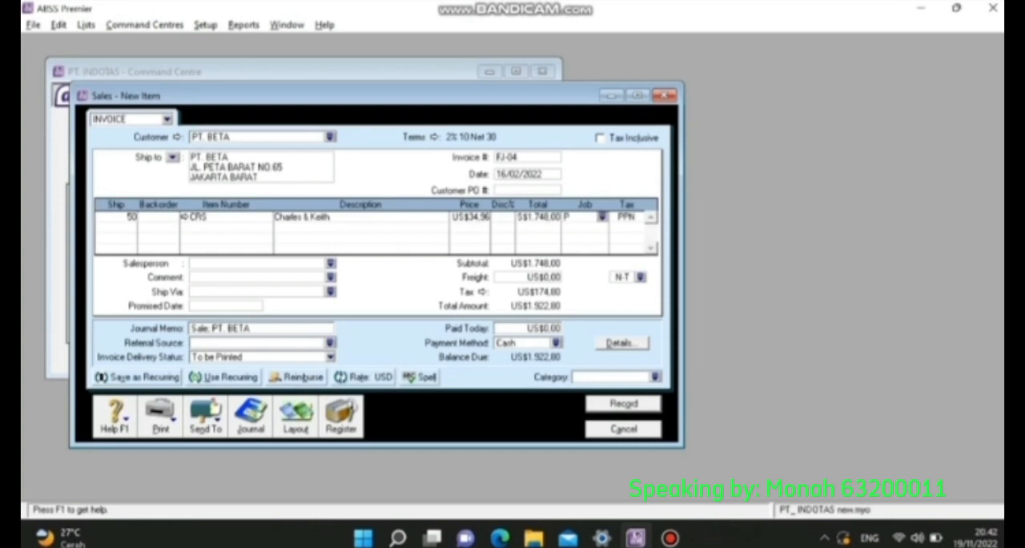
key(Tab)
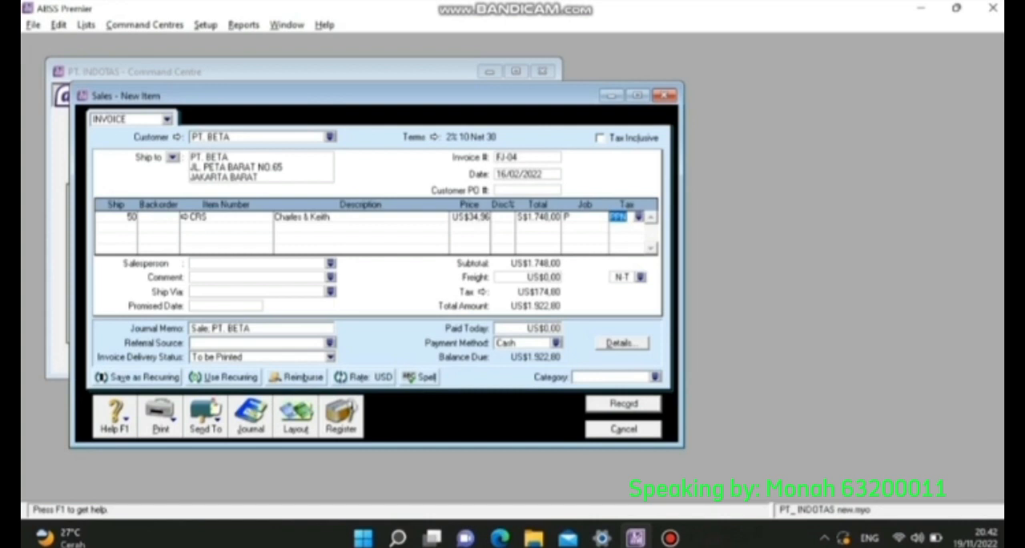
- Assign category O (Overseas) to invoice FJ-04
click(612, 376)
click(655, 377)
text(0)
key(Return)
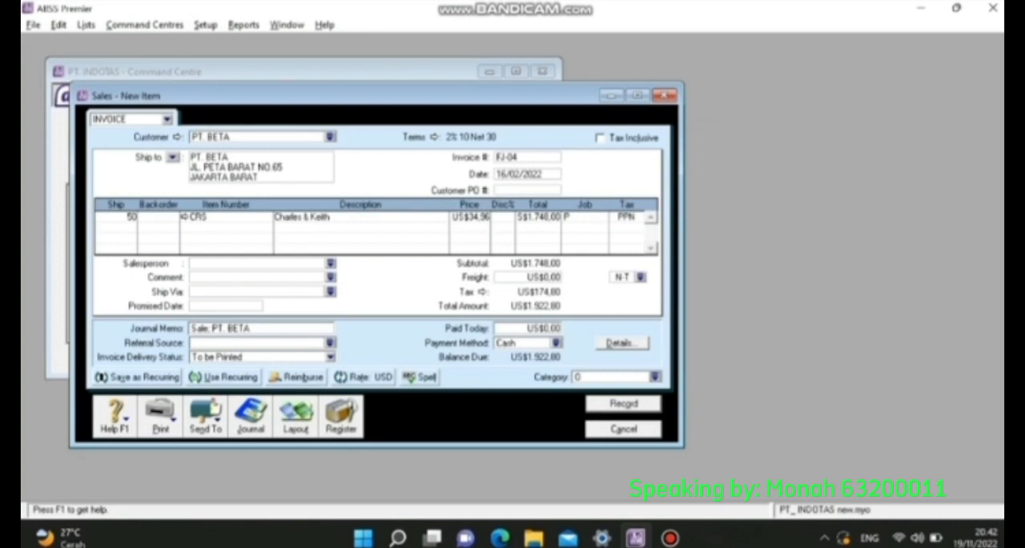
- Record invoice FJ-04 and start a new item sales invoice for customer PT. CASSABLANKA
click(623, 403)
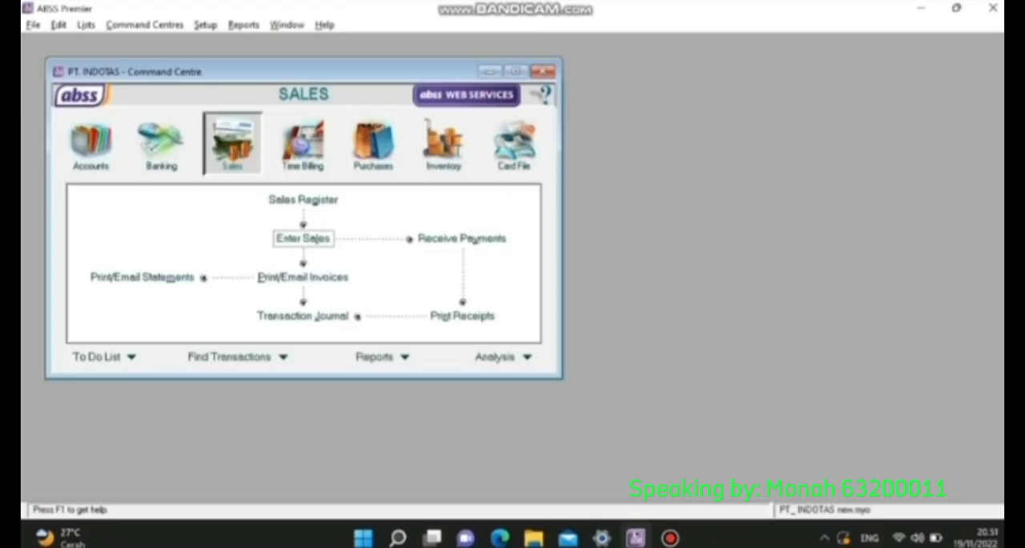
click(301, 236)
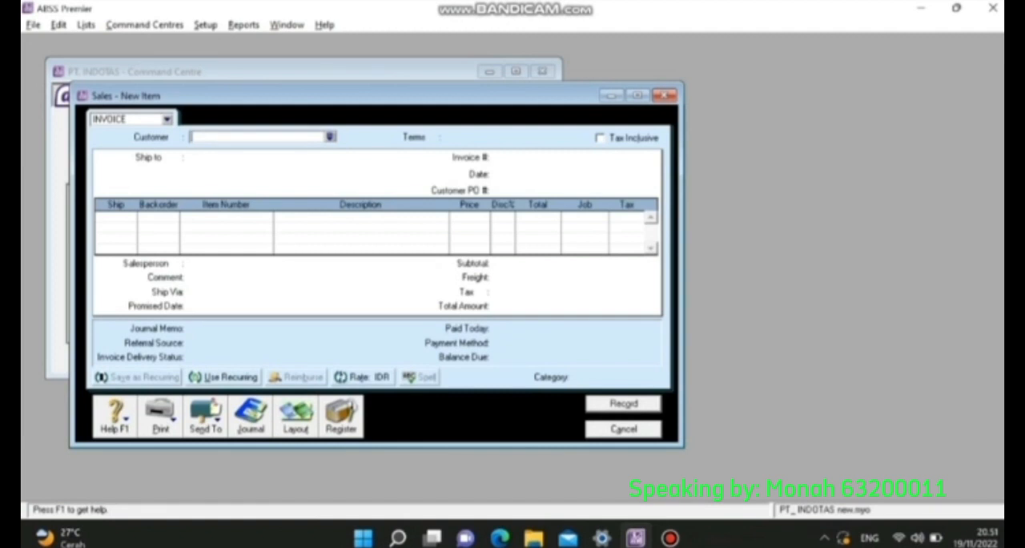
click(330, 137)
double_click(385, 225)
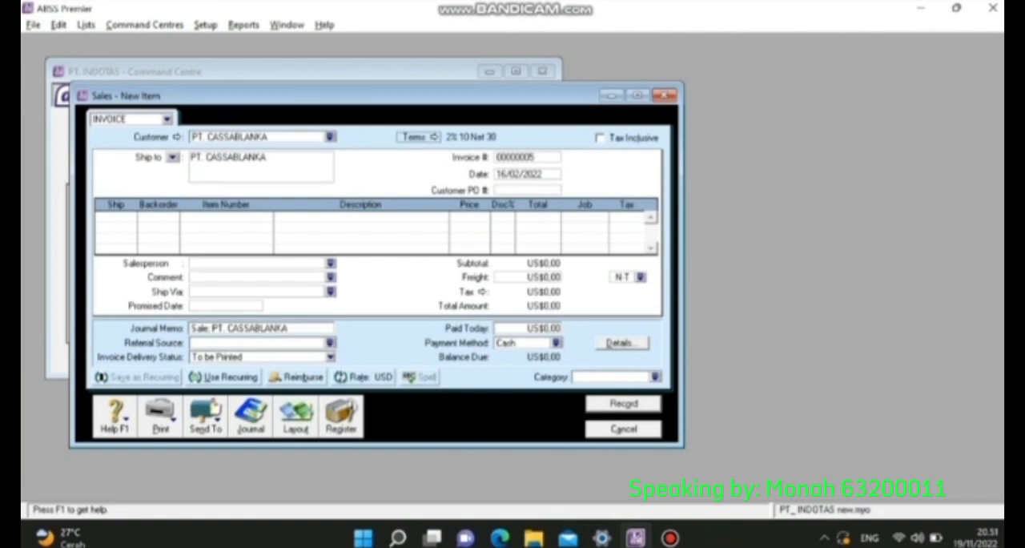
- Set the payment terms of the PT. CASSABLANKA invoice to C.O.D
click(434, 137)
click(659, 168)
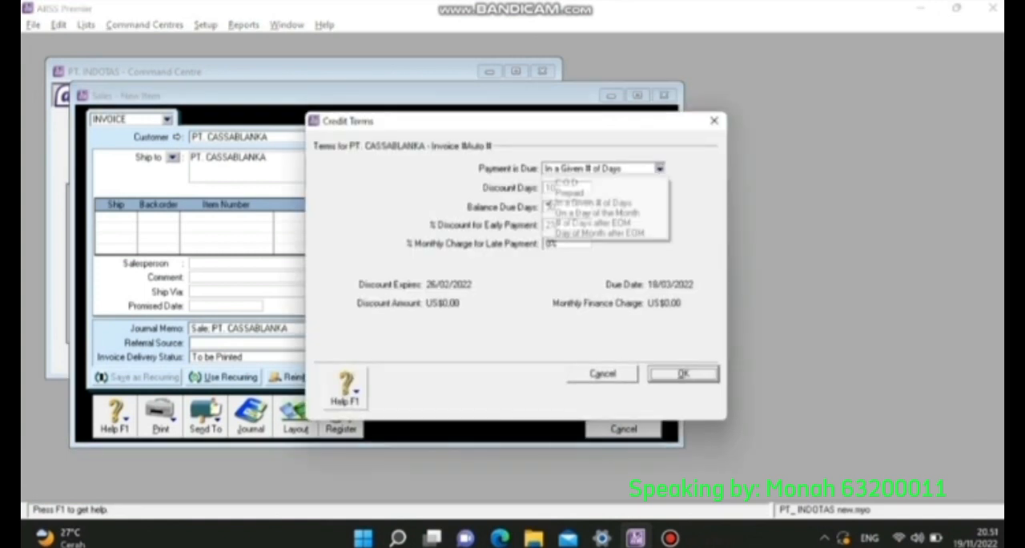
click(604, 183)
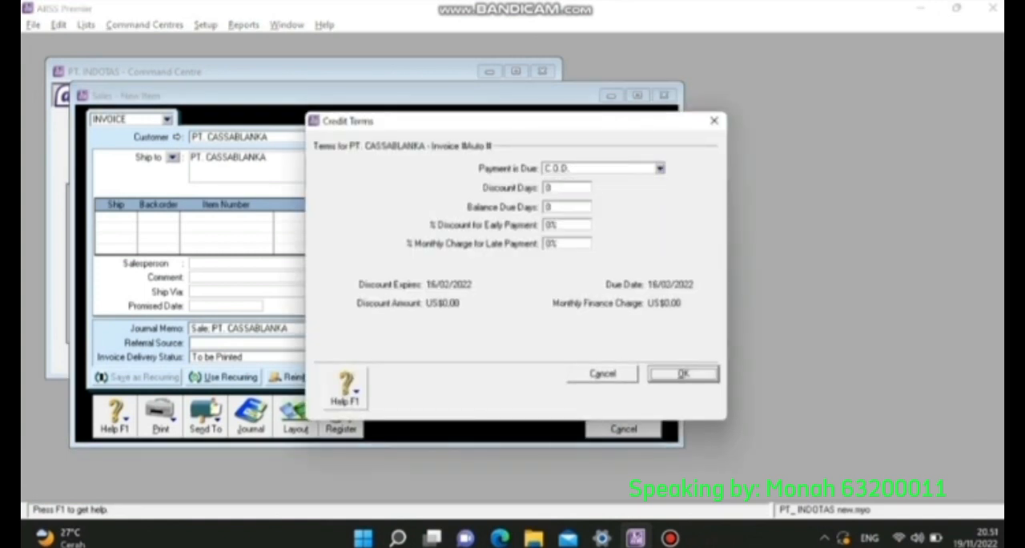
key(Return)
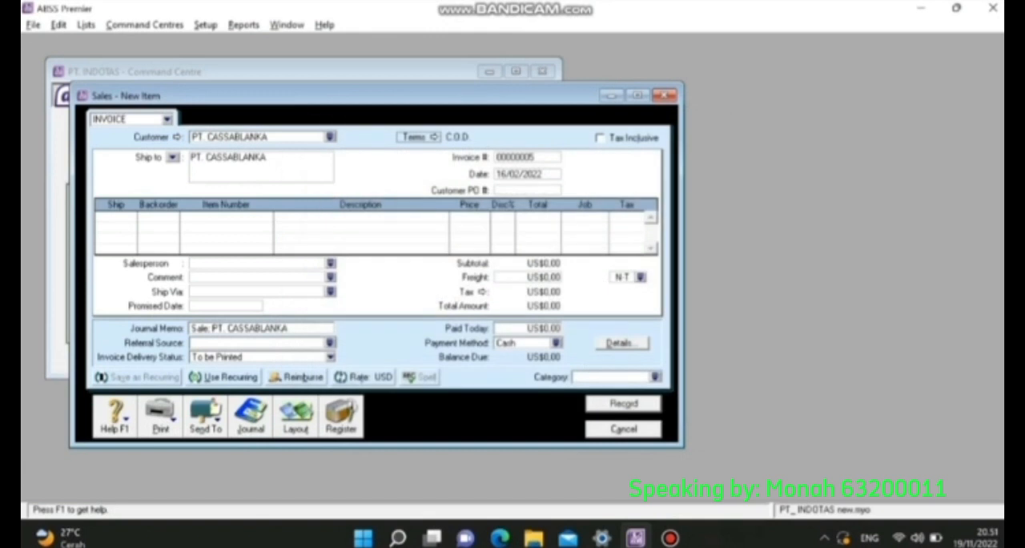
- Number the PT. CASSABLANKA invoice FJ-05 and date it 18/02/2022
key(Tab)
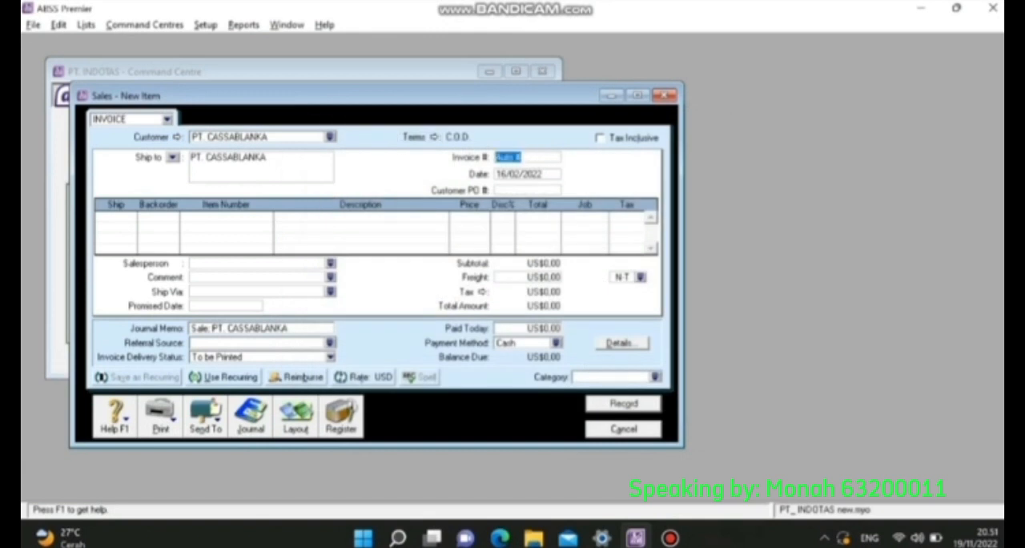
text(1/0)
key(BackSpace)
key(BackSpace)
key(BackSpace)
text(FJ-05)
key(Tab)
text(1)
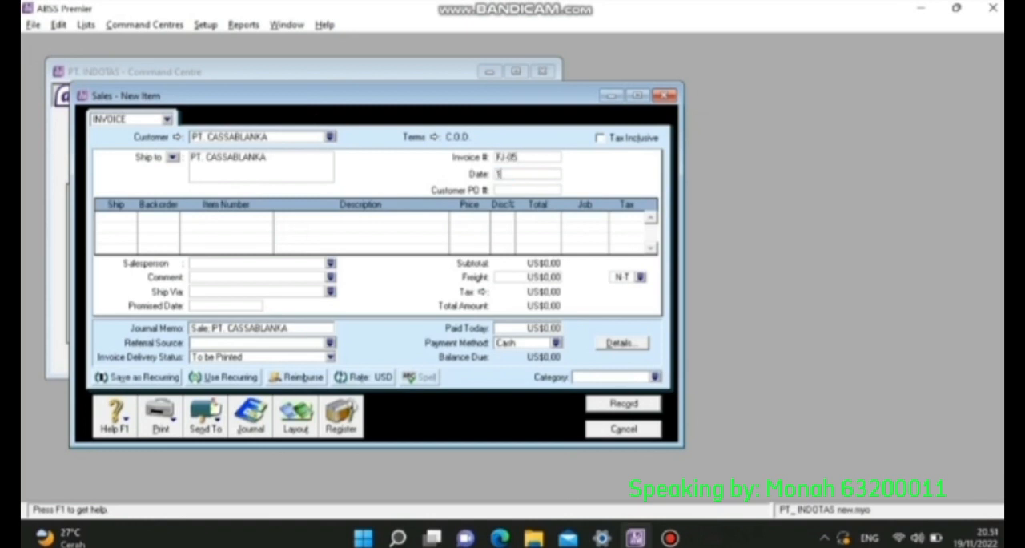
text(8/03/2022)
key(Tab)
- Enter 45 units of item EZB (Elizabeth) on the first line of FJ-05
key(Tab)
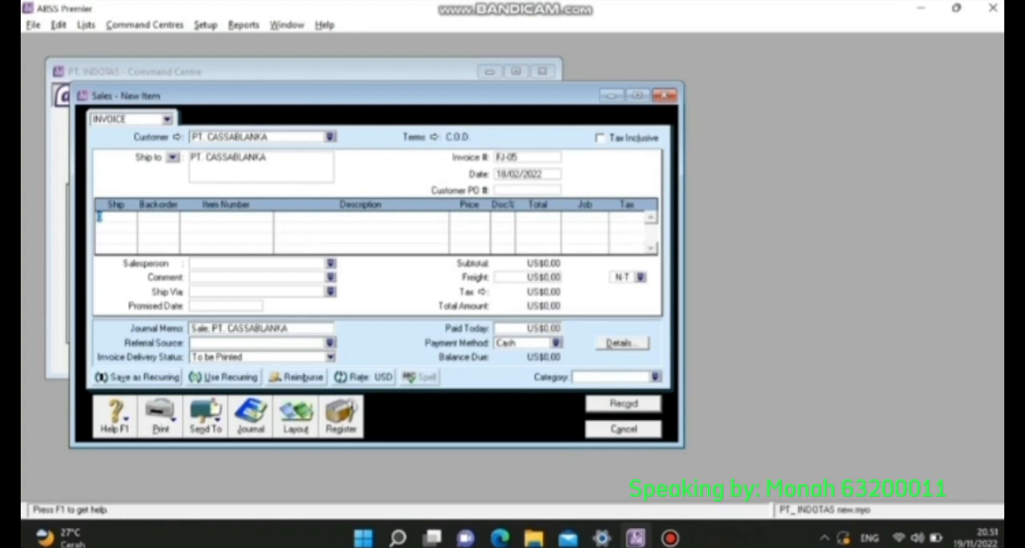
key(Tab)
key(Tab)
text(0)
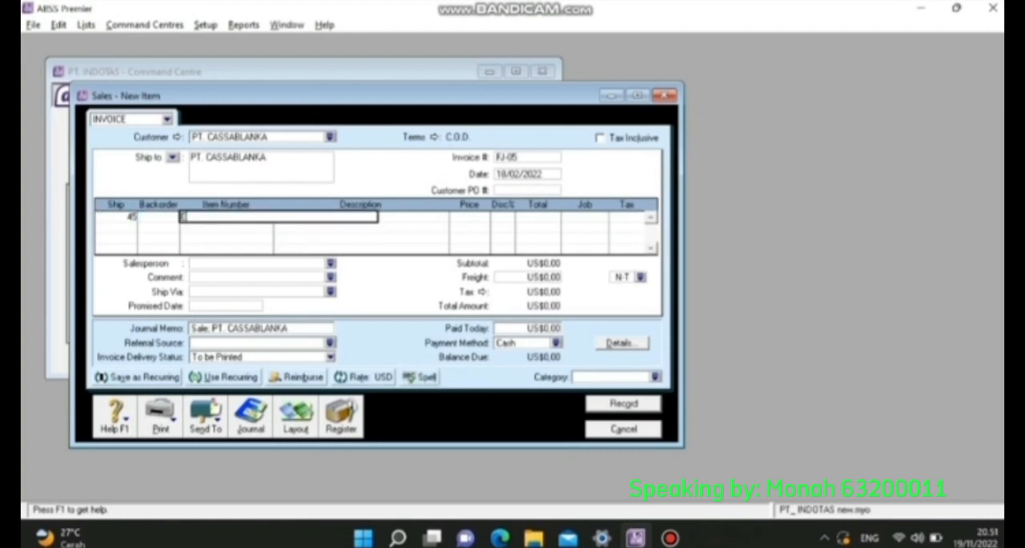
key(Tab)
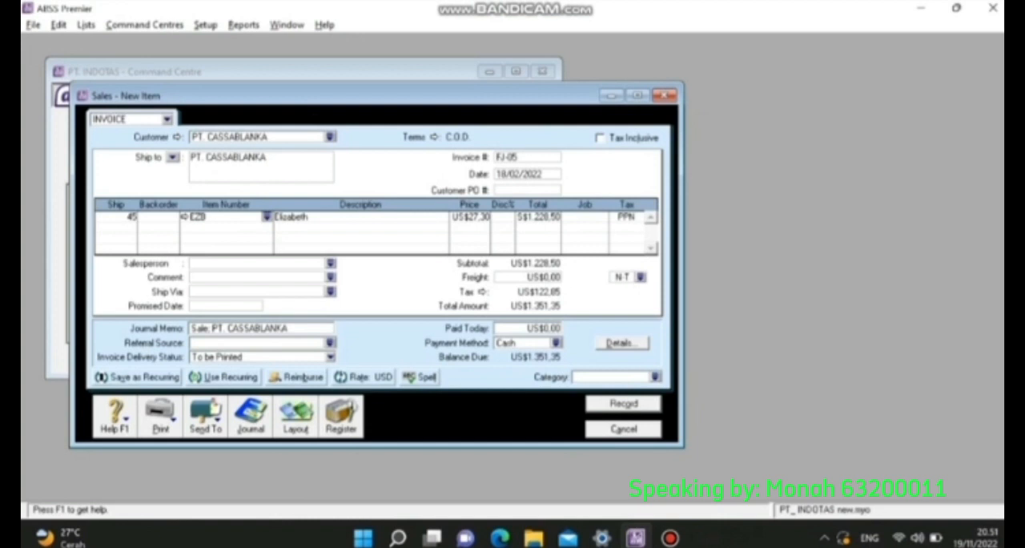
- Set the unit price of the EZB line to US$27,27
key(Tab)
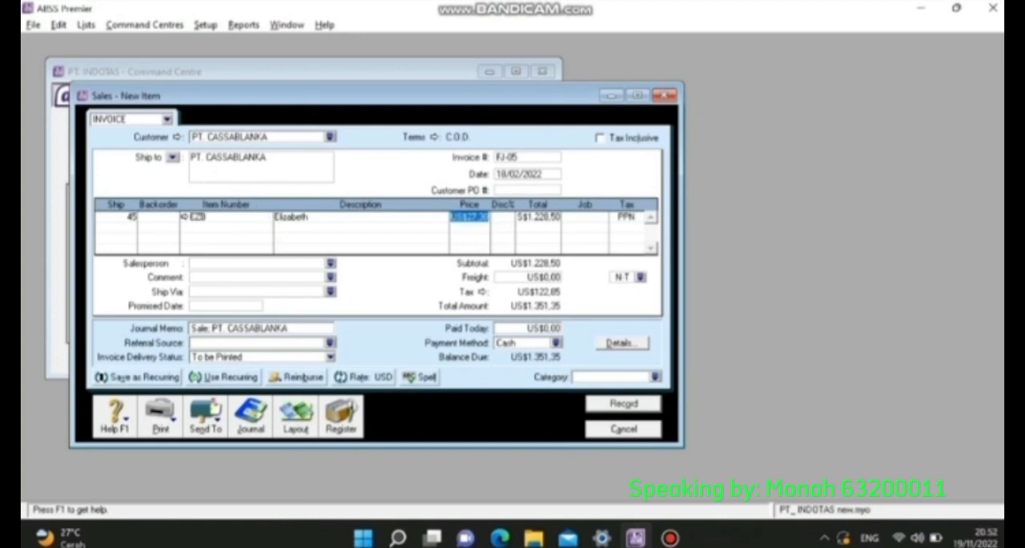
text(27,)
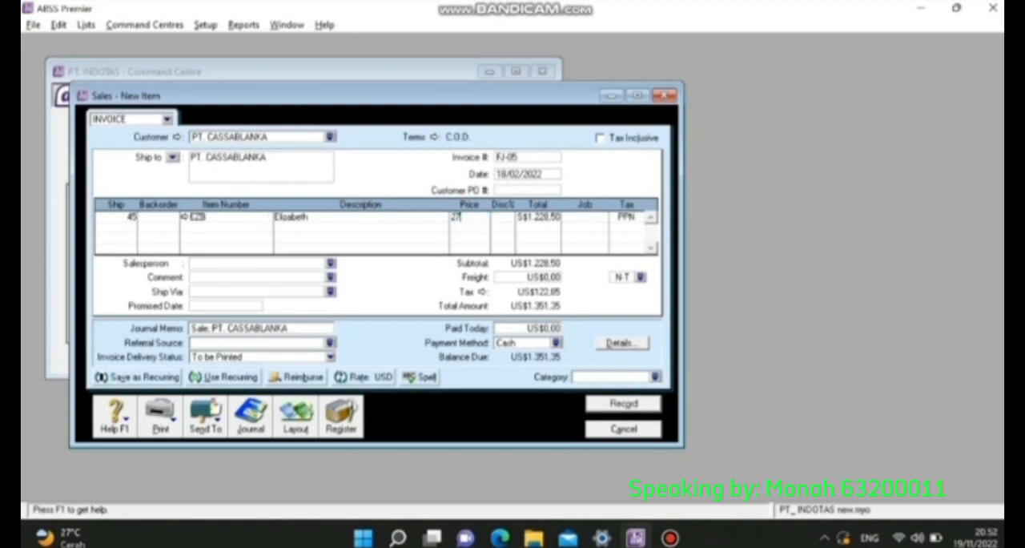
text(21)
key(Tab)
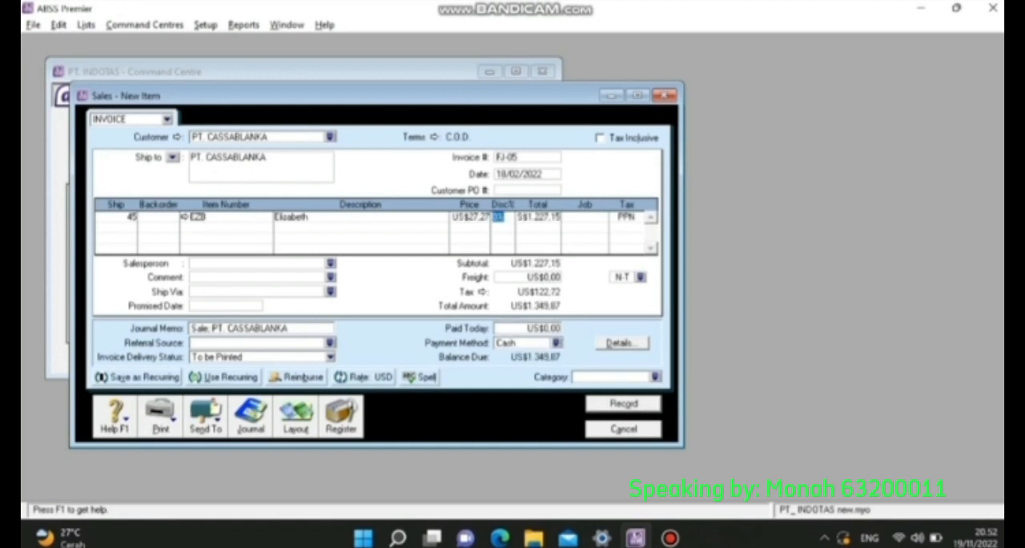
- Assign the EZB line to job P and set the freight tax code of FJ-05 to PPN
key(Tab)
key(Tab)
text(P)
click(640, 277)
click(406, 203)
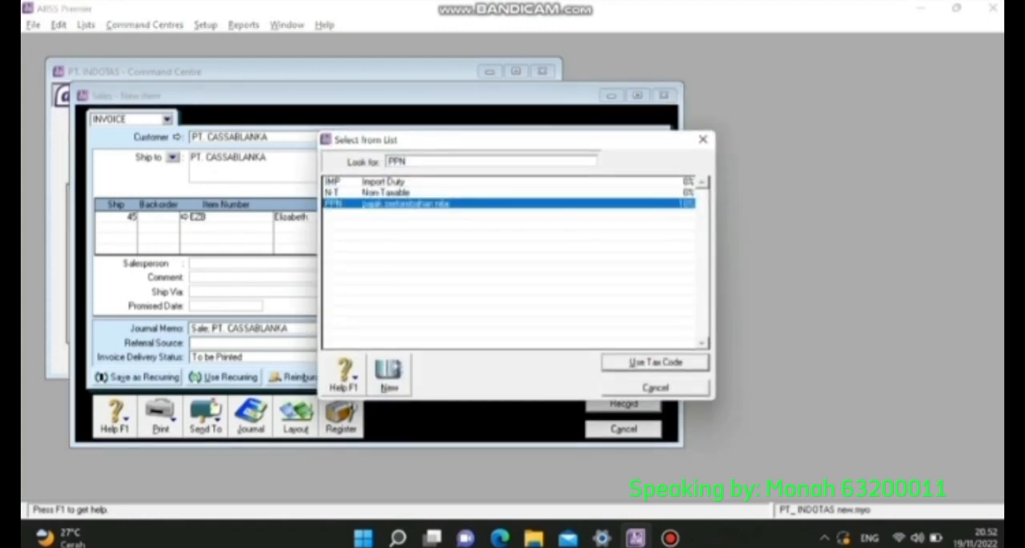
key(Return)
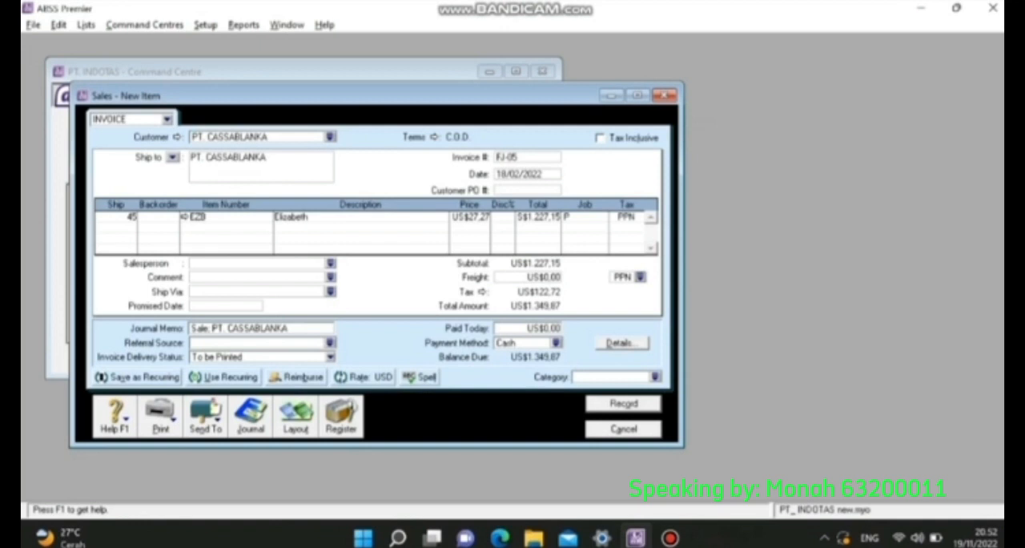
- Enter US$1.349,87 as the amount paid today on FJ-05
key(Tab)
key(shift+Tab)
text(1349,87)
key(Tab)
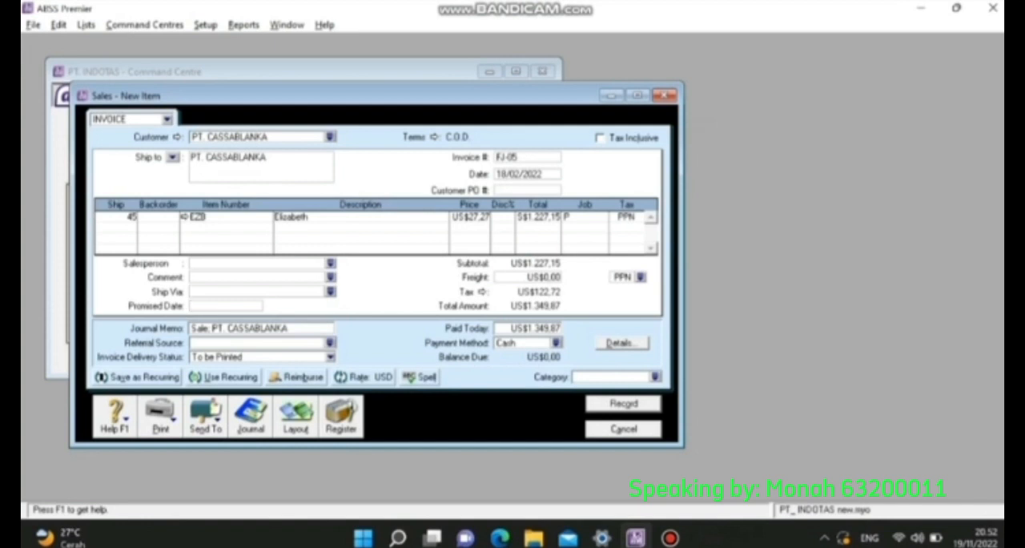
- Assign category O (Overseas) to invoice FJ-05 and record it
click(655, 376)
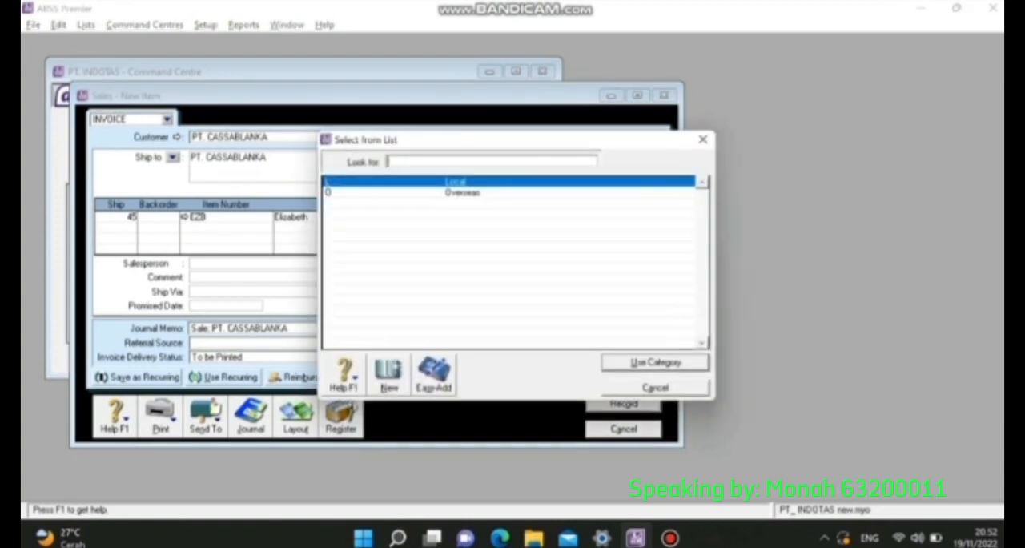
text(0)
key(Return)
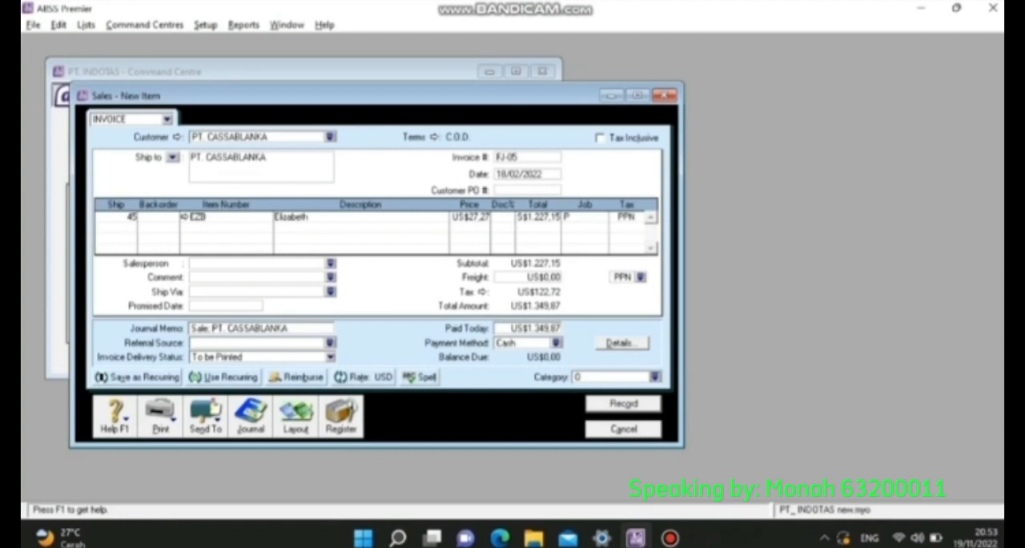
key(Return)
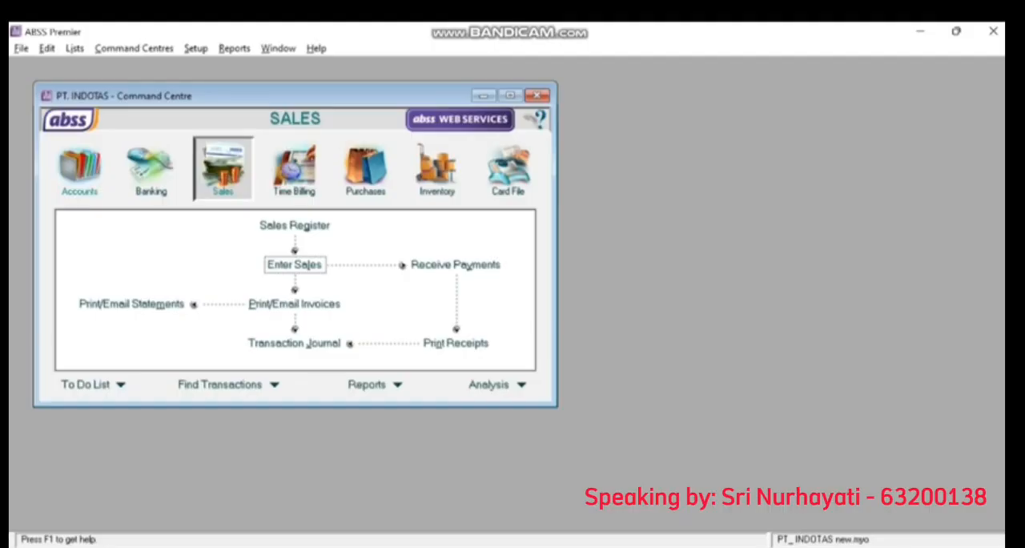
- Start a new item purchase bill for supplier PT.CEMERLANG
click(365, 168)
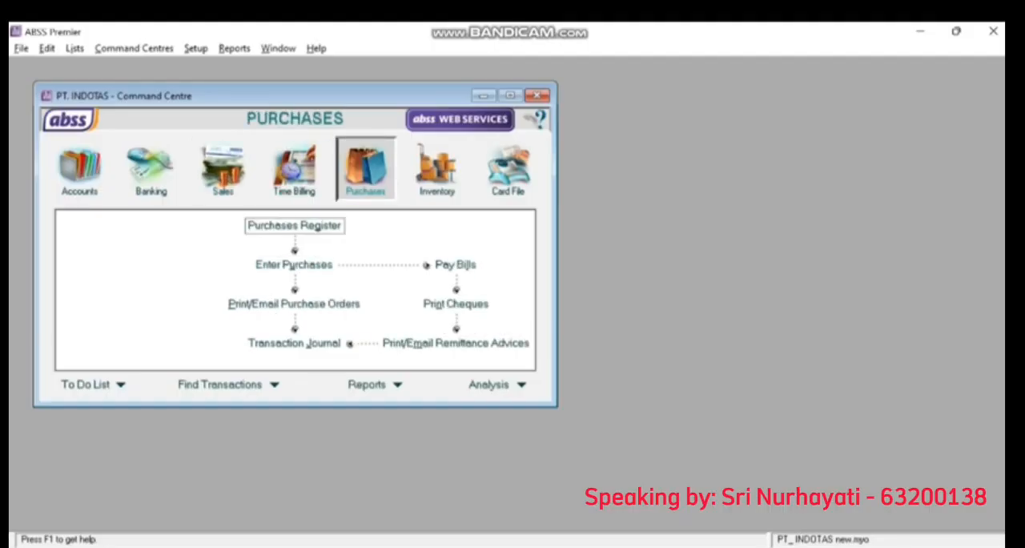
click(294, 264)
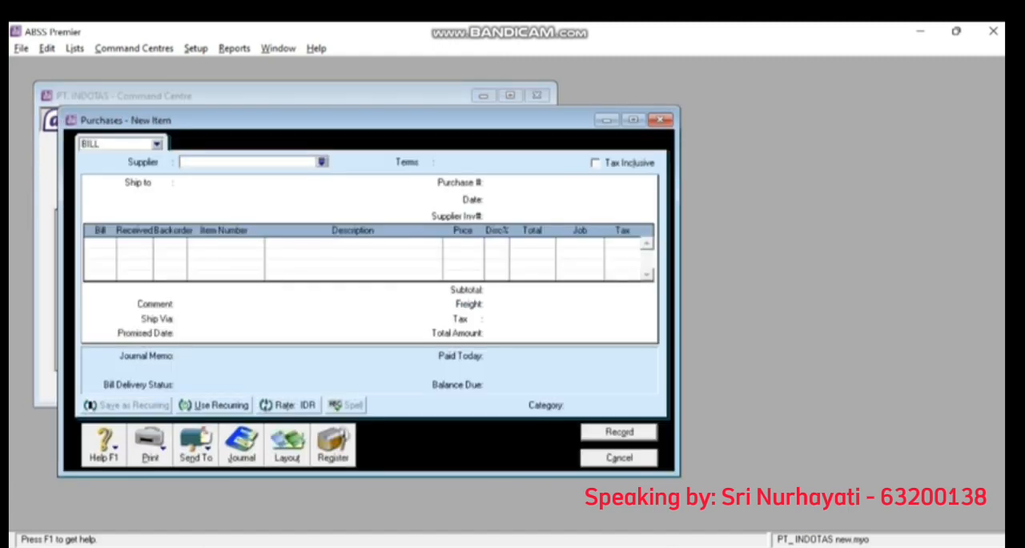
click(322, 161)
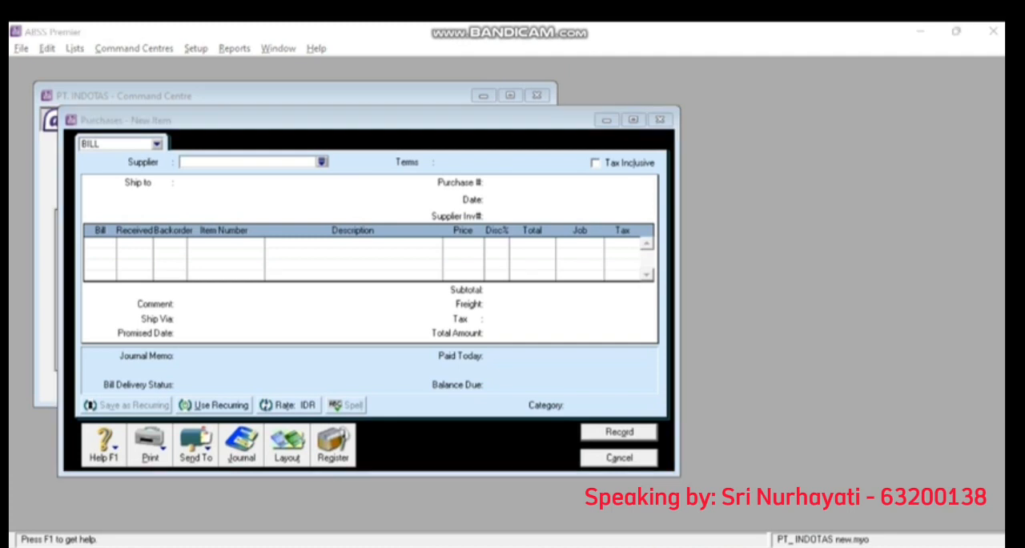
double_click(365, 229)
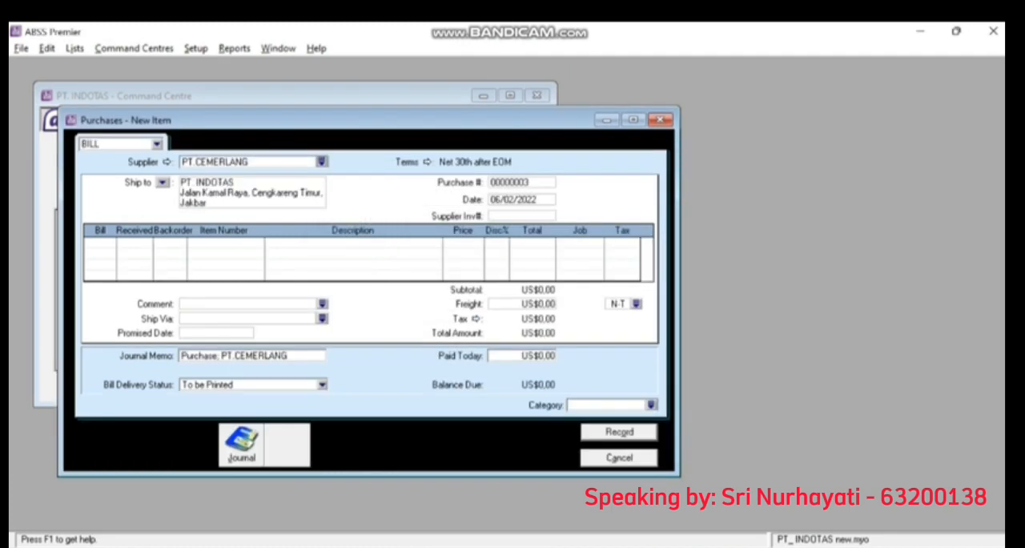
- Set the payment terms of the PT.CEMERLANG bill to C.O.D
click(427, 162)
click(656, 194)
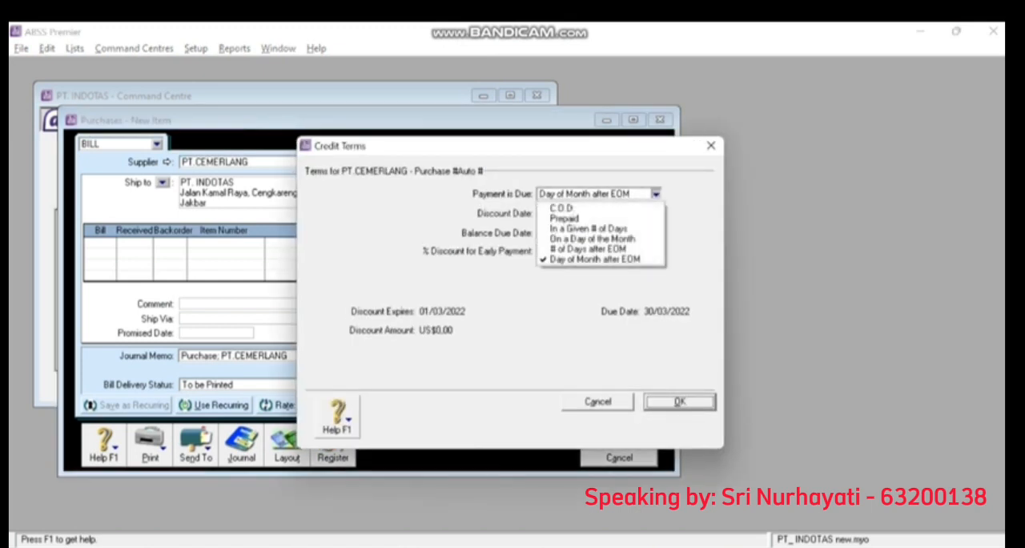
click(593, 207)
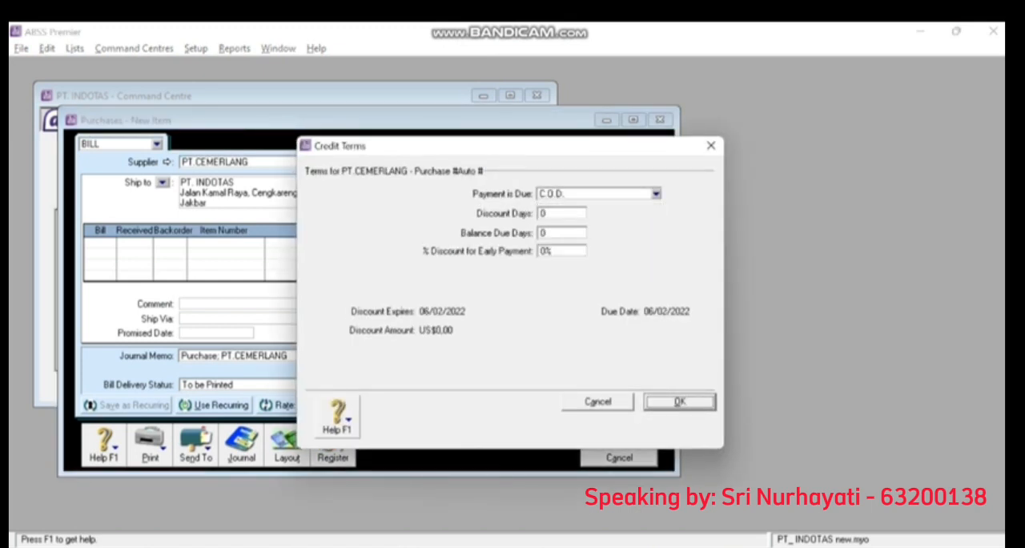
key(Return)
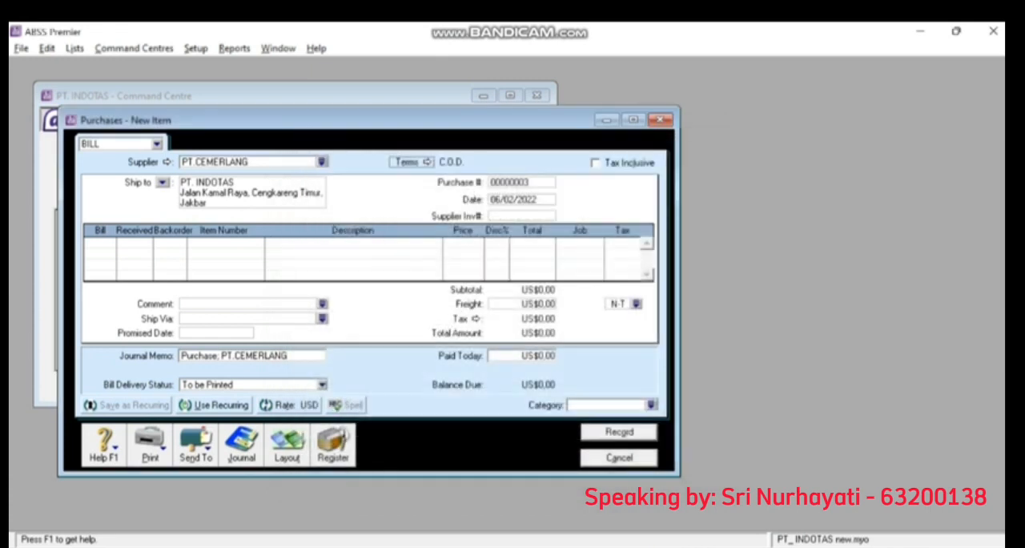
- Number the PT.CEMERLANG bill FB-003 and date it 20/02/2022
key(Tab)
key(BackSpace)
text(FB)
text(003)
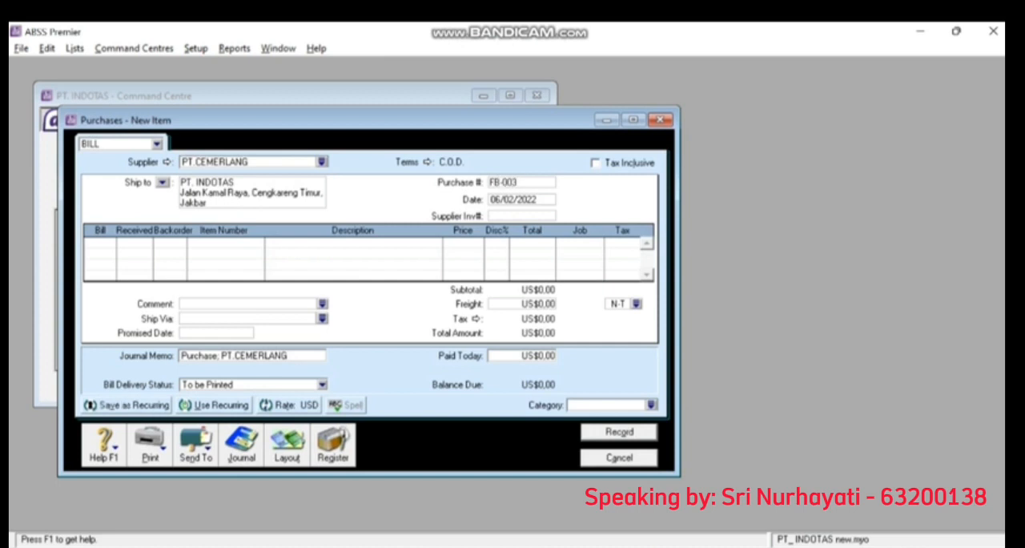
key(Tab)
text(20)
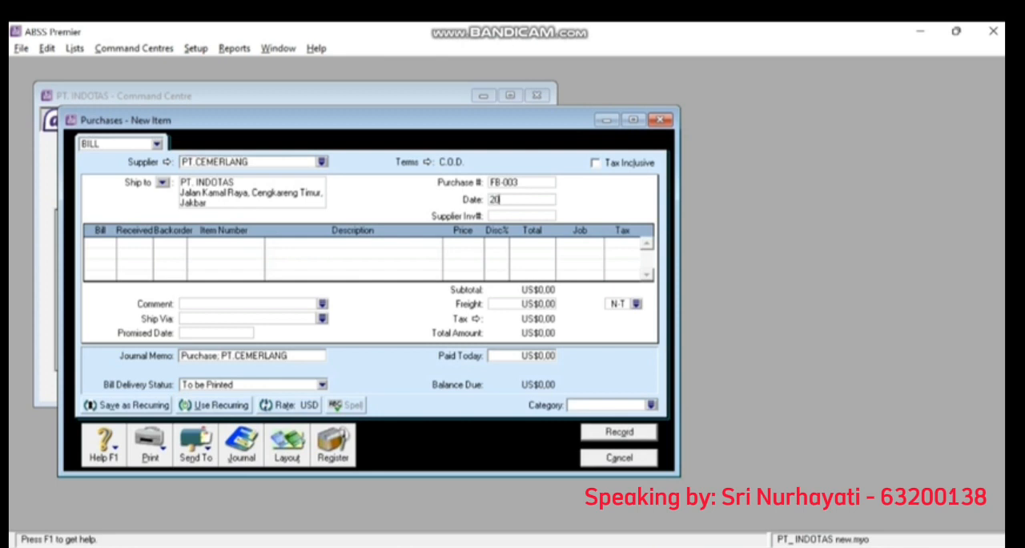
text(/02/2022)
key(Tab)
- Enter 35 billed and received units of item CRS (Charles & Keith) on the first line of FB-003
key(Tab)
text(35)
key(Tab)
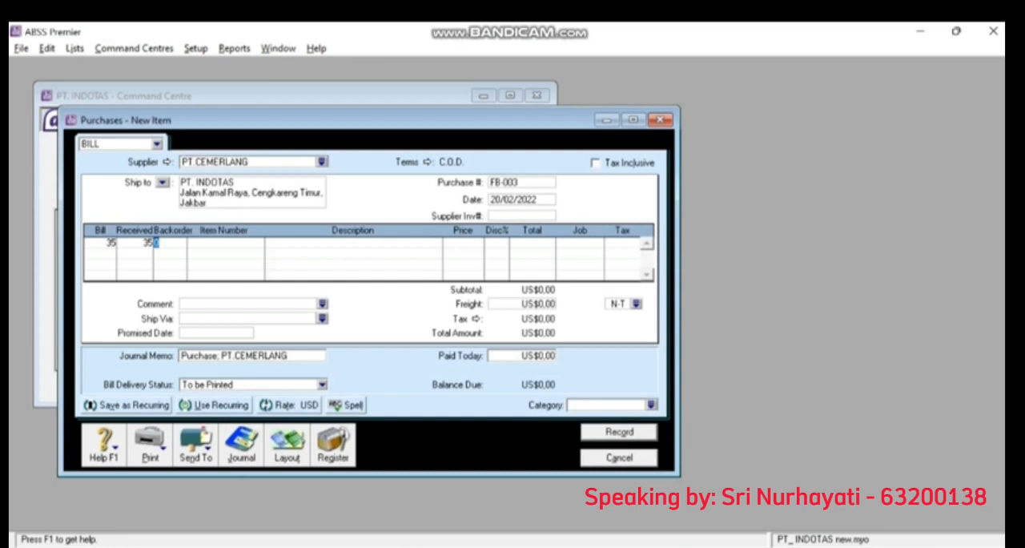
key(Tab)
text(CRS)
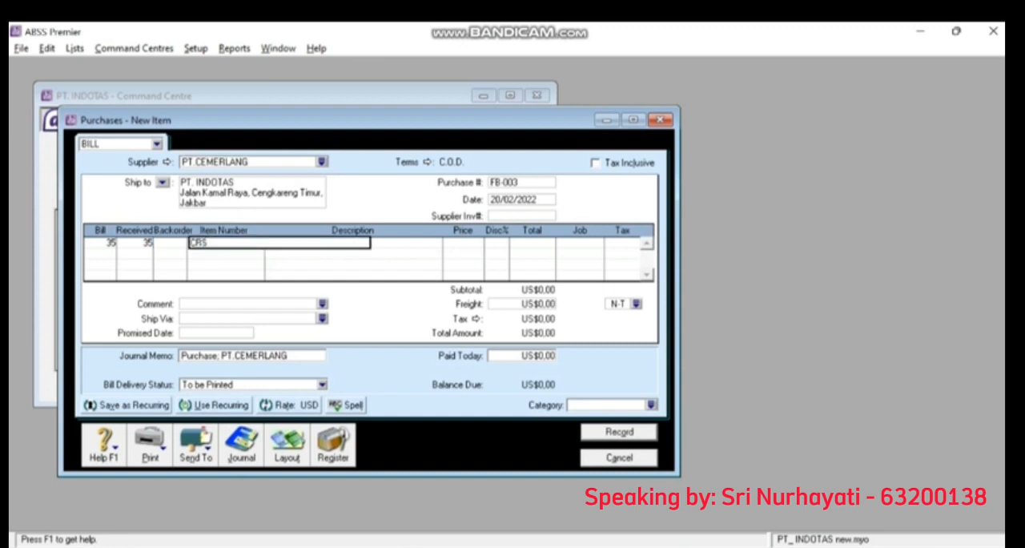
key(Tab)
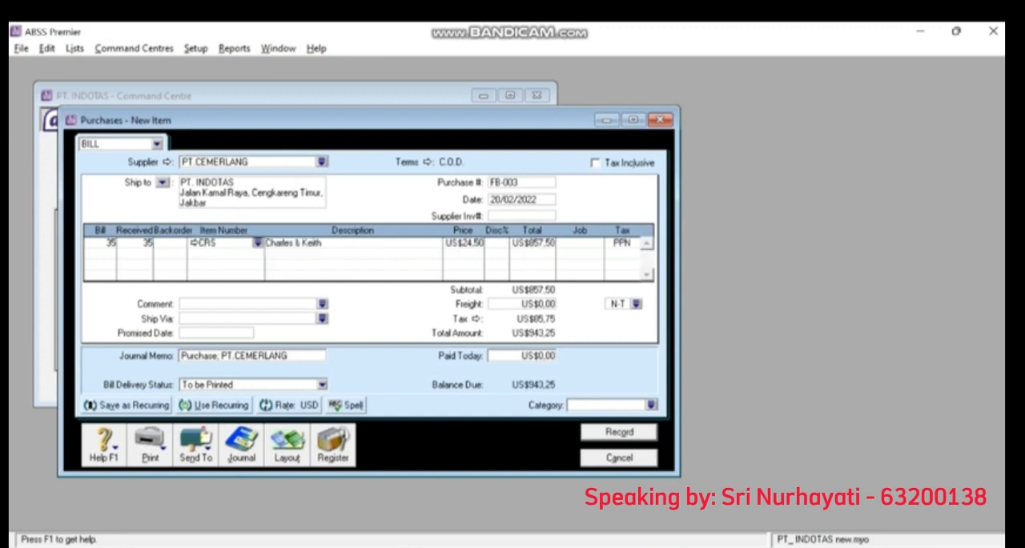
- Set the unit price of the CRS line on FB-003 to US$24,47
key(Tab)
key(Tab)
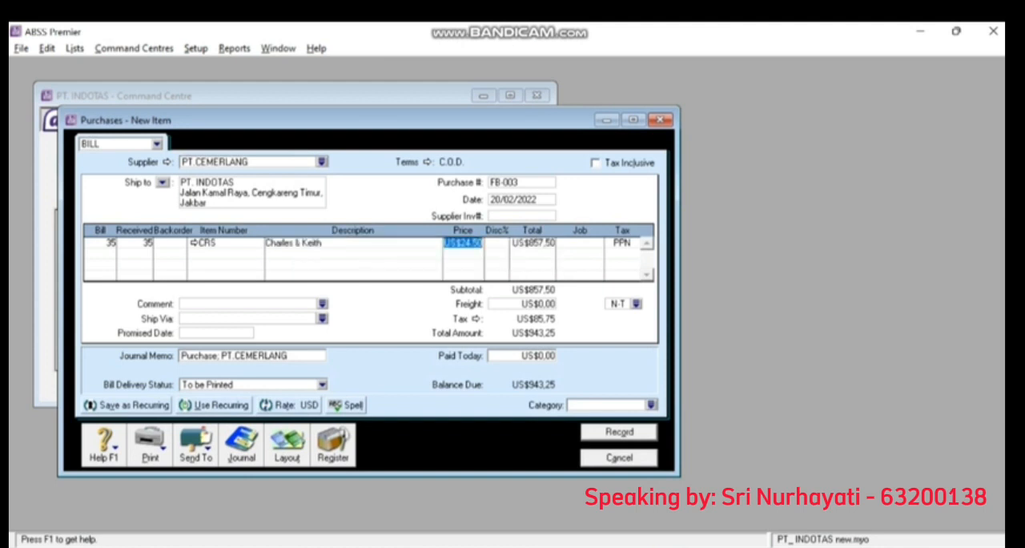
text(24,47)
key(Tab)
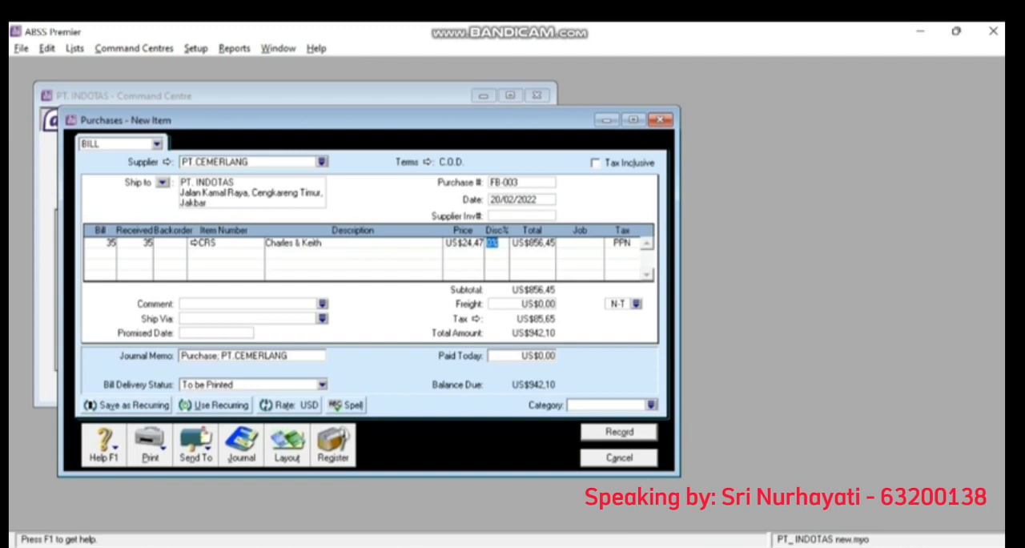
key(Tab)
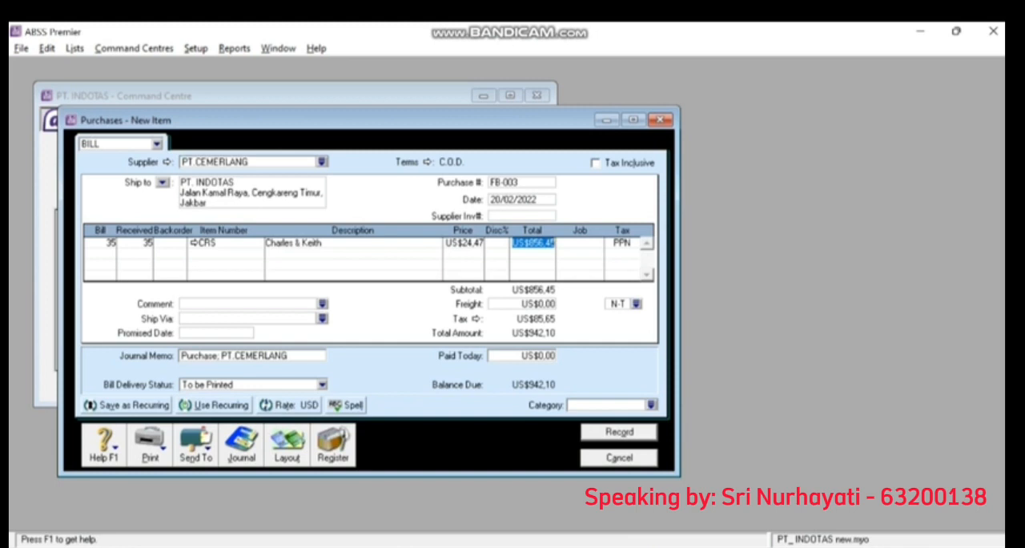
- Assign job P to the CRS line on FB-003 and set the freight tax code to PPN
key(Tab)
text(P)
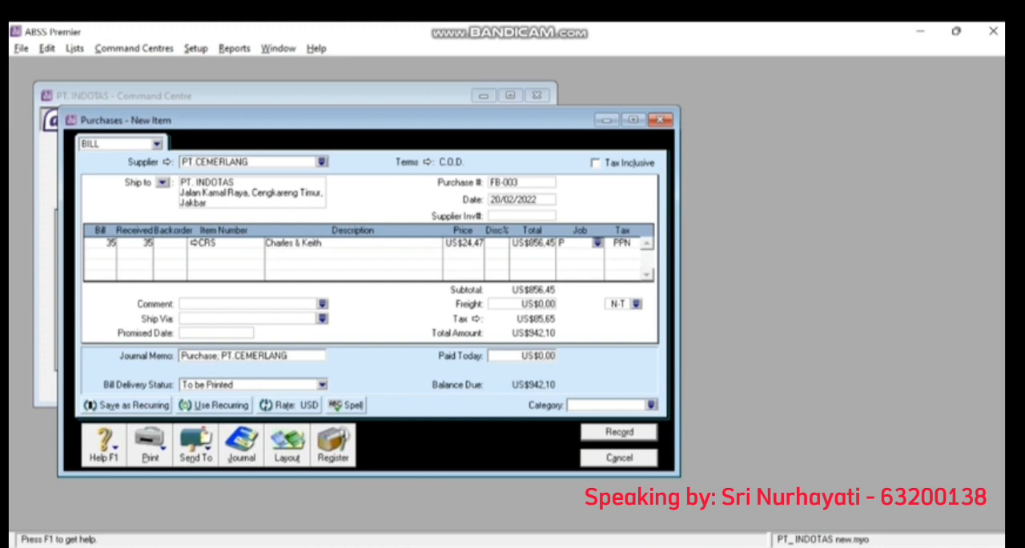
click(637, 304)
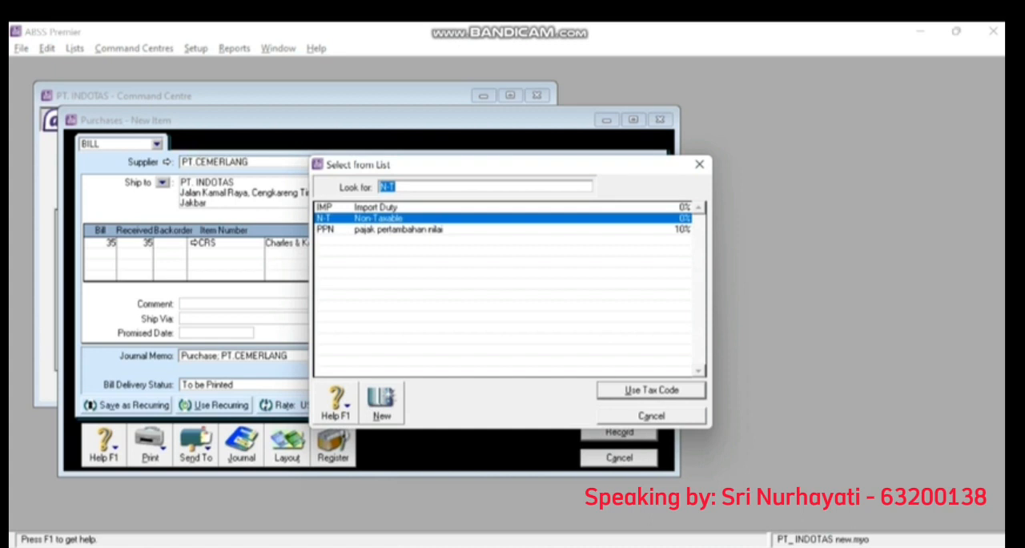
text(PPN)
key(Return)
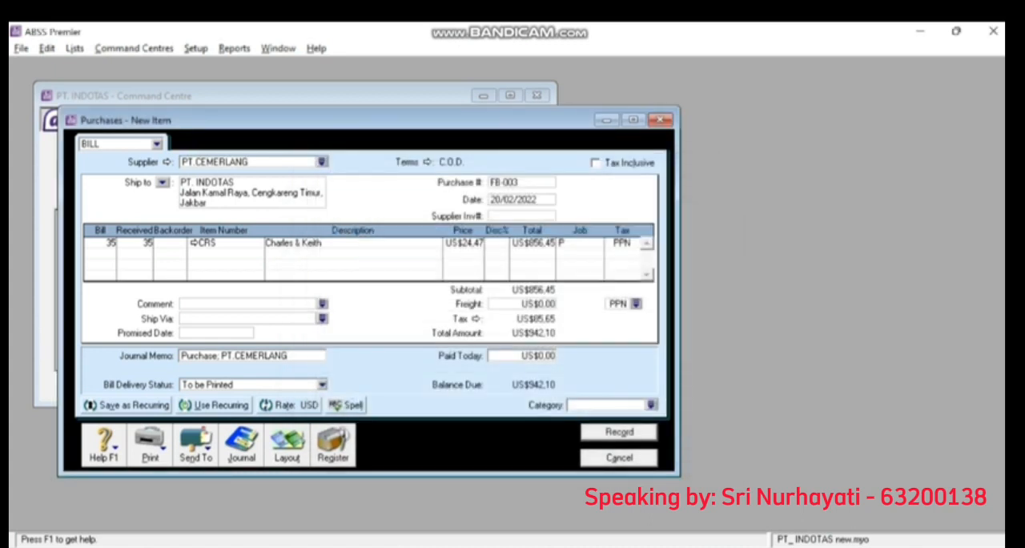
- Enter US$942,10 as the amount paid today on FB-003
key(Tab)
key(BackSpace)
text(942,10)
key(Tab)
- Assign category O (Overseas) to FB-003 and record the bill together with its payment cheque
click(606, 405)
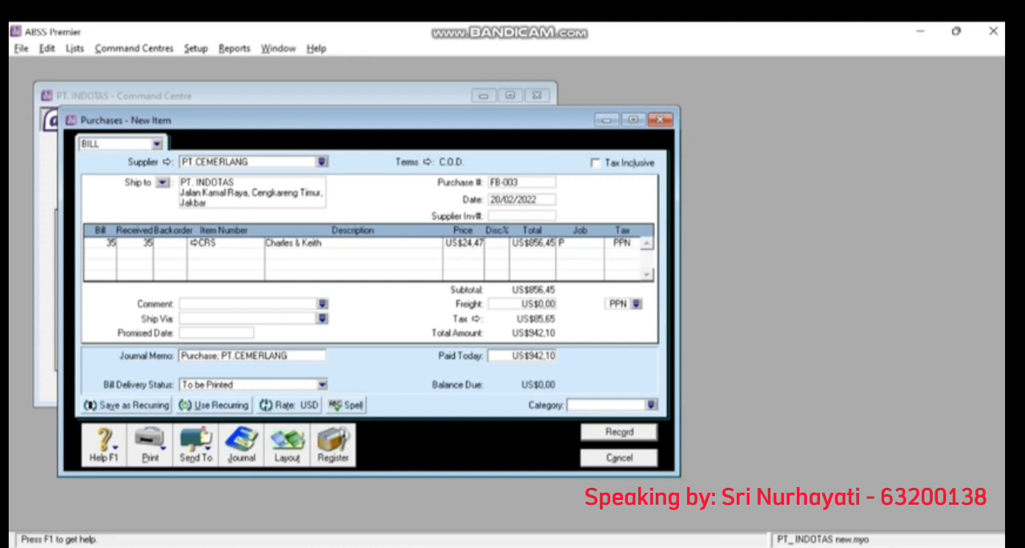
click(651, 405)
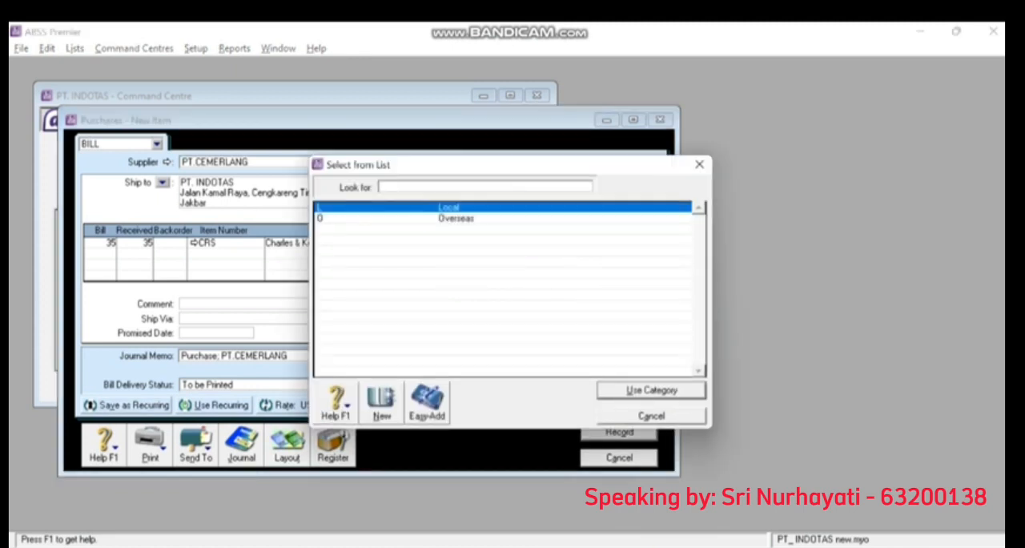
text(O)
key(Return)
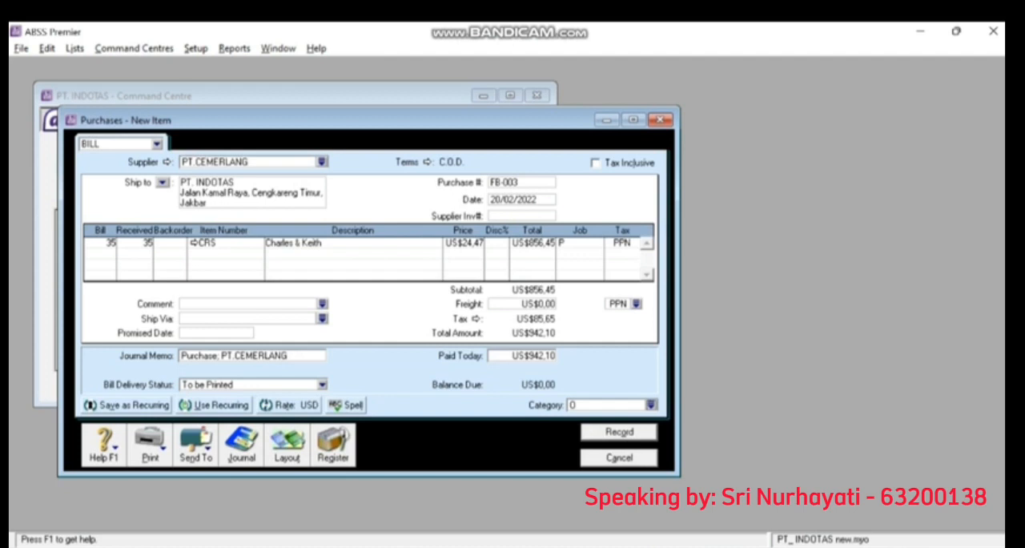
click(619, 433)
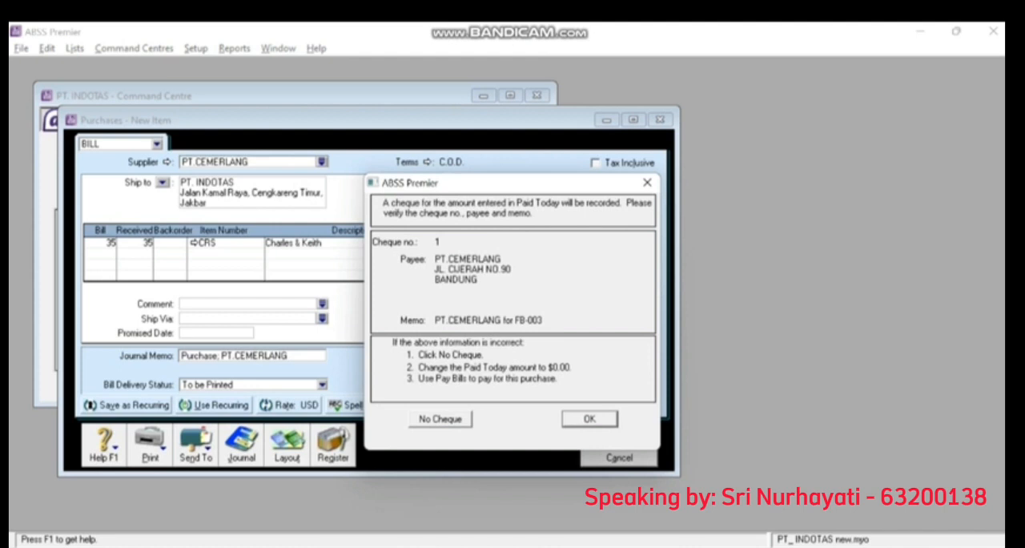
key(Return)
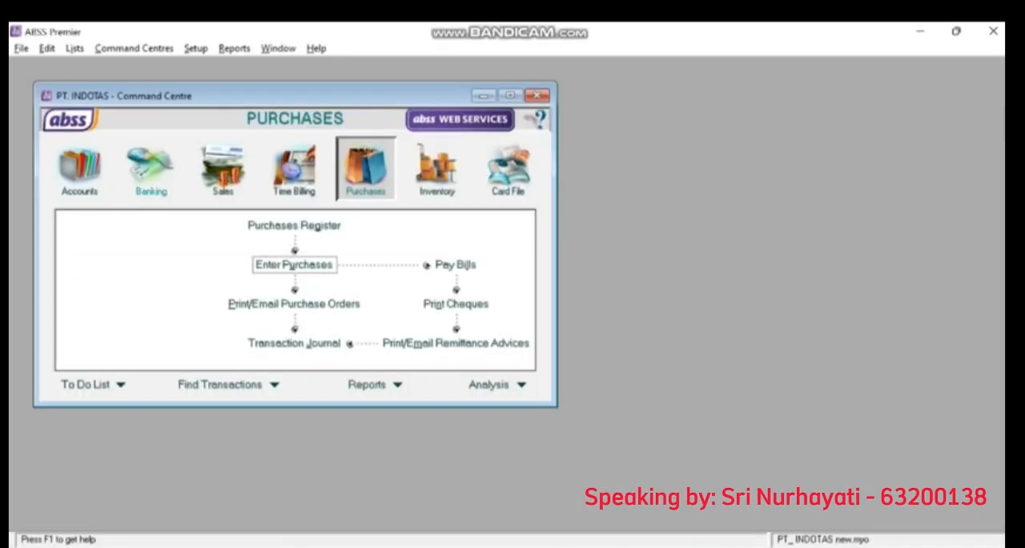
- Start a general journal entry numbered BKK-02, keeping the date 25/02/2022
click(80, 169)
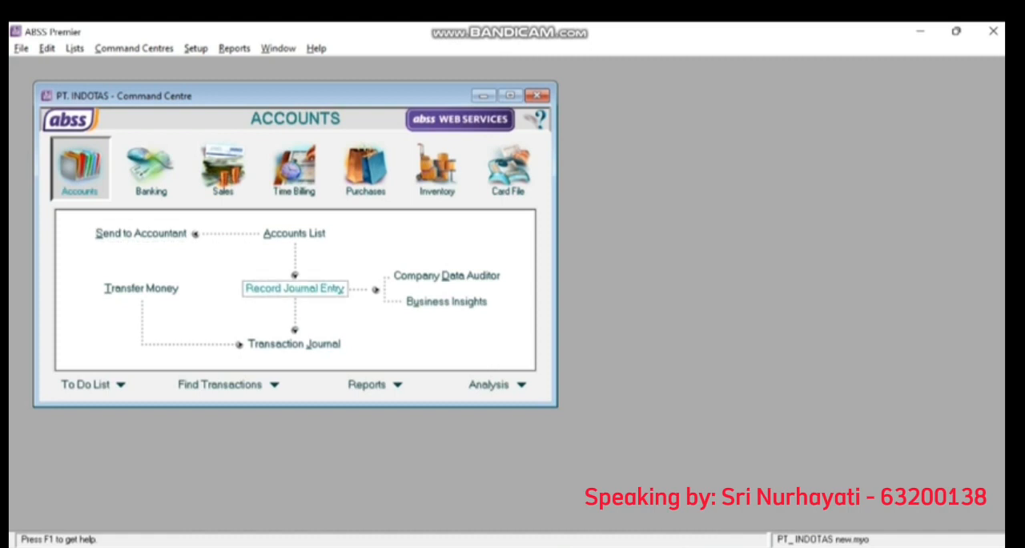
click(294, 287)
click(205, 206)
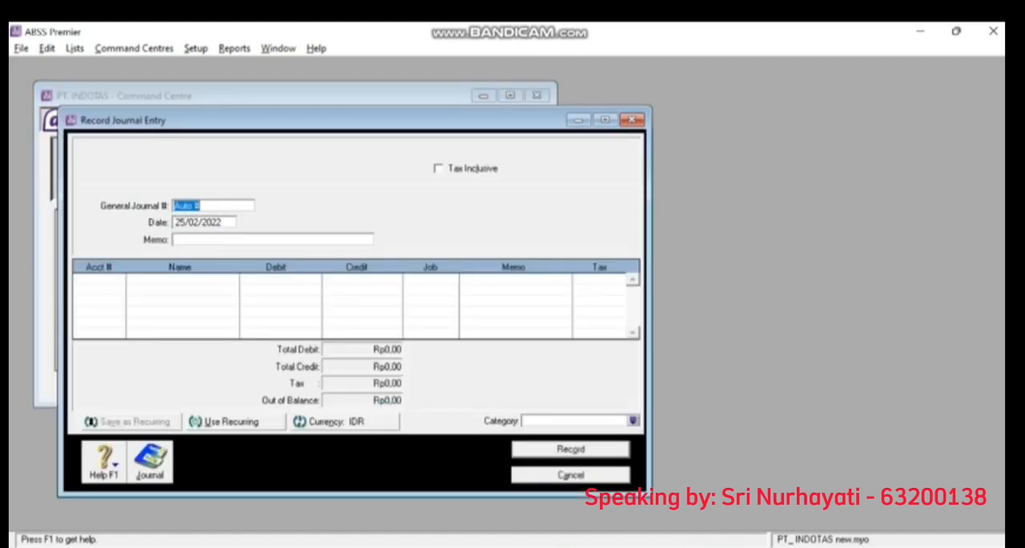
text(bkk)
key(BackSpace)
key(BackSpace)
key(BackSpace)
text(BKK-02)
key(Tab)
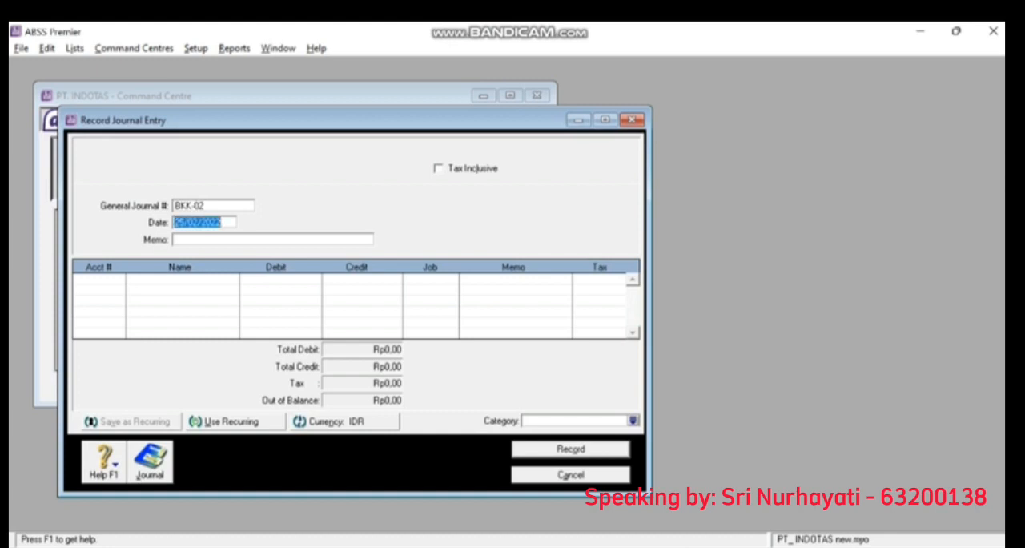
key(Left)
key(Tab)
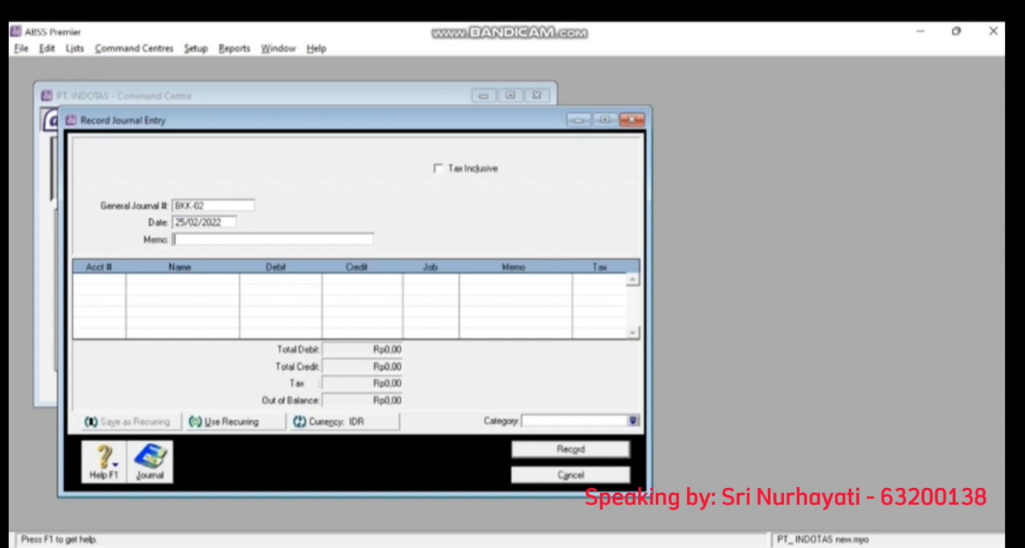
- Enter "Membayar Listrik & Telephone" as the memo of journal entry BKK-02
text(Membayar Listrik & Telep)
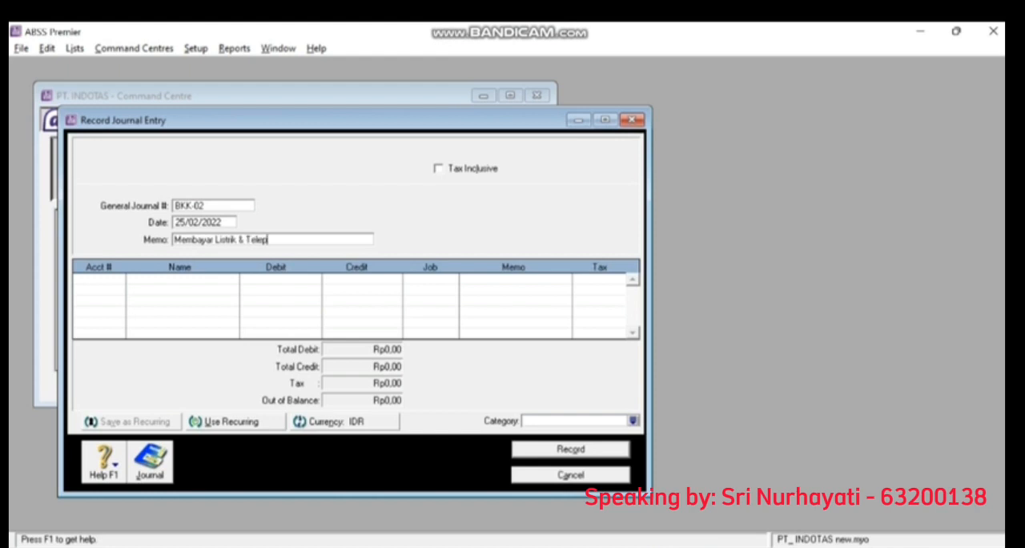
text(hone)
key(Tab)
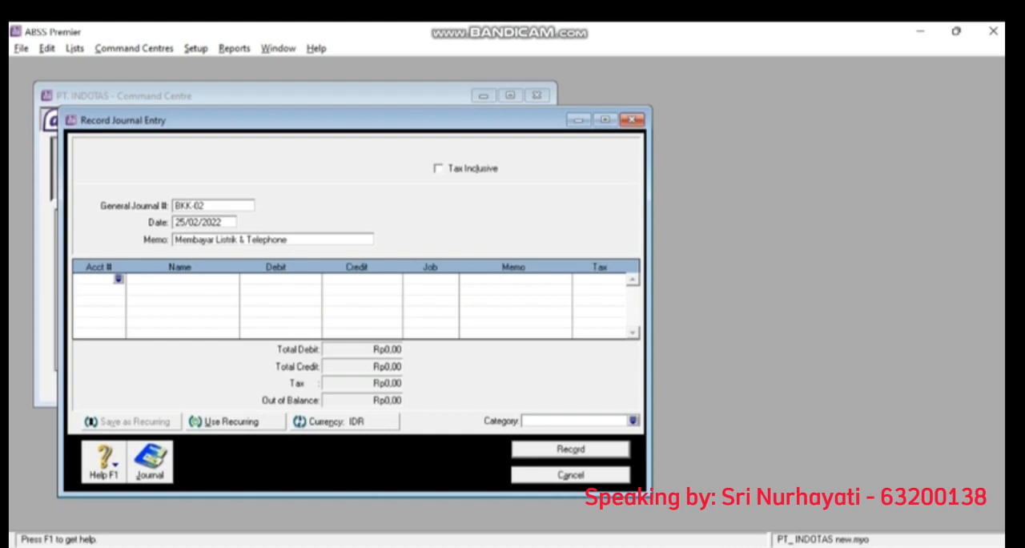
- Debit Rp15.000.000 to account 6-4500 Listrik & Telephone on the first line of BKK-02, with job J
text(6)
key(Tab)
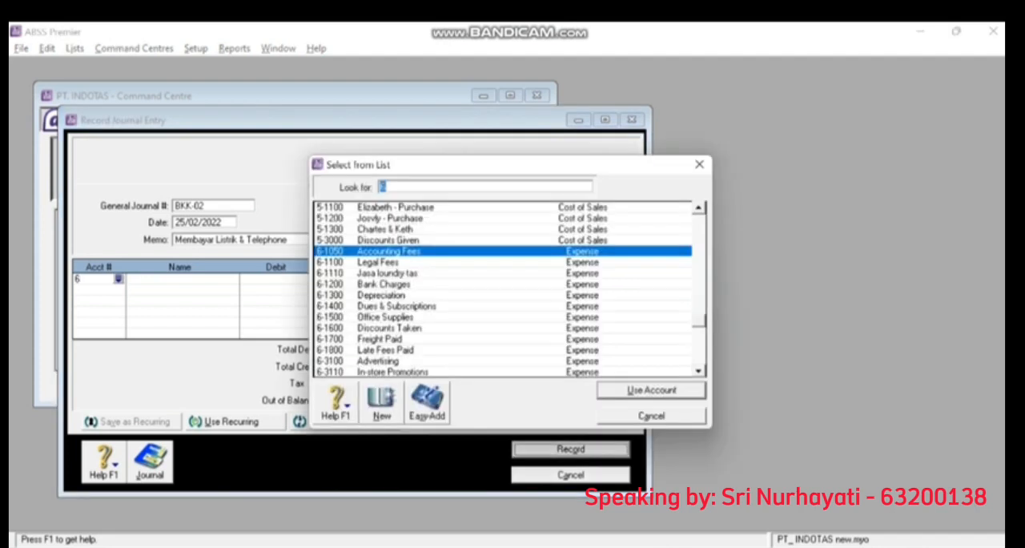
text(6-45)
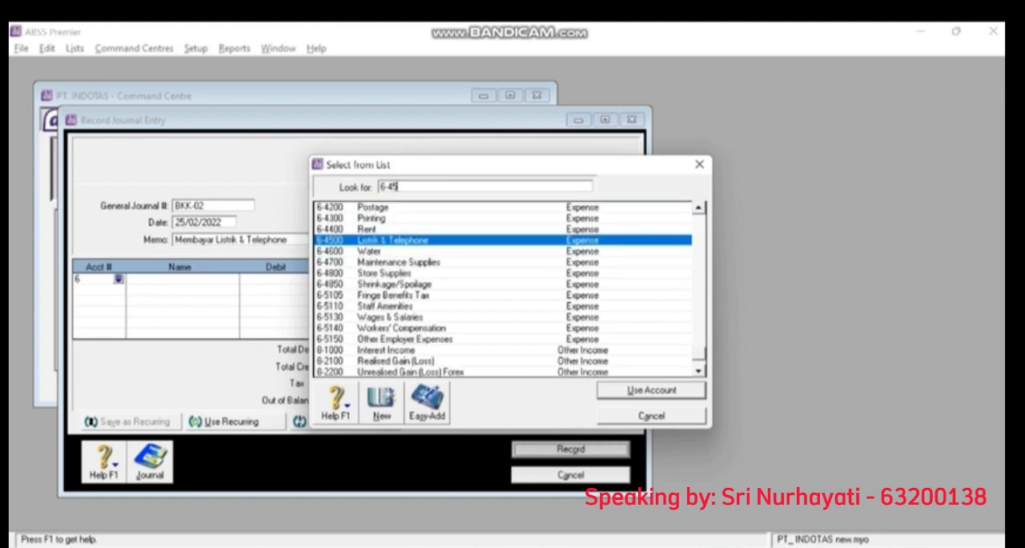
key(Return)
text(15.000.000)
key(Tab)
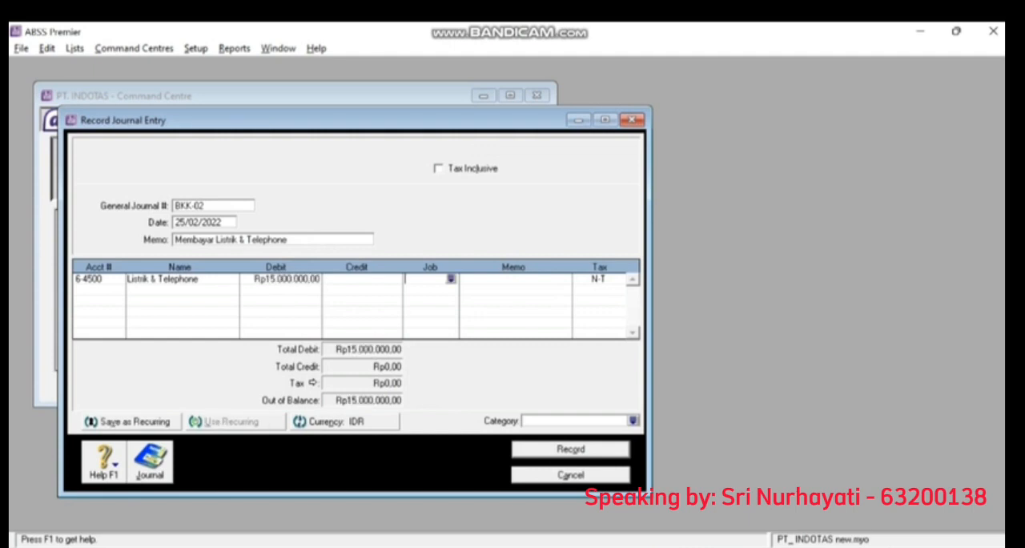
text(J)
- Credit Rp15.000.000 to account 1-2110 Cash (IDR) on the second line of BKK-02
key(Tab)
key(Tab)
key(Tab)
key(Tab)
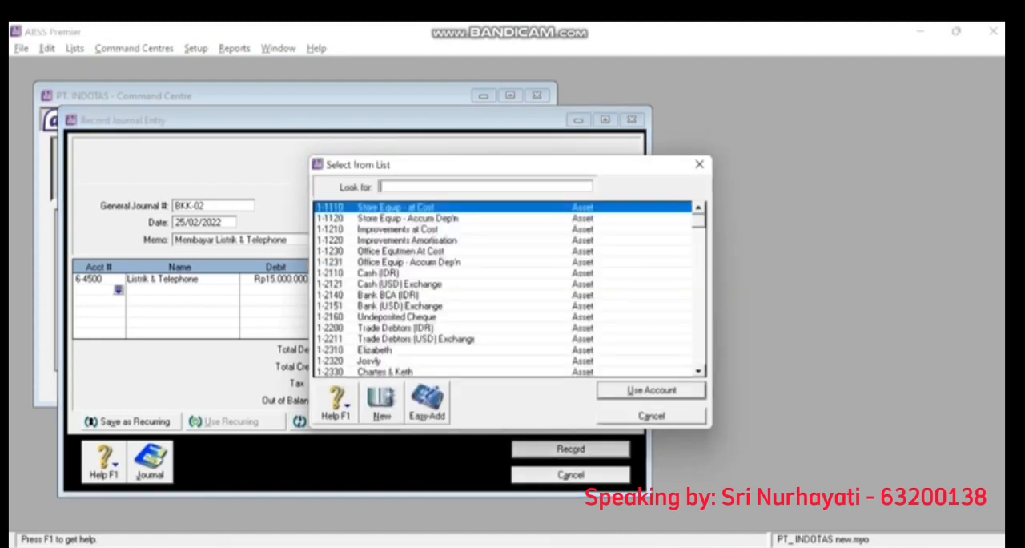
double_click(378, 273)
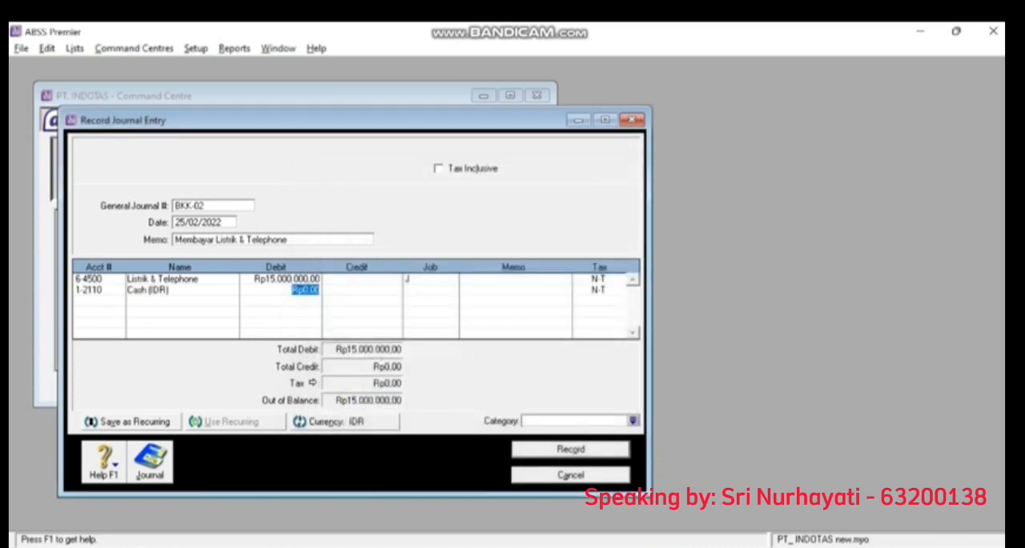
key(Tab)
key(Tab)
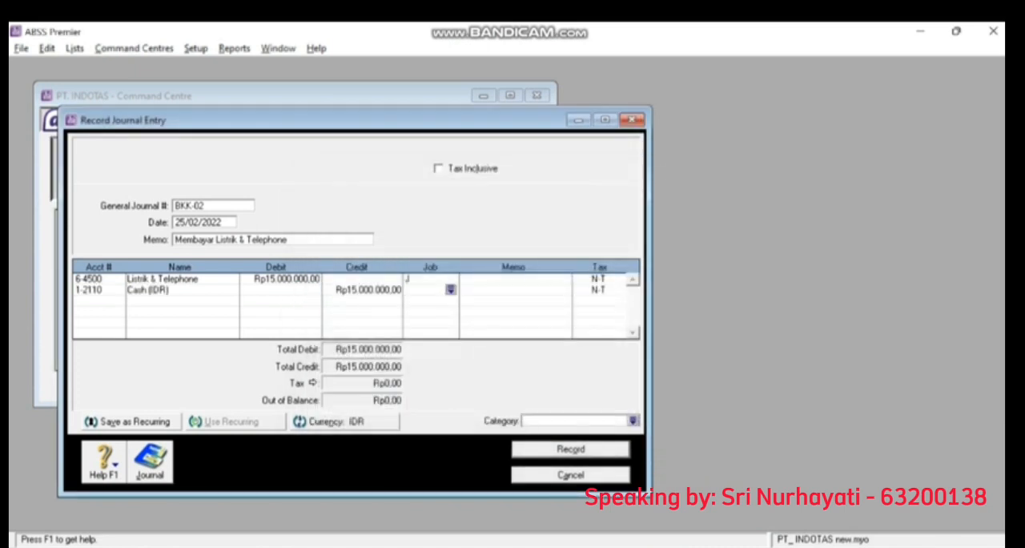
key(Tab)
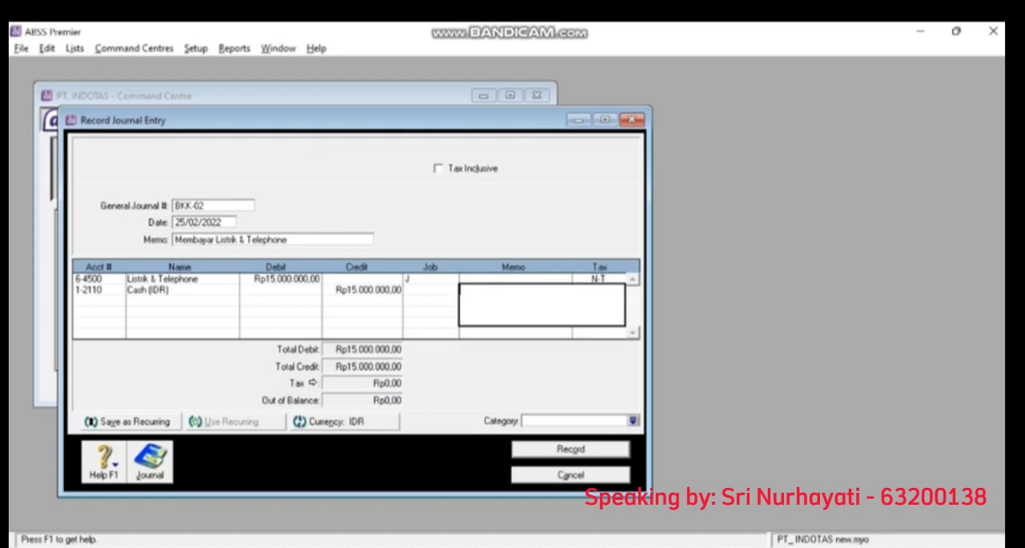
key(Tab)
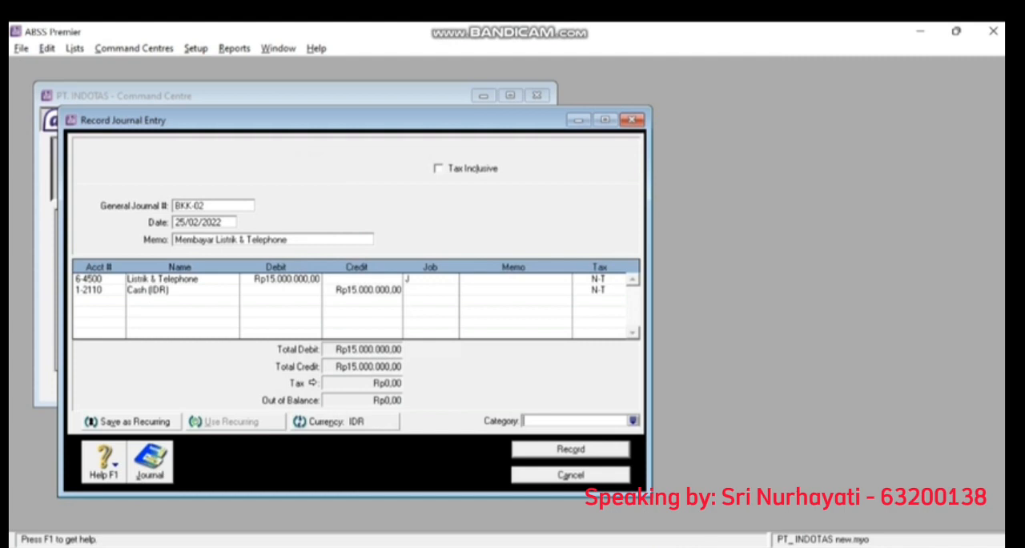
- Assign category L (Local) to journal entry BKK-02 and record it
click(632, 421)
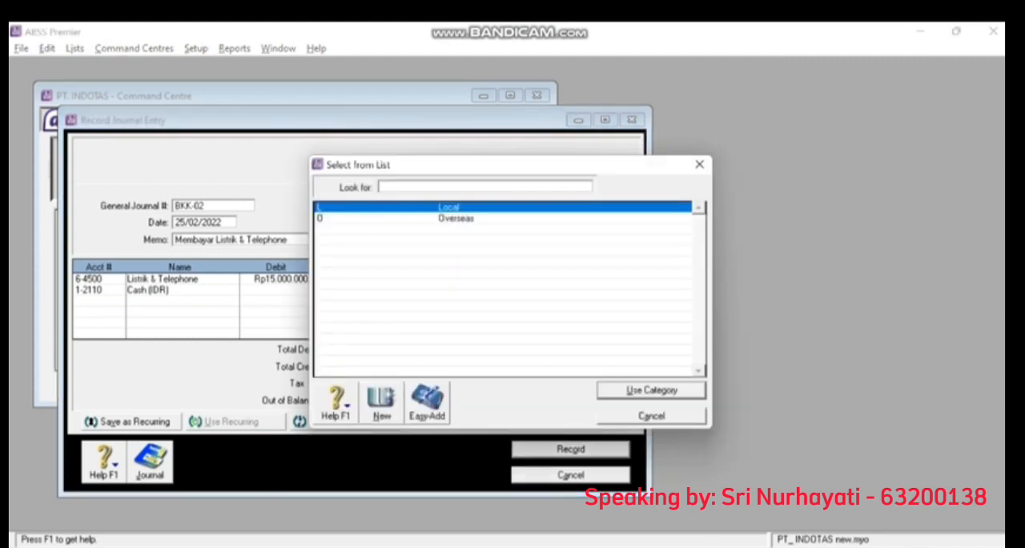
text(O)
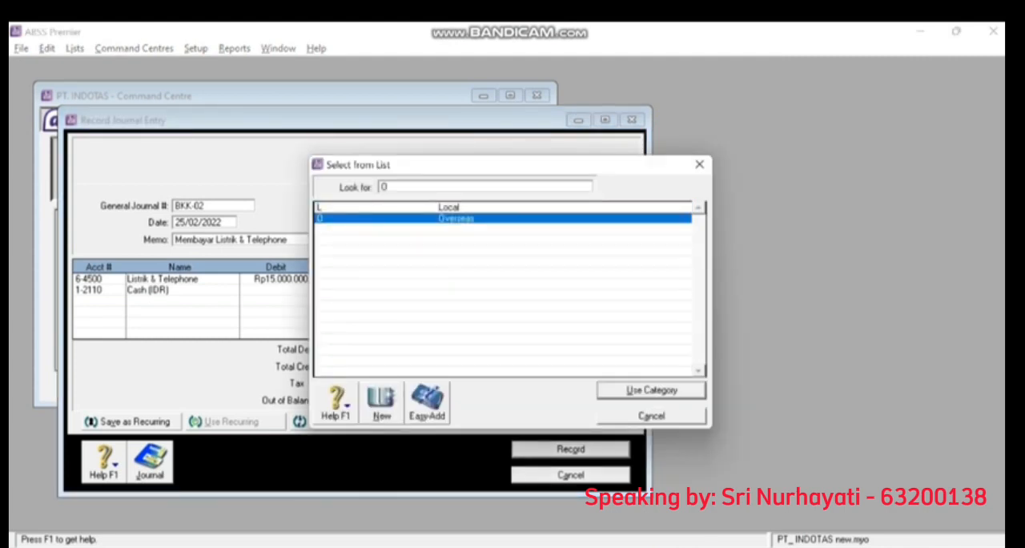
key(BackSpace)
text(L)
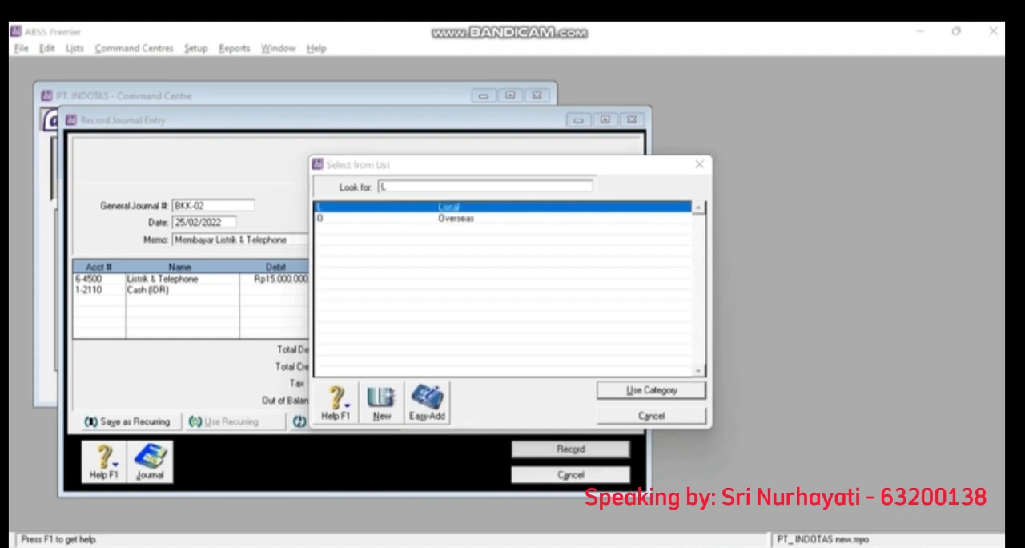
key(Return)
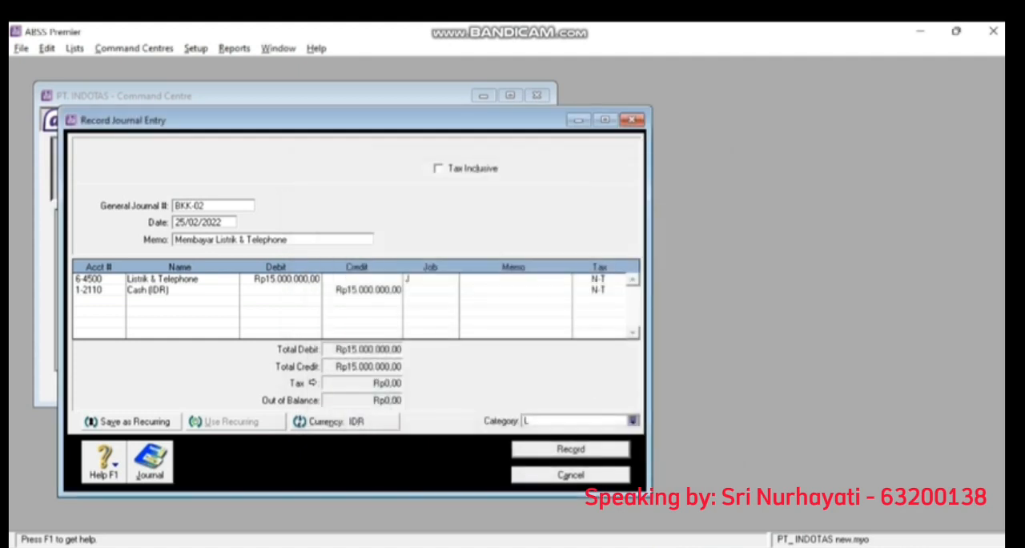
click(571, 450)
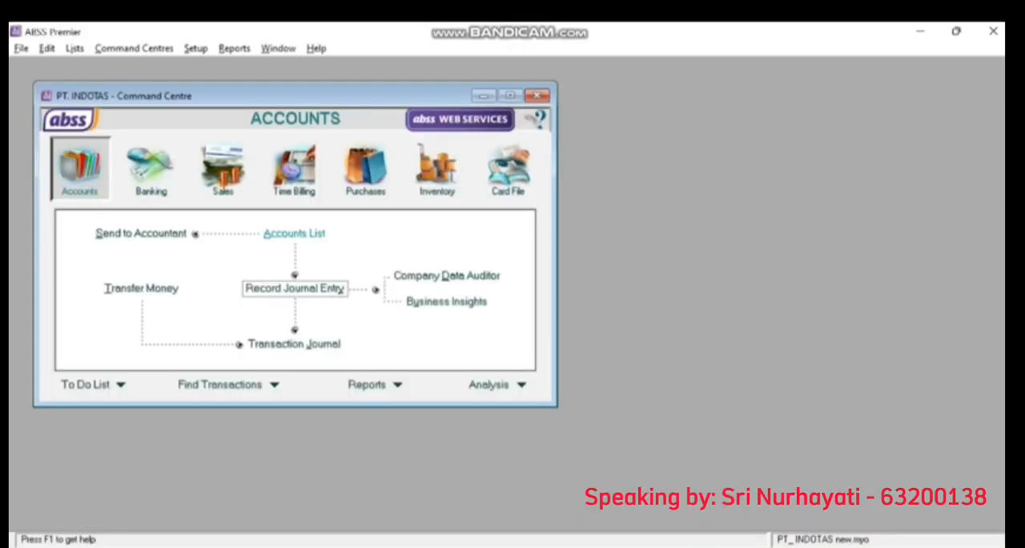
- Start another general journal entry and number it BKK-03
click(294, 288)
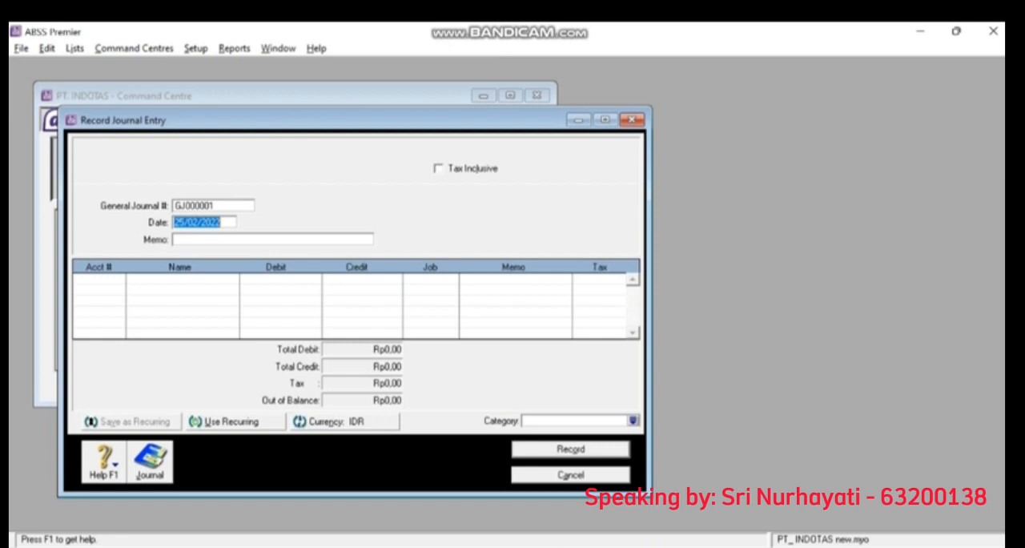
key(shift+Tab)
key(BackSpace)
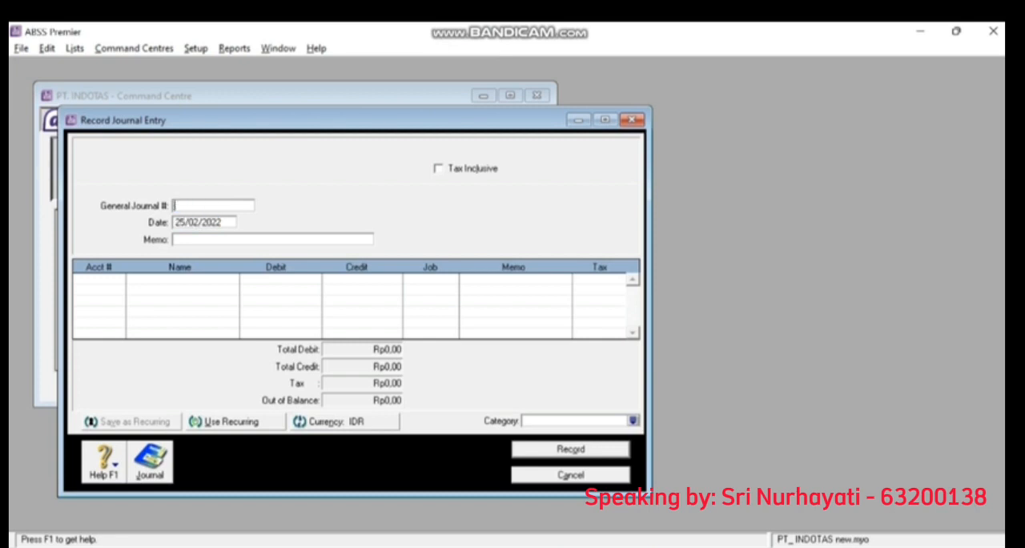
text(BKK-03)
key(Tab)
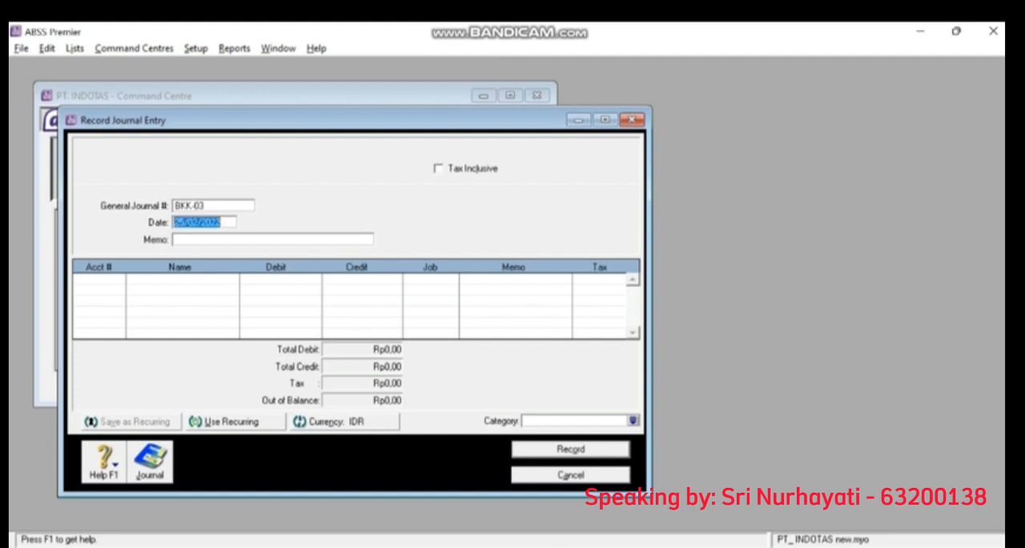
- Set the date of journal entry BKK-03 to 18/02/2022
key(Left)
key(Left)
key(Left)
key(Left)
key(Left)
key(Left)
key(Left)
key(Left)
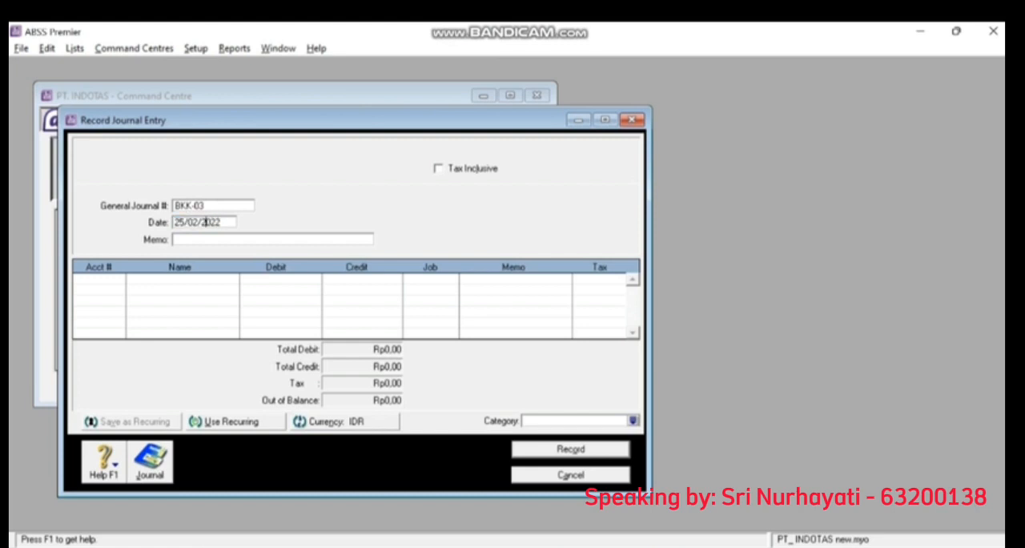
key(BackSpace)
key(BackSpace)
text(18)
key(Tab)
- Enter "Pembayaran Gaji Karyawan Penjualan" as the memo of journal entry BKK-03
text(embayaran)
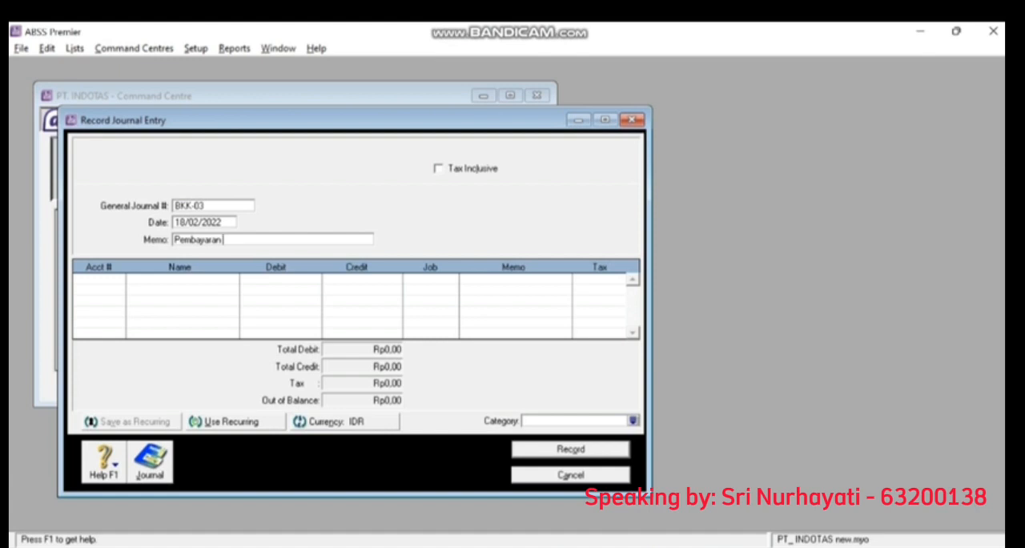
text( Gaji Karyawan Penjualan)
key(Tab)
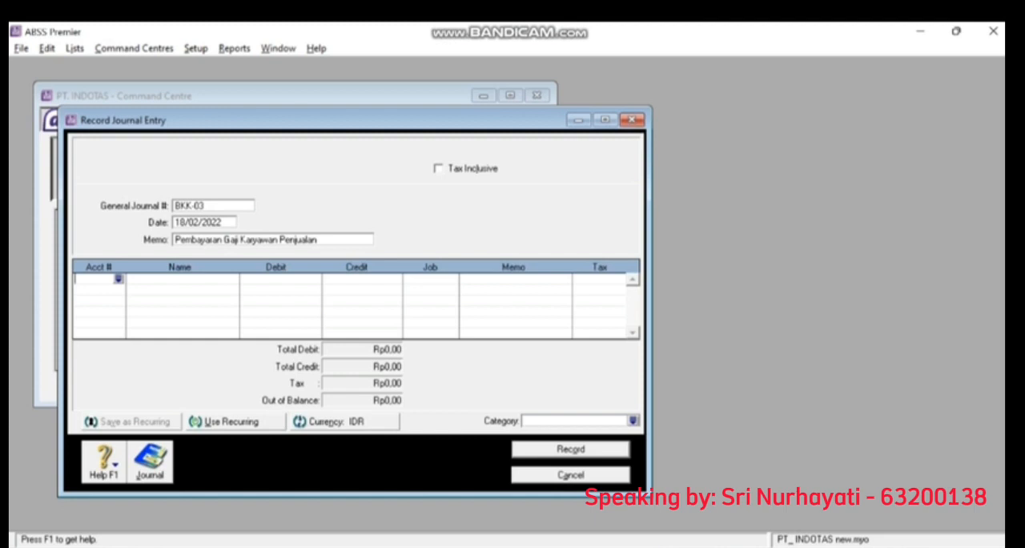
- Add account 6-5130 Wages & Salaries to journal entry BKK-03 with a debit of Rp24.000.000
text(6-)
key(Tab)
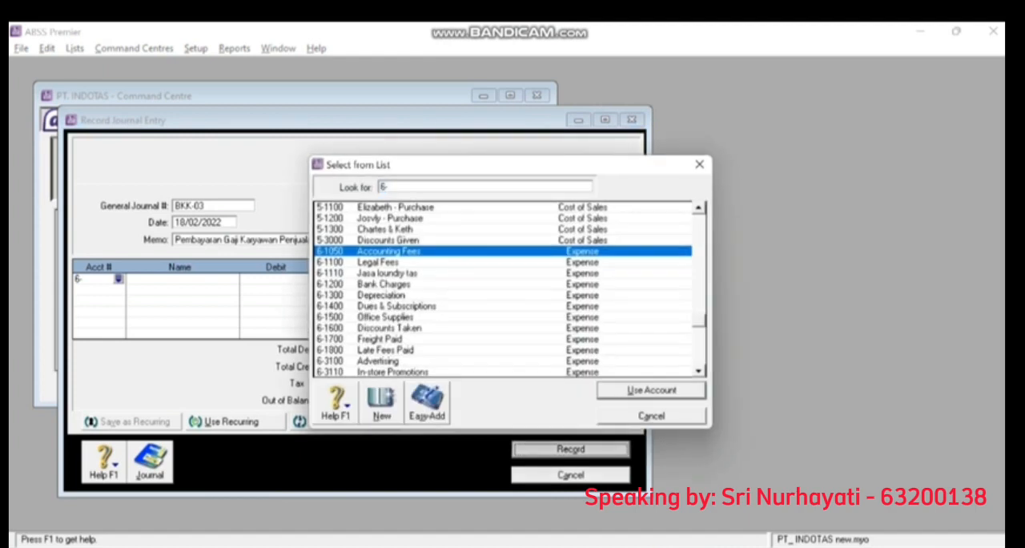
text(5130)
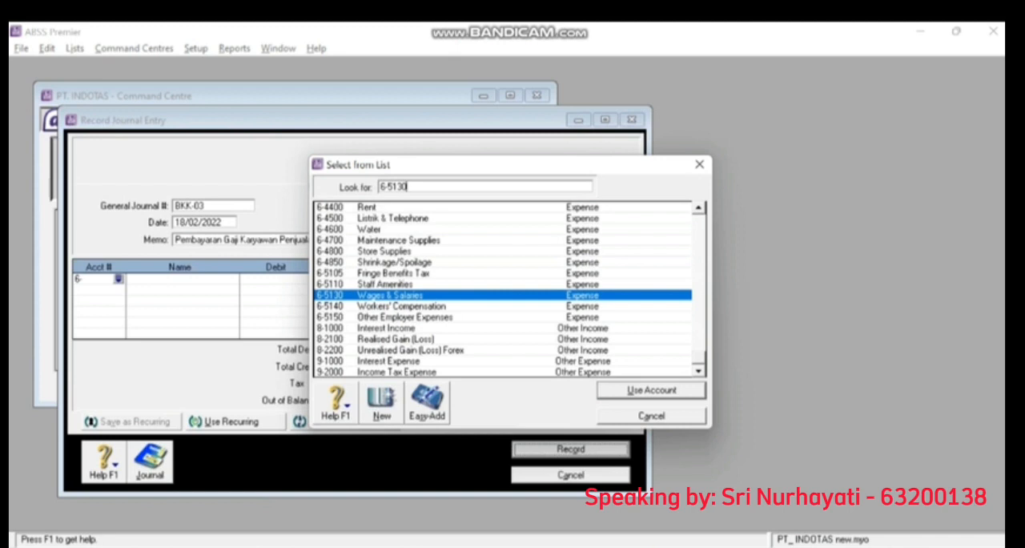
key(Return)
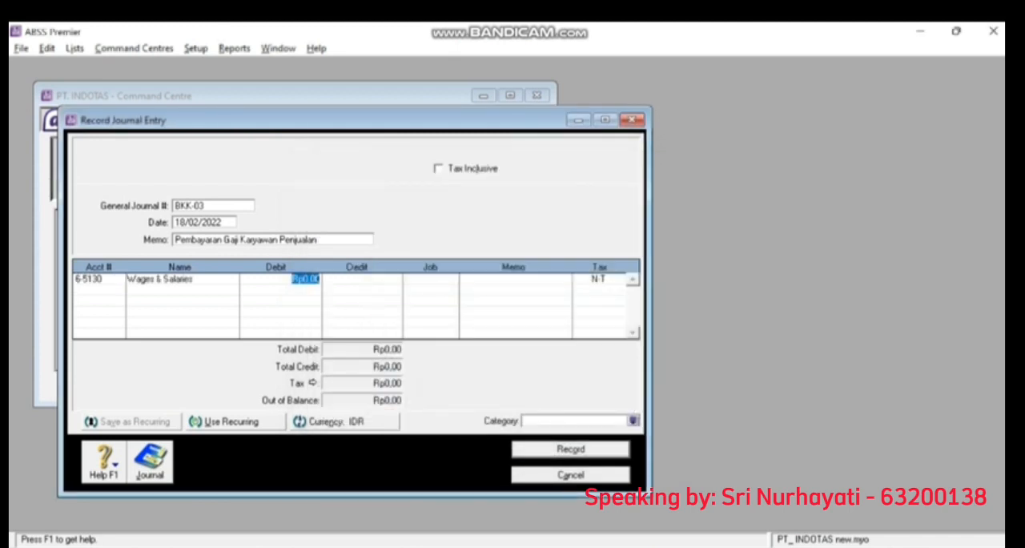
key(Tab)
key(shift+Tab)
text(24.000.)
text(000000)
key(Tab)
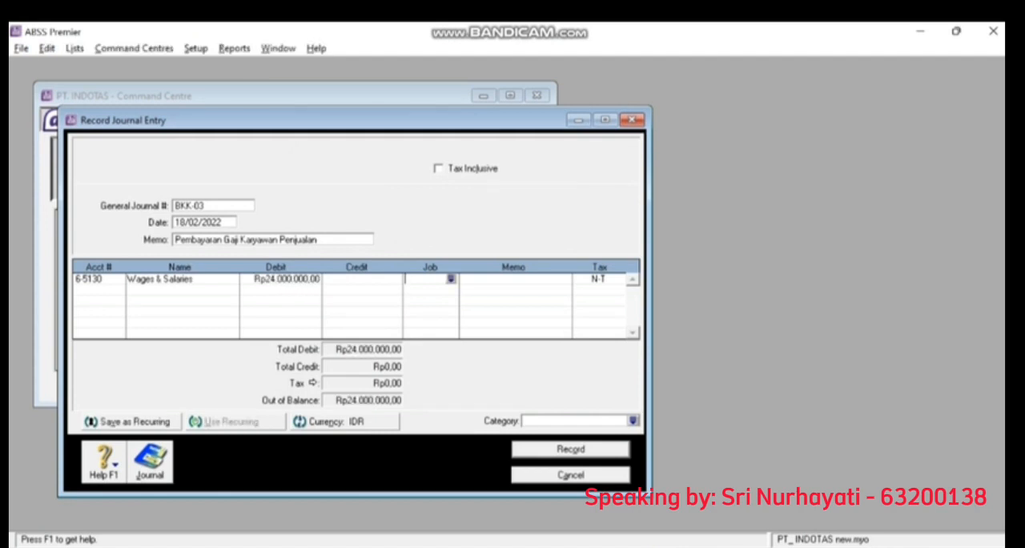
- Add account 1-2110 Cash (IDR) as the second line of BKK-03 with a credit of Rp24.000.000
click(98, 289)
click(118, 290)
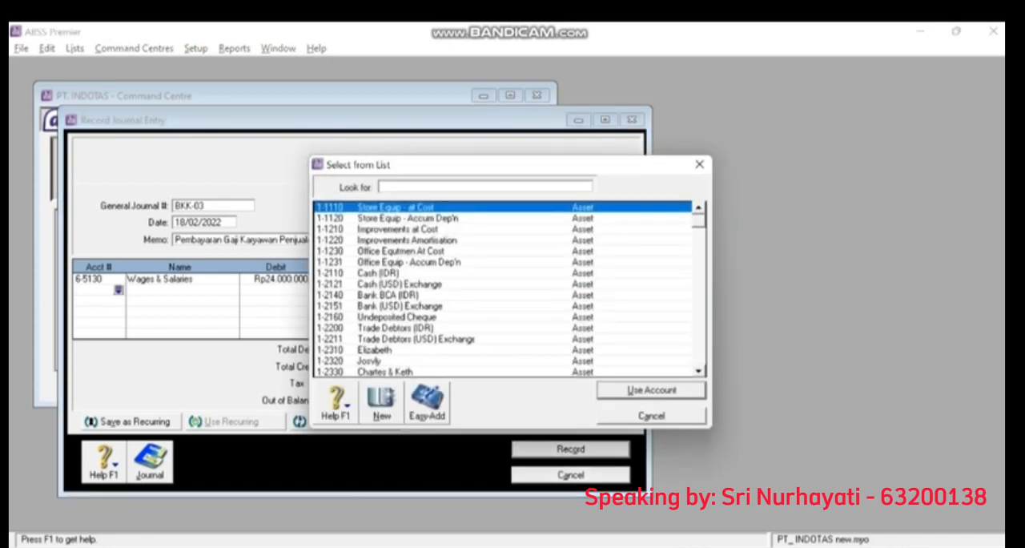
text(1-2110)
key(Return)
key(Tab)
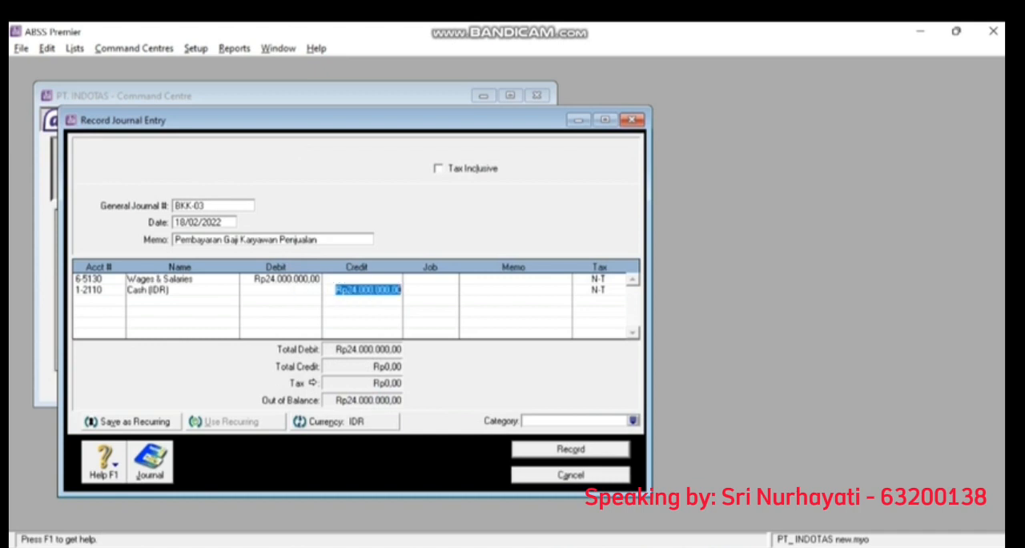
key(Tab)
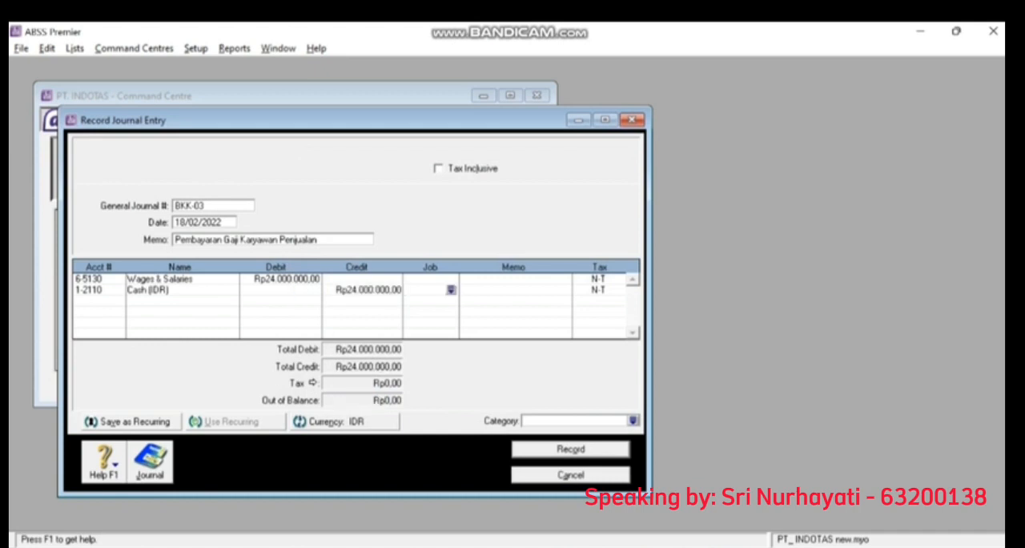
- Assign category L (Local) to journal entry BKK-03 and record it
click(572, 420)
click(634, 421)
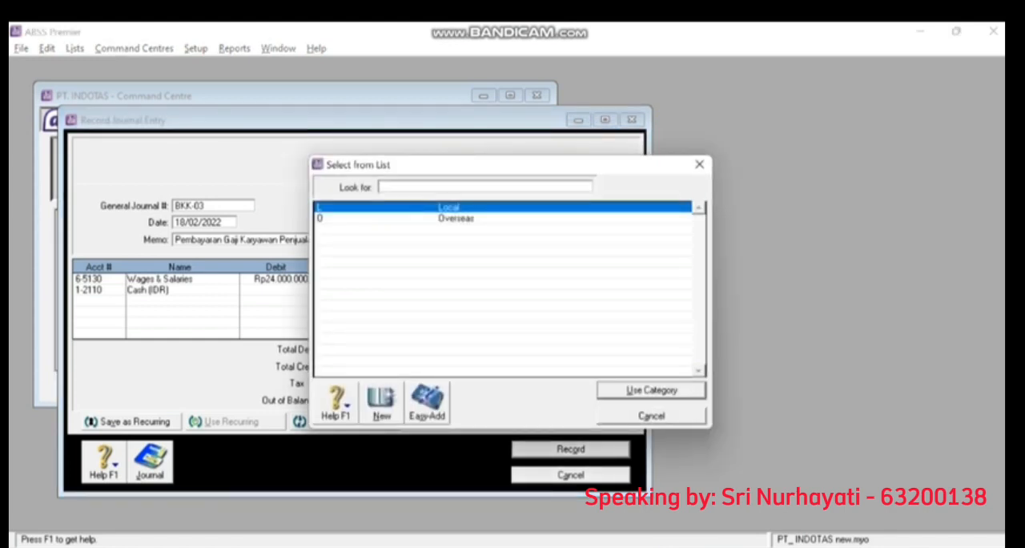
key(Return)
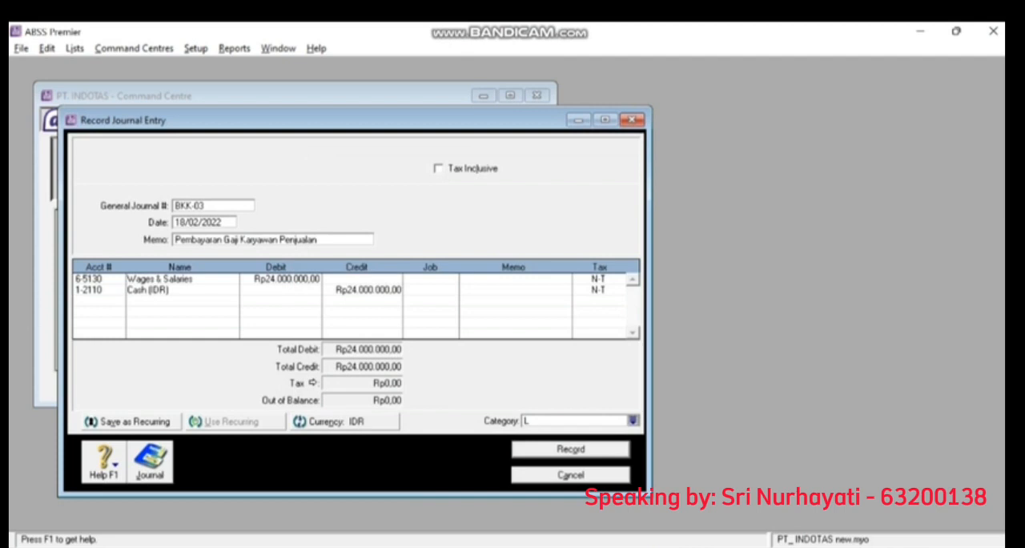
key(Return)
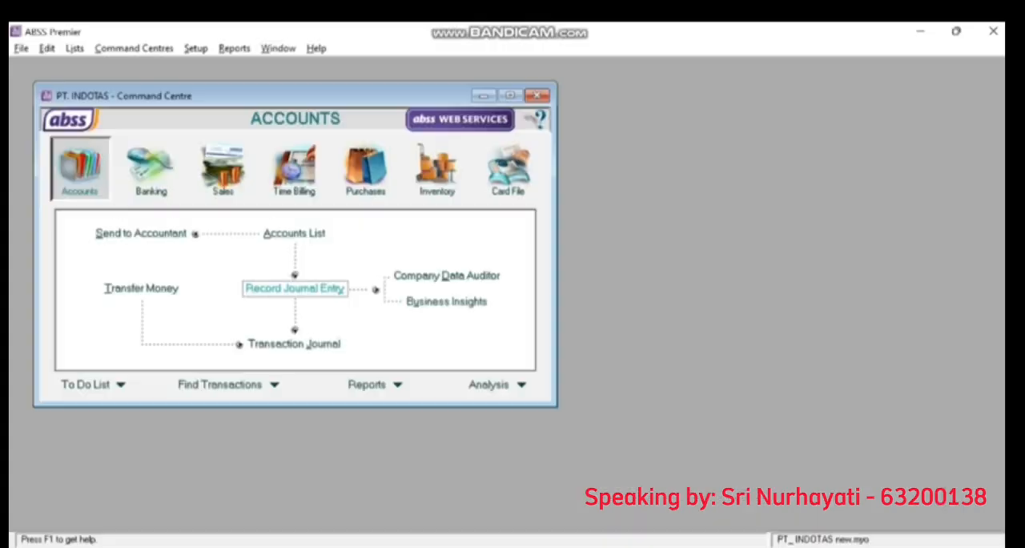
- Start another general journal entry and number it BKK-04
click(295, 289)
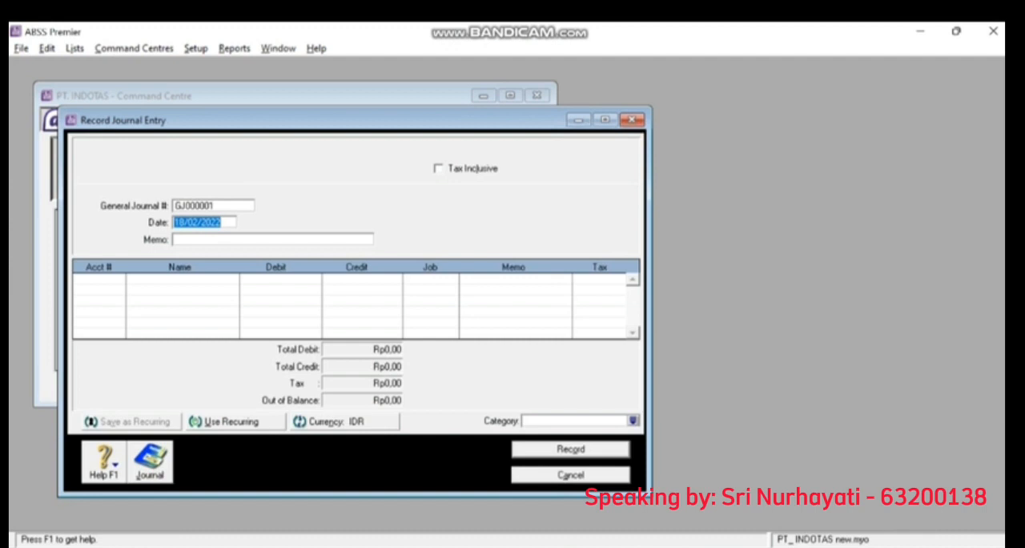
click(200, 206)
text(b)
key(BackSpace)
text(BKK-0)
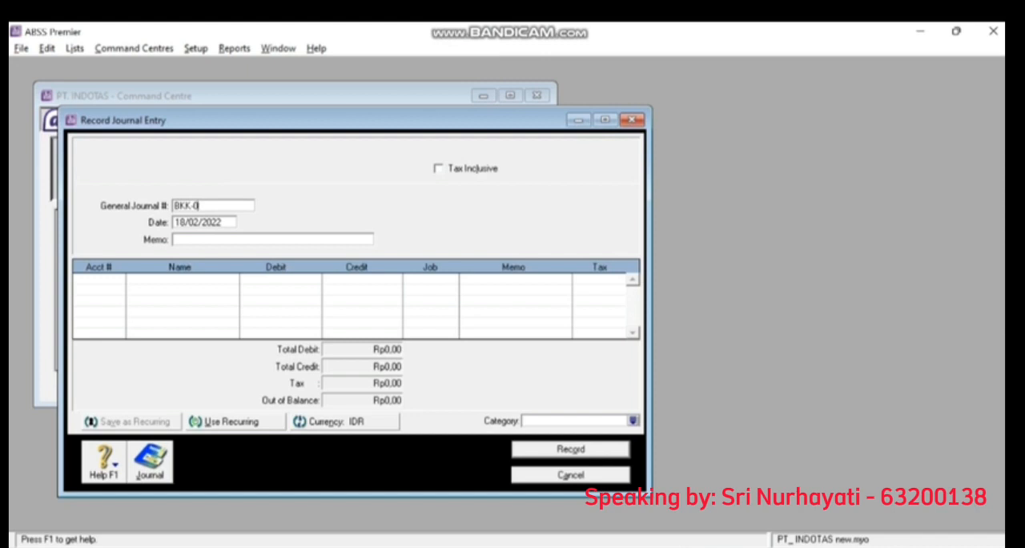
text(4)
key(Tab)
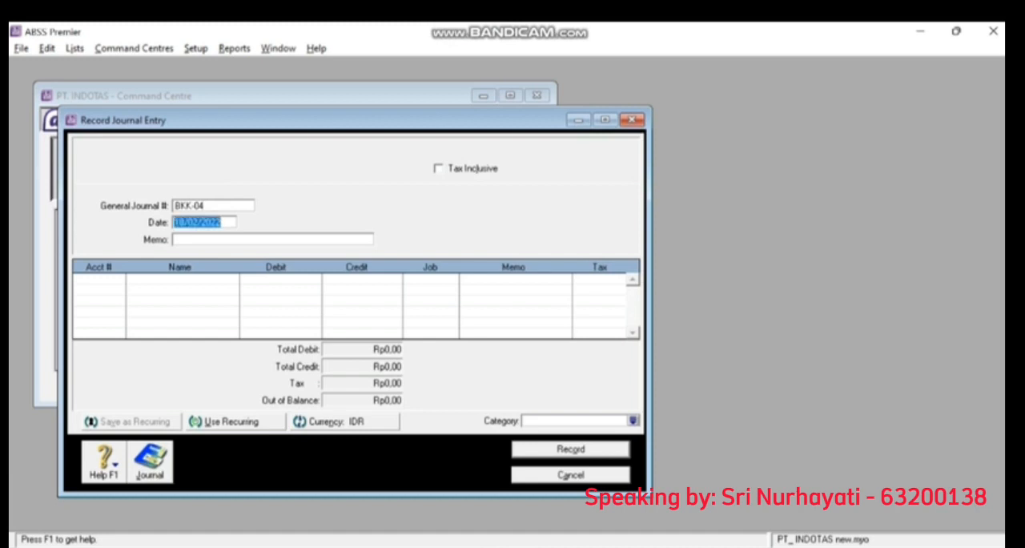
- Change the currency of journal entry BKK-04 to USD, accepting the offered exchange rate
key(Return)
key(Return)
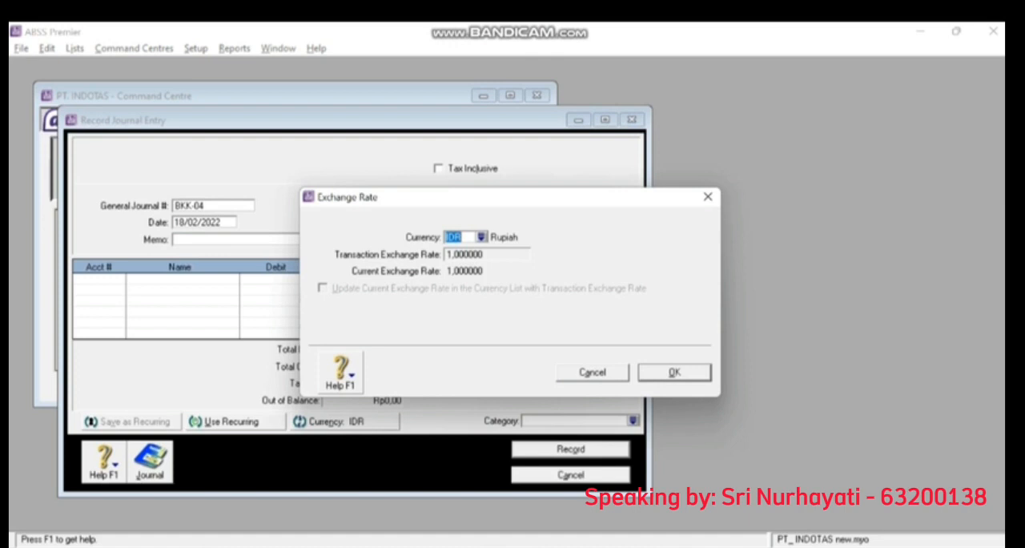
click(482, 237)
double_click(392, 219)
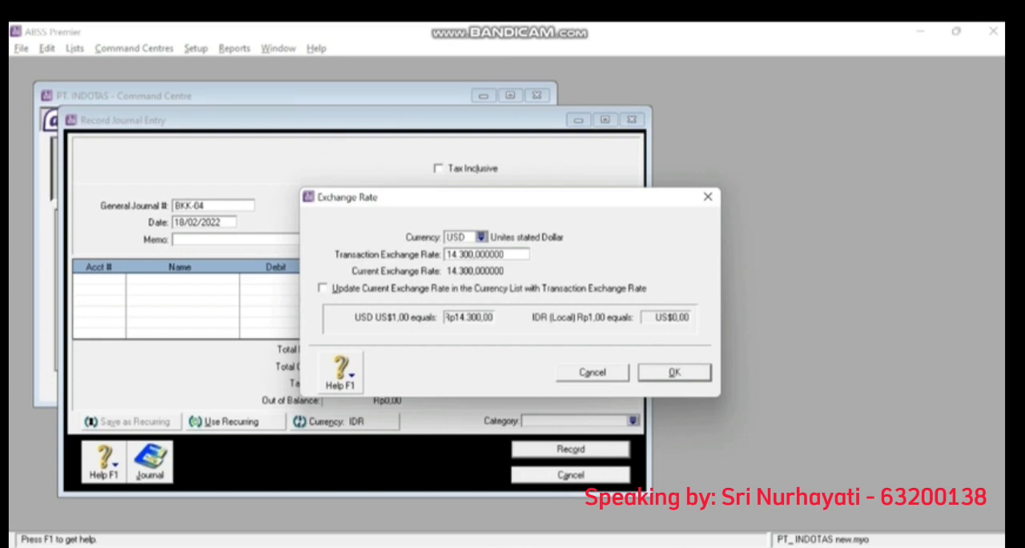
key(Return)
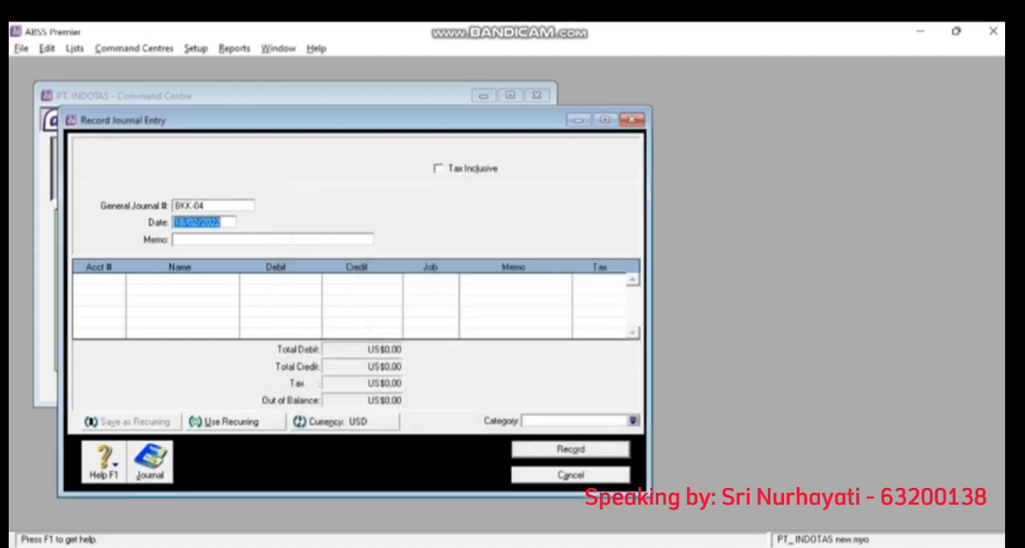
- Enter "Pembayaran Gaji Karyawan Bagian Adm & Umum" as the memo of journal entry BKK-04
key(Tab)
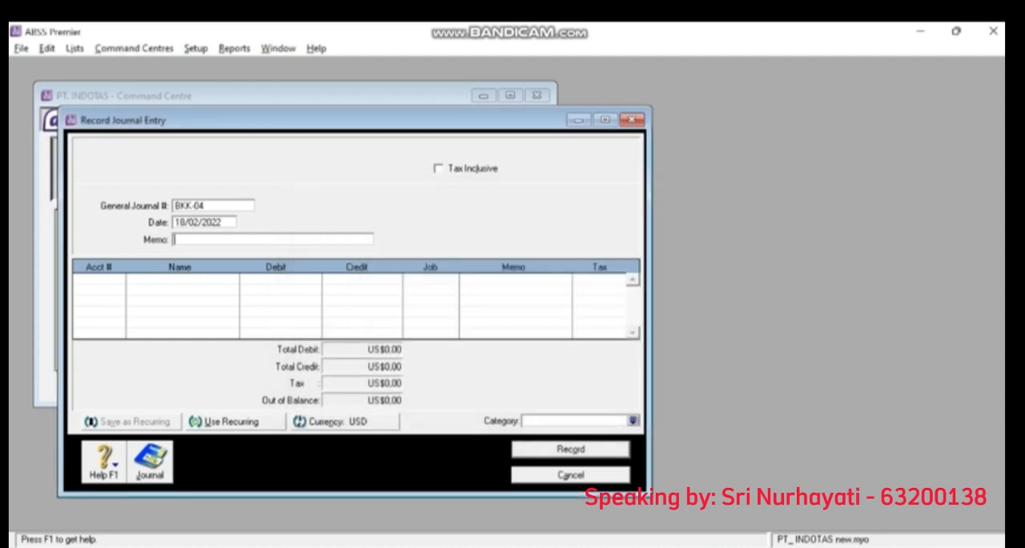
text(Pembayaran Gaji Karya)
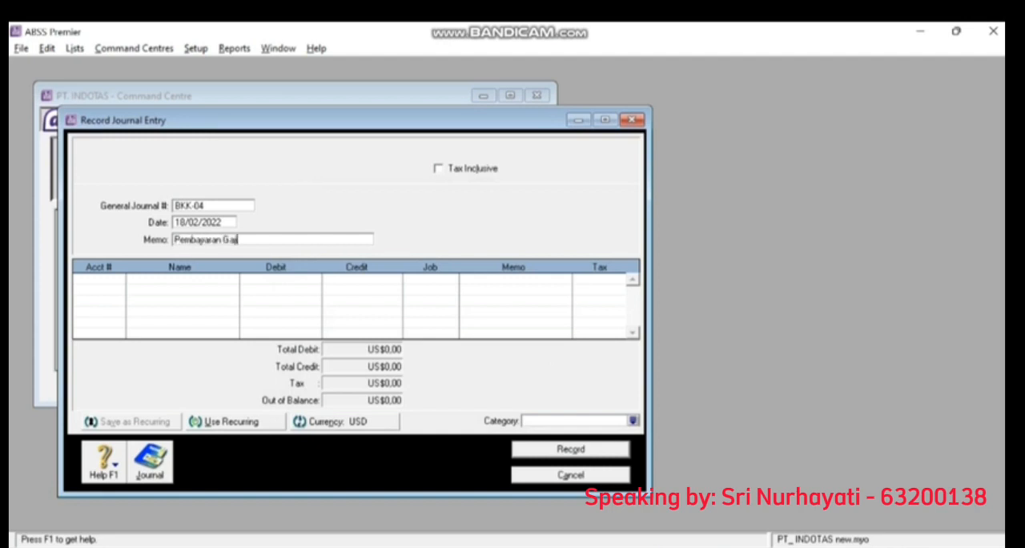
text(wan Bagian Adm & Umum)
key(Tab)
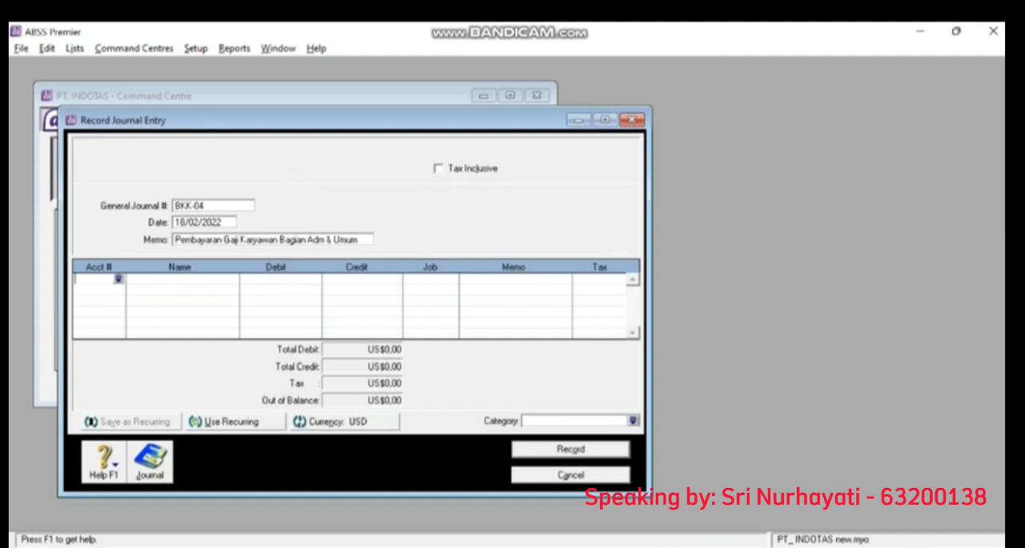
- Add account 6-5130 Wages & Salaries to journal entry BKK-04 with a debit of US$1.049
key(Return)
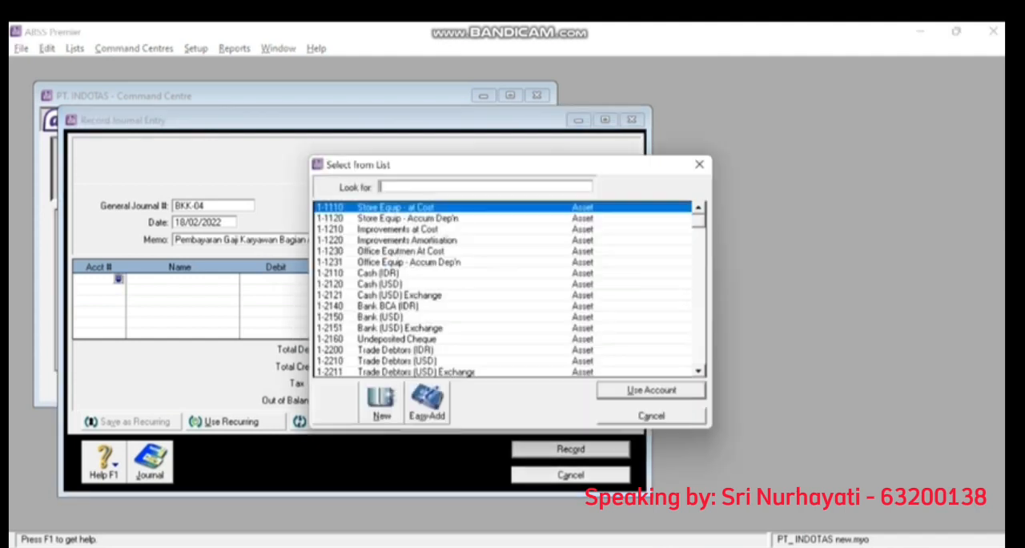
text(6)
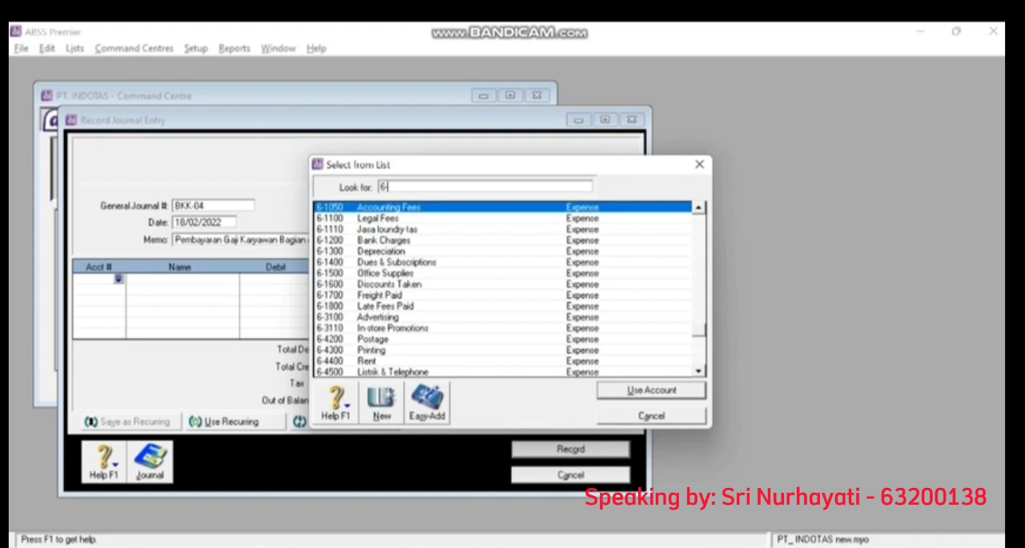
text(-51)
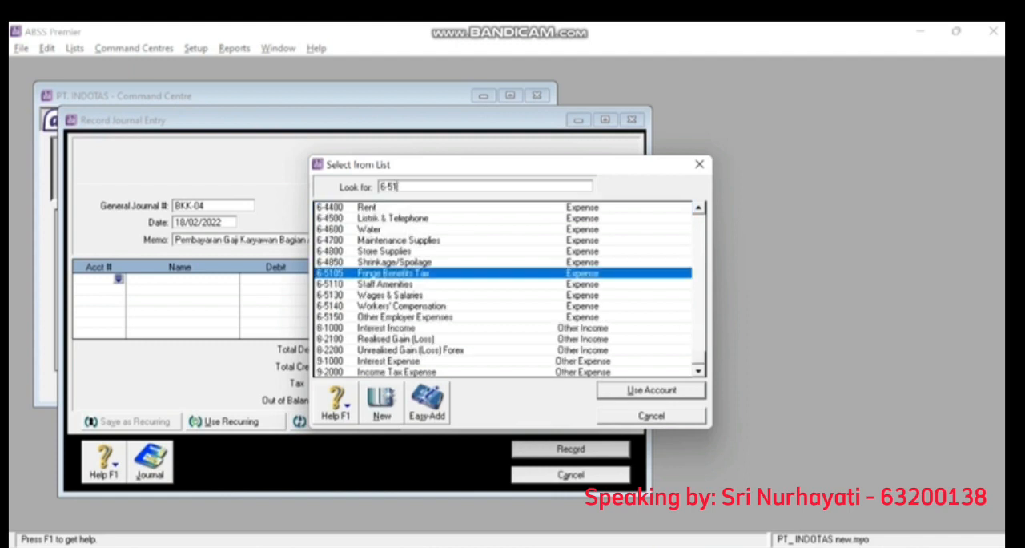
text(3)
key(Return)
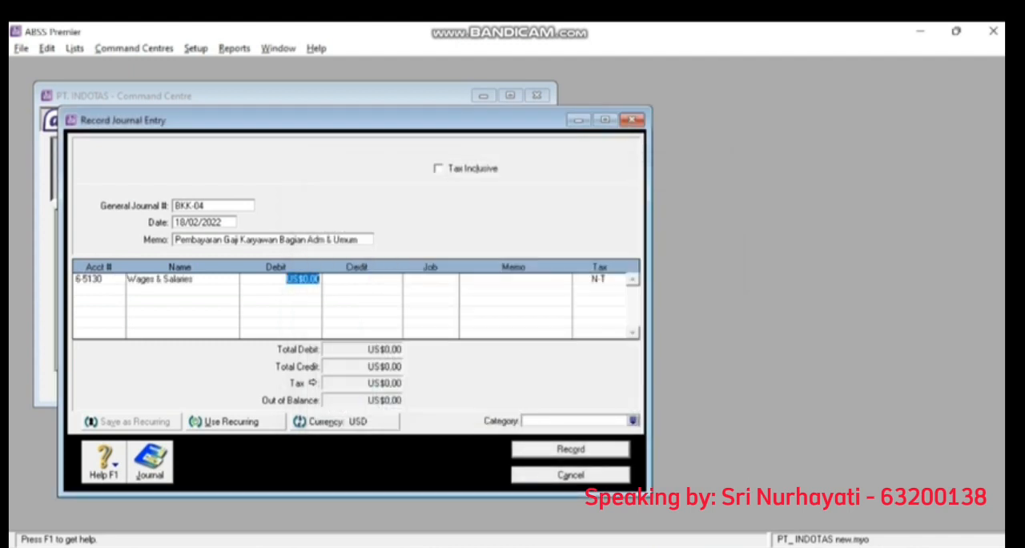
text(1049)
key(Tab)
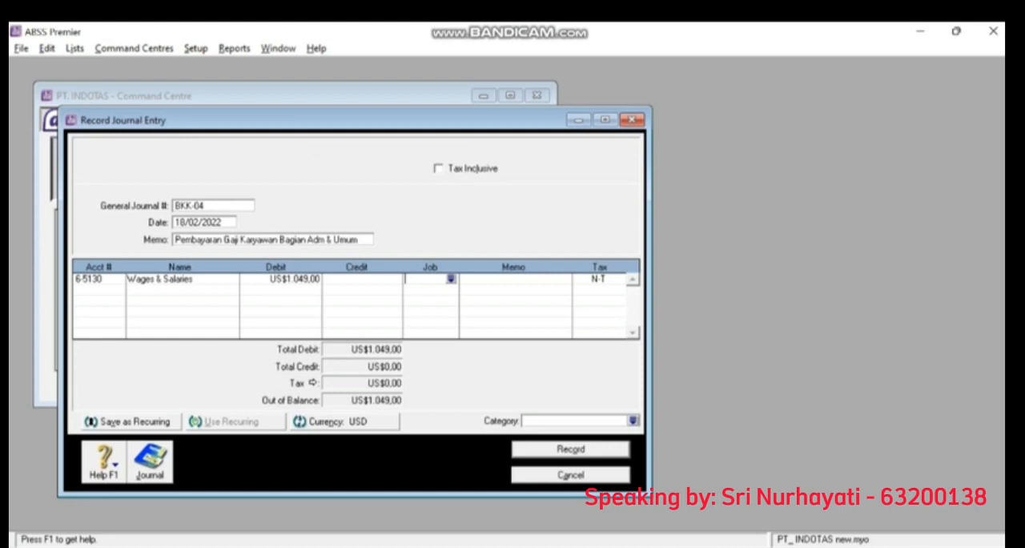
- Add account 1-2120 Cash (USD) as the second line of BKK-04 with a credit of US$1.049
click(94, 290)
click(118, 290)
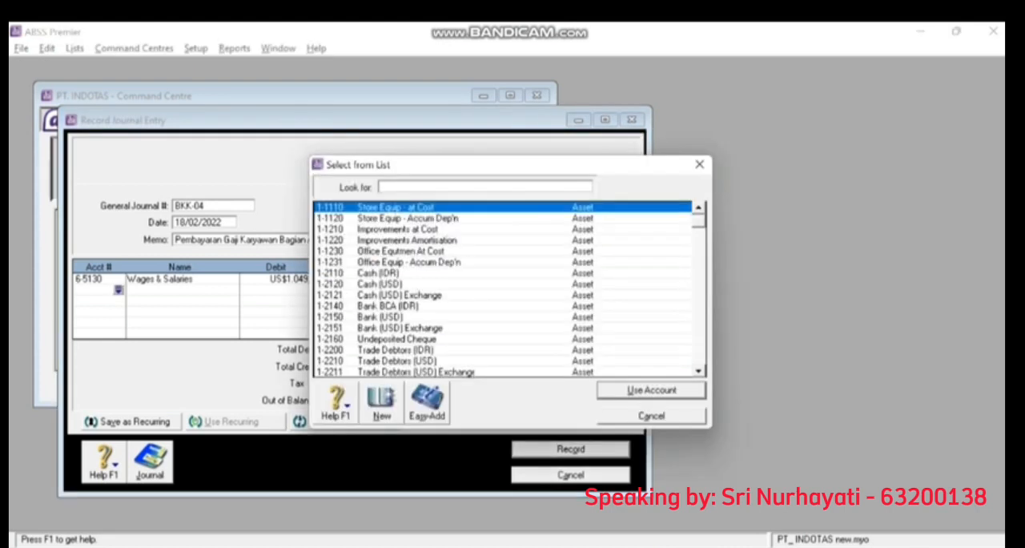
double_click(380, 284)
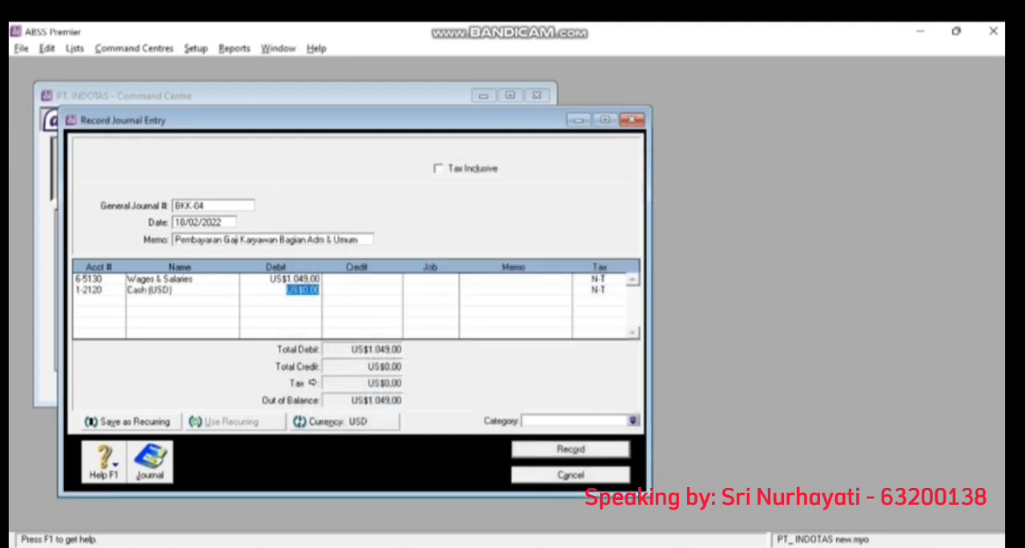
key(Tab)
key(Tab)
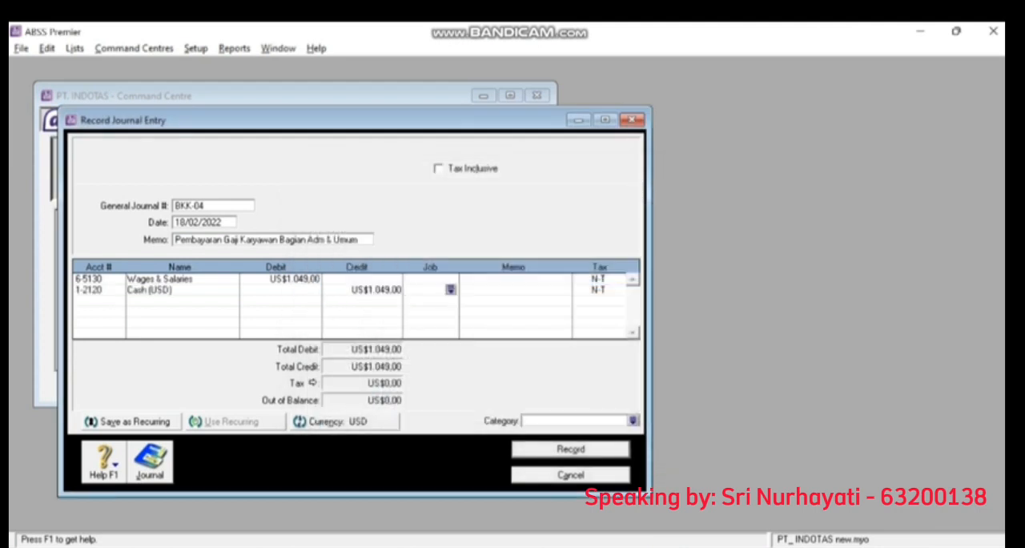
key(Tab)
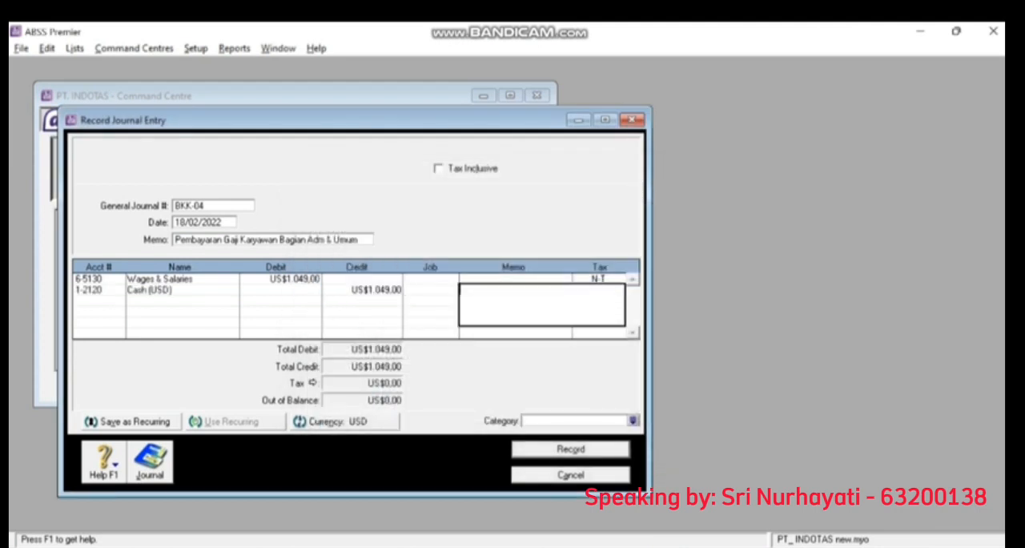
- Assign category O (Overseas) to journal entry BKK-04 and record it
click(633, 421)
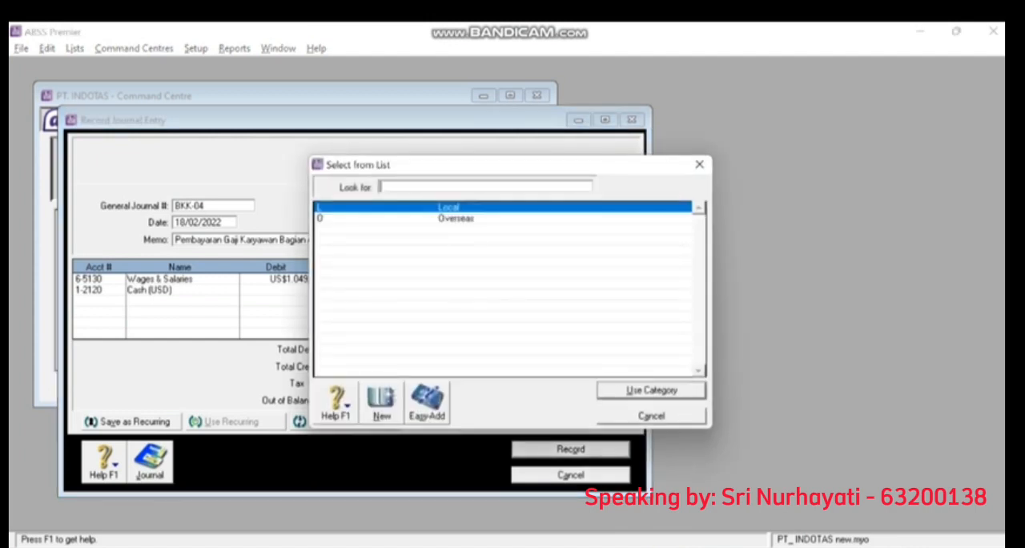
double_click(455, 218)
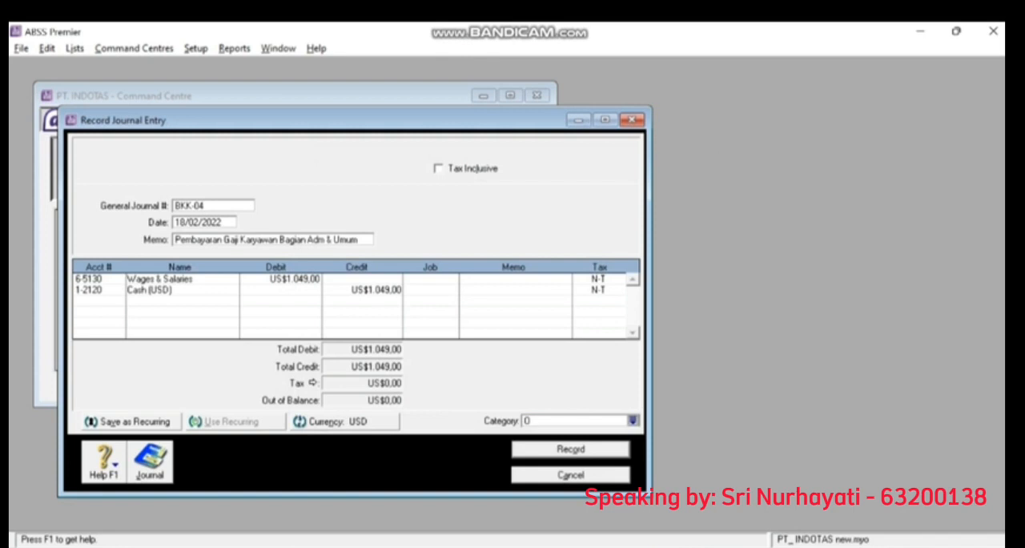
click(570, 449)
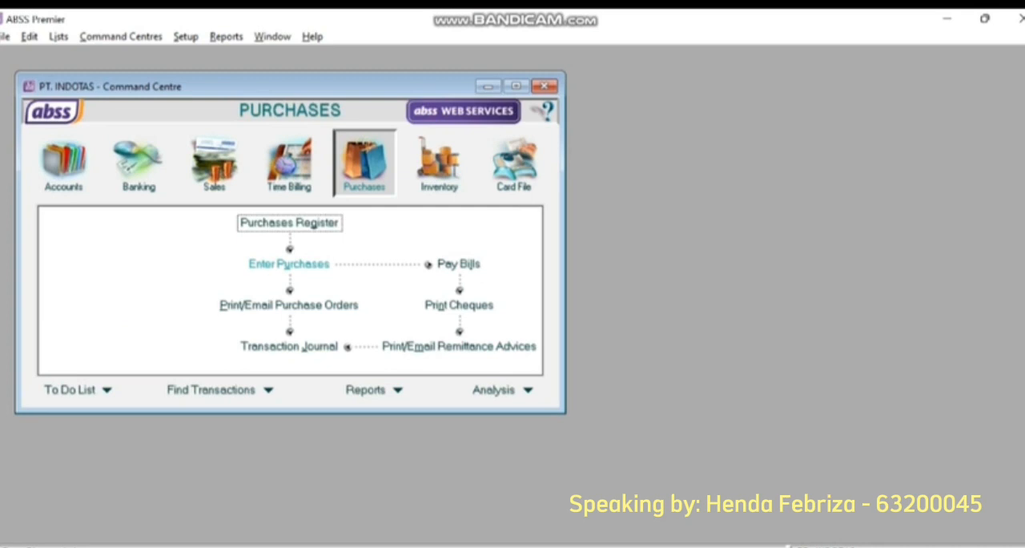
- Start a new purchase bill for the supplier PT.AMBAWARA
click(289, 263)
click(319, 156)
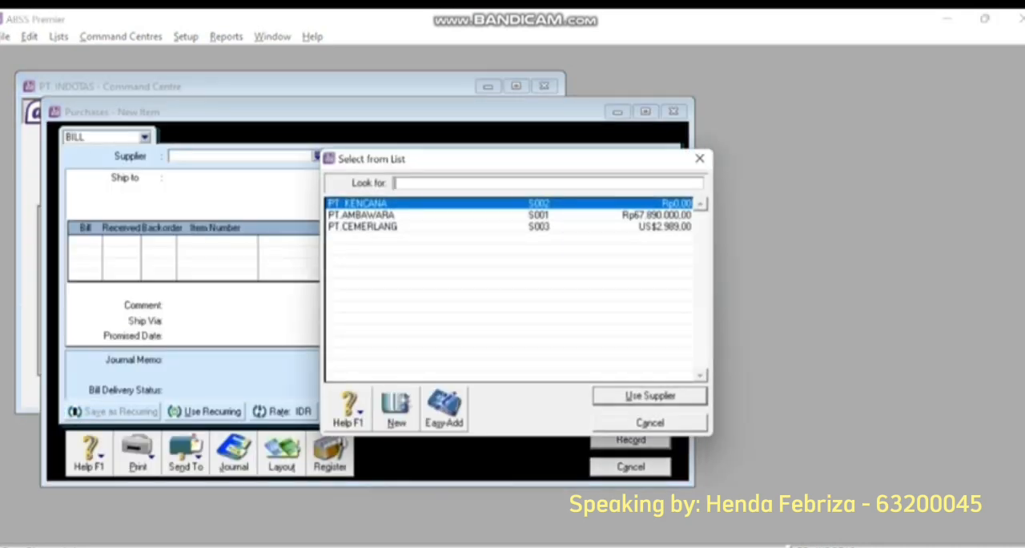
double_click(361, 215)
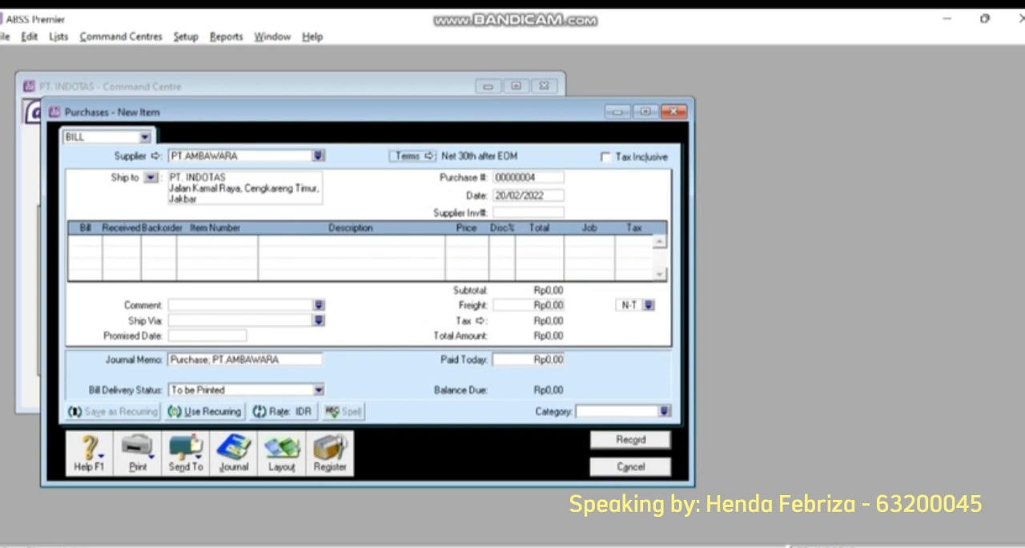
- Change the payment terms of the PT.AMBAWARA bill to C.O.D
click(429, 156)
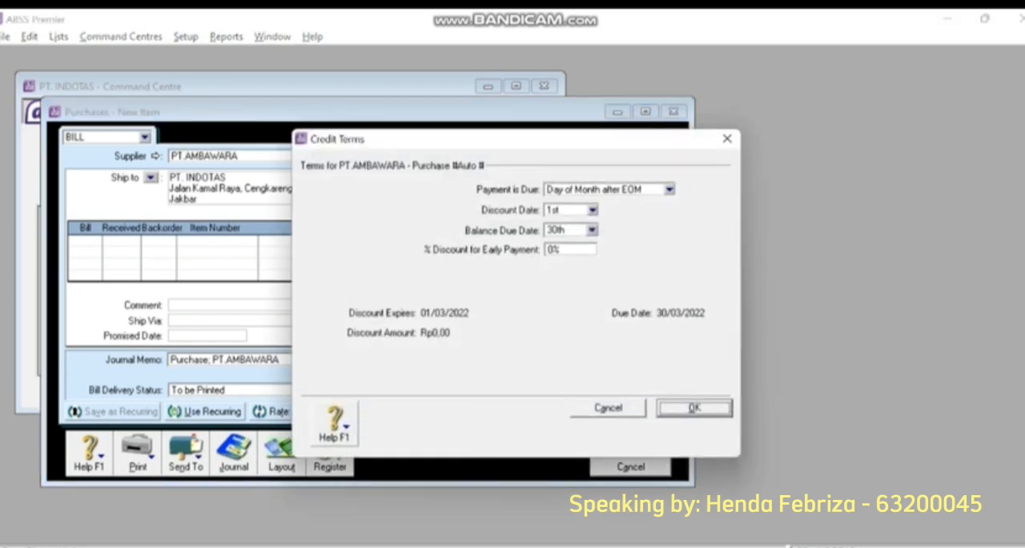
click(669, 190)
click(584, 205)
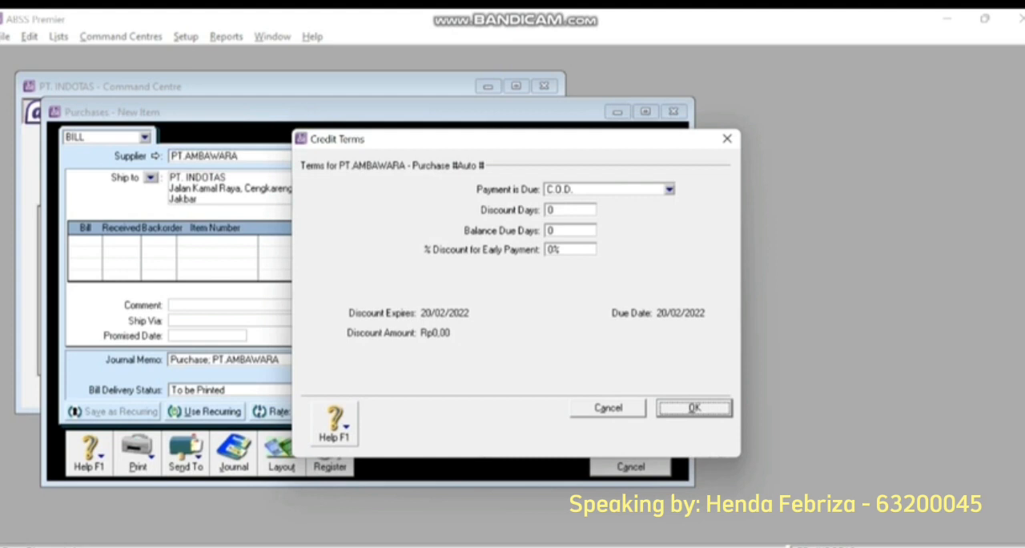
key(Return)
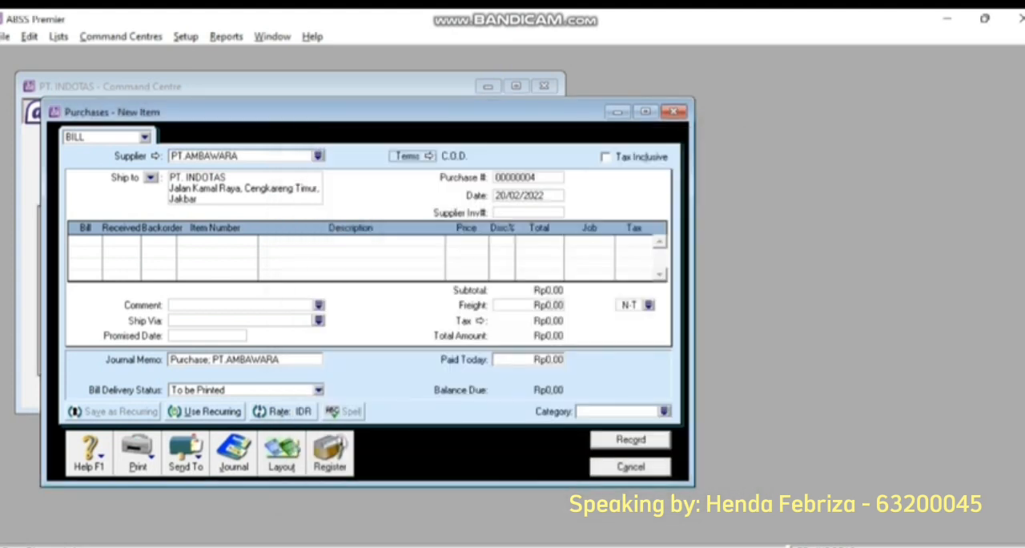
- Set the bill's purchase number to FB-04 and its date to 23/02/2022
key(Tab)
text(FB)
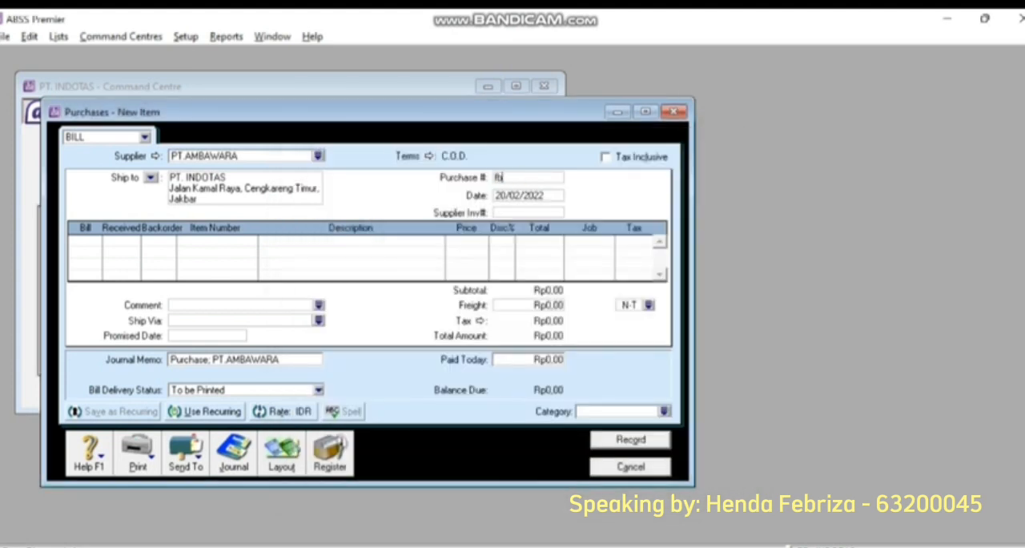
text(-04)
key(Tab)
click(540, 196)
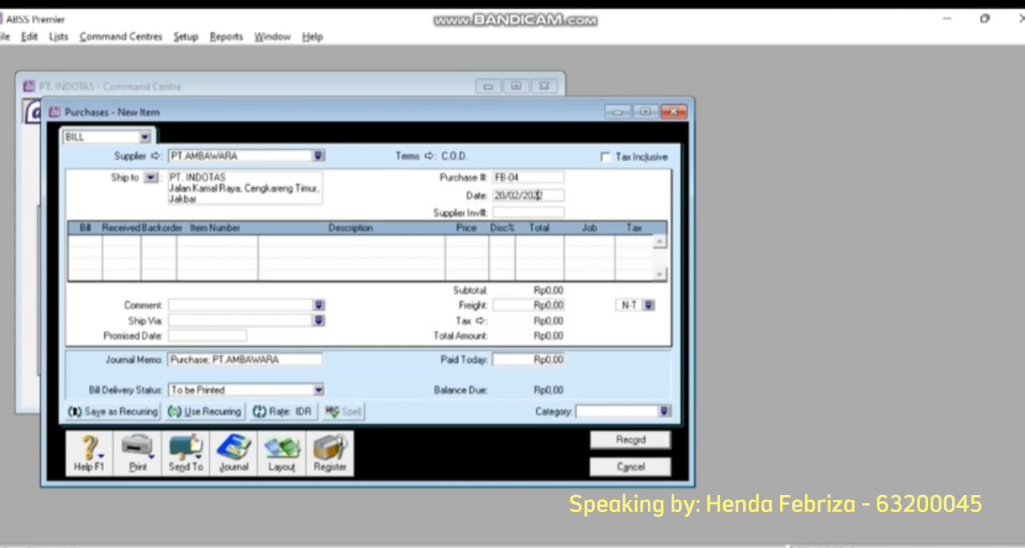
key(Left)
key(Left)
key(BackSpace)
text(3)
key(Tab)
- Add a bill line for 30 units of item EZB (Elizabeth)
key(Tab)
text(30)
key(Tab)
key(Tab)
key(Tab)
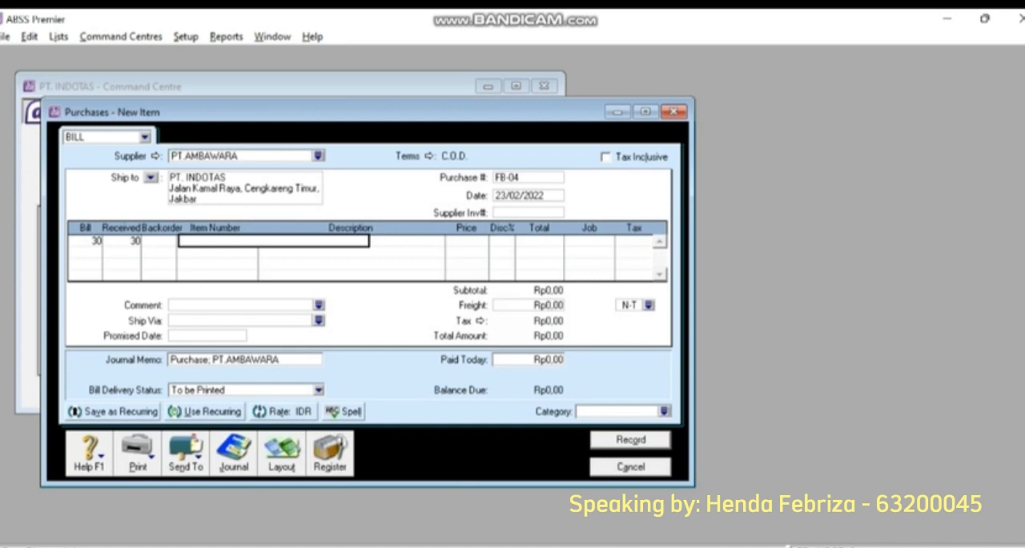
text(E)
key(Tab)
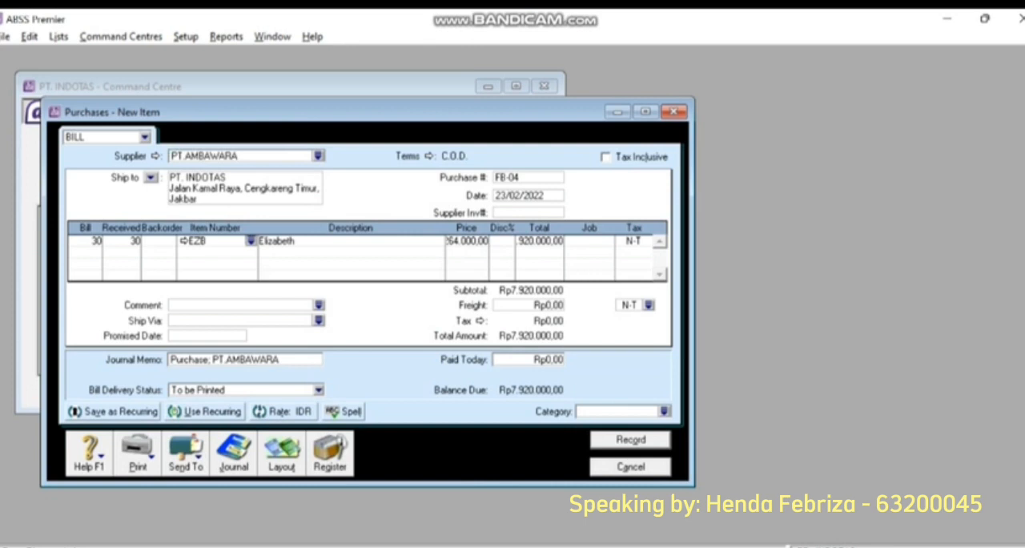
- Set the Elizabeth line's price to Rp240.000 and assign it to job P (Produk)
key(Tab)
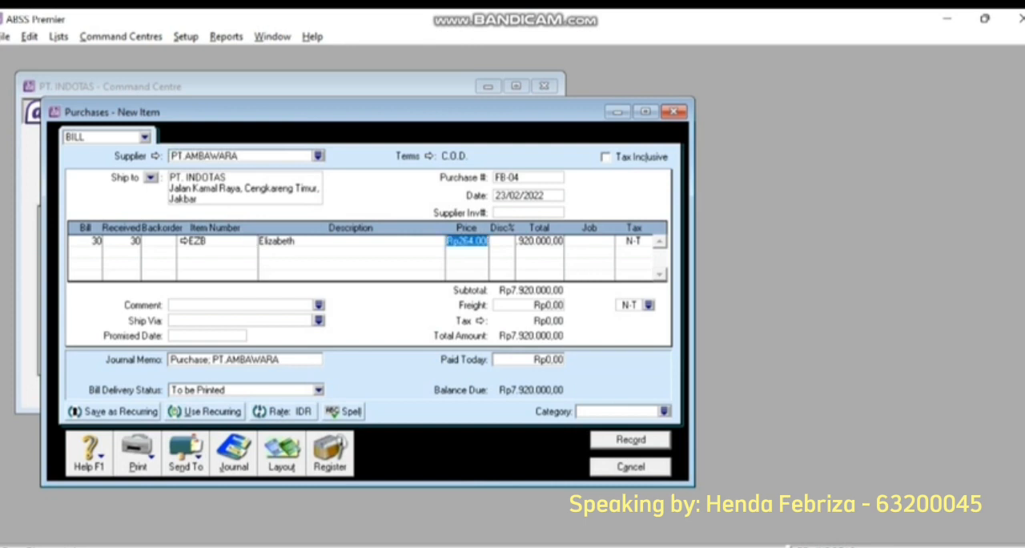
text(240000)
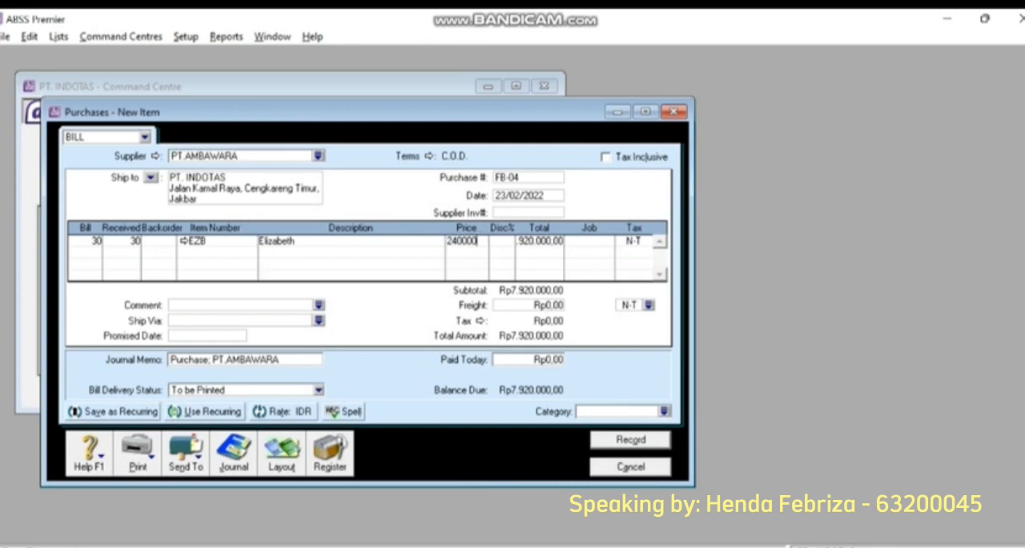
key(Tab)
key(Tab)
key(Tab)
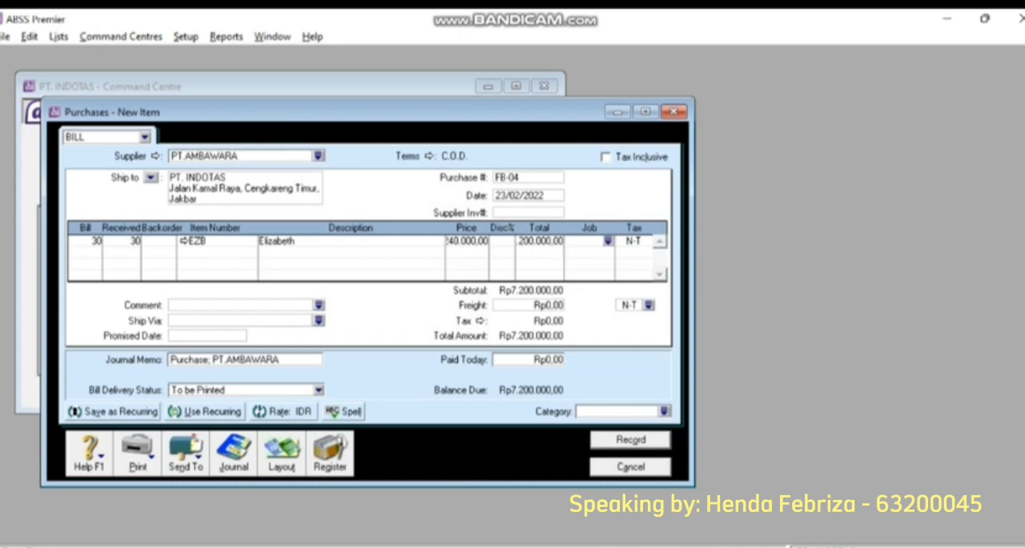
click(608, 241)
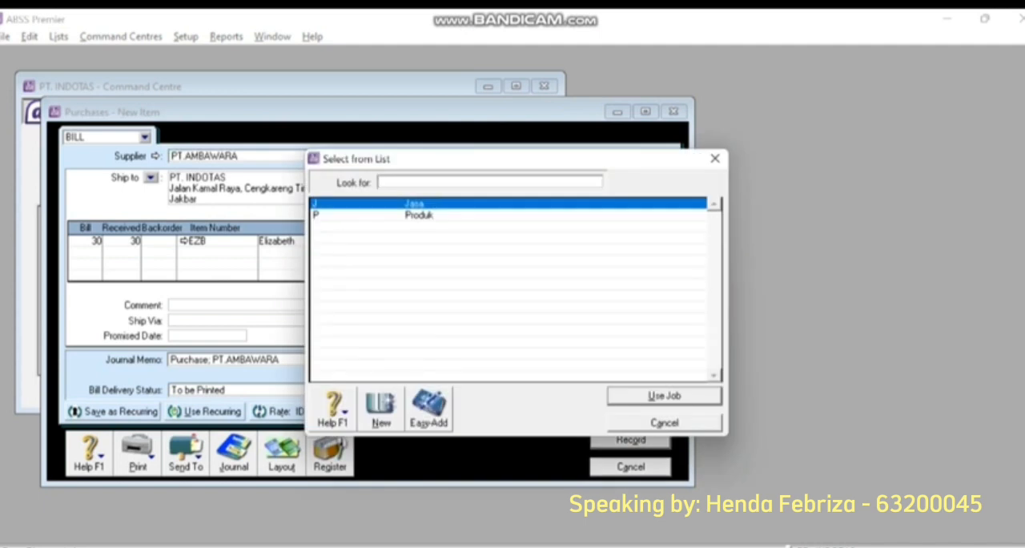
text(P)
key(Return)
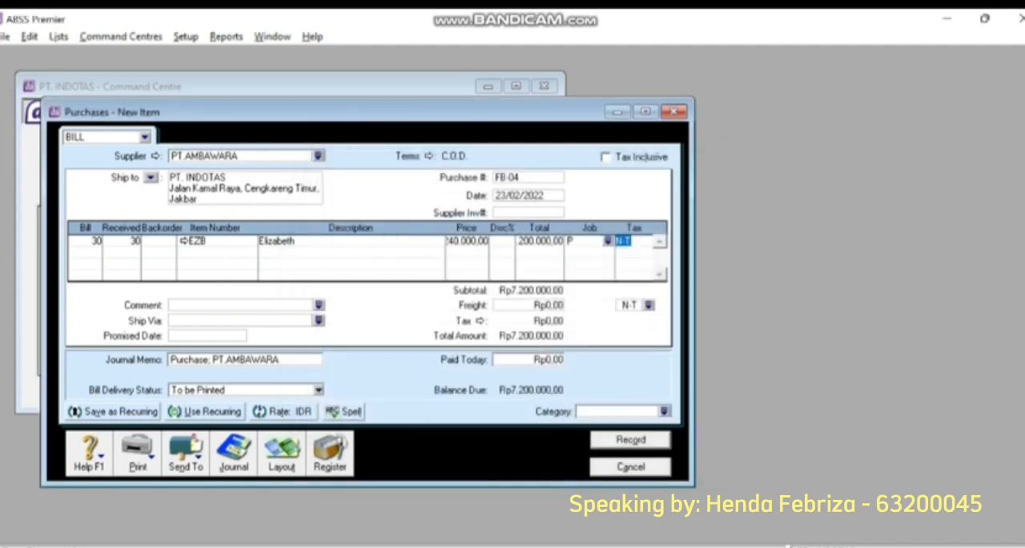
- Apply the PPN tax code to both the Elizabeth line and the freight
click(647, 240)
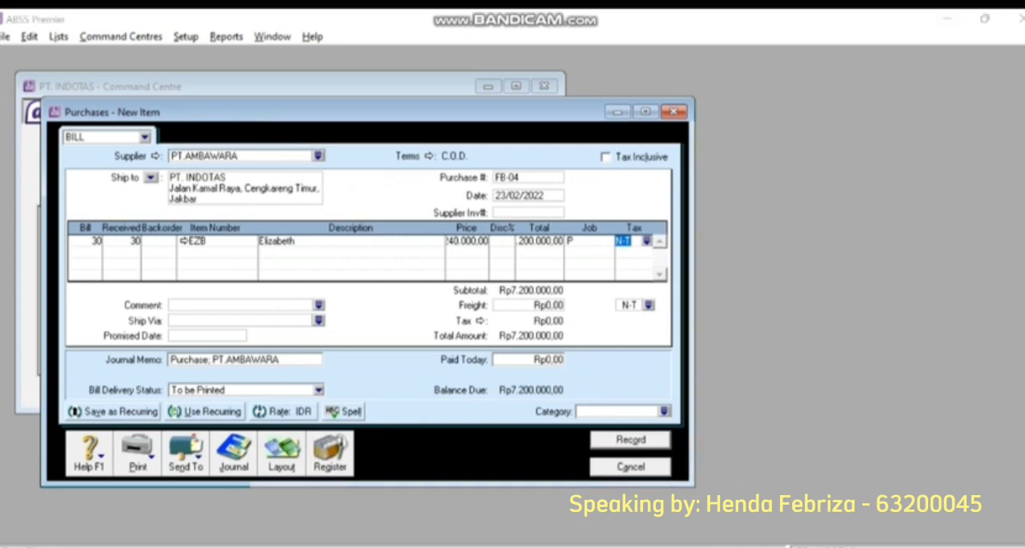
text(P)
key(Return)
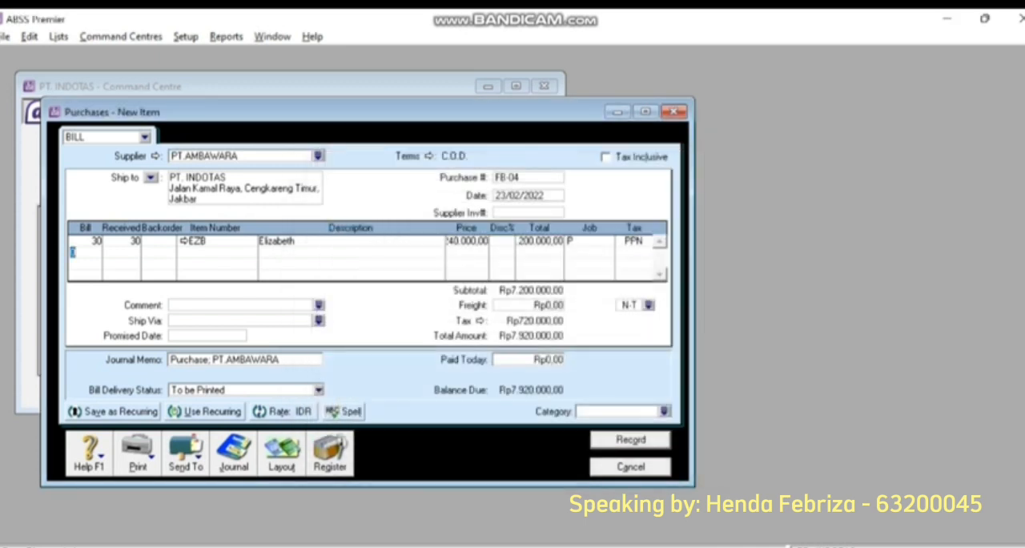
click(648, 305)
click(376, 227)
key(Return)
key(Tab)
text(7920000)
key(Tab)
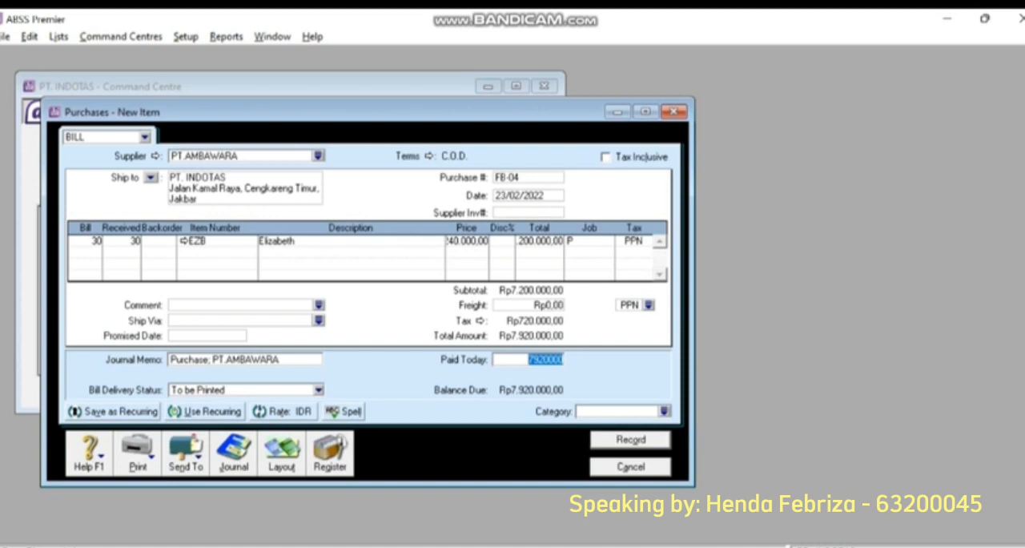
key(BackSpace)
- Assign category L (Local) to bill FB-04, record it and close the purchase form
click(664, 411)
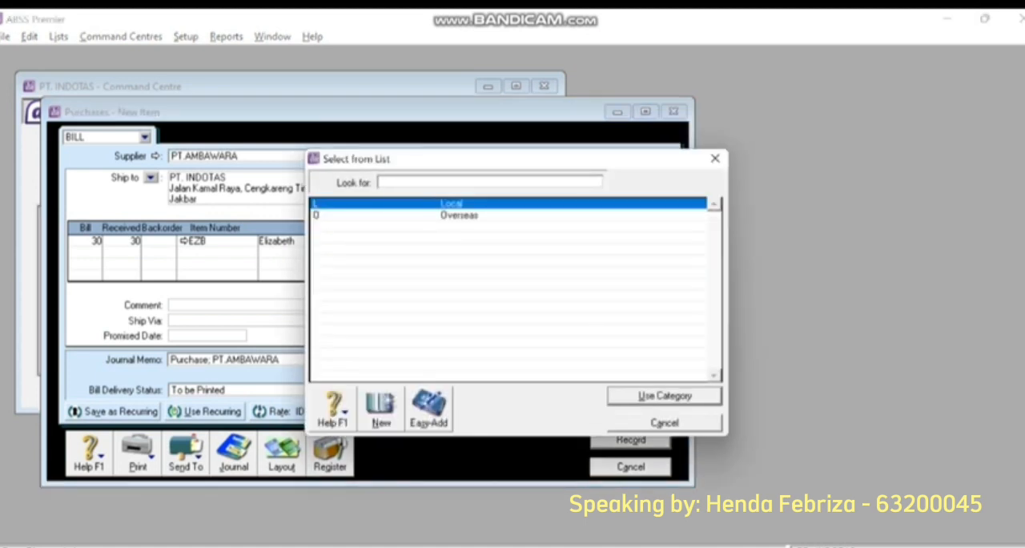
text(L)
key(Return)
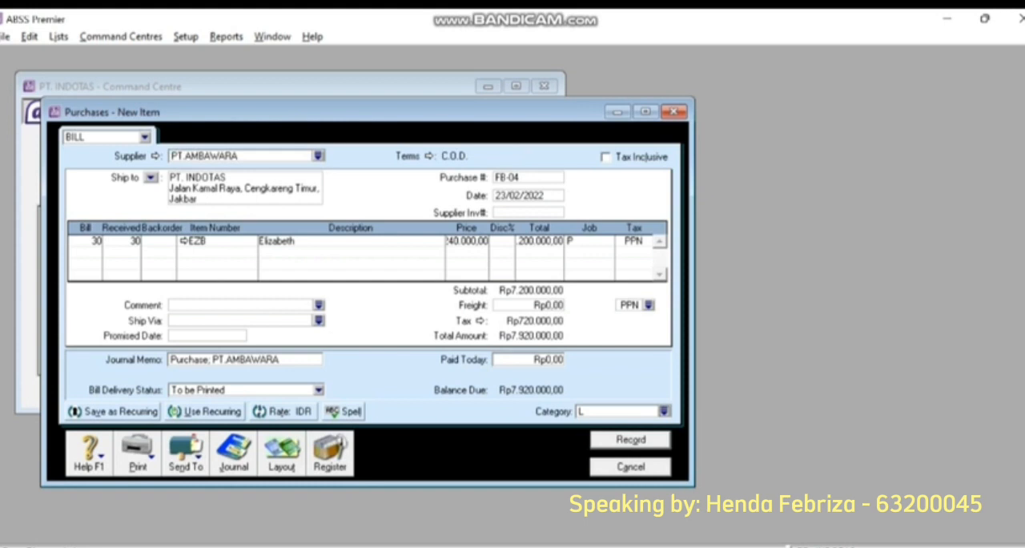
click(630, 439)
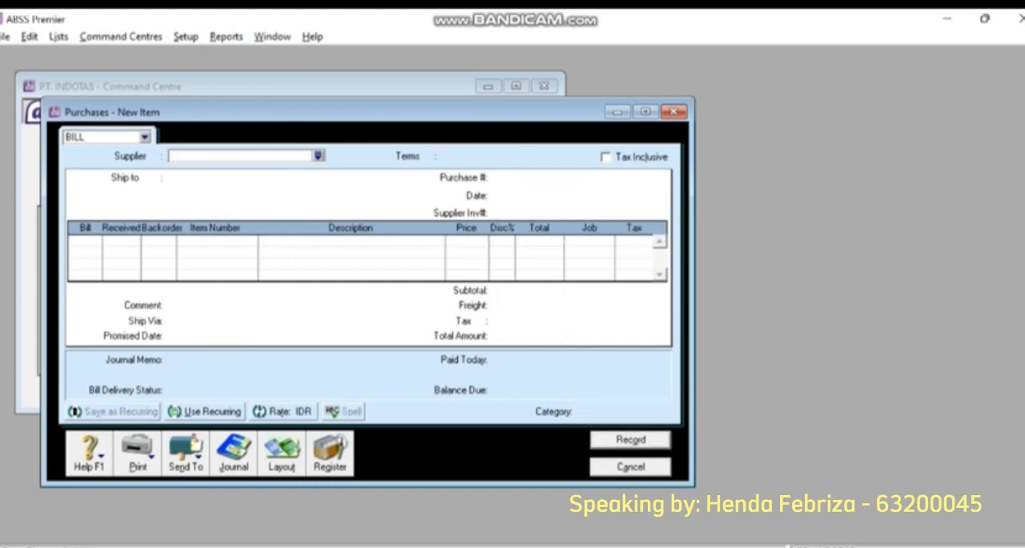
click(674, 112)
- Start an inventory adjustment with the inventory journal number IJ310101
click(440, 164)
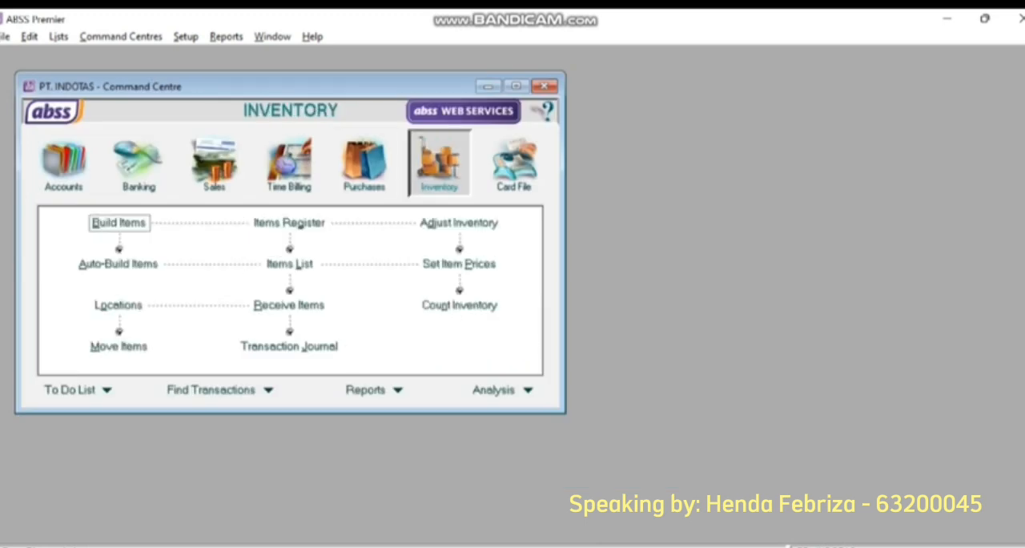
click(458, 223)
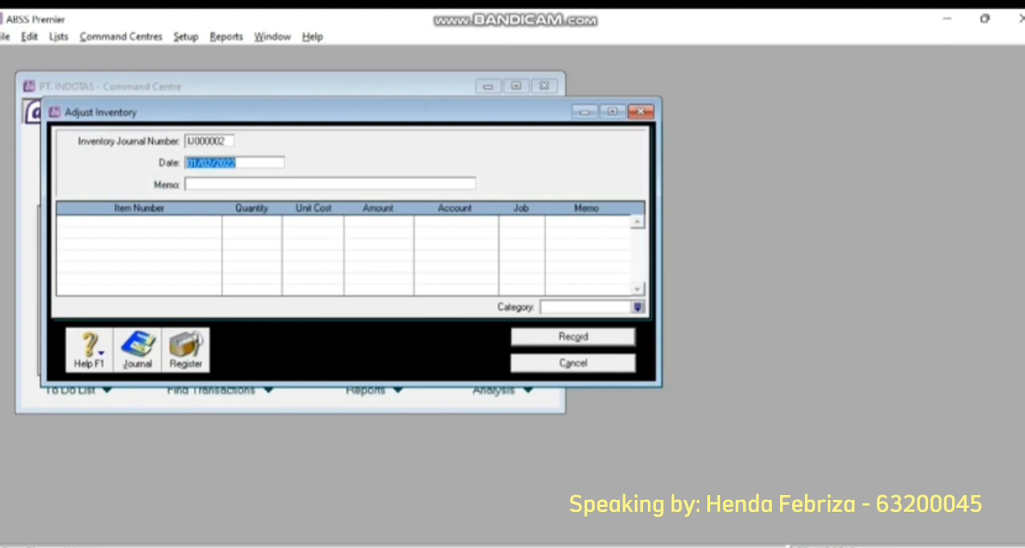
click(209, 140)
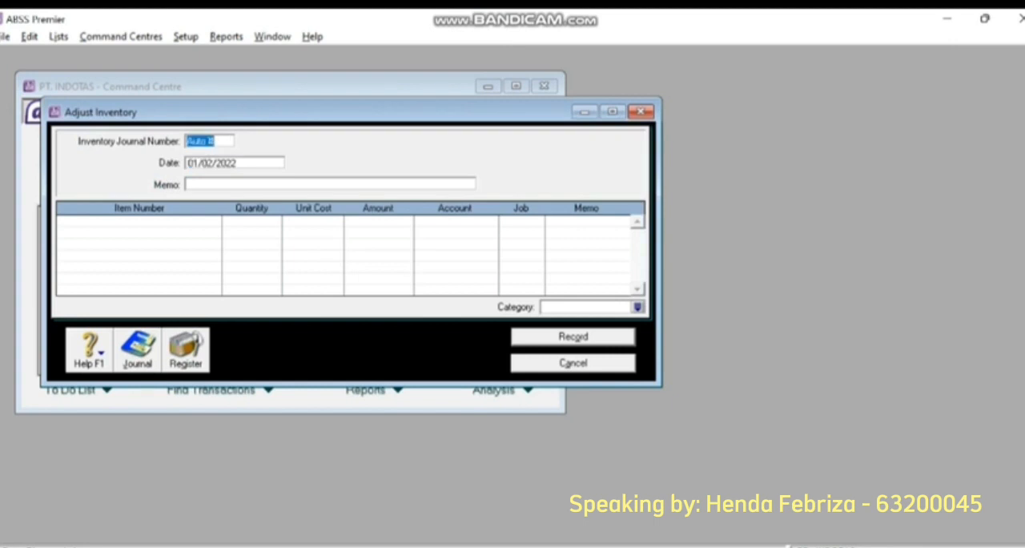
key(Tab)
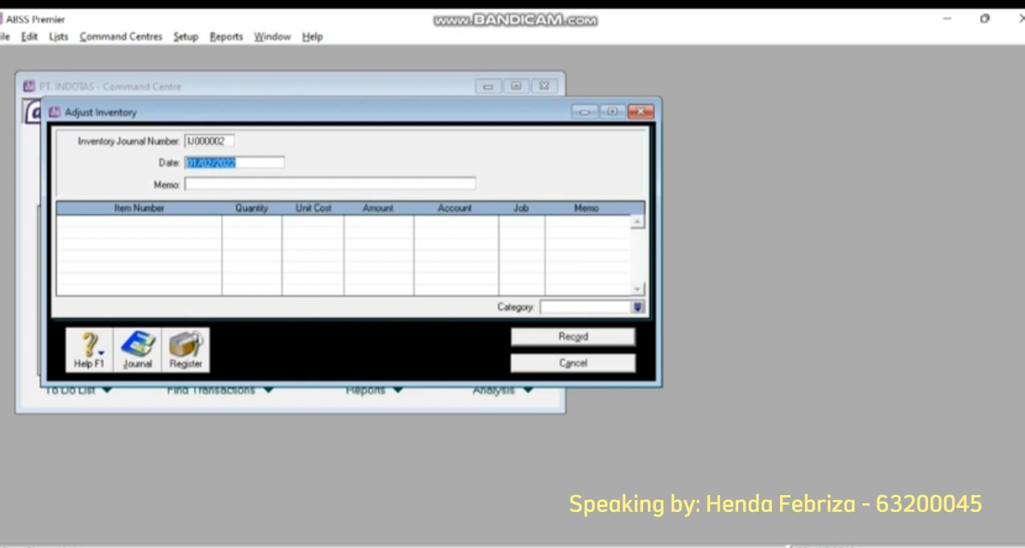
key(shift+Tab)
text(IJ0)
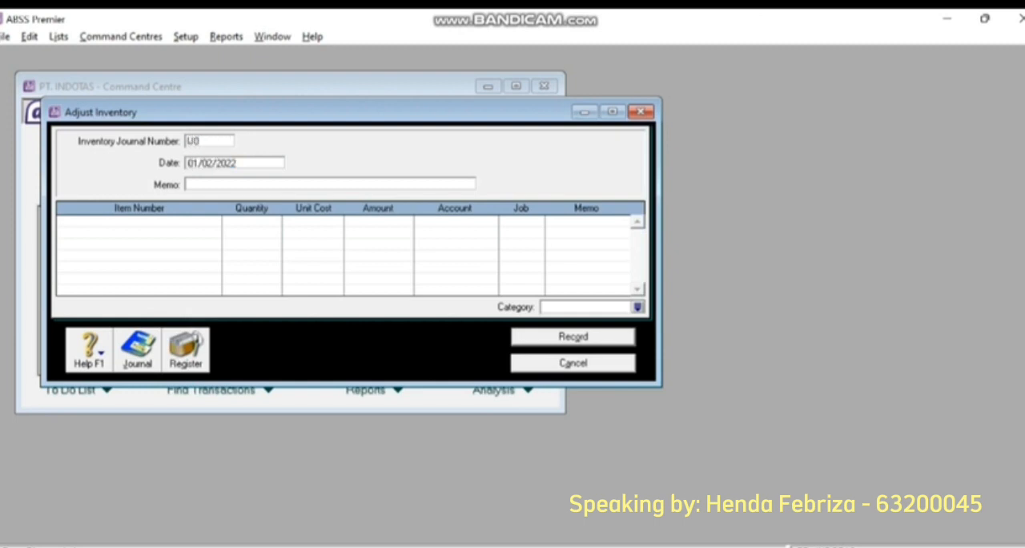
key(BackSpace)
text(310101)
key(Tab)
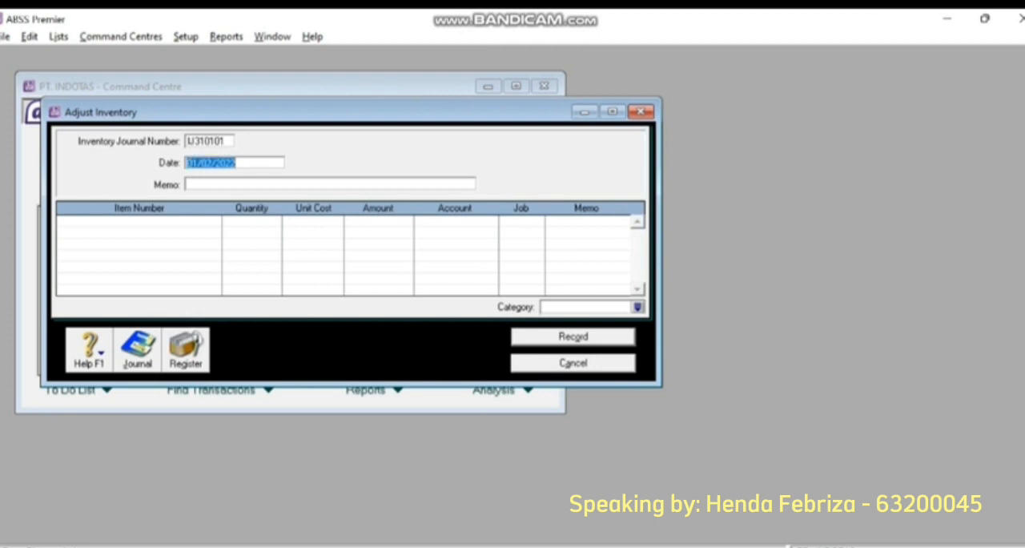
- Set the inventory adjustment's date to 20/02/2022
key(End)
key(Left)
key(Left)
key(Left)
key(Left)
key(Left)
key(Left)
key(Left)
key(Left)
key(Left)
key(BackSpace)
text(20)
key(Tab)
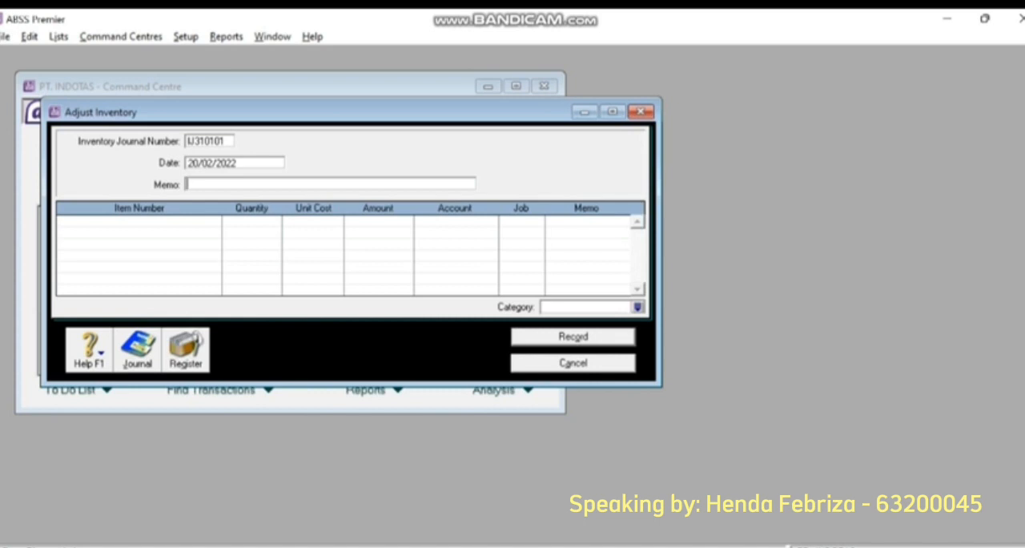
- Enter "Persediaan Yang Hilang Kode CRS" as the memo of adjustment IJ310101
text(Persediaan Yang Hilang)
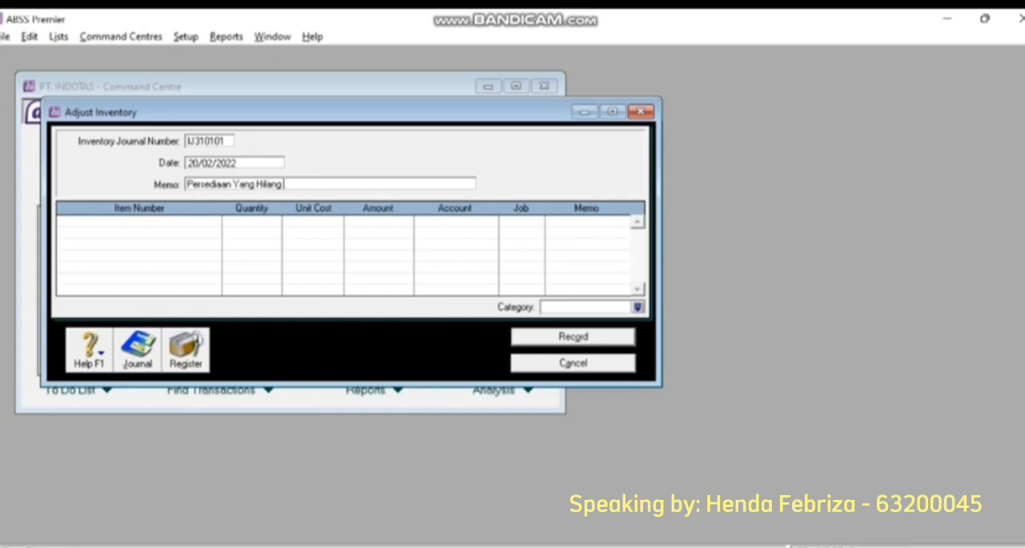
text( Kode CRS)
key(Tab)
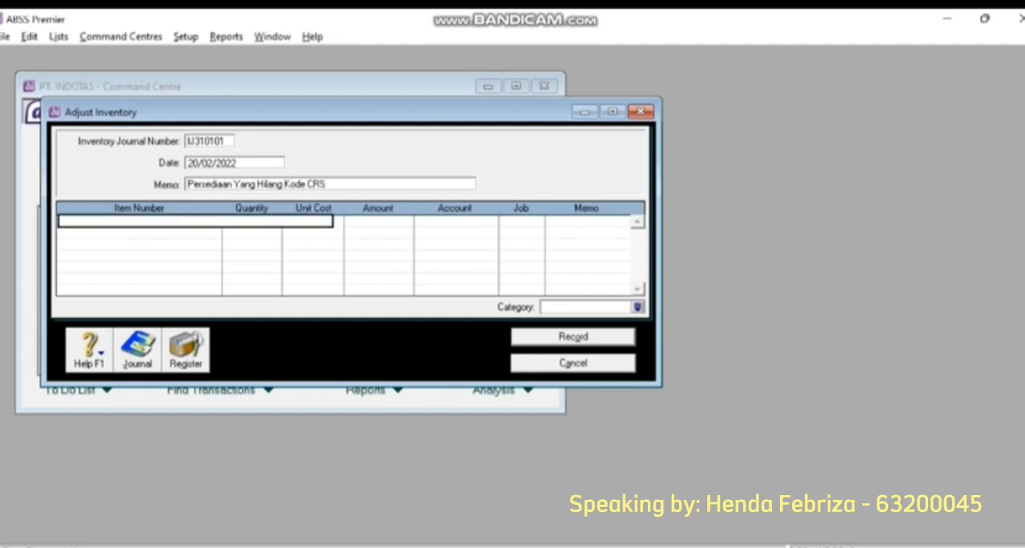
- Add item CRS to the adjustment with a quantity of -3 and a unit cost of Rp0
text(C)
key(Tab)
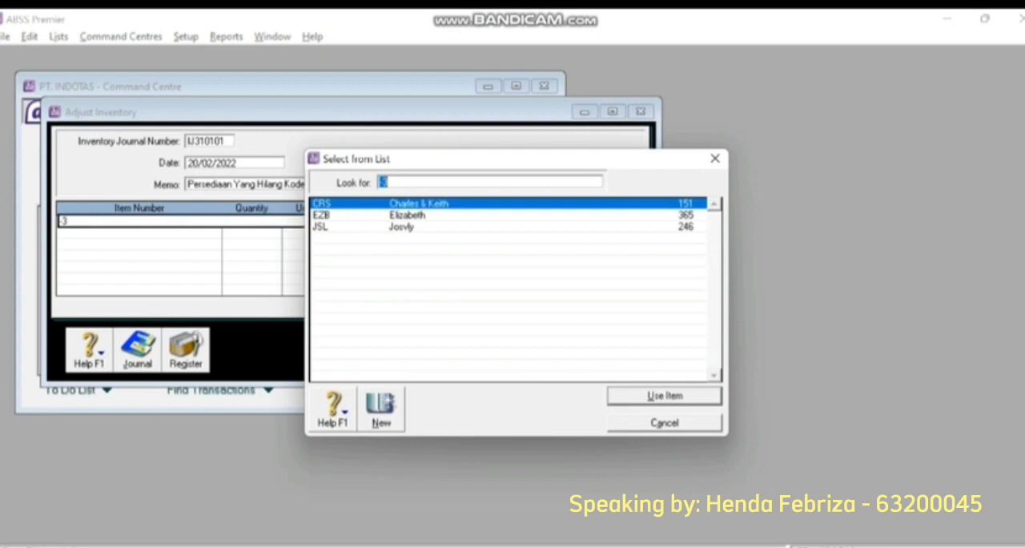
text(CRS)
key(Return)
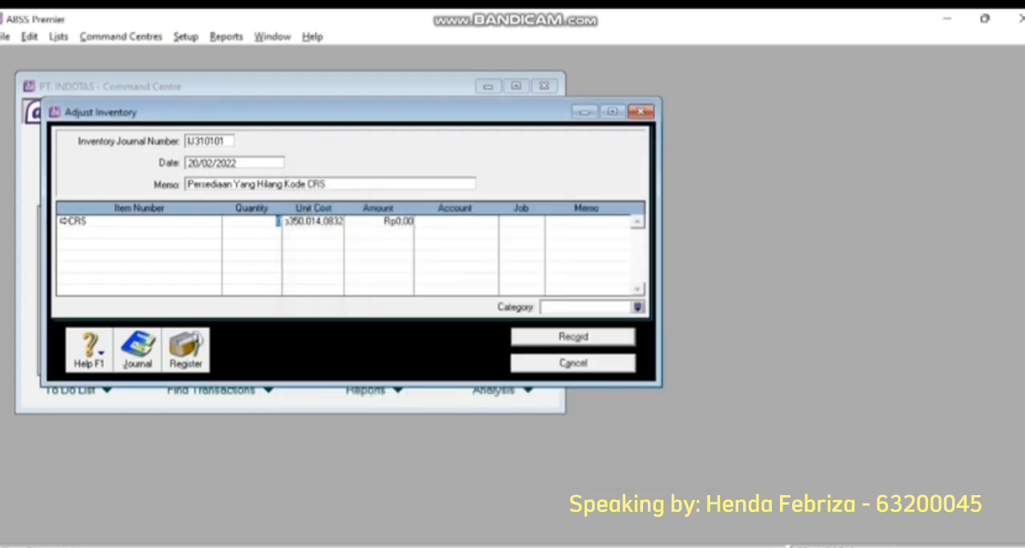
text(-3)
key(Tab)
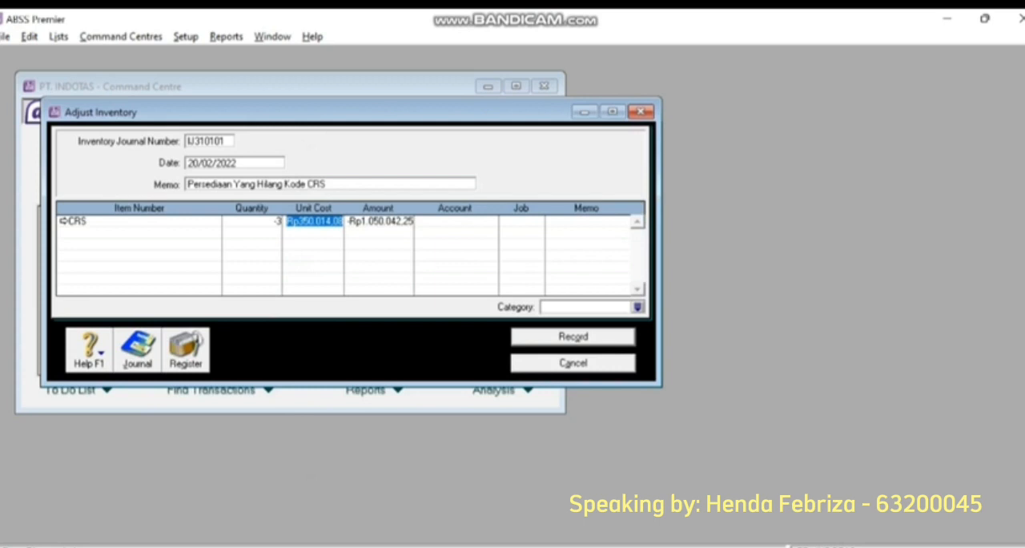
text(0)
key(Tab)
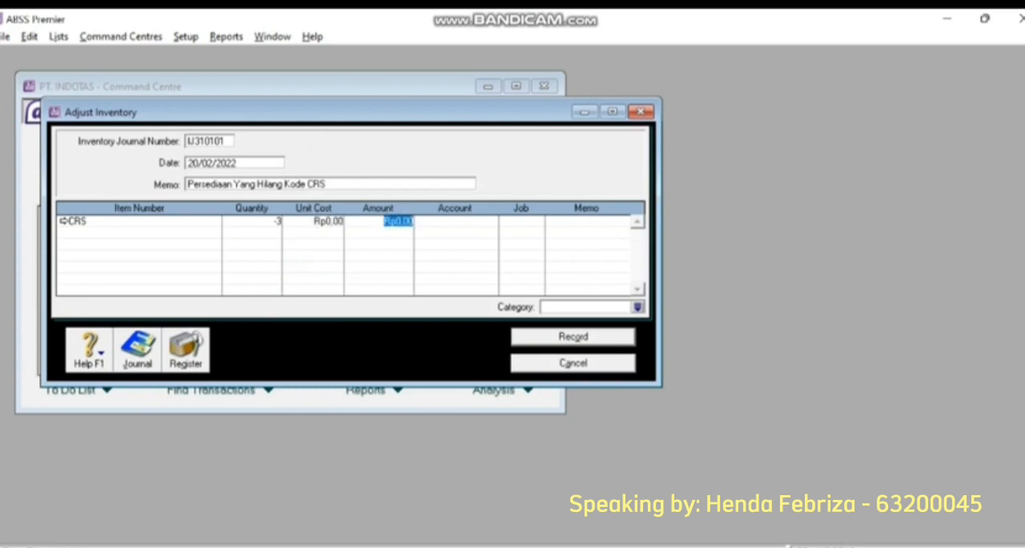
- Try to assign expense account 6-1050 Accounting Fees to the CRS adjustment line
key(Tab)
text(6)
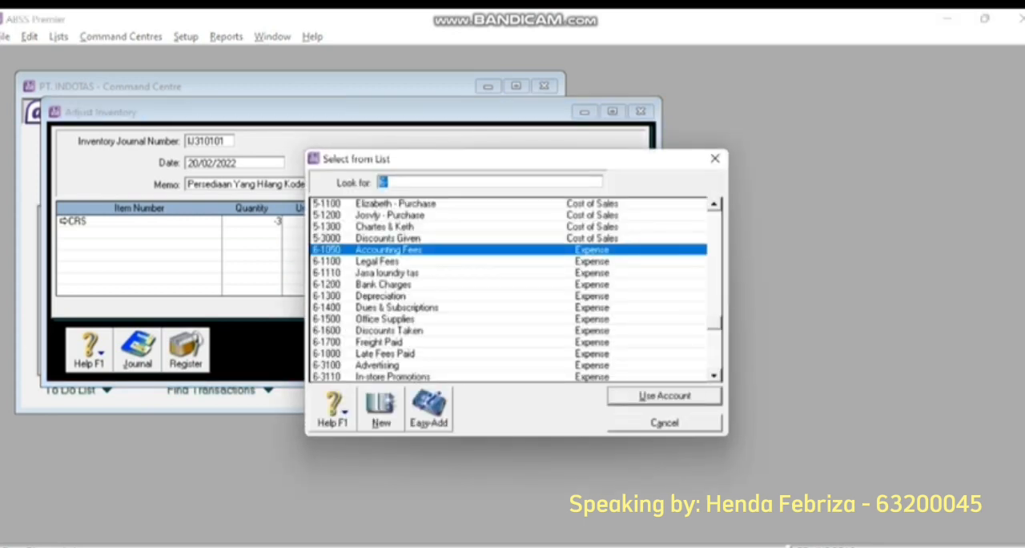
key(Return)
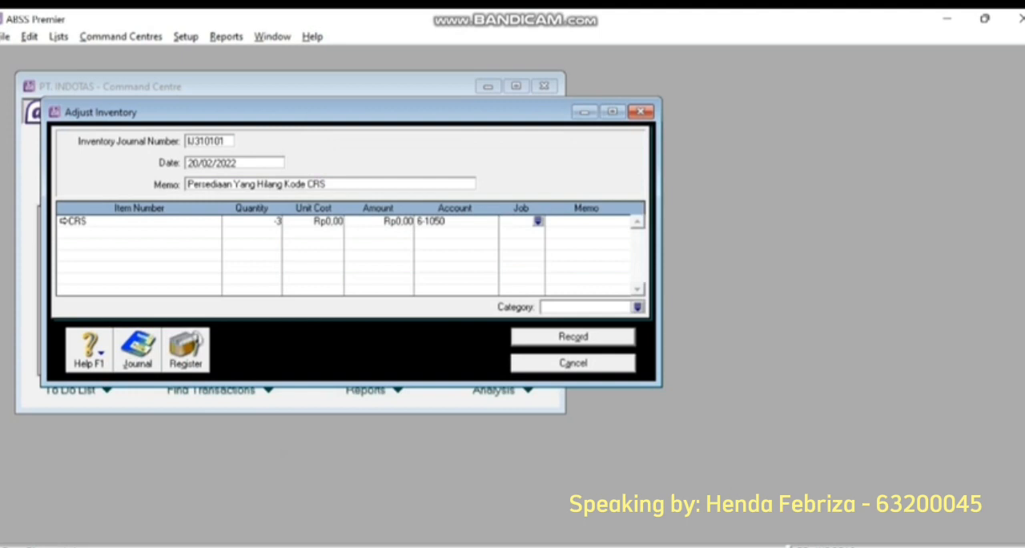
- Assign job P and the Local category (L) to the CRS inventory adjustment and record it
click(538, 221)
text(P)
key(Return)
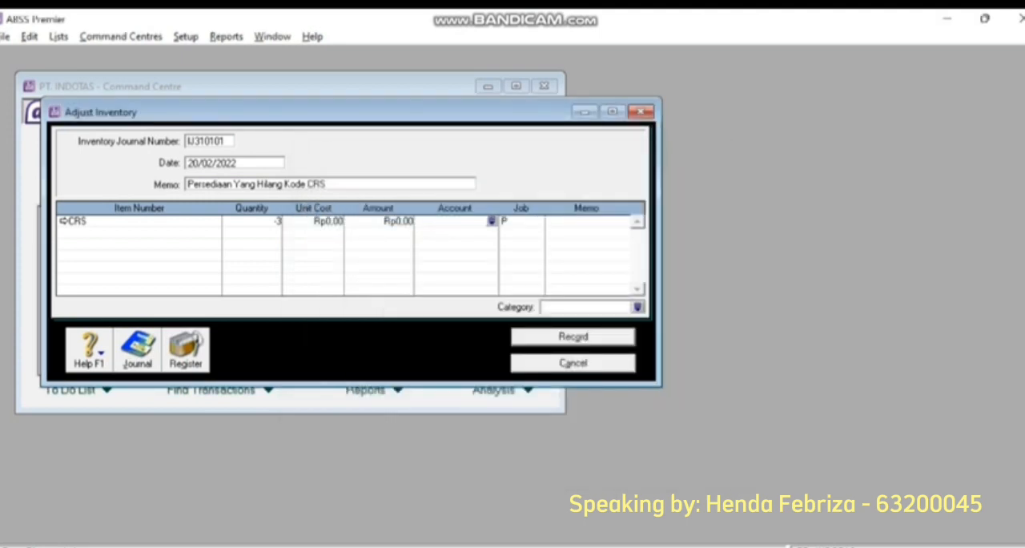
click(587, 222)
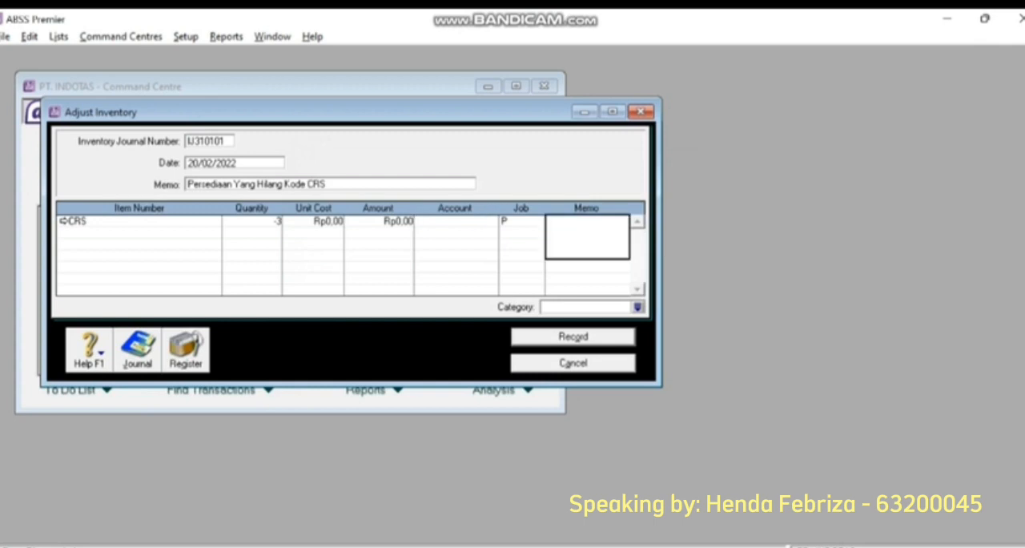
click(638, 307)
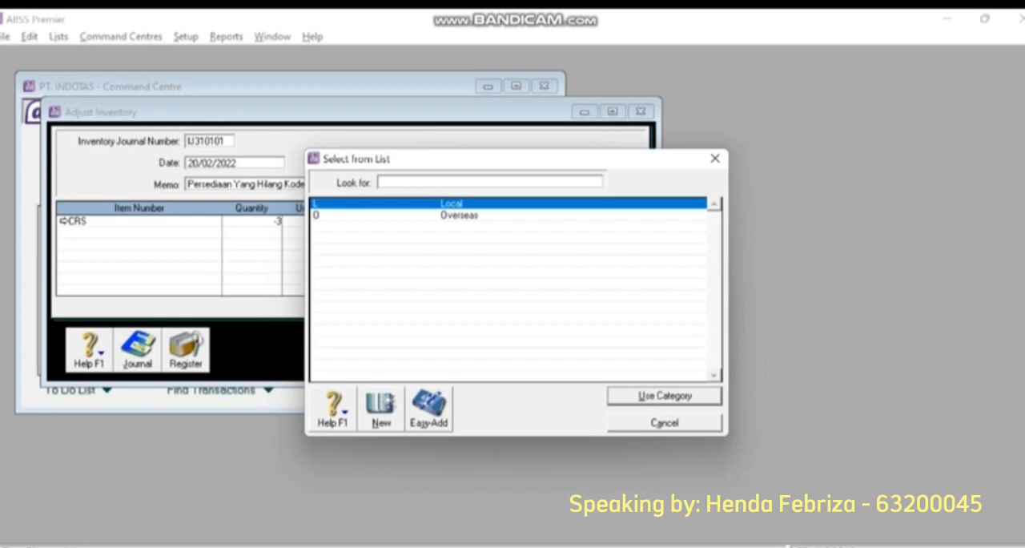
key(Return)
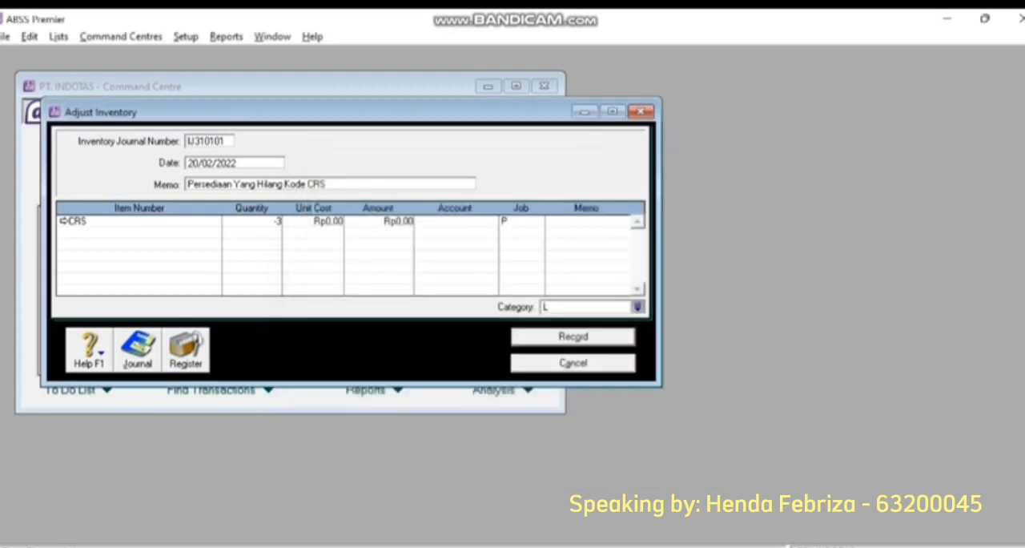
click(574, 337)
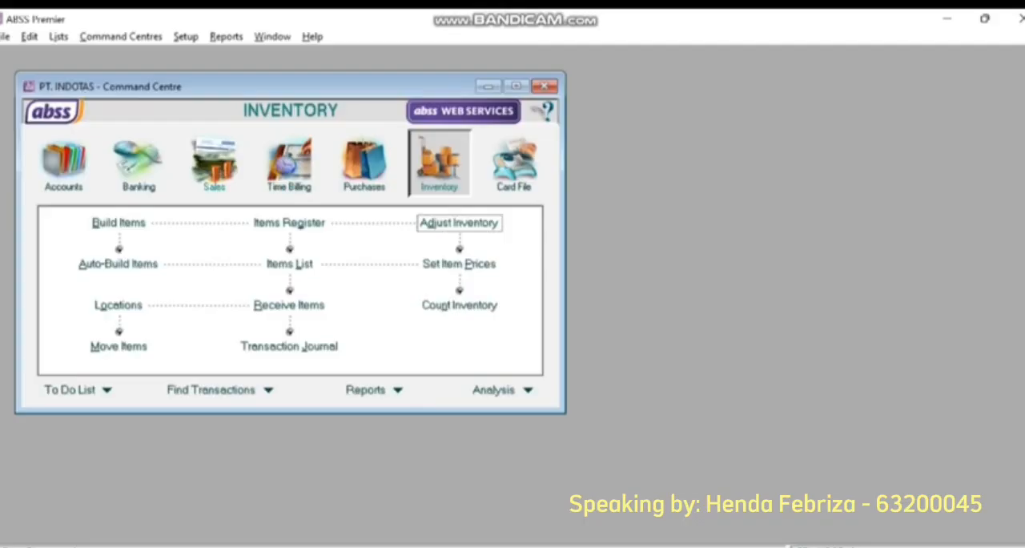
- Start a new item sales invoice for customer PT. ALAFANI
click(214, 162)
click(289, 263)
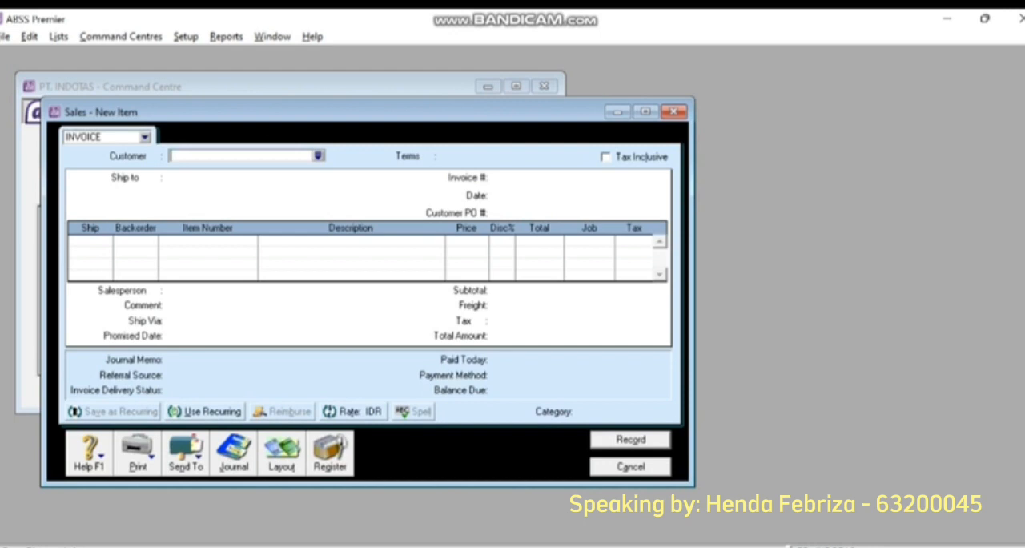
click(318, 156)
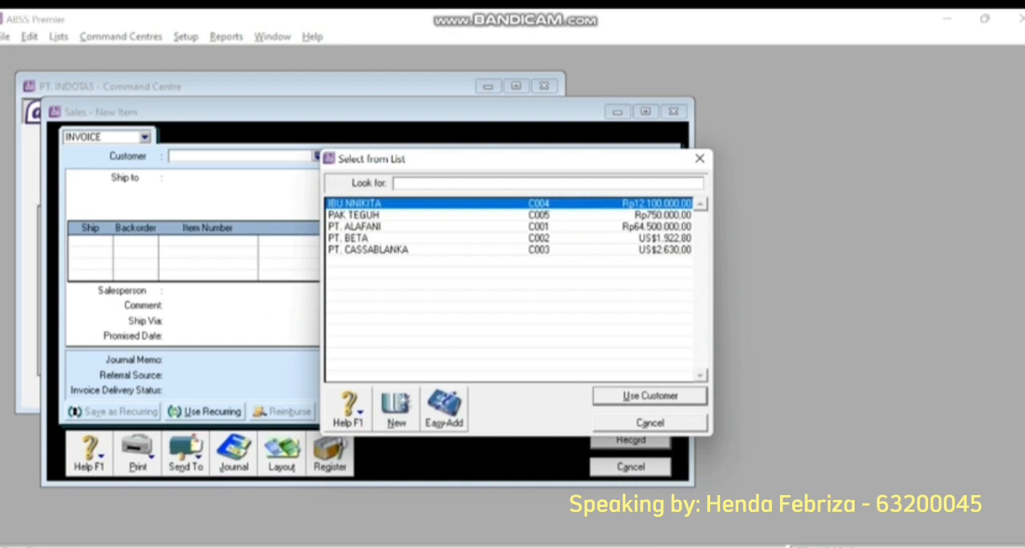
double_click(355, 227)
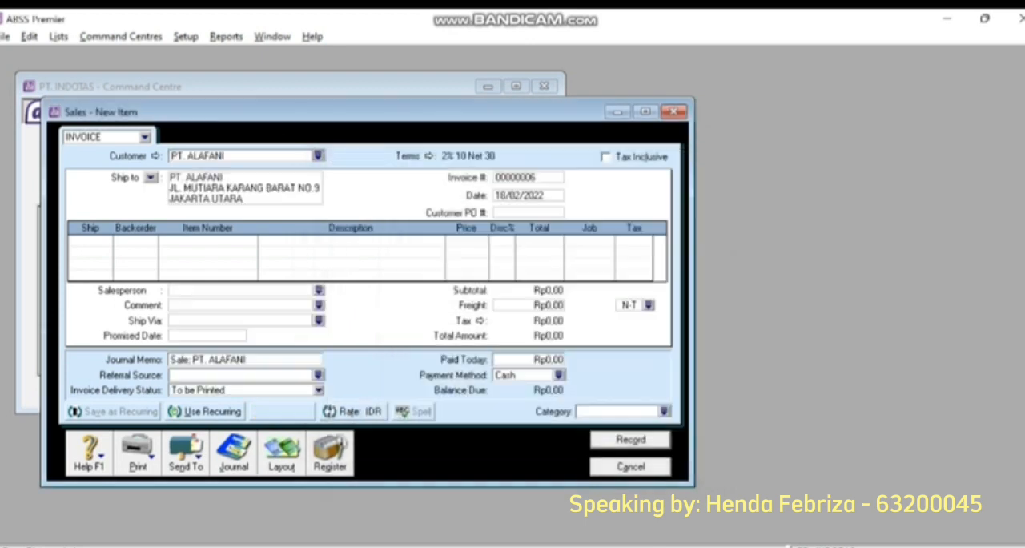
- Set the payment terms of the PT. ALAFANI invoice to C.O.D
click(414, 156)
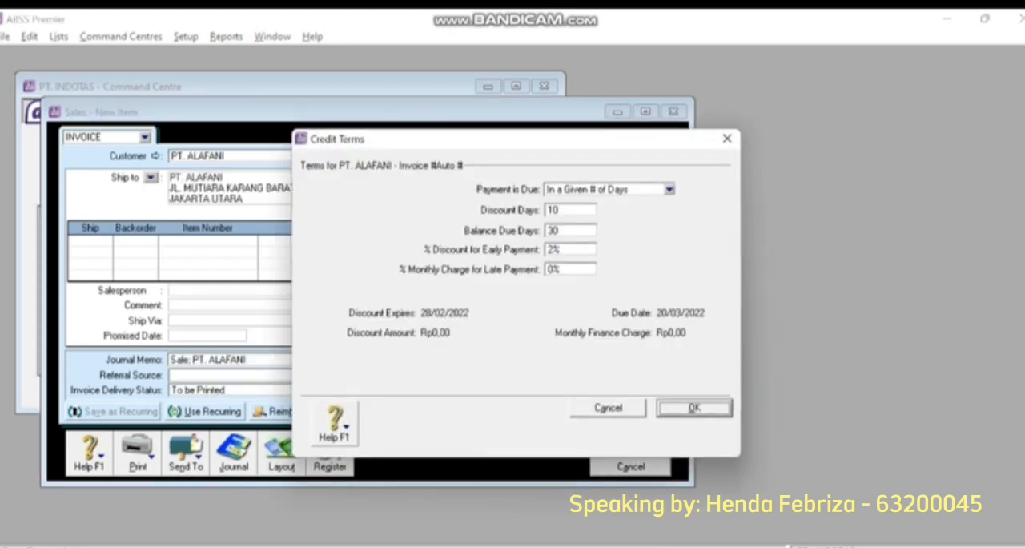
click(669, 189)
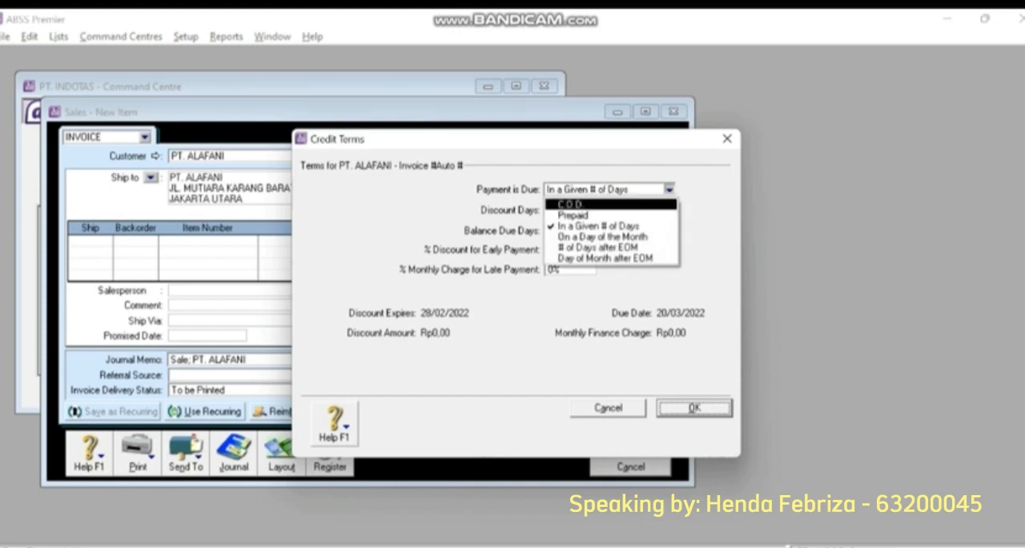
click(584, 205)
key(Return)
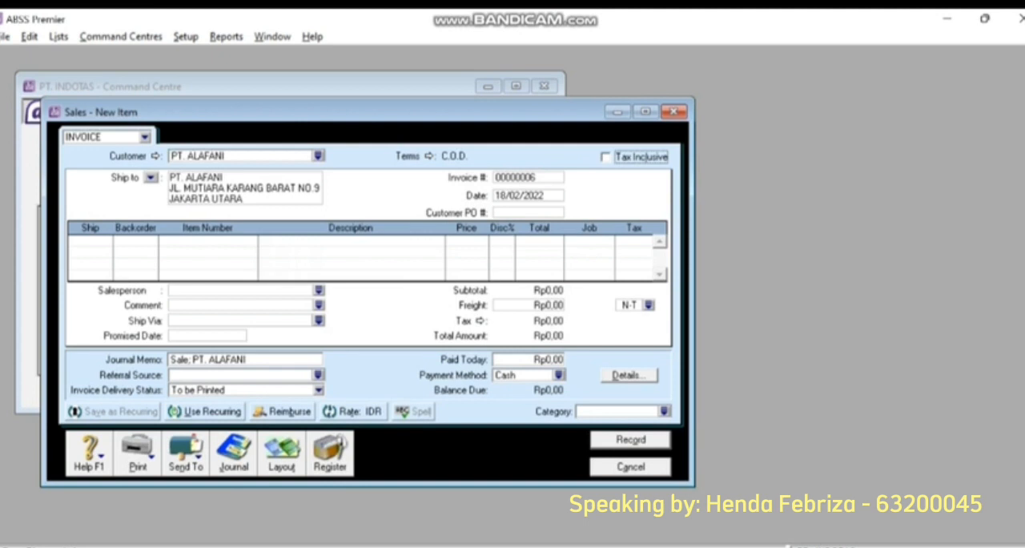
- Set the sales invoice number to FJ-06 and its date to 28/02/2022
key(Tab)
key(BackSpace)
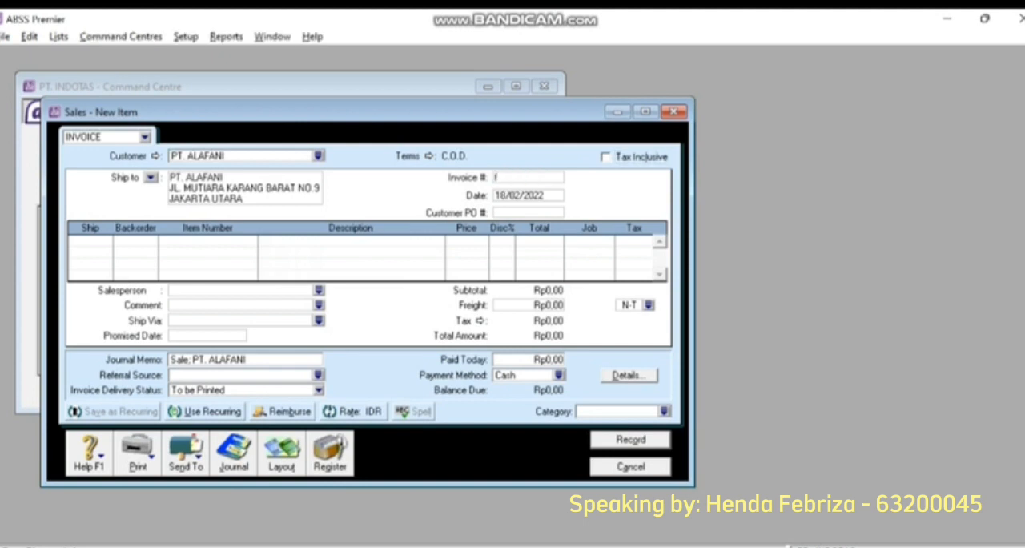
text(FJ-06)
key(Tab)
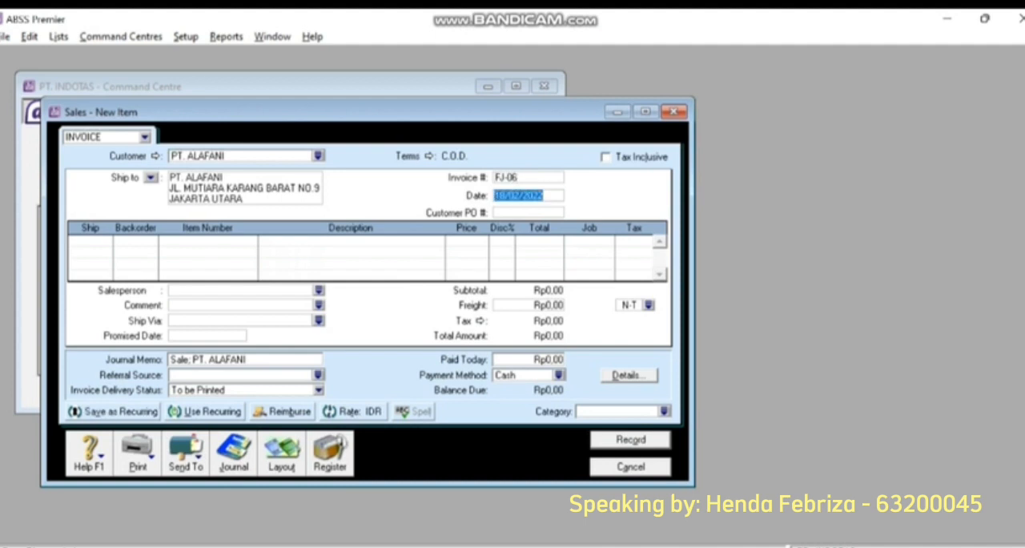
click(533, 196)
click(495, 195)
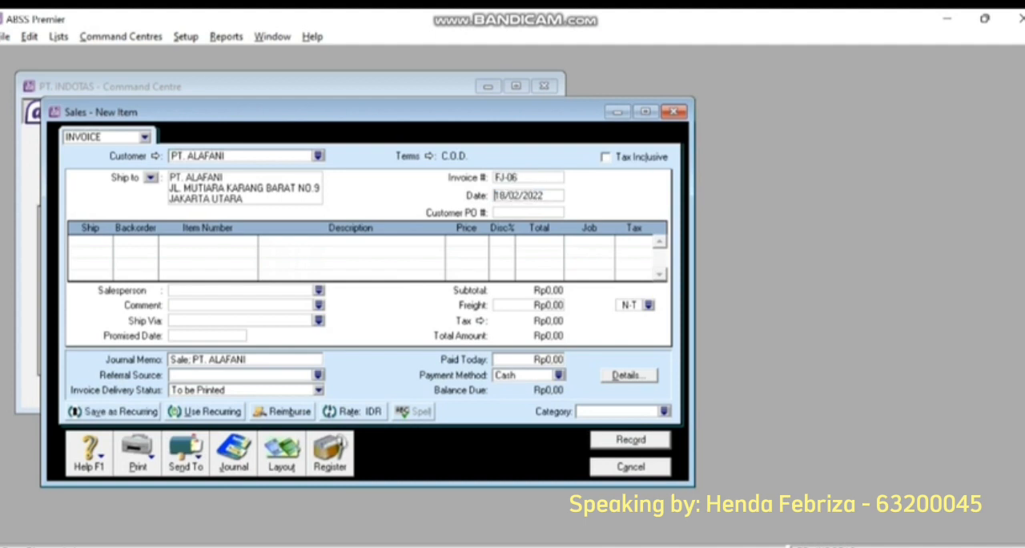
key(Delete)
text(2)
key(Tab)
key(Tab)
text(25)
key(Tab)
key(Tab)
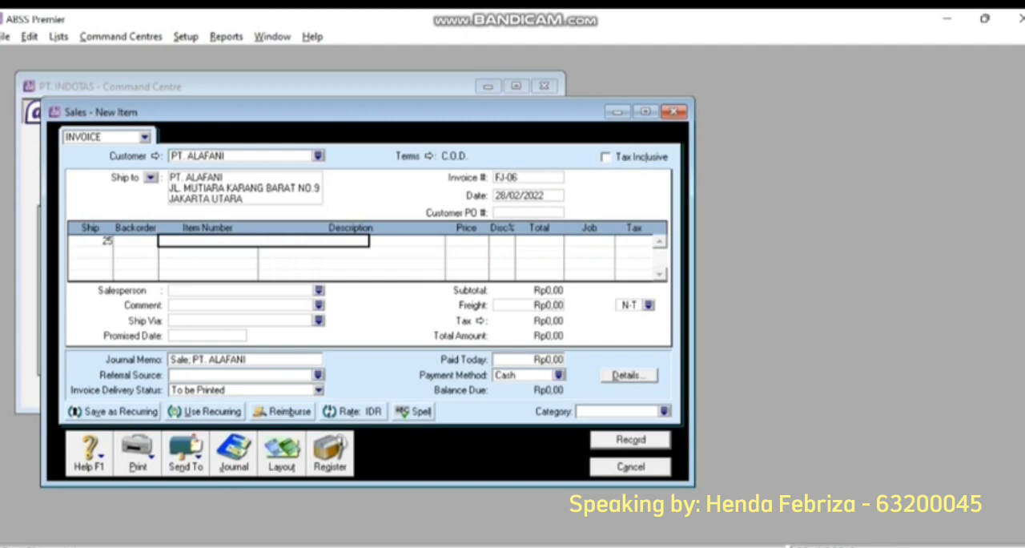
text(Es)
key(BackSpace)
key(BackSpace)
- Enter a shipped quantity of 150 for item EZB on invoice FJ-06, keeping the default price
click(80, 240)
text(150)
key(Tab)
key(Tab)
text(EZB)
key(Tab)
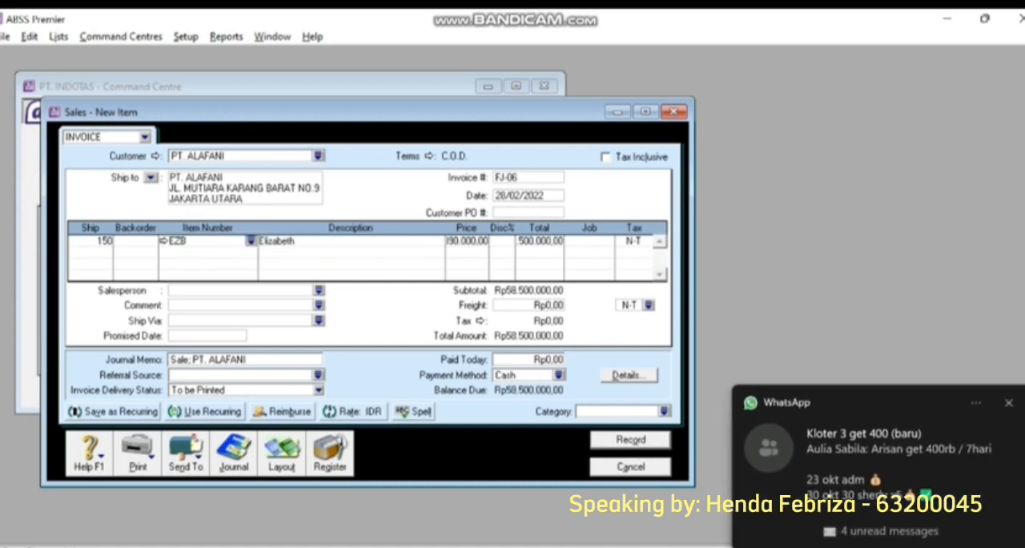
key(Tab)
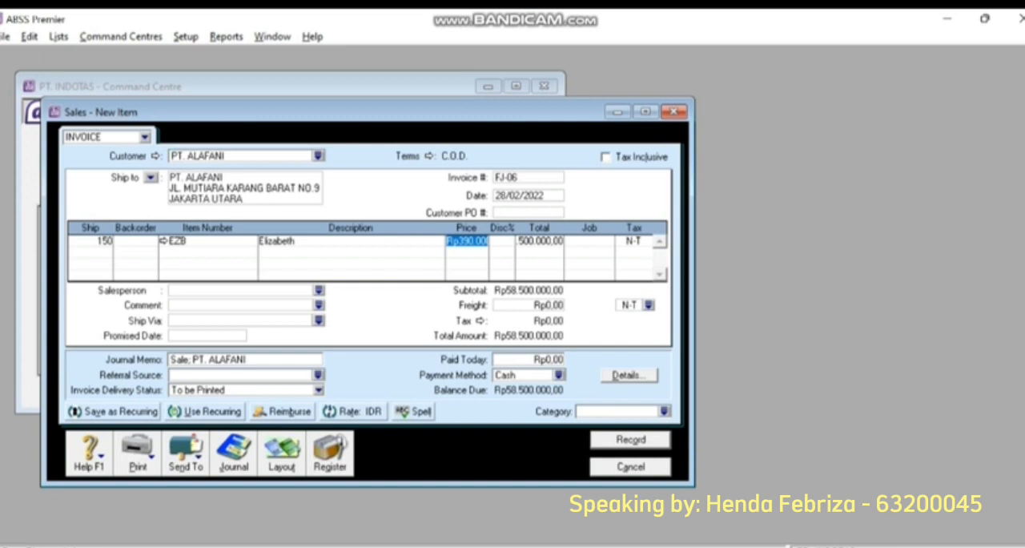
key(Tab)
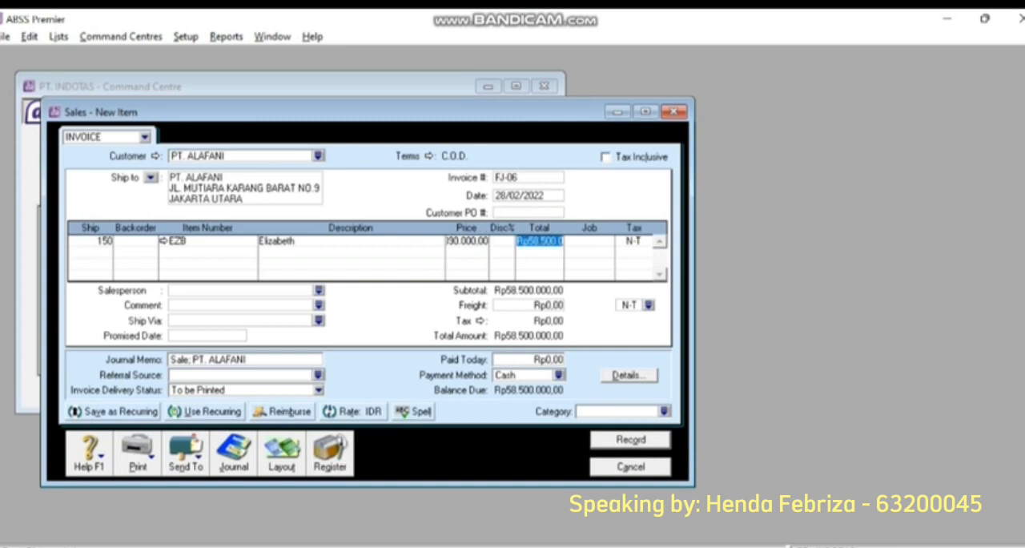
- Assign job P to the EZB line and set both the line and freight tax codes to PPN
key(Tab)
text(P)
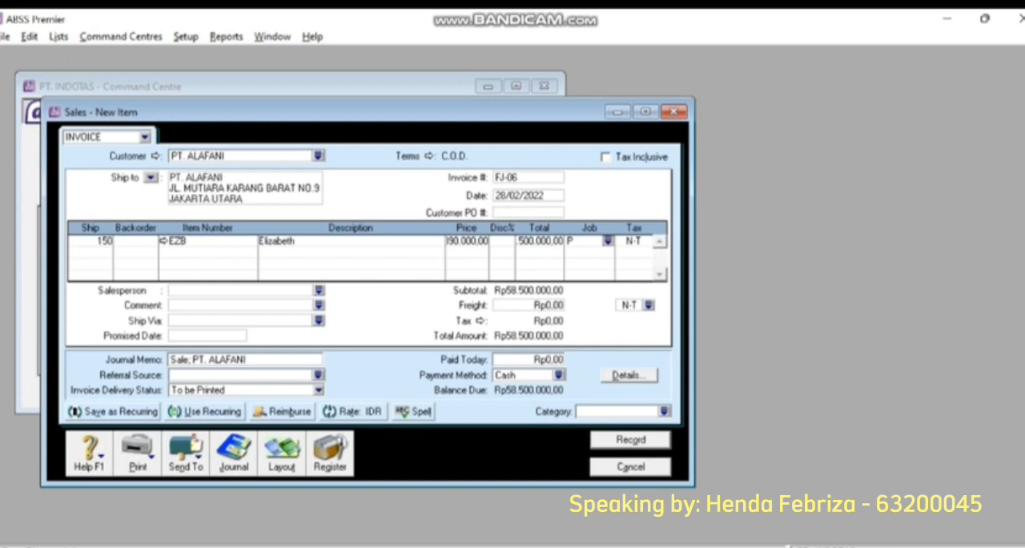
key(Tab)
click(647, 241)
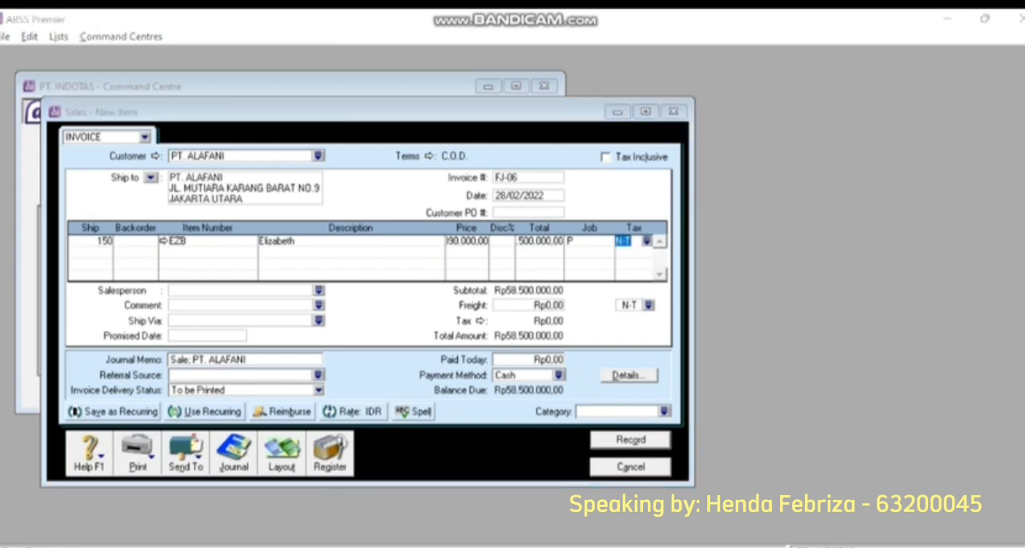
text(PPN)
key(Return)
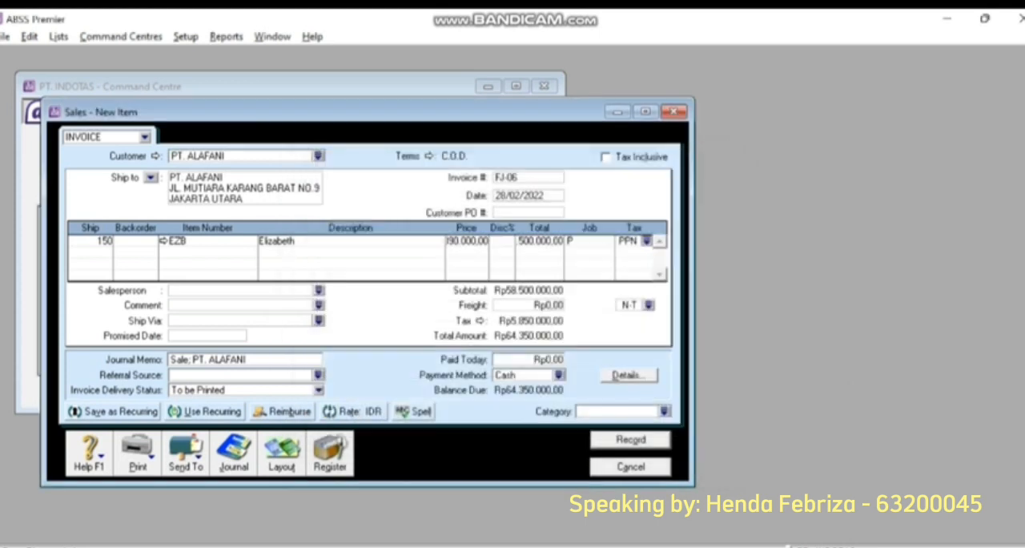
click(648, 304)
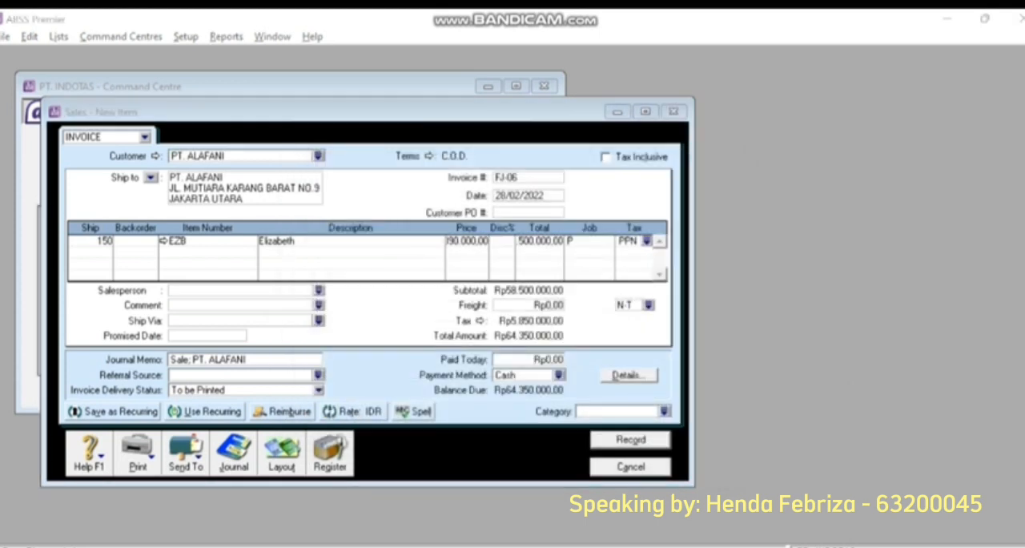
text(PPN)
key(Return)
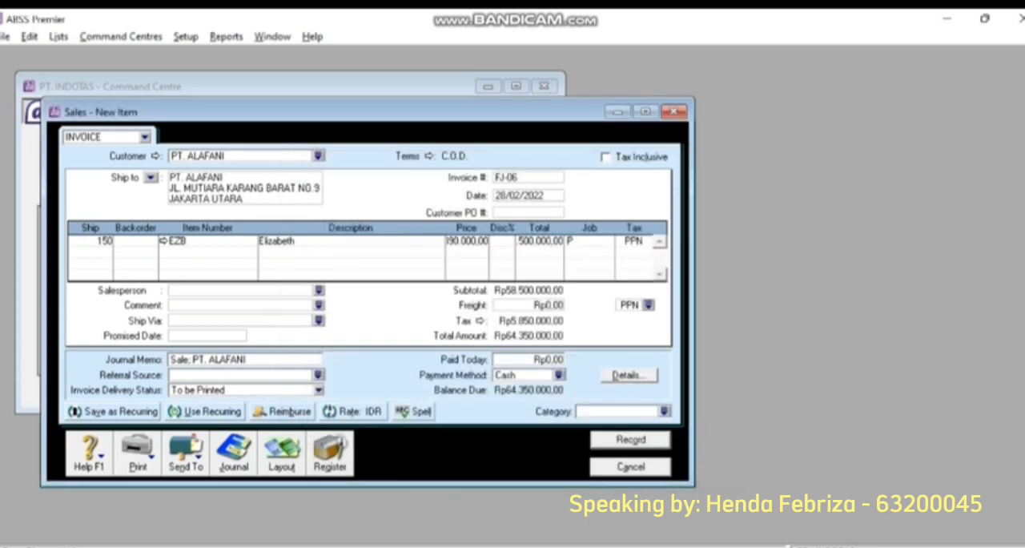
- Assign the Local category (L) to invoice FJ-06
click(549, 358)
click(663, 411)
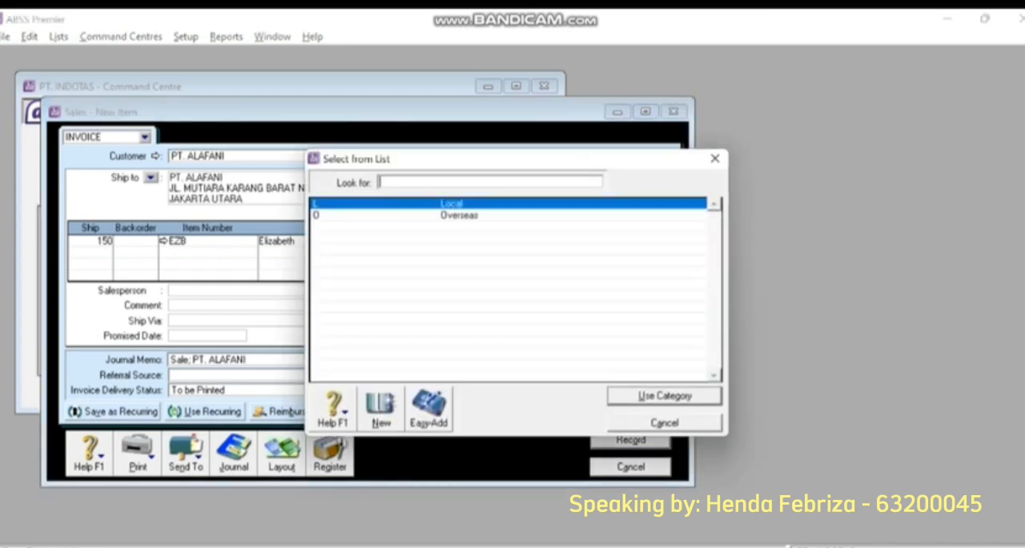
text(L)
key(Return)
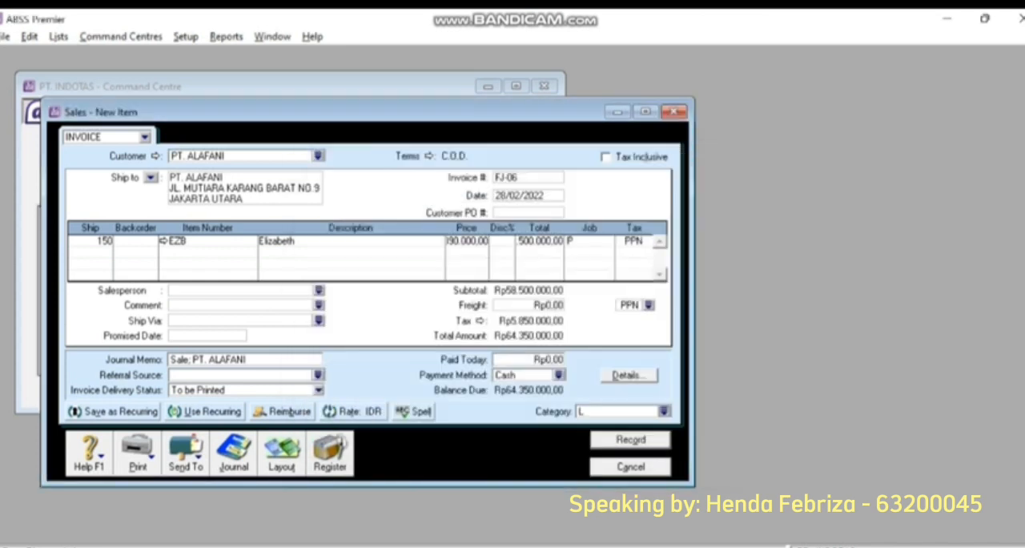
- Enter Rp64.350.000 as the amount paid today in cash and record invoice FJ-06
key(Tab)
text(64350000)
key(Tab)
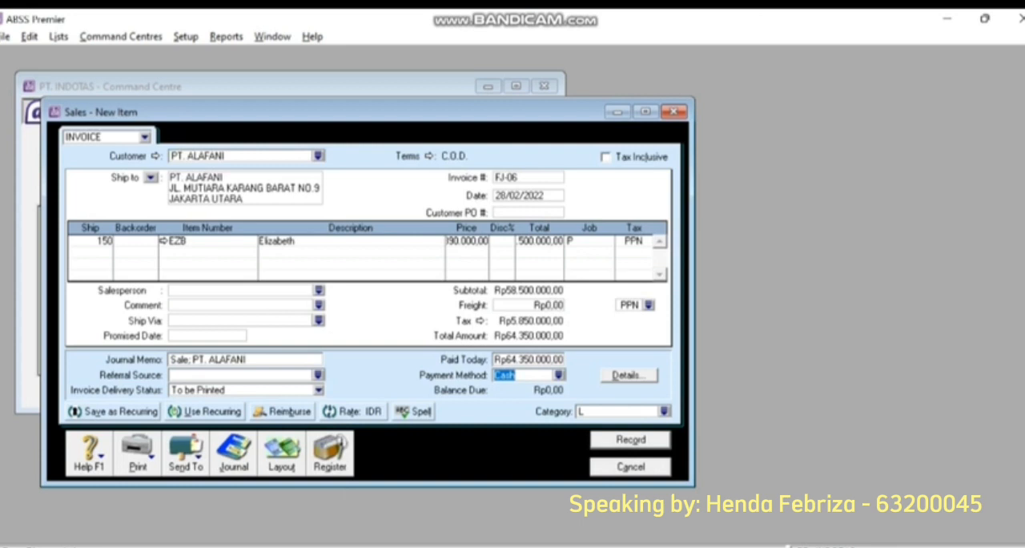
key(Return)
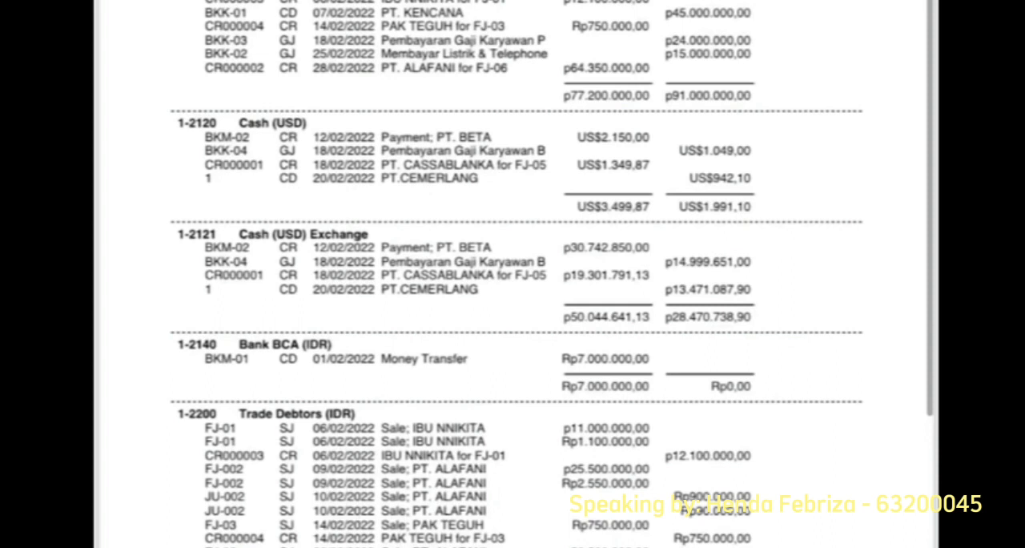
- Examine the February 2022 account transactions report from the cash accounts through to Wages & Salaries
scroll(516, 273, down, 10)
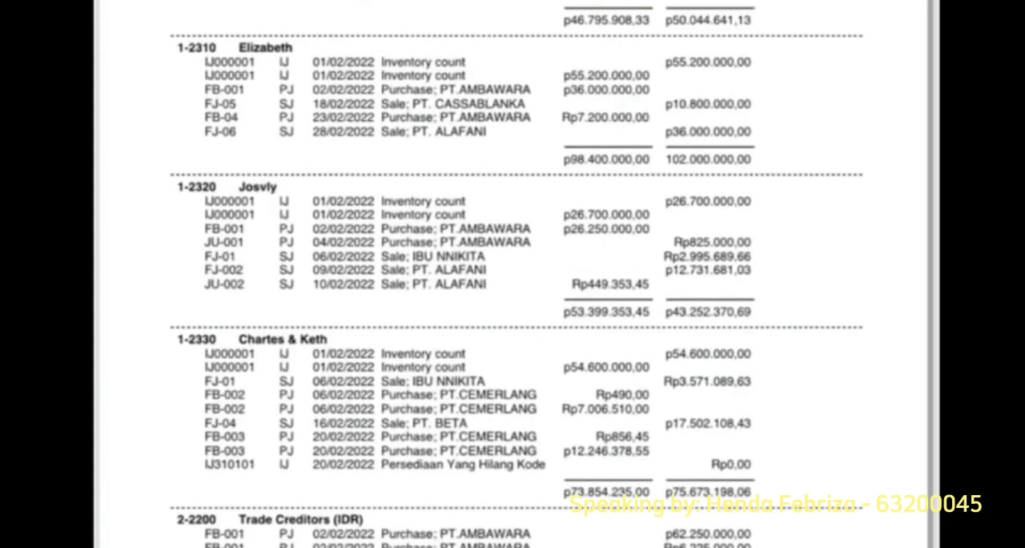
scroll(516, 274, down, 10)
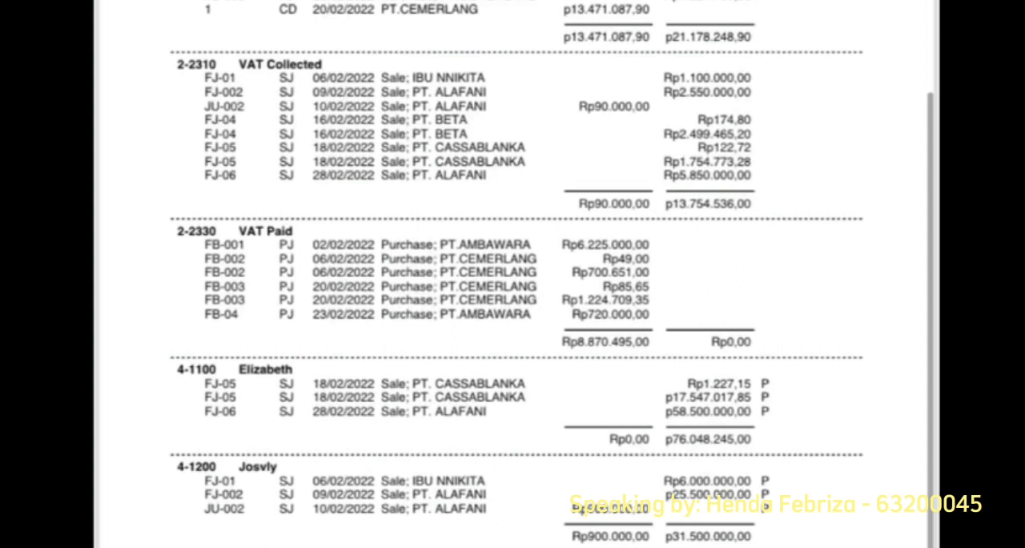
scroll(517, 273, down, 10)
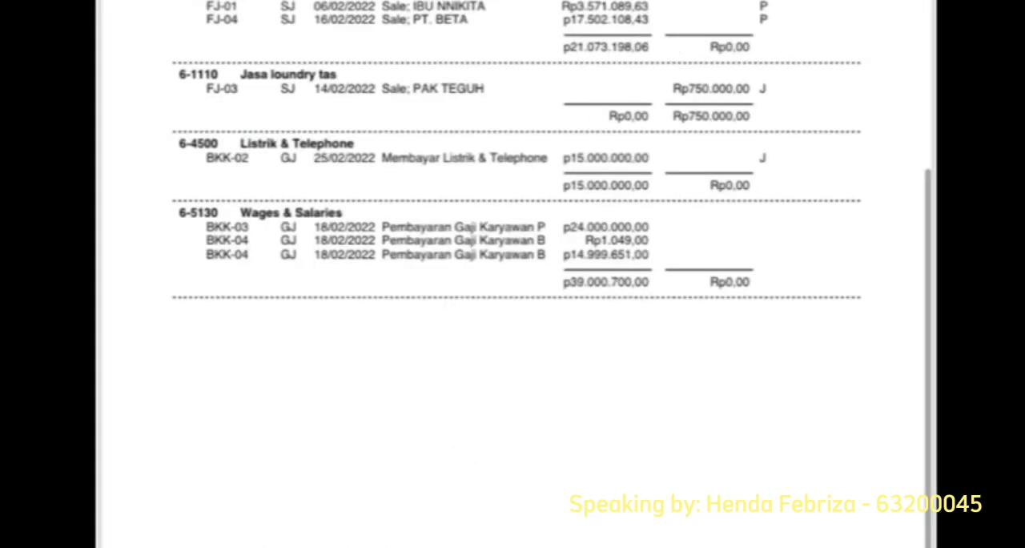